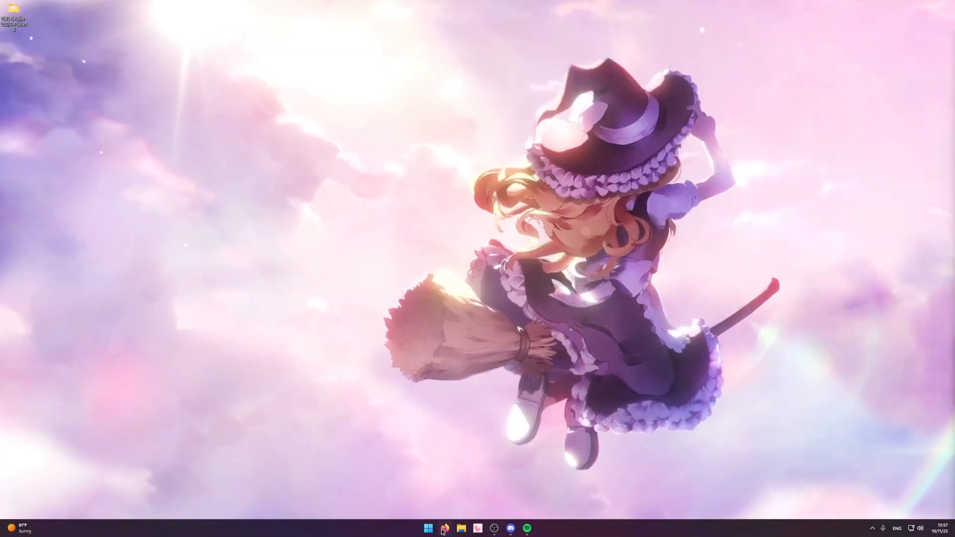
Open the OBS website (obsproject.com) in Firefox and download the OBS Studio installer for Windows.
click(444, 529)
text(obs)
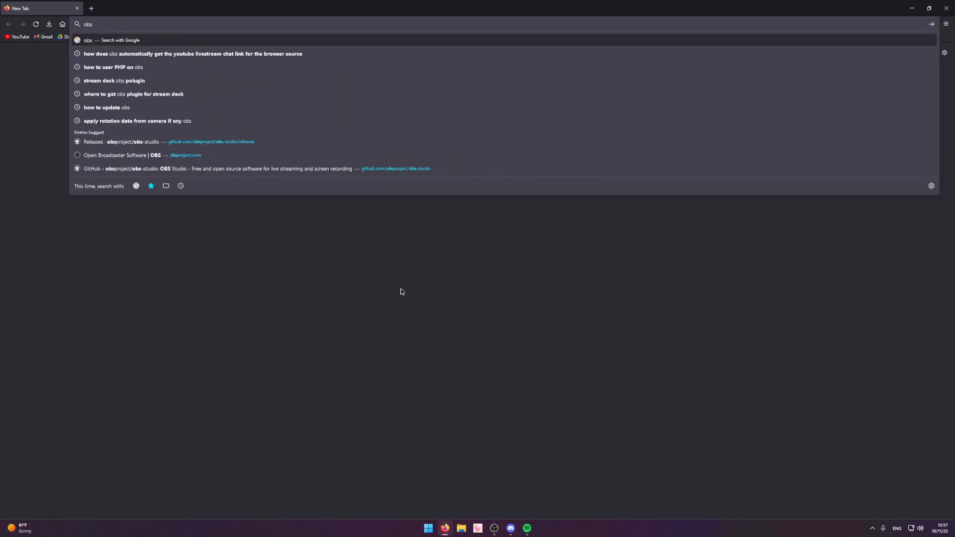
key(Return)
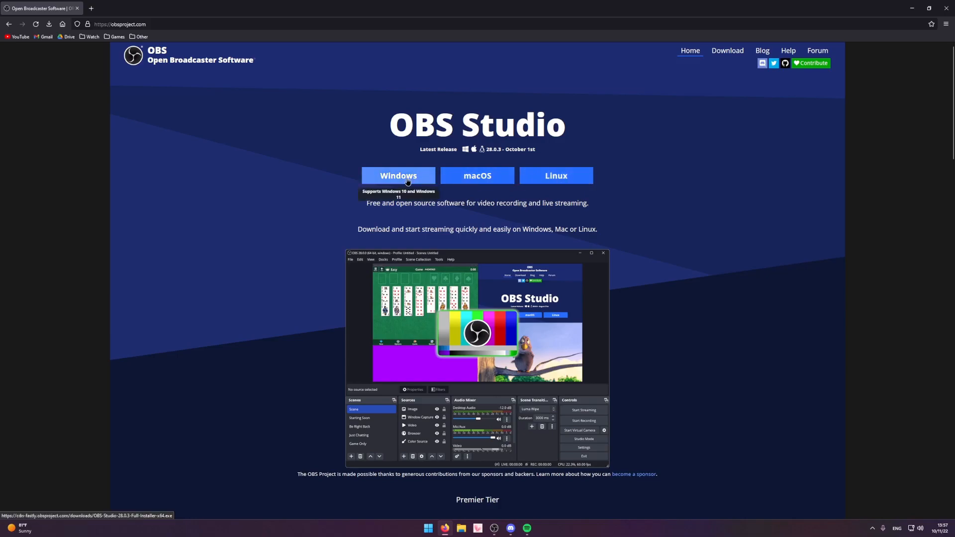
click(368, 177)
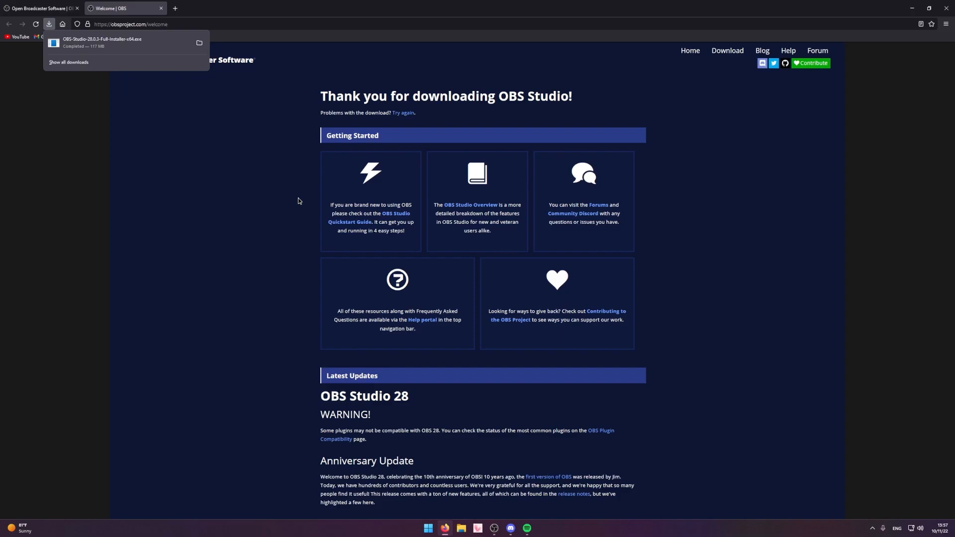
Show all browser downloads, and launch OBS Studio from its folder in File Explorer.
click(106, 61)
right_click(182, 178)
click(226, 299)
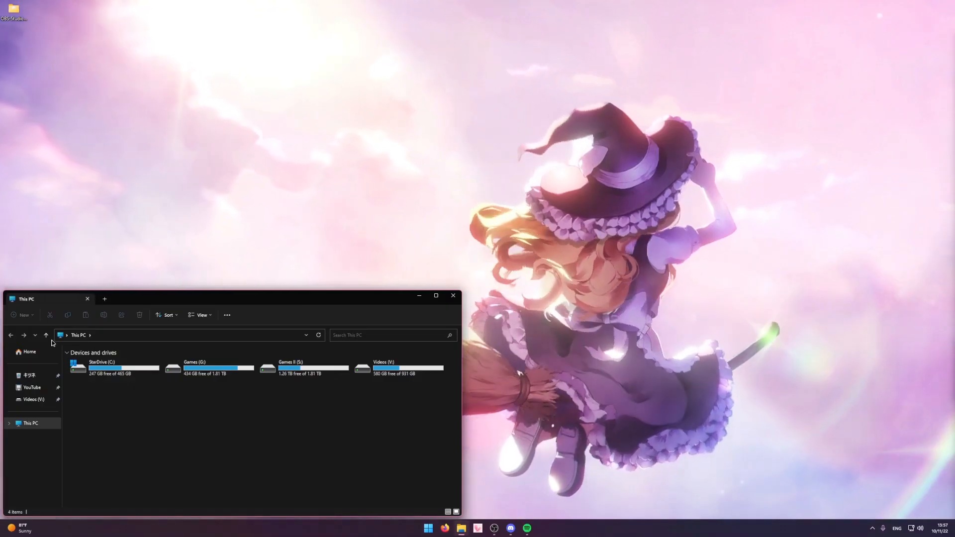
click(46, 336)
double_click(127, 386)
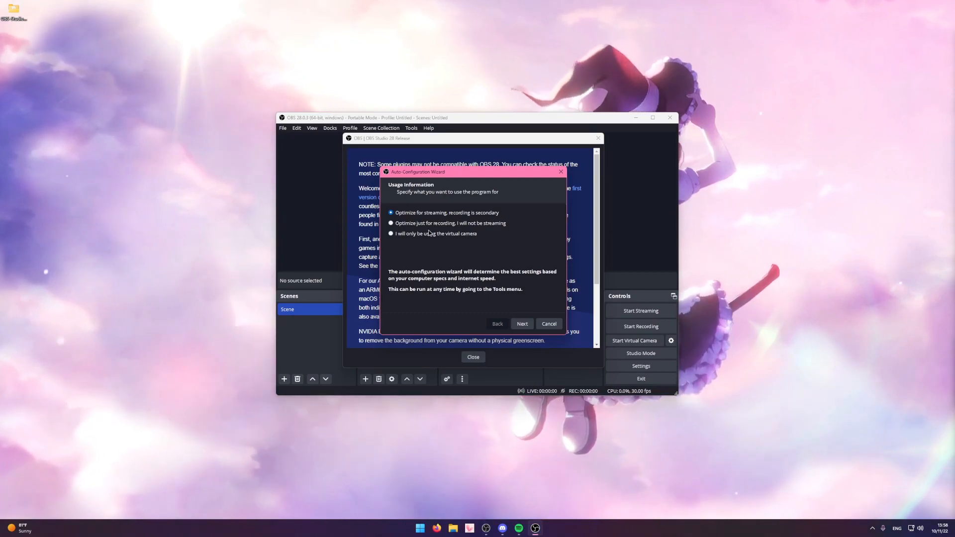
Complete the Auto-Configuration Wizard with "Optimize just for recording, I will not be streaming", and close the release notes to work in the maximized main window.
click(409, 224)
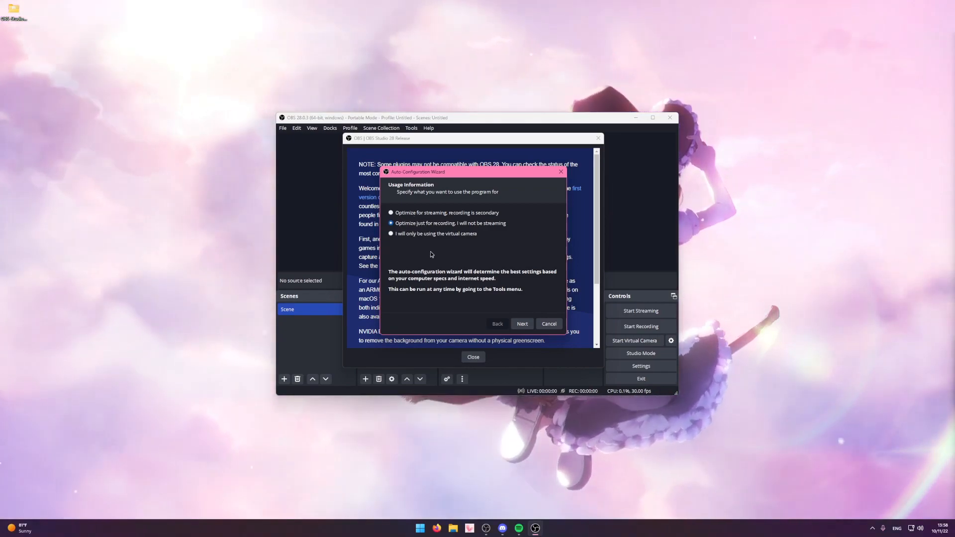
click(522, 324)
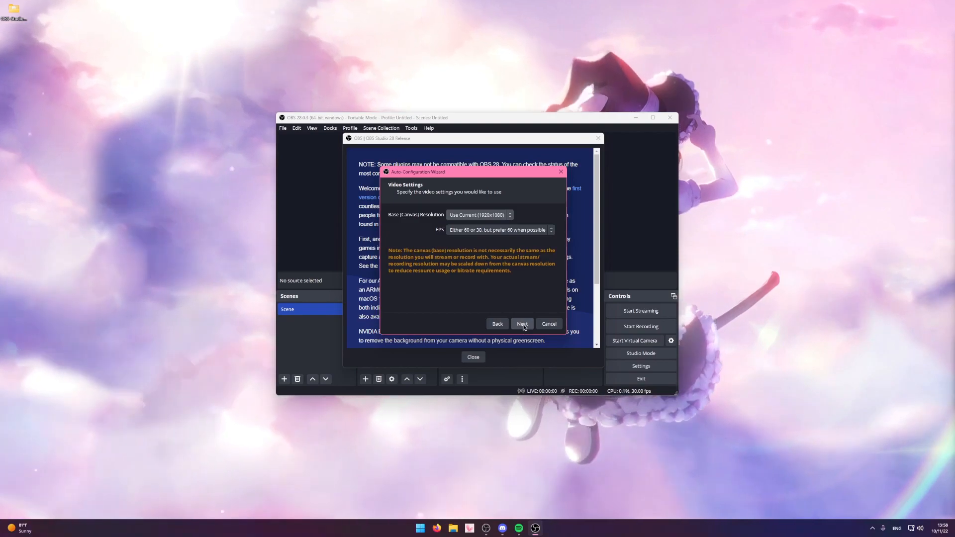
click(522, 324)
click(512, 323)
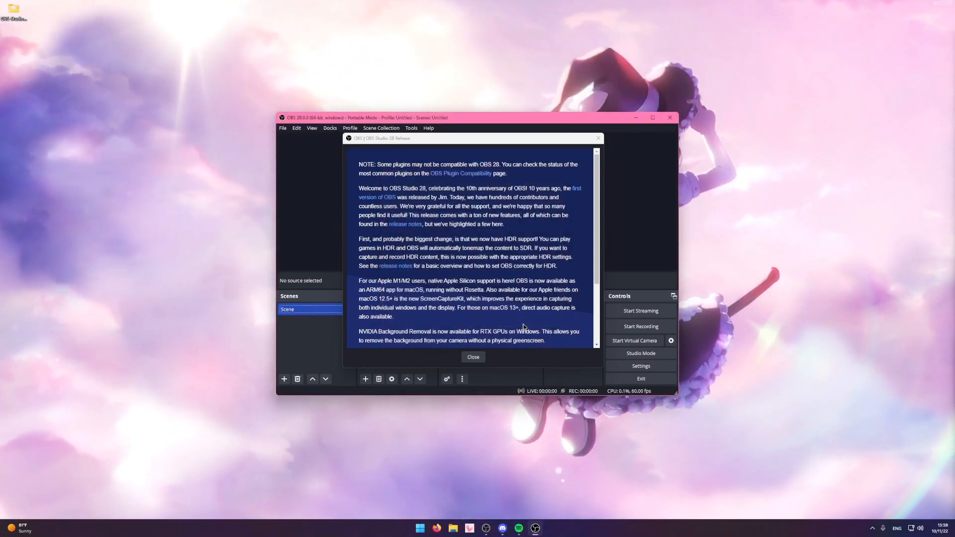
click(471, 357)
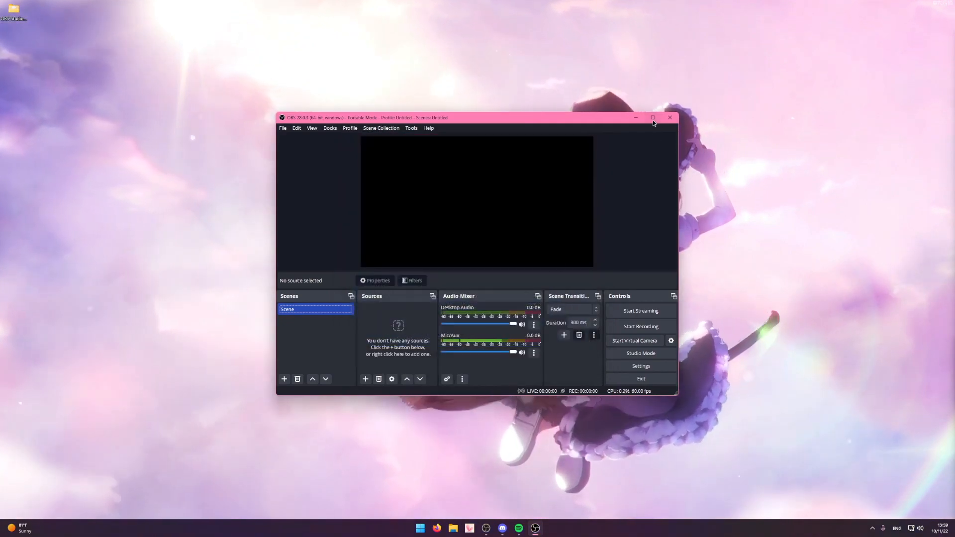
click(653, 119)
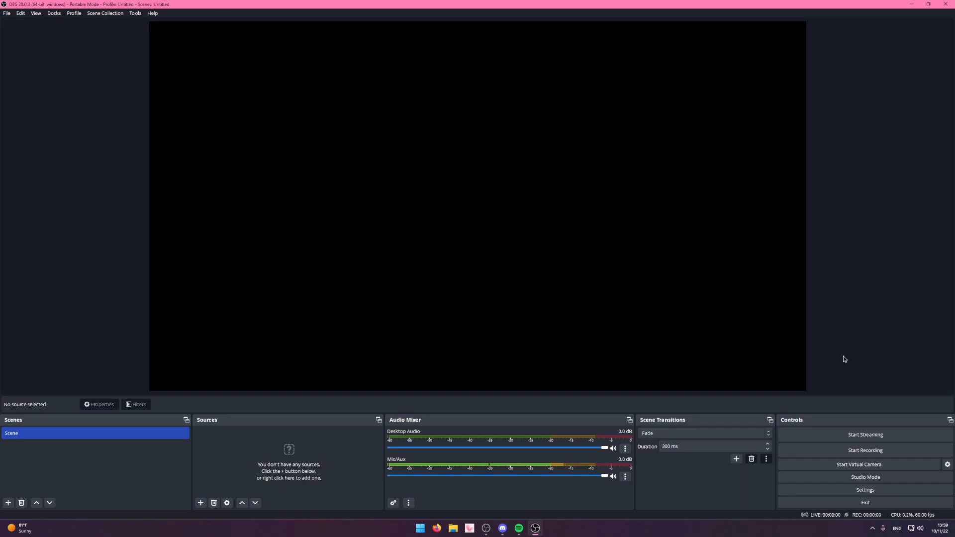
Open the OBS settings and look through the General options.
click(844, 494)
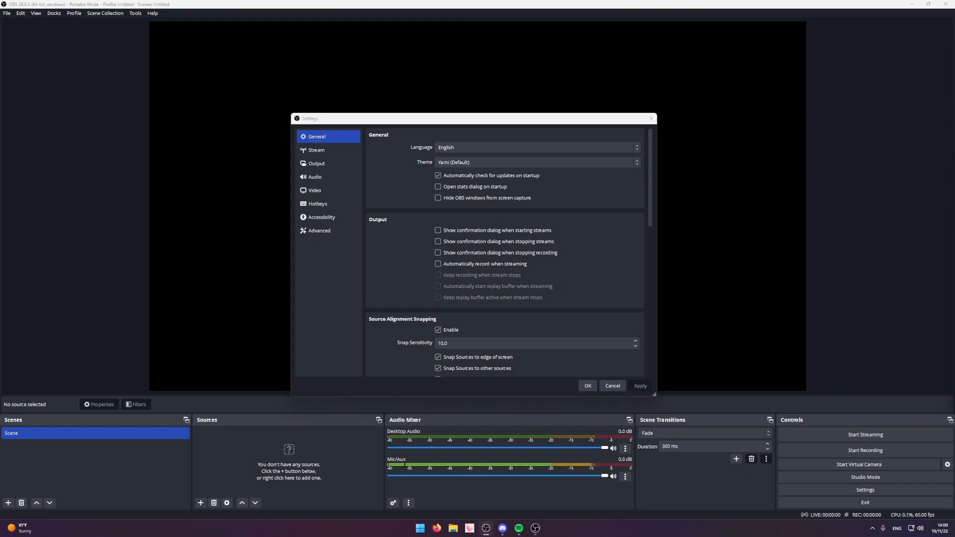
click(404, 237)
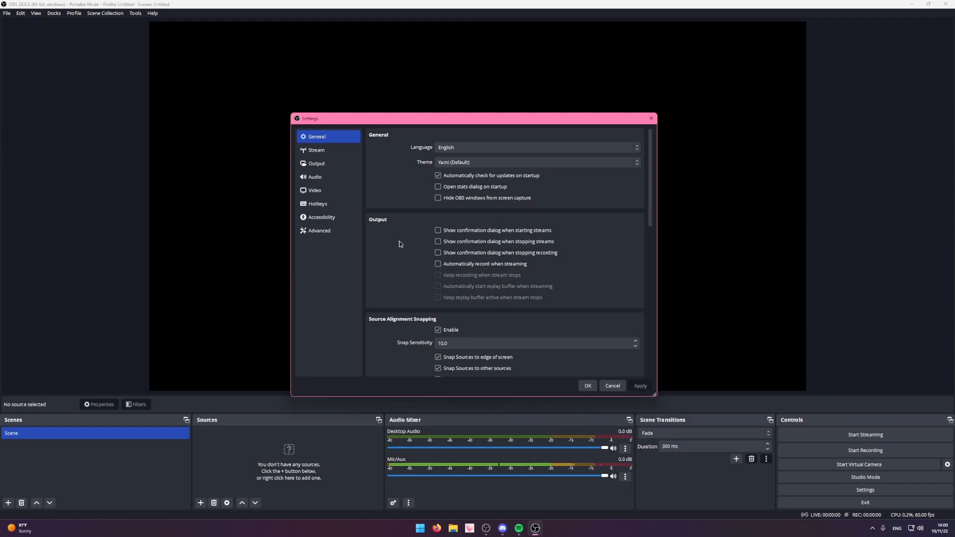
scroll(396, 291, down, 5)
scroll(398, 274, up, 5)
Try the Dark interface theme and switch back to Yami (Default).
click(455, 160)
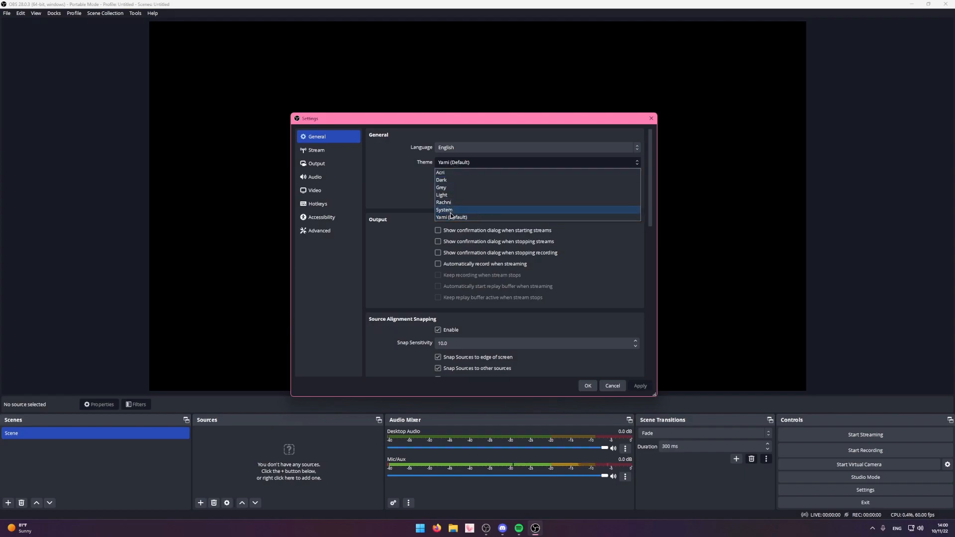
click(502, 267)
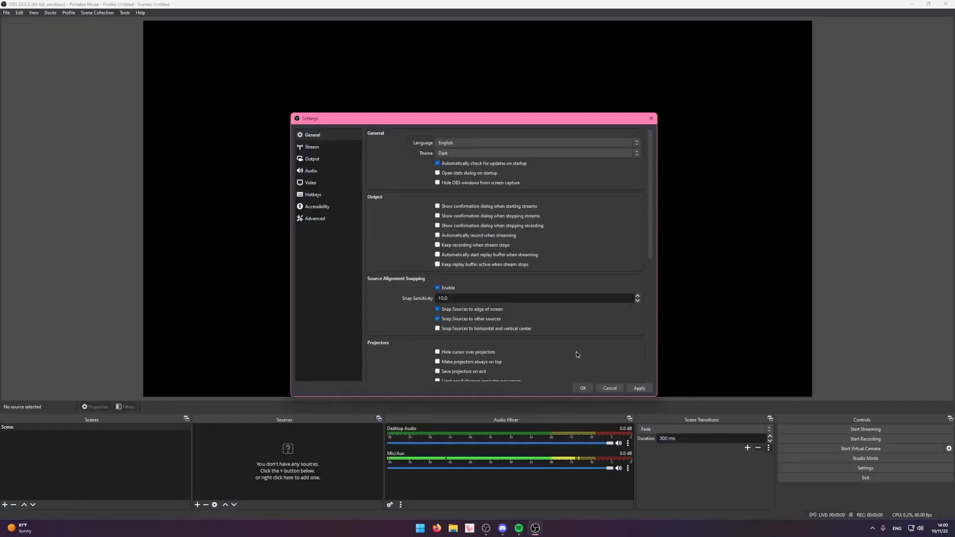
click(537, 153)
click(447, 225)
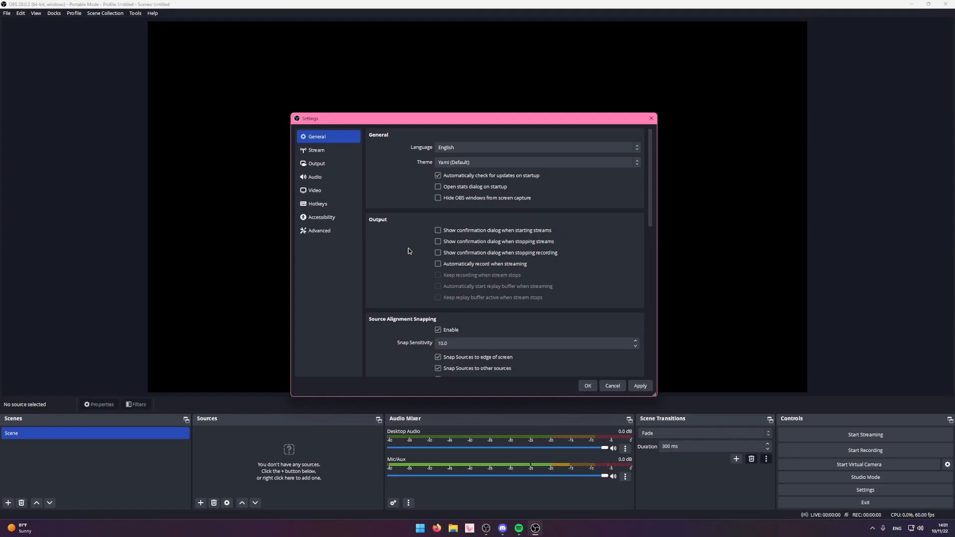
Review the Stream, Output and Audio settings, and move on to the Video settings.
click(328, 150)
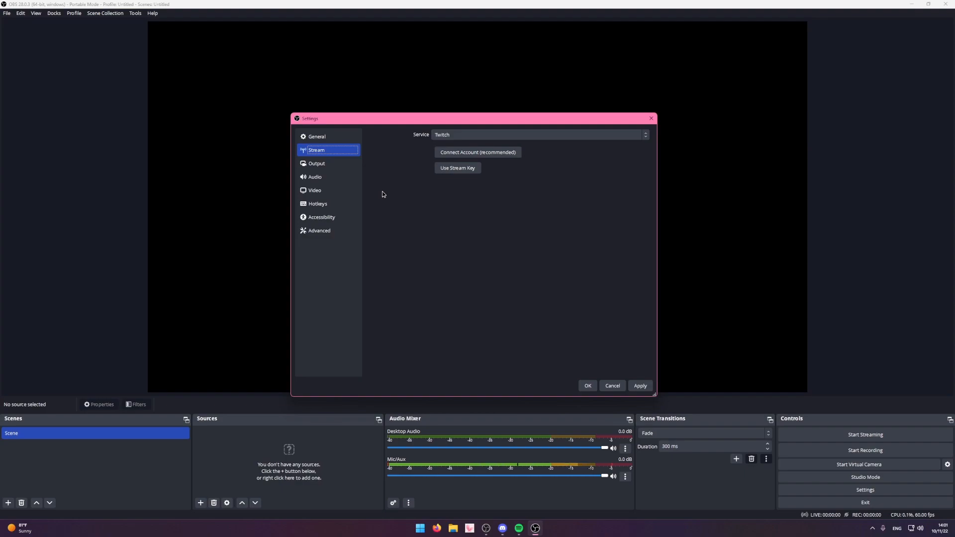
click(338, 165)
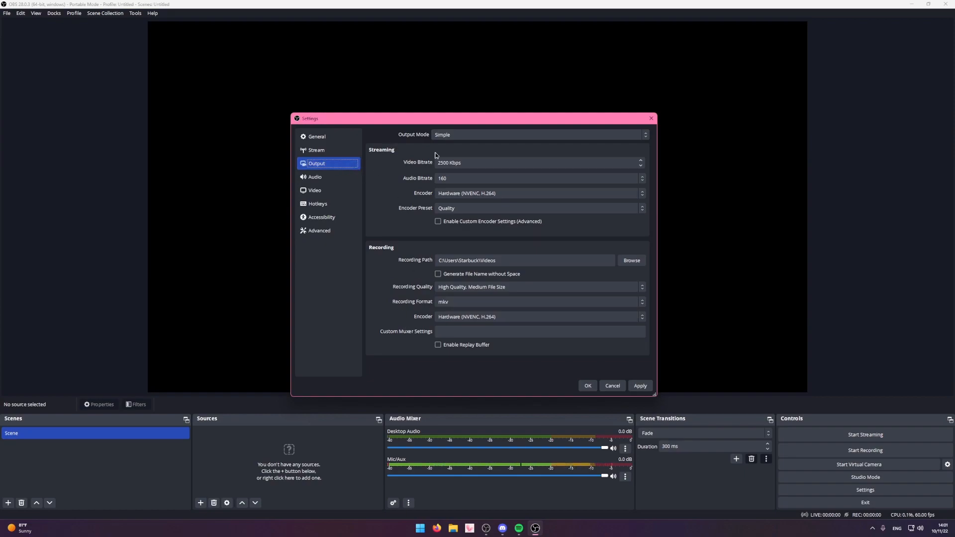
click(335, 180)
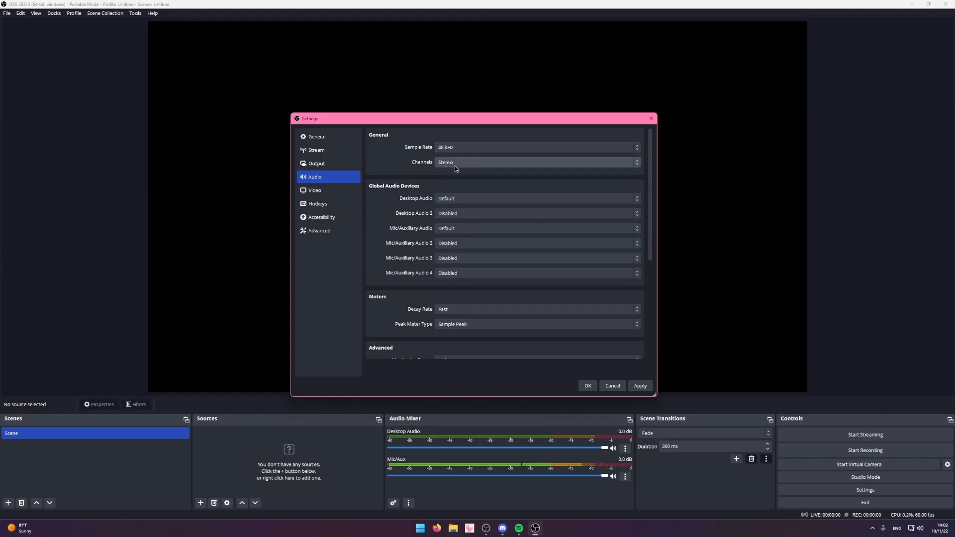
scroll(419, 215, down, 5)
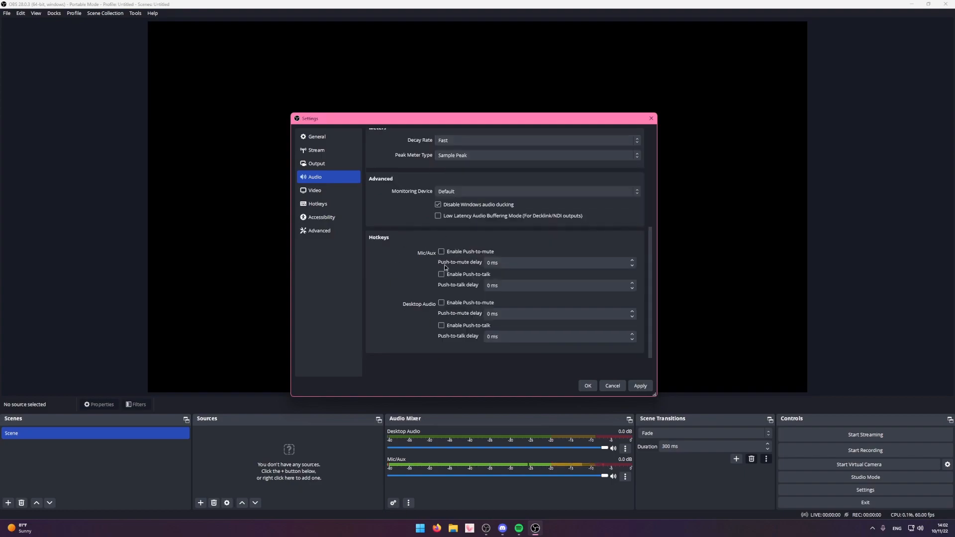
key(Down)
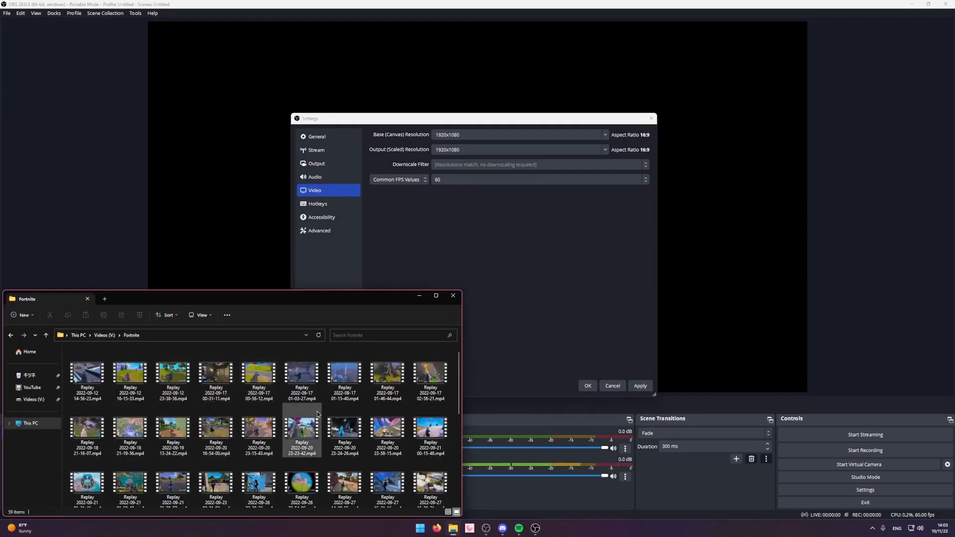
scroll(339, 414, down, 5)
right_click(265, 485)
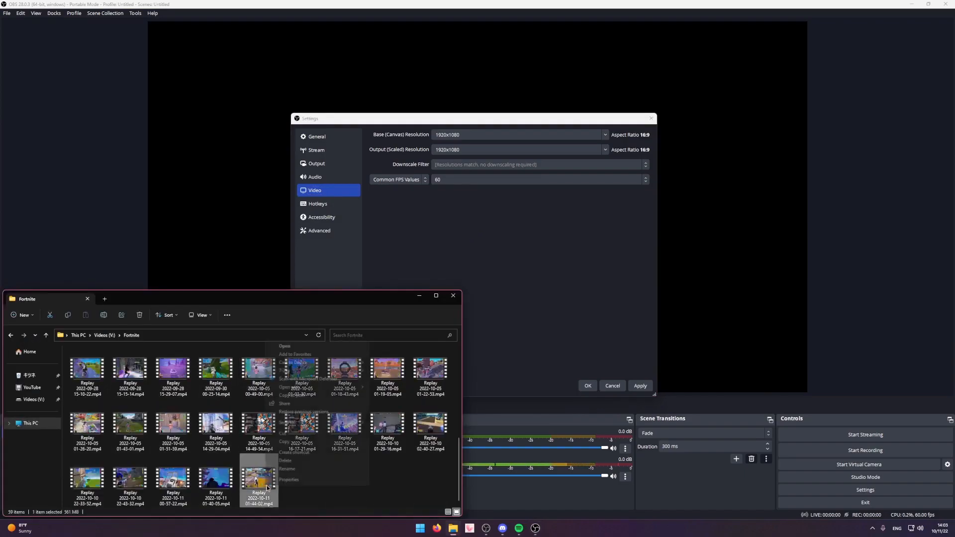
click(289, 480)
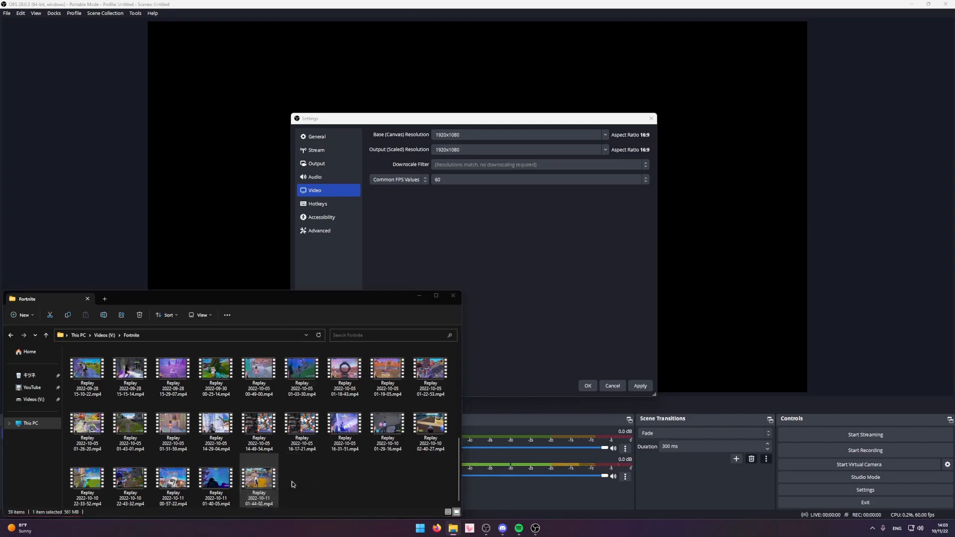
click(320, 344)
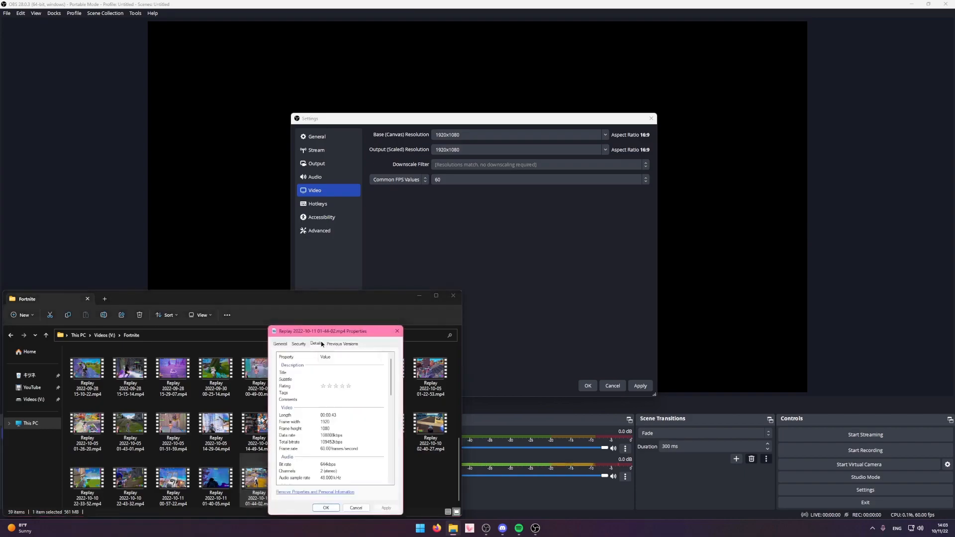
click(329, 423)
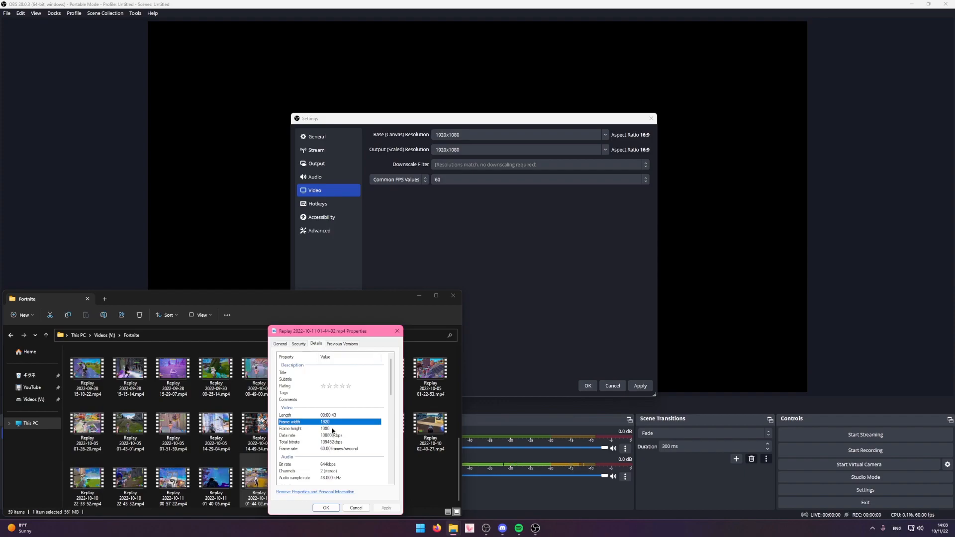
click(332, 429)
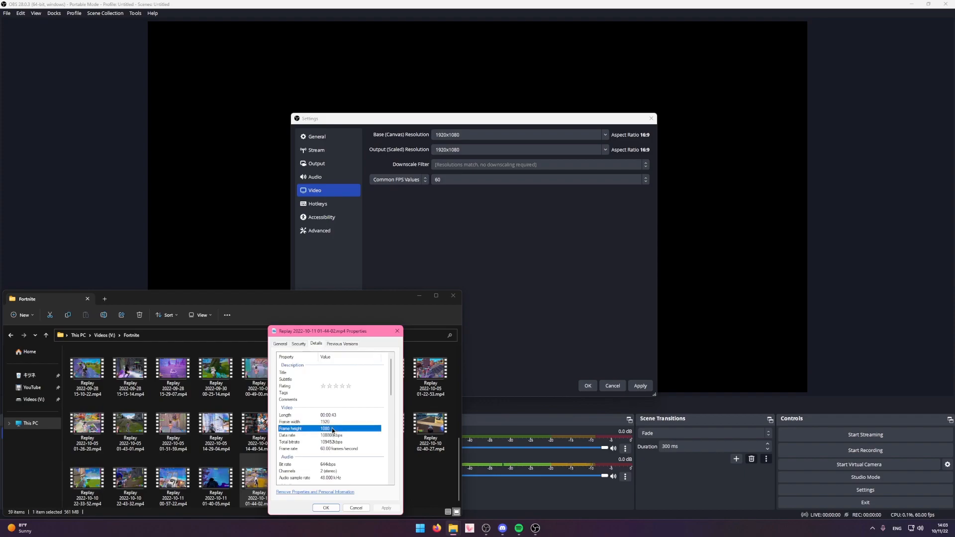
Return to the OBS video settings and choose 1920x1080 as the Base (Canvas) Resolution.
click(449, 149)
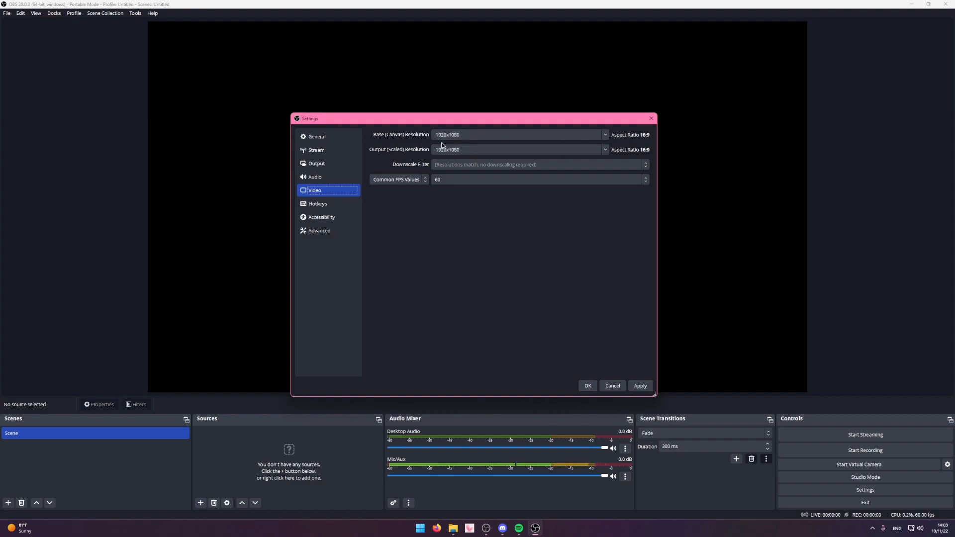
click(606, 136)
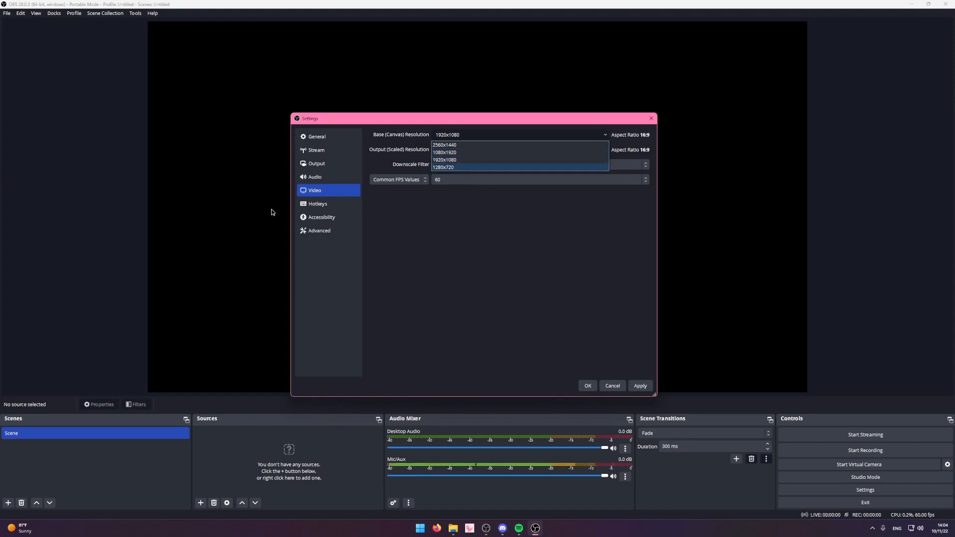
click(444, 160)
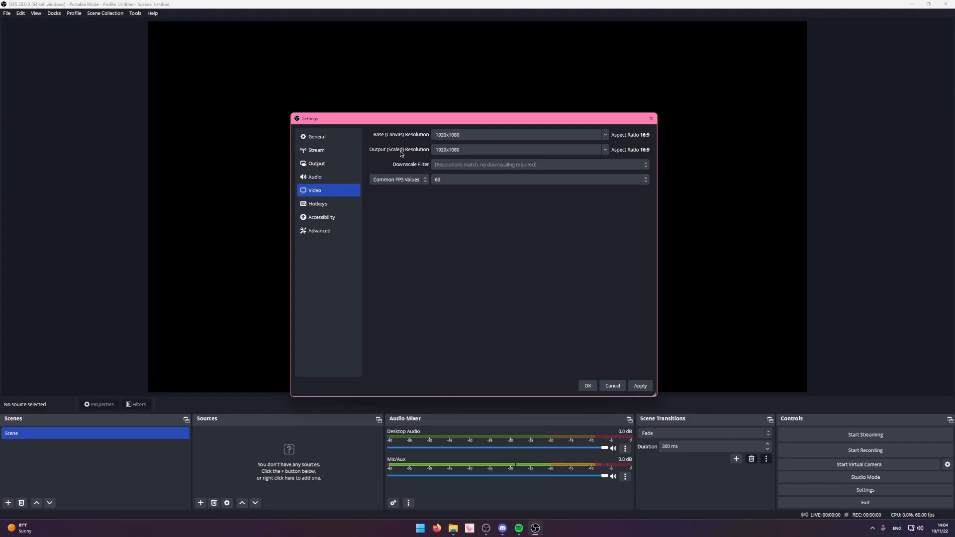
Set the Output (Scaled) Resolution to 1280x720 and the Downscale Filter to Lanczos (Sharpened scaling, 36 samples).
click(602, 150)
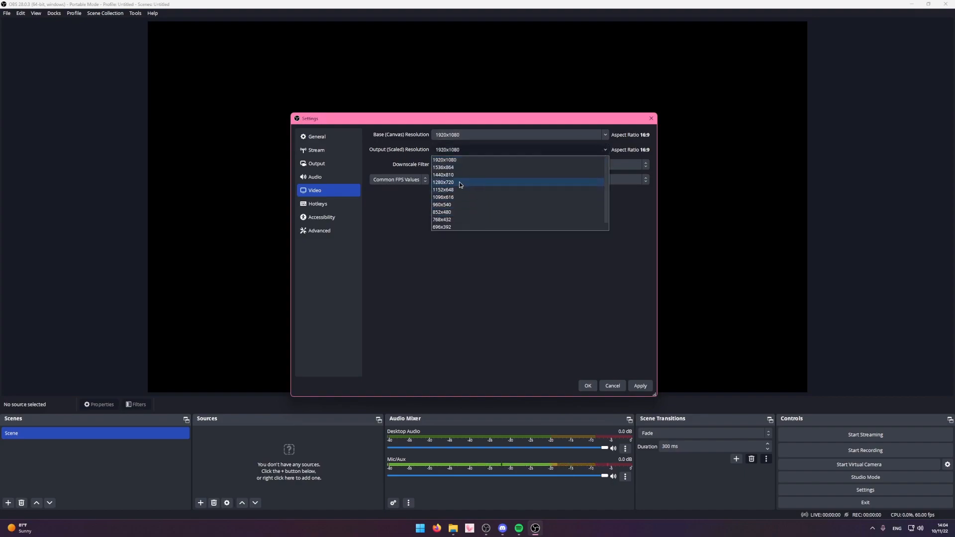
click(459, 182)
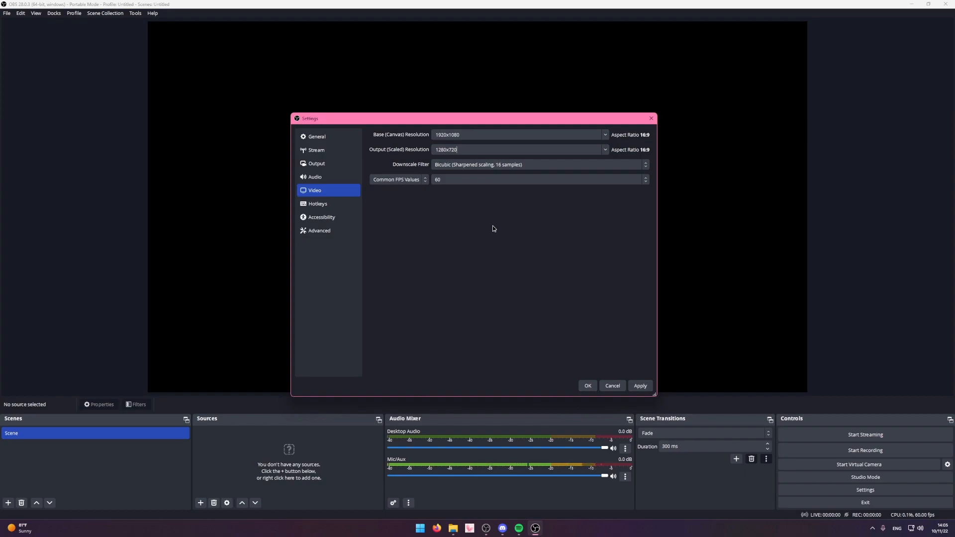
drag(457, 150, 418, 151)
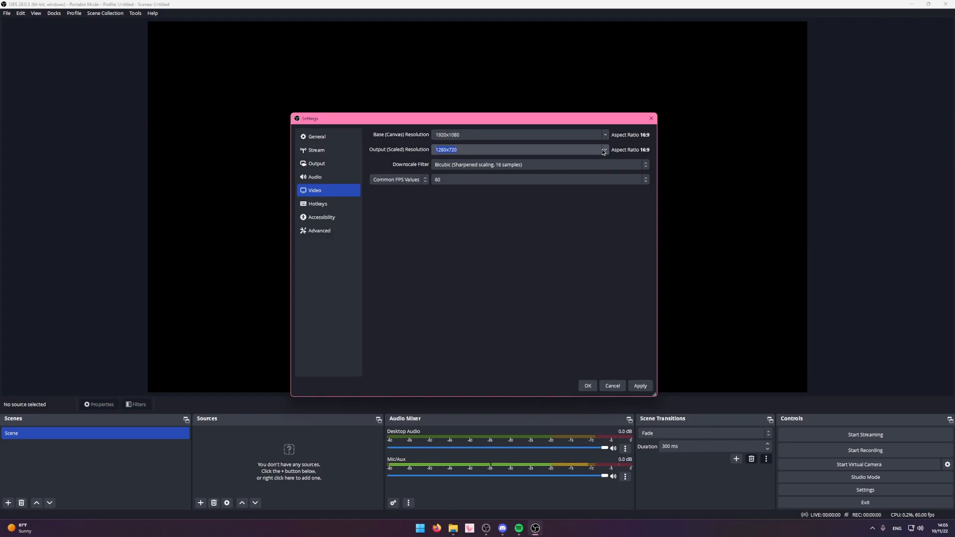
click(464, 149)
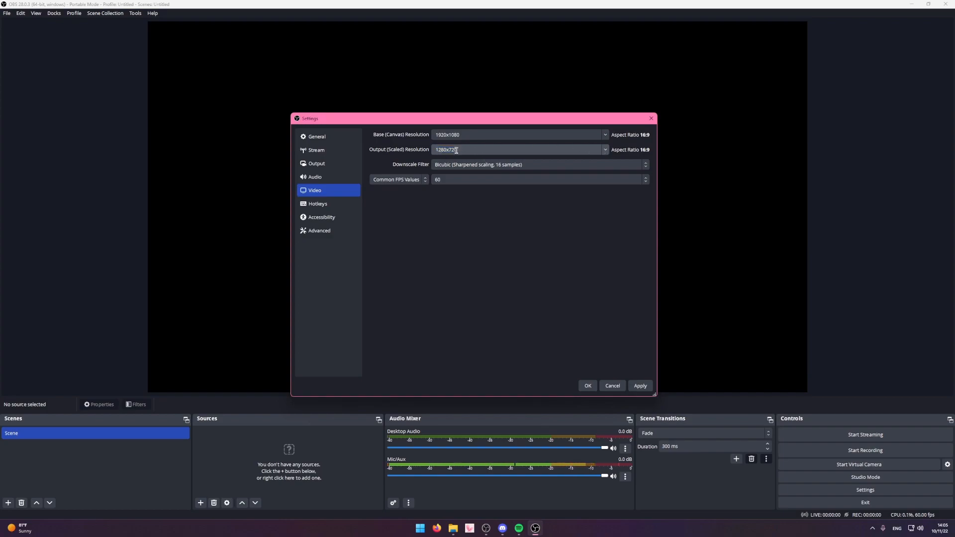
click(461, 165)
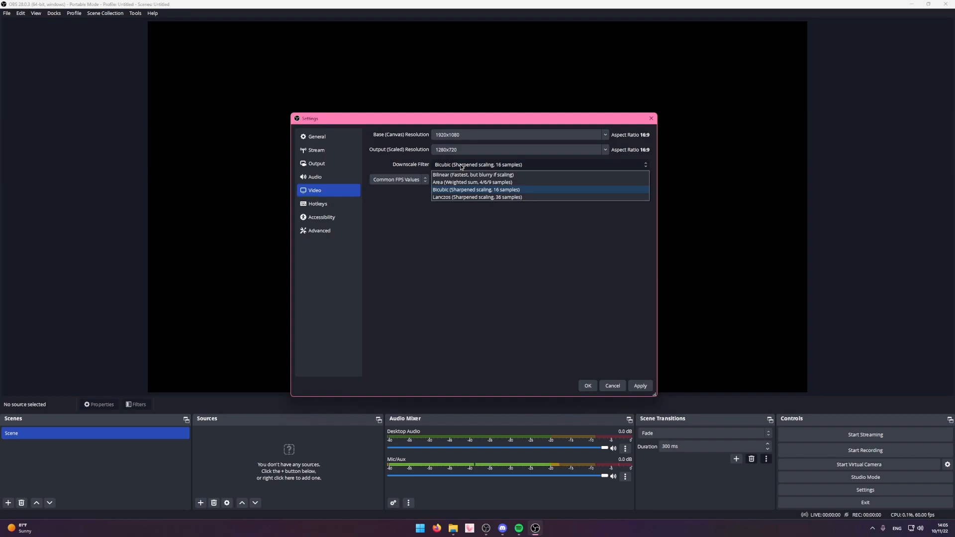
click(453, 198)
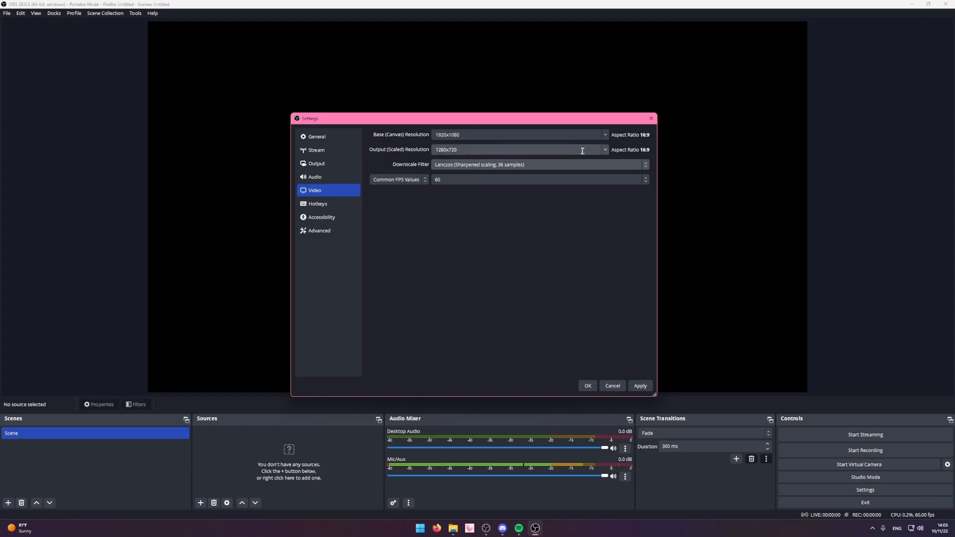
Set the Output (Scaled) Resolution to 1920x1080 and the Common FPS Values to 60.
click(604, 150)
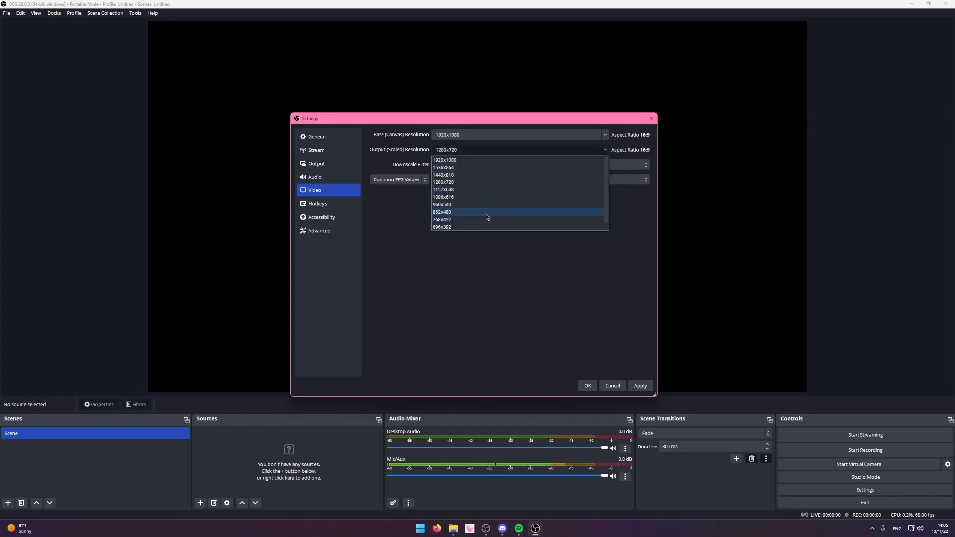
click(462, 164)
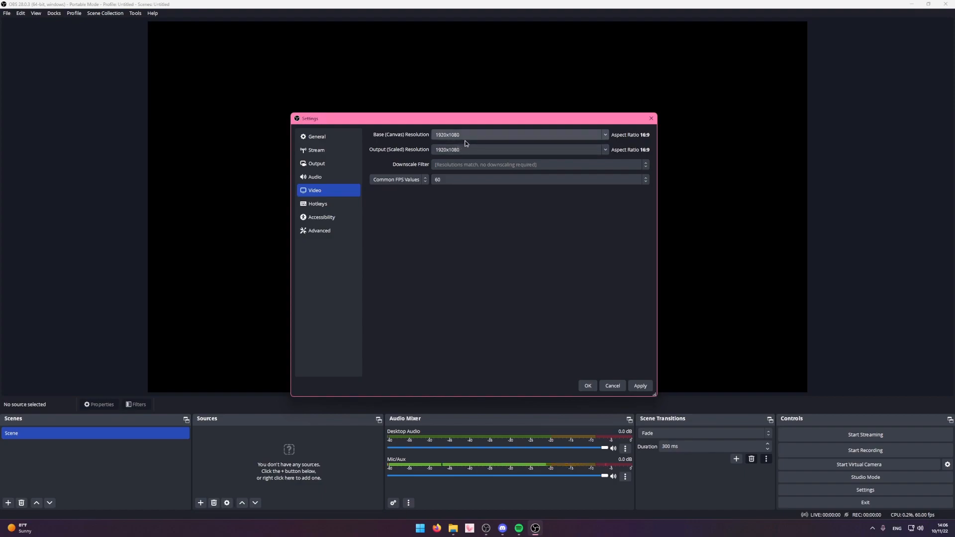
click(401, 181)
click(400, 190)
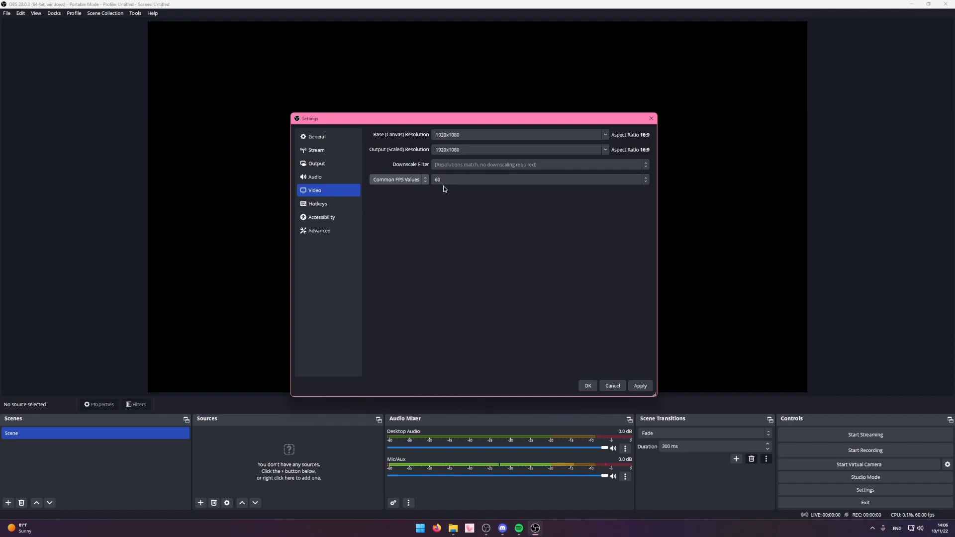
click(443, 182)
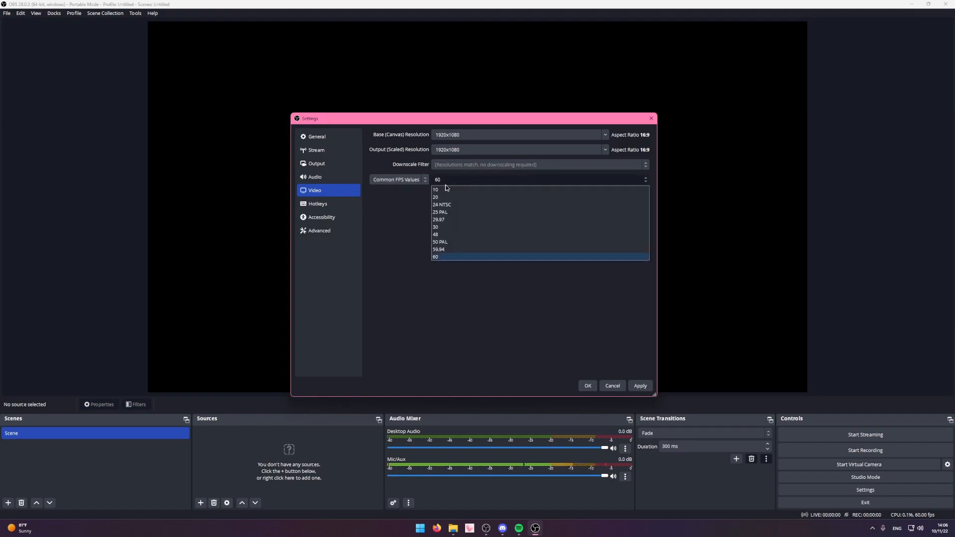
click(443, 228)
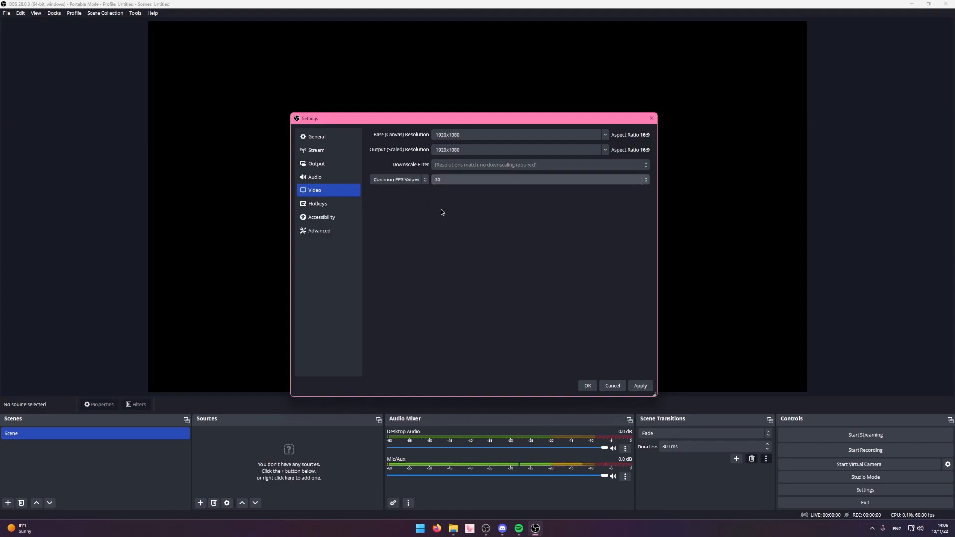
click(444, 183)
click(439, 258)
Try G as the shared hotkey for Start Recording and Stop Recording, and clear both assignments.
click(317, 203)
scroll(401, 321, down, 5)
scroll(402, 321, up, 5)
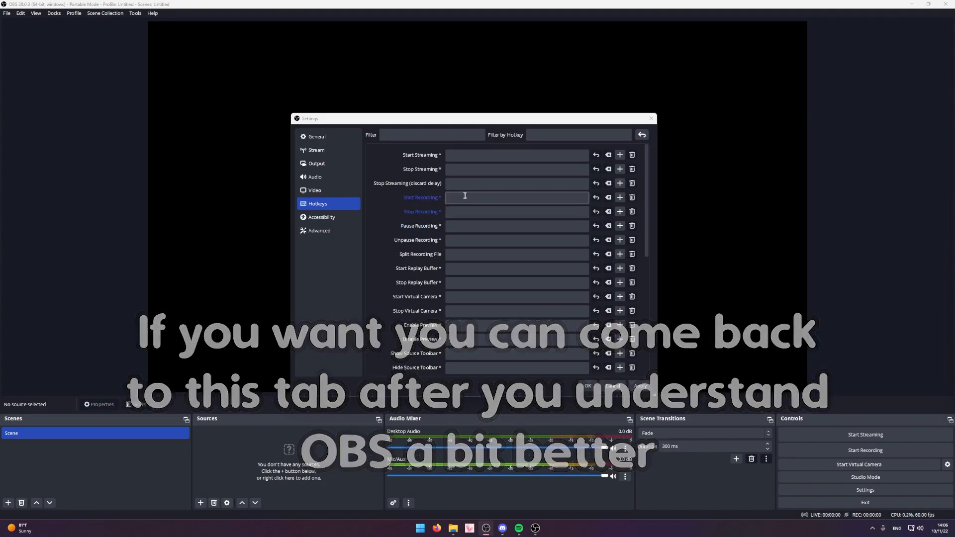
click(465, 196)
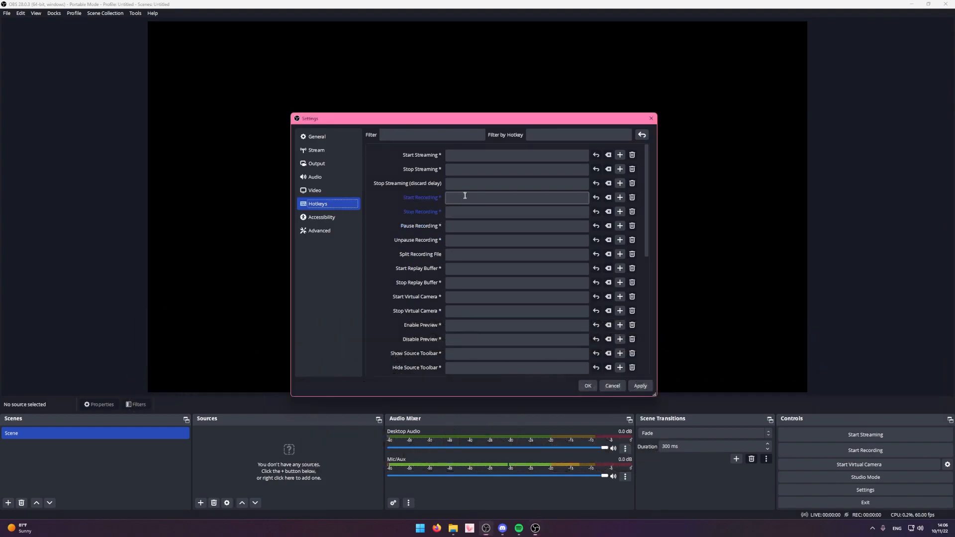
key(g)
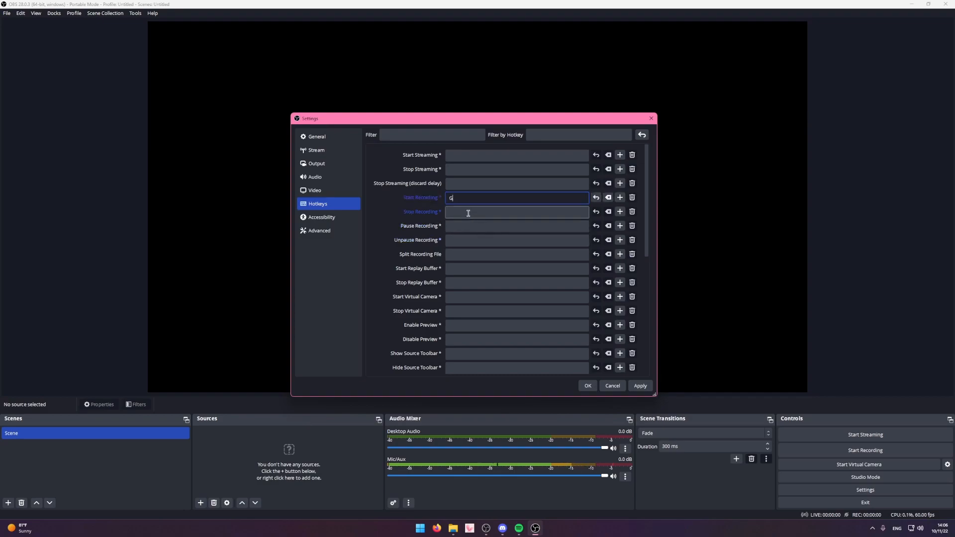
click(464, 212)
key(g)
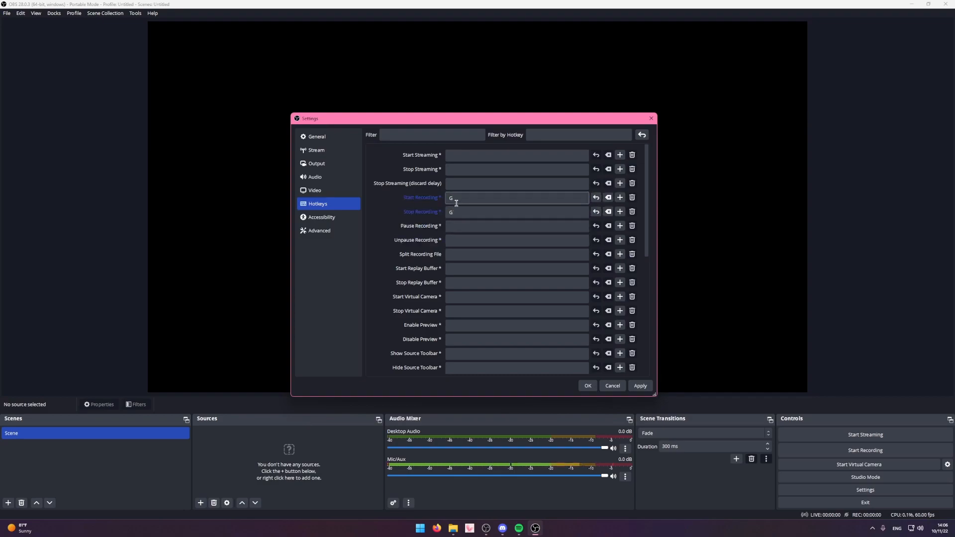
click(448, 196)
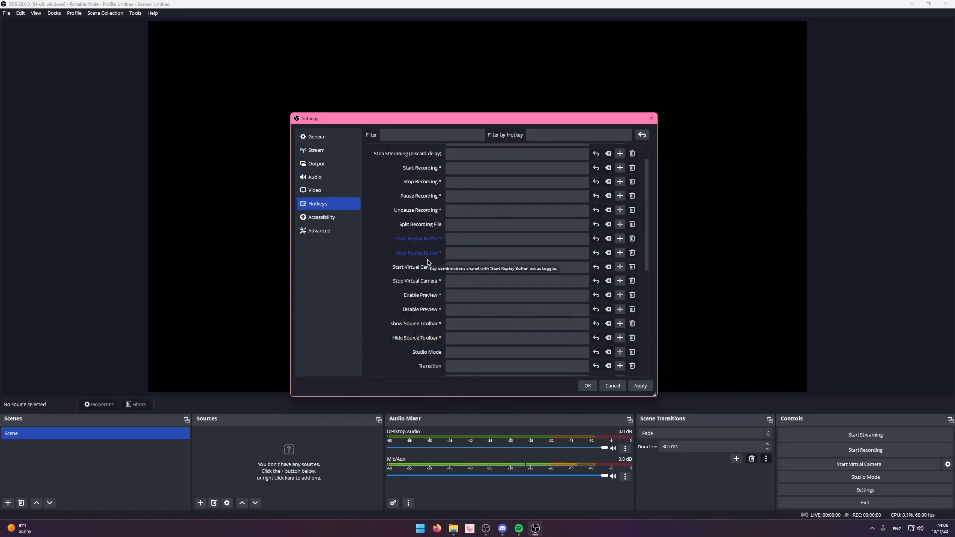
Assign the Pause key as the Screenshot Output hotkey.
scroll(428, 262, up, 1)
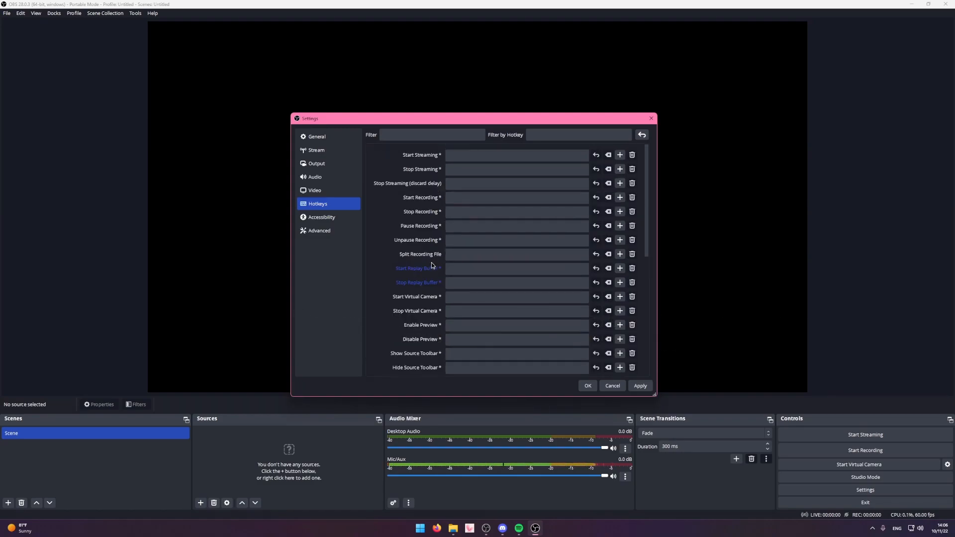
scroll(432, 265, down, 2)
click(455, 334)
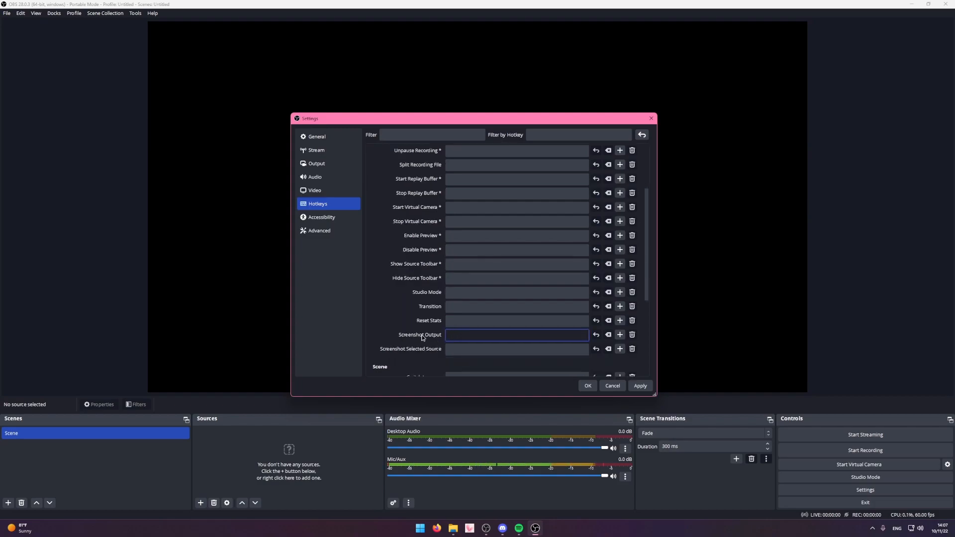
key(Pause)
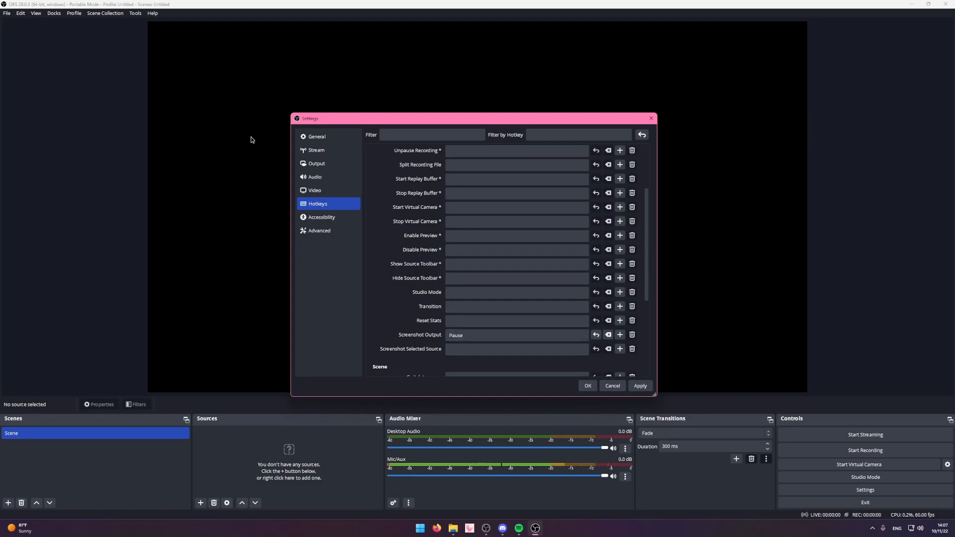
scroll(497, 291, down, 2)
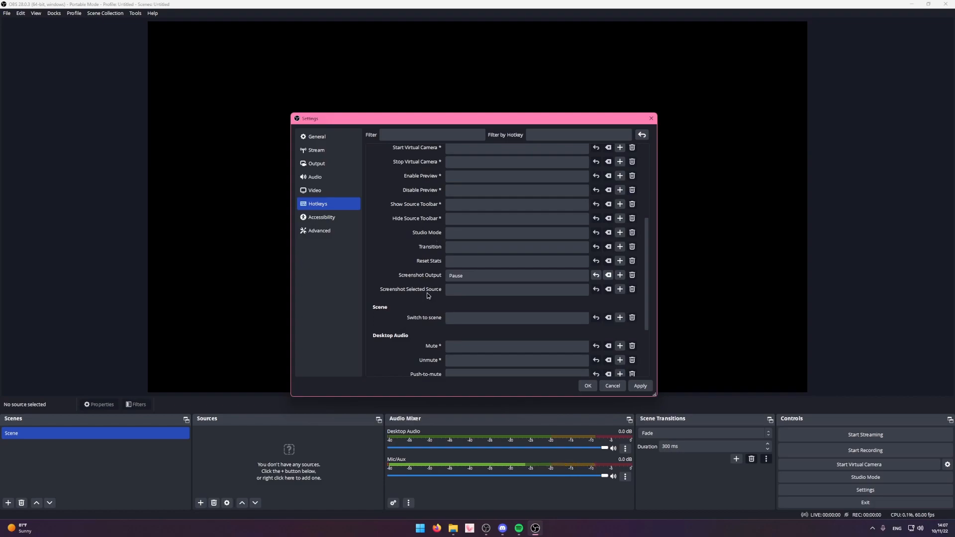
scroll(439, 265, down, 2)
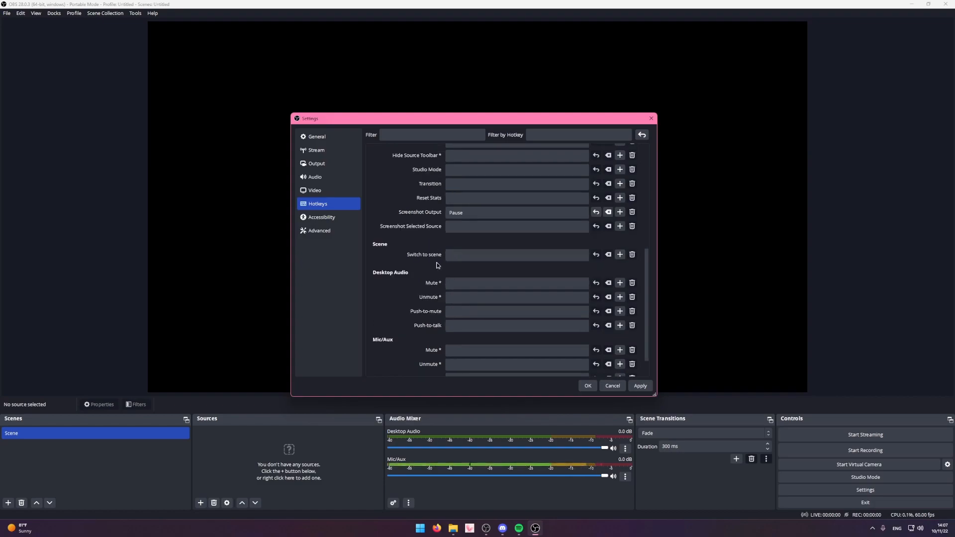
Set the Output Mode to Advanced, enable the Replay Buffer, and apply the changes from the Hotkeys settings.
click(325, 167)
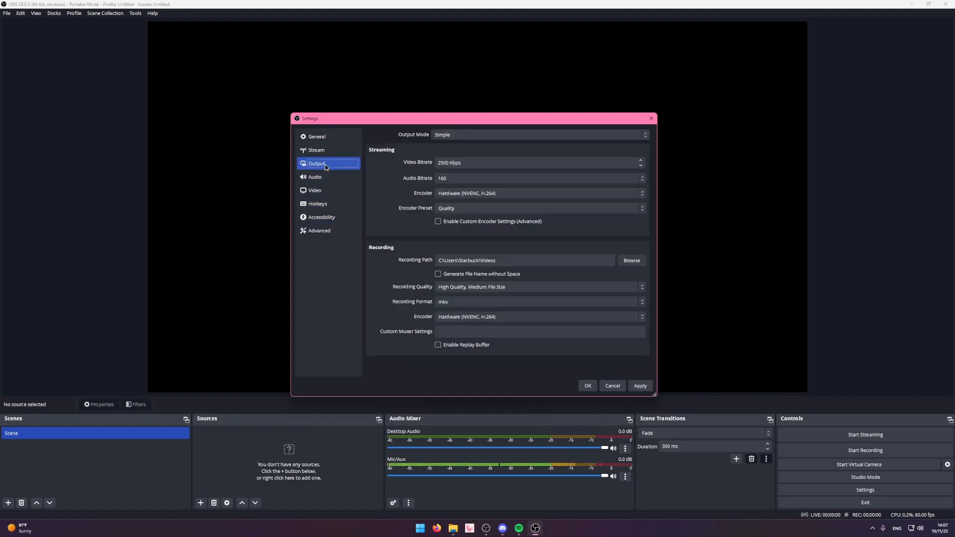
click(450, 134)
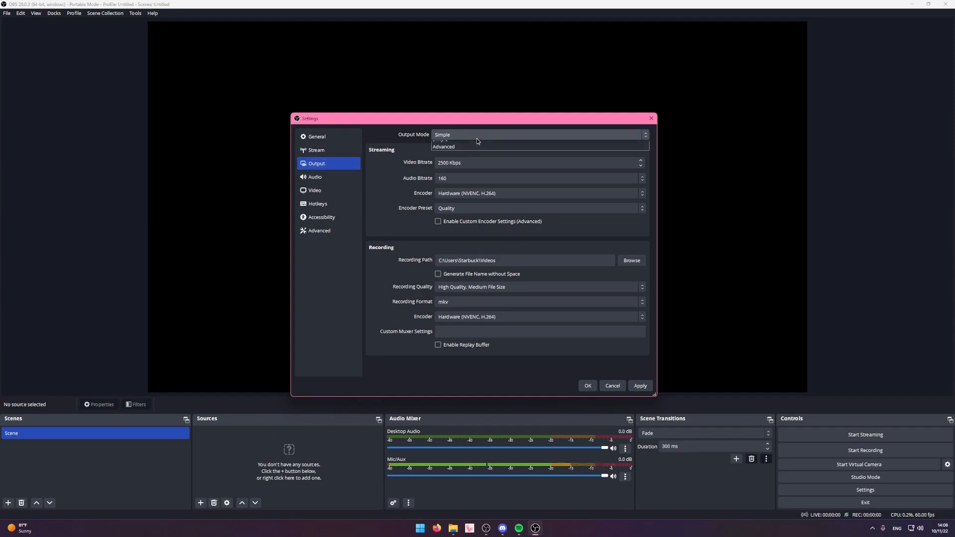
click(450, 152)
click(372, 166)
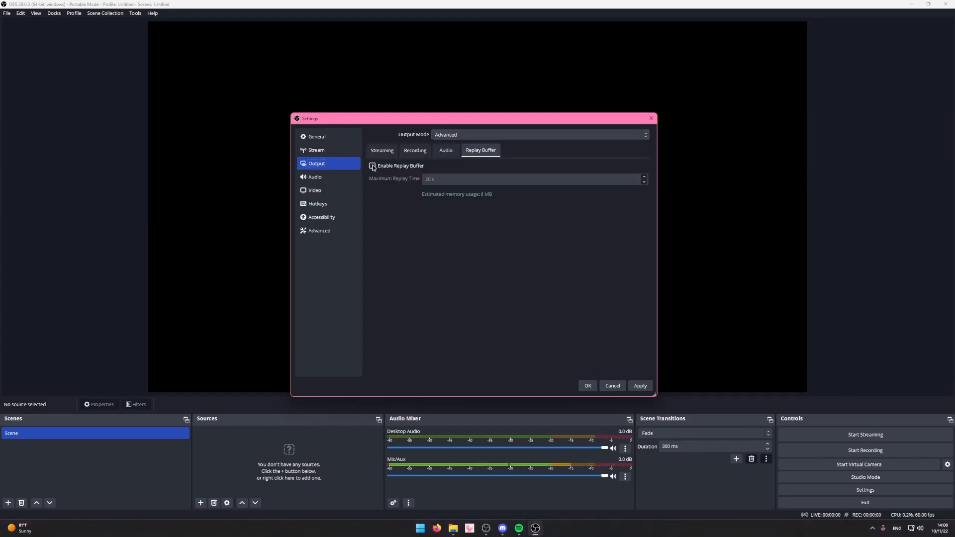
click(318, 204)
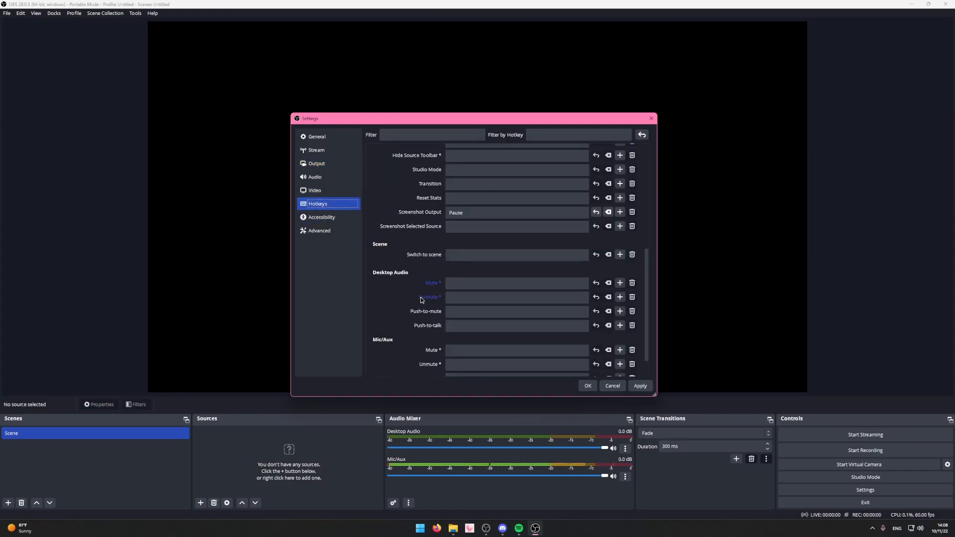
scroll(425, 296, up, 5)
scroll(547, 348, down, 3)
click(641, 386)
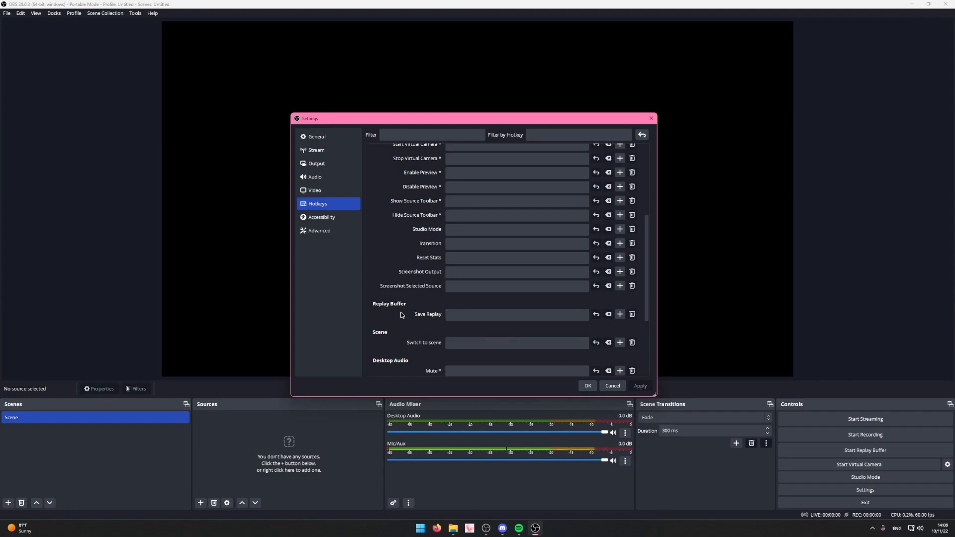
Assign Scroll Lock as the Save Replay hotkey and Pause as the Screenshot Output hotkey, and apply the settings.
click(488, 312)
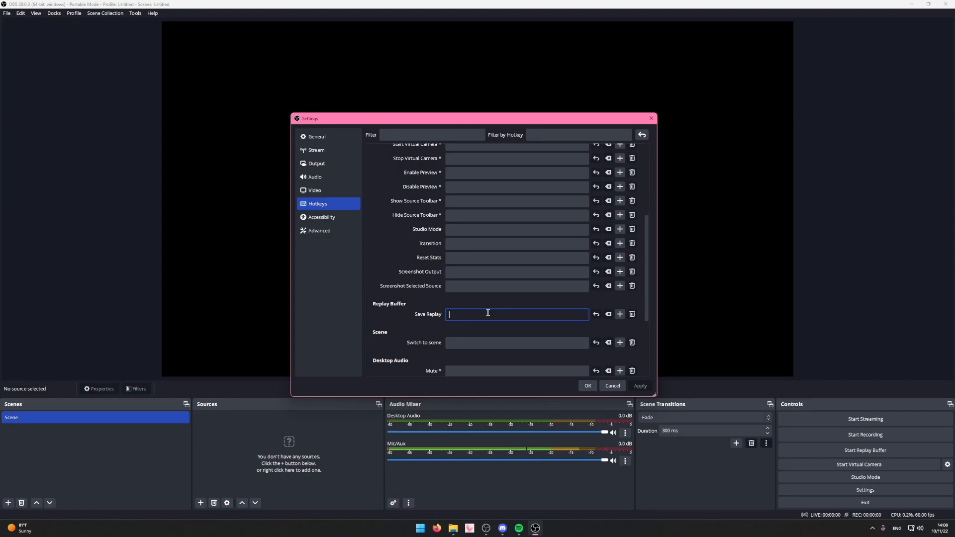
key(Scroll_Lock)
click(383, 313)
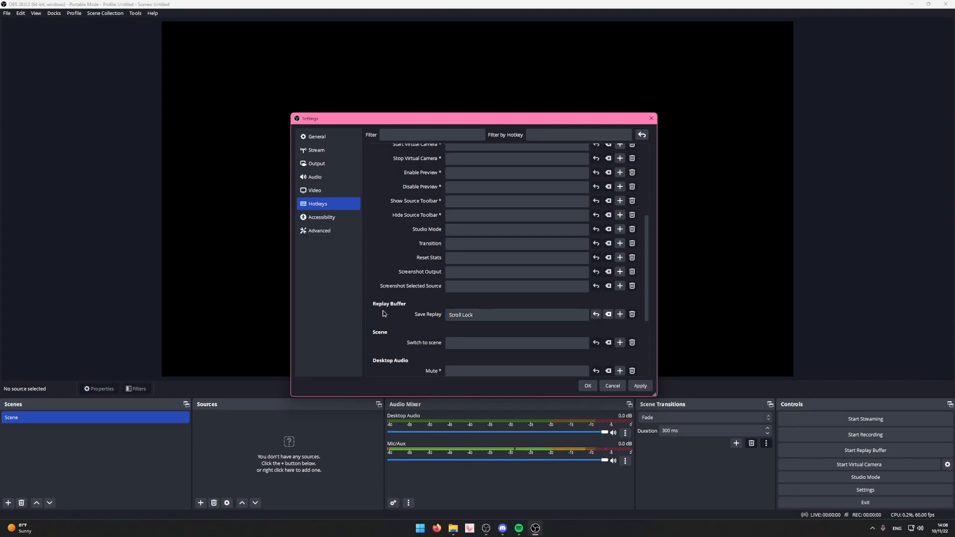
scroll(469, 321, up, 1)
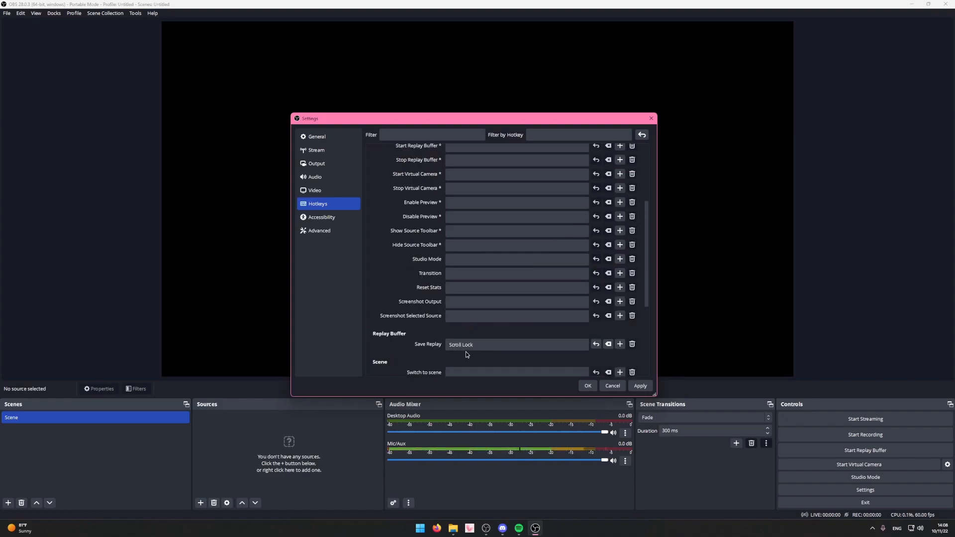
scroll(465, 351, up, 3)
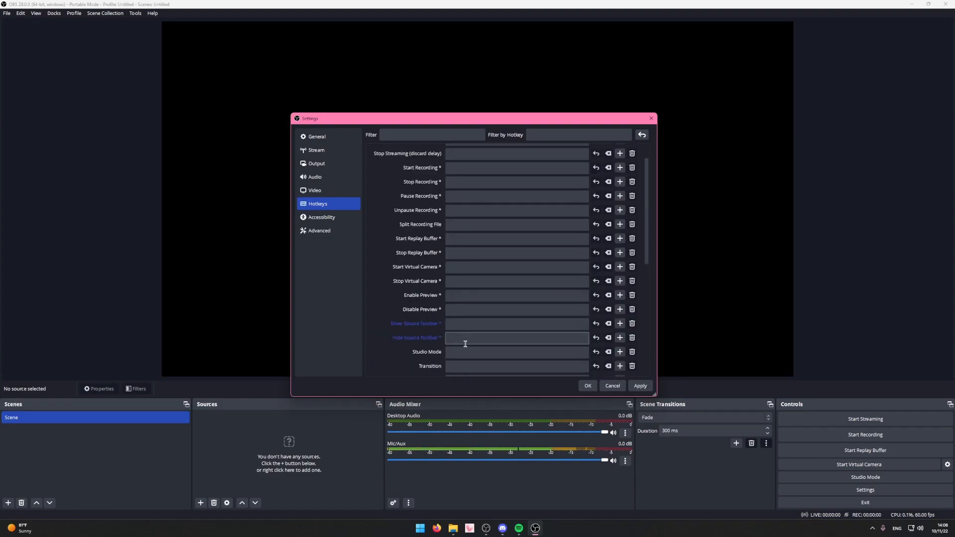
scroll(465, 343, down, 4)
click(640, 386)
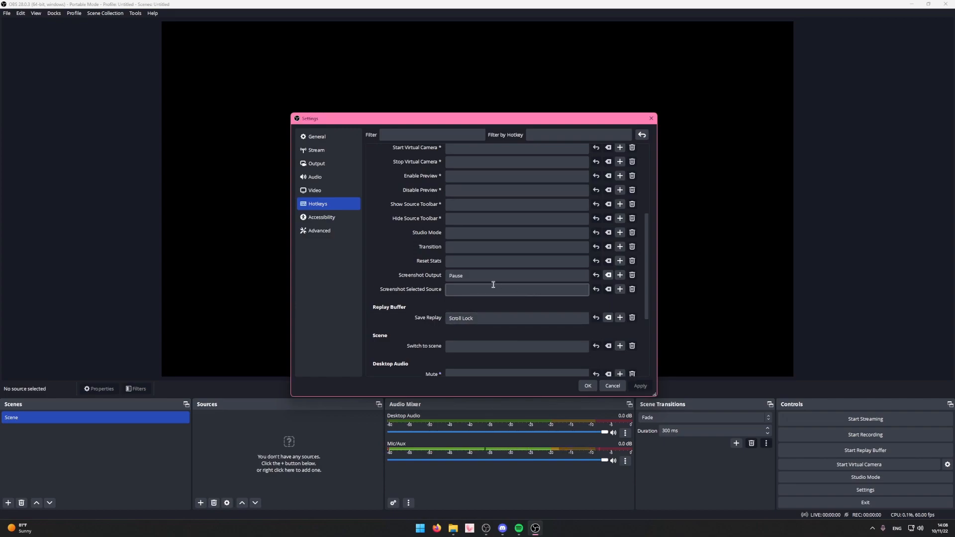
Try Ctrl + F12 as the Reset Stats hotkey, clear it again, and look through the hotkey list.
click(470, 261)
key(ctrl+F12)
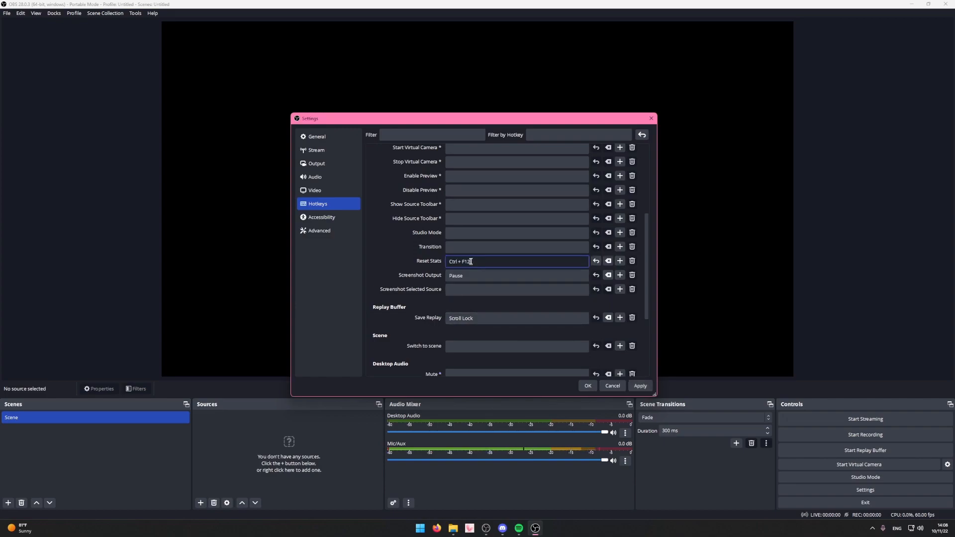
scroll(470, 262, up, 2)
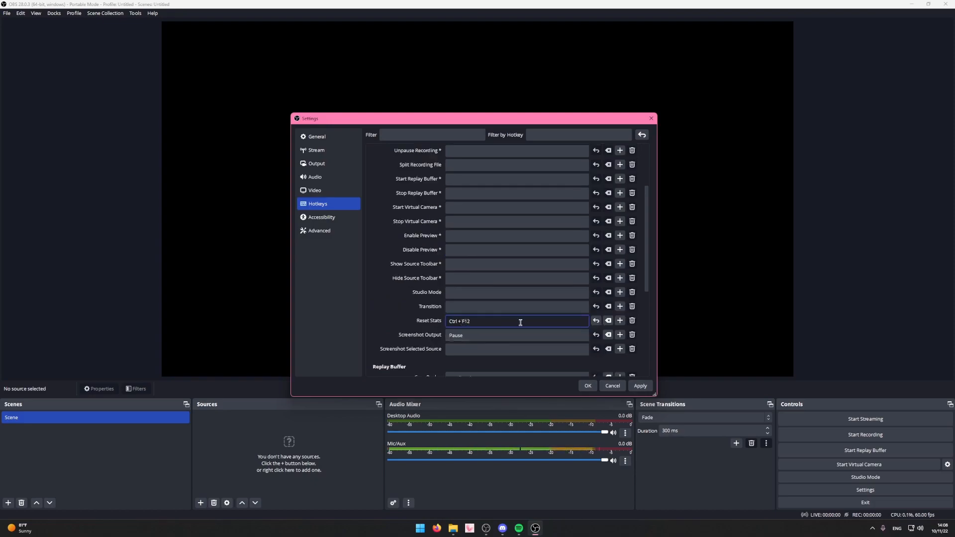
scroll(524, 325, up, 3)
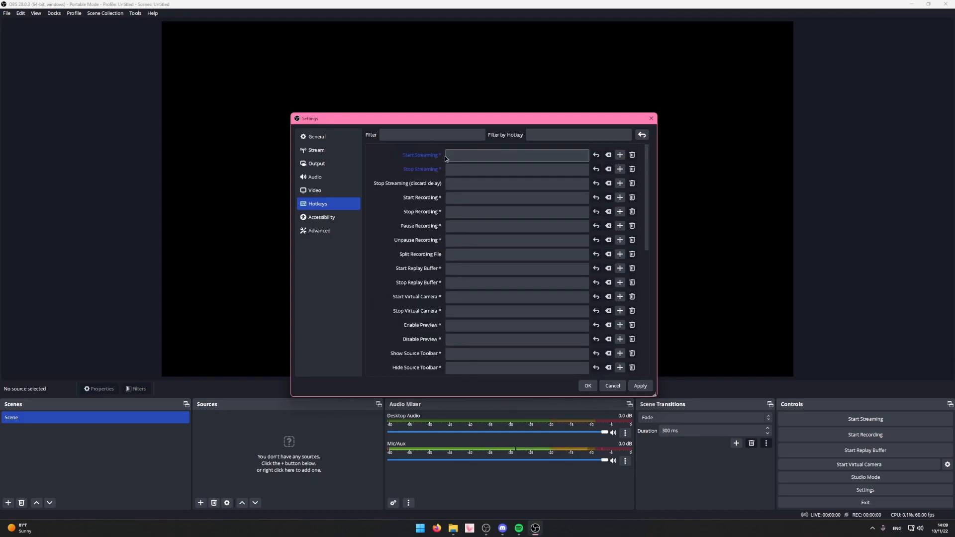
scroll(440, 230, down, 3)
scroll(442, 227, up, 3)
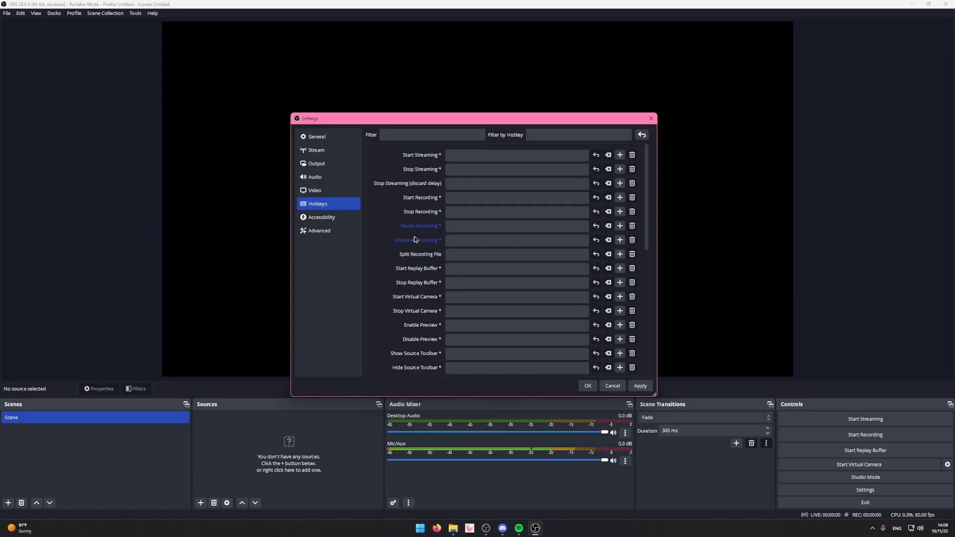
scroll(413, 241, down, 5)
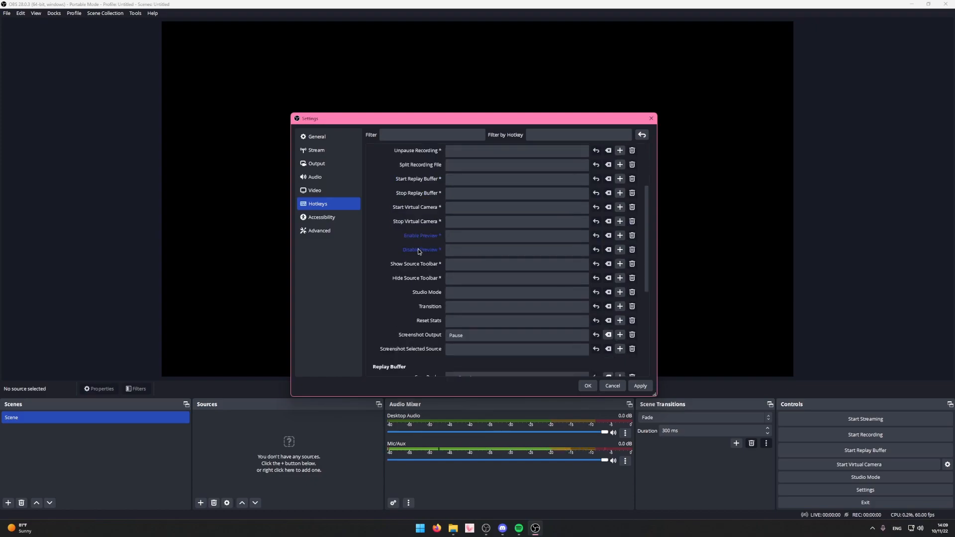
scroll(415, 247, down, 1)
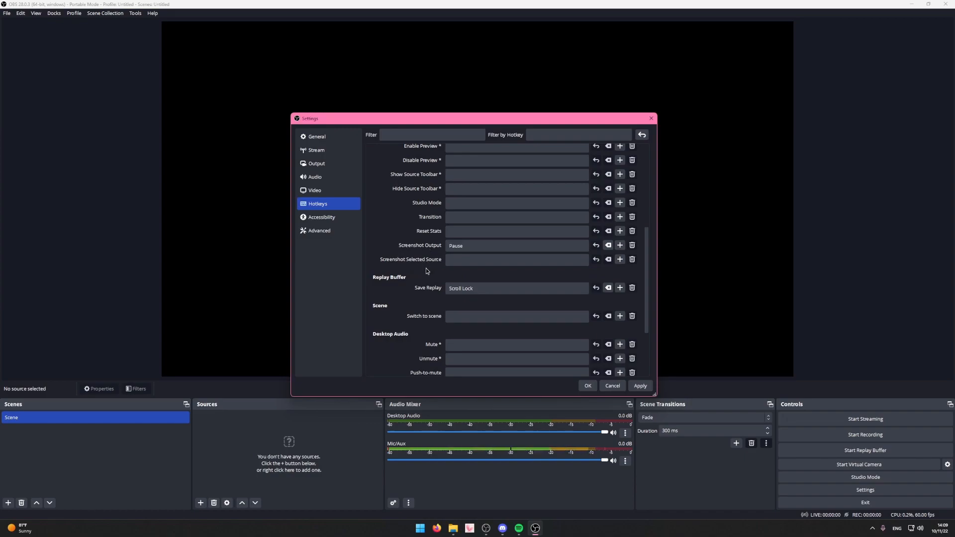
Try the Color Blind Alternative preset in the Accessibility settings and turn Use Different Colors off again.
click(322, 217)
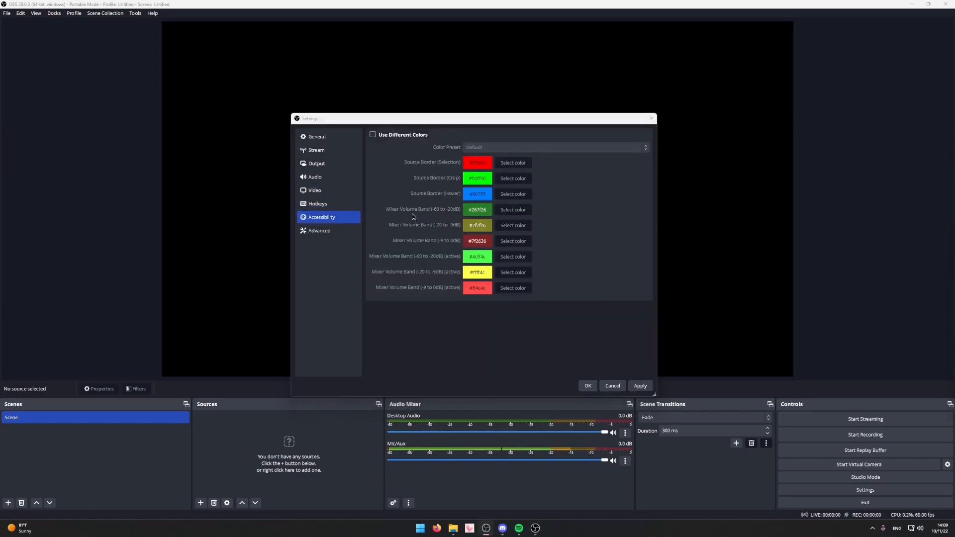
click(373, 135)
click(488, 147)
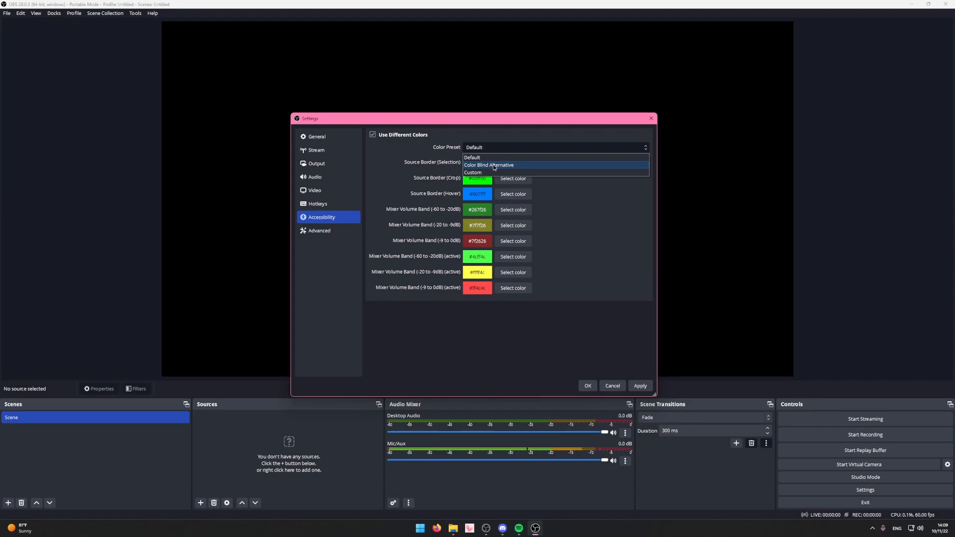
click(494, 166)
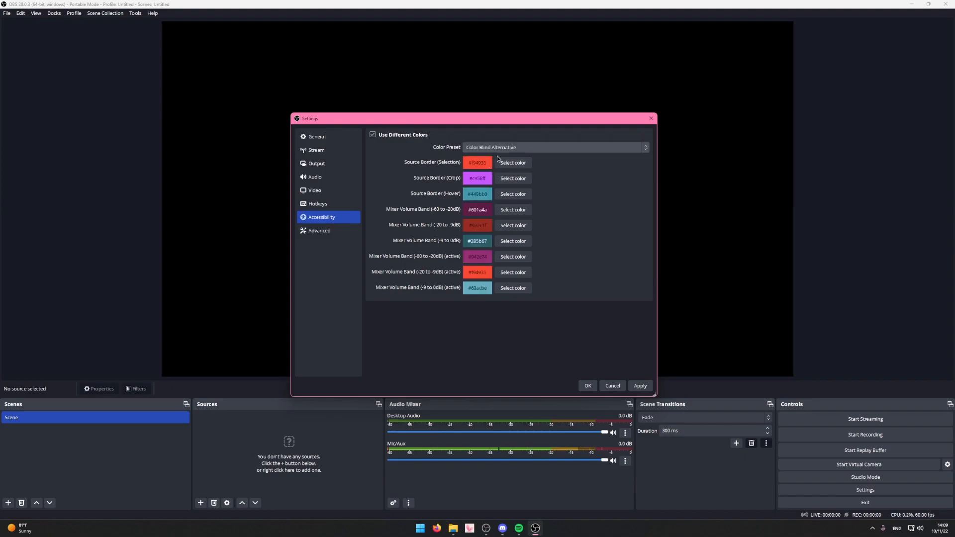
click(372, 134)
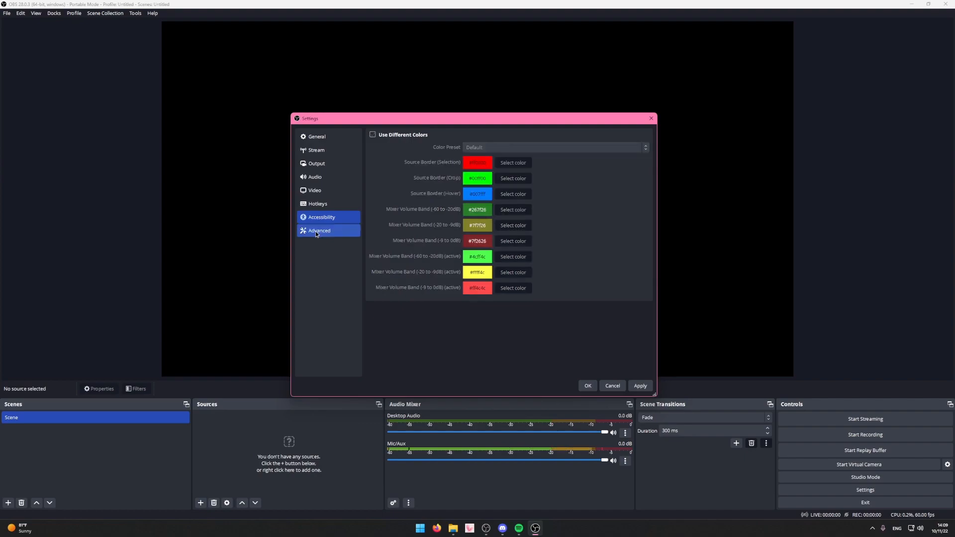
Set the Process Priority to High in the Advanced settings and turn off the active outputs warning on exit.
click(318, 230)
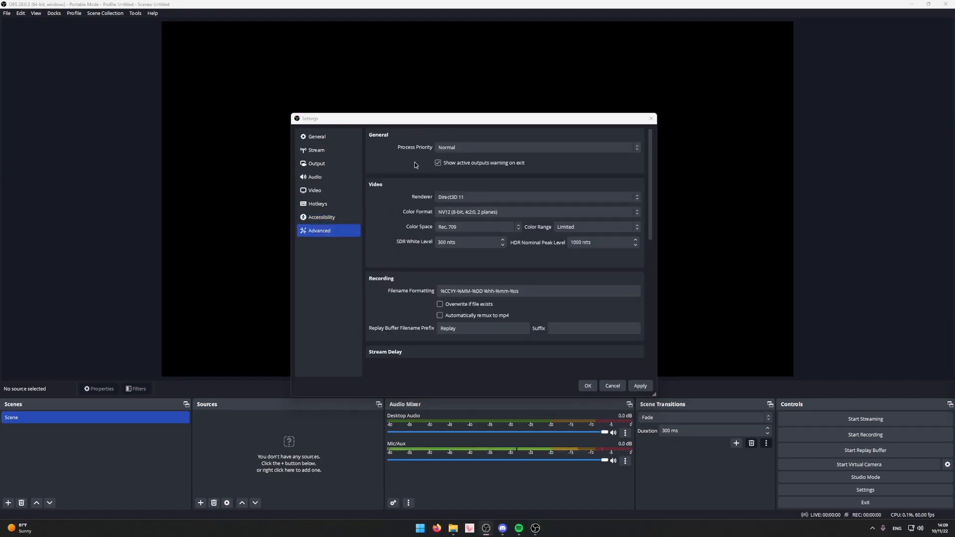
click(456, 148)
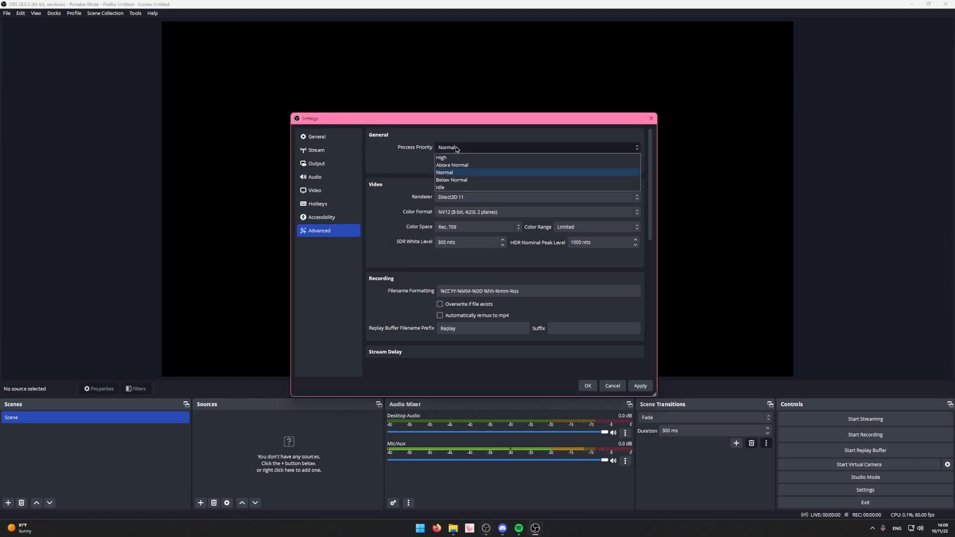
click(453, 157)
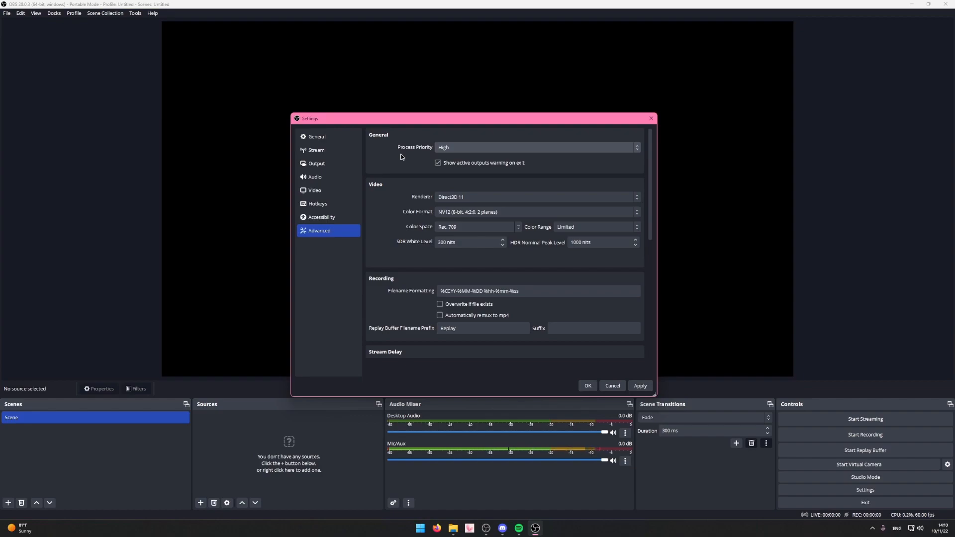
click(438, 164)
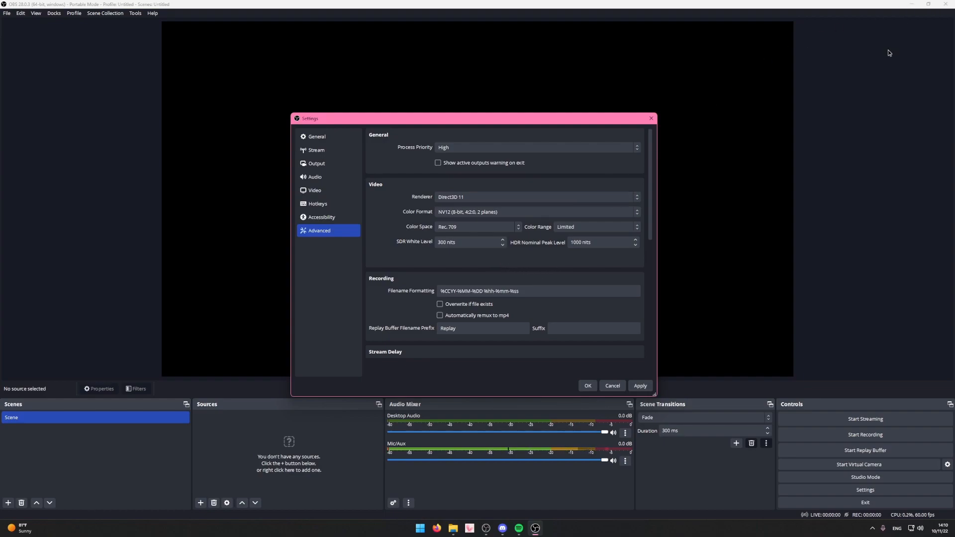
click(439, 164)
click(439, 163)
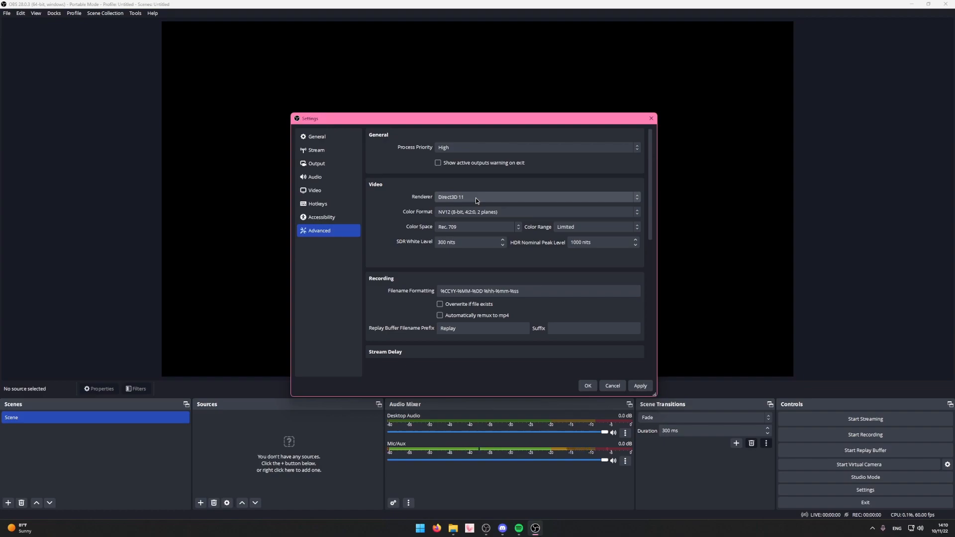
Keep the NV12 Color Format, and set the Color Space to sRGB and the Color Range to Full.
click(521, 214)
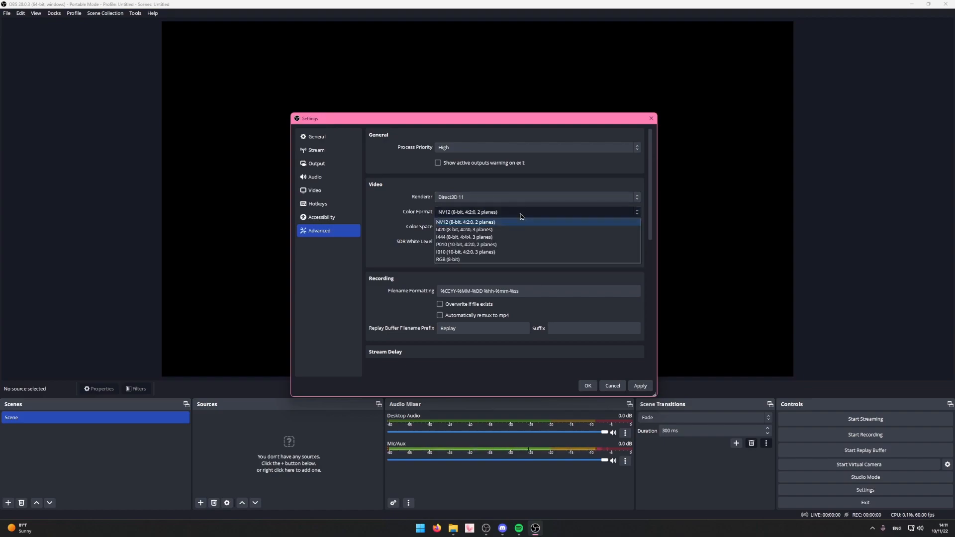
click(518, 215)
click(483, 227)
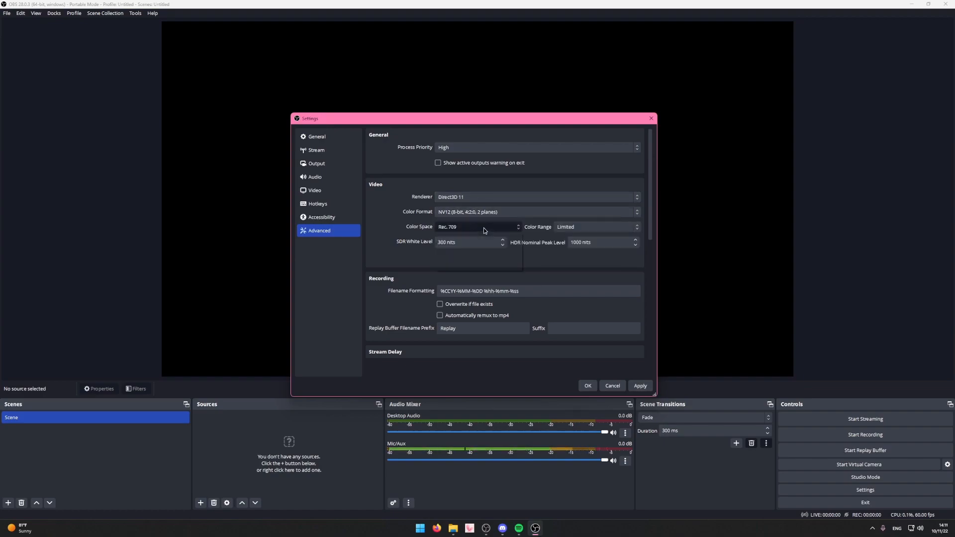
click(475, 238)
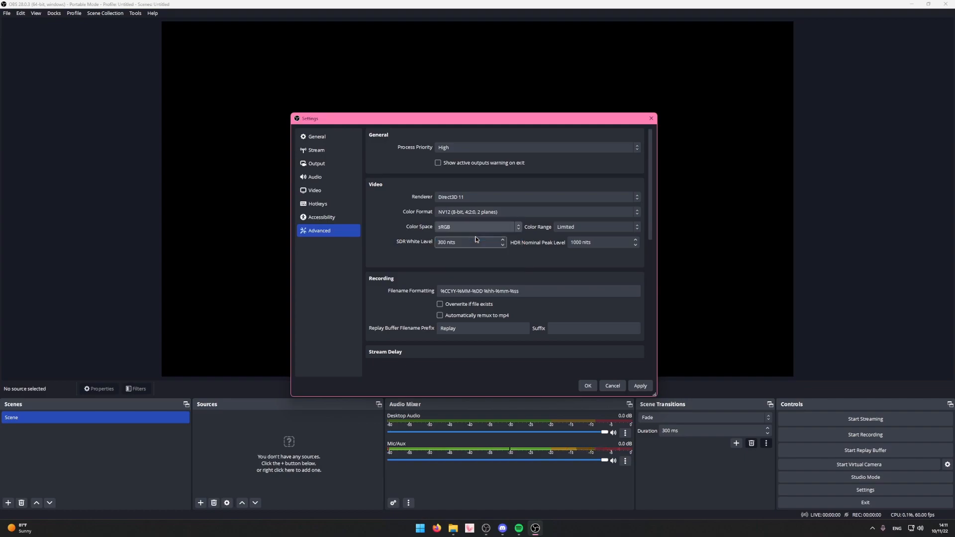
click(573, 225)
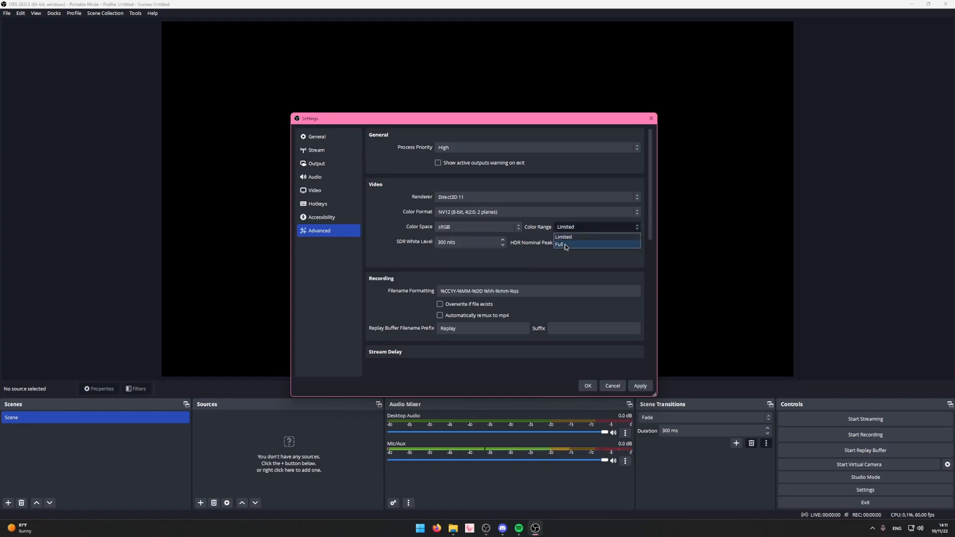
click(567, 244)
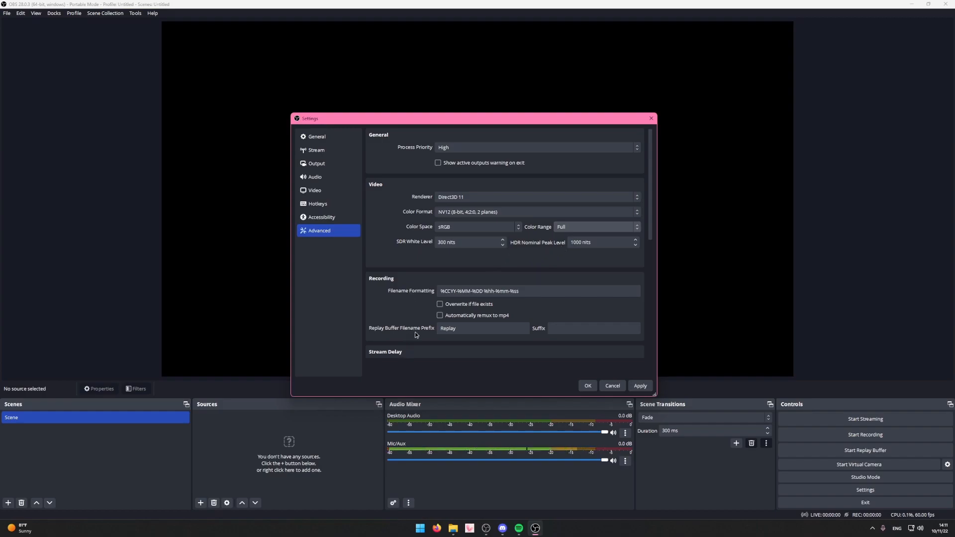
Examine the saved replay files in the Fortnite folder and the recording Filename Formatting and Replay Buffer Filename Prefix settings.
click(457, 531)
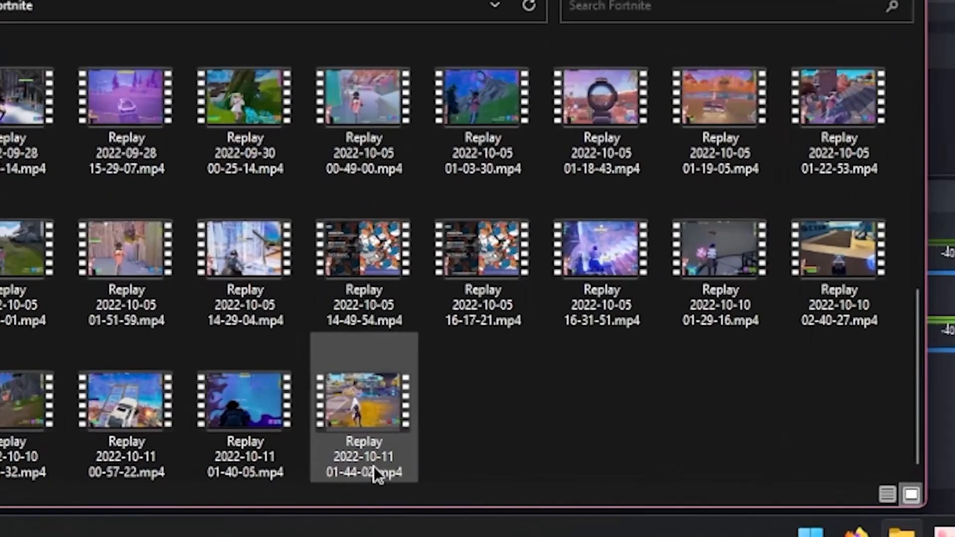
mouse_move(254, 501)
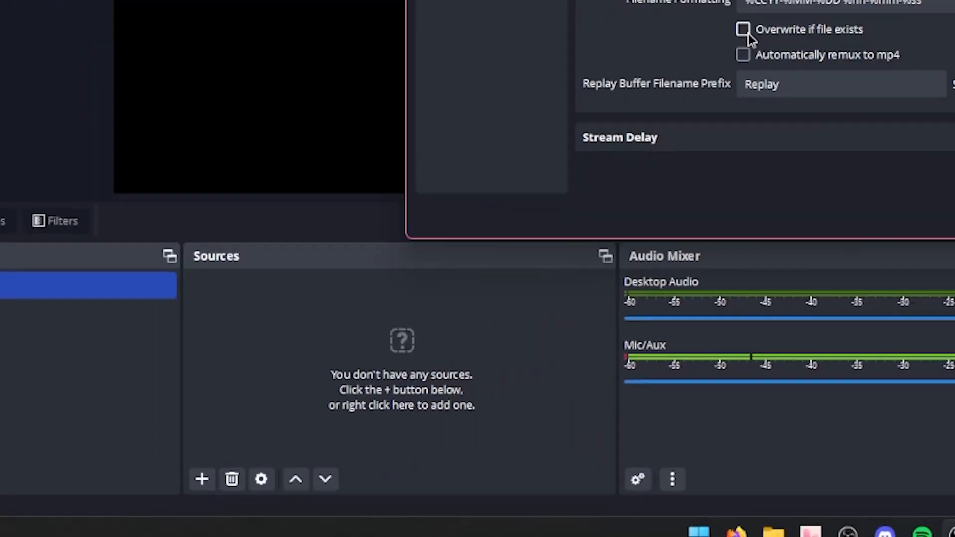
scroll(425, 305, down, 2)
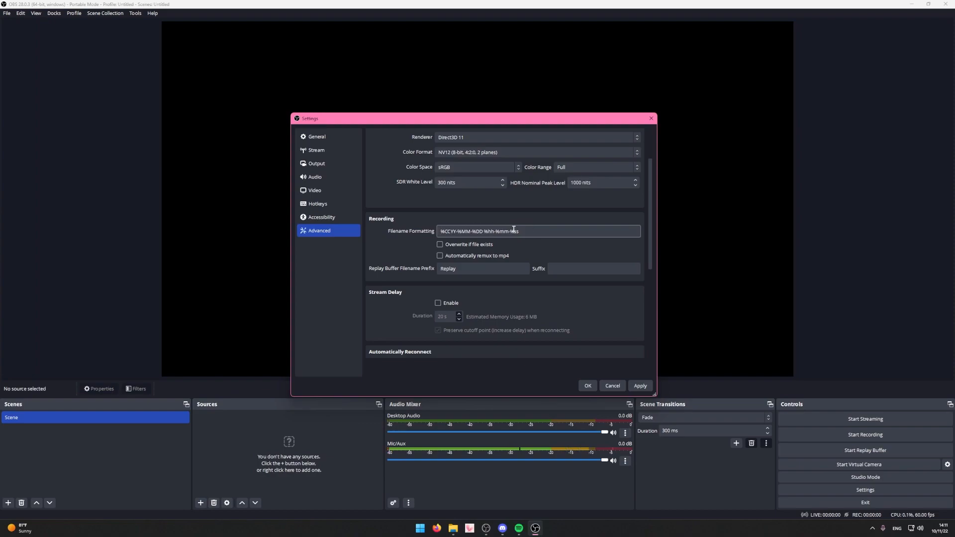
mouse_move(527, 231)
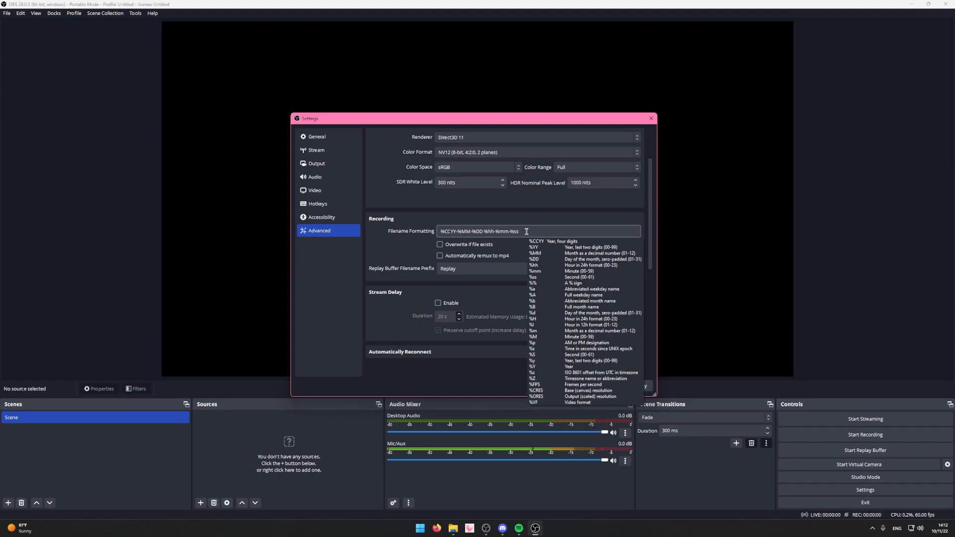
drag(526, 232, 332, 232)
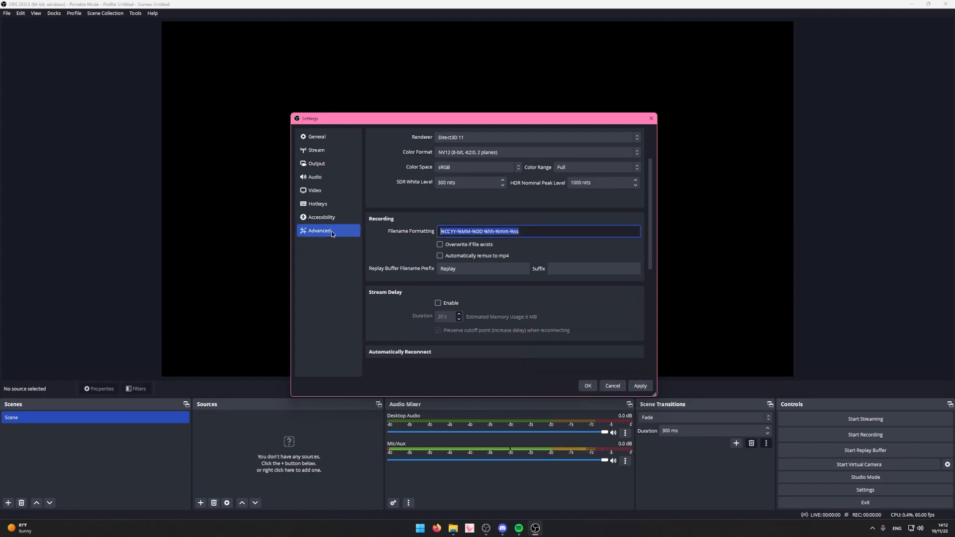
click(623, 260)
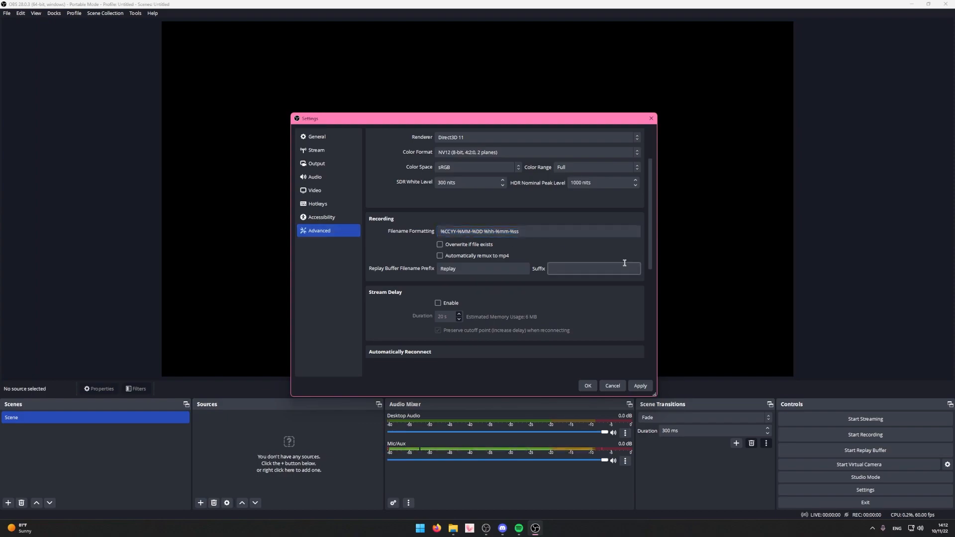
drag(469, 269, 404, 272)
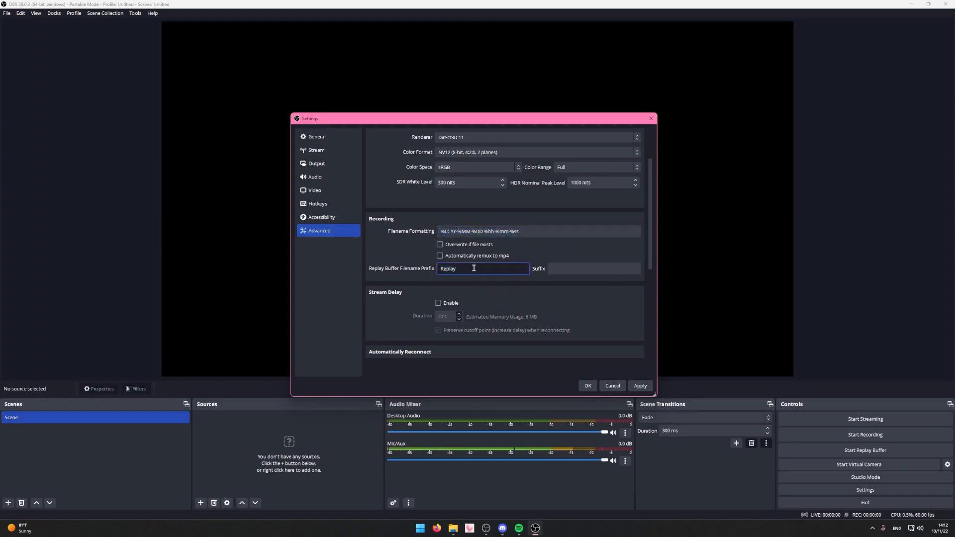
Enable Stream Delay with a duration of 1 s and turn off Preserve cutoff point when reconnecting.
scroll(398, 288, down, 5)
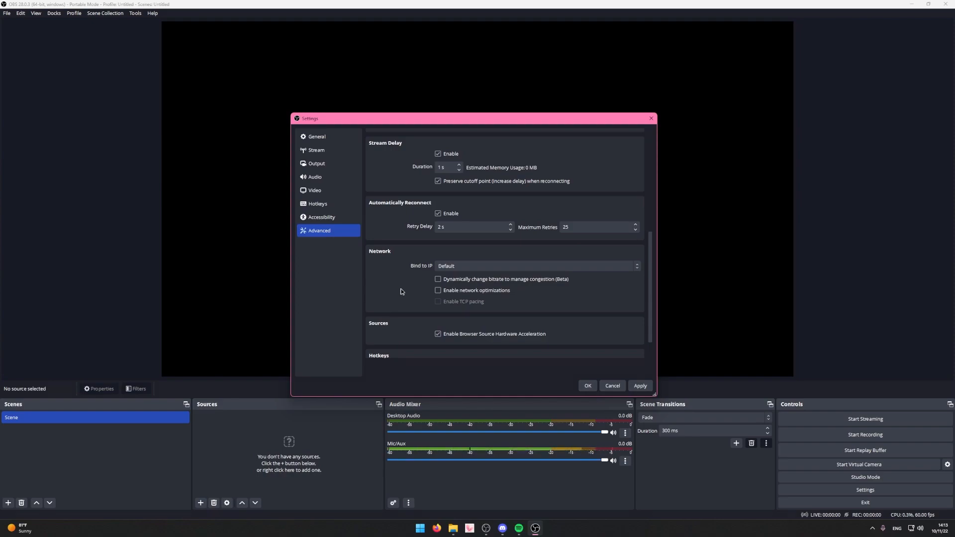
double_click(446, 168)
click(389, 176)
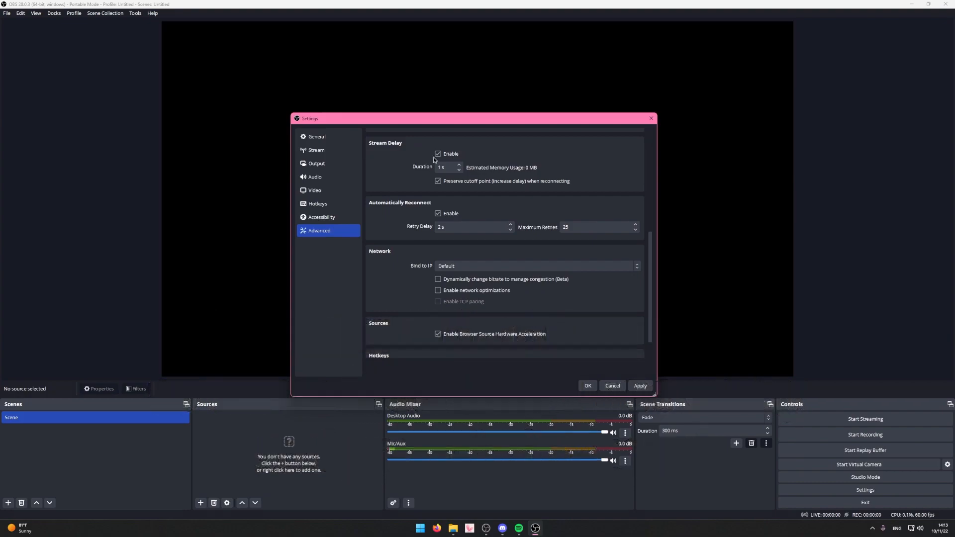
click(437, 181)
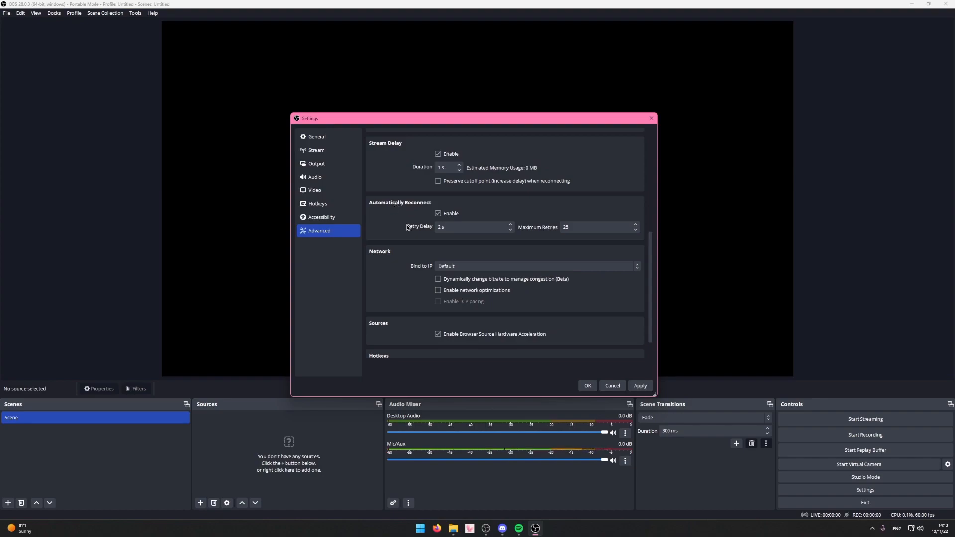
Set the automatic reconnect Retry Delay to 1 s and Maximum Retries to 9999, and apply the Advanced settings.
click(510, 230)
click(563, 228)
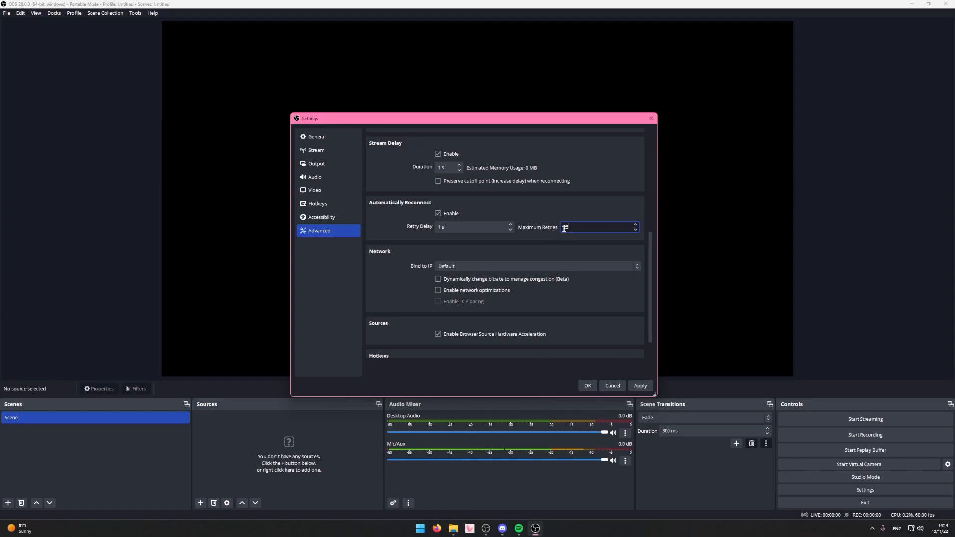
drag(579, 227, 555, 231)
text(9999)
click(390, 220)
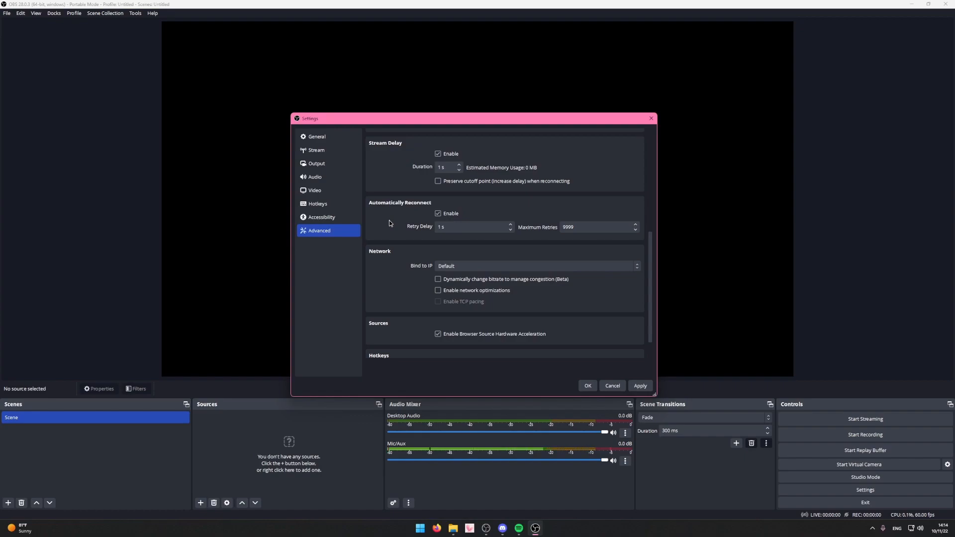
drag(586, 228, 546, 228)
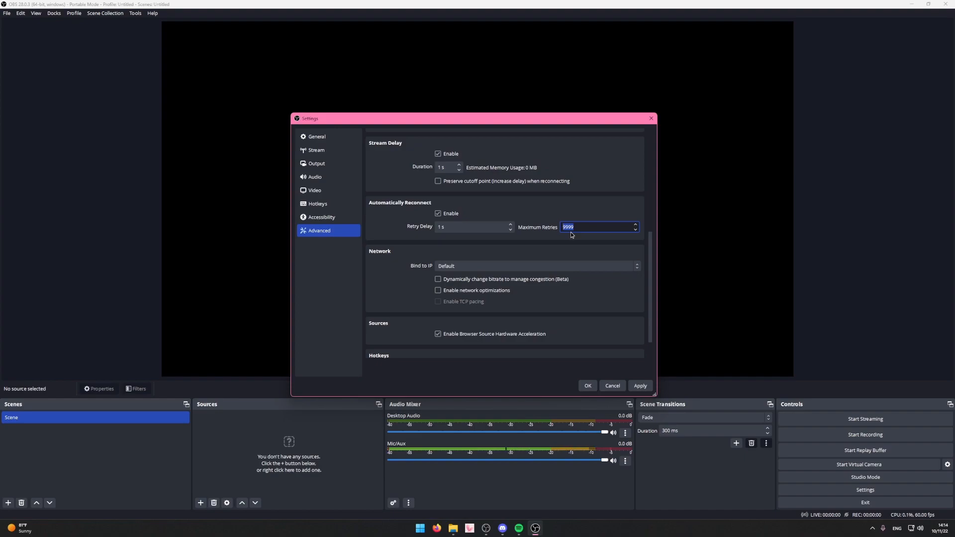
click(400, 222)
scroll(406, 234, down, 1)
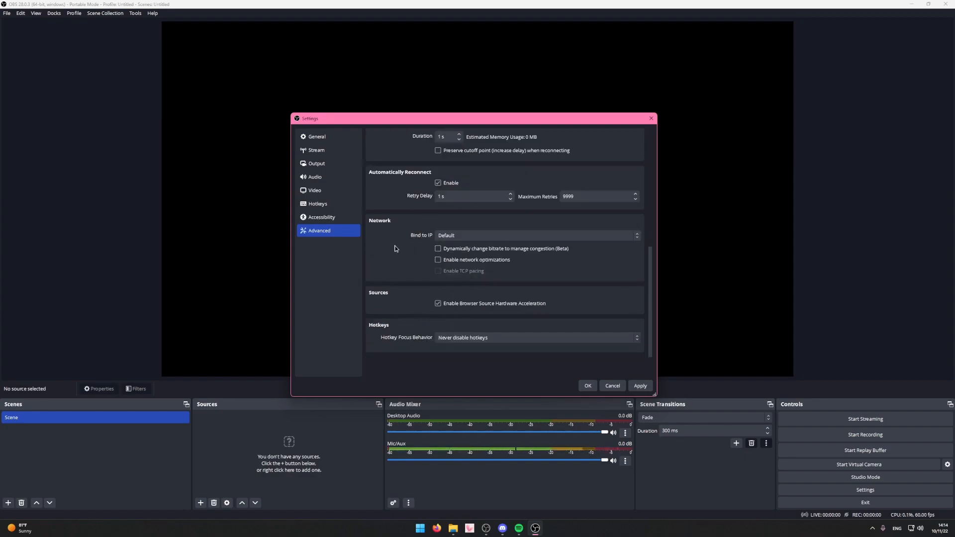
click(638, 388)
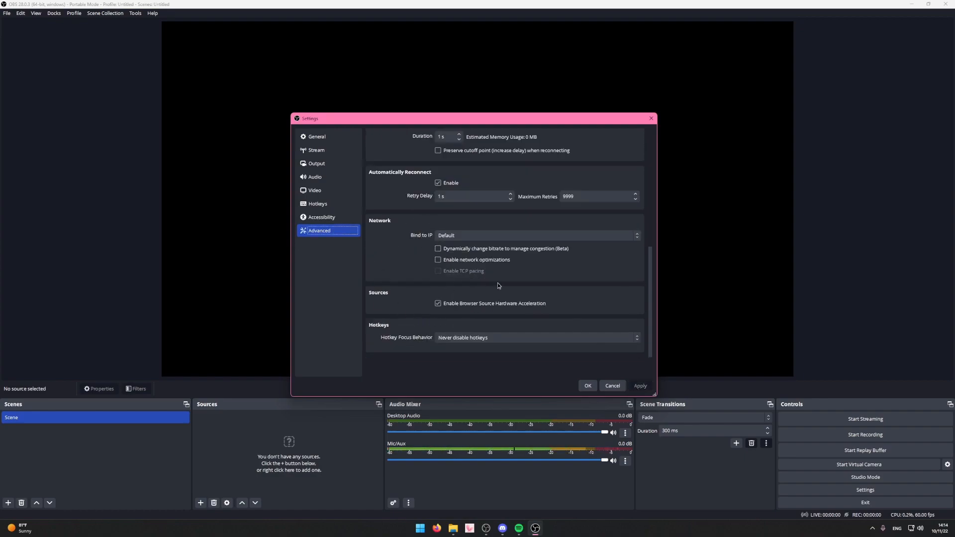
Keep the Output Mode on Advanced, compare the available streaming encoders, and set the Encoder to NVIDIA NVENC H.264.
click(317, 163)
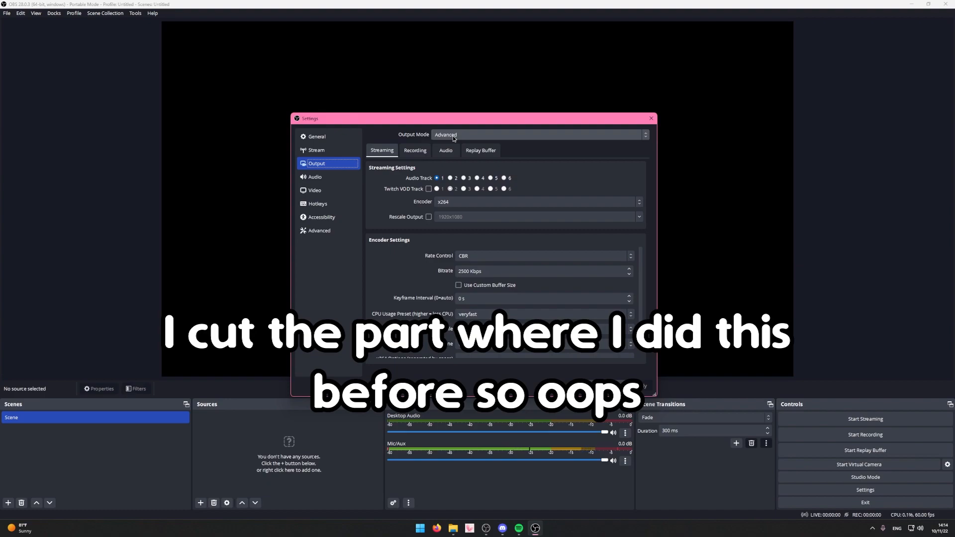
click(452, 136)
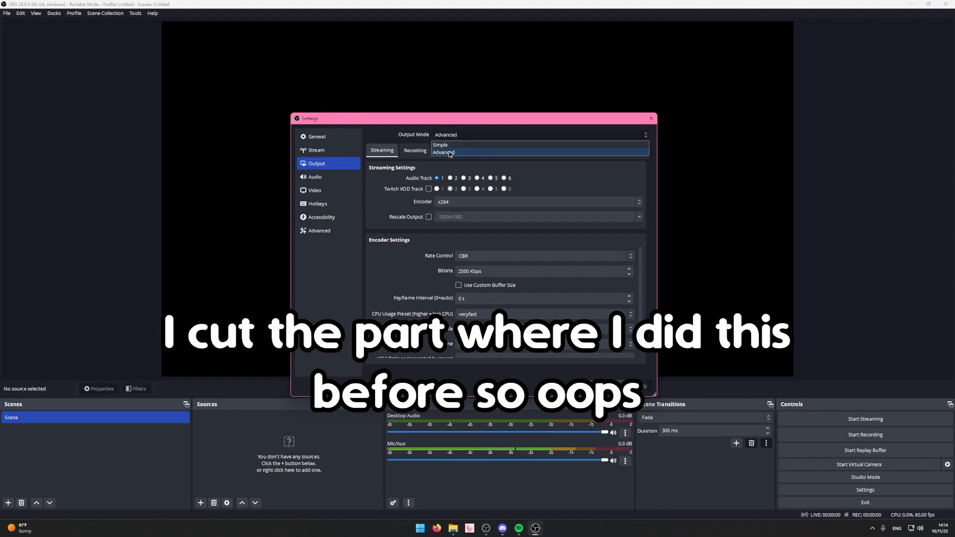
click(449, 152)
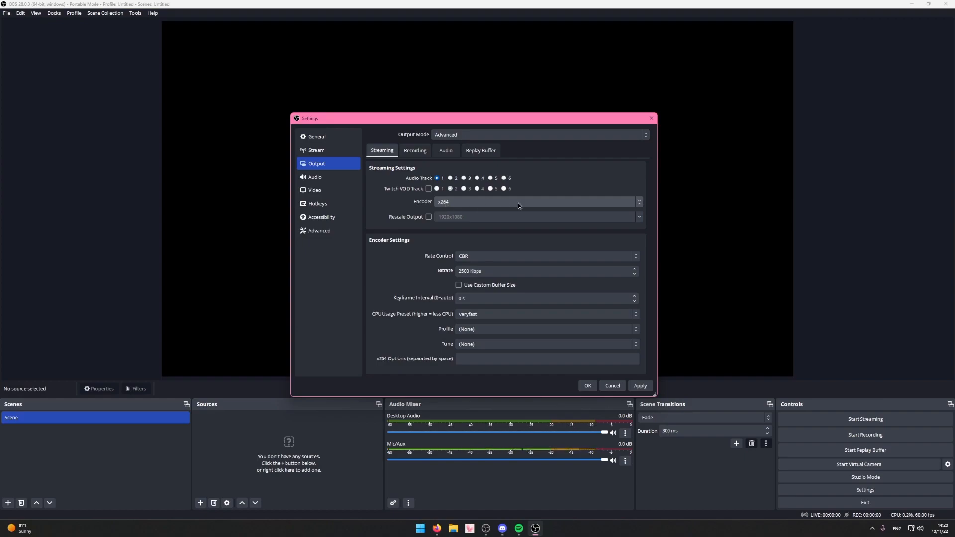
click(559, 202)
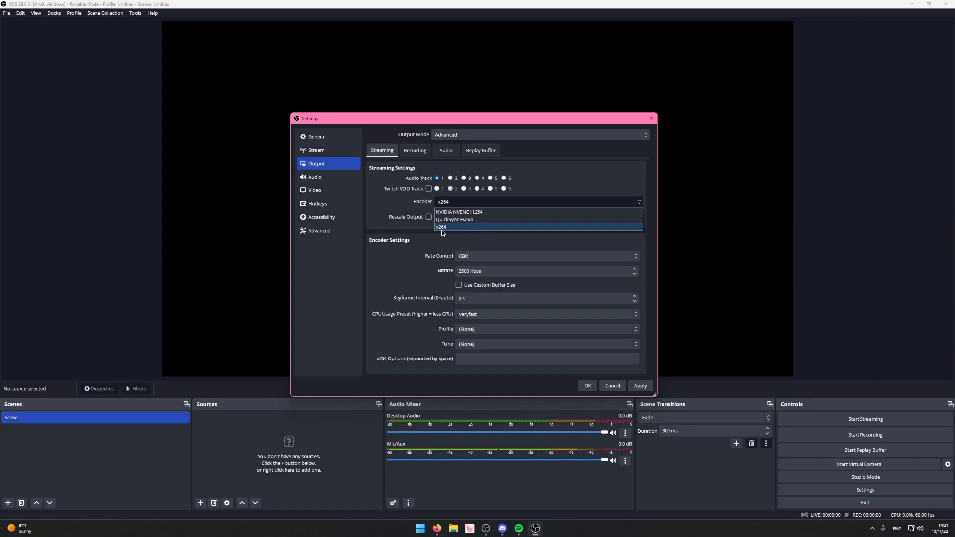
click(459, 226)
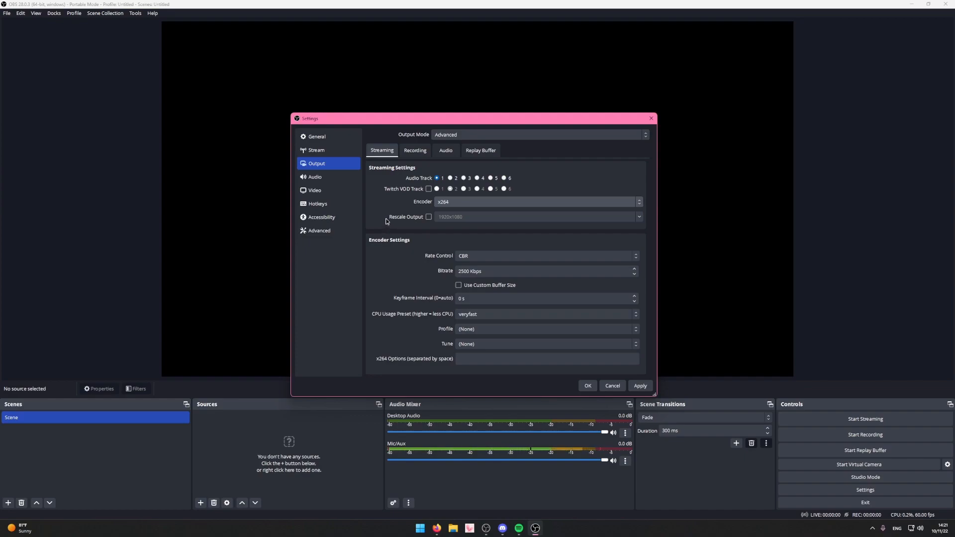
click(442, 202)
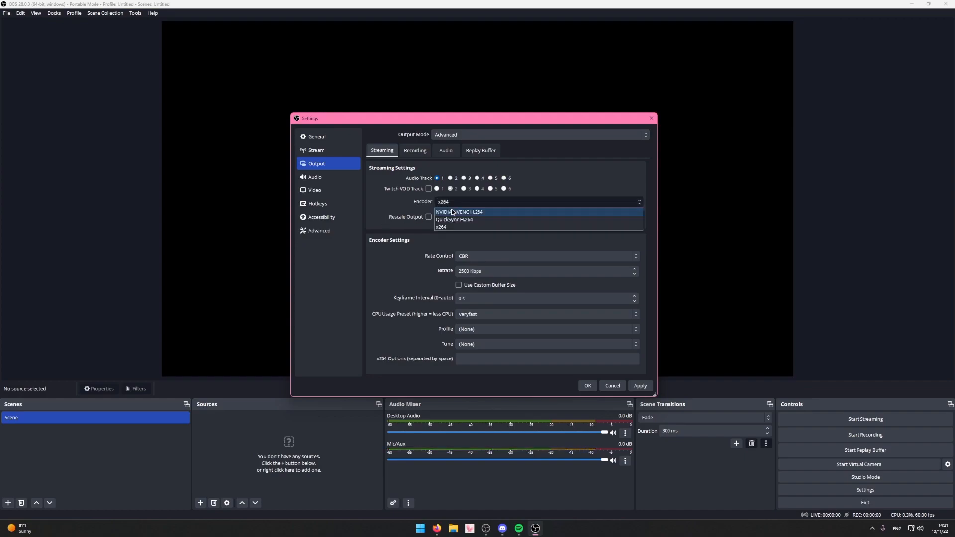
click(452, 212)
click(475, 204)
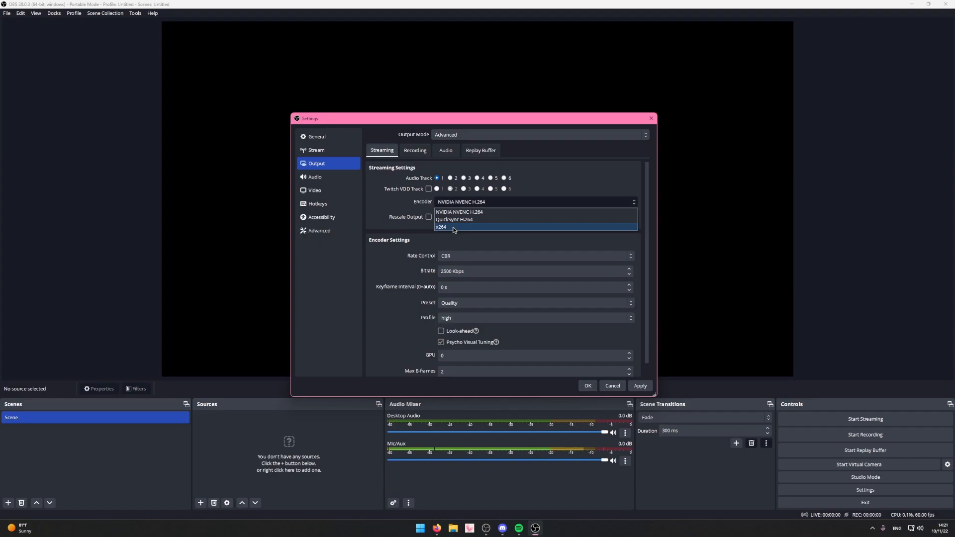
click(486, 215)
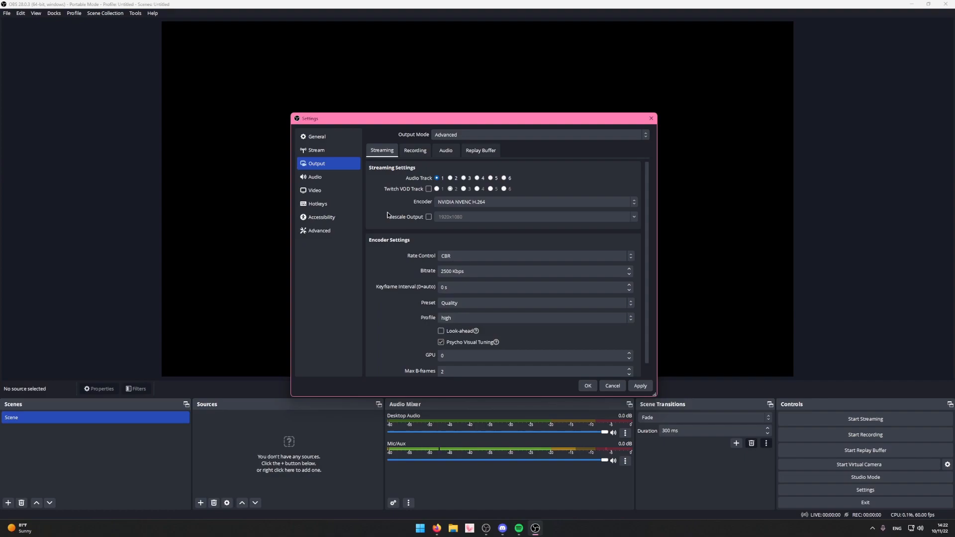
Compare the available streaming Rate Control options and keep CBR.
click(456, 256)
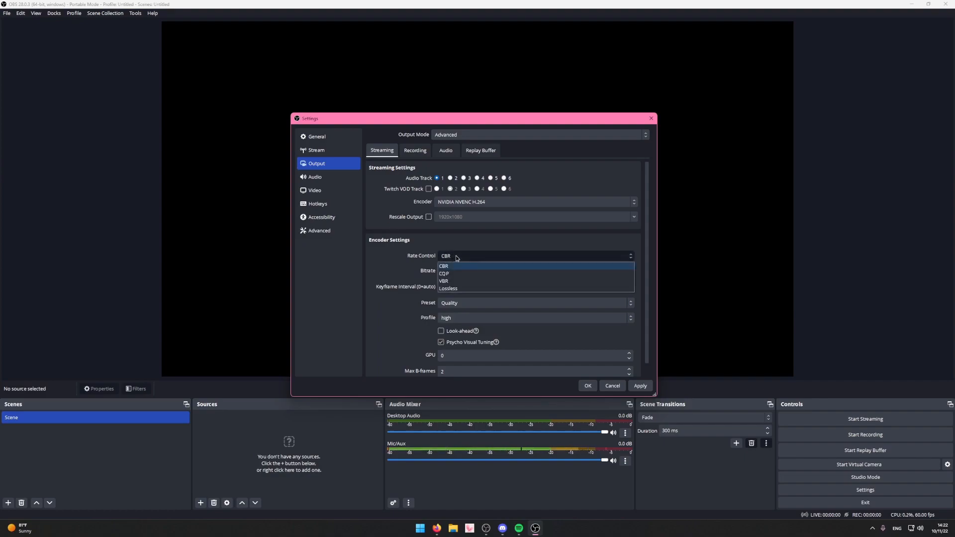
click(456, 258)
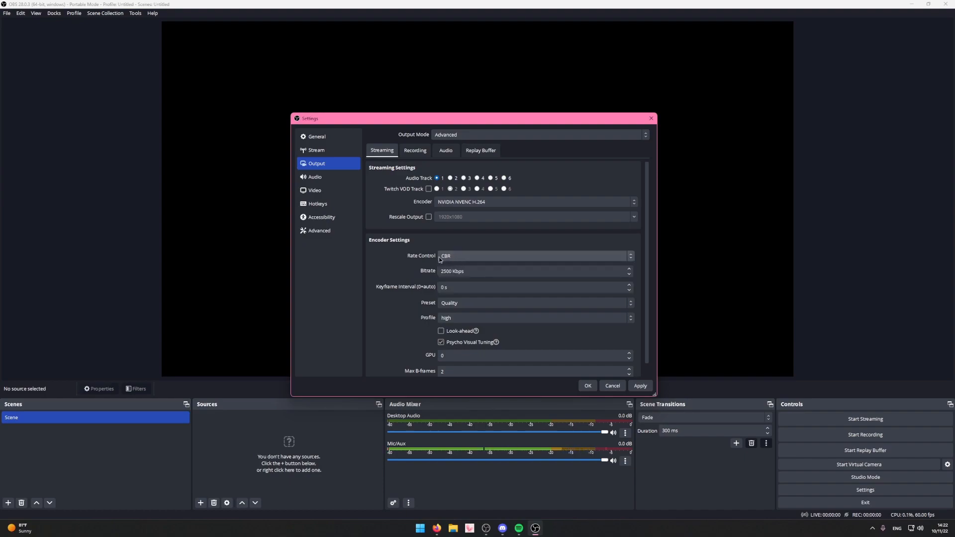
scroll(412, 266, down, 1)
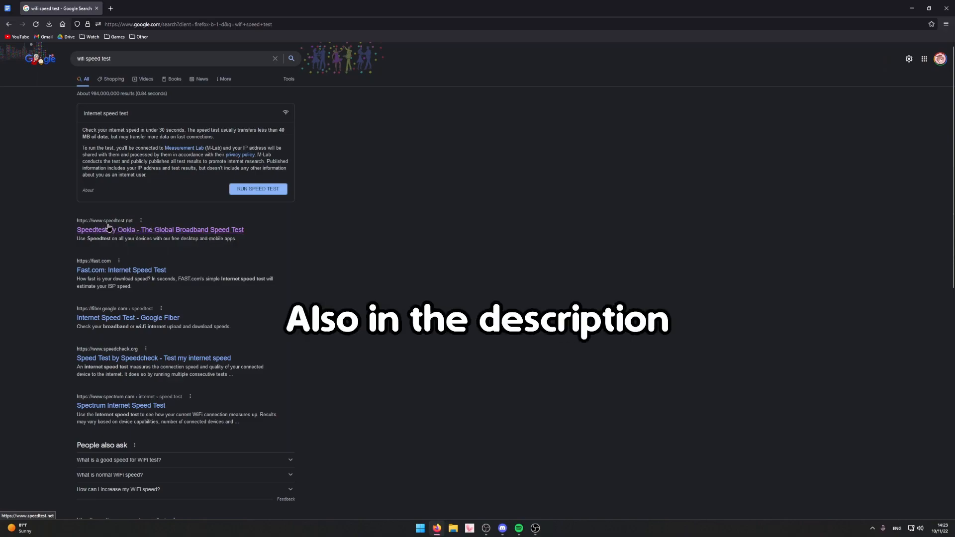
Open Speedtest by Ookla from the browser search results, run a speed test, and check the upload speed.
click(123, 230)
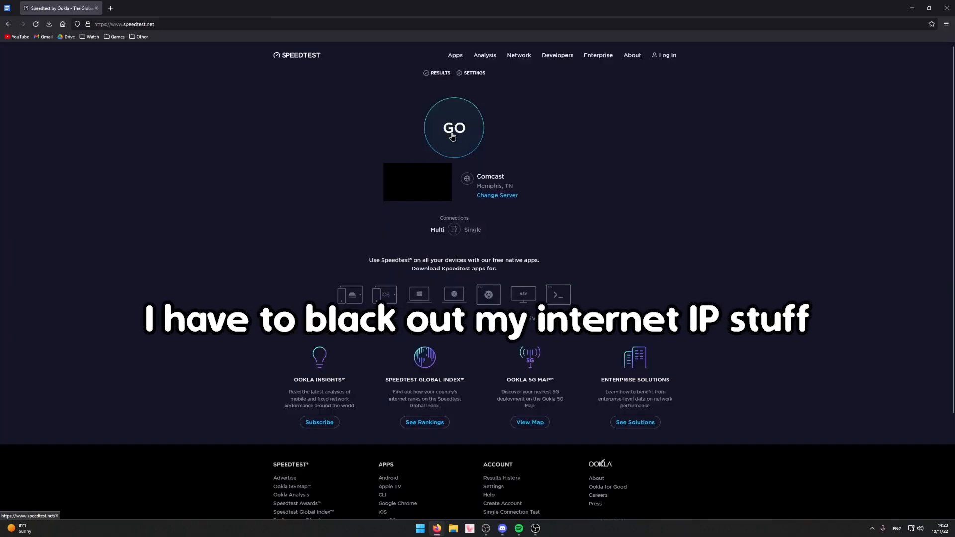
click(453, 127)
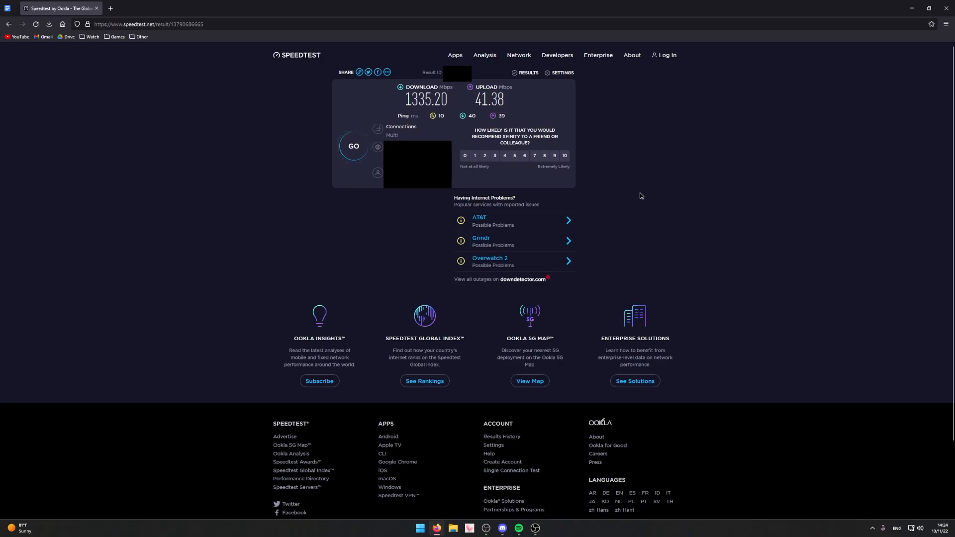
drag(477, 99, 505, 101)
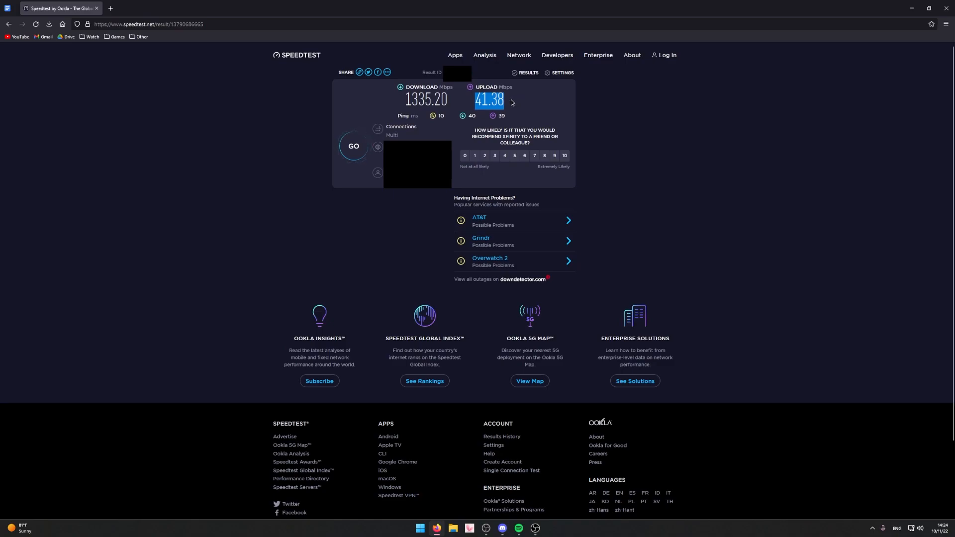
click(512, 102)
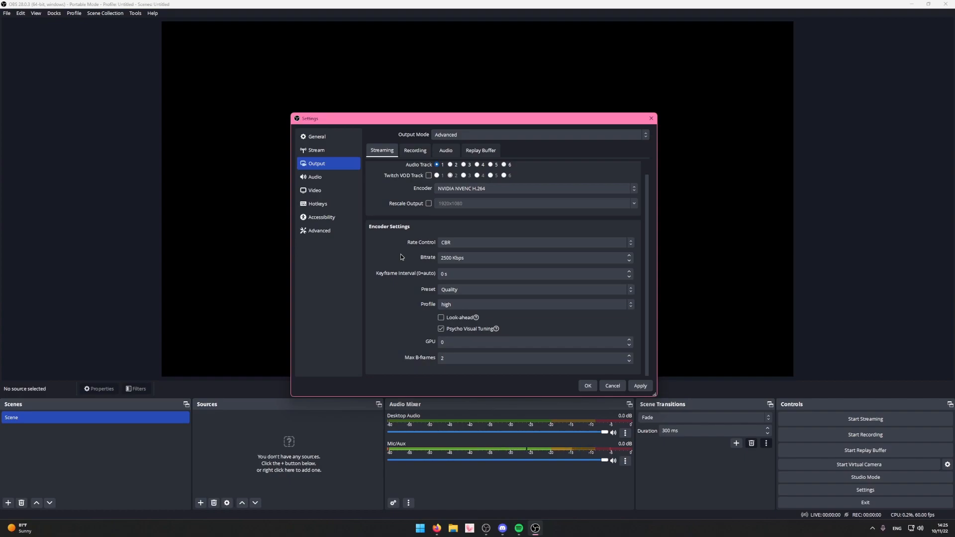
Set the streaming Bitrate to 6000 Kbps.
drag(451, 258, 423, 259)
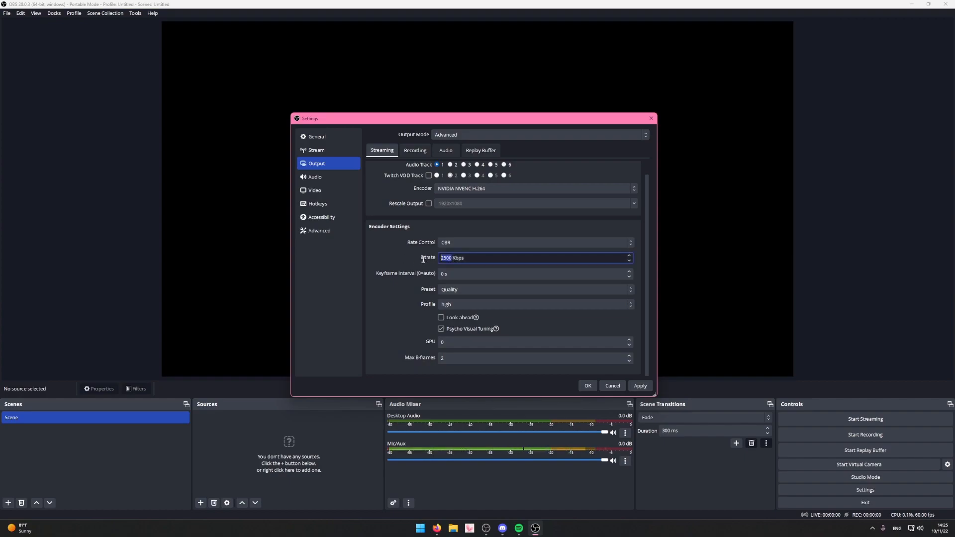
text(6000)
click(434, 262)
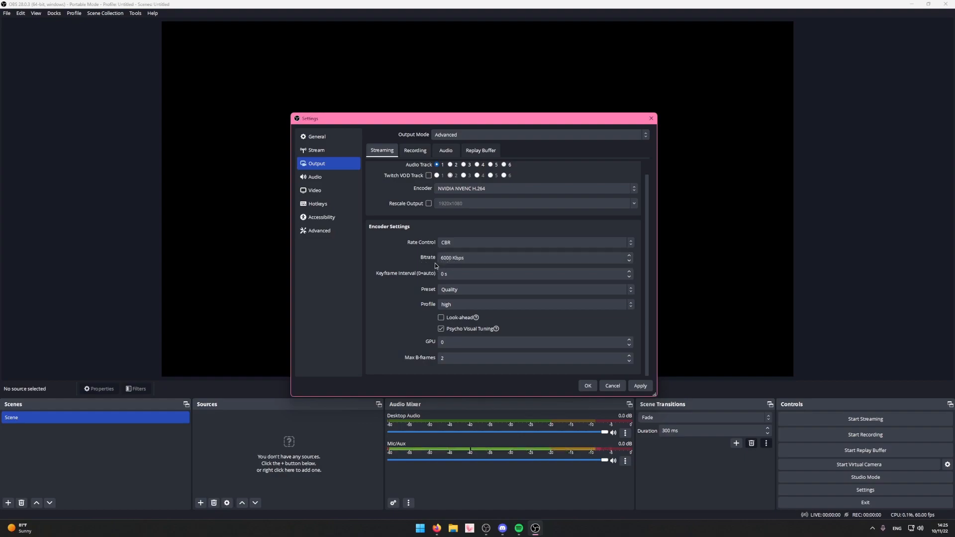
Switch to the browser to recheck the upload speed in the Speedtest result, and return to OBS.
click(444, 531)
mouse_move(474, 99)
mouse_down()
mouse_move(505, 104)
mouse_move(477, 99)
mouse_move(485, 100)
mouse_up()
click(478, 99)
click(535, 528)
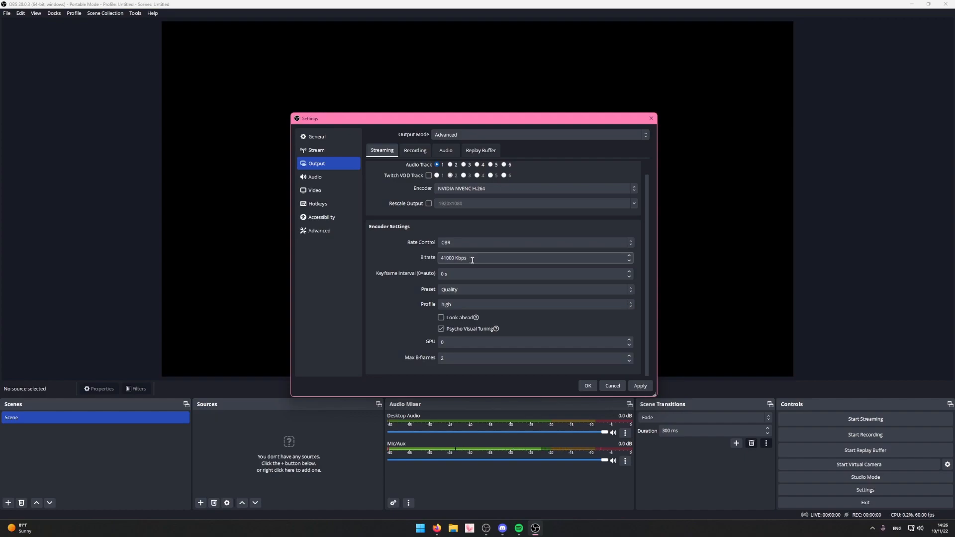
Replace the 41000 Kbps streaming Bitrate with 6000 Kbps.
double_click(442, 257)
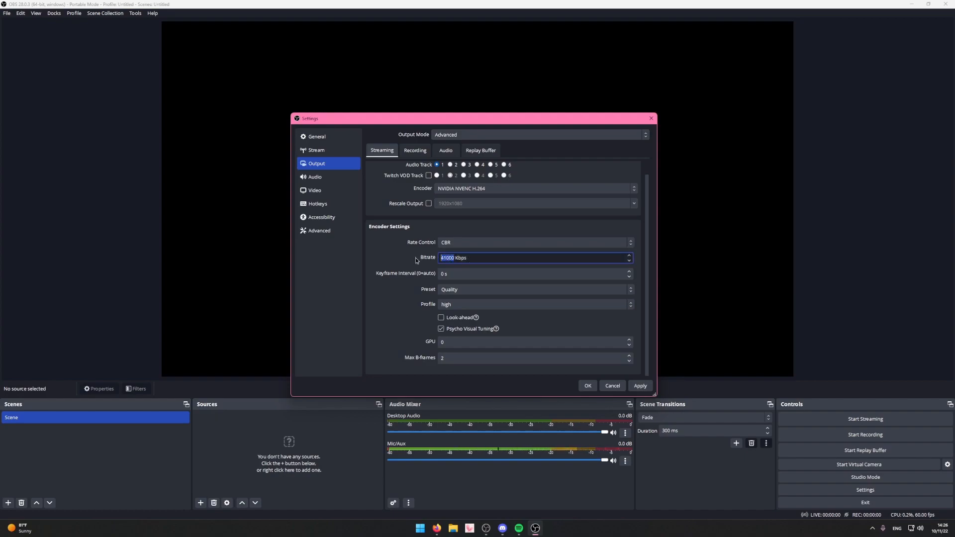
scroll(416, 257, up, 1)
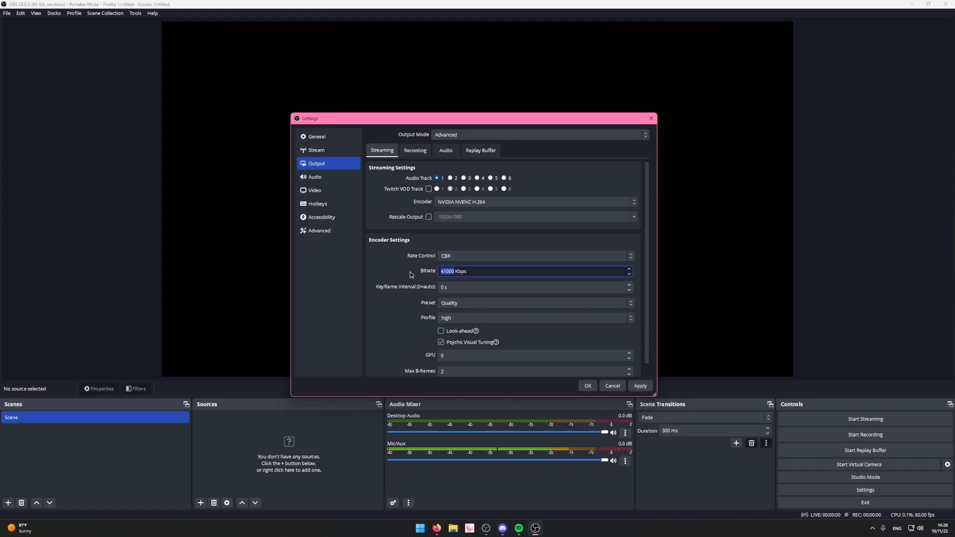
text(6000)
click(403, 276)
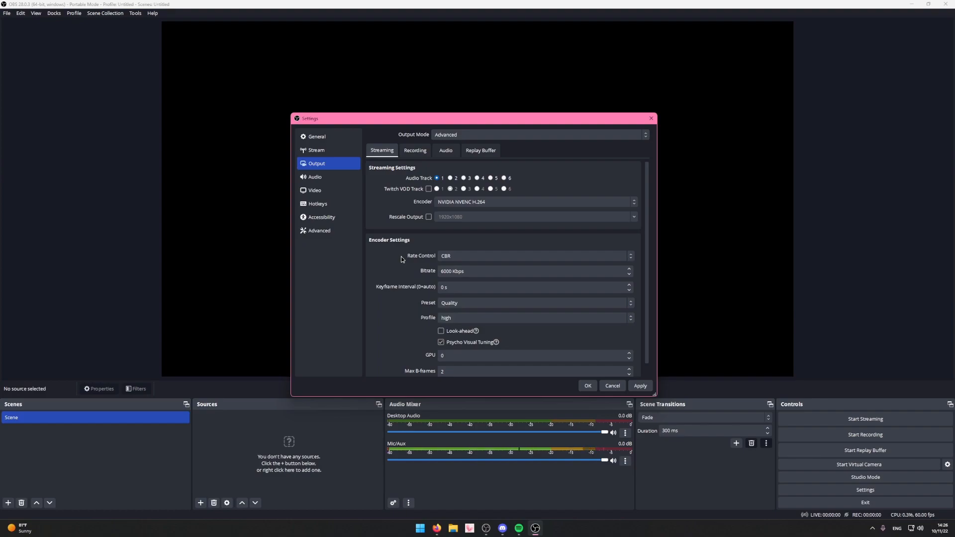
Lower the streaming Bitrate to 4500 Kbps.
click(441, 270)
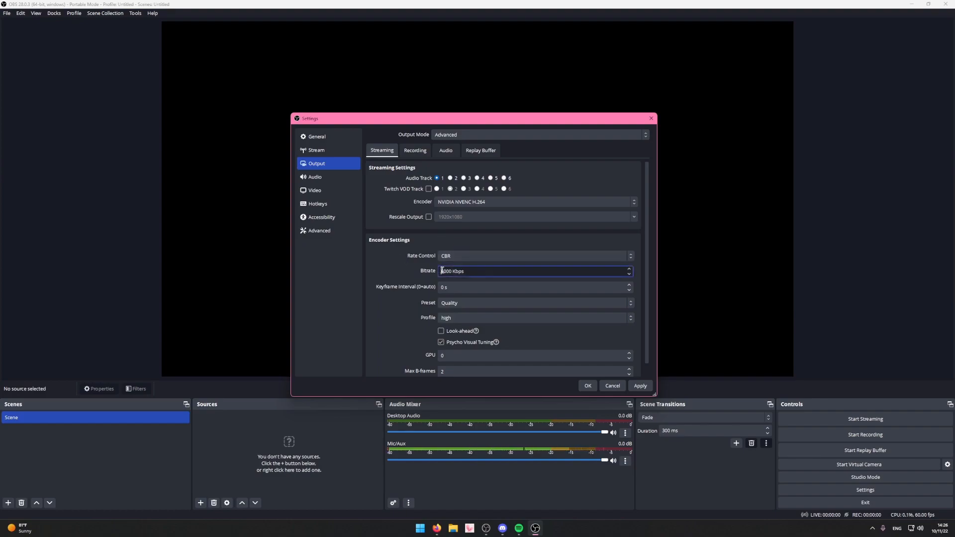
key(Delete)
text(4)
key(Delete)
click(443, 271)
text(5)
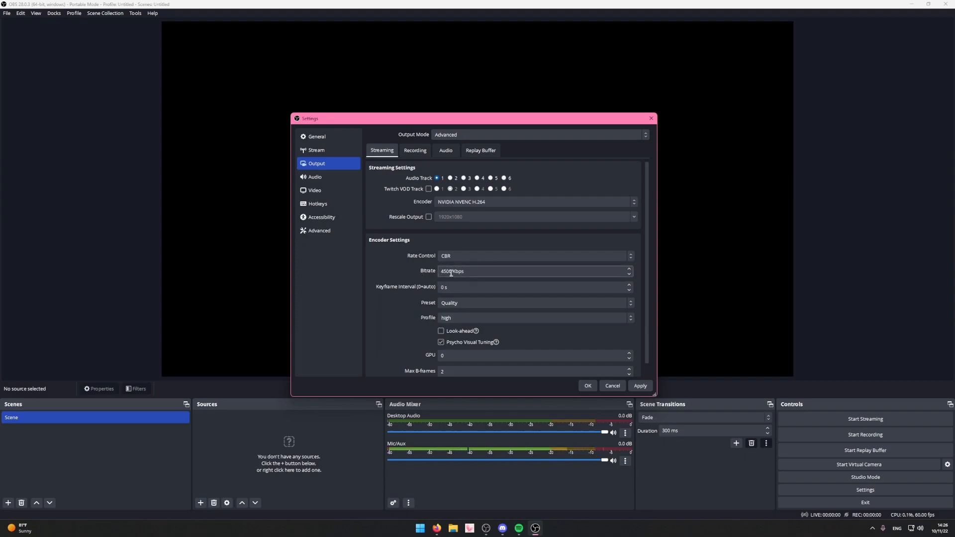
Raise the streaming Bitrate to 6000 Kbps.
double_click(451, 272)
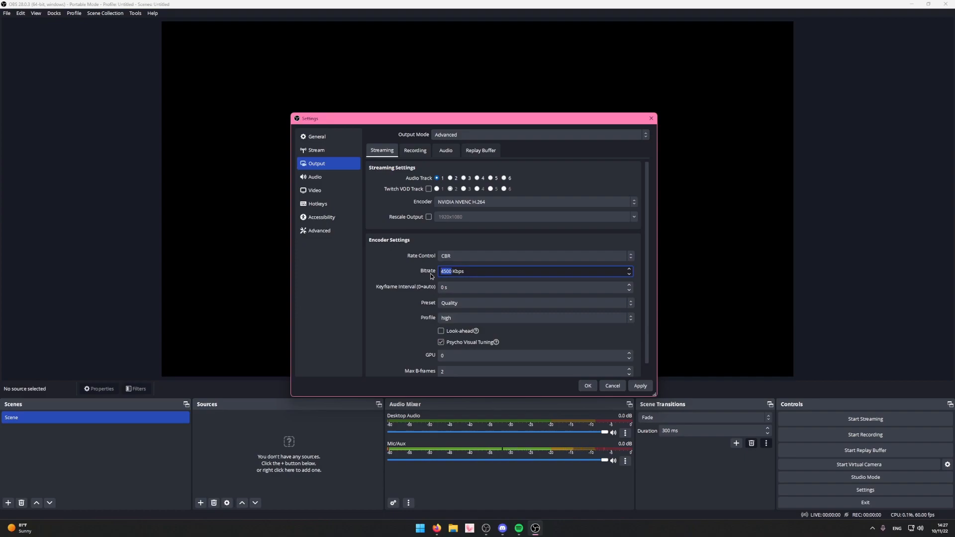
click(451, 272)
click(385, 270)
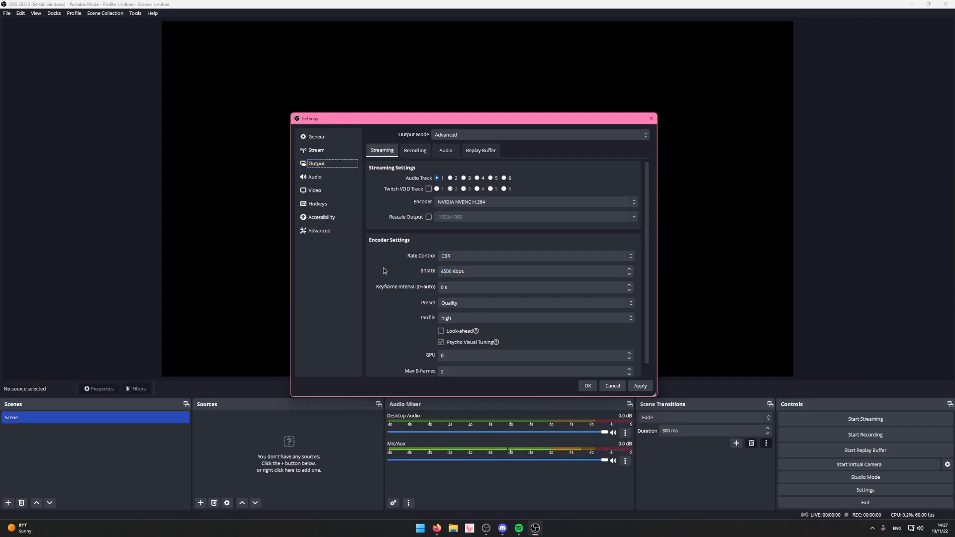
double_click(452, 272)
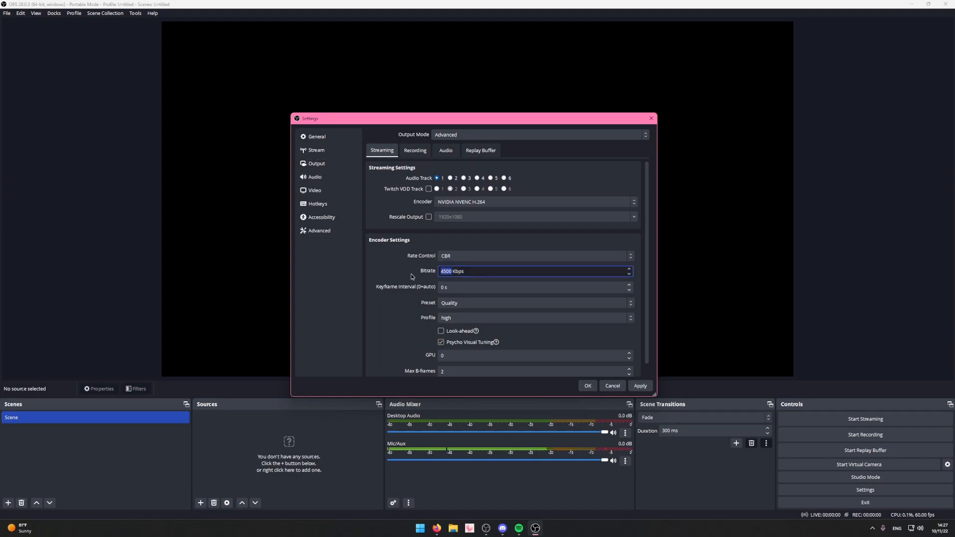
text(6000)
click(410, 272)
Try streaming Bitrate values of 50000 Kbps and 12000 Kbps.
drag(455, 272, 394, 278)
text(50000)
key(ctrl+a)
text(12000)
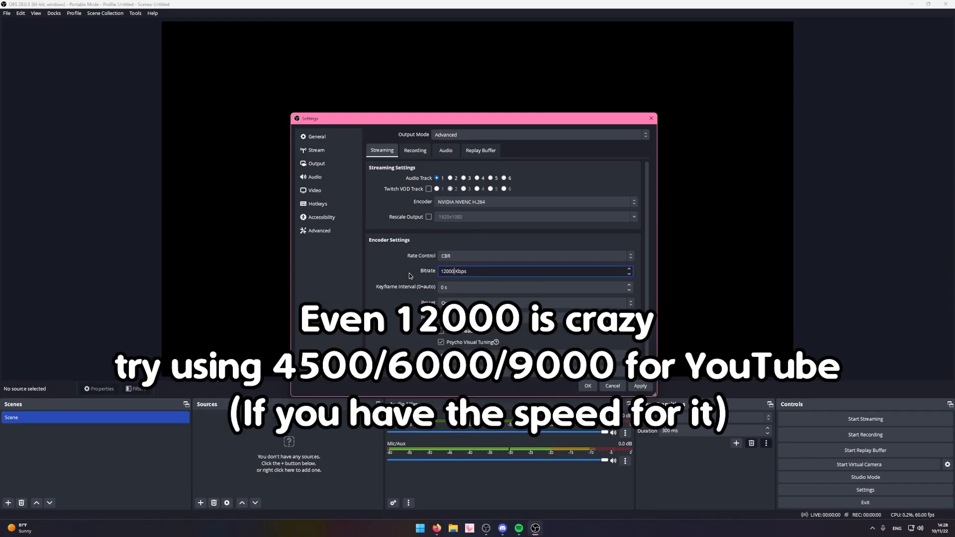
Set the streaming Bitrate to 6000 Kbps as the final value.
key(ctrl+a)
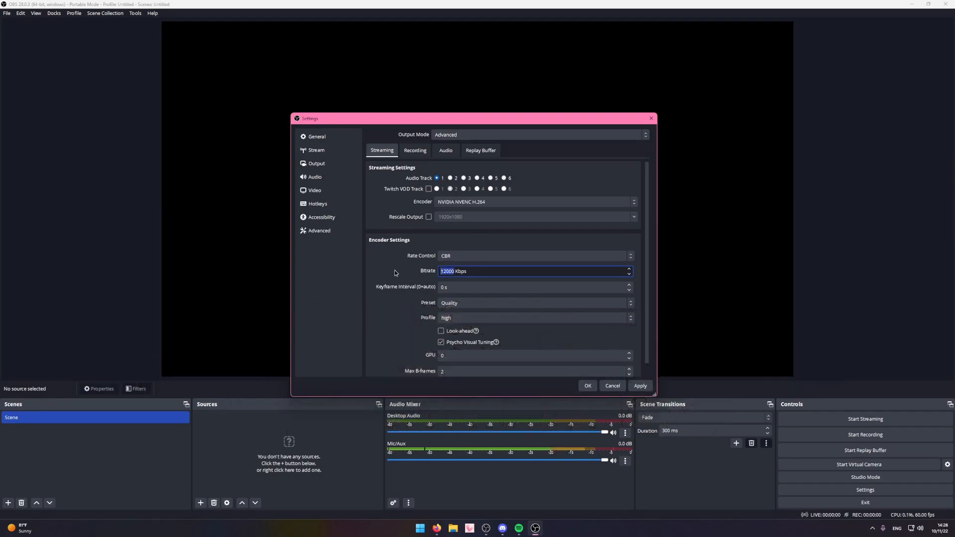
text(6000)
click(395, 272)
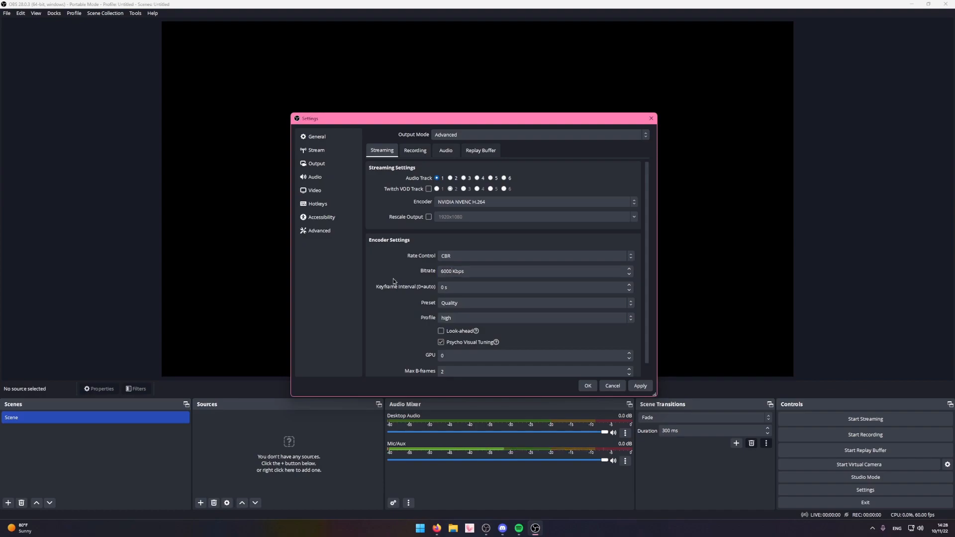
Set the streaming Keyframe Interval to 2 s and the Preset to Max Quality, and apply the changes.
double_click(629, 286)
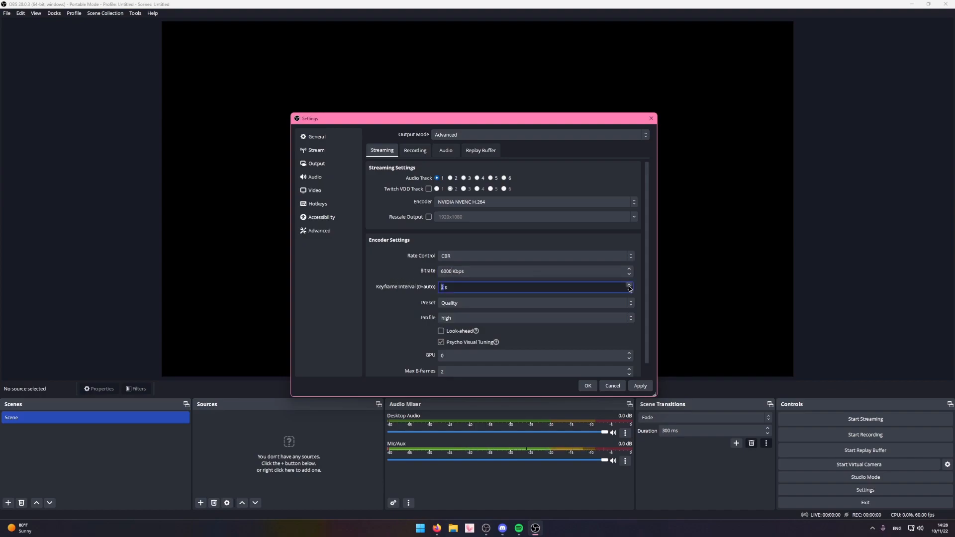
click(412, 293)
scroll(398, 298, down, 1)
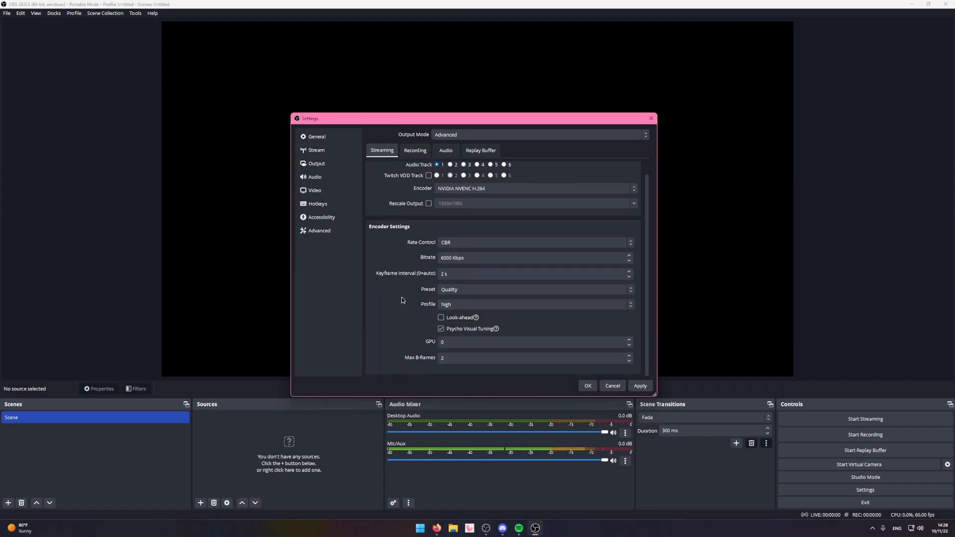
click(458, 293)
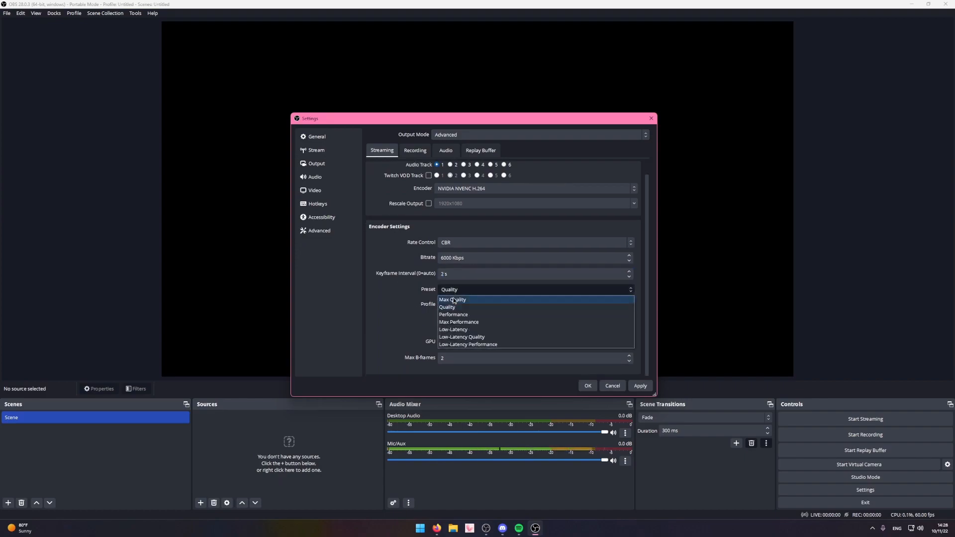
click(454, 300)
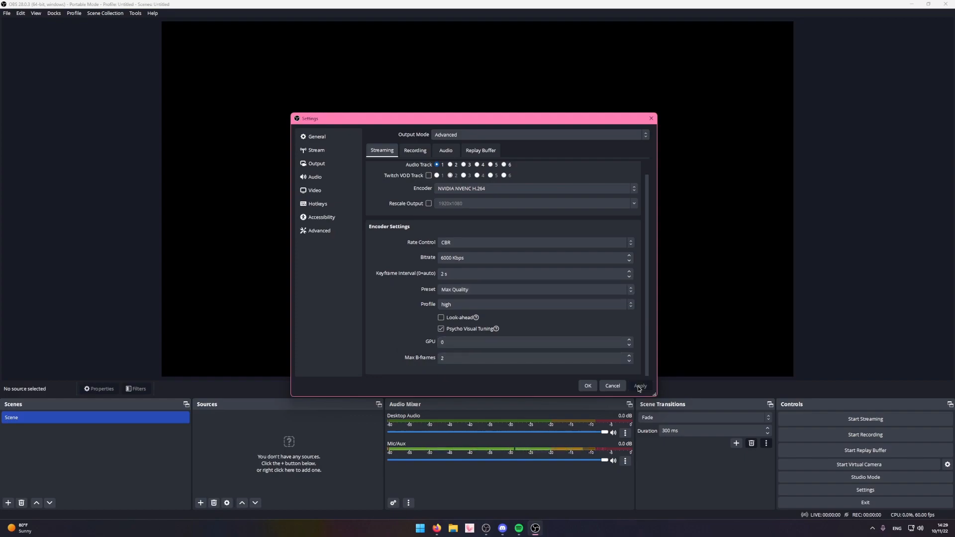
scroll(522, 269, up, 1)
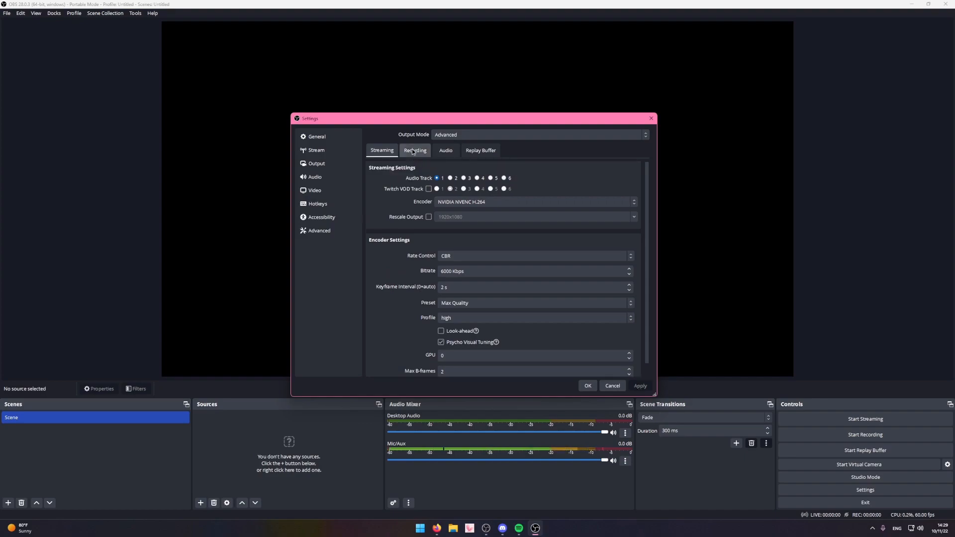
In the Recording output settings, set the Recording Path to the Test Videos folder on the Videos (V:) drive.
click(413, 151)
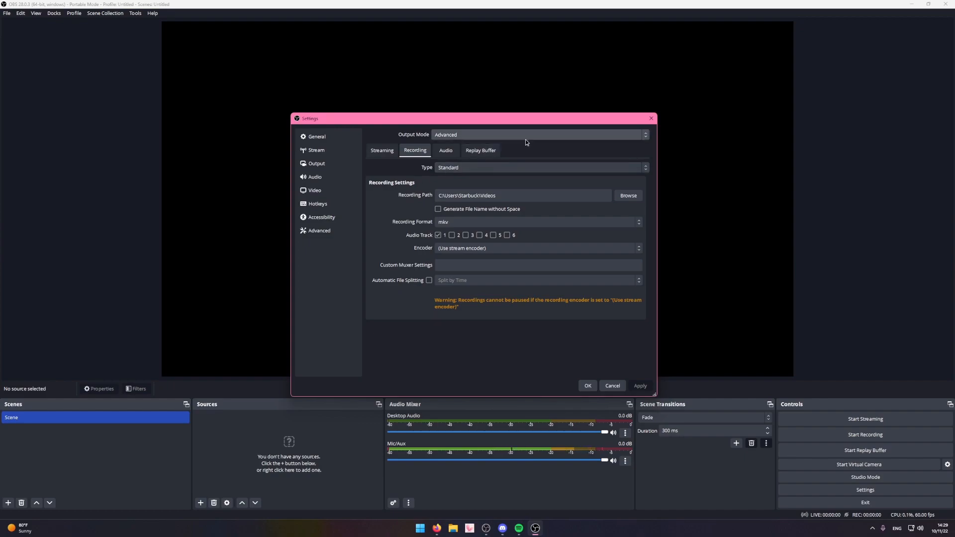
click(628, 195)
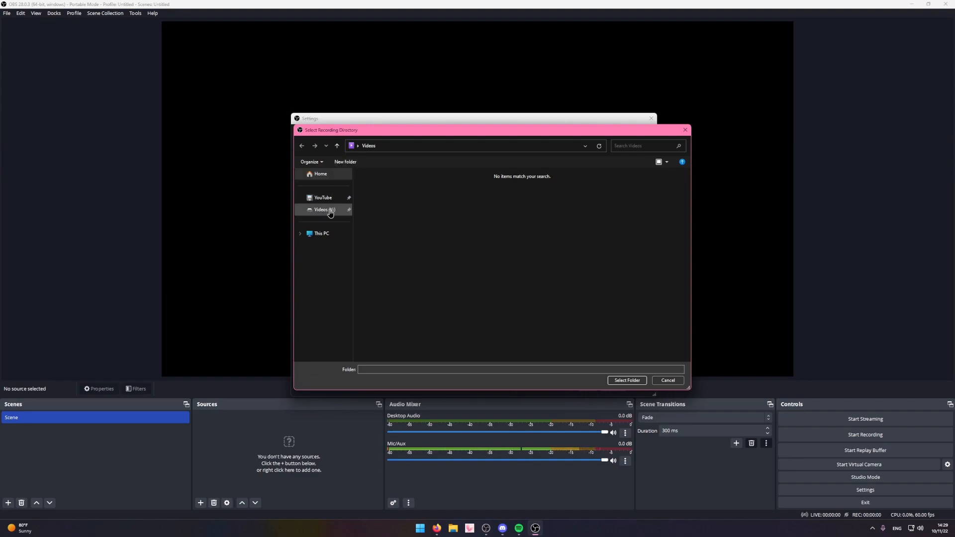
click(321, 234)
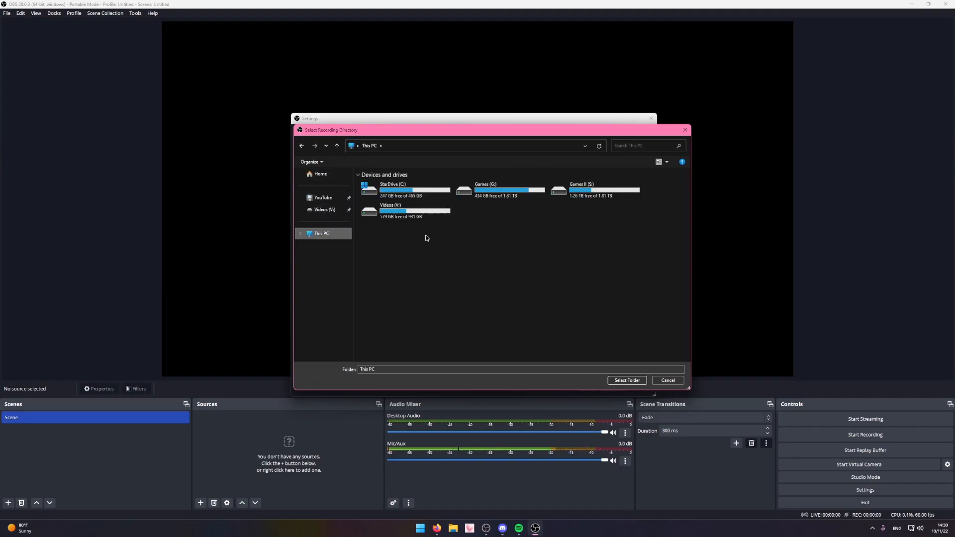
click(409, 213)
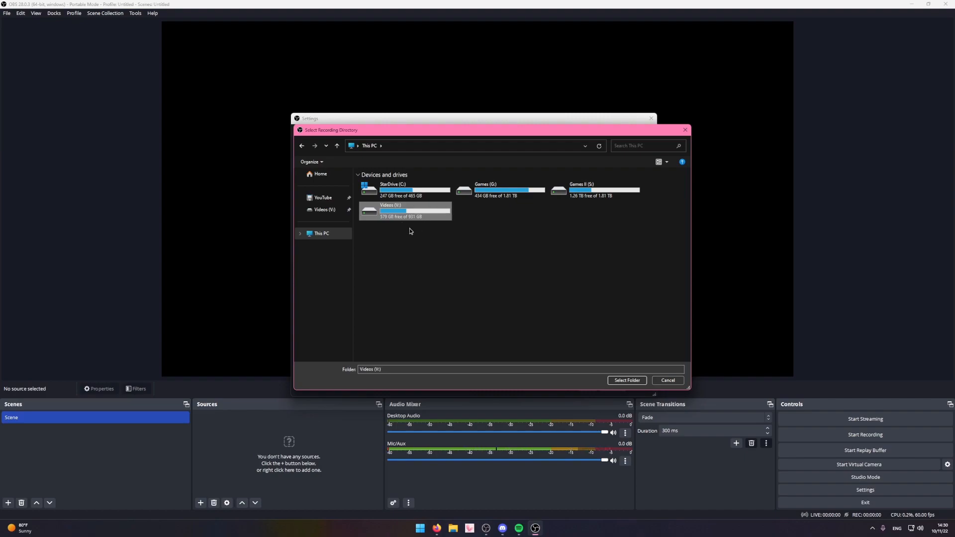
key(Escape)
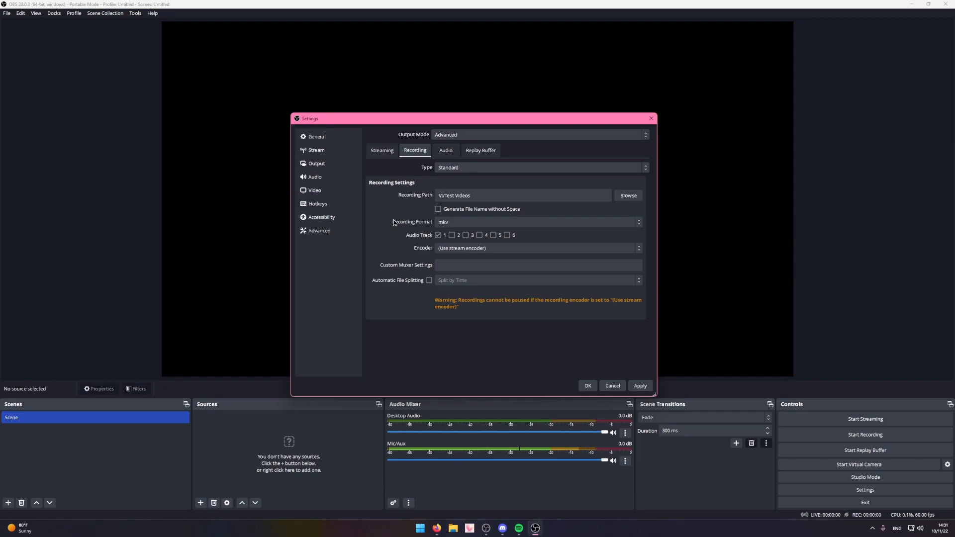
Try mp4 as the Recording Format and return it to mkv.
click(452, 221)
click(454, 241)
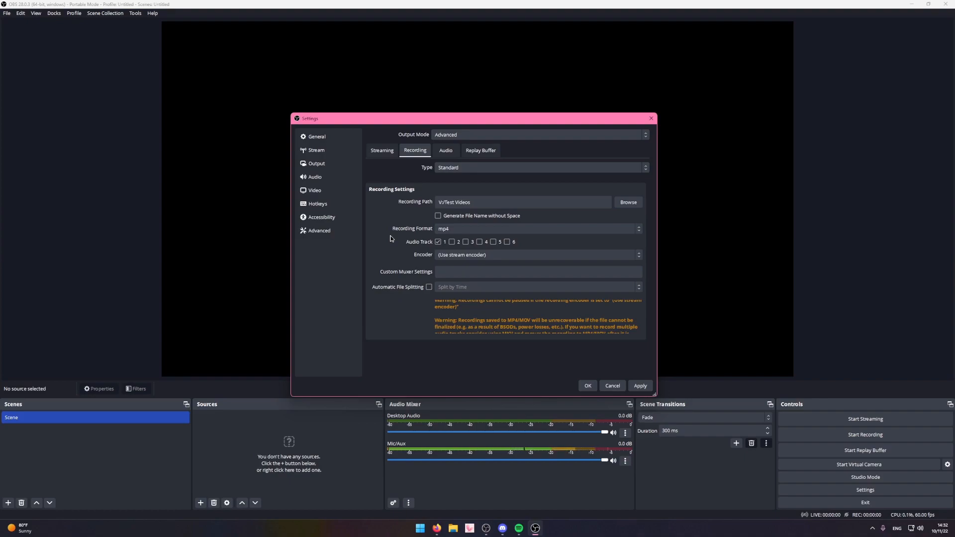
click(455, 229)
click(467, 261)
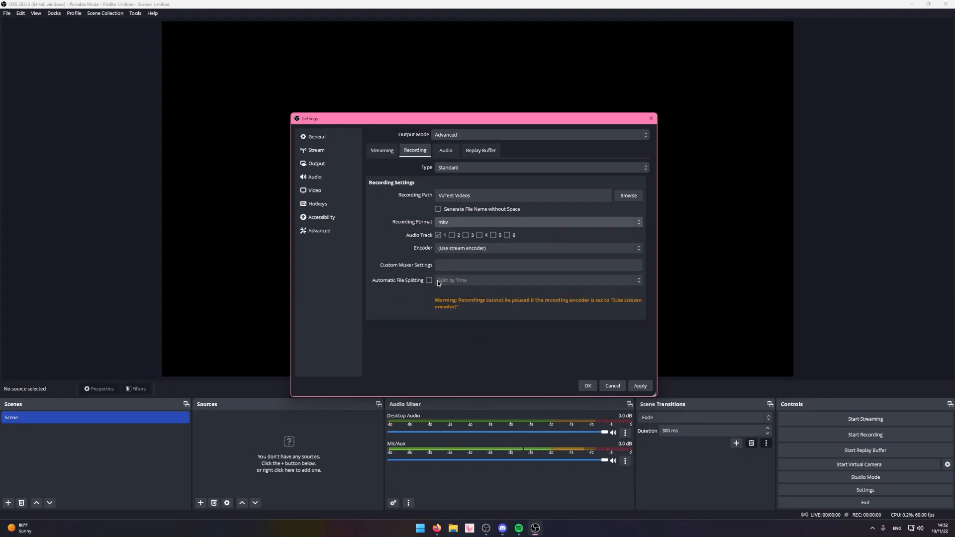
Save and close the settings, and open the Remux Recordings window.
click(588, 385)
click(5, 13)
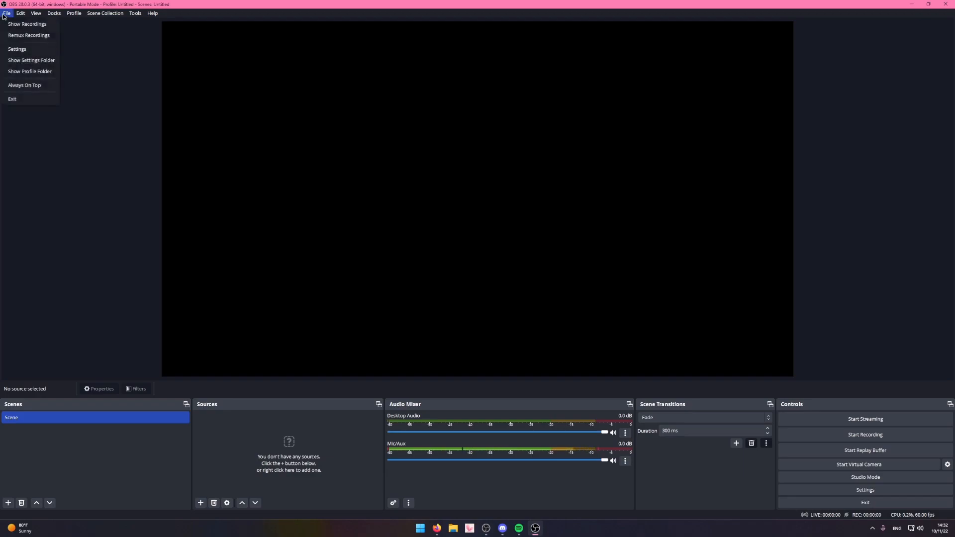
click(29, 35)
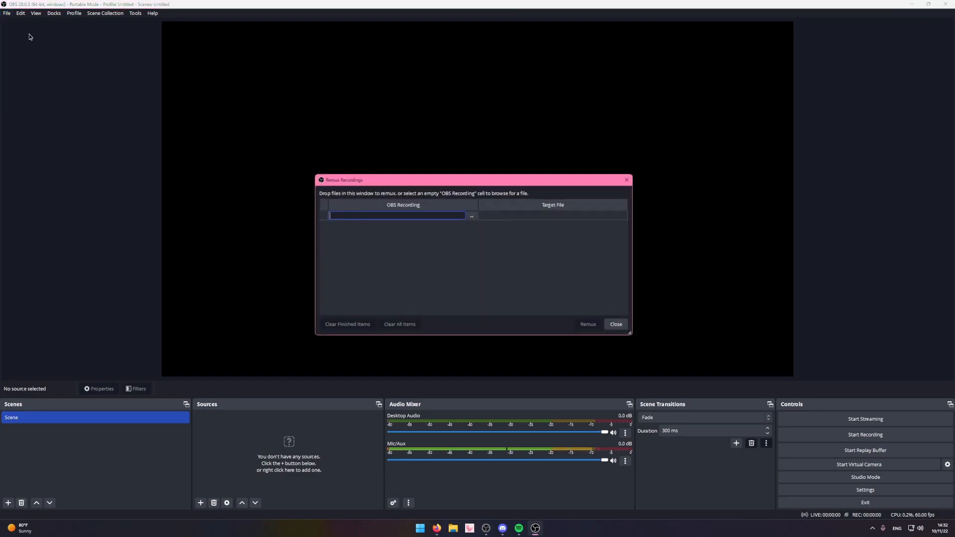
Browse the Test Videos folder for a recording to remux, cancel the selection, and close the Remux Recordings window.
click(470, 215)
drag(571, 308, 560, 298)
click(648, 442)
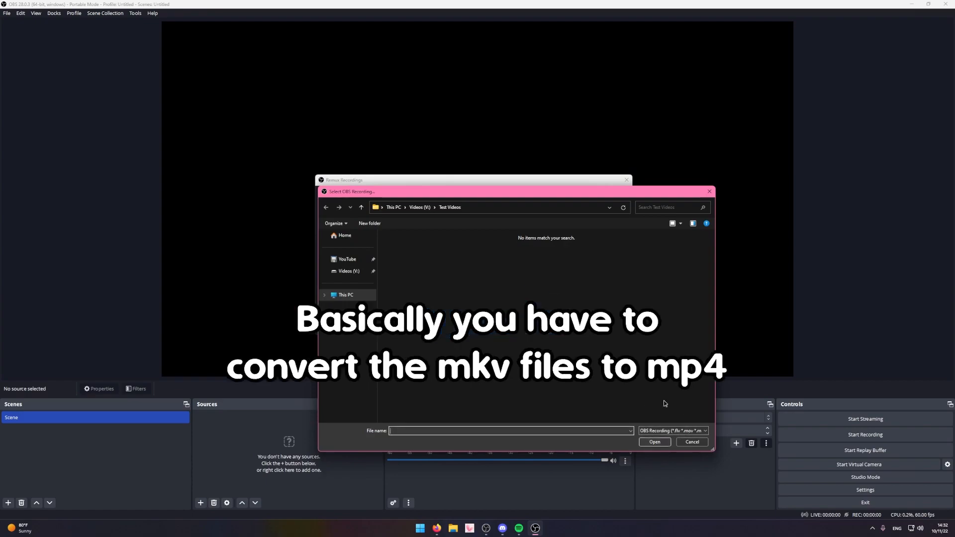
click(691, 441)
click(614, 324)
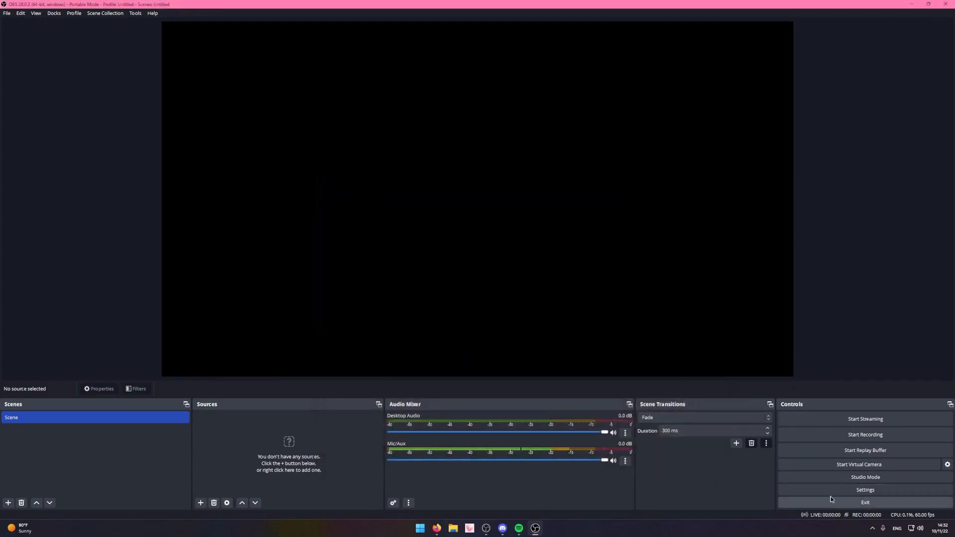
Reopen the Recording output settings and enable audio tracks 2, 3 and 4 in addition to track 1.
click(830, 491)
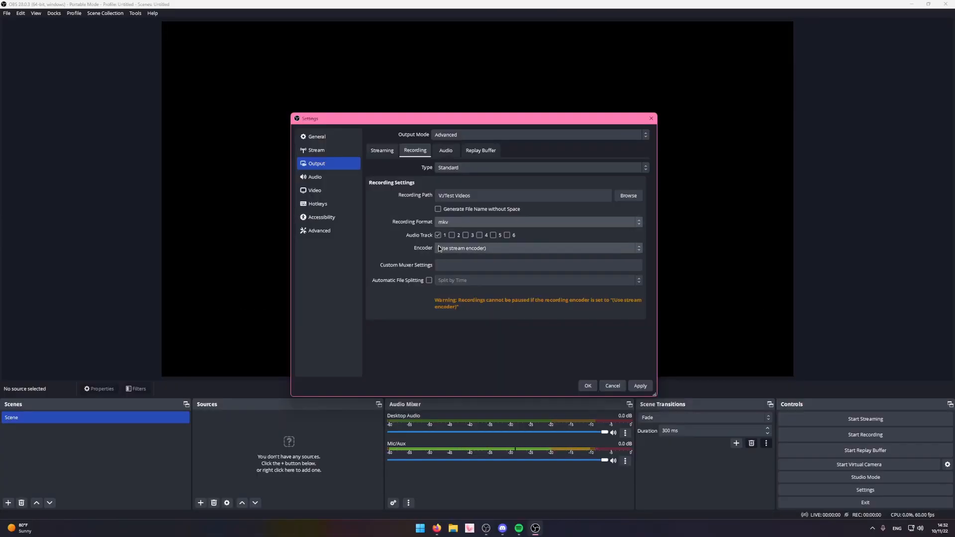
click(454, 235)
click(480, 235)
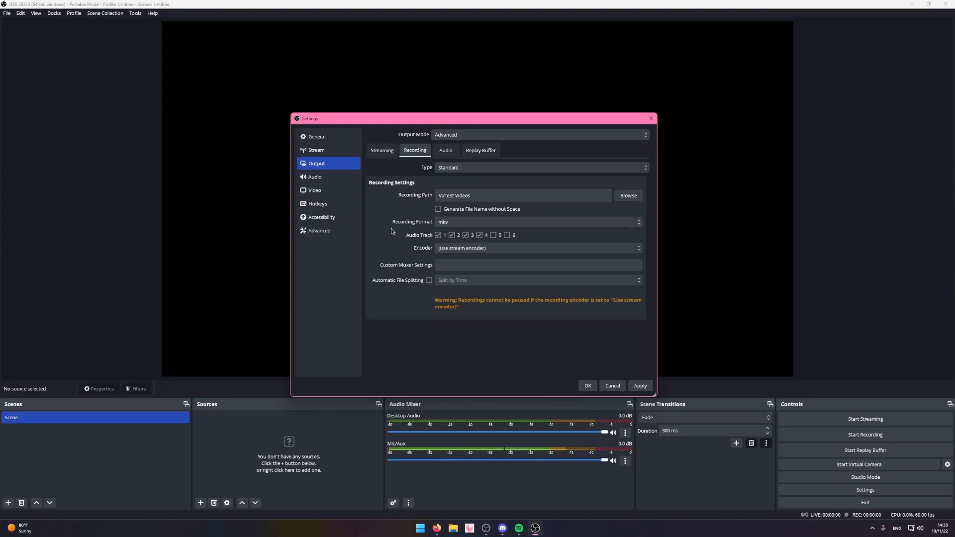
Set the recording Encoder to NVIDIA NVENC H.264 and the Recording Format to mp4.
click(449, 249)
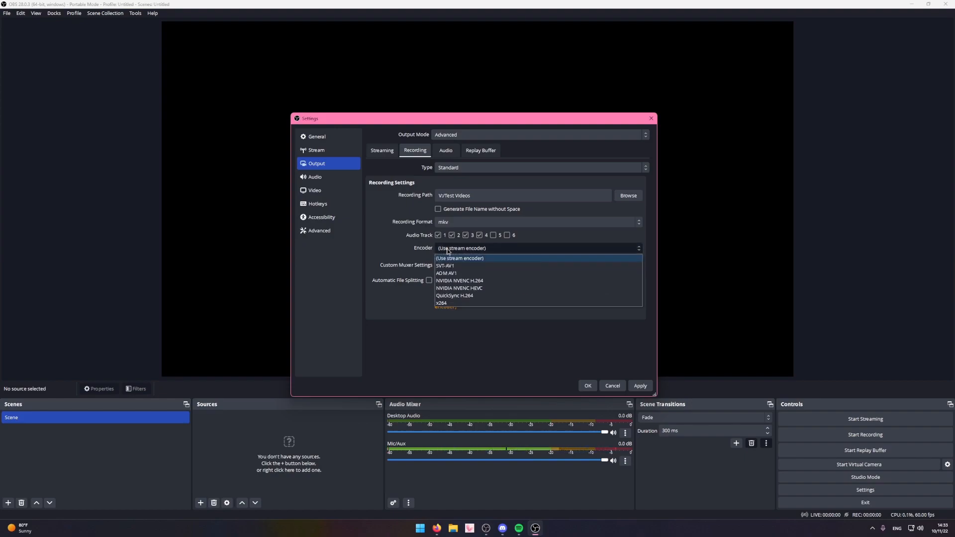
click(490, 283)
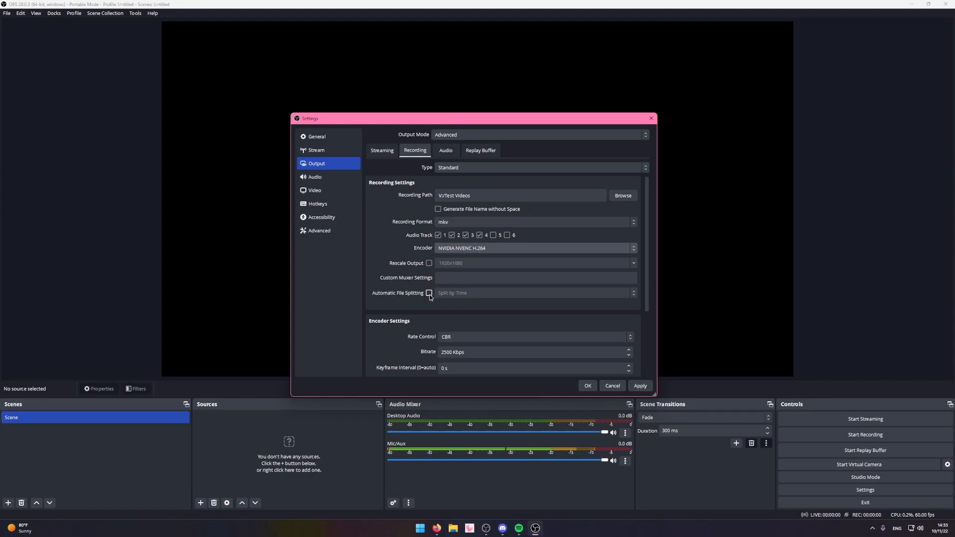
scroll(432, 222, up, 2)
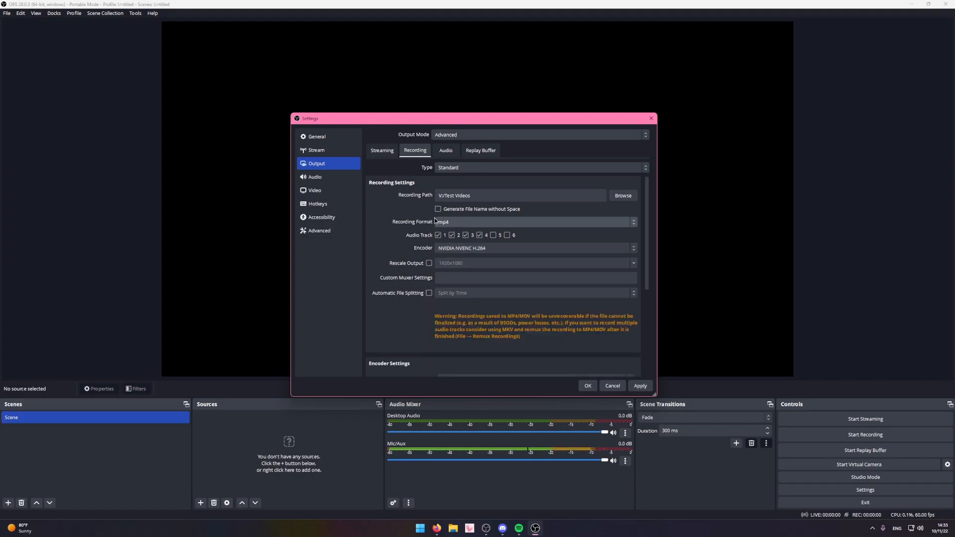
Enable Automatic File Splitting by time for recordings and set the Split Time to 5 min.
click(429, 294)
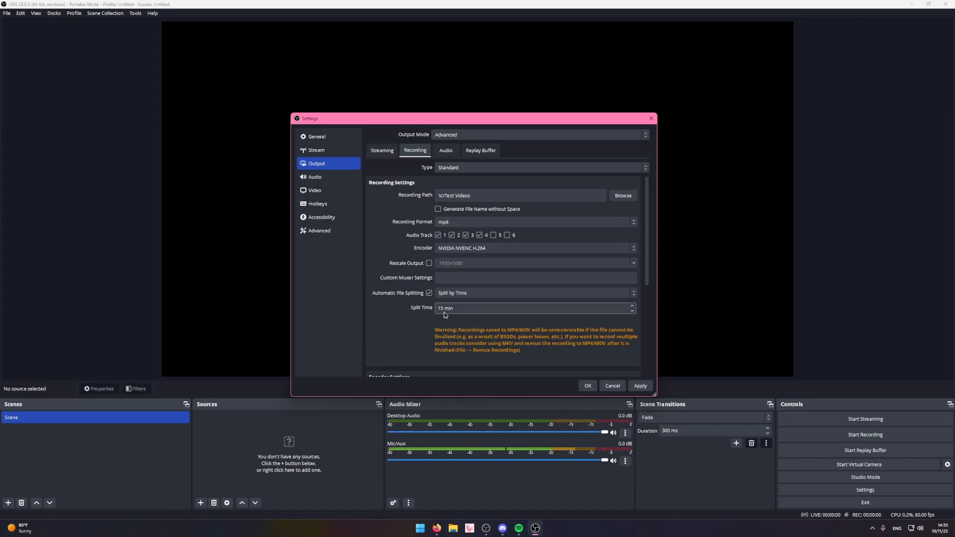
click(469, 312)
drag(469, 312, 398, 311)
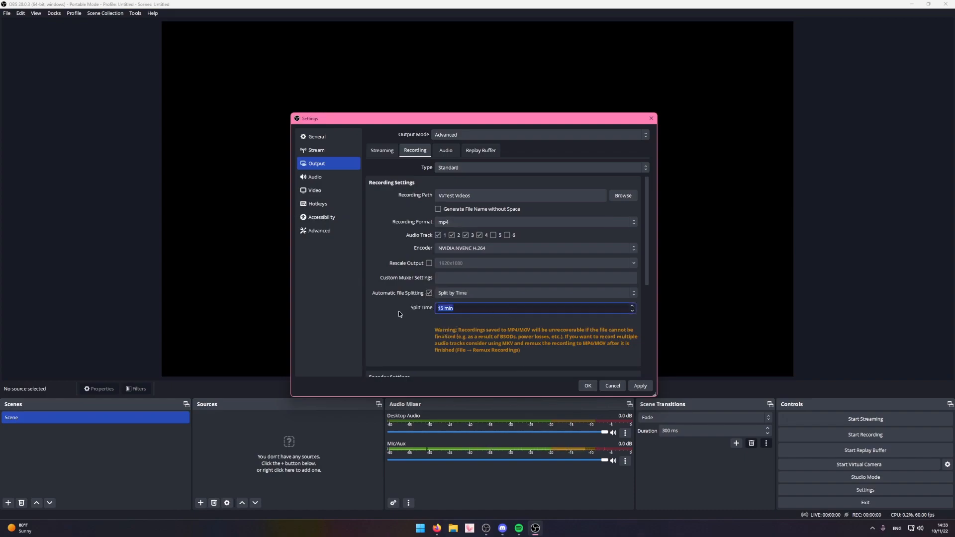
click(400, 327)
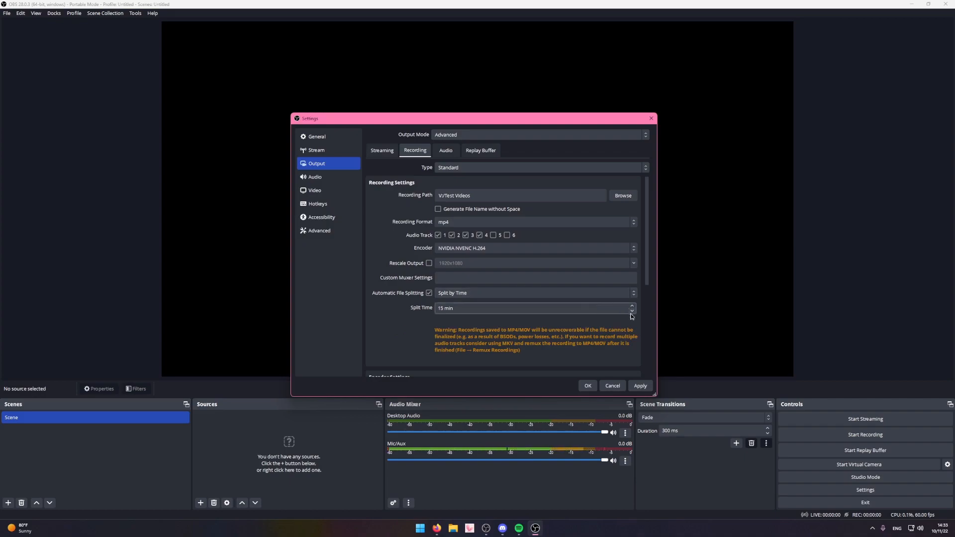
click(632, 311)
click(632, 311)
click(632, 311)
click(632, 311)
click(632, 311)
click(632, 311)
click(632, 311)
click(632, 311)
click(632, 311)
click(632, 311)
click(422, 317)
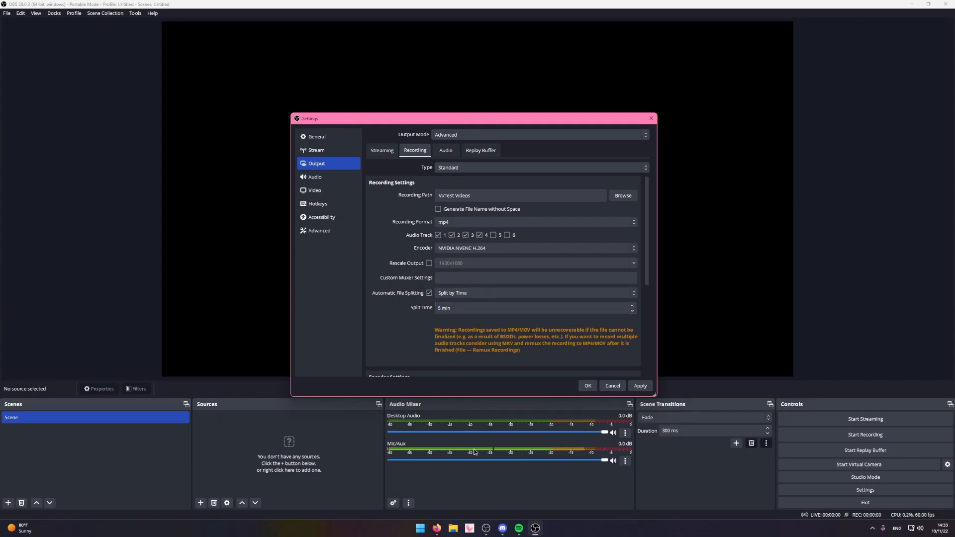
Switch to File Explorer and examine the split mp4 recordings on the Videos (V:) drive, then return to the OBS settings.
click(453, 528)
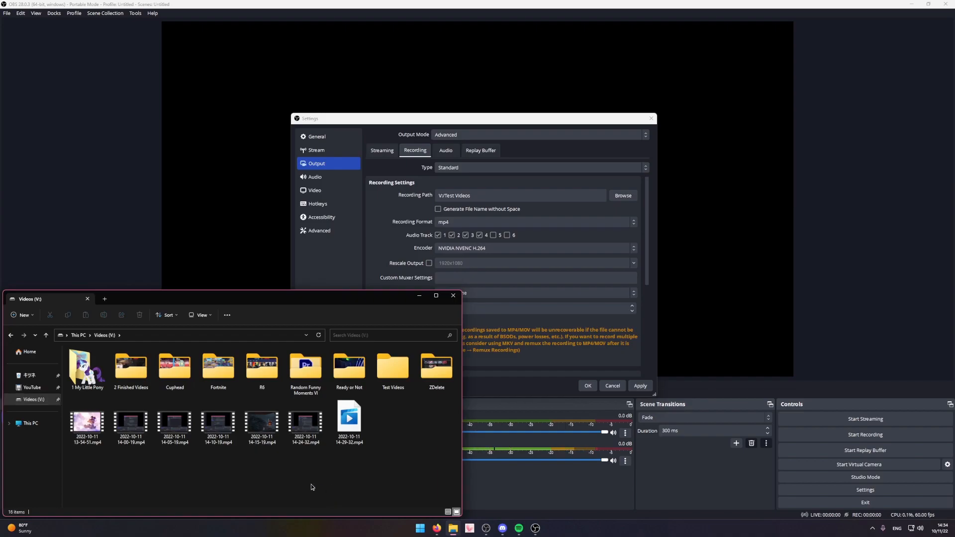
drag(91, 460, 348, 477)
click(381, 245)
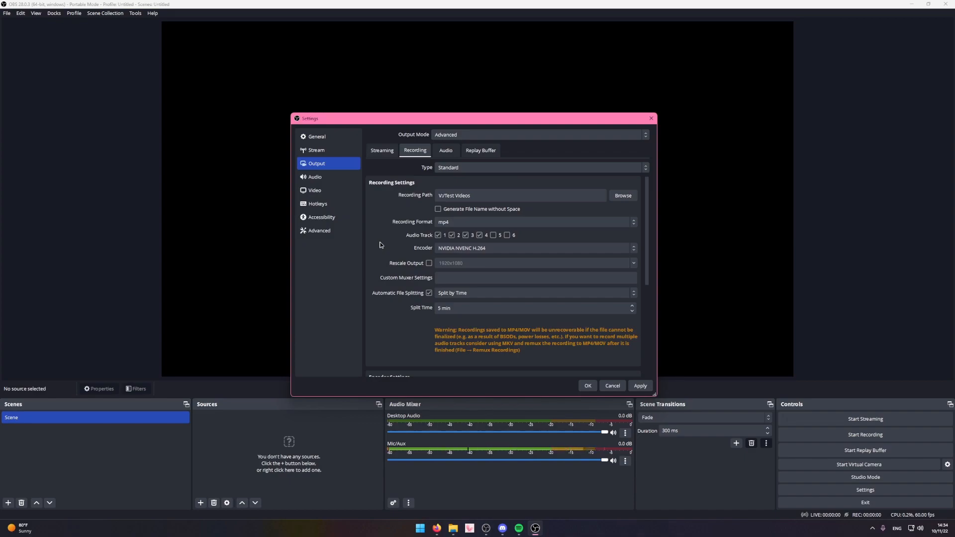
click(453, 528)
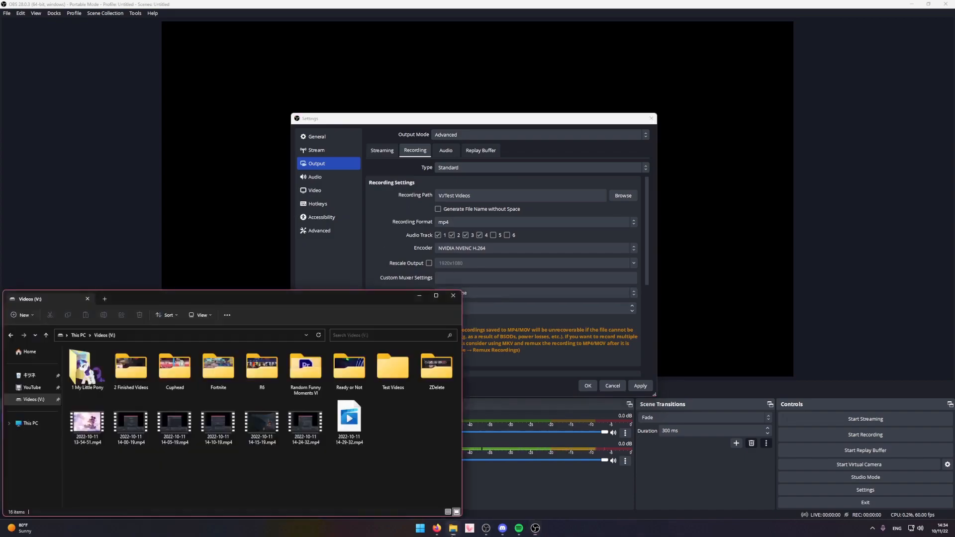
drag(75, 460, 304, 428)
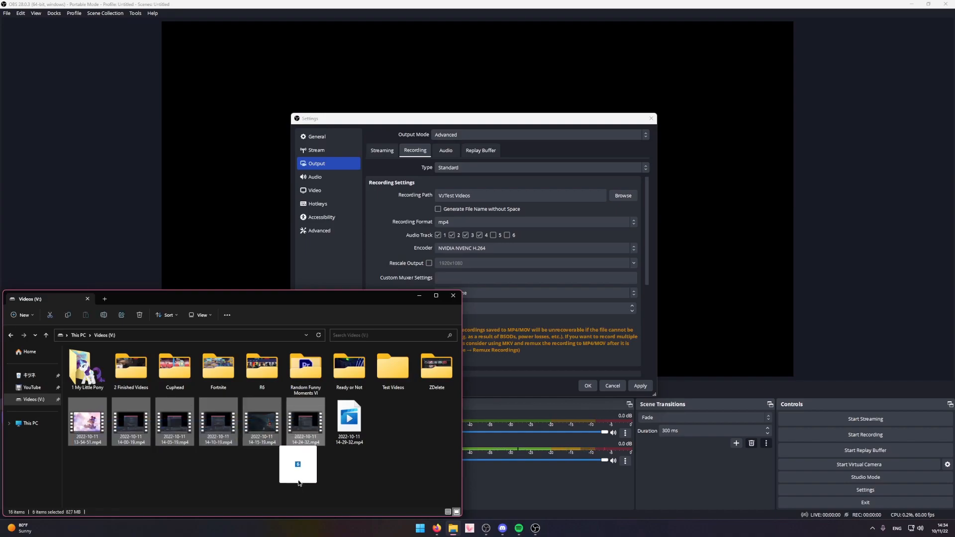
mouse_move(399, 469)
mouse_down()
mouse_move(346, 445)
mouse_move(393, 446)
mouse_move(398, 455)
mouse_up()
click(419, 295)
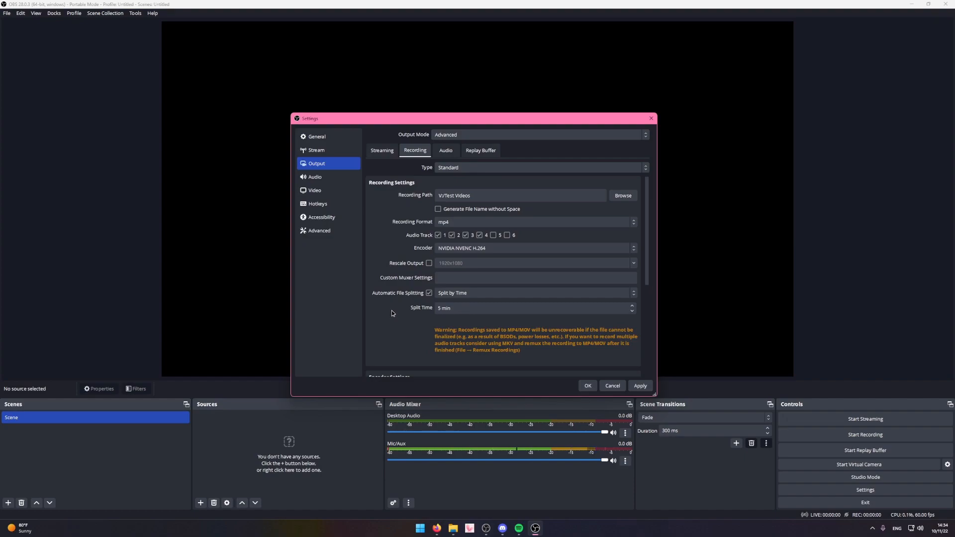
click(453, 528)
drag(86, 457, 448, 420)
drag(103, 469, 446, 416)
click(120, 482)
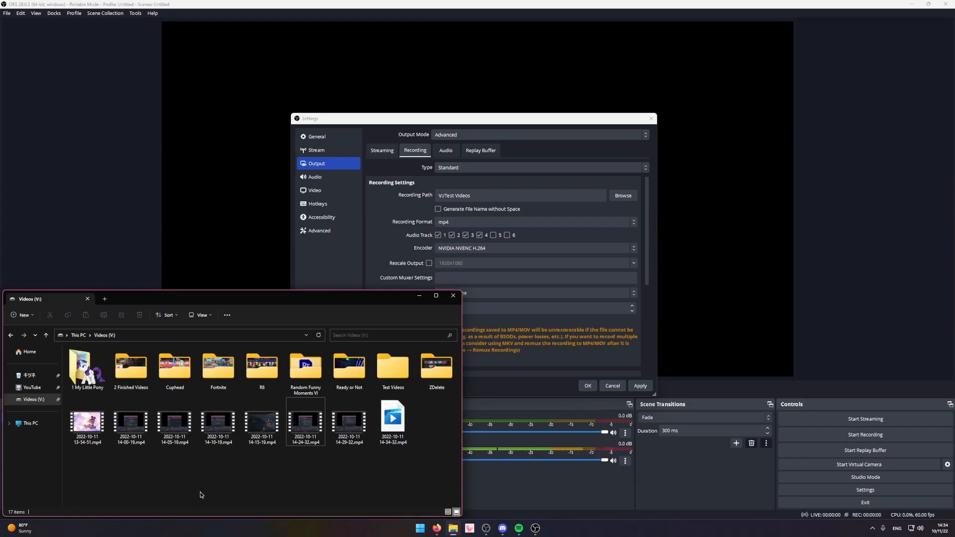
click(419, 296)
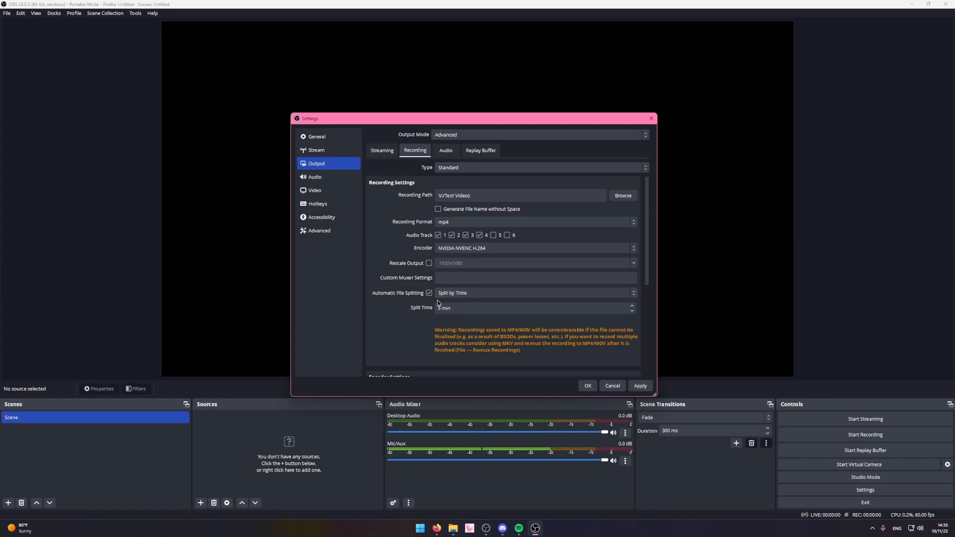
Try Split by Size as the Automatic File Splitting mode.
scroll(431, 296, down, 3)
click(449, 205)
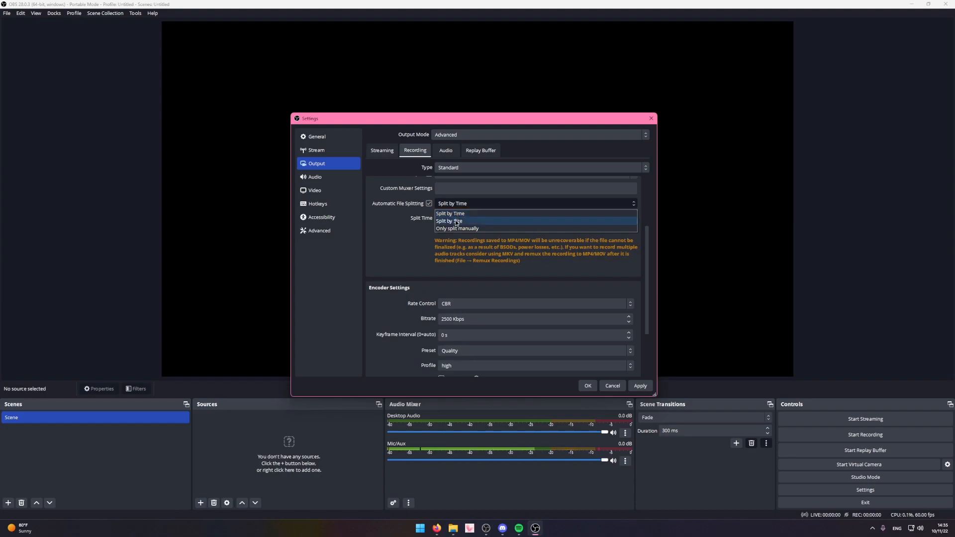
click(455, 220)
click(466, 225)
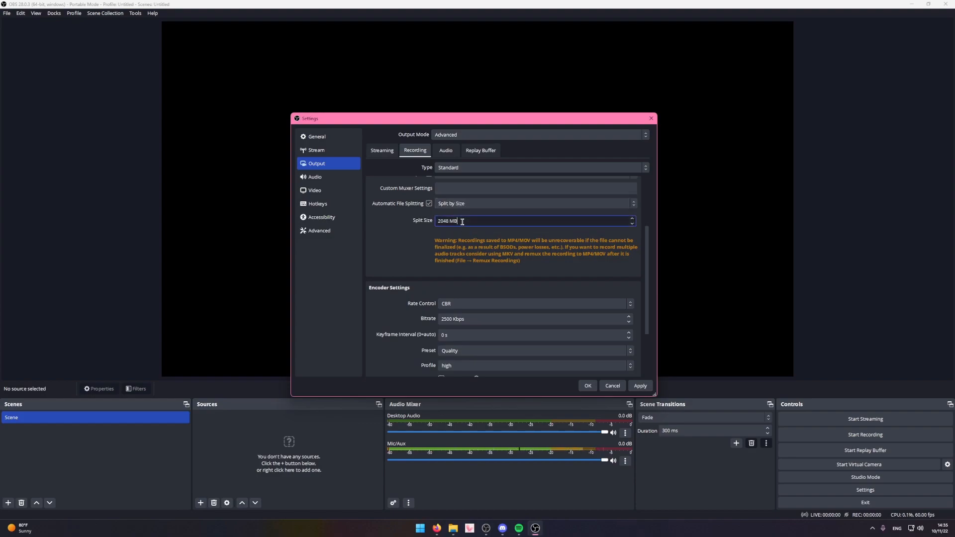
drag(469, 220, 499, 227)
Look over the split recordings in File Explorer again, and return Automatic File Splitting in OBS to Split by Time.
click(450, 531)
drag(101, 472, 416, 448)
click(421, 449)
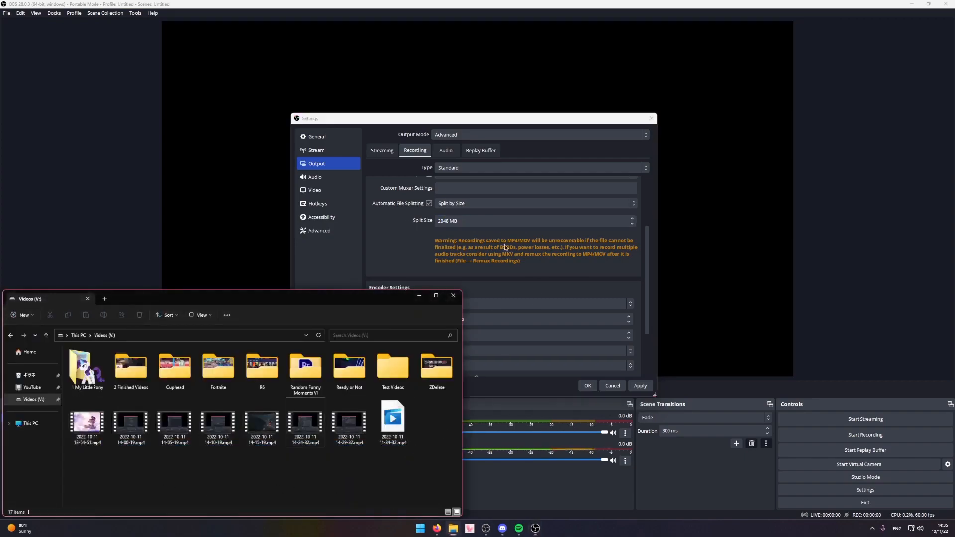
click(517, 247)
click(463, 205)
click(450, 214)
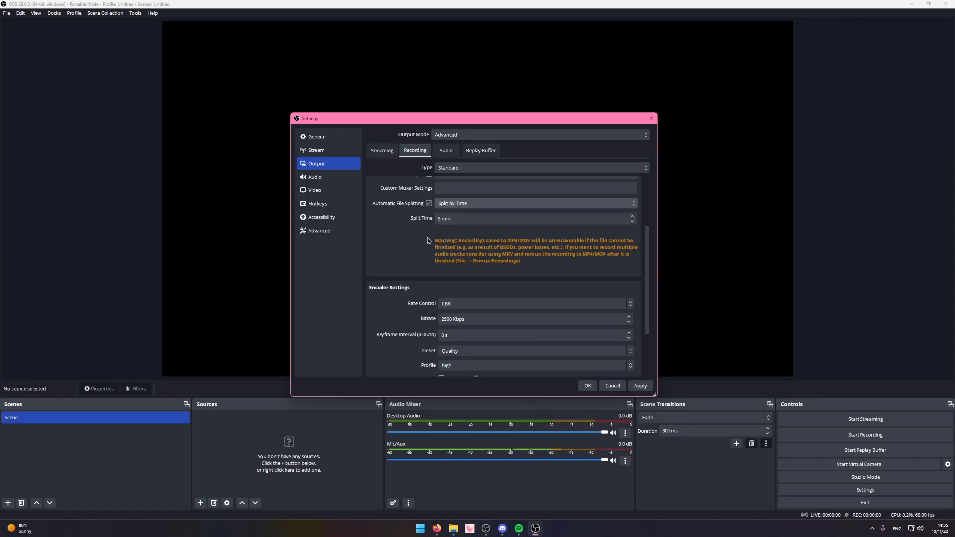
Set the recording encoder's Rate Control to CQP.
scroll(395, 237, down, 3)
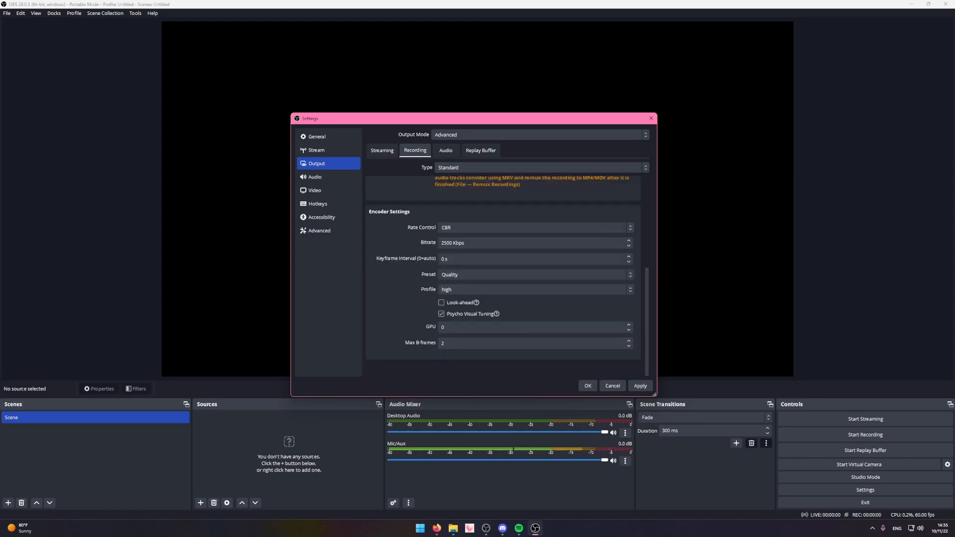
click(461, 228)
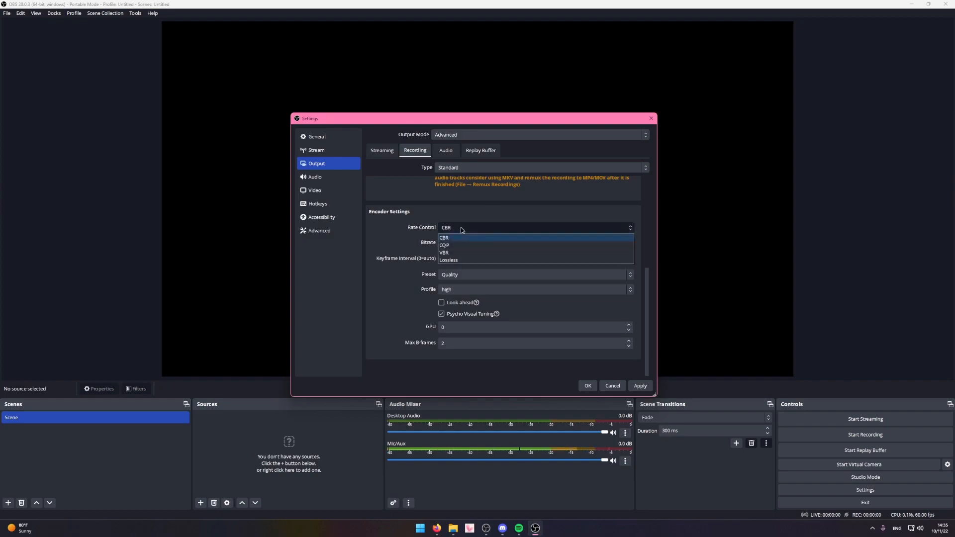
click(458, 244)
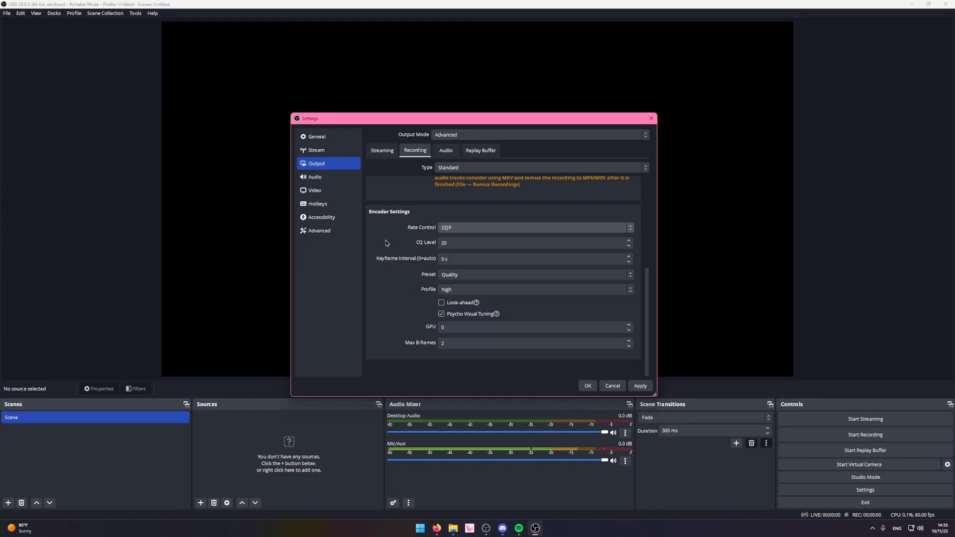
Try CQ Levels of 14 and 16 for the recording encoder.
click(444, 243)
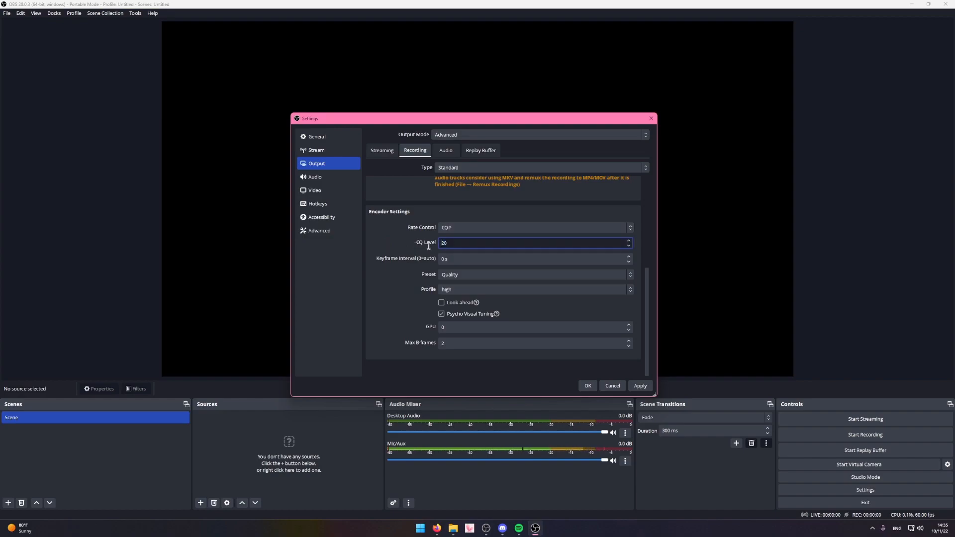
key(ctrl+a)
text(14)
click(382, 238)
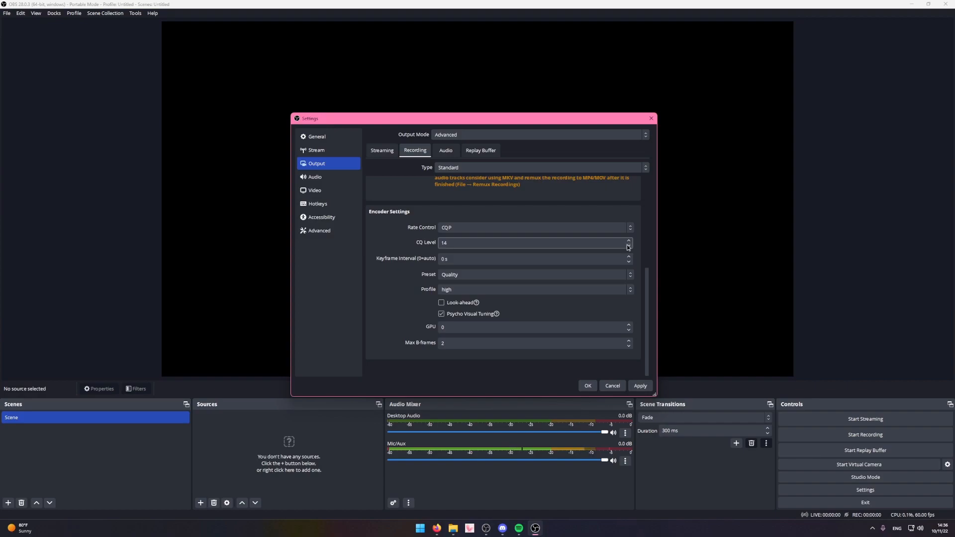
double_click(455, 243)
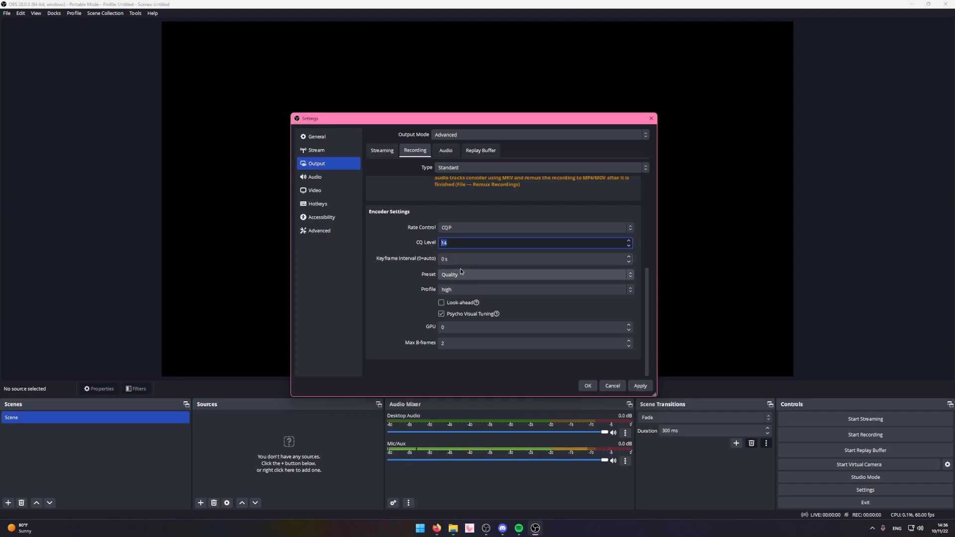
text(16)
Try other CQ Levels such as 25 and 18, and set the CQ Level back to 20.
double_click(449, 243)
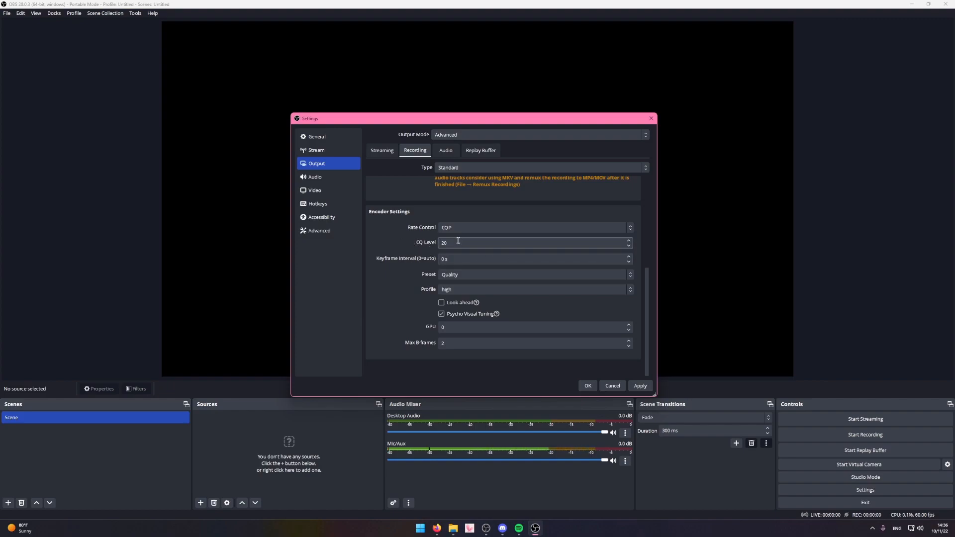
key(Up)
key(Up)
key(Up)
key(Up)
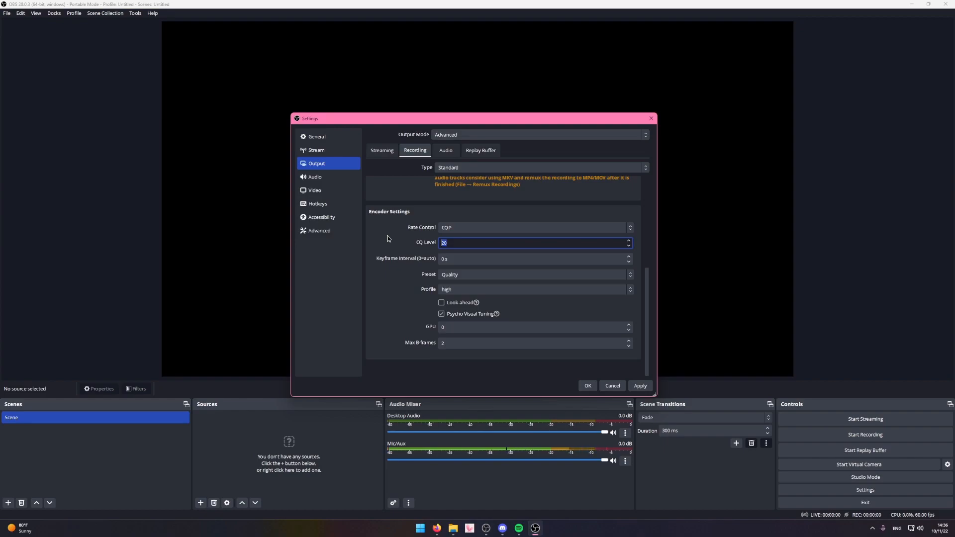
key(End)
key(BackSpace)
key(BackSpace)
text(5)
key(BackSpace)
text(25)
key(BackSpace)
key(BackSpace)
text(18)
key(BackSpace)
text(1)
key(BackSpace)
text(6)
key(BackSpace)
text(4)
key(BackSpace)
text(20)
Set the recording encoder's Keyframe Interval to 2 s and its Preset to Max Quality.
click(629, 257)
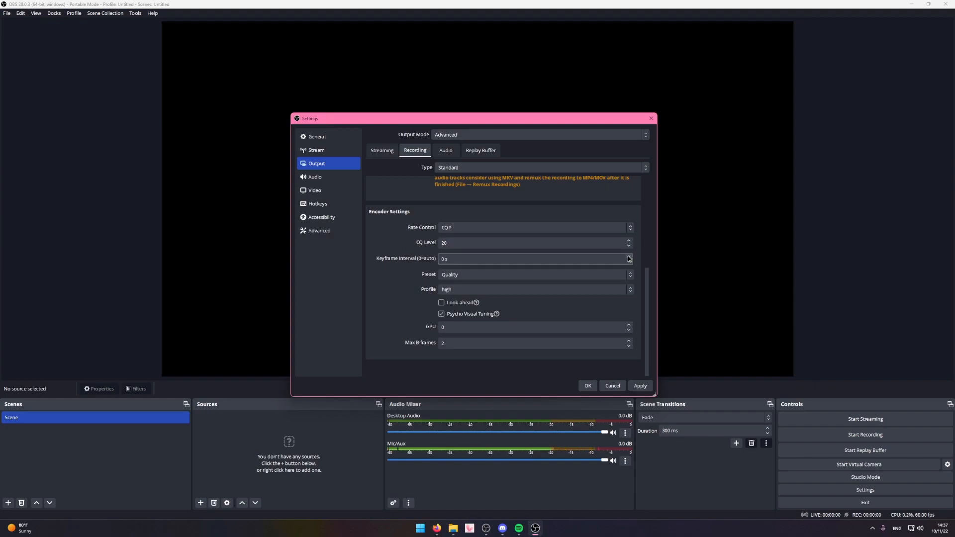
click(629, 256)
click(506, 273)
click(470, 284)
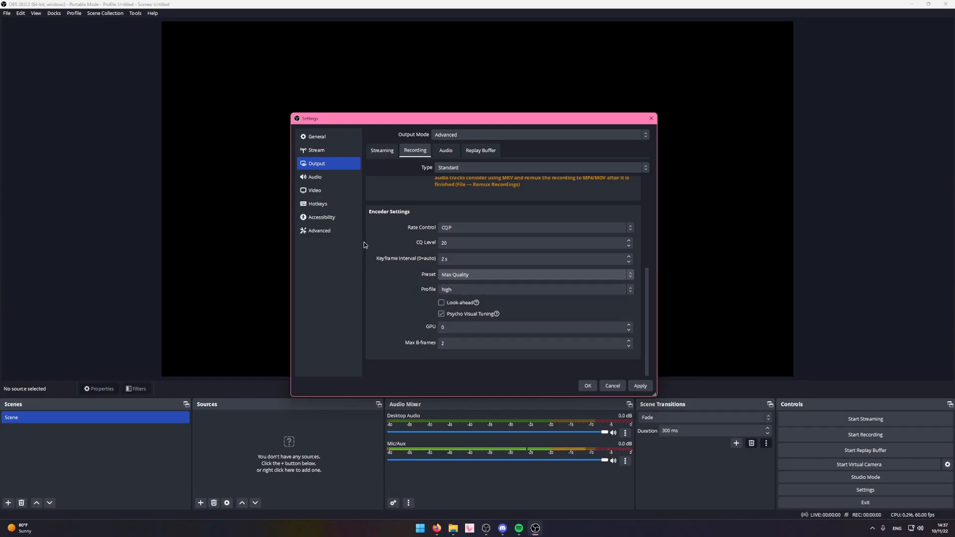
Look over the finished Recording settings and open the output's Audio track settings.
scroll(393, 268, up, 5)
scroll(398, 271, down, 5)
scroll(402, 276, up, 3)
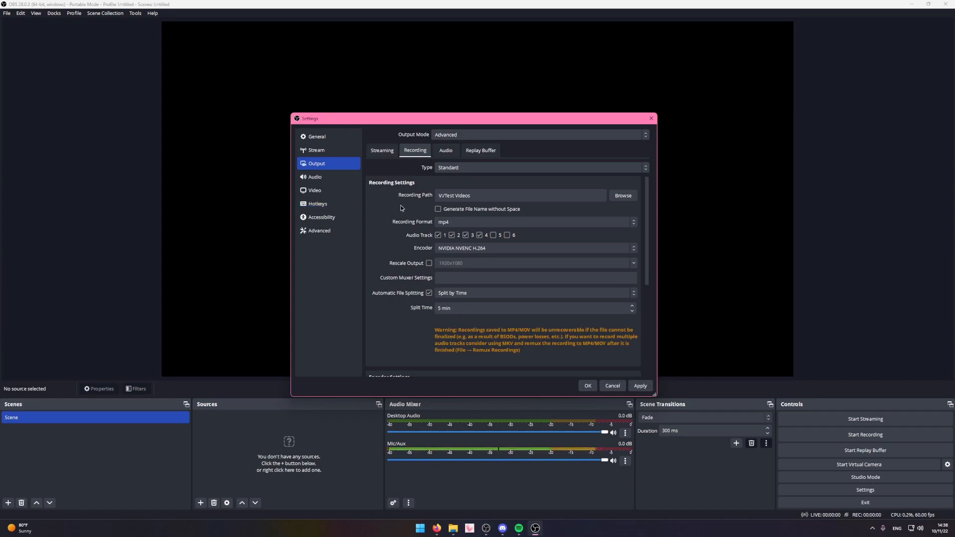
click(441, 152)
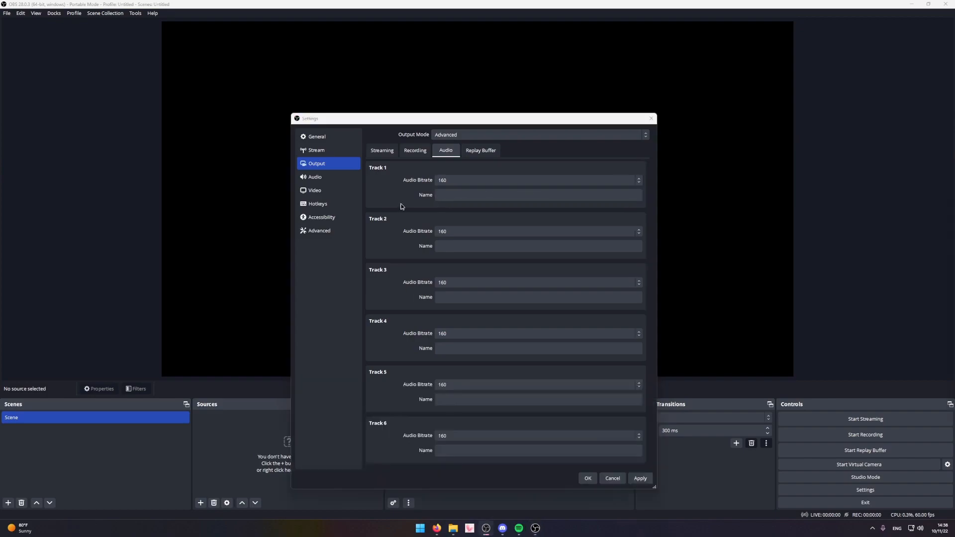
click(401, 207)
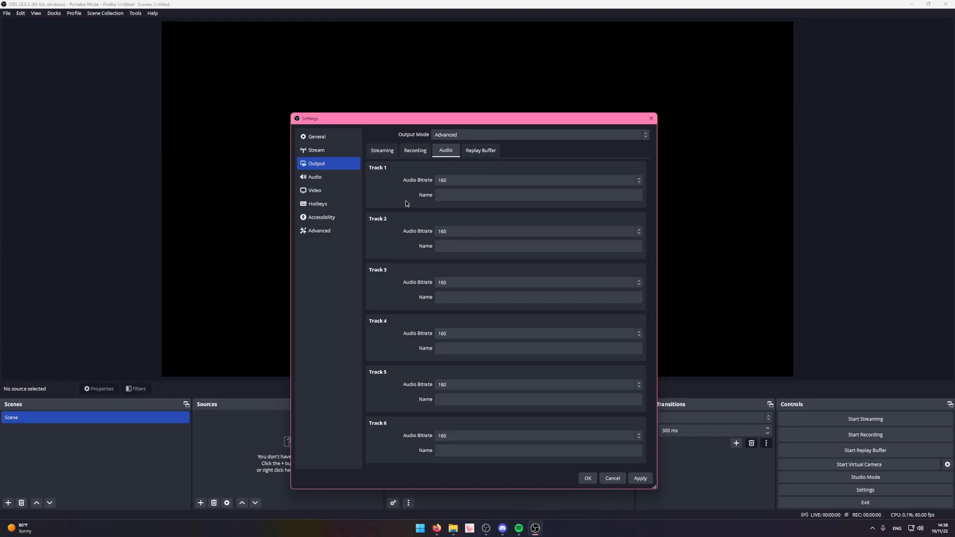
Name audio Track 1 "Mic" and Track 2 "Chat".
click(445, 198)
text(Mic)
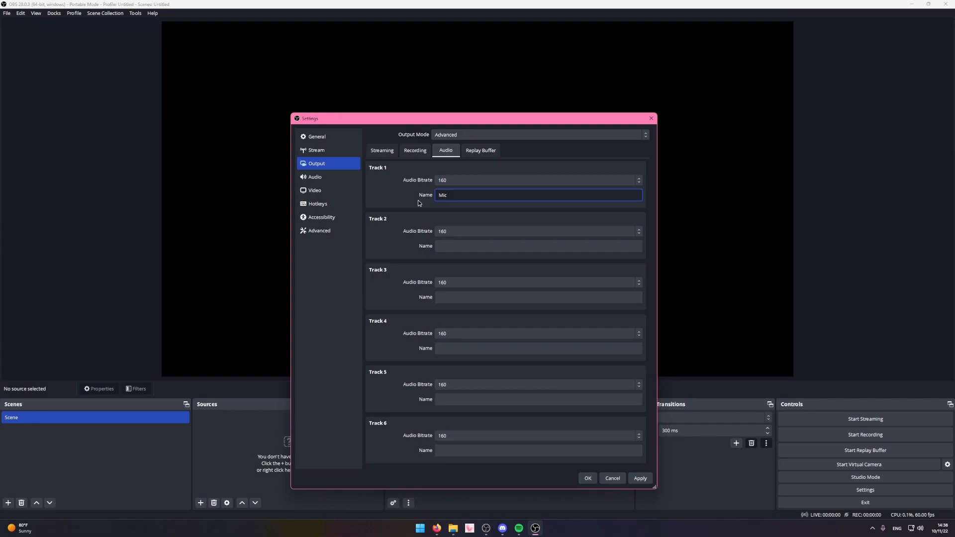
click(450, 247)
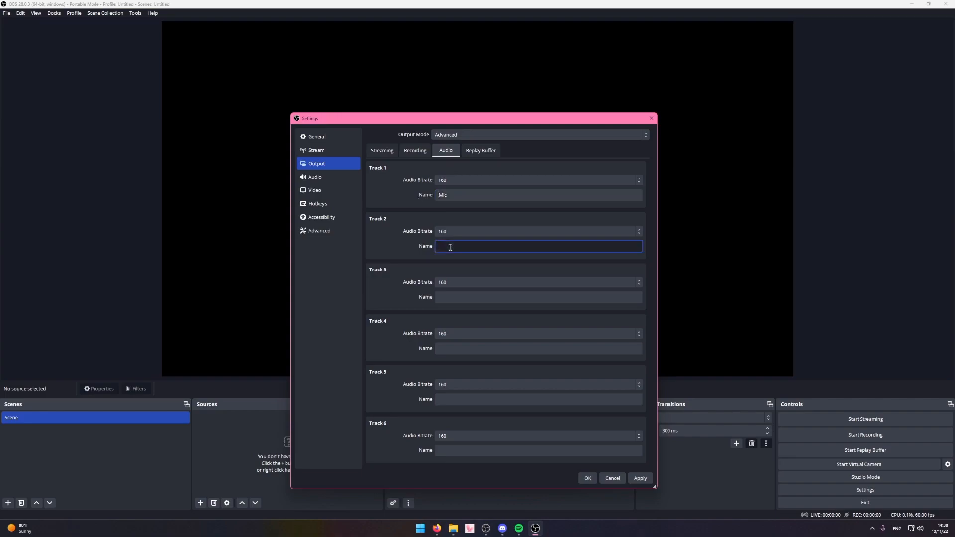
text(Chat)
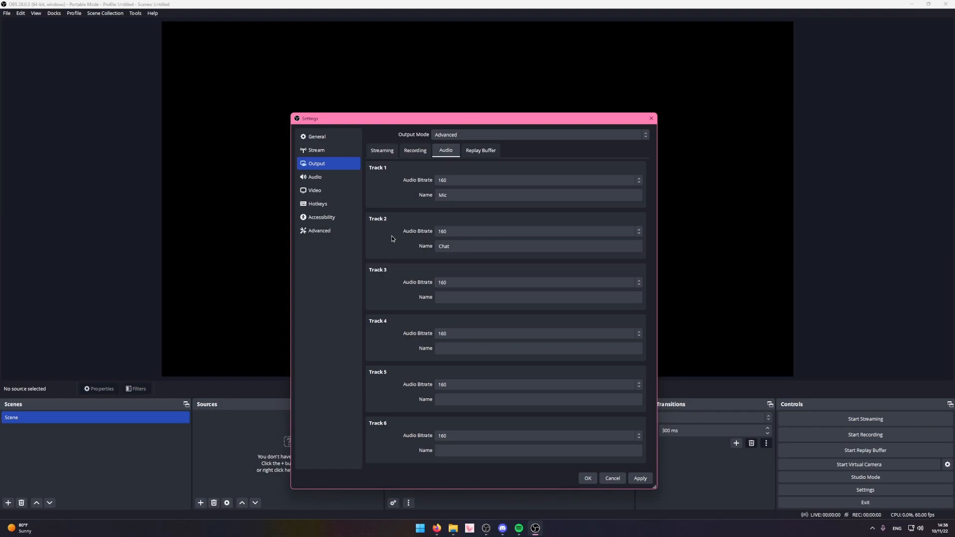
drag(452, 247, 415, 251)
click(441, 248)
click(382, 228)
Name audio Track 3 "System" and Track 4 "Stream Mix".
click(450, 295)
text(System)
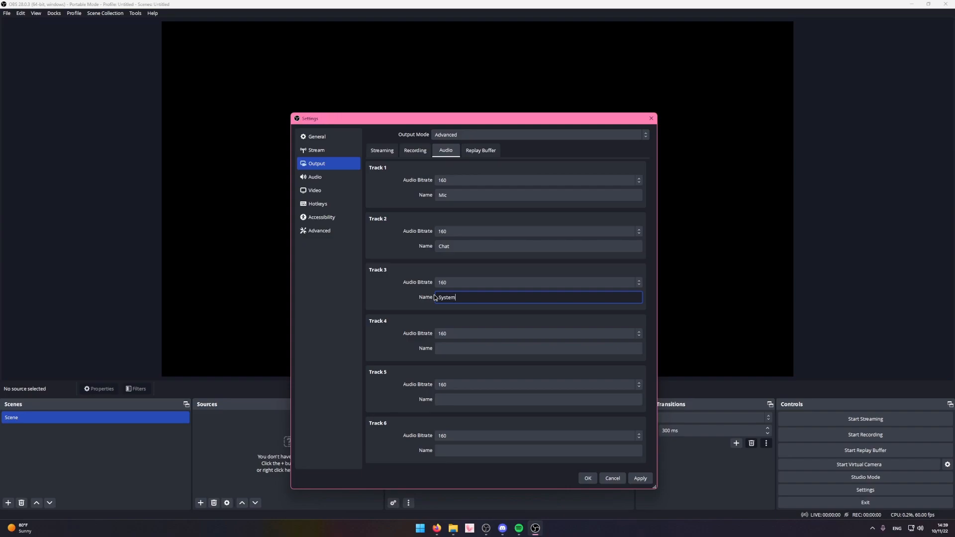
double_click(462, 301)
click(444, 350)
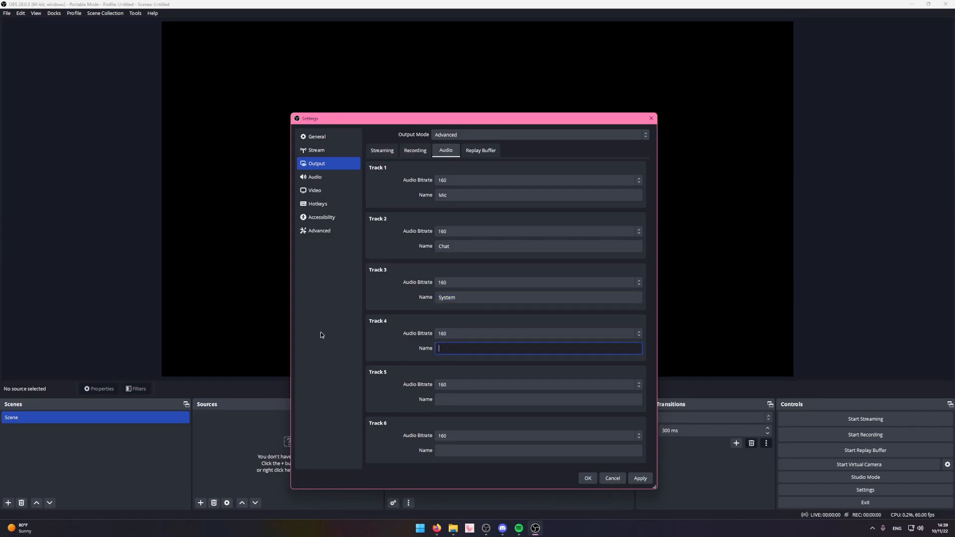
text(Stream Mix)
key(ctrl+a)
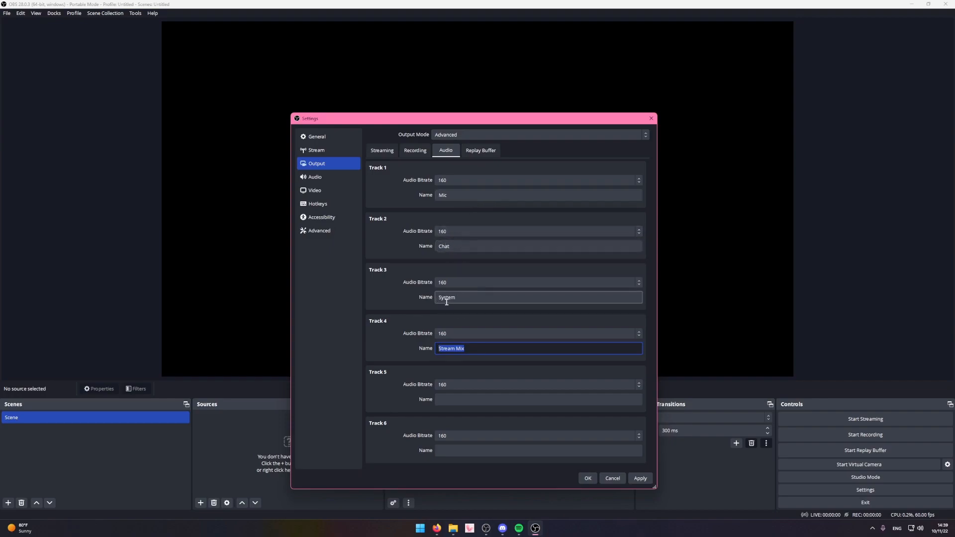
click(404, 382)
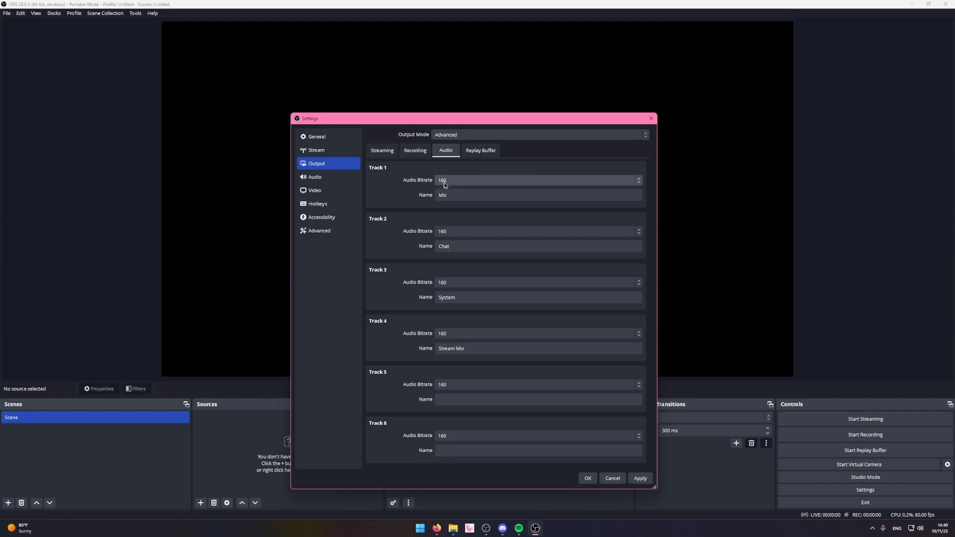
Set the Audio Bitrate to 128 for the Stream Mix track and to 320 for the Mic, Chat and System tracks.
click(452, 334)
click(451, 358)
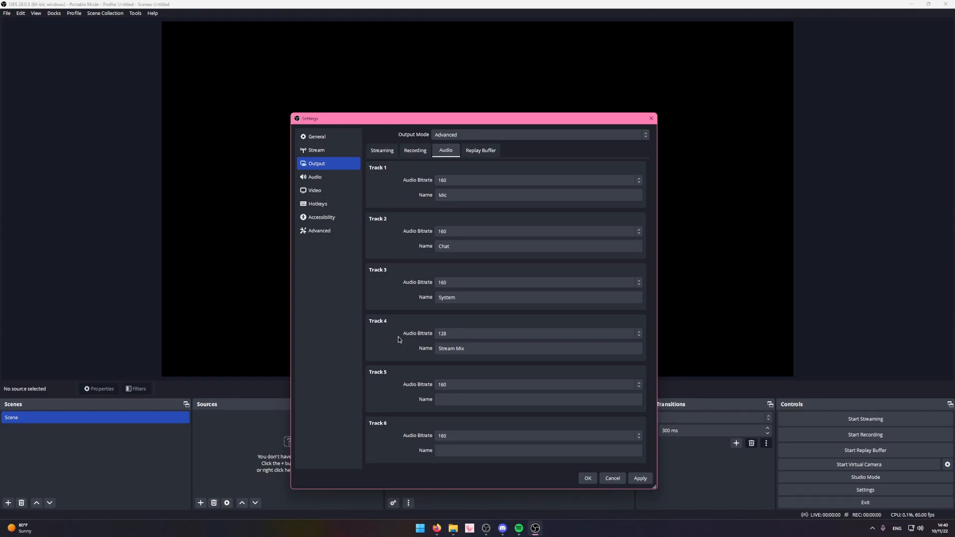
click(461, 281)
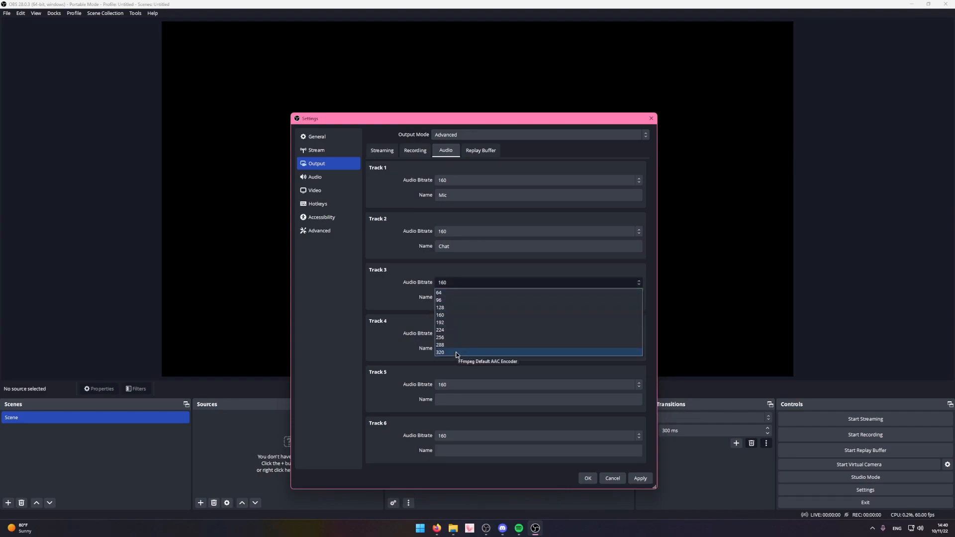
click(457, 352)
click(456, 232)
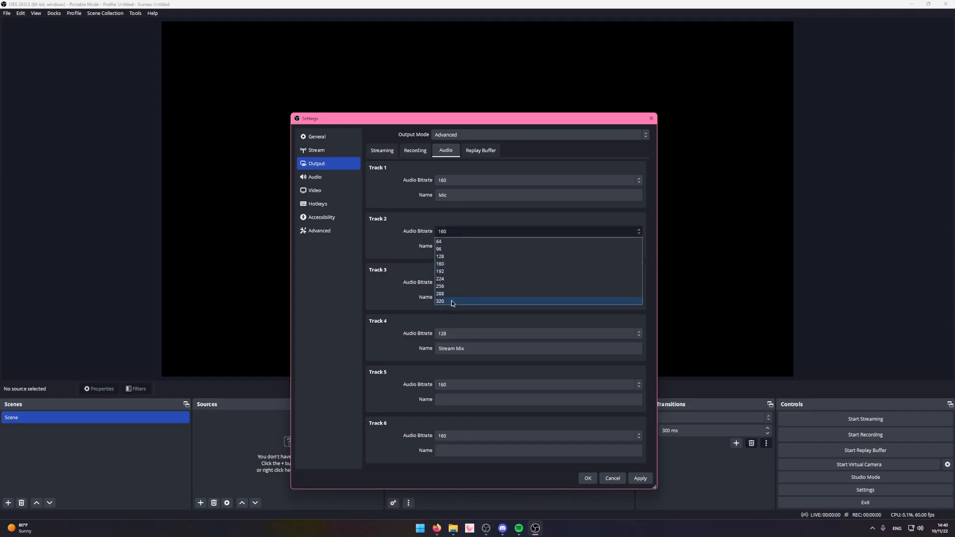
click(452, 301)
click(462, 180)
click(462, 247)
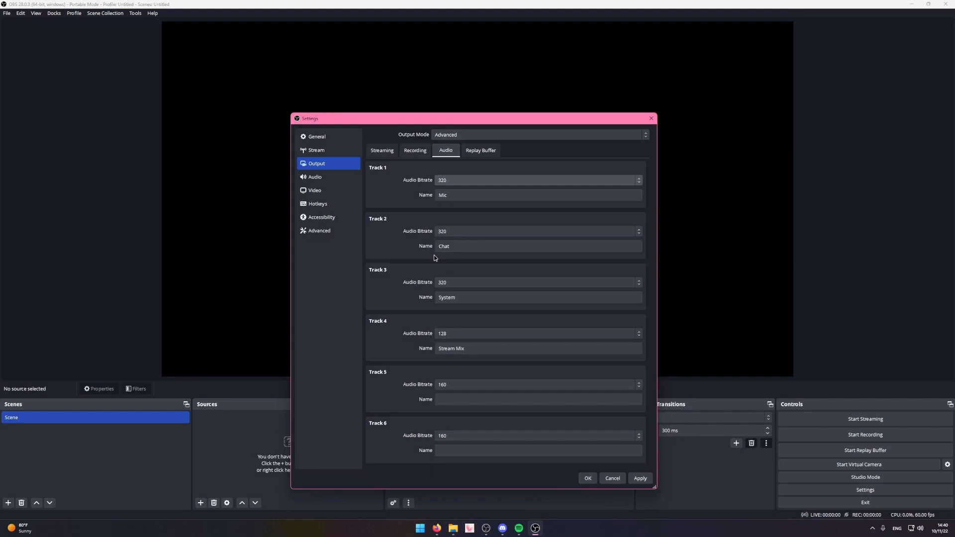
Look at the output's Replay Buffer settings and check the hotkey assigned to Save Replay.
click(477, 154)
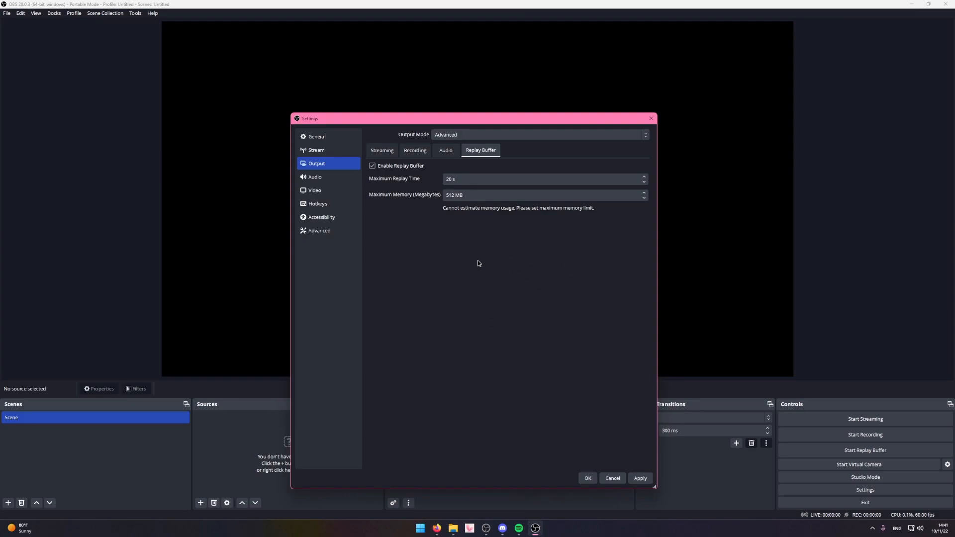
click(332, 204)
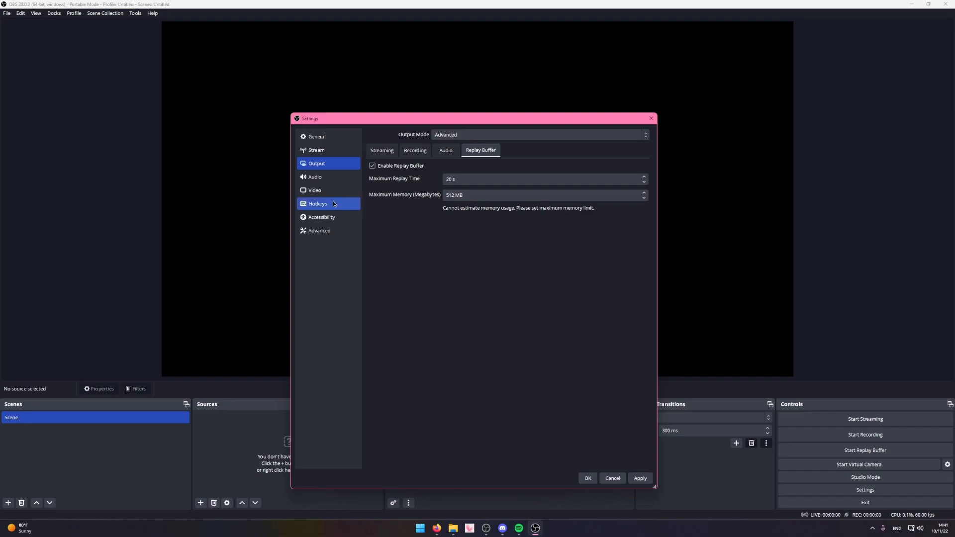
scroll(396, 315, down, 5)
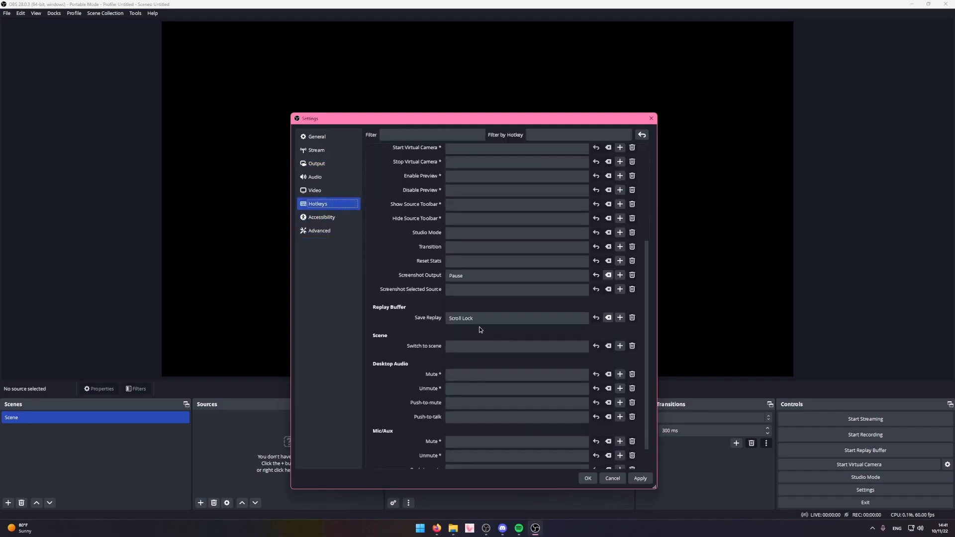
click(318, 164)
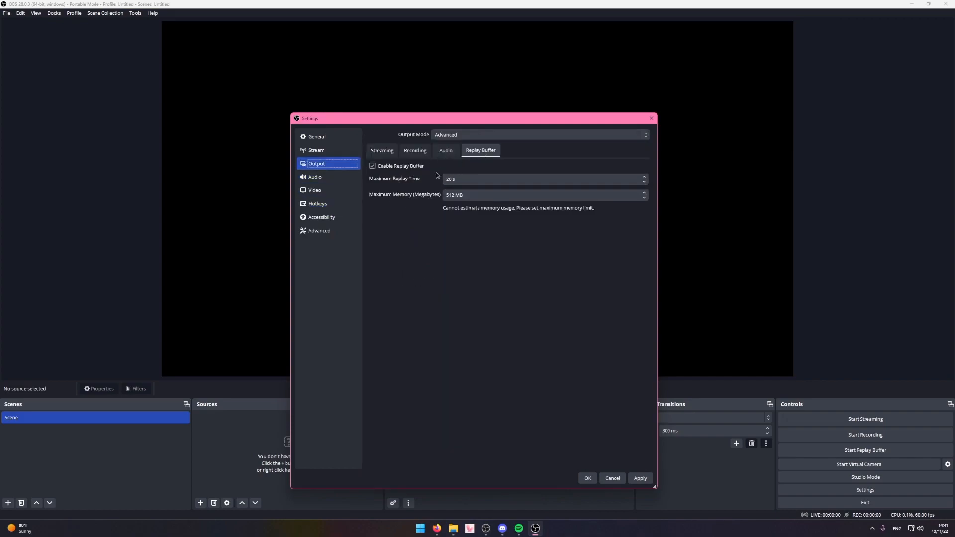
Set the replay buffer's Maximum Replay Time to 45 s.
double_click(448, 179)
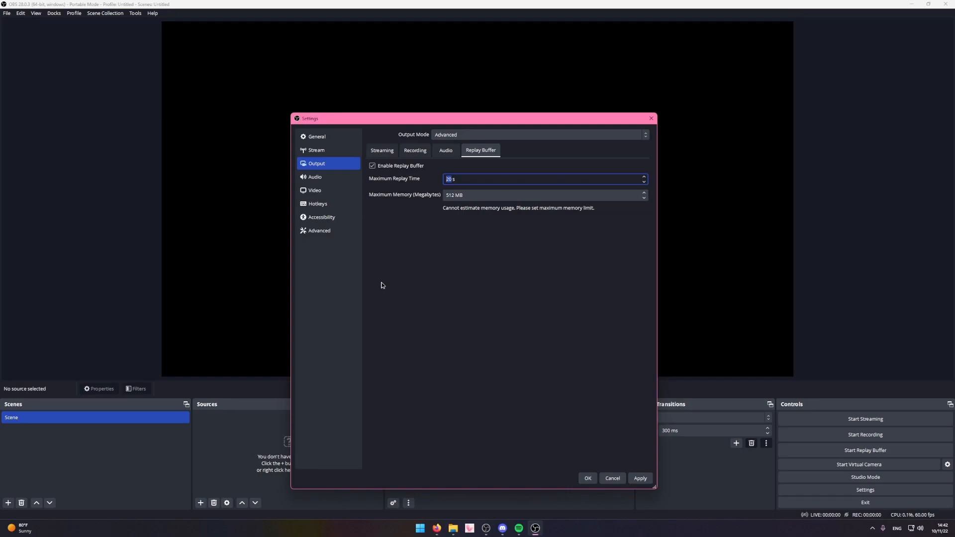
text(45)
drag(472, 181, 404, 186)
Set the replay buffer's Maximum Memory to 8192 MB, then apply the settings and close them.
click(467, 194)
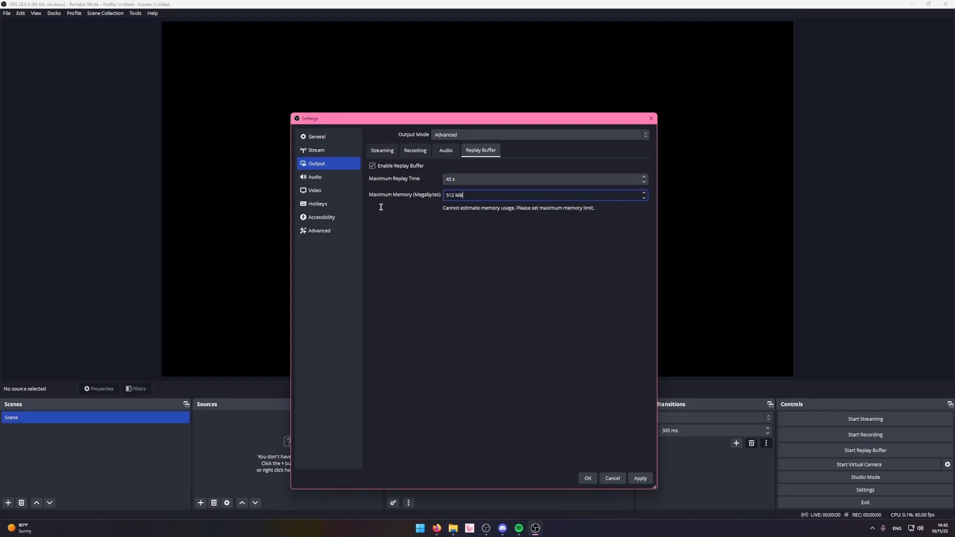
drag(480, 196, 421, 196)
text(819)
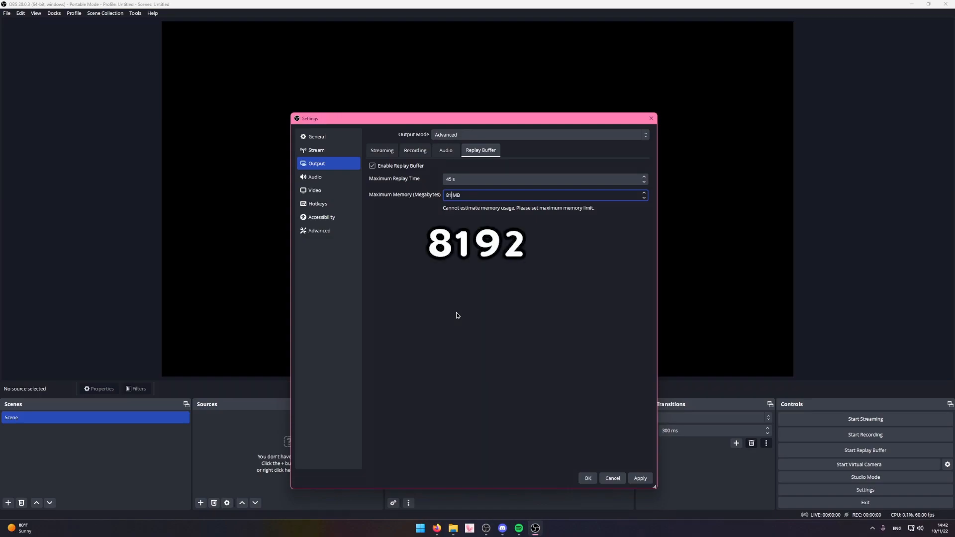
text(2)
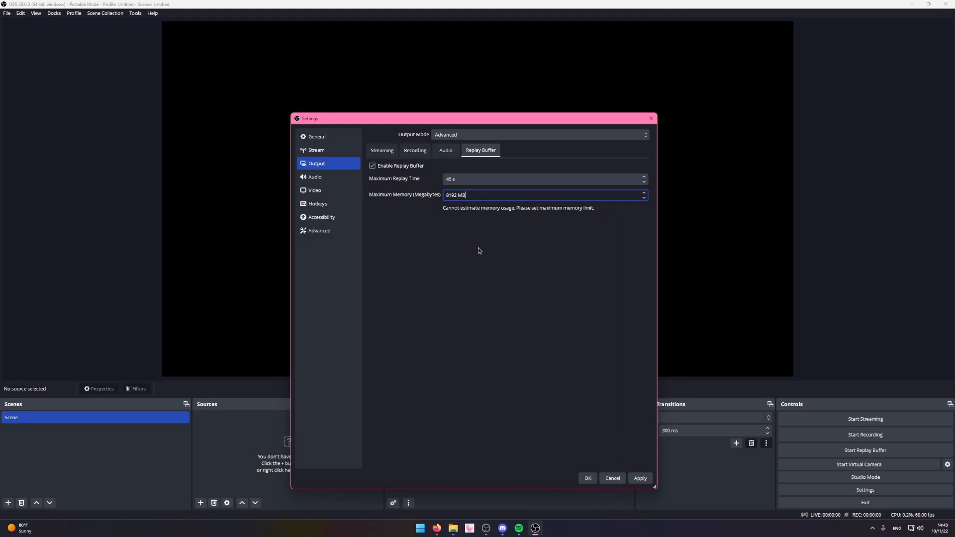
drag(480, 195, 495, 305)
click(639, 480)
click(587, 478)
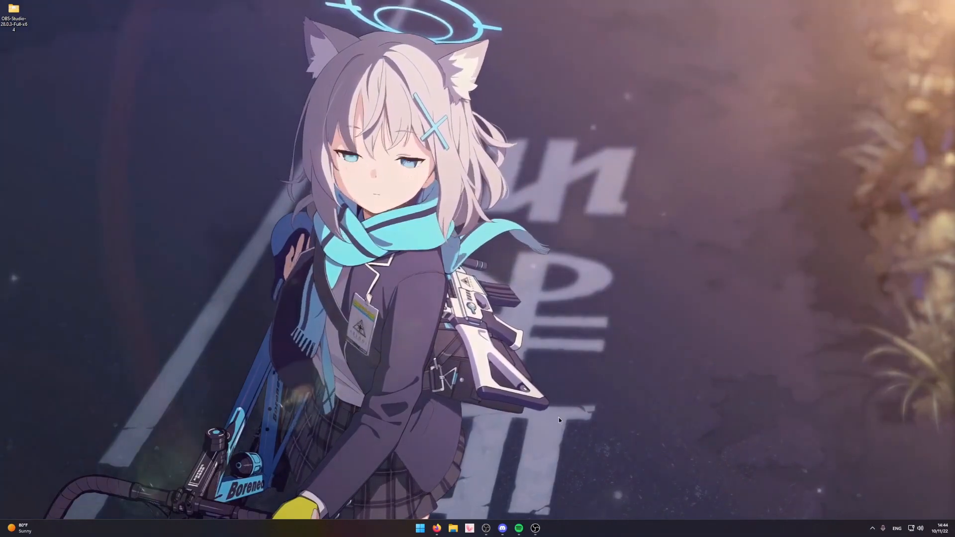
Review the recording preferences under Gaming > Captures in Windows Settings and close the window.
click(421, 530)
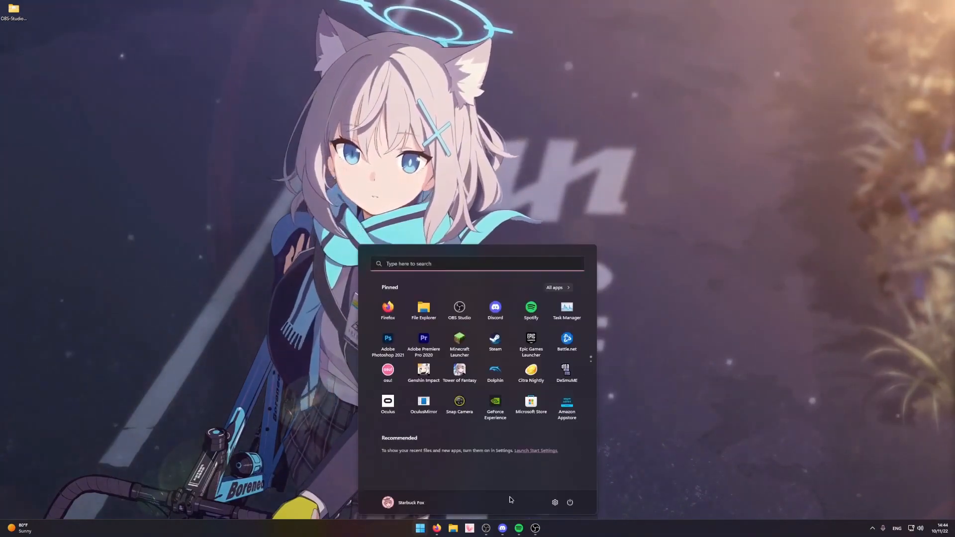
click(555, 506)
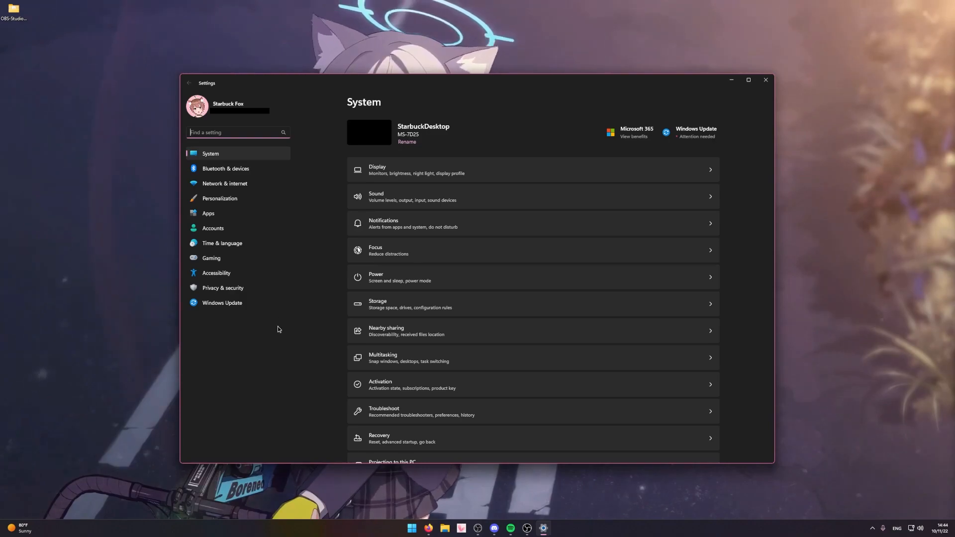
click(236, 259)
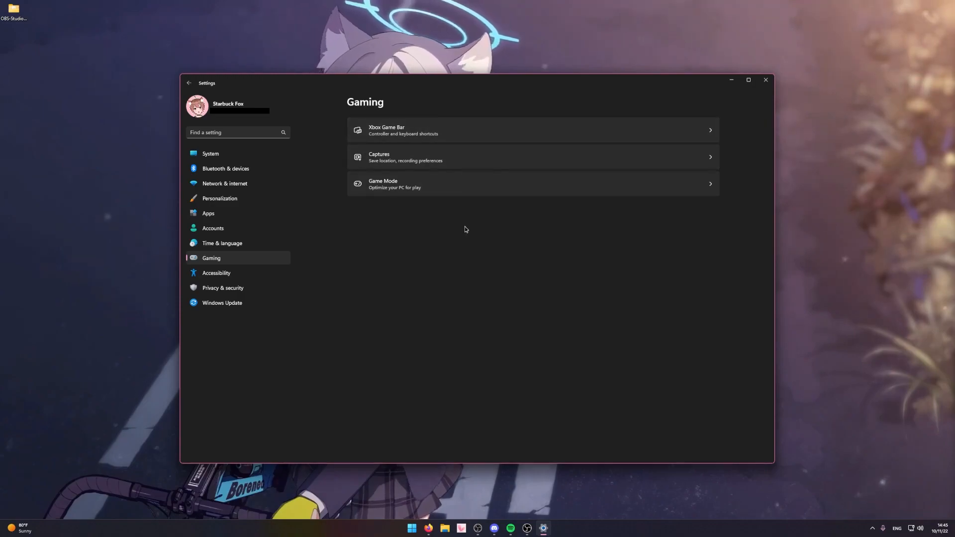
click(448, 160)
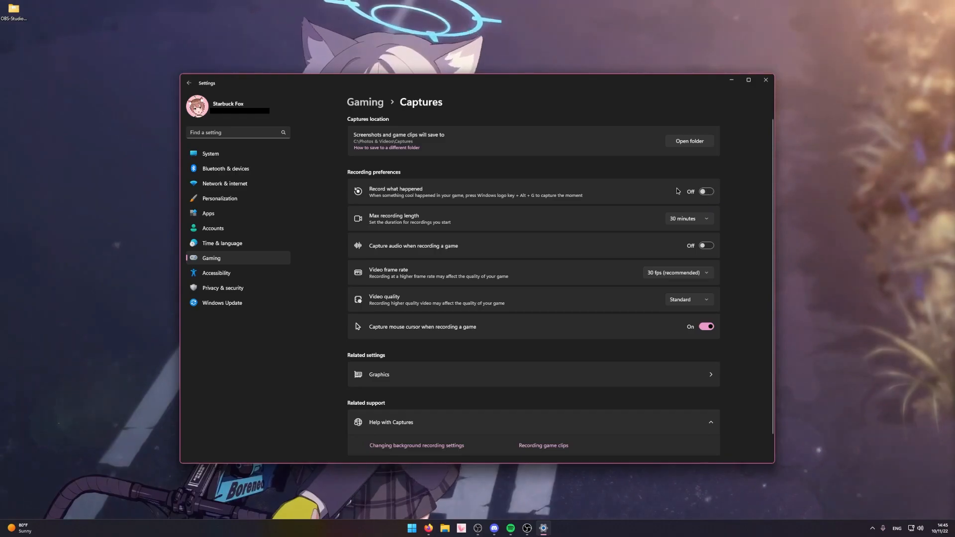
key(alt+F4)
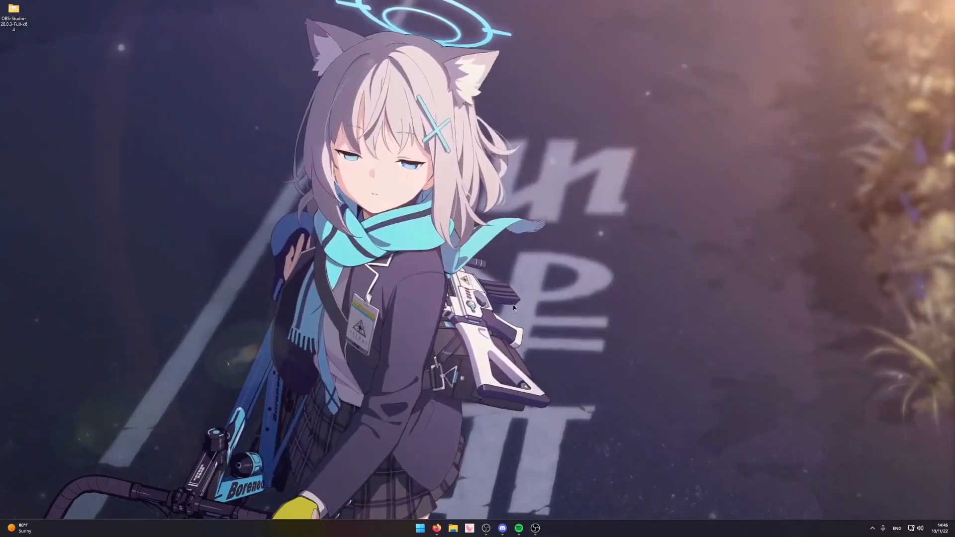
click(423, 527)
click(495, 439)
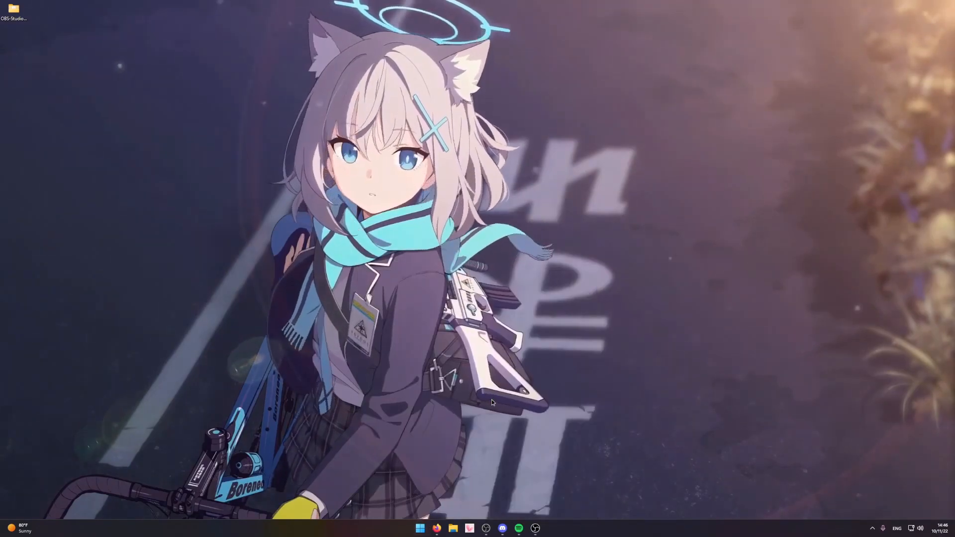
click(609, 136)
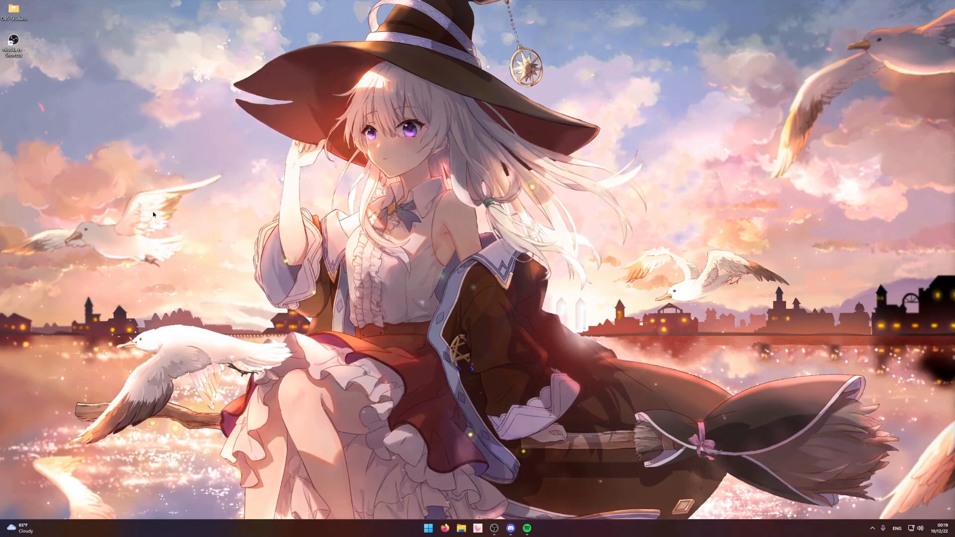
Search Windows for "obs", open the file location of OBS Studio and bring up its shortcut's properties.
key(super)
text(obs)
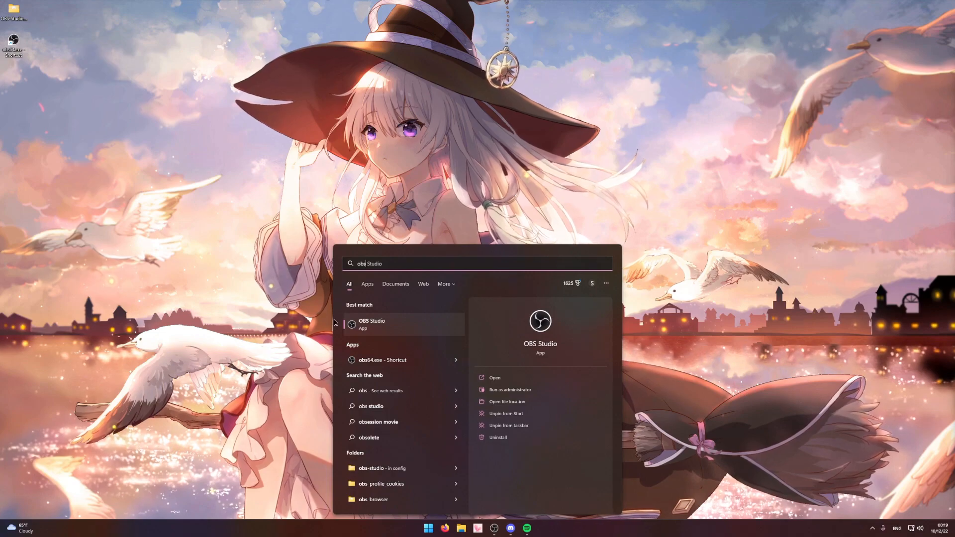
right_click(387, 329)
click(421, 349)
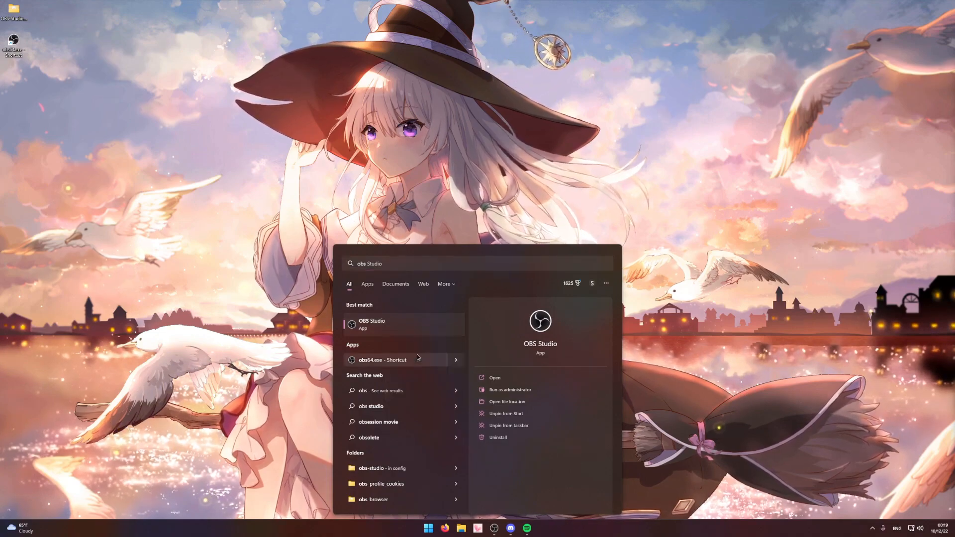
right_click(111, 367)
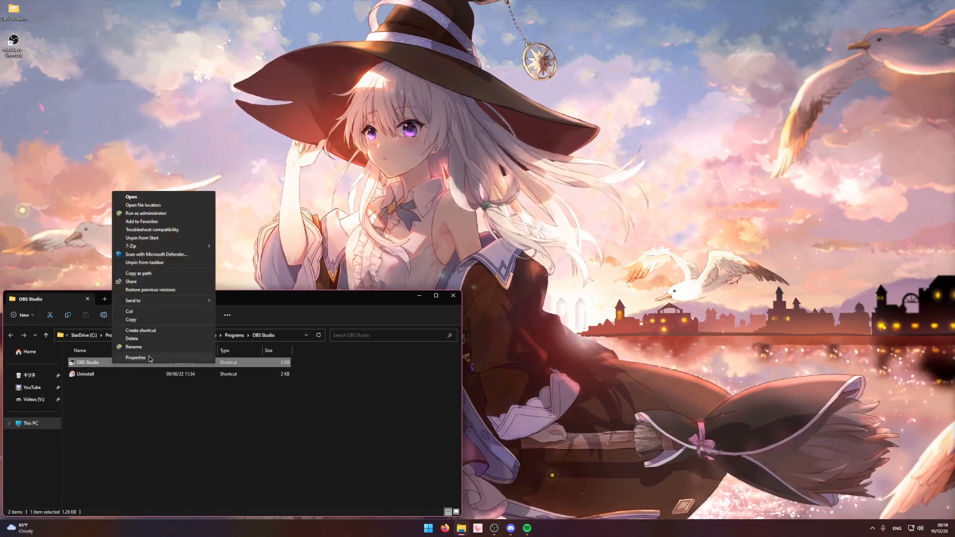
click(149, 358)
click(222, 329)
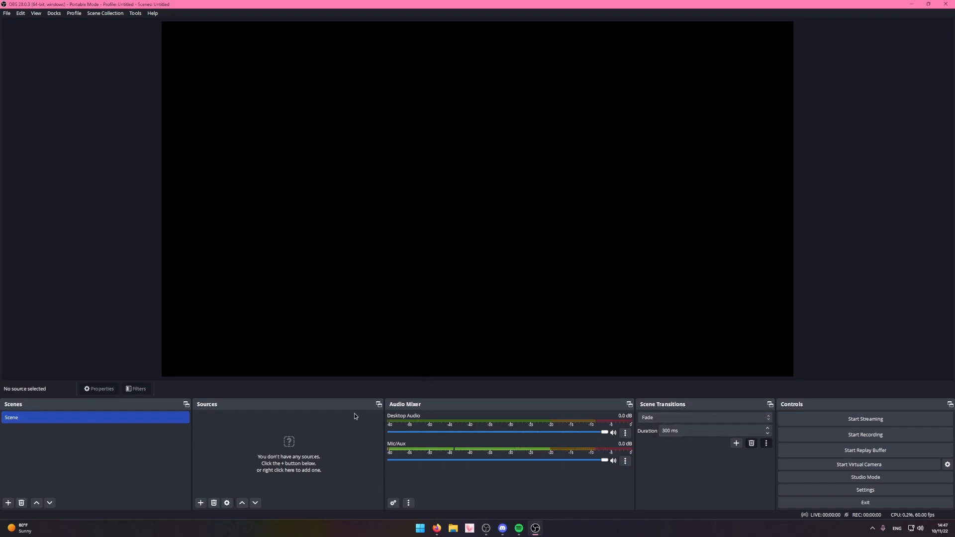
Try docking Scene Transitions along the left edge of the OBS window, and return it between Audio Mixer and Controls.
drag(689, 408, 32, 166)
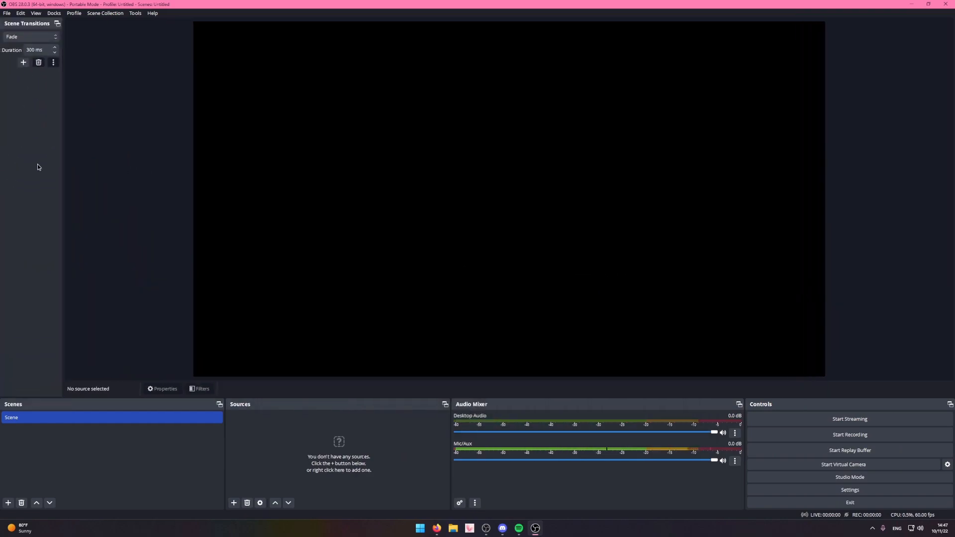
drag(27, 23, 585, 421)
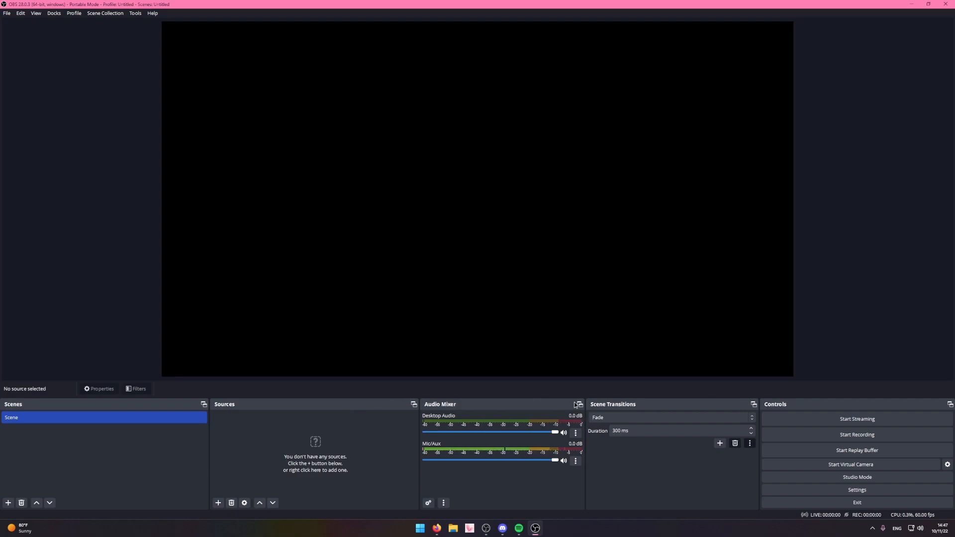
Show the Stats dock in the OBS window.
click(54, 14)
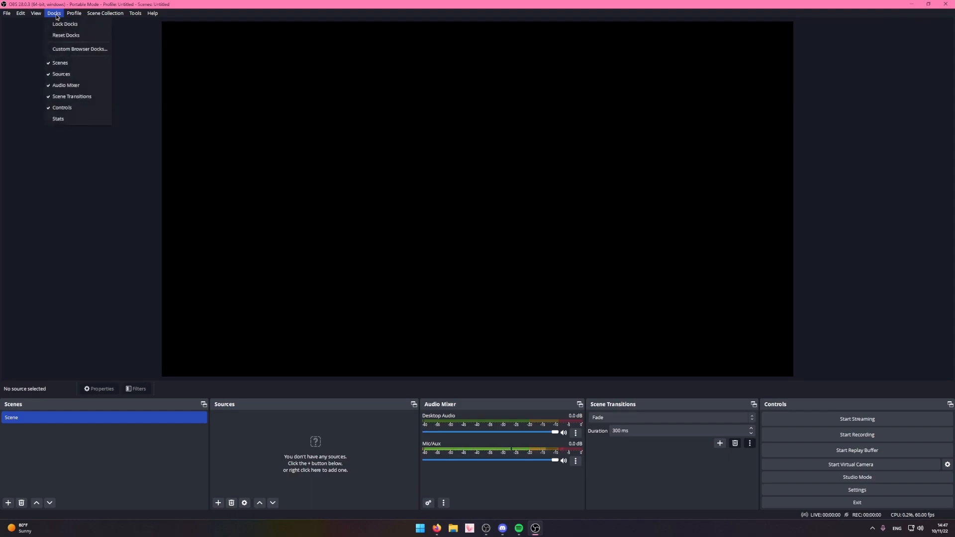
click(69, 121)
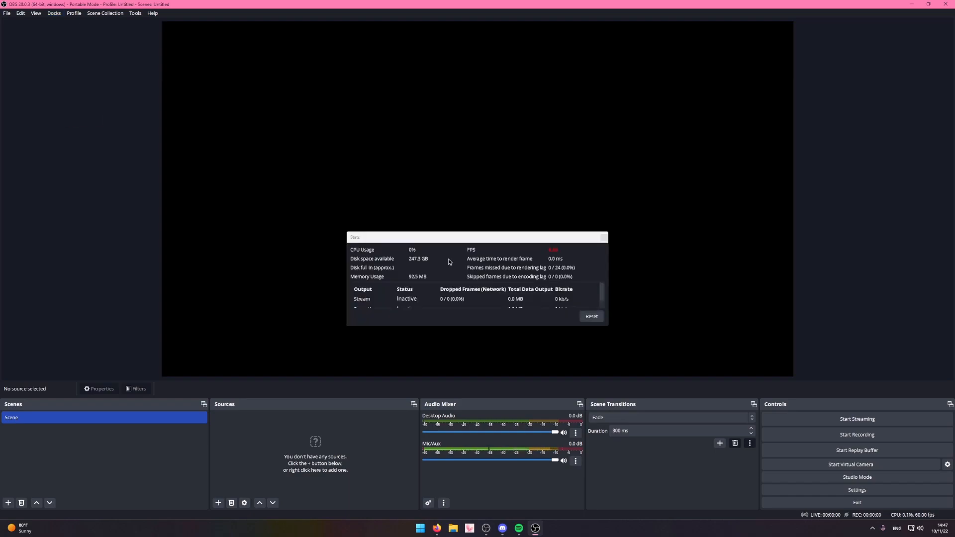
Make the floating Stats window taller and dock it across the full width above the preview.
drag(463, 326, 467, 367)
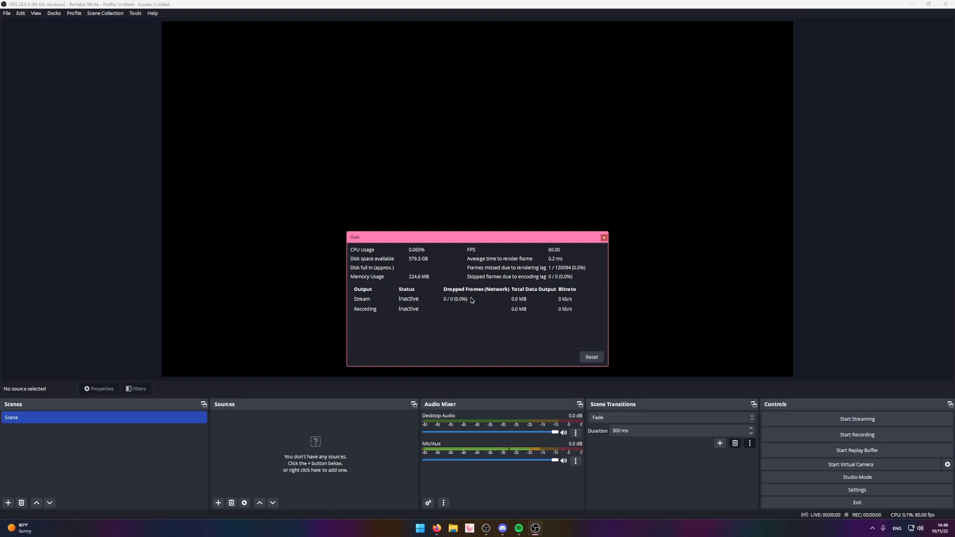
drag(425, 238, 736, 27)
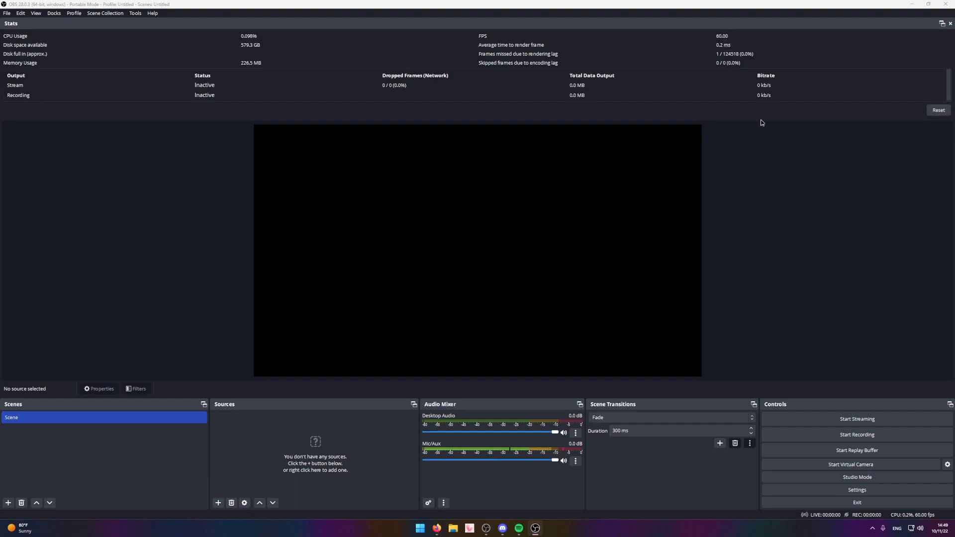
Review the Video settings and the Output settings for streaming, recording and audio, and close the settings.
click(836, 493)
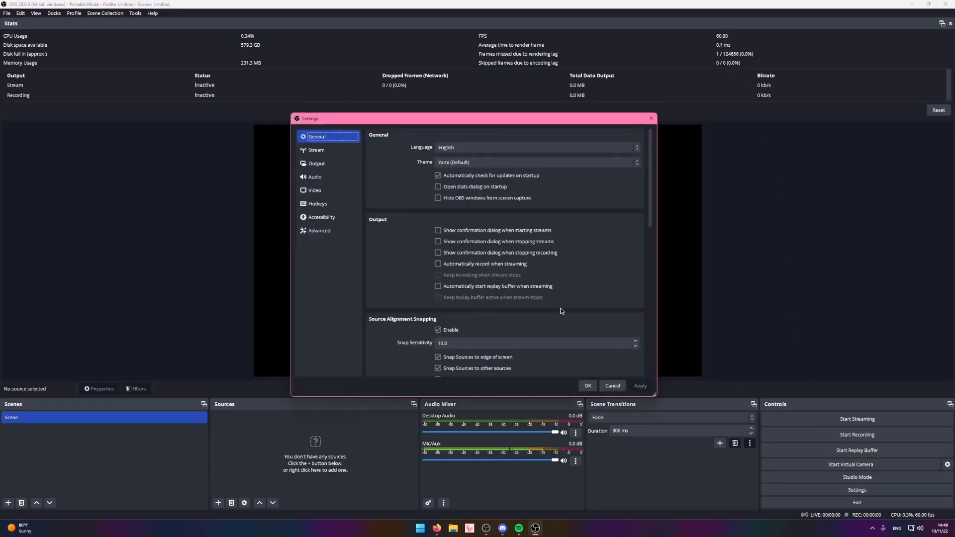
click(338, 193)
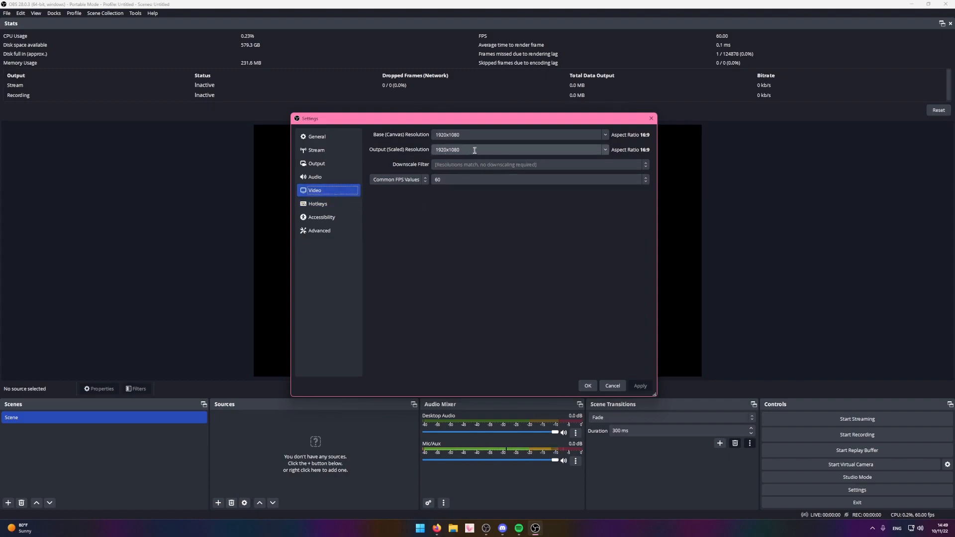
click(316, 164)
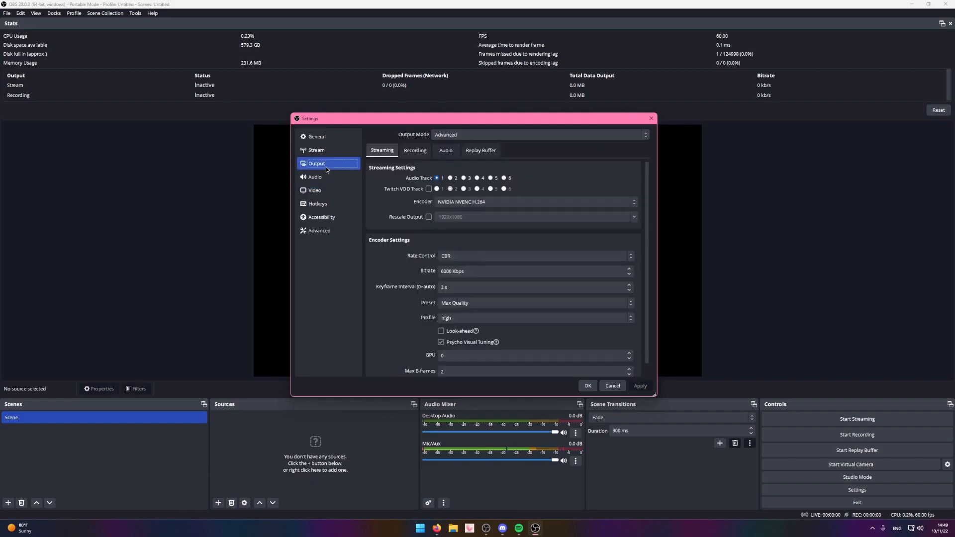
click(445, 150)
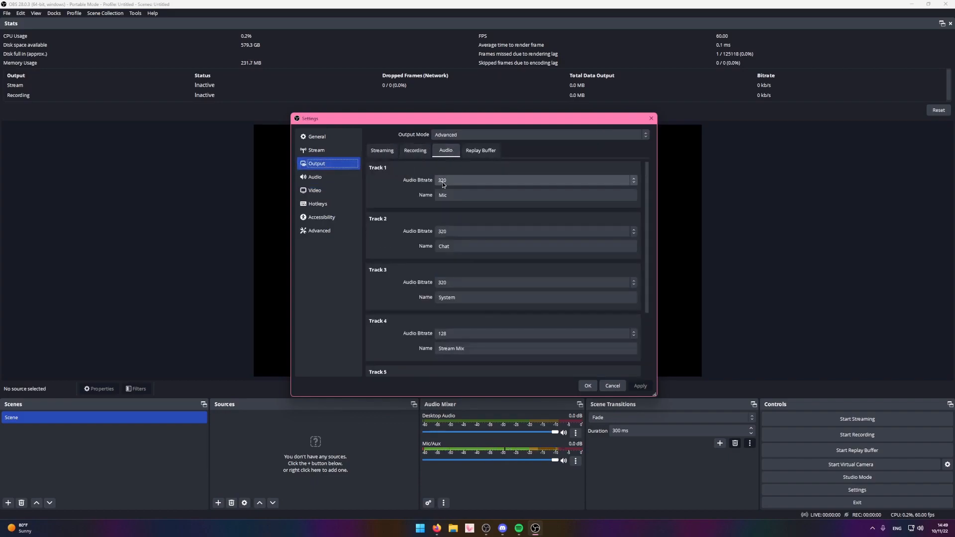
click(416, 150)
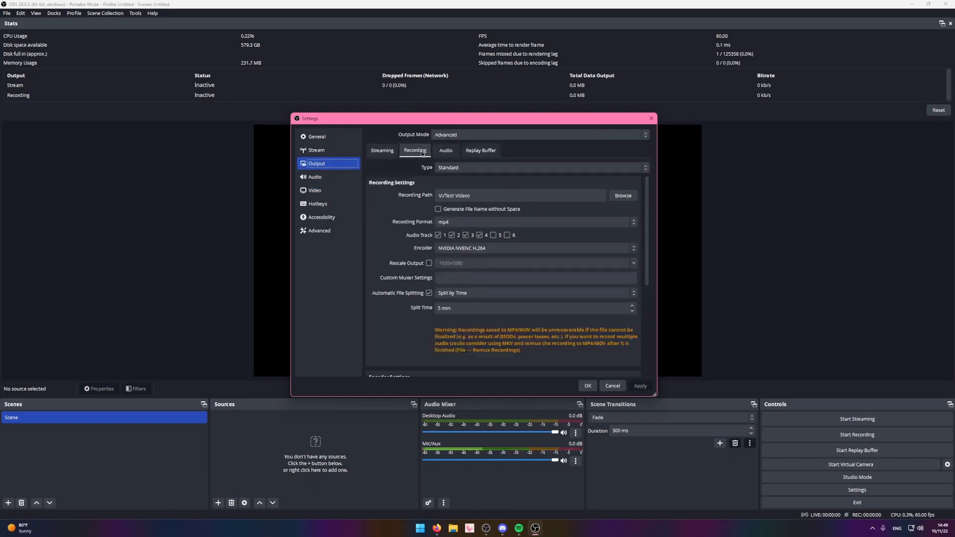
scroll(426, 290, down, 5)
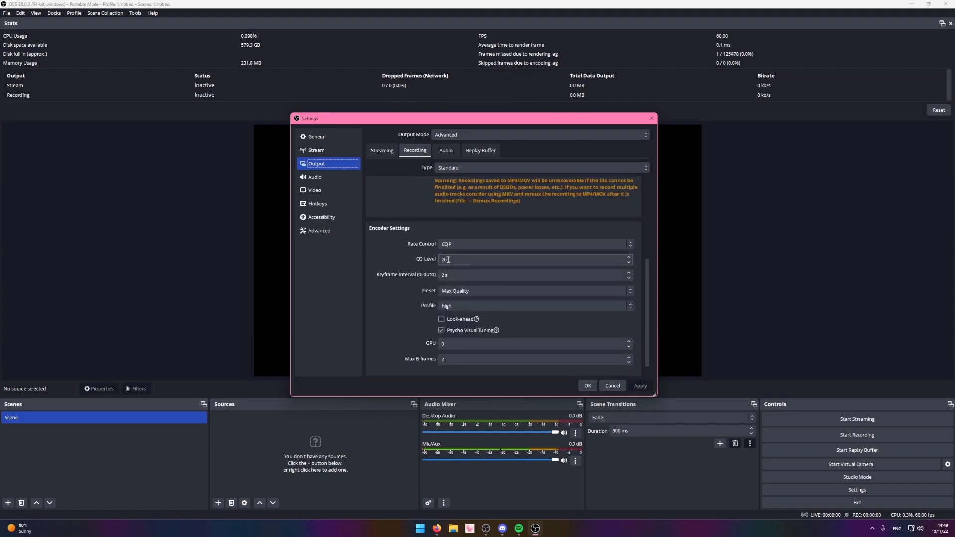
click(382, 151)
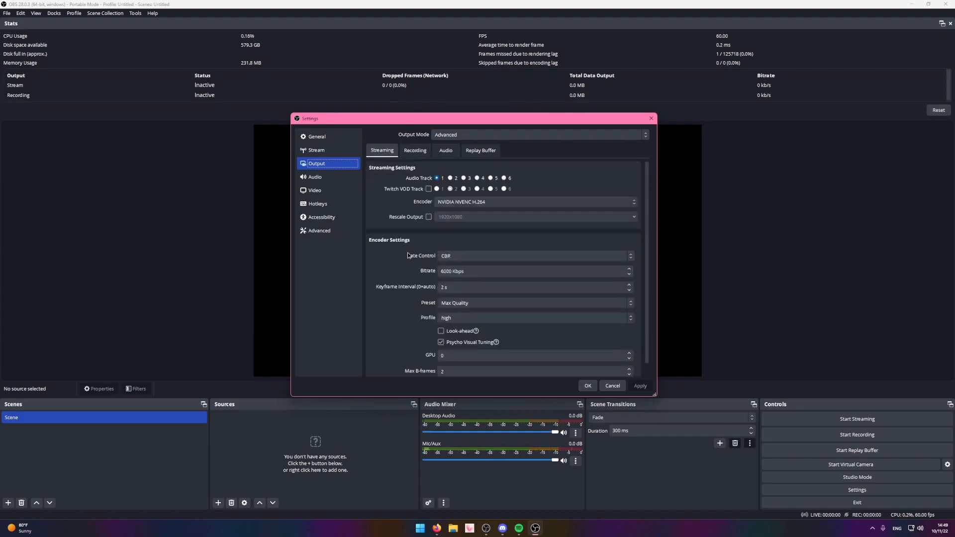
click(588, 386)
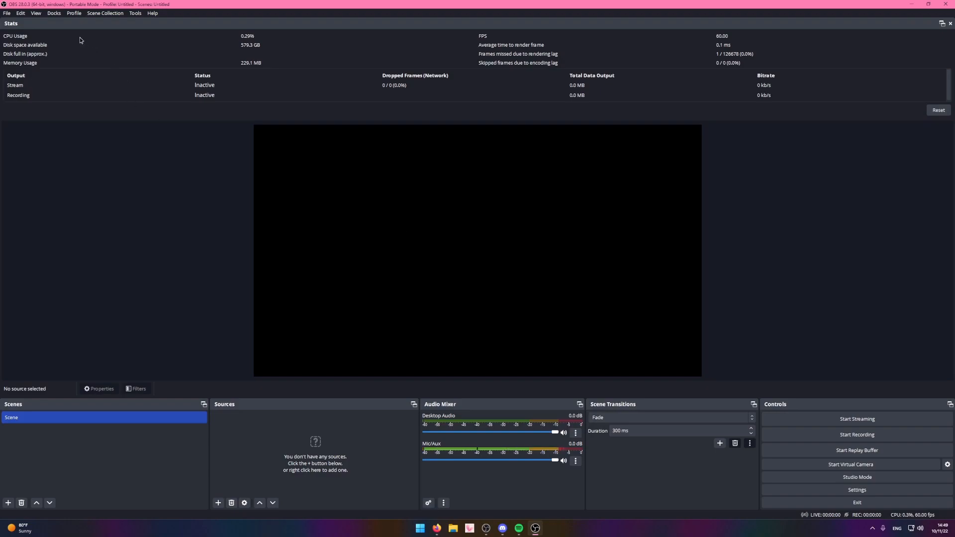
Hide the Scene Transitions dock.
click(53, 13)
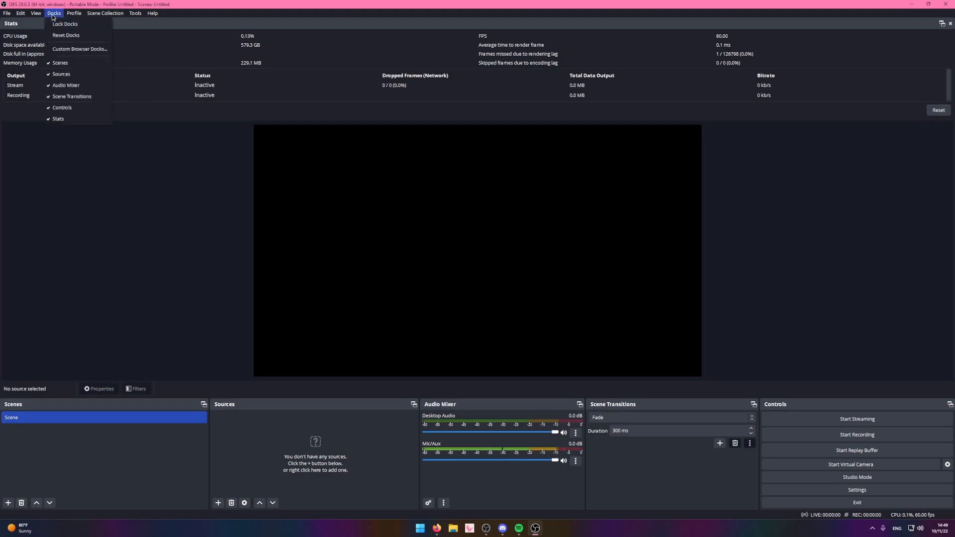
click(67, 97)
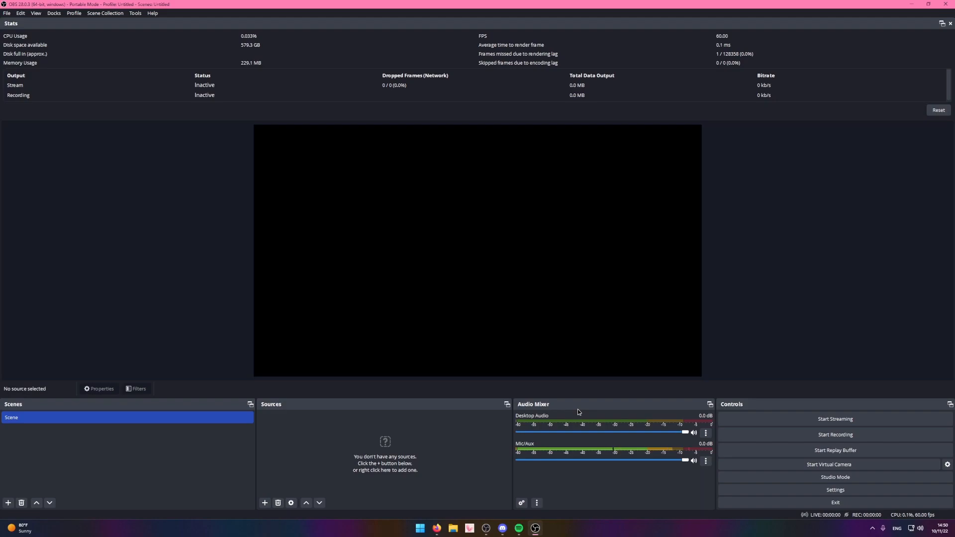
Move the Audio Mixer dock ahead of Scenes, then adjust the dock widths so Controls becomes narrower.
drag(585, 405, 44, 429)
drag(206, 444, 349, 444)
drag(460, 451, 537, 447)
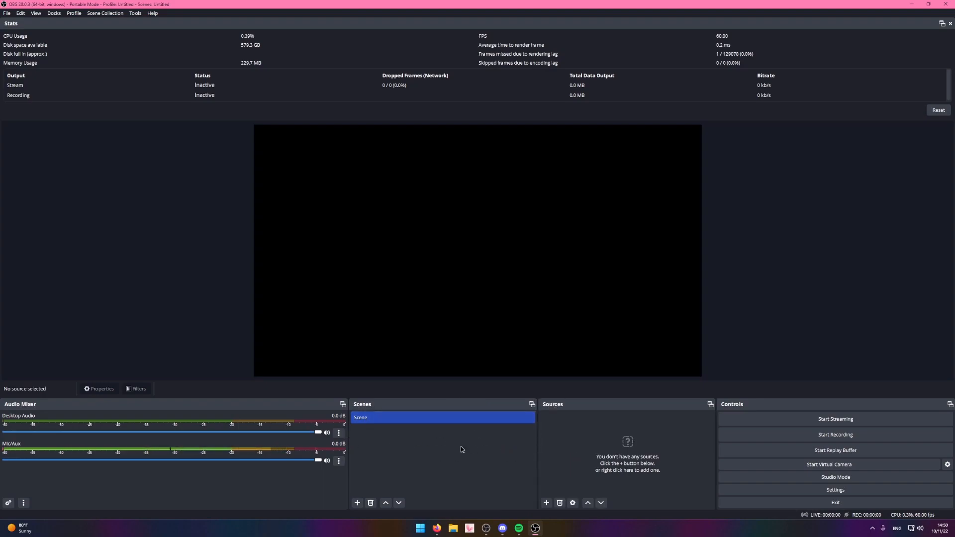
drag(716, 461, 799, 462)
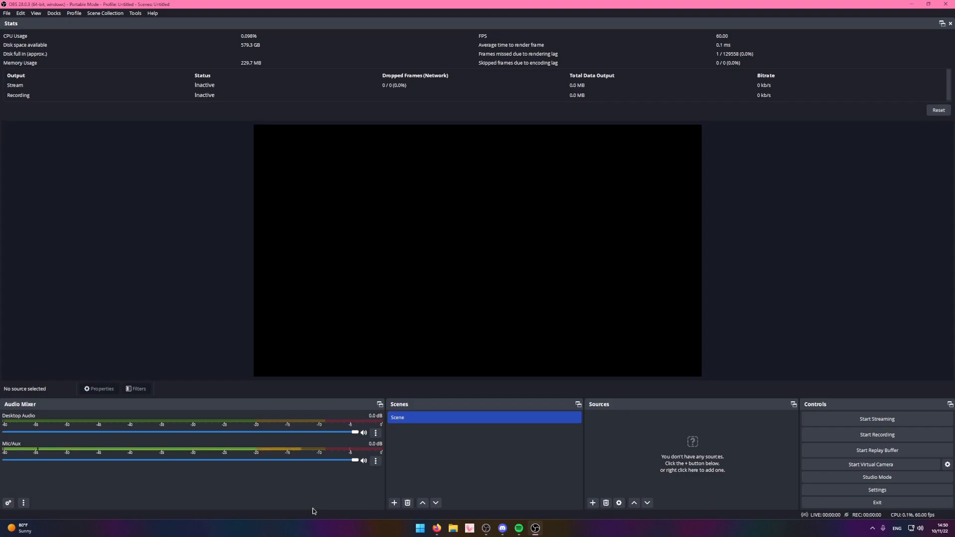
Switch the Audio Mixer to the vertical layout, comparing it once with the horizontal one.
right_click(274, 482)
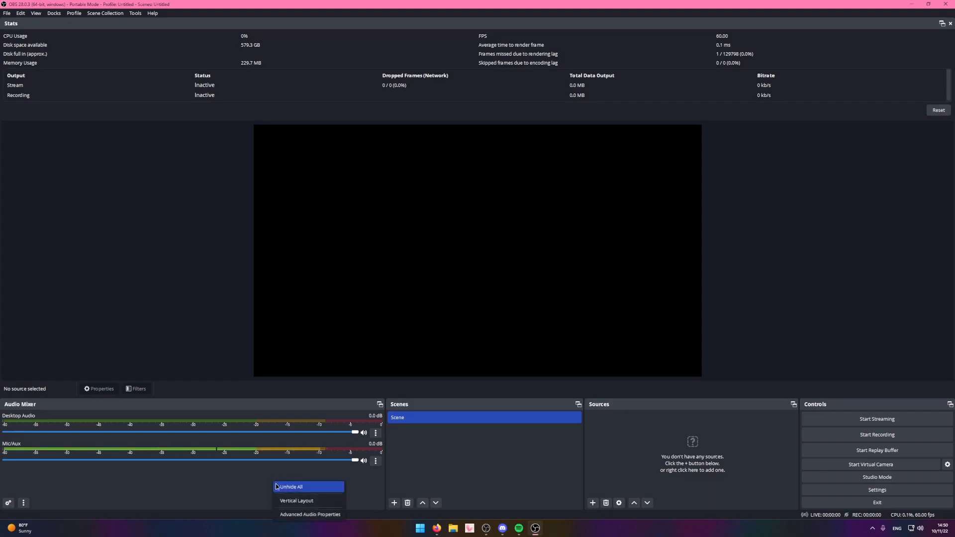
click(224, 485)
right_click(254, 493)
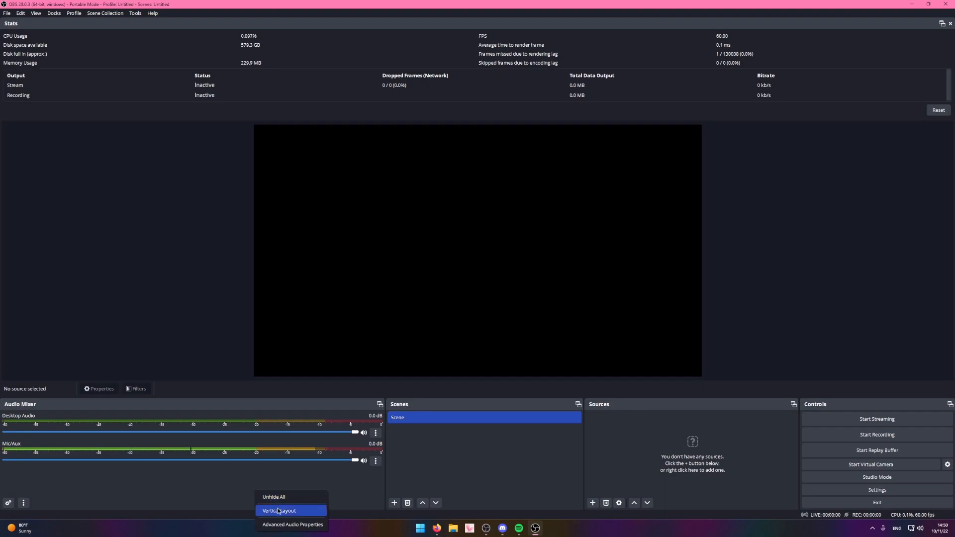
click(277, 509)
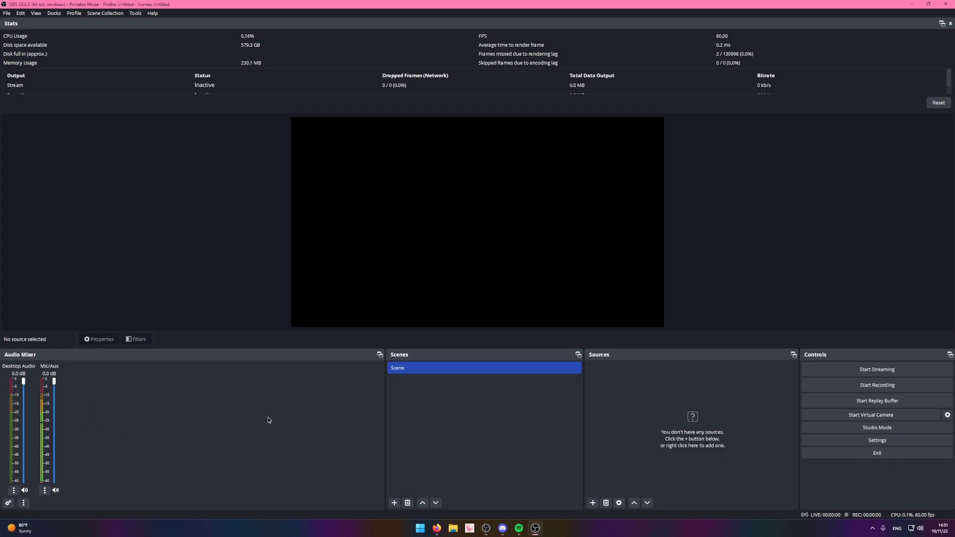
right_click(148, 431)
click(168, 450)
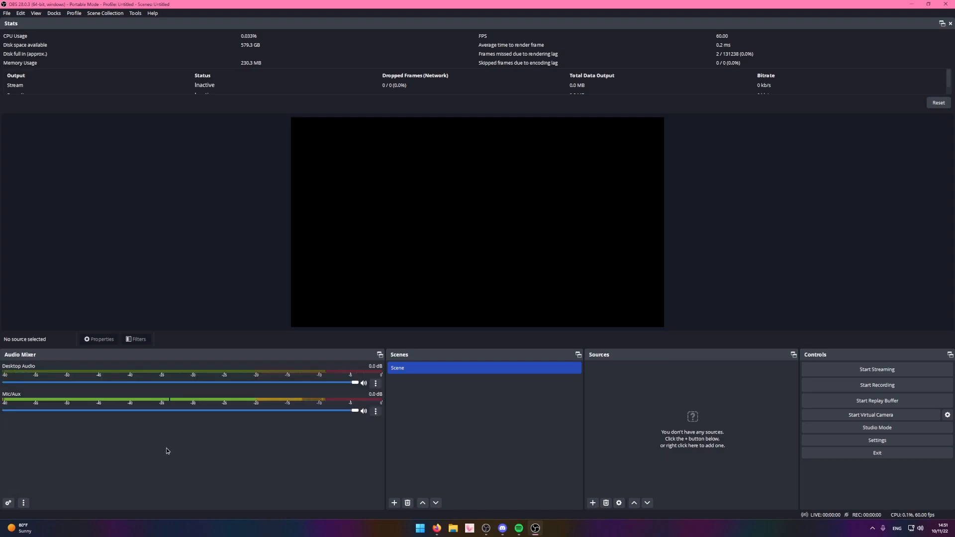
right_click(154, 445)
click(174, 459)
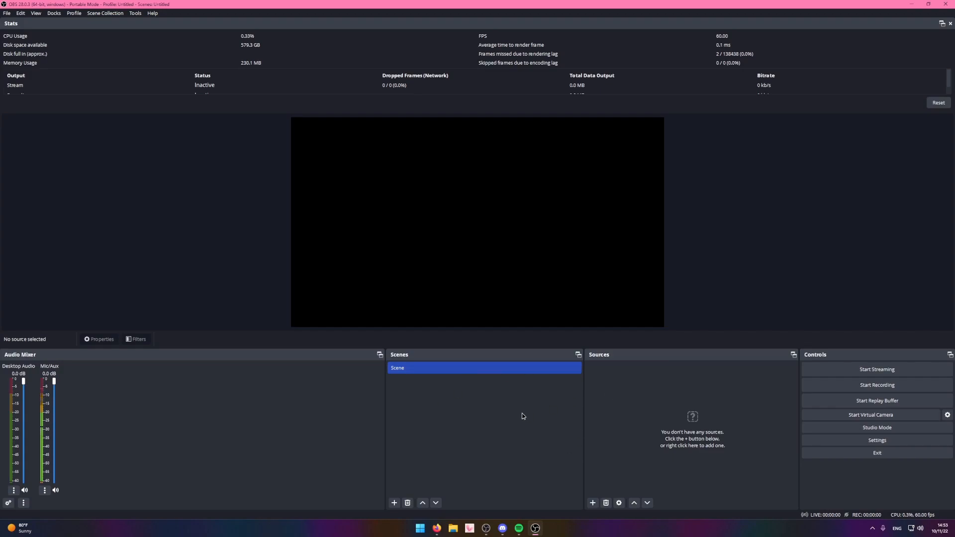
Rename the existing scene as Game.
double_click(397, 369)
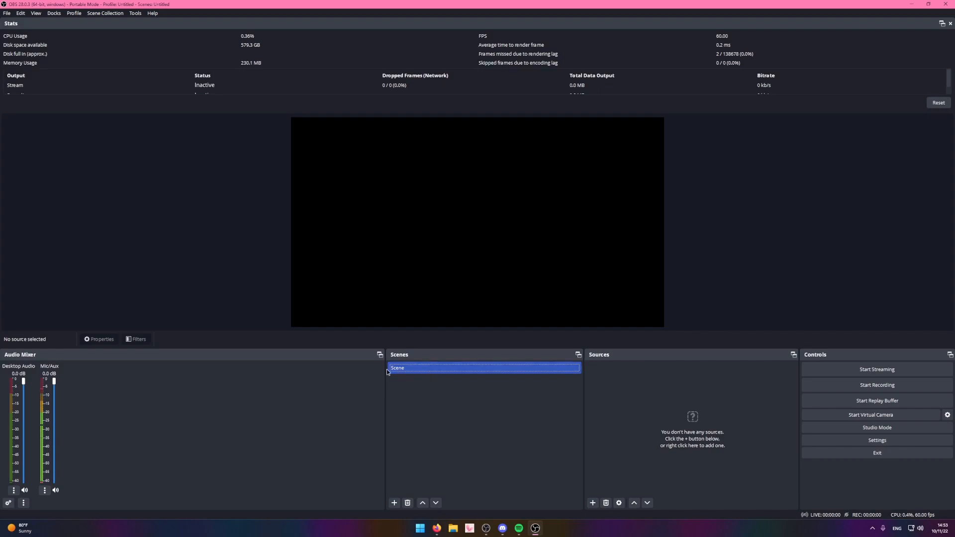
right_click(410, 372)
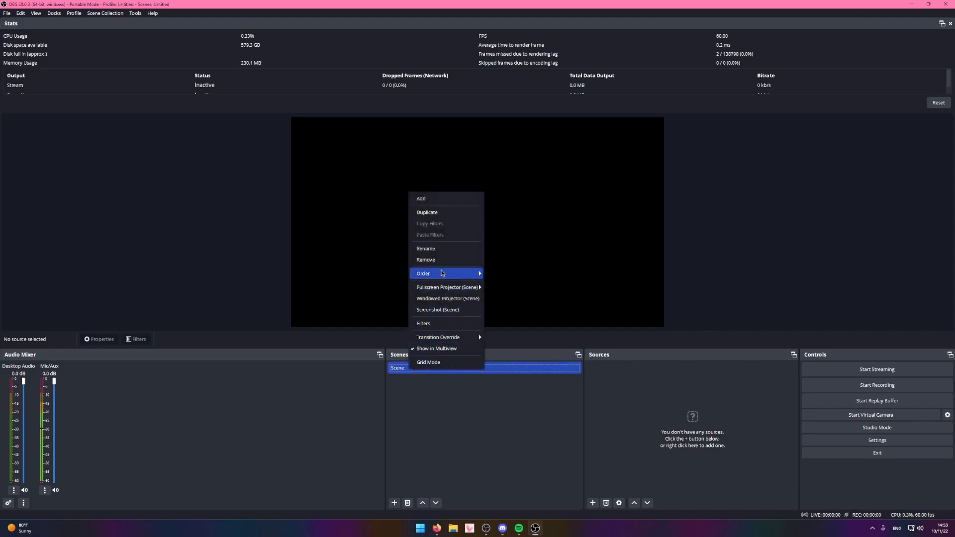
click(436, 363)
right_click(435, 364)
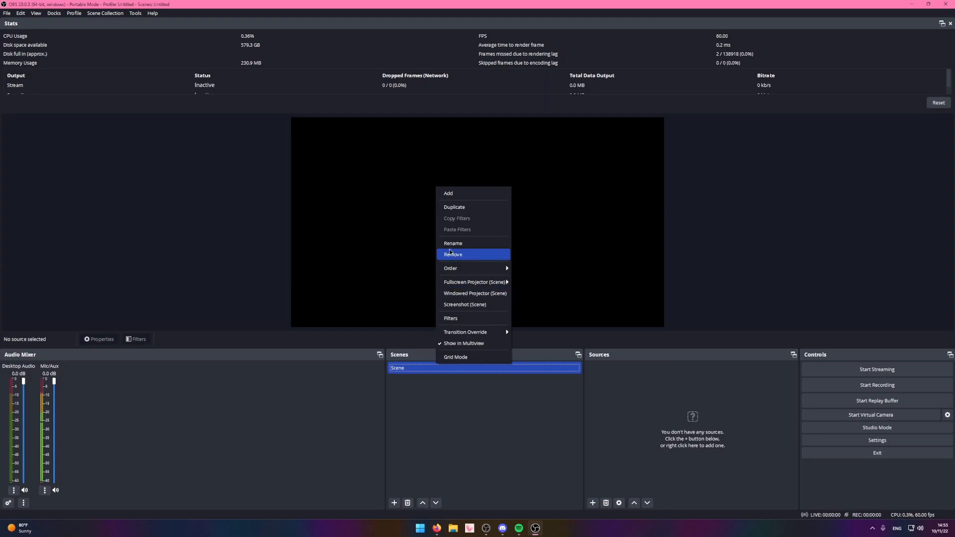
click(450, 244)
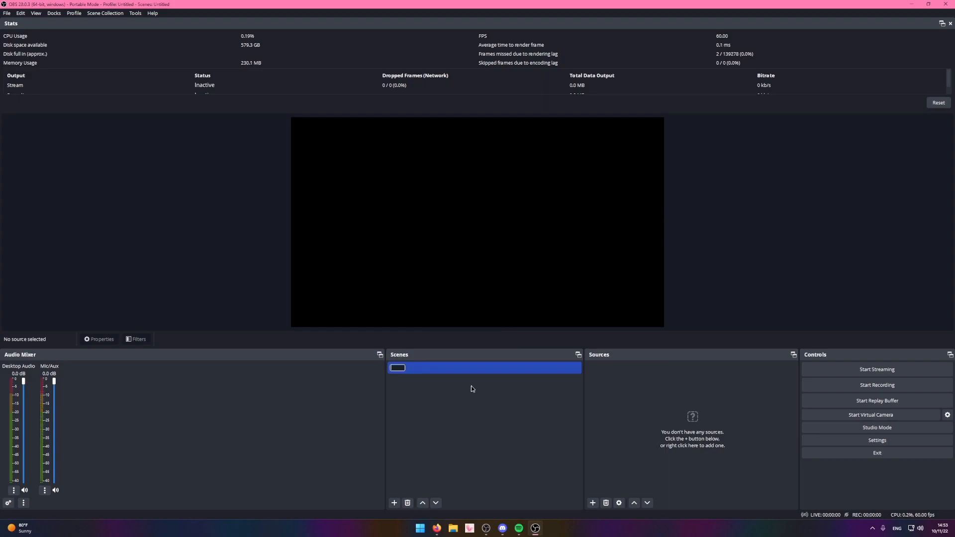
text(Game)
key(Return)
Add a new Display Capture source to the Game scene, capturing Display 1: 2560x1440 (Primary Monitor).
right_click(616, 409)
mouse_move(626, 420)
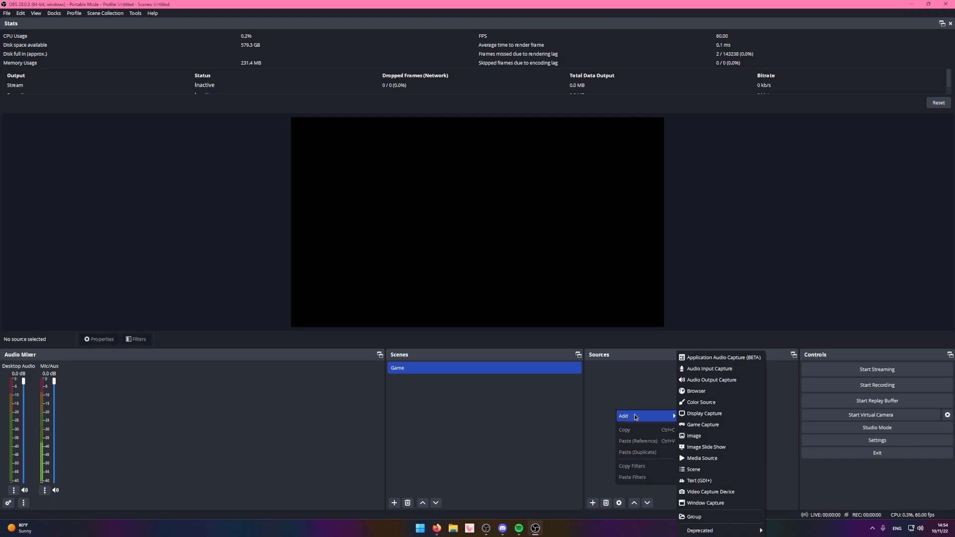
click(685, 417)
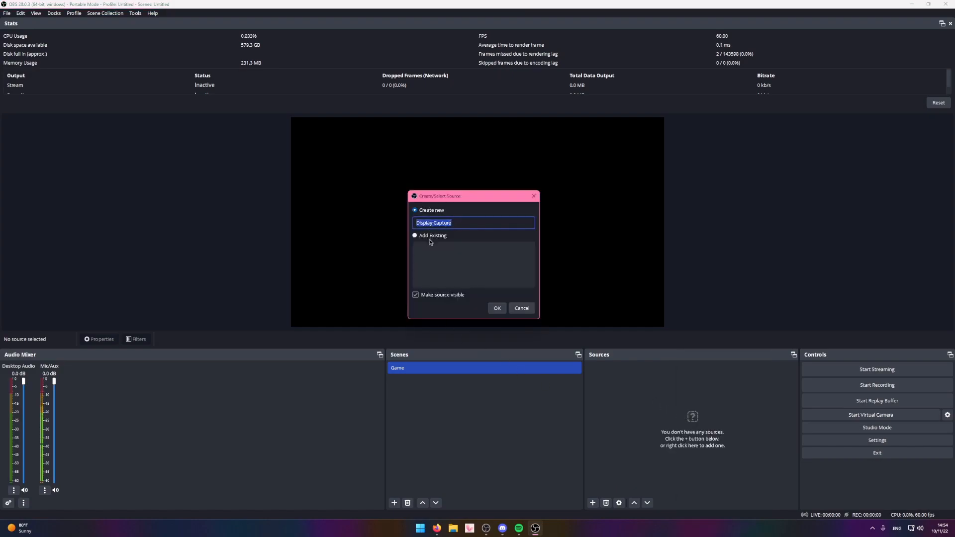
click(496, 308)
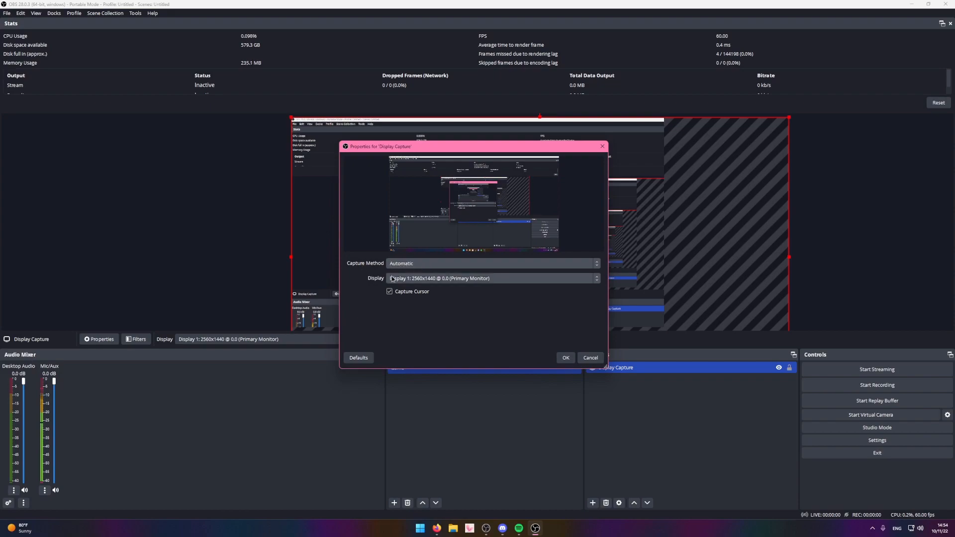
click(413, 280)
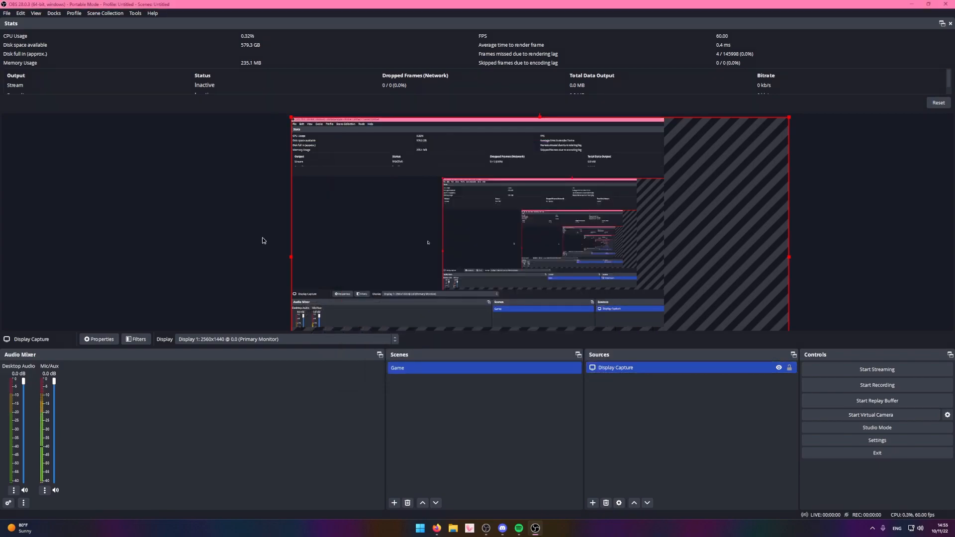
click(263, 239)
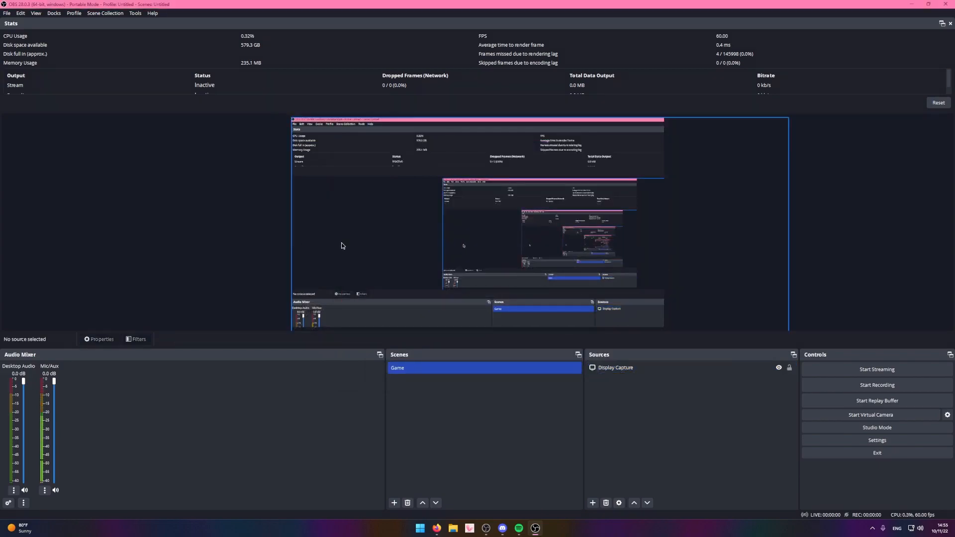
Fit the Display Capture source to the screen so it fills the canvas, and deselect it.
click(557, 264)
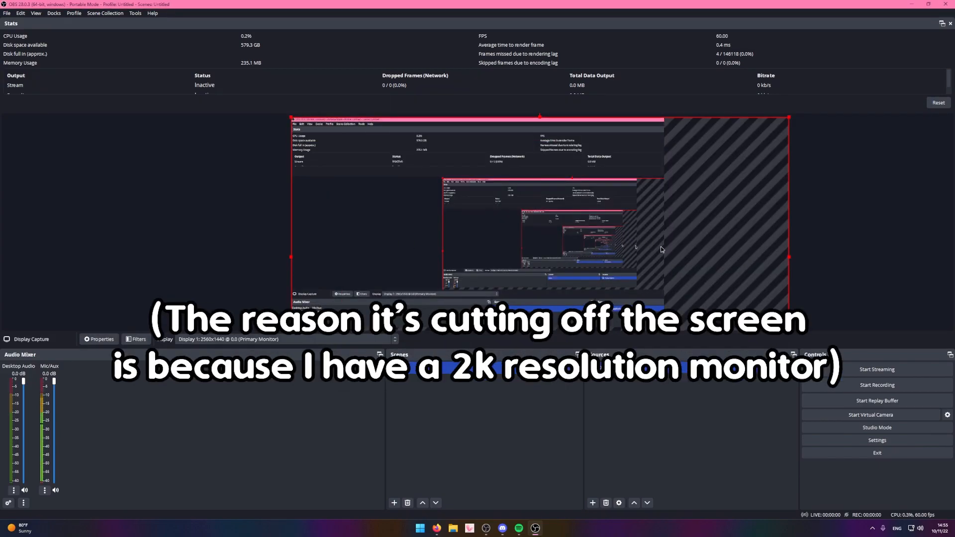
right_click(434, 258)
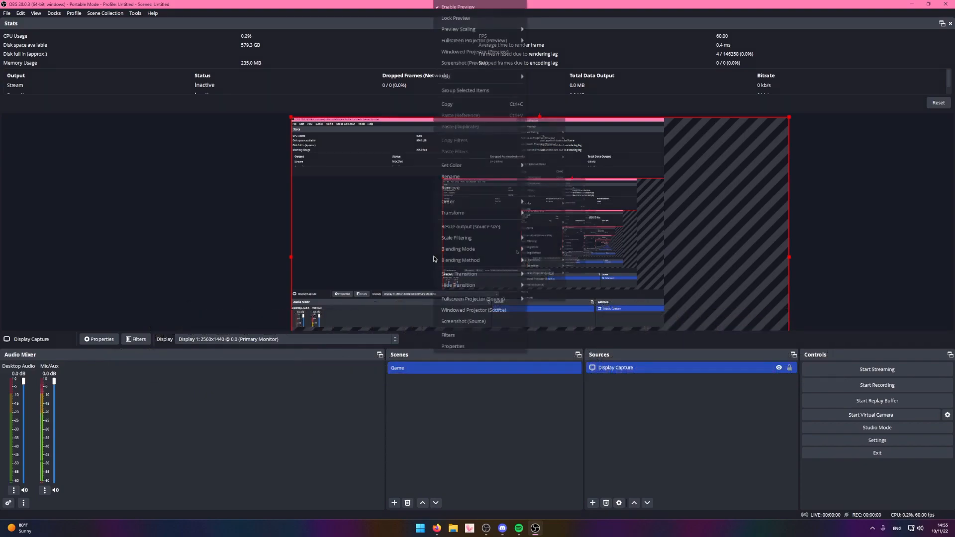
right_click(614, 370)
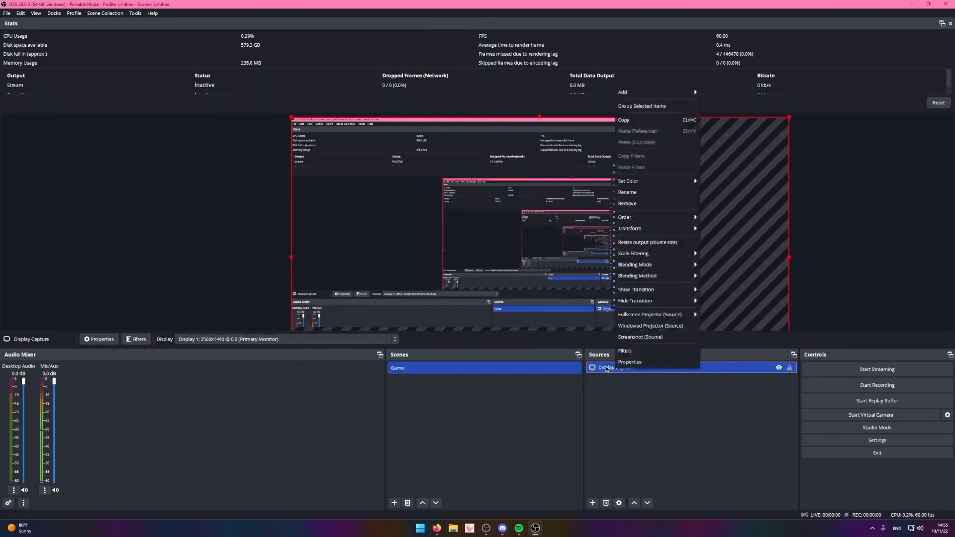
mouse_move(633, 230)
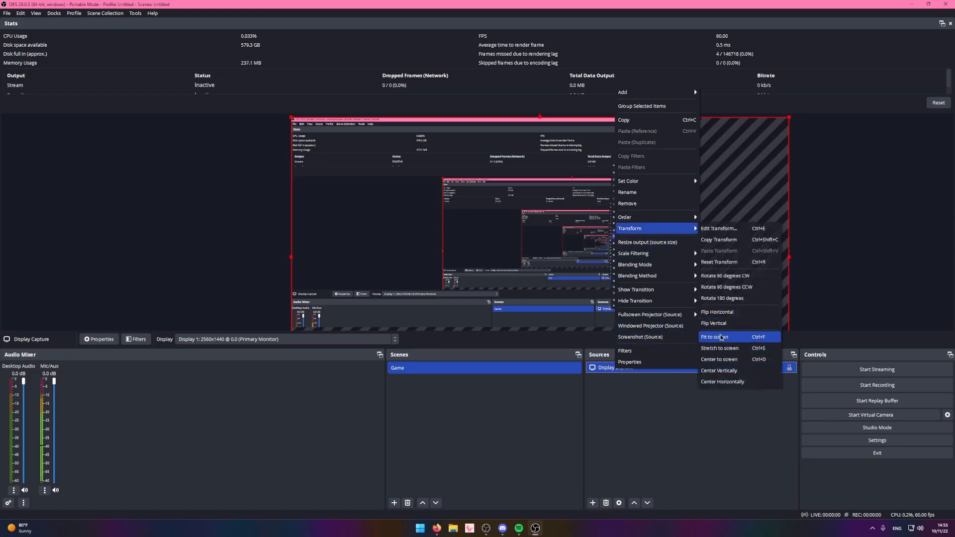
click(720, 338)
click(398, 195)
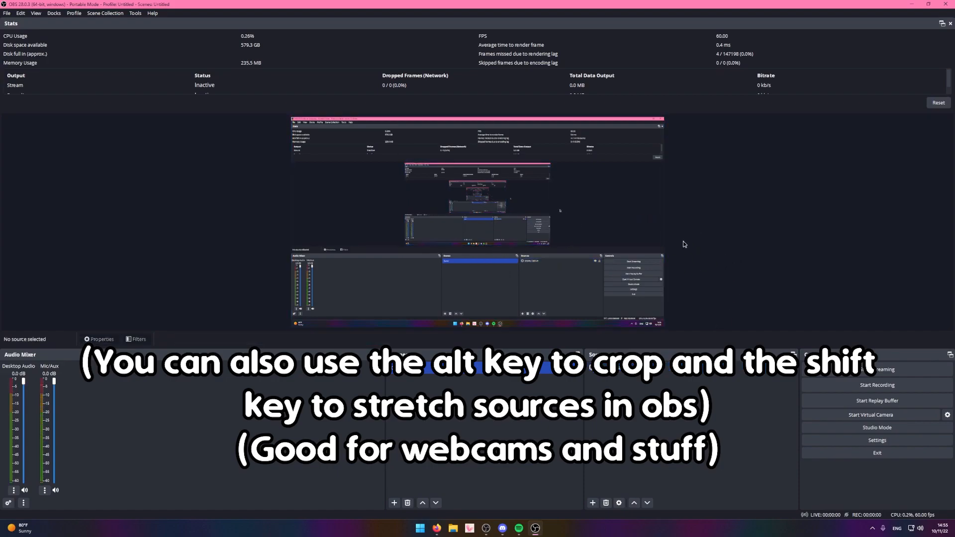
Restore the OBS window to its smaller size to check the desktop capture, and maximize it again.
click(927, 8)
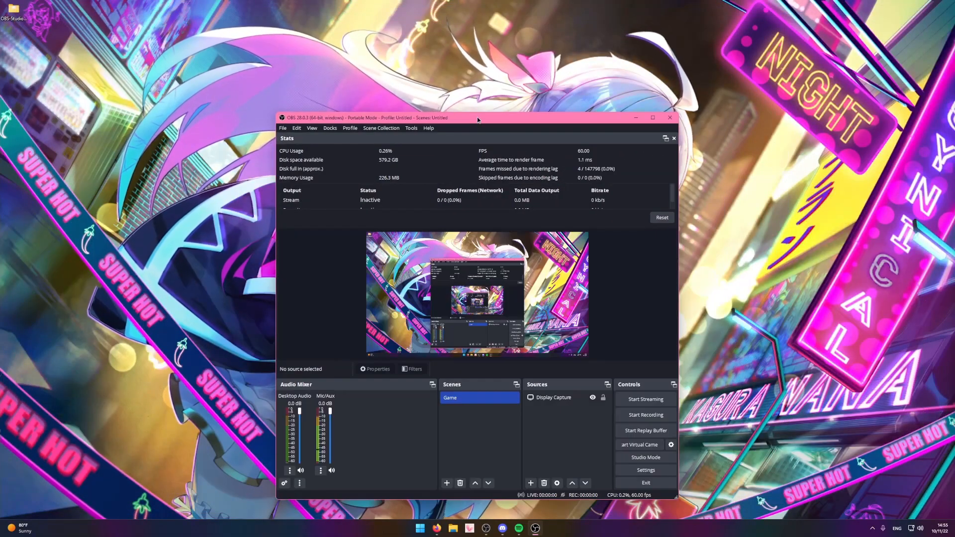
double_click(448, 114)
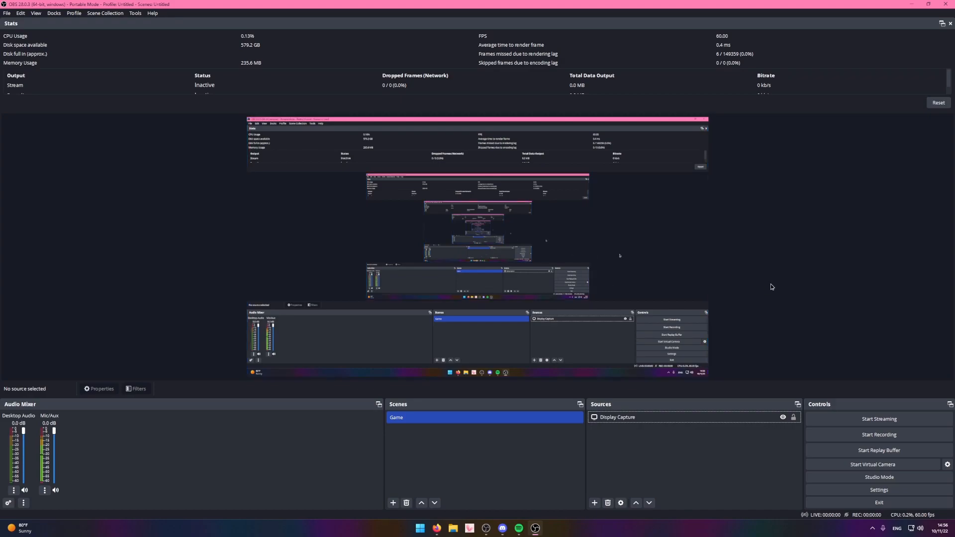
Lock the Display Capture source in the Game scene and hide it from the canvas.
click(798, 417)
click(793, 418)
drag(564, 279, 465, 265)
click(793, 418)
click(726, 286)
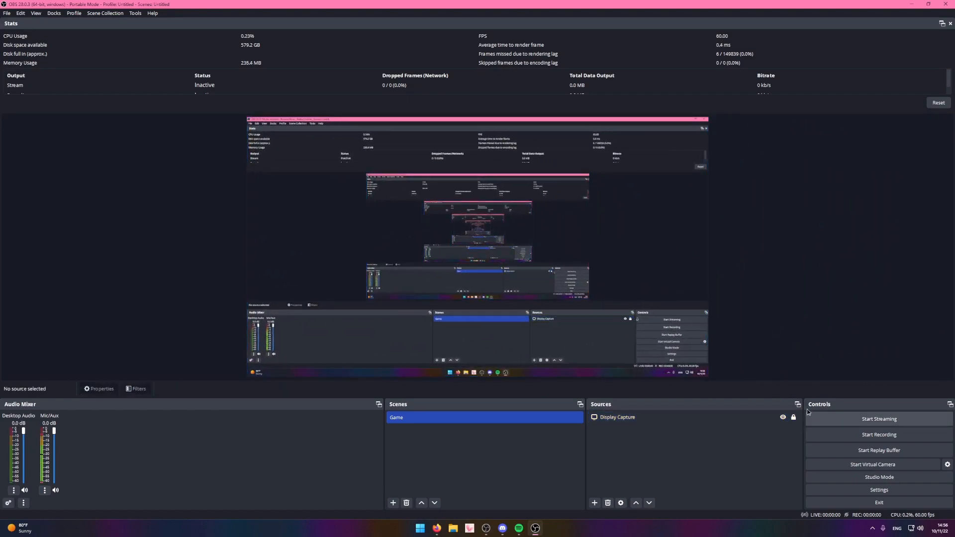
click(784, 420)
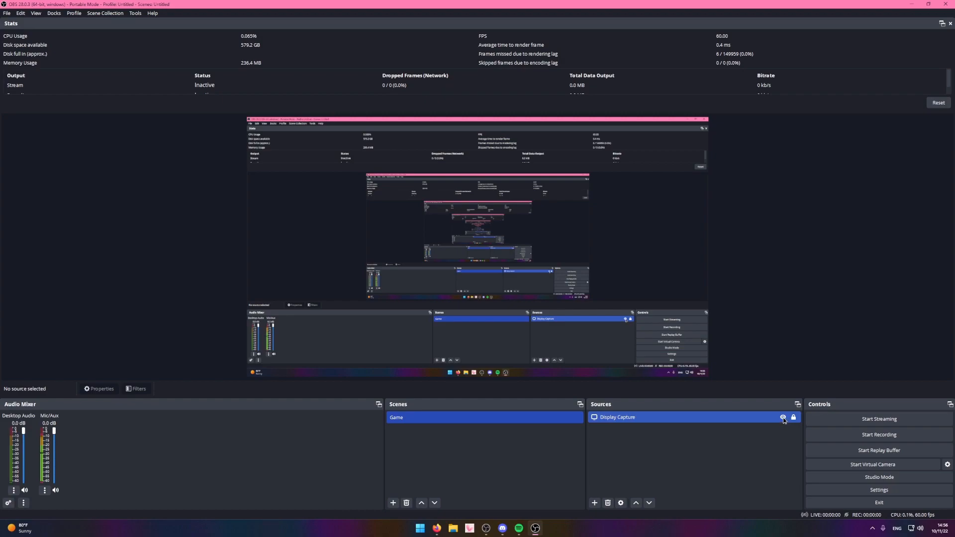
click(783, 418)
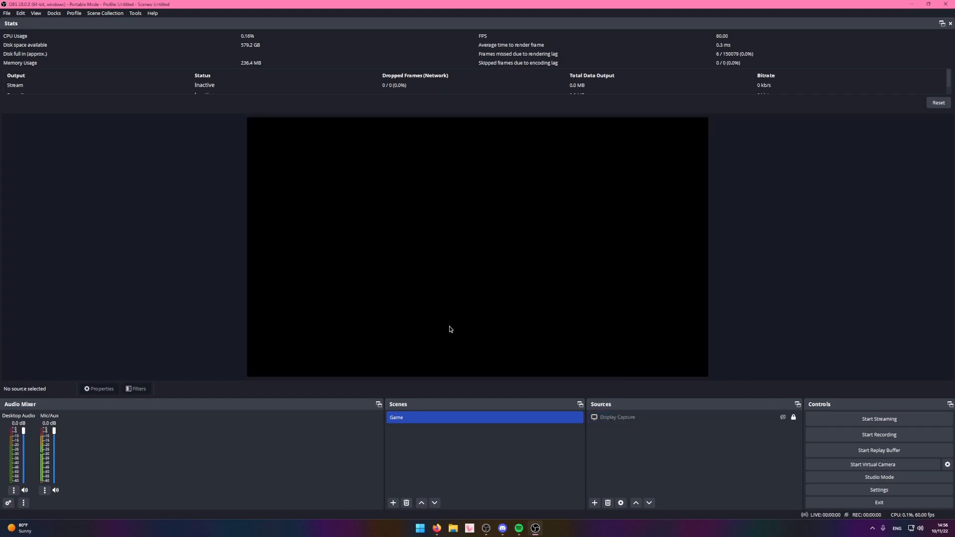
Add a new Game Capture source to the Game scene, set to capture any fullscreen application, and deselect it.
drag(199, 163, 701, 346)
right_click(616, 446)
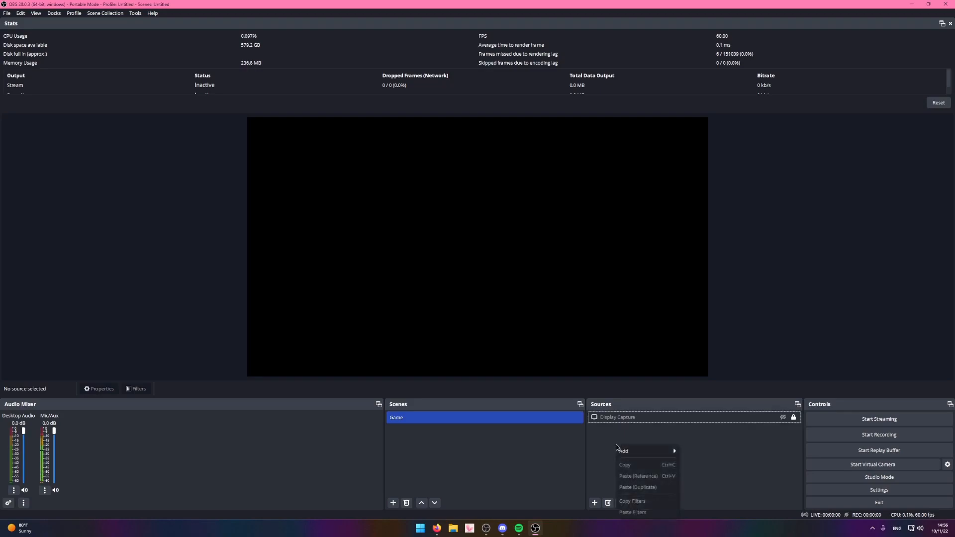
mouse_move(629, 451)
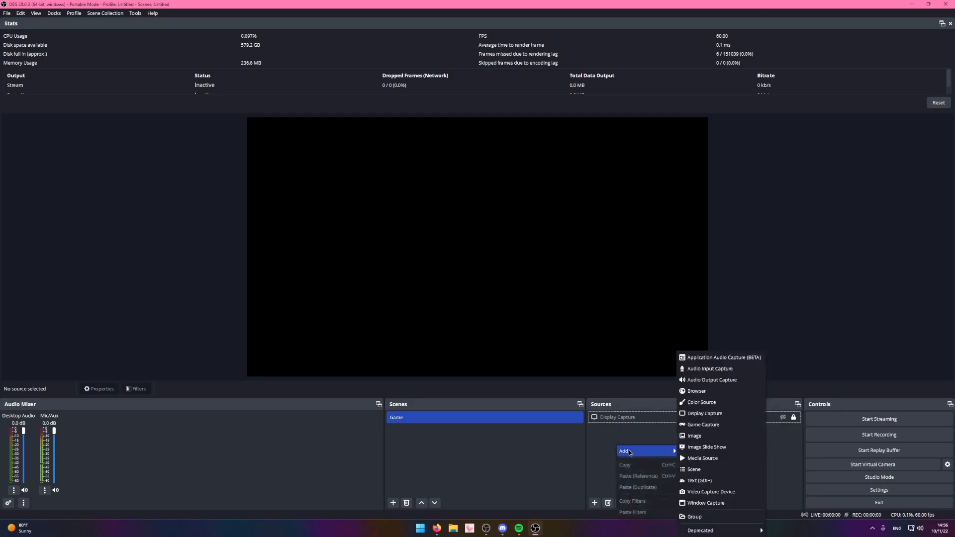
click(716, 425)
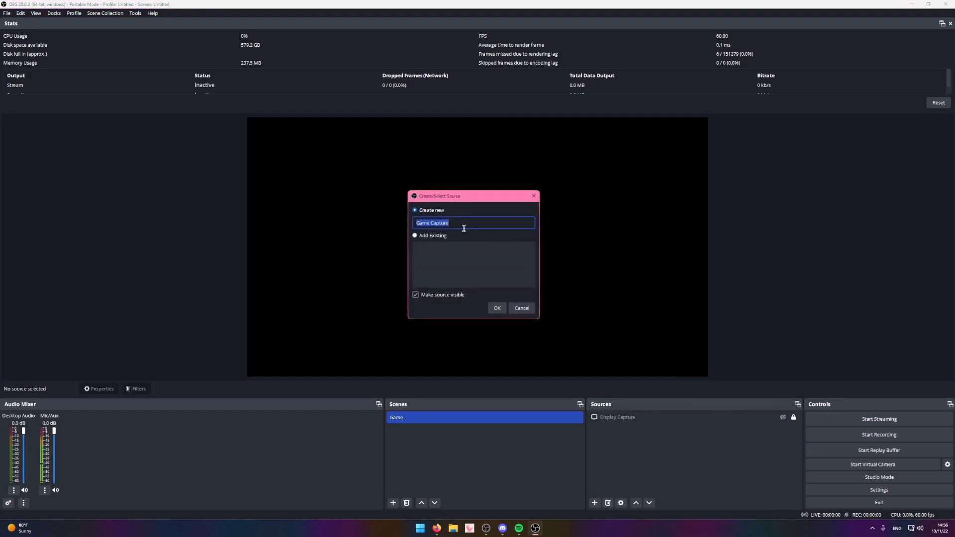
click(497, 308)
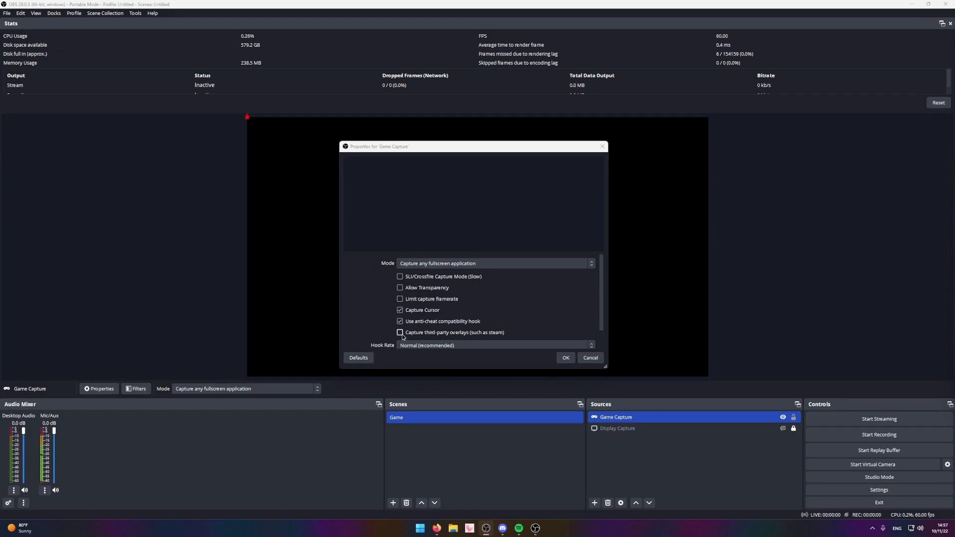
click(566, 357)
click(752, 338)
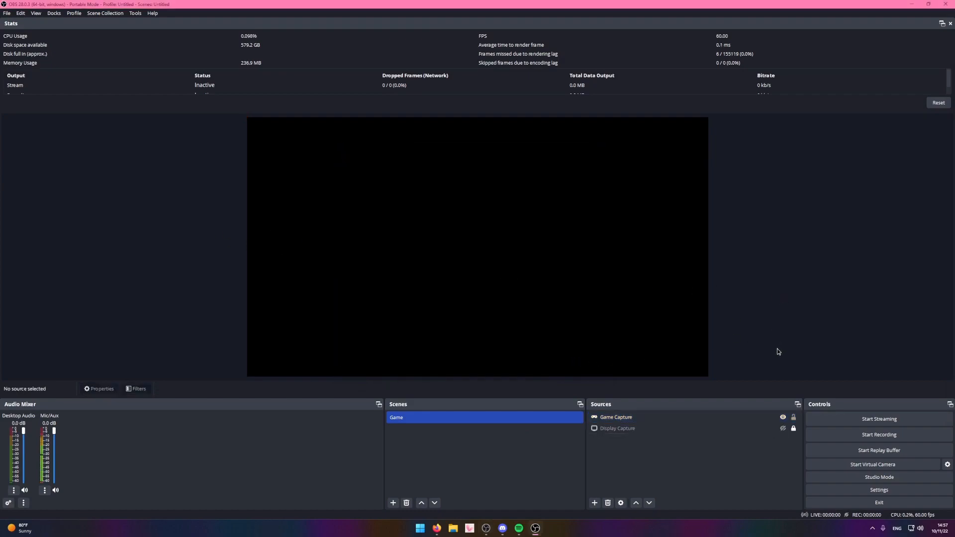
Switch to the Steam library and launch Slime Rancher 2.
key(super)
click(496, 353)
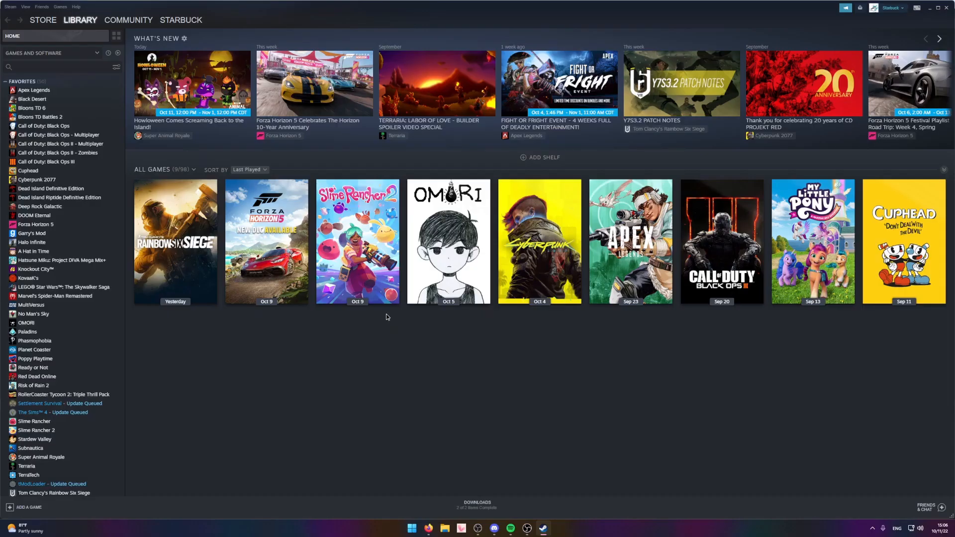
click(376, 291)
click(162, 161)
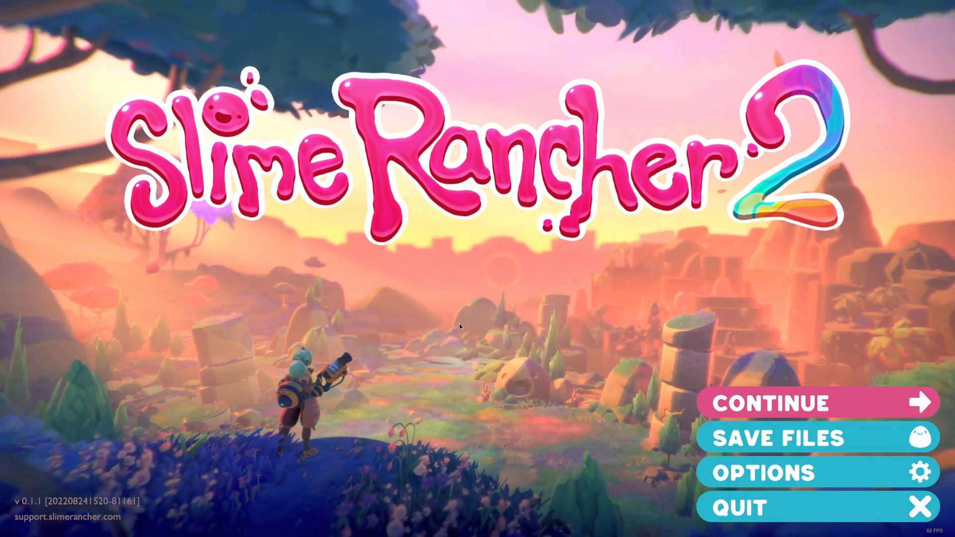
Switch back to OBS, fit the Game Capture source to the screen, and lock it.
key(super)
click(519, 528)
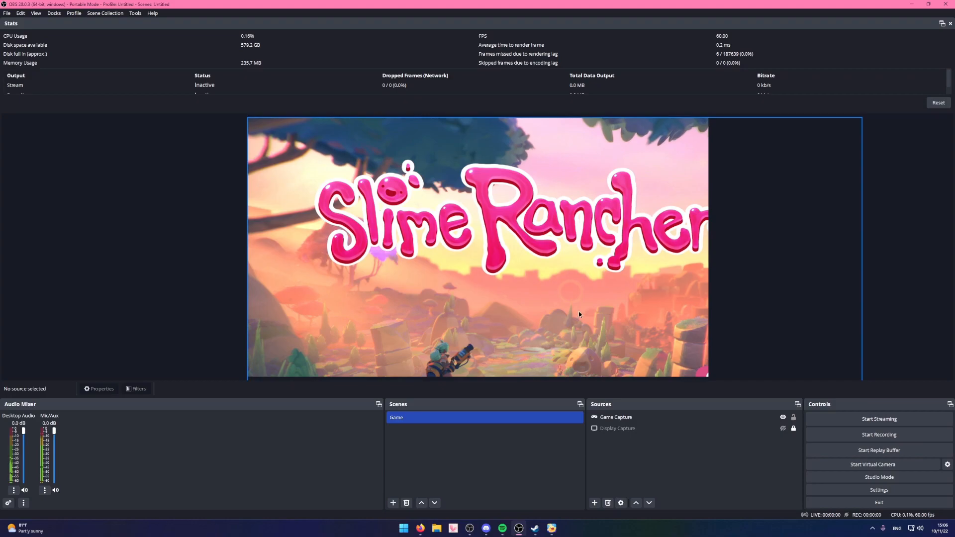
right_click(637, 416)
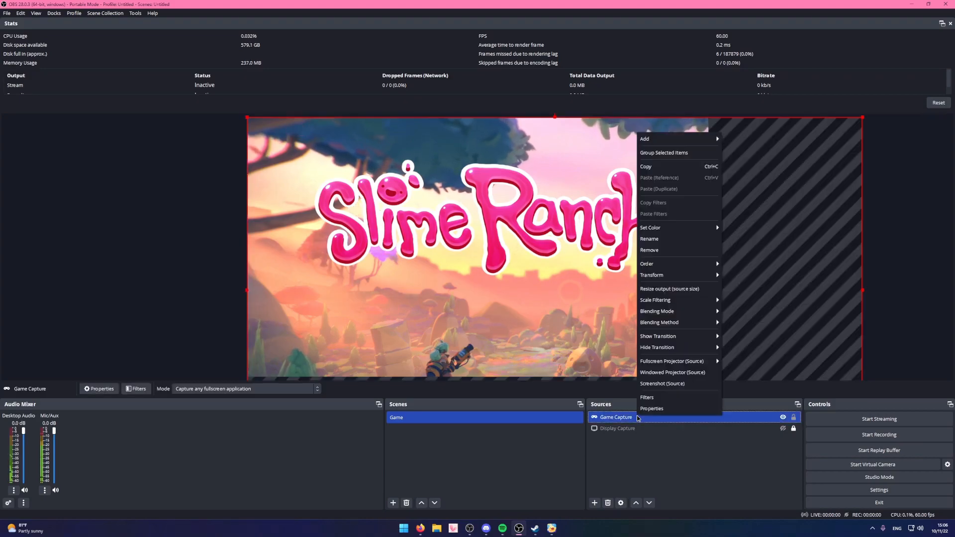
mouse_move(663, 276)
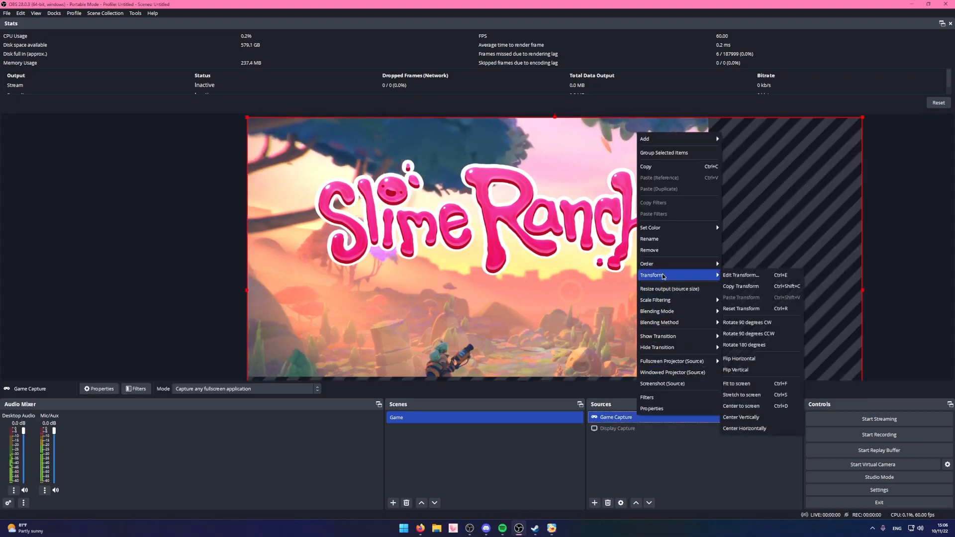
click(740, 385)
click(776, 338)
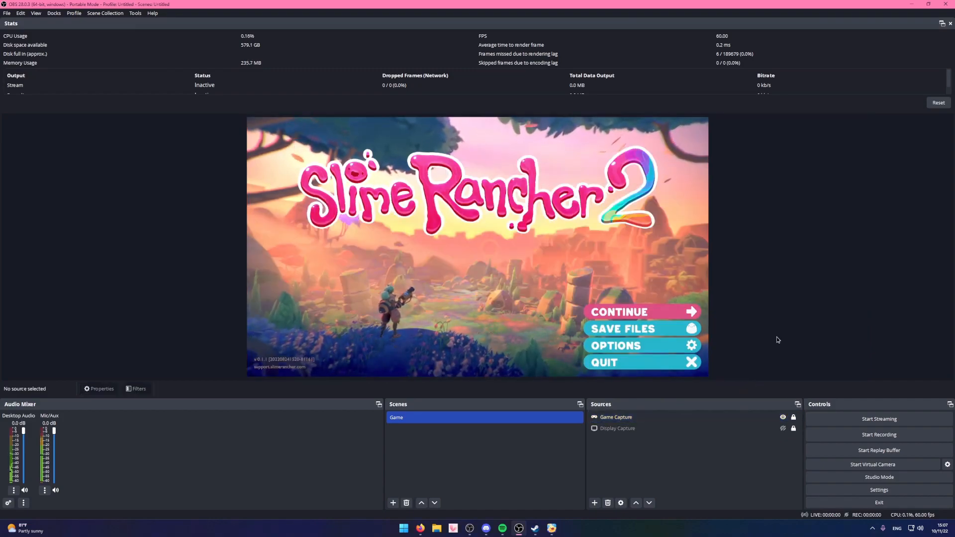
Show the Display Capture source and hide the Game Capture source to compare the two captures.
click(790, 429)
click(783, 429)
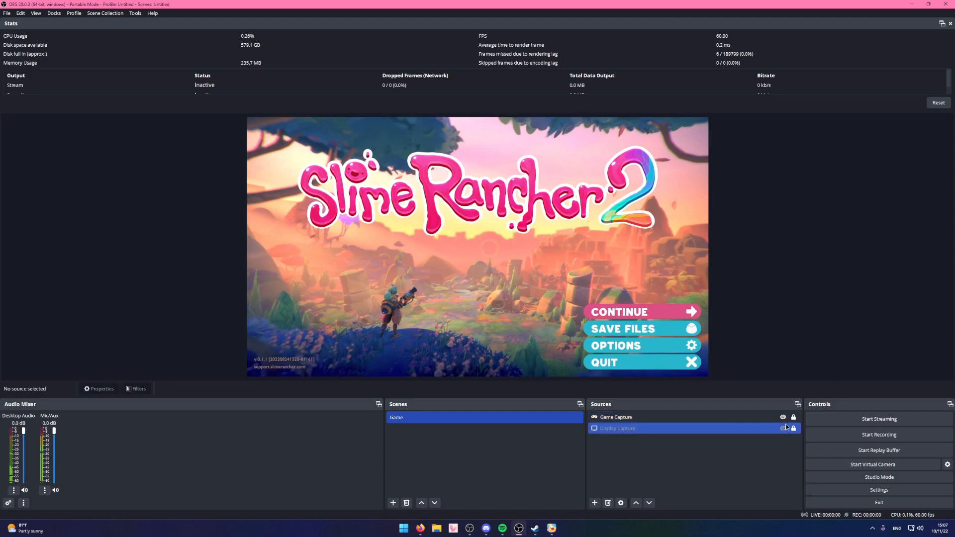
click(783, 417)
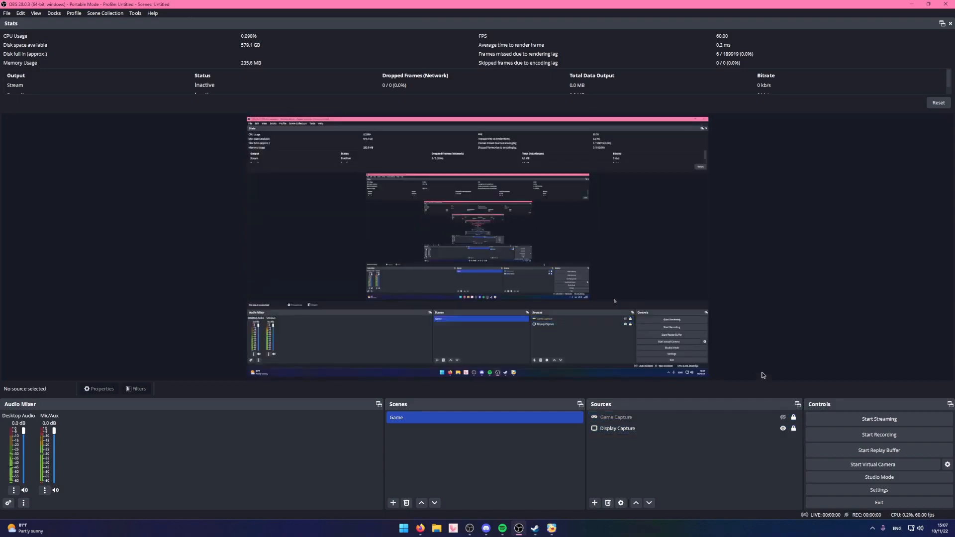
click(788, 447)
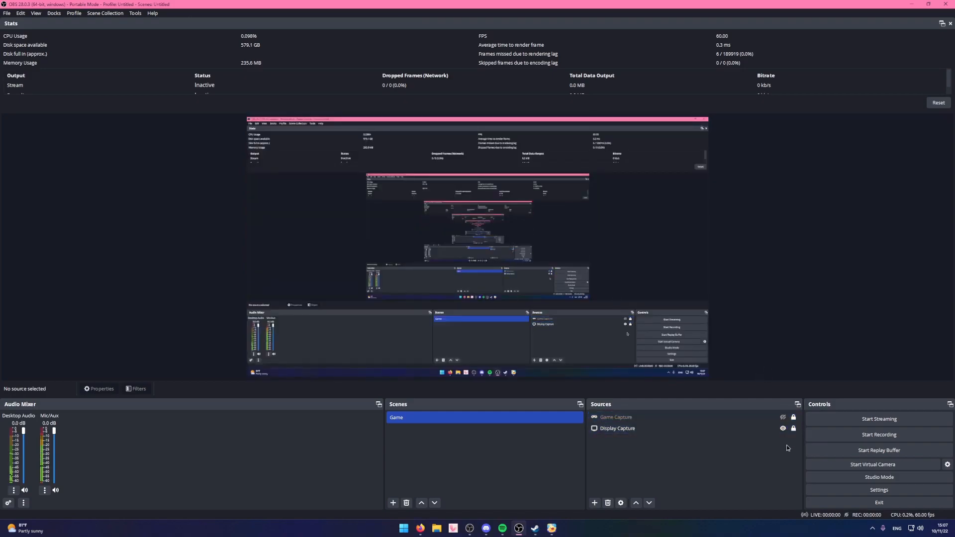
Switch between Slime Rancher 2, Steam and OBS to check what the preview captures with both sources enabled.
click(547, 528)
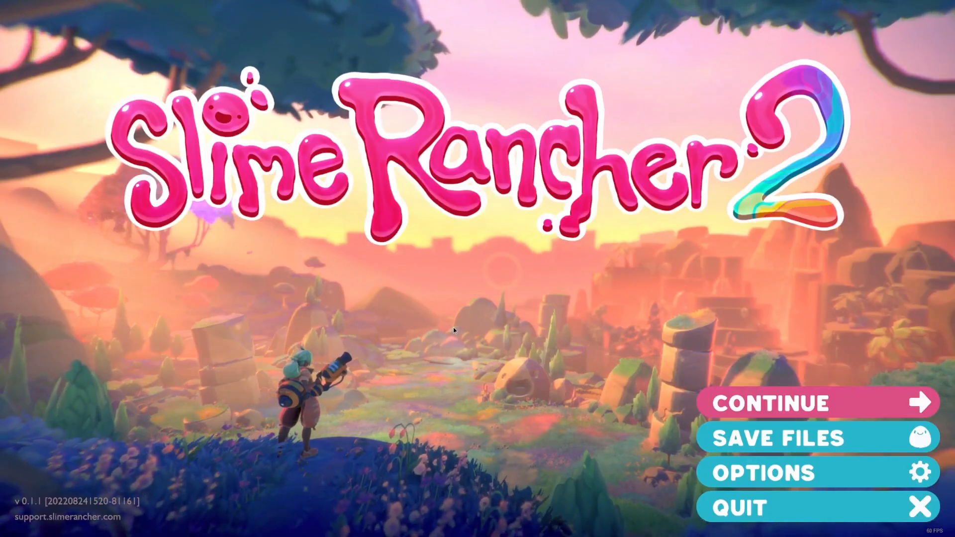
key(super)
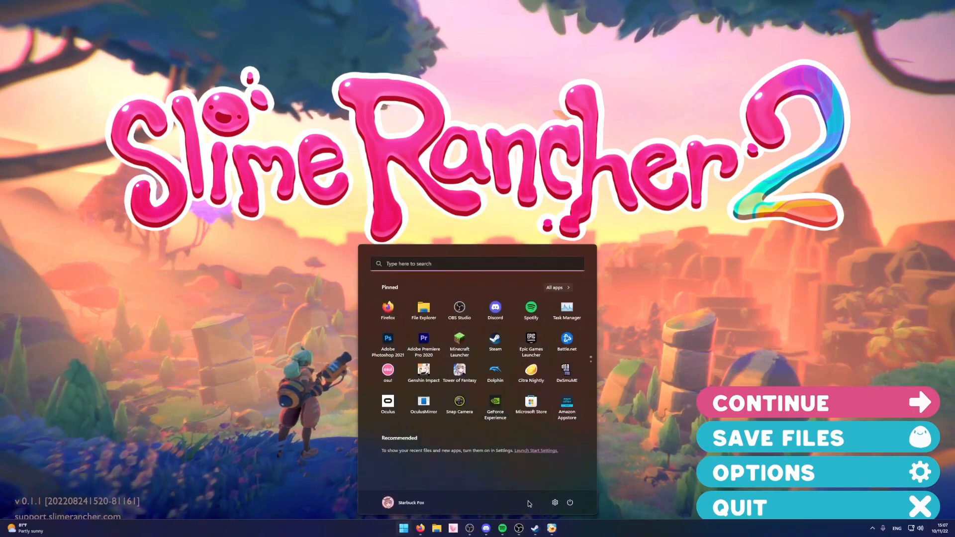
mouse_move(421, 530)
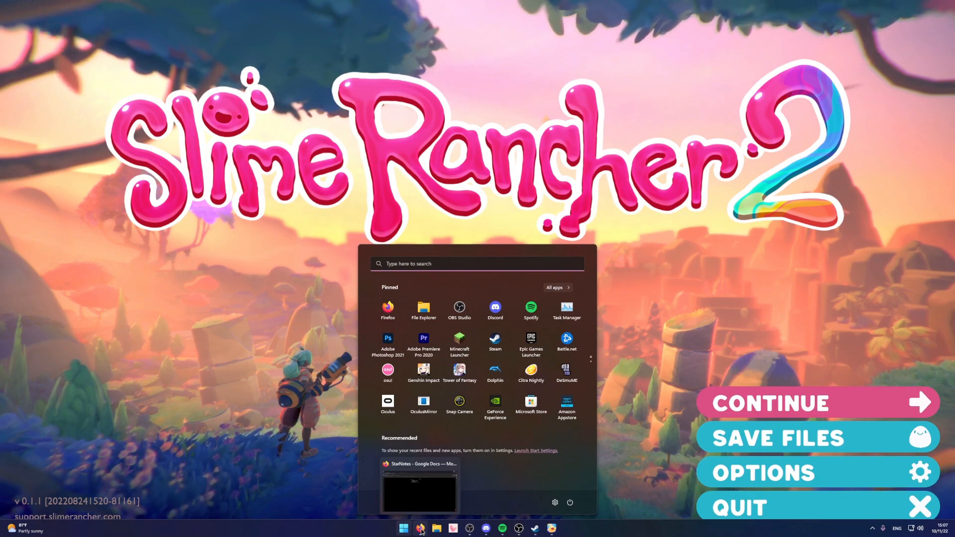
click(536, 530)
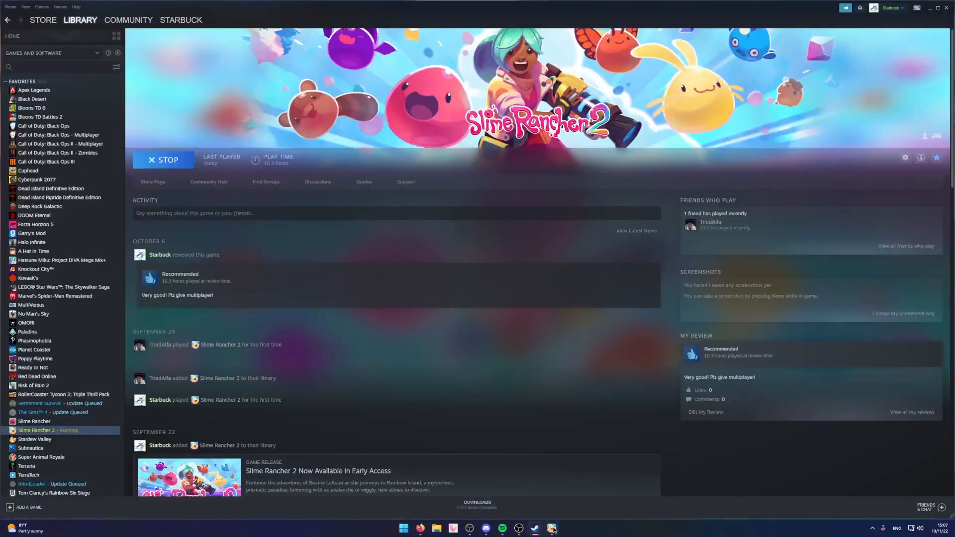
click(520, 528)
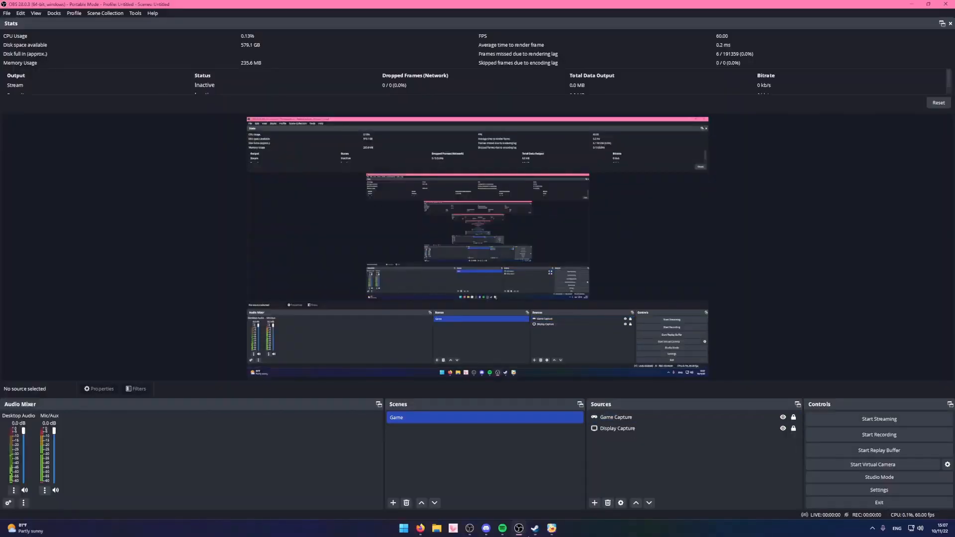
click(551, 530)
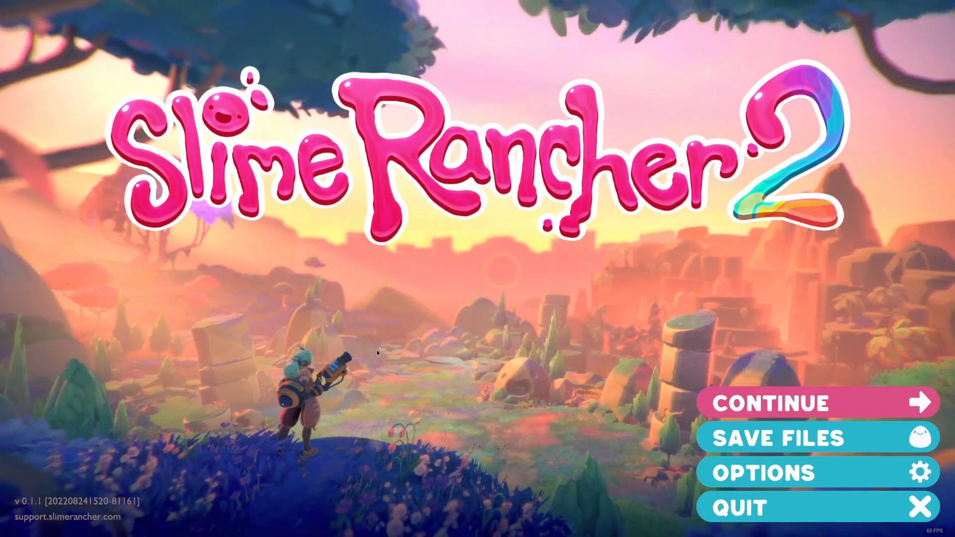
key(super)
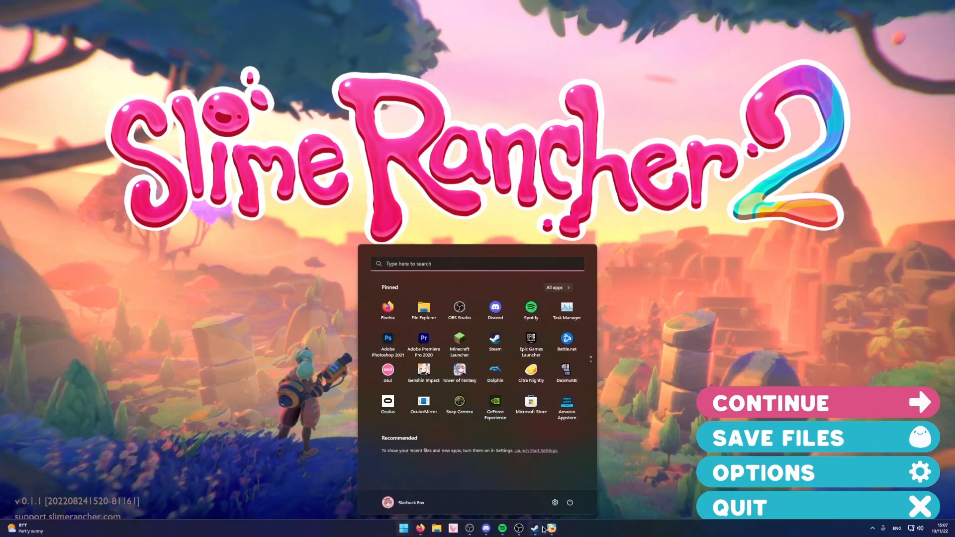
click(519, 528)
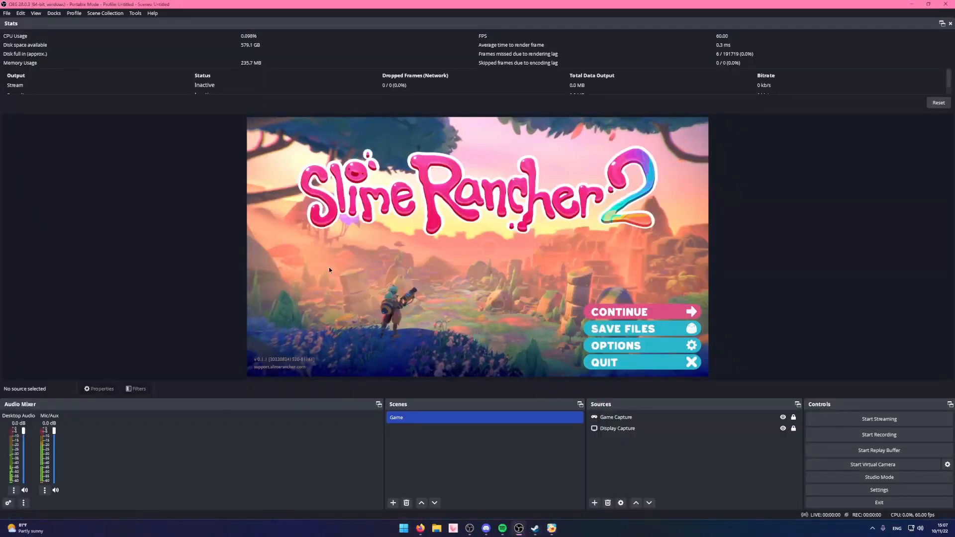
drag(158, 194, 797, 276)
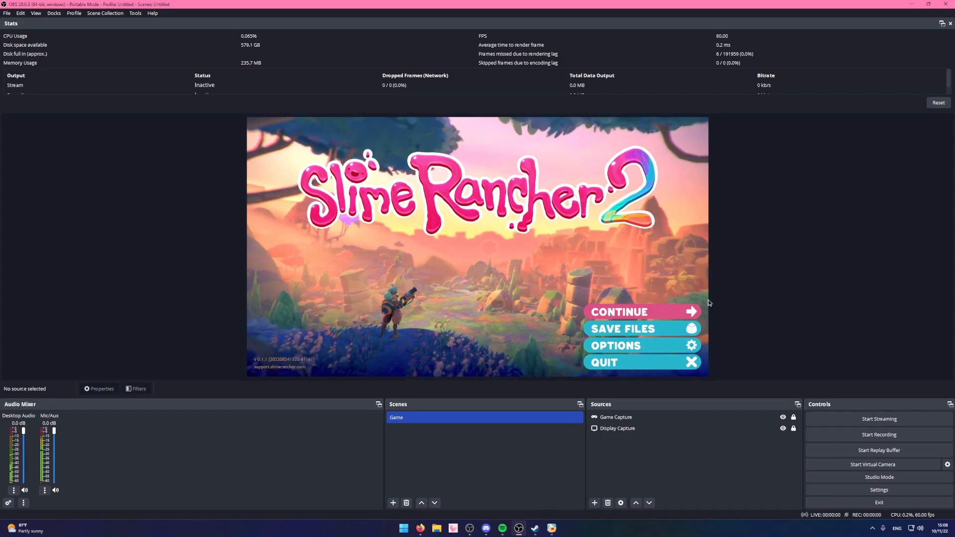
drag(751, 293, 85, 196)
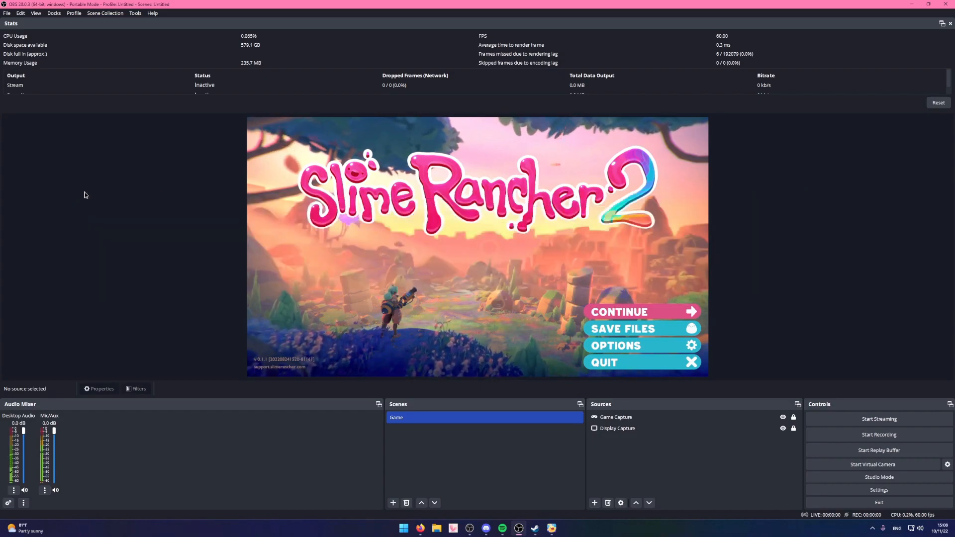
drag(168, 172, 823, 267)
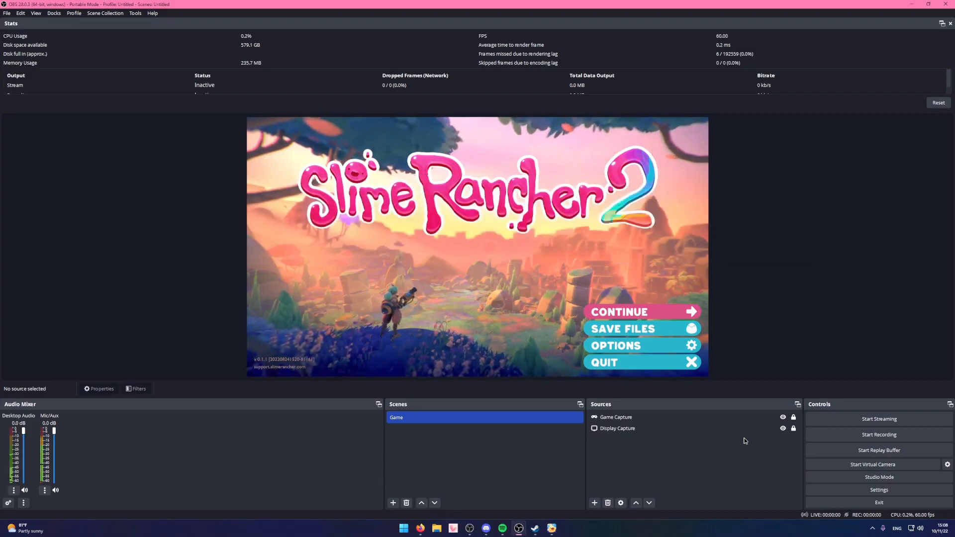
click(692, 431)
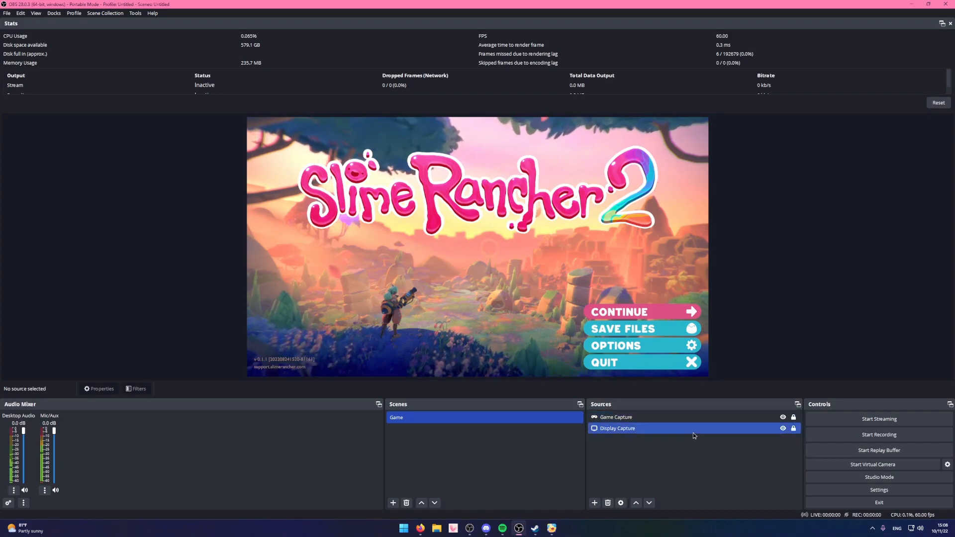
click(691, 439)
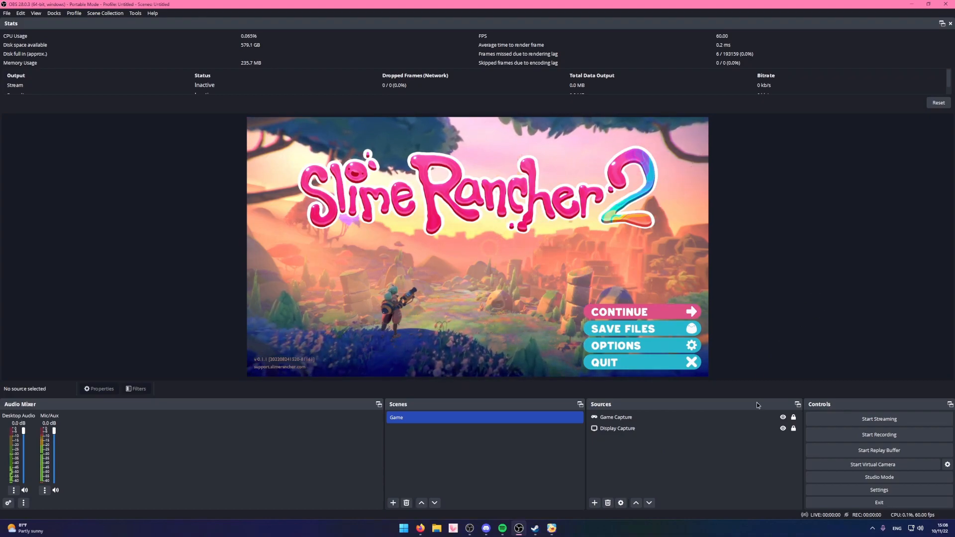
Switch to Slime Rancher 2, quit the game, and return to OBS.
click(558, 527)
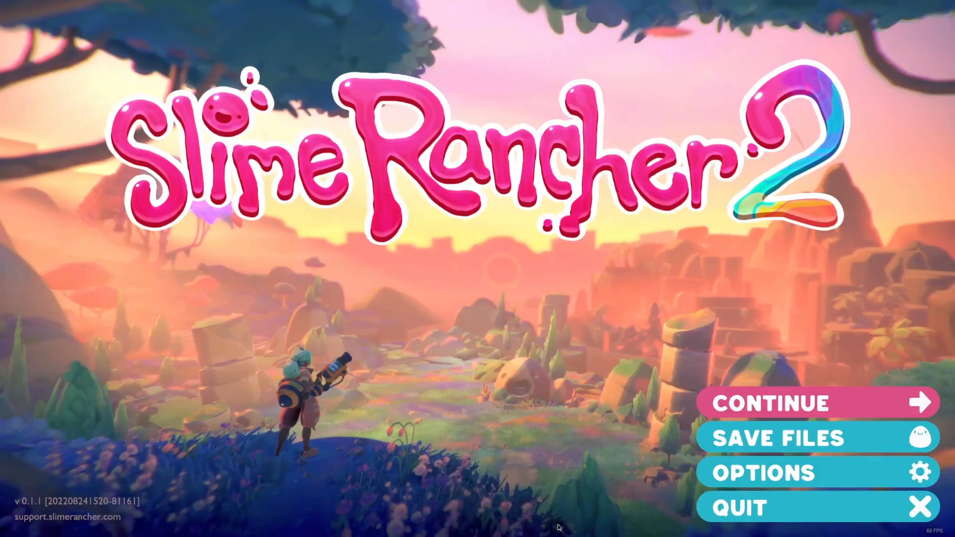
click(805, 506)
click(166, 263)
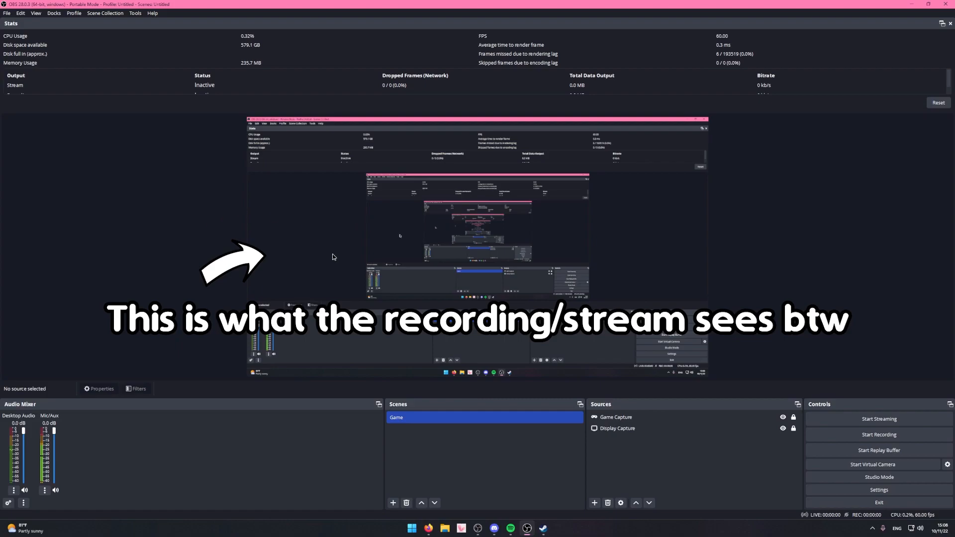
Hide the Display Capture source to check the preview with only Game Capture enabled, and show it again.
click(783, 428)
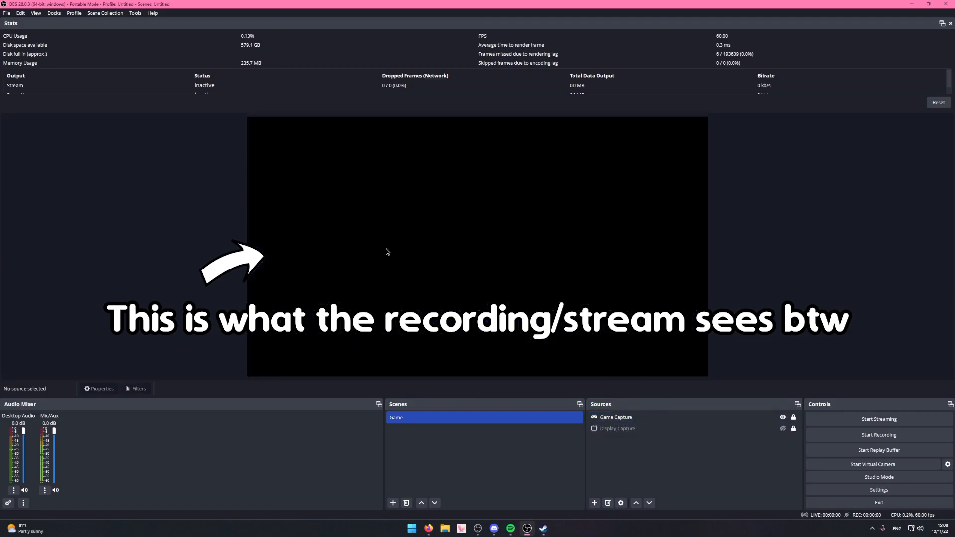
click(782, 429)
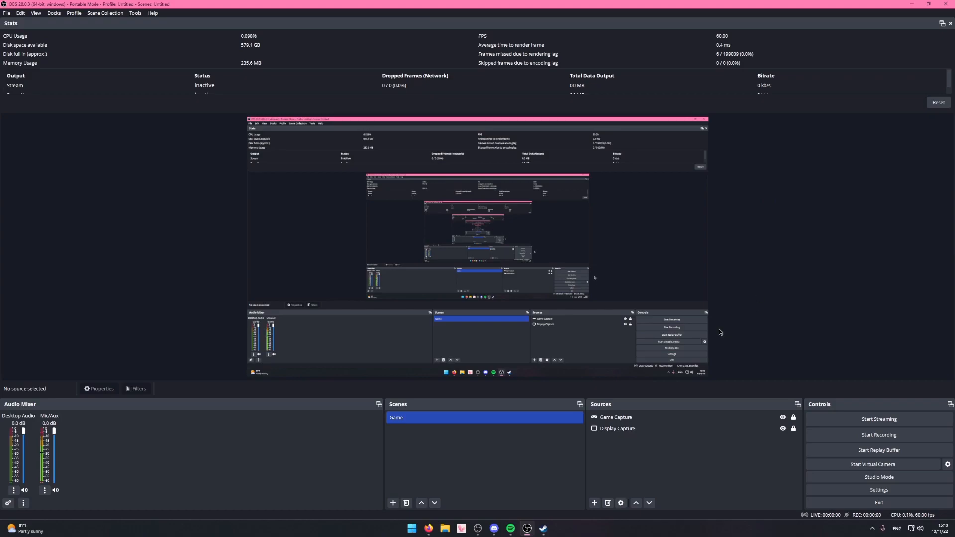
Examine the -d3d11 additional command line argument in Battle.net's game settings for Call of Duty: Warzone.
click(543, 528)
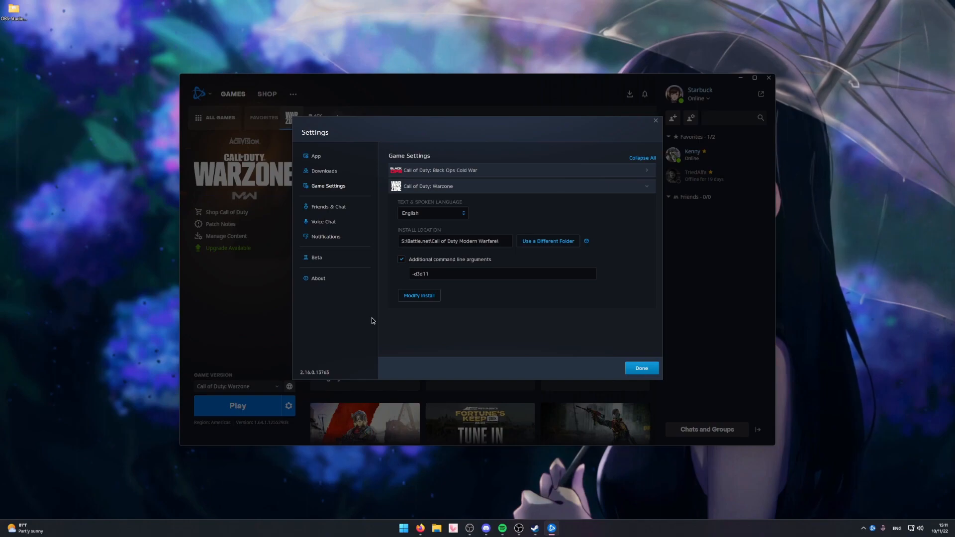
drag(431, 276, 373, 273)
drag(469, 273, 372, 275)
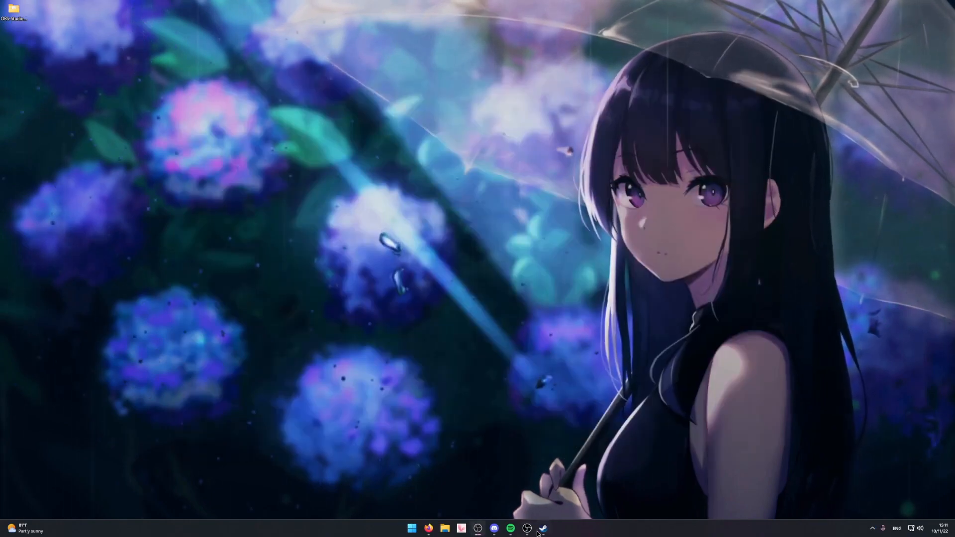
Bring up the launch options of Tom Clancy's Rainbow Six Siege in Steam, select the Vulkan version, and cancel the launch.
click(542, 528)
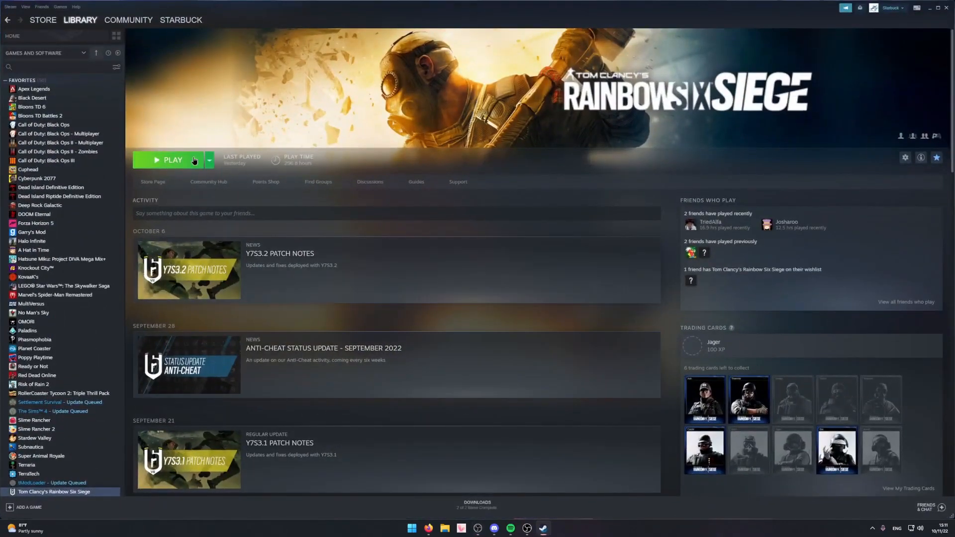
click(164, 159)
click(439, 267)
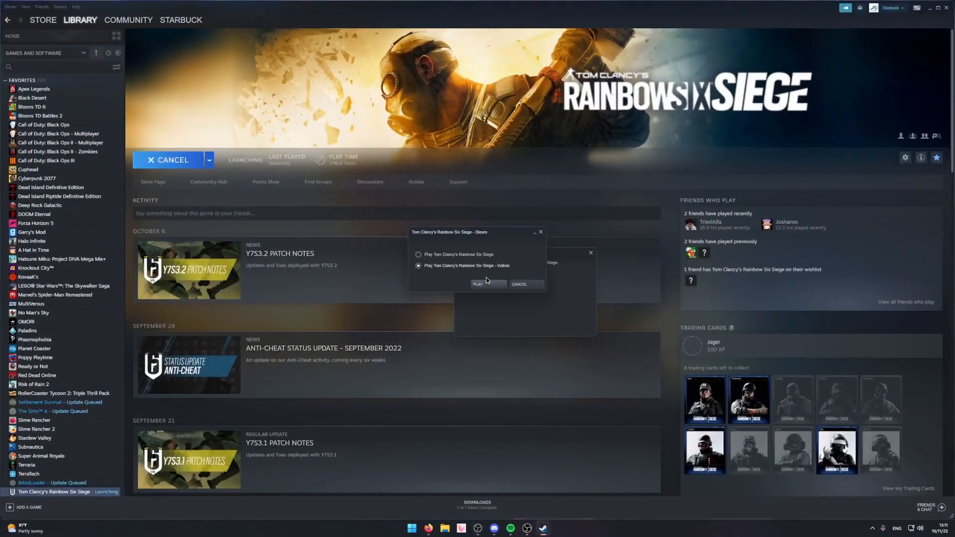
click(531, 285)
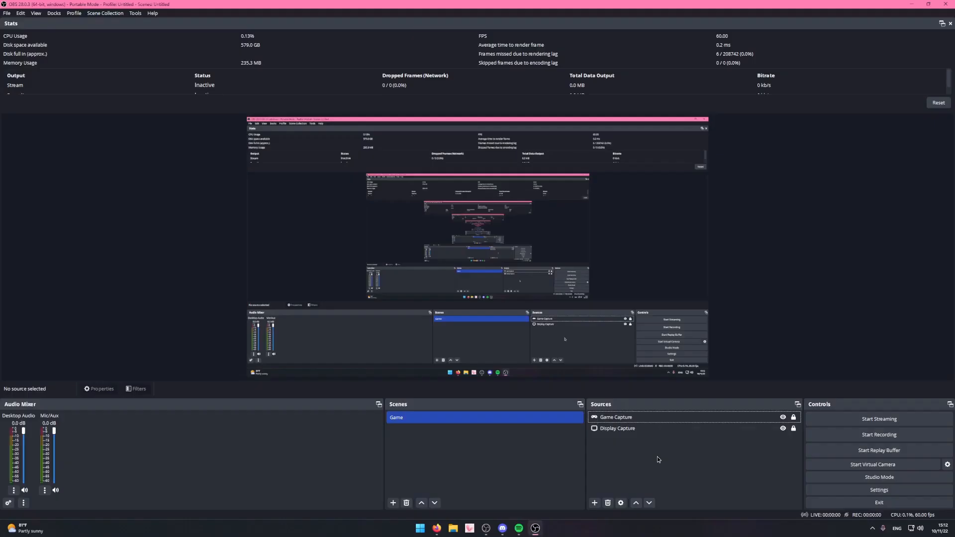
Add a new Window Capture source to the Game scene in OBS, keeping its default name and visibility.
right_click(630, 460)
mouse_move(646, 467)
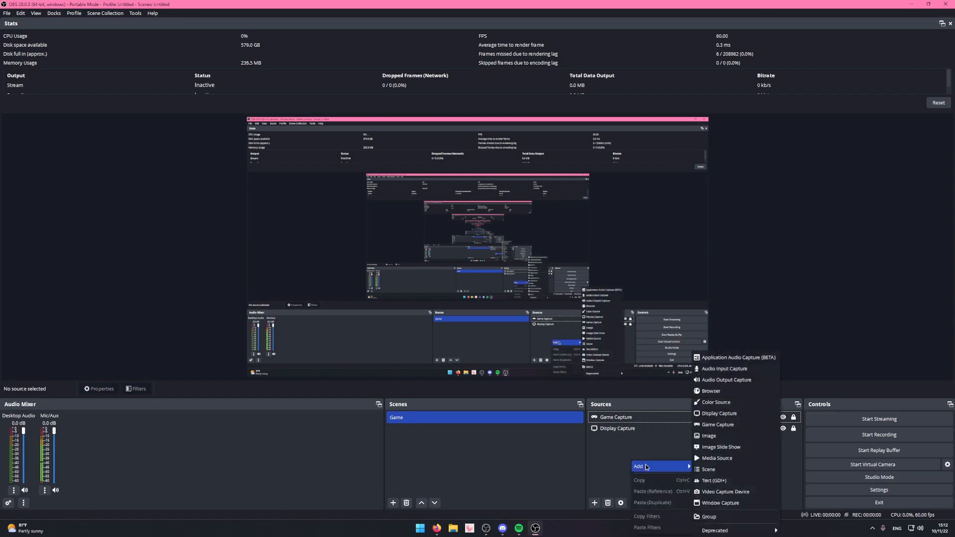
click(727, 504)
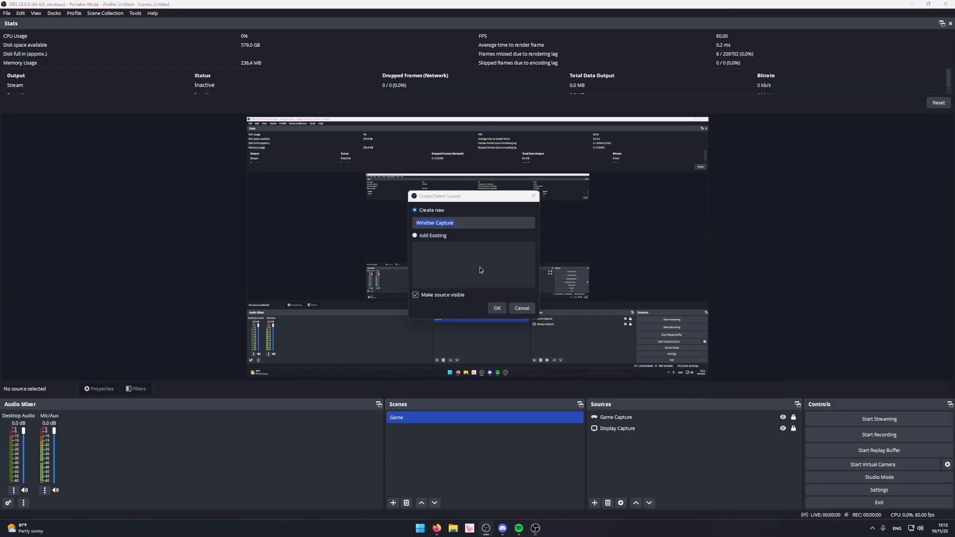
click(497, 307)
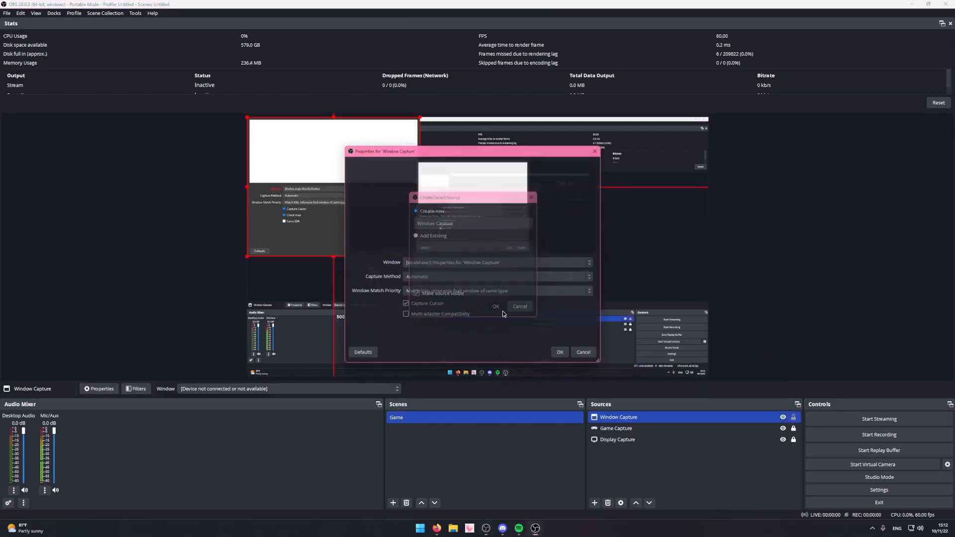
Open Firefox as the window to capture, return to OBS, and reopen the Window Capture source's properties.
click(438, 529)
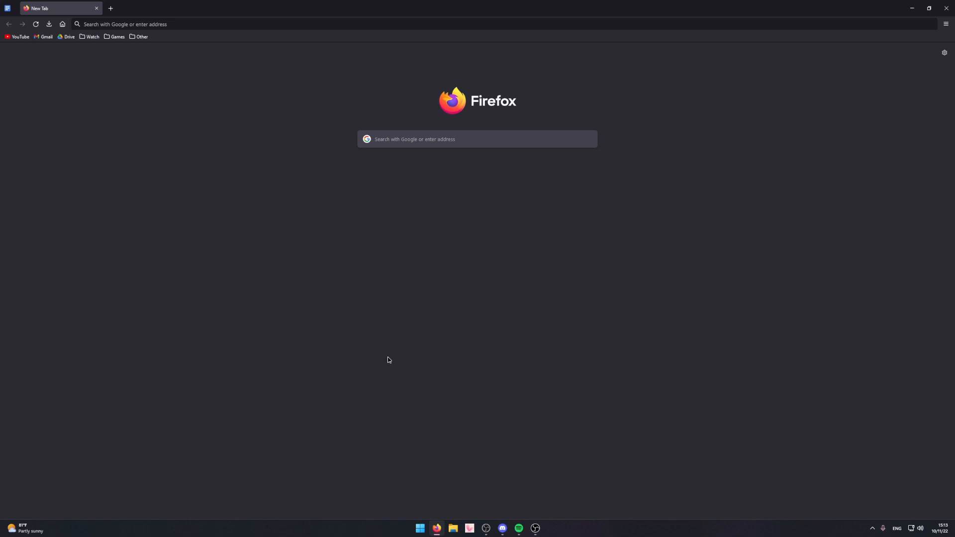
key(alt+Tab)
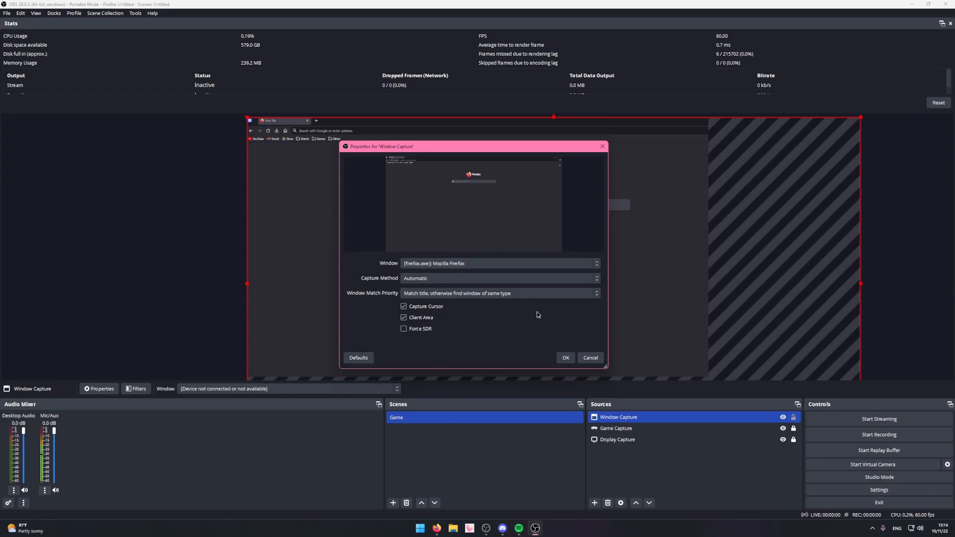
click(589, 357)
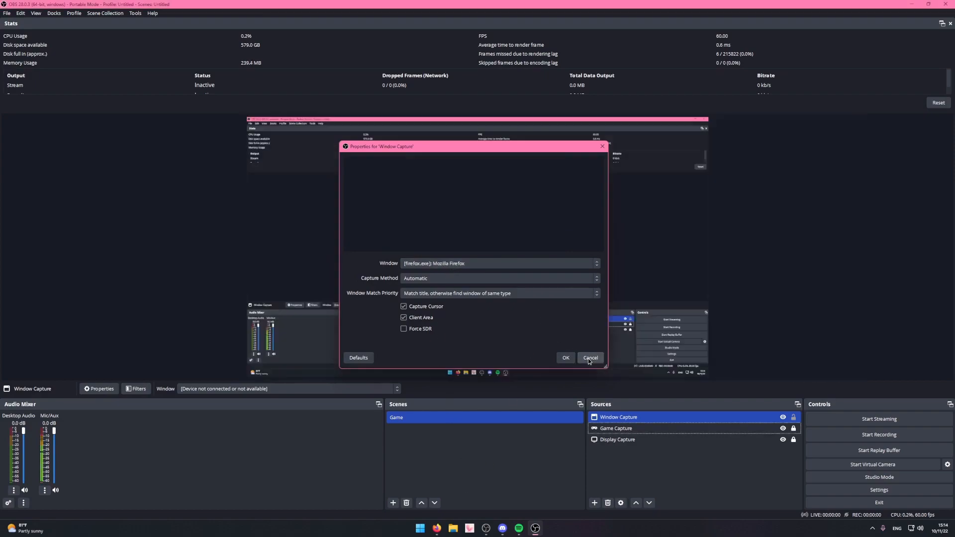
double_click(625, 418)
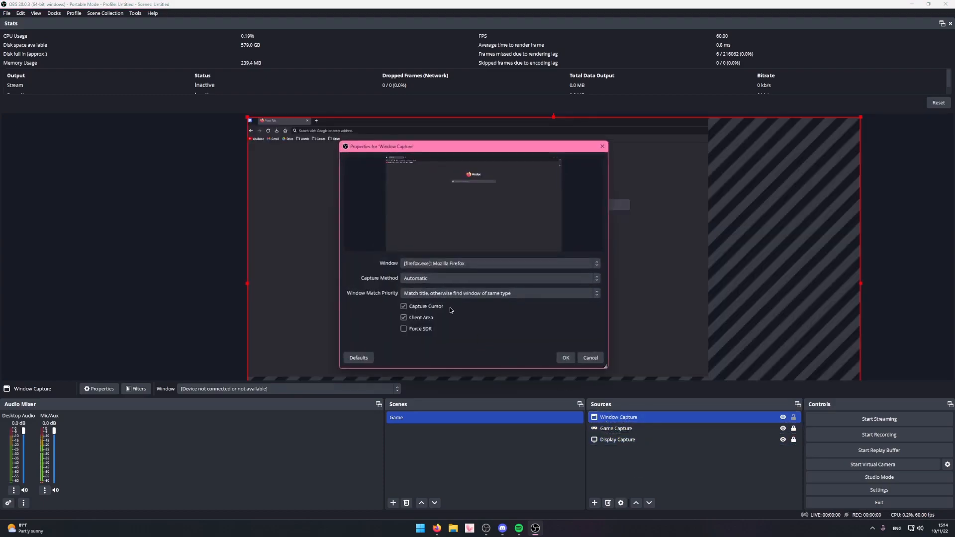
Switch to Firefox, enter "asdadasdas" as test search text, and return to OBS to check the window capture.
click(436, 528)
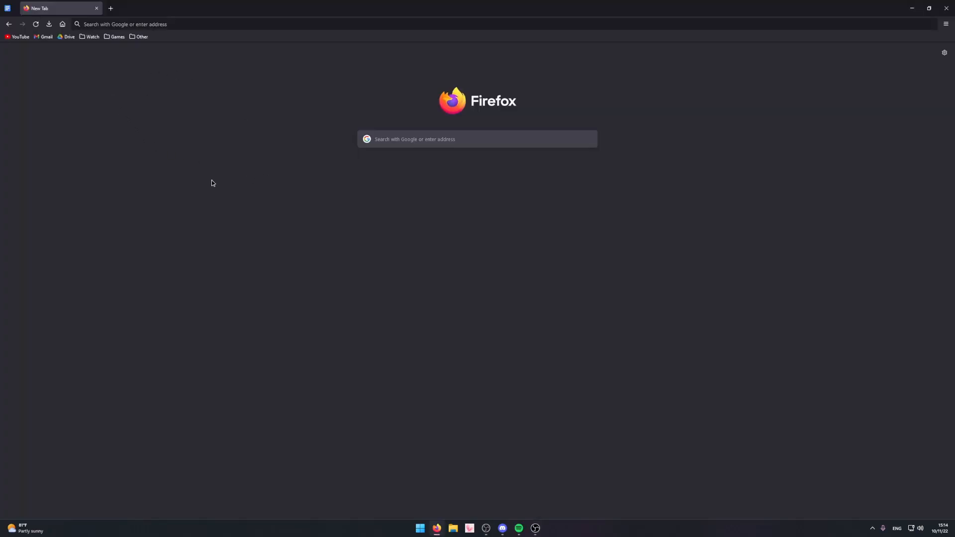
click(388, 147)
text(asdadasdas)
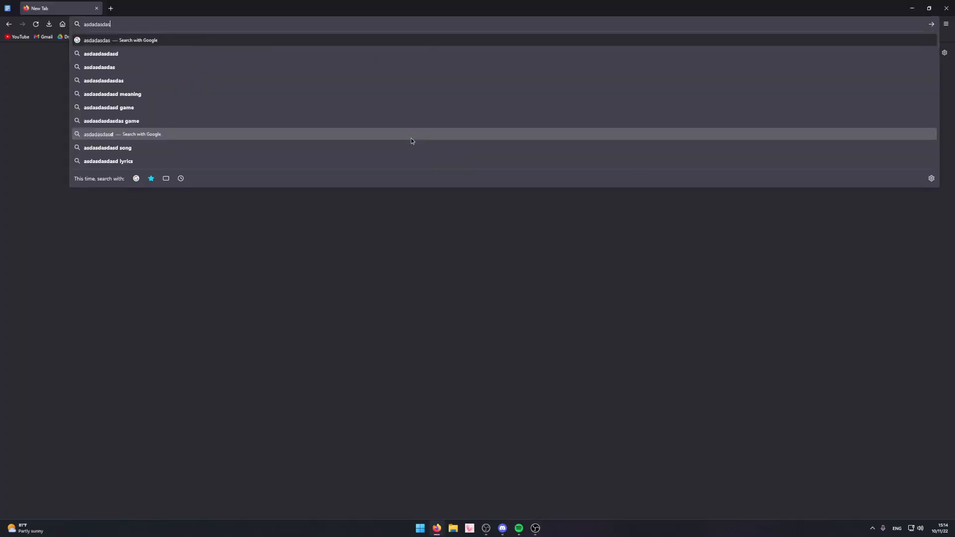
key(alt+Tab)
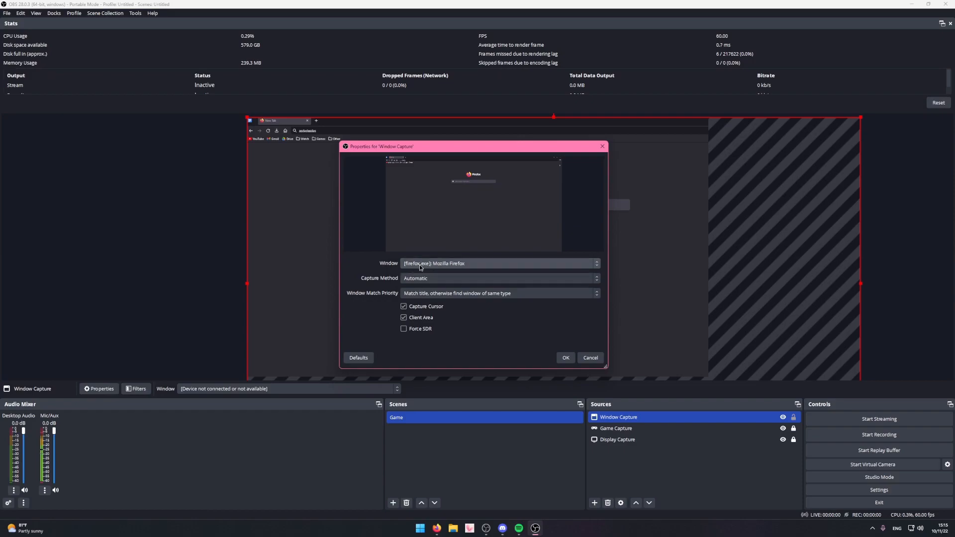
Select [firefox.exe]: Mozilla Firefox as the captured window, keep Capture Cursor enabled, and accept the Window Capture properties.
click(450, 265)
click(448, 272)
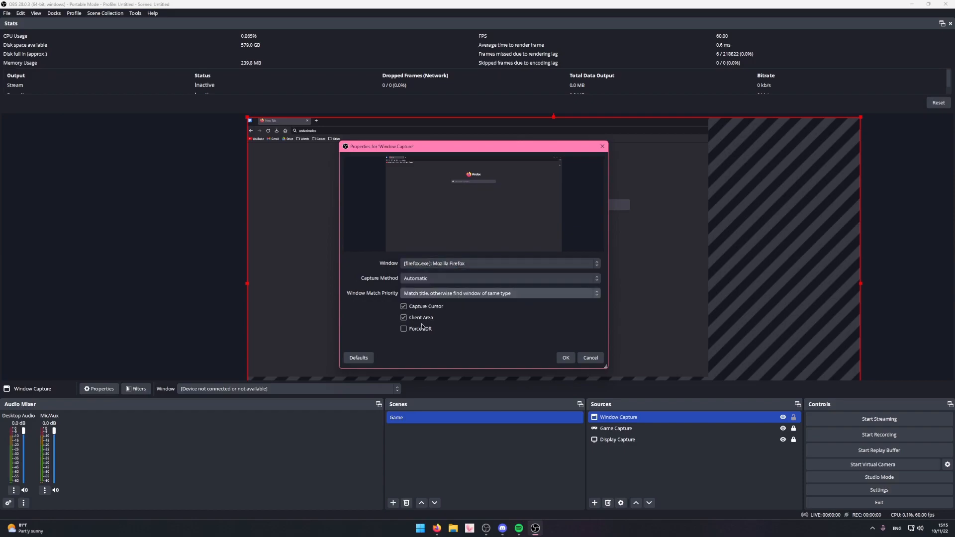
click(404, 307)
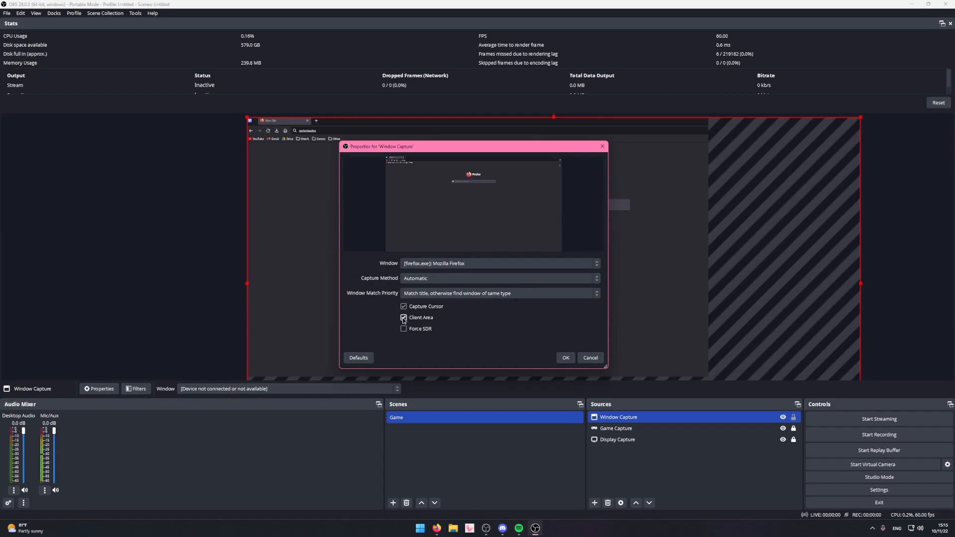
click(566, 358)
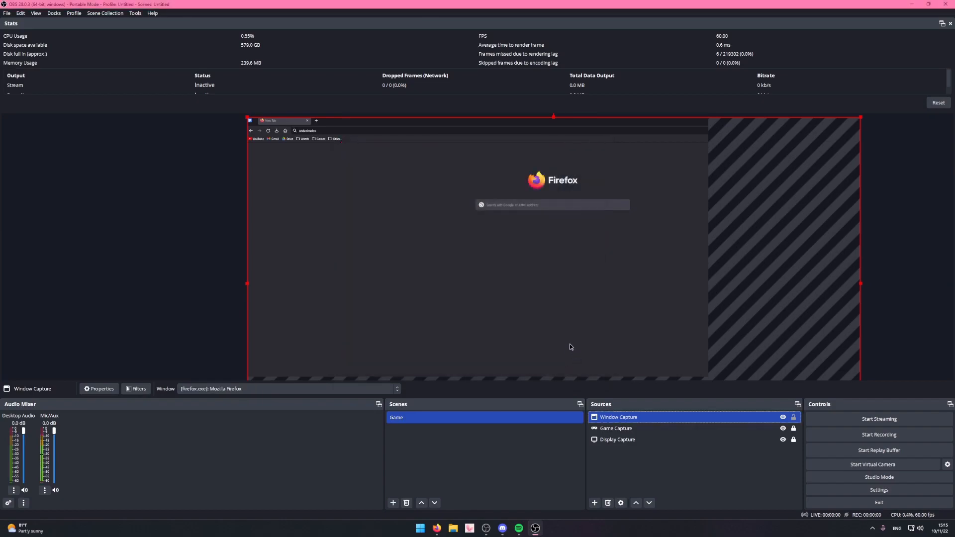
Fit the Window Capture source to the screen.
right_click(497, 253)
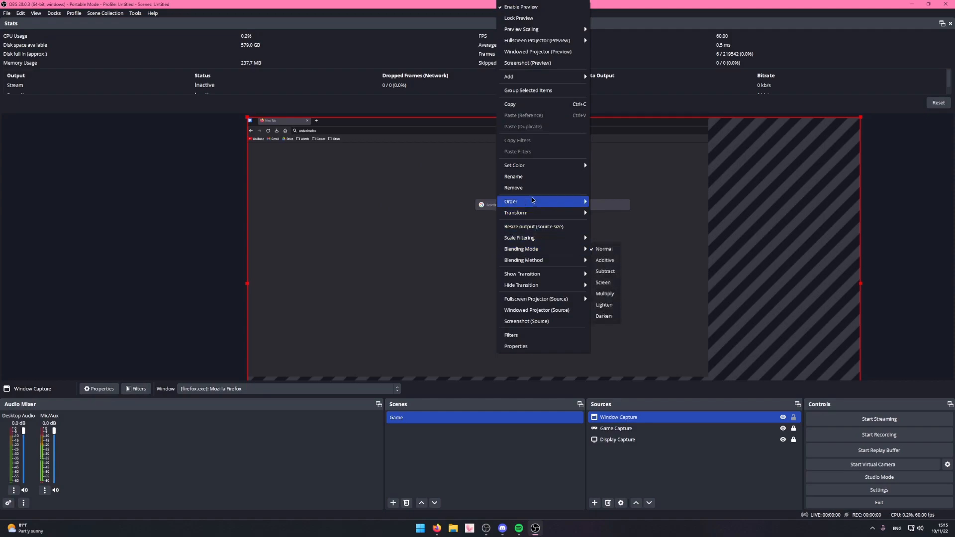
mouse_move(547, 210)
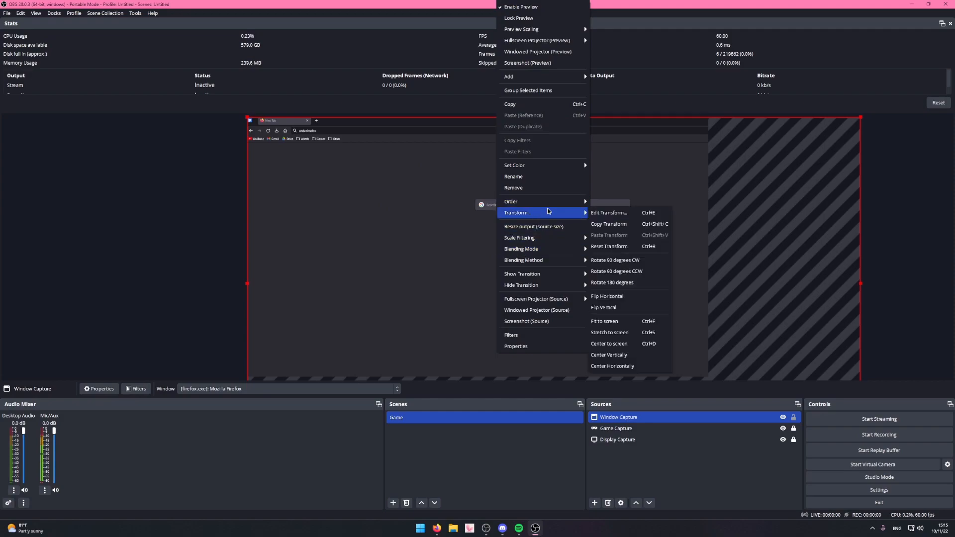
click(625, 323)
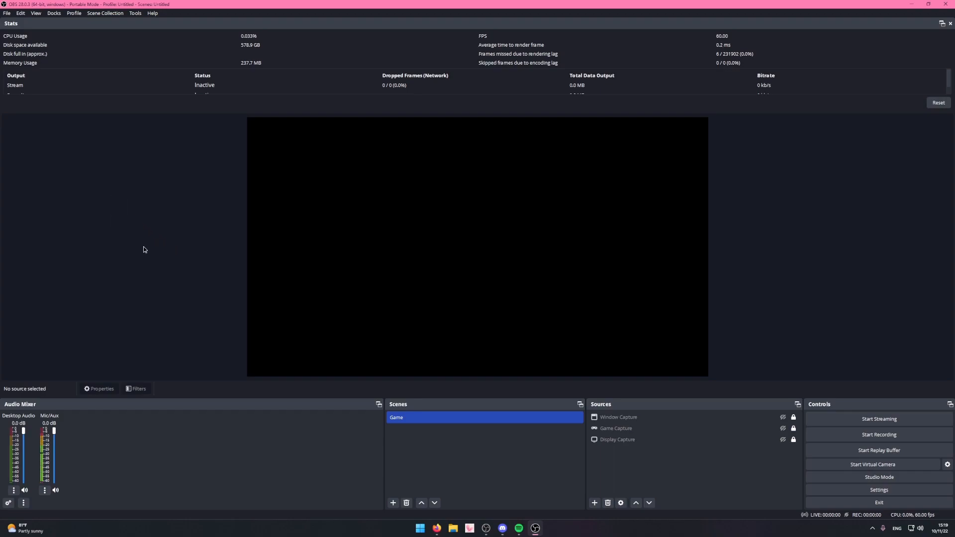
drag(20, 136, 843, 301)
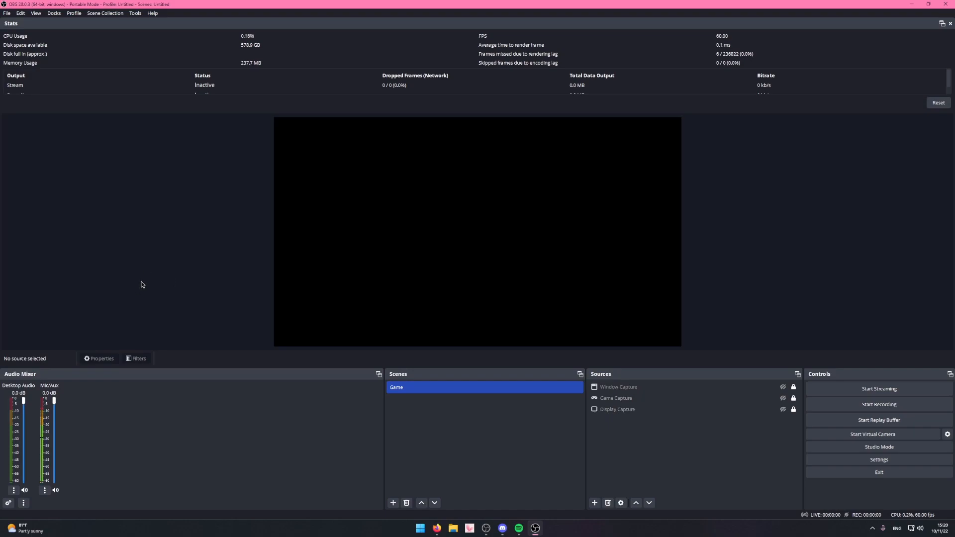
Set the TC-Helicon GoXLR audio devices: Desktop Audio to Chat, Desktop Audio 2 to System, Mic/Auxiliary Audio to Chat Mic, Mic/Auxiliary Audio 2 to Broadcast Stream Mix.
click(857, 463)
click(313, 180)
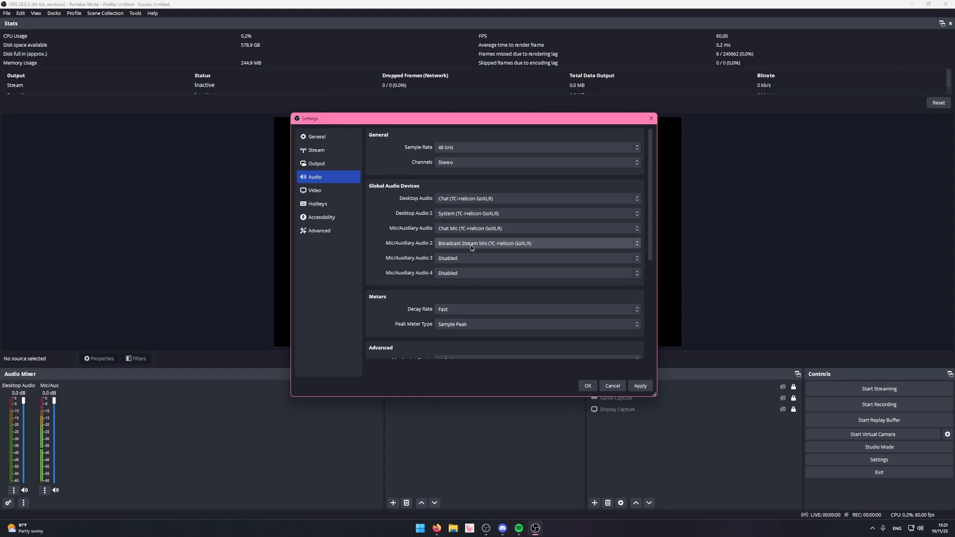
click(638, 386)
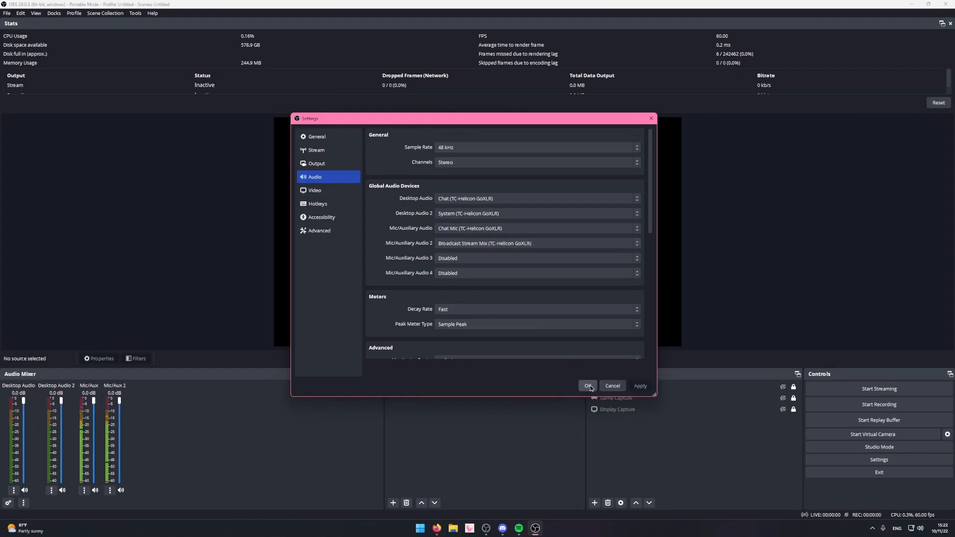
click(587, 385)
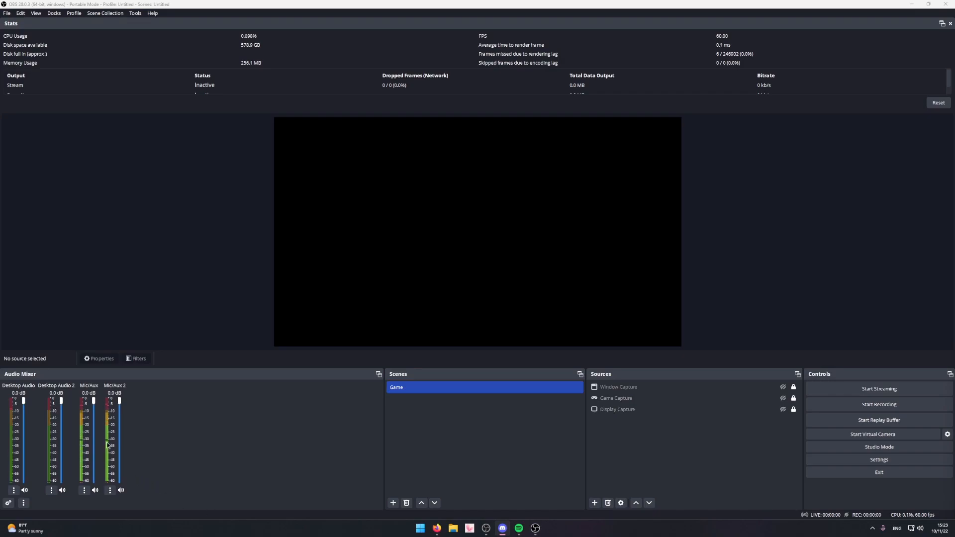
Rename the Mic/Aux 2 audio source in the mixer to "Stream Mix".
click(232, 422)
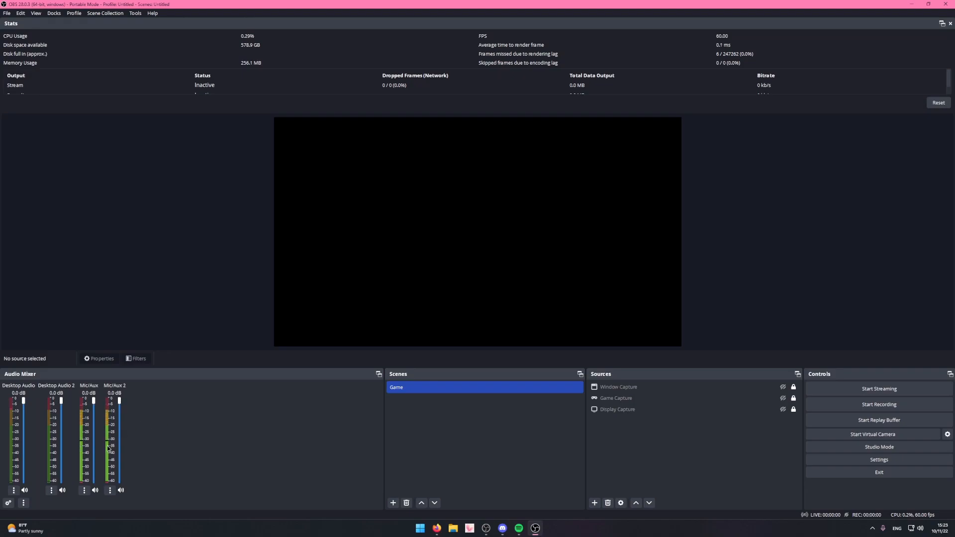
click(109, 491)
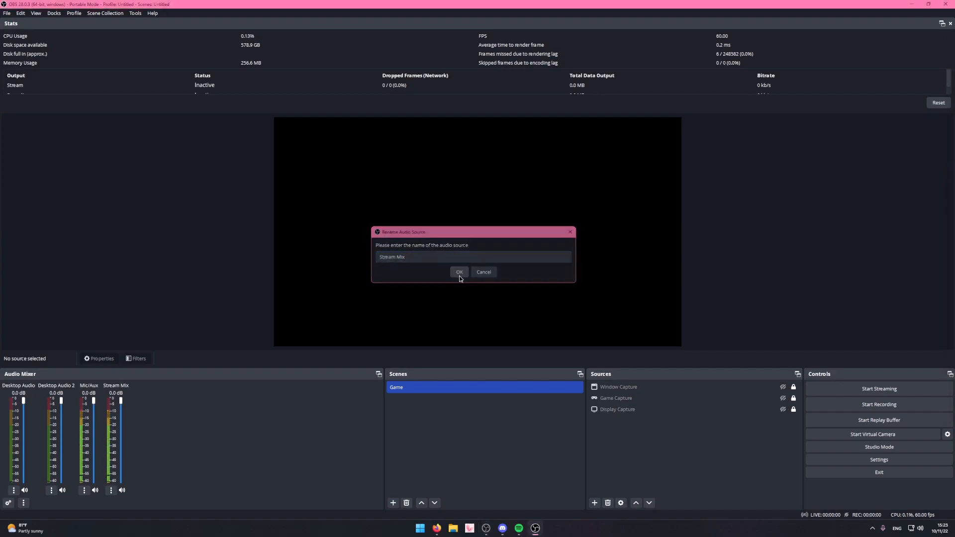
click(458, 273)
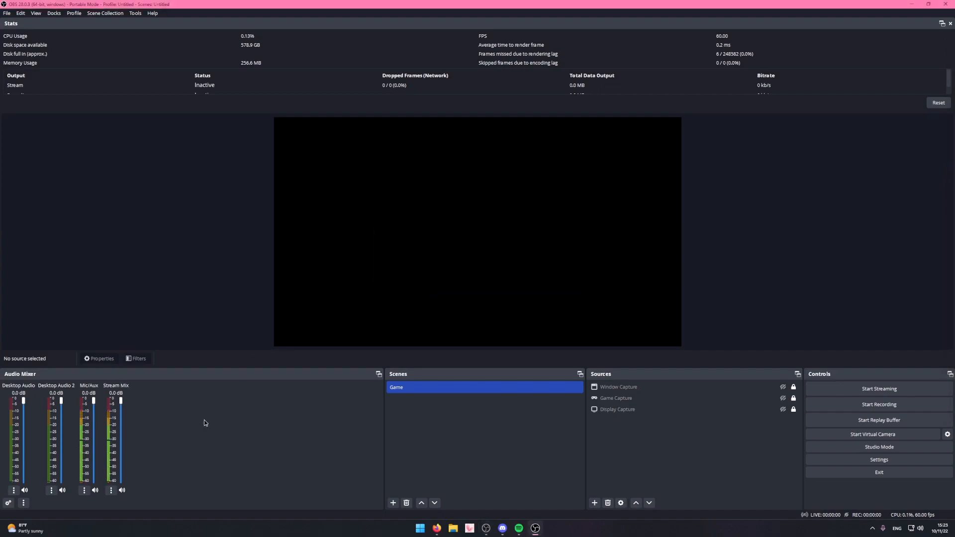
Rename the Mic/Aux audio source in the mixer to "I Mic".
click(84, 490)
click(107, 412)
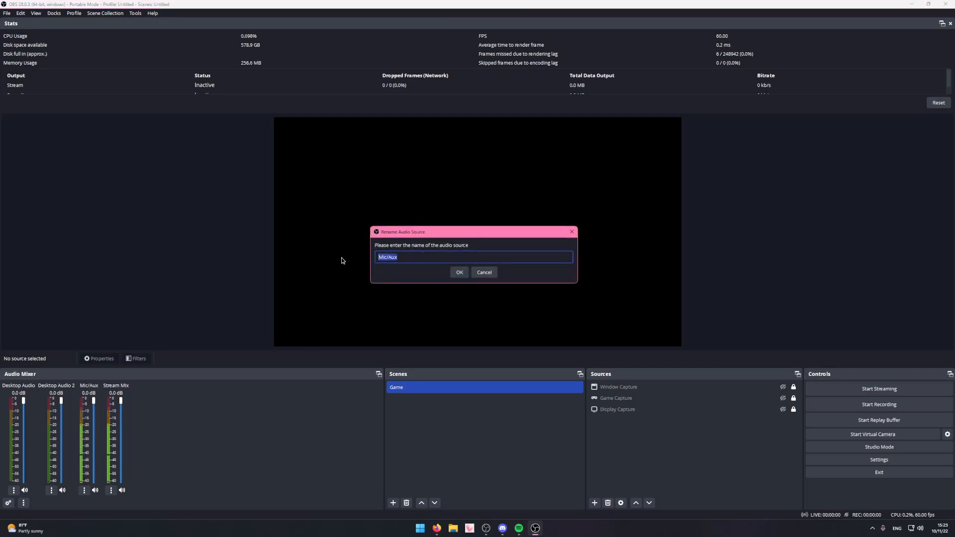
text(I Mic)
click(460, 273)
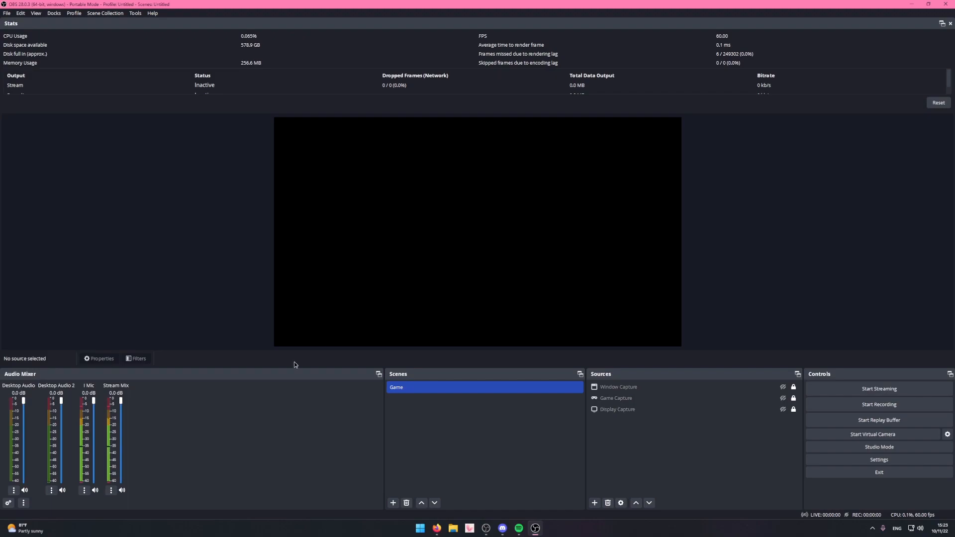
Rename the first Desktop Audio source in the mixer to "II Discord".
click(14, 491)
click(36, 409)
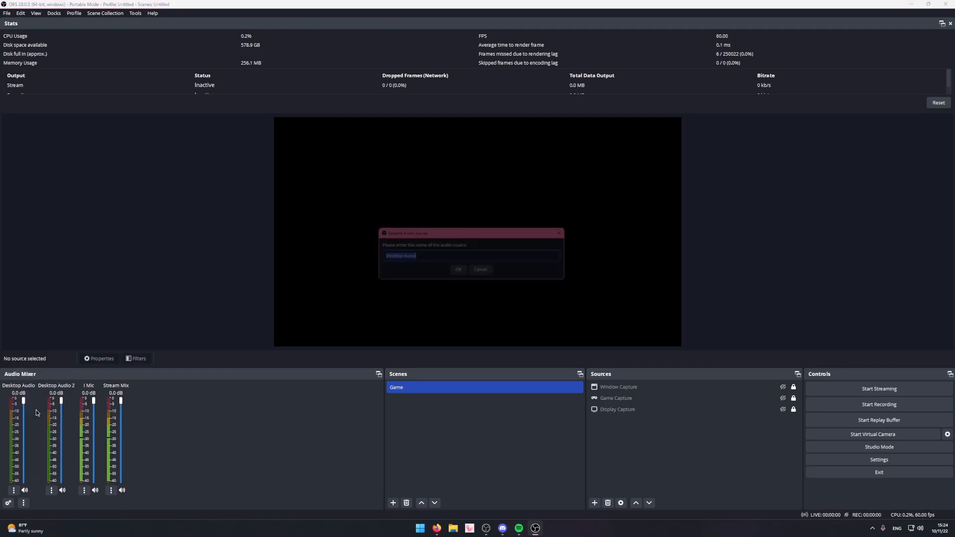
text(I Discord)
click(459, 272)
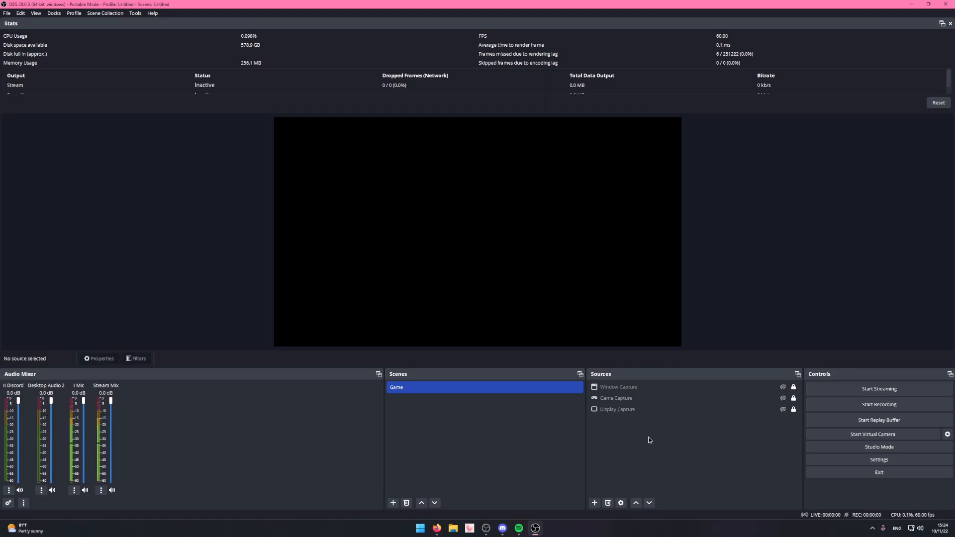
Look at the system volume control in the Windows quick settings and close them again.
click(916, 531)
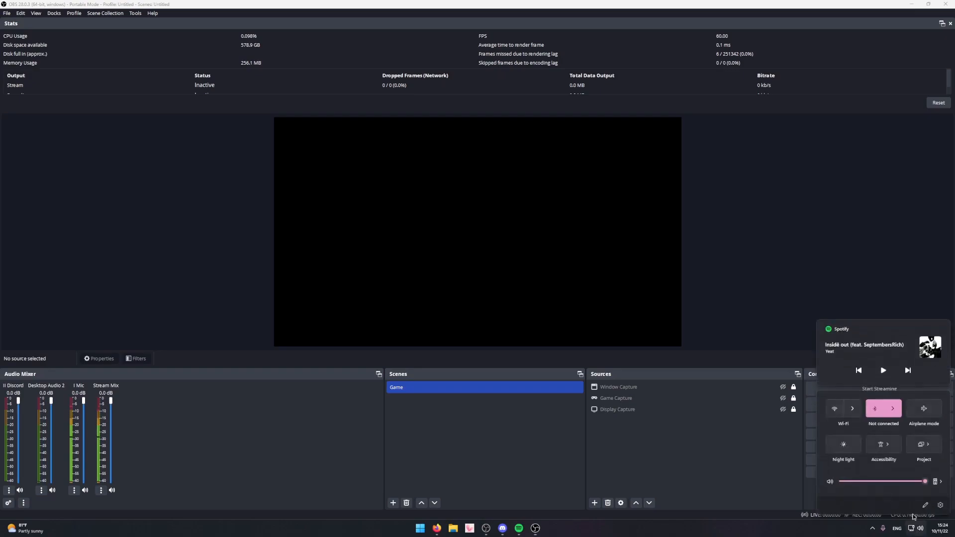
mouse_move(923, 483)
click(588, 466)
Rename the Desktop Audio 2 source in the mixer to "III System".
click(41, 490)
click(57, 422)
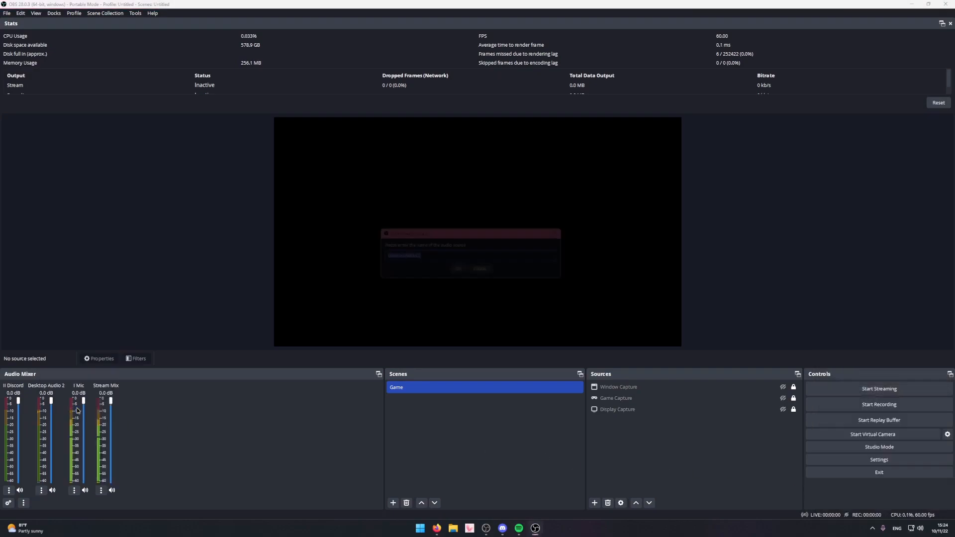
text(III System)
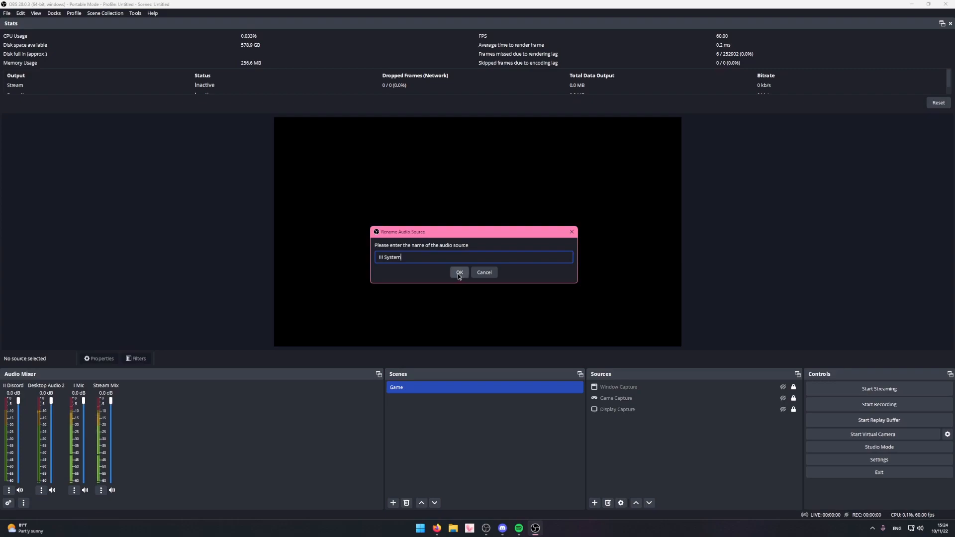
click(459, 273)
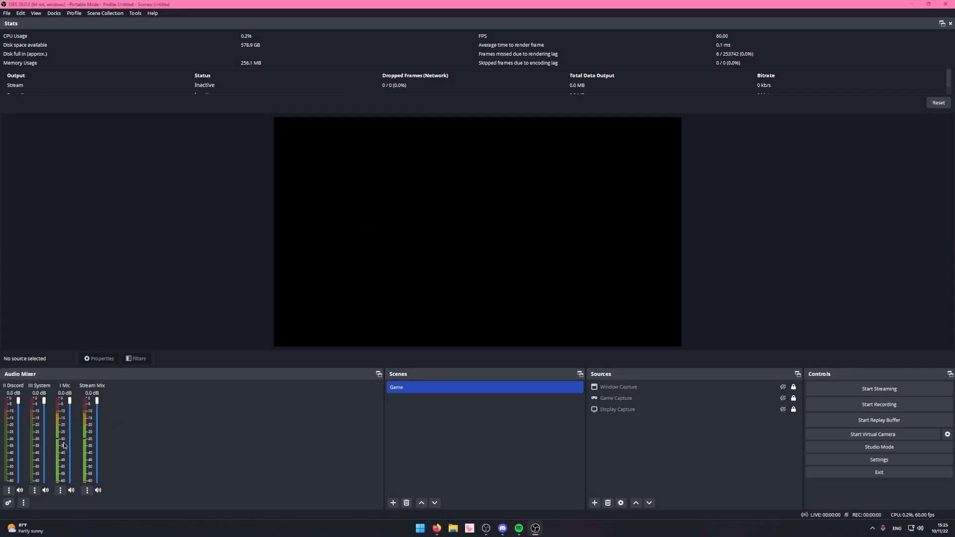
Switch the audio mixer to horizontal layout and back to vertical to refresh the order of its sources.
right_click(180, 430)
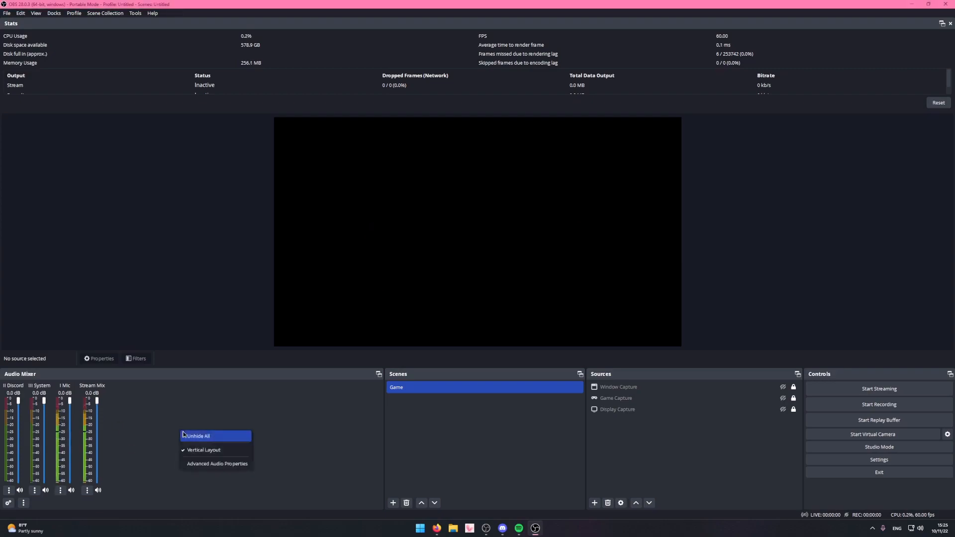
click(200, 450)
right_click(152, 491)
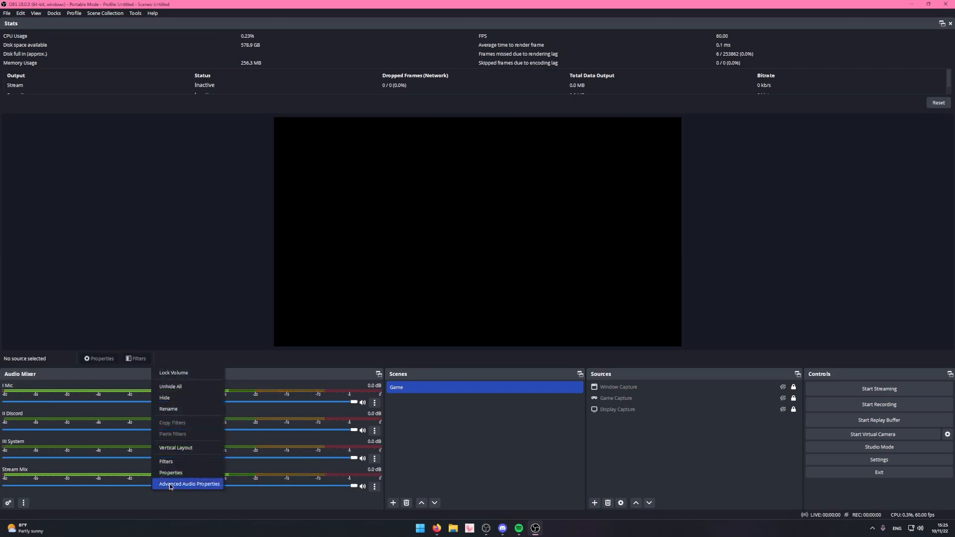
click(182, 448)
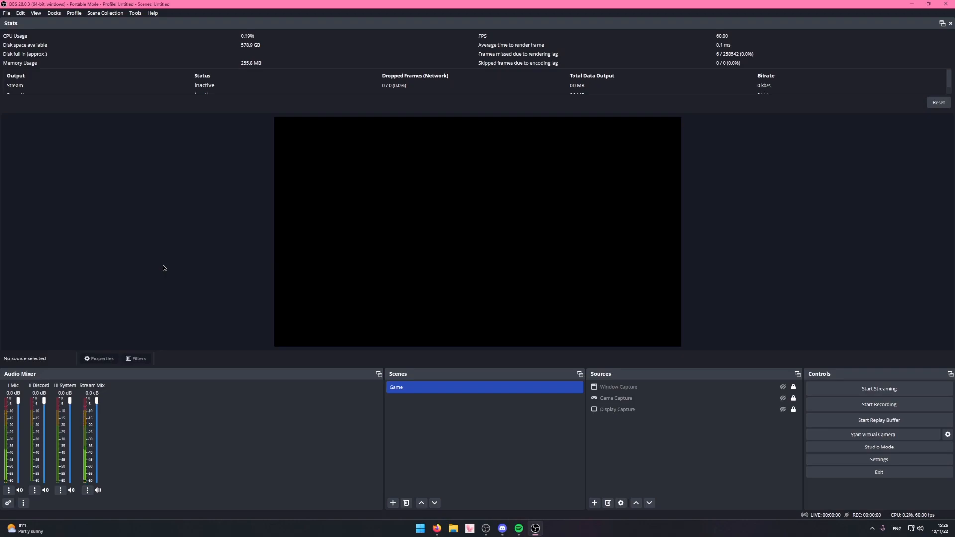
Set all global desktop and mic/auxiliary audio devices to Disabled in the audio settings and apply the change.
click(837, 457)
click(329, 177)
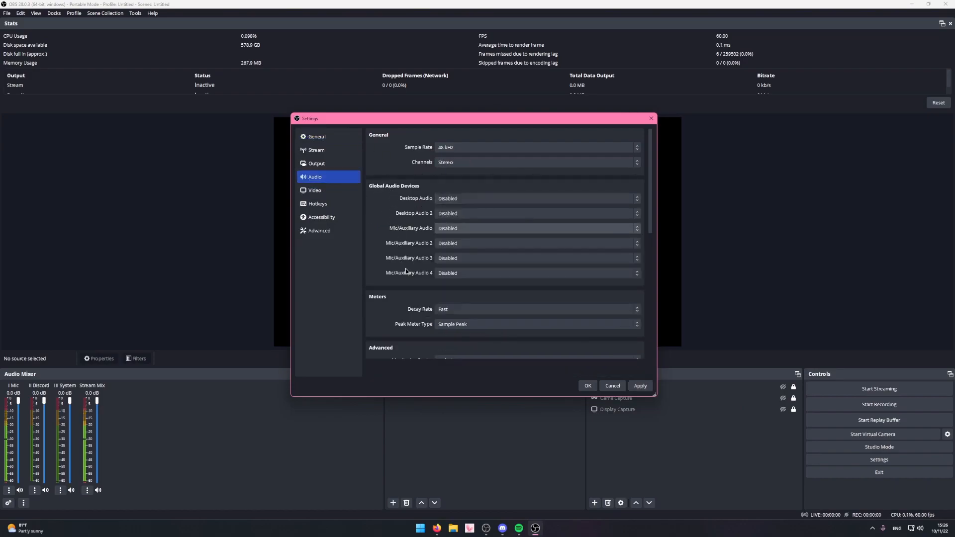
click(637, 390)
click(588, 386)
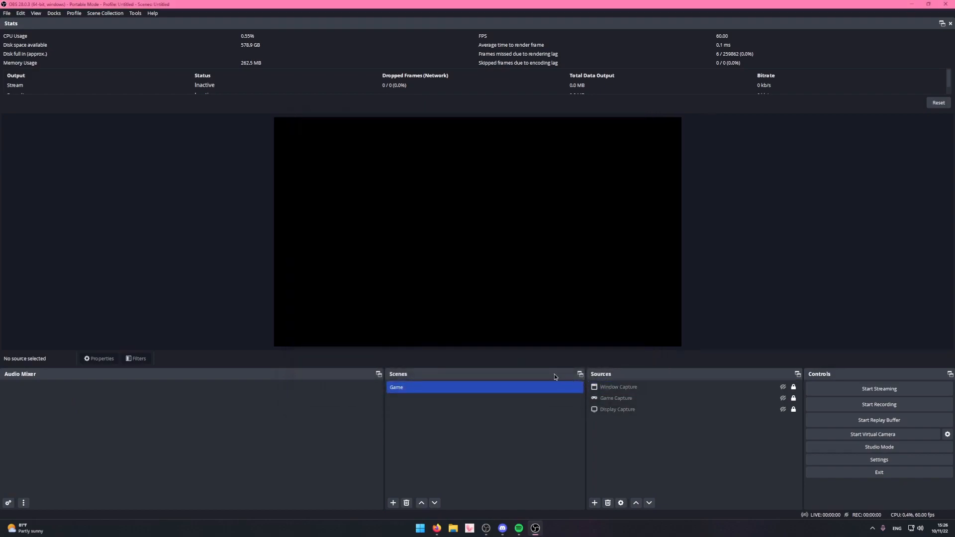
Add a new scene named "Audio".
right_click(419, 431)
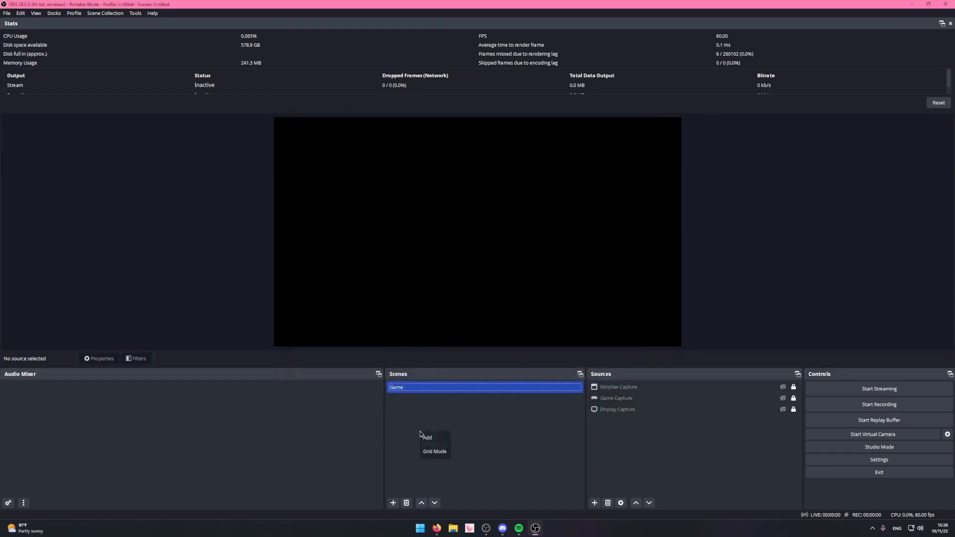
click(433, 438)
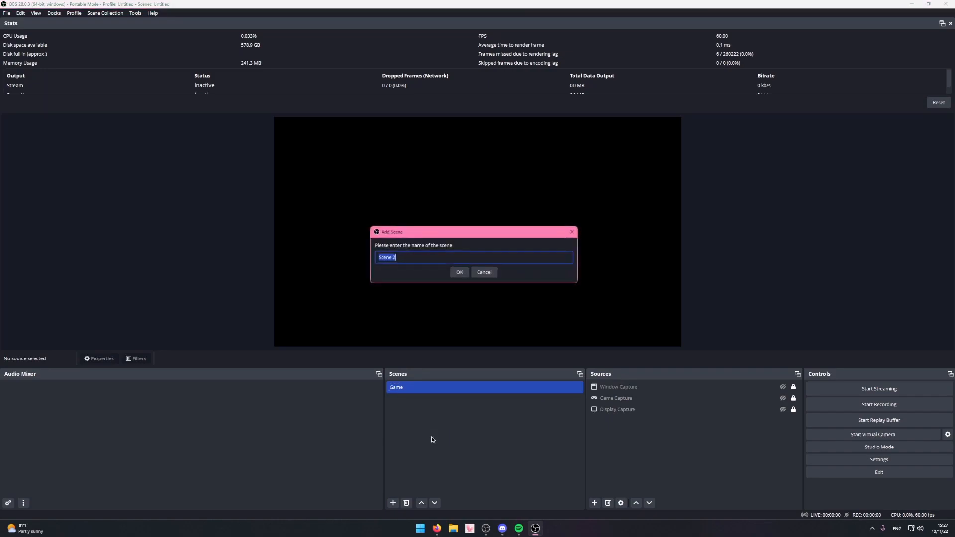
text(Audio)
click(459, 272)
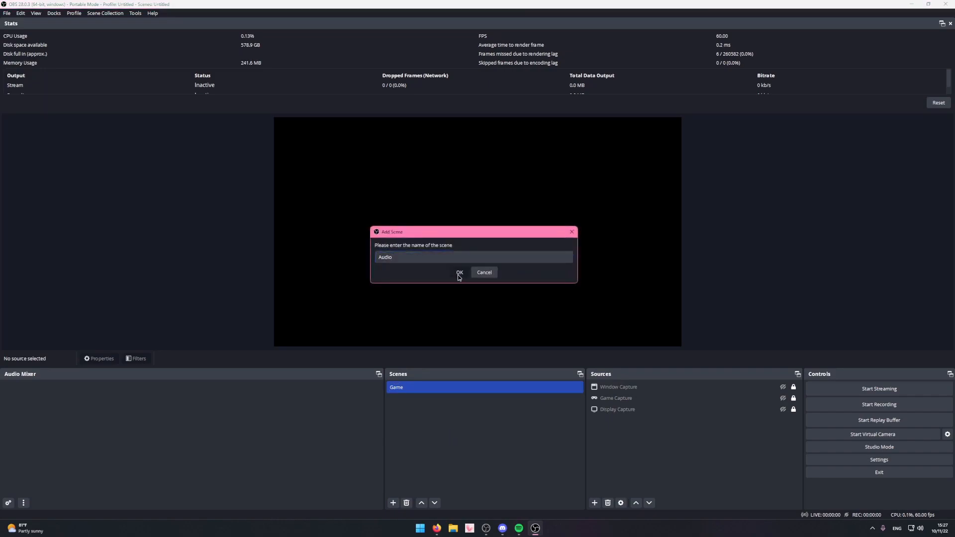
Add an Audio Input Capture source named "Mic" to the Audio scene, using the Chat Mic (TC-Helicon GoXLR) device.
right_click(611, 416)
mouse_move(628, 421)
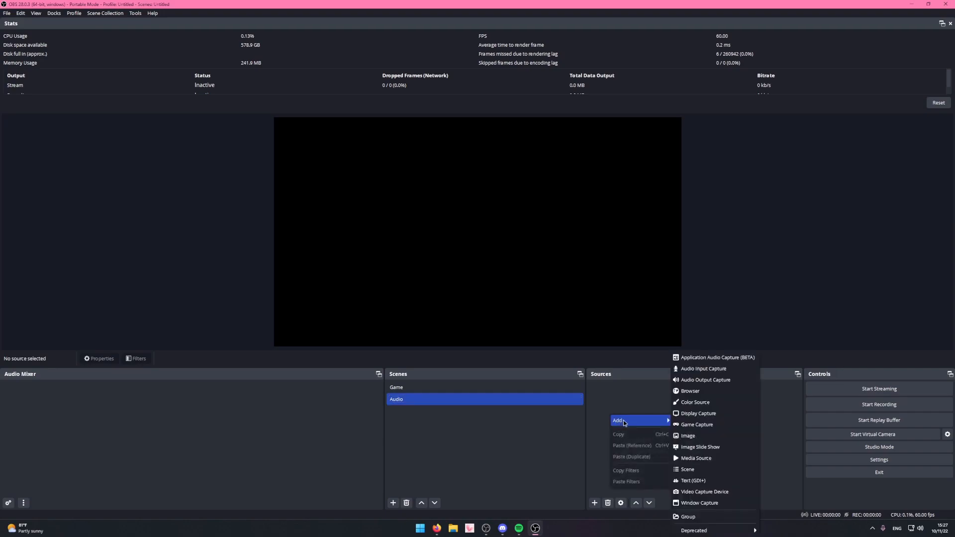
click(703, 369)
text(Mic)
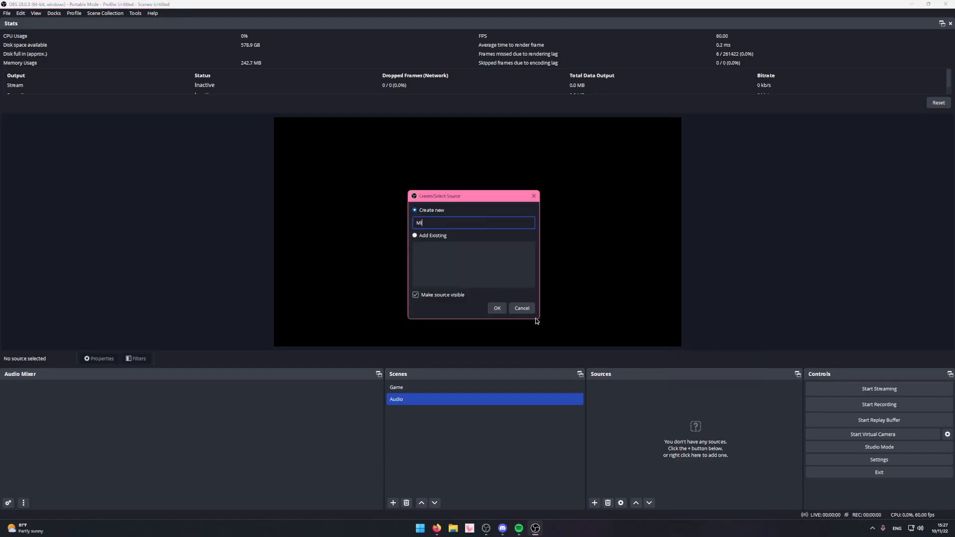
click(497, 308)
click(382, 169)
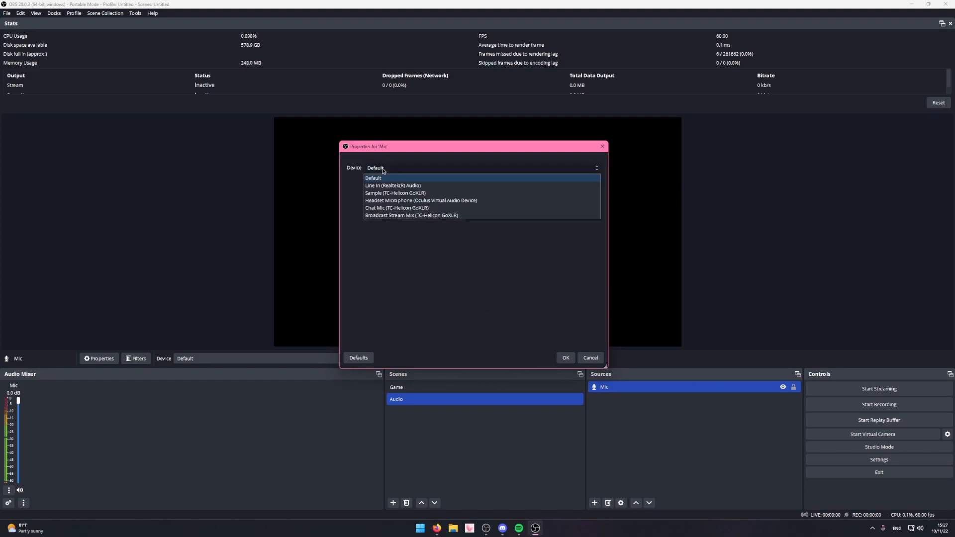
click(390, 208)
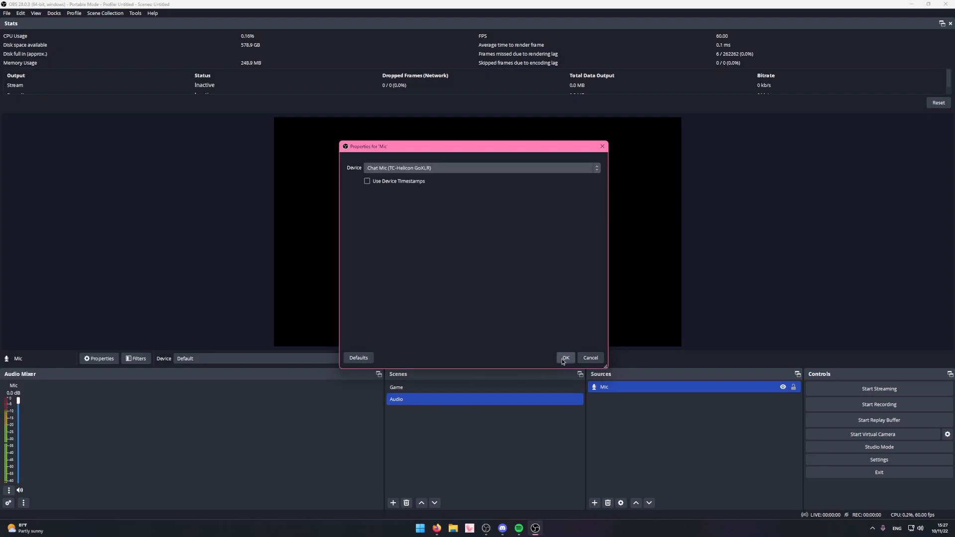
click(565, 358)
Rename the Mic source in the Audio scene to "I Mic".
right_click(619, 387)
click(642, 205)
click(602, 387)
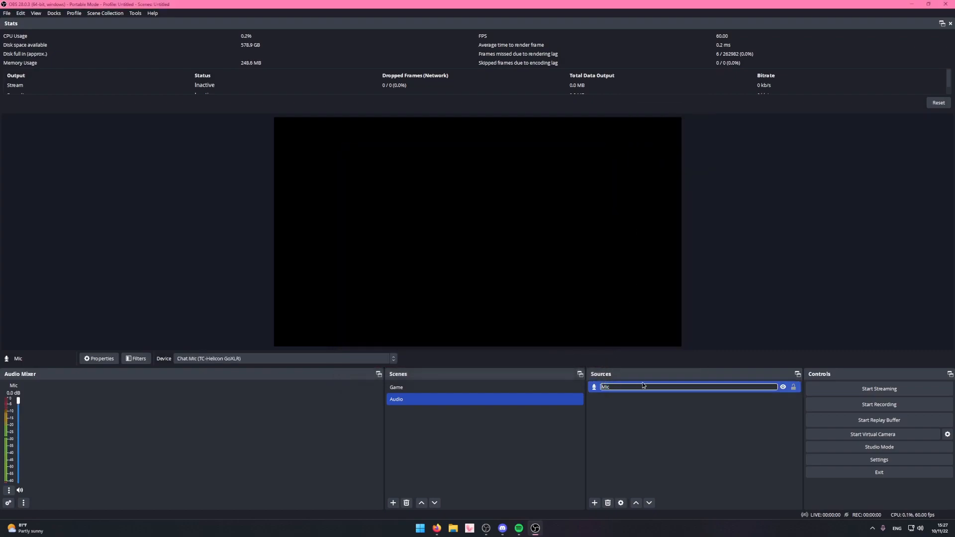
text(I)
click(658, 435)
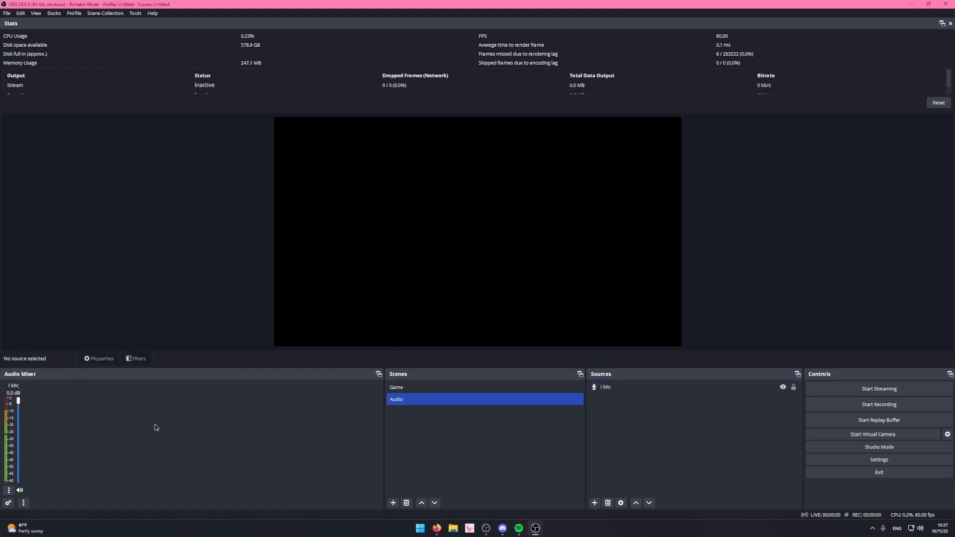
Add an Application Audio Capture (BETA) source named "II Discord" to the Audio scene.
right_click(627, 440)
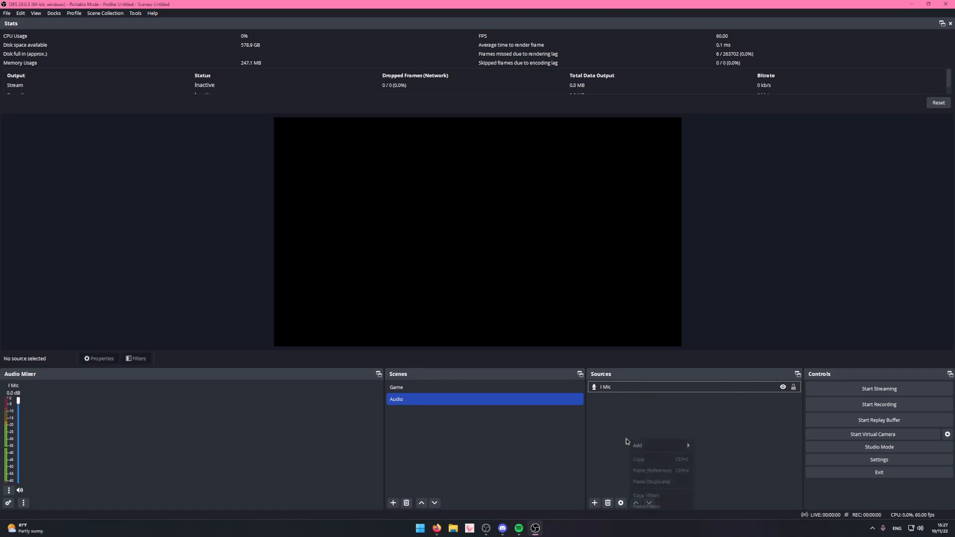
mouse_move(641, 448)
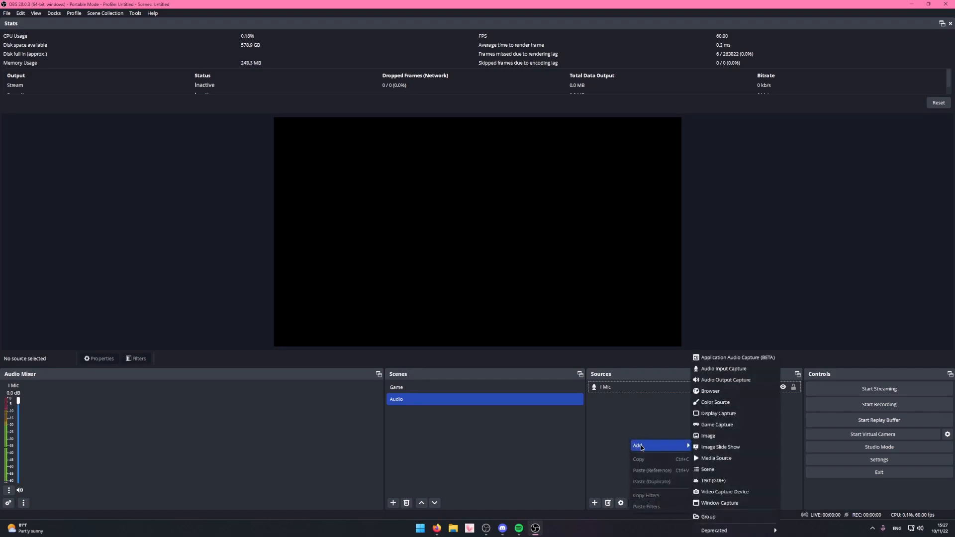
click(733, 362)
text(II)
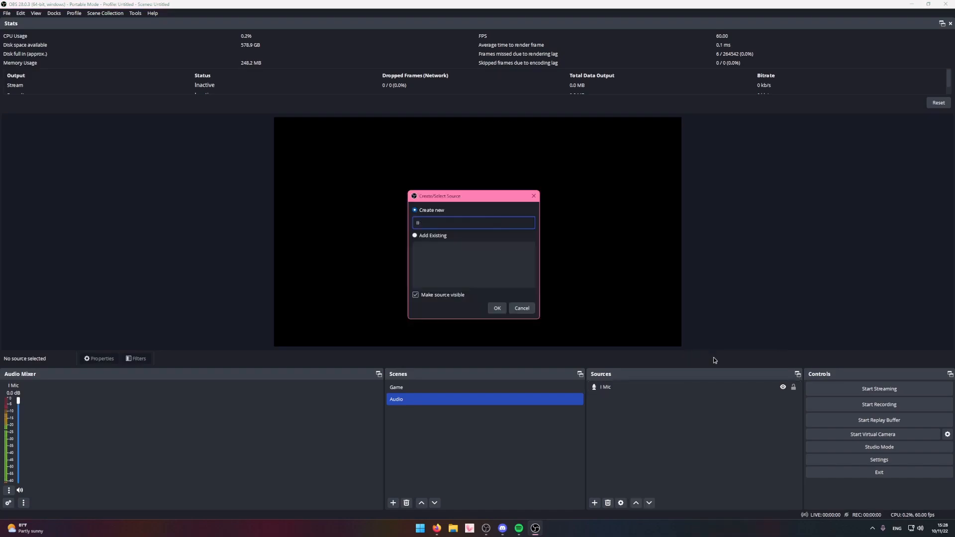
text( Discord)
drag(450, 223, 424, 223)
click(458, 223)
click(498, 308)
Set II Discord to capture [Discord.exe]: Friends - Discord, with match priority "Match title, otherwise find window of same executable".
click(430, 168)
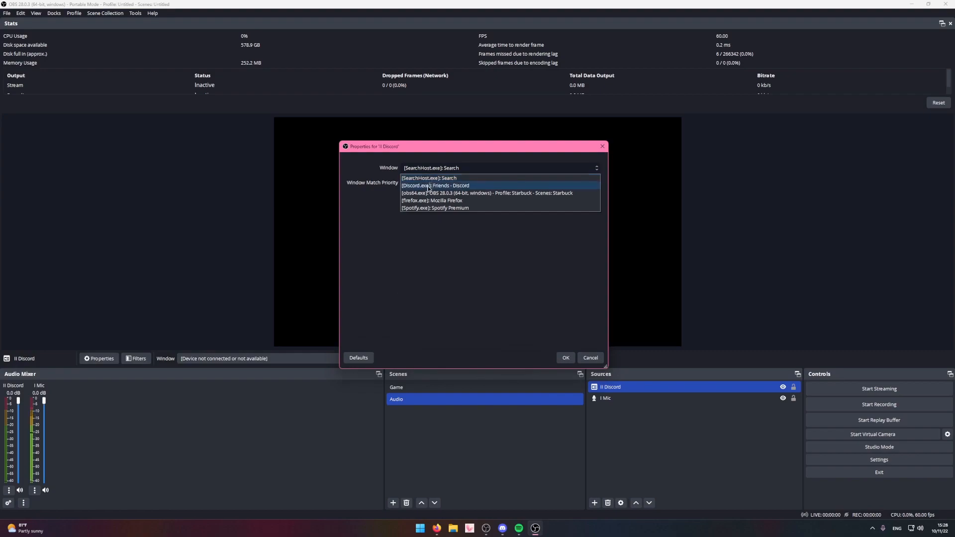
click(427, 186)
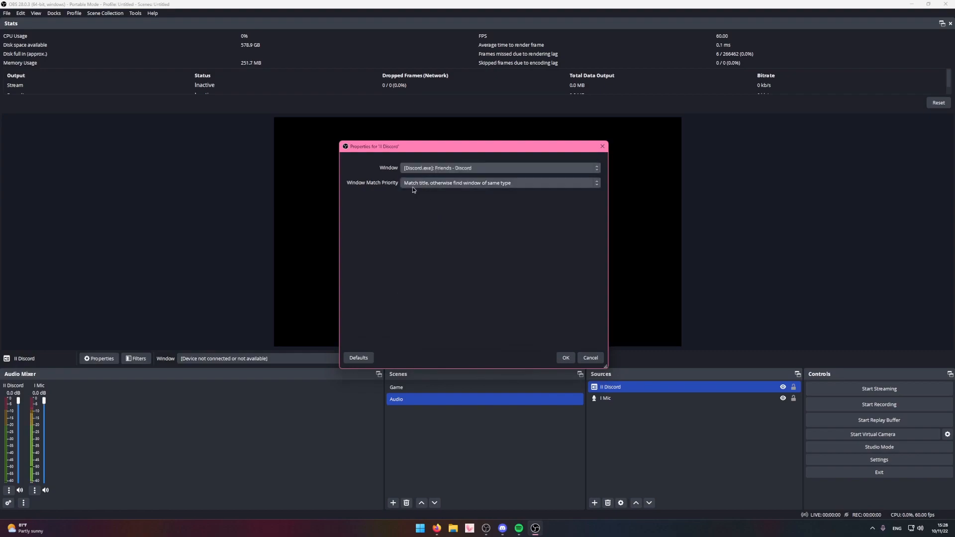
click(423, 185)
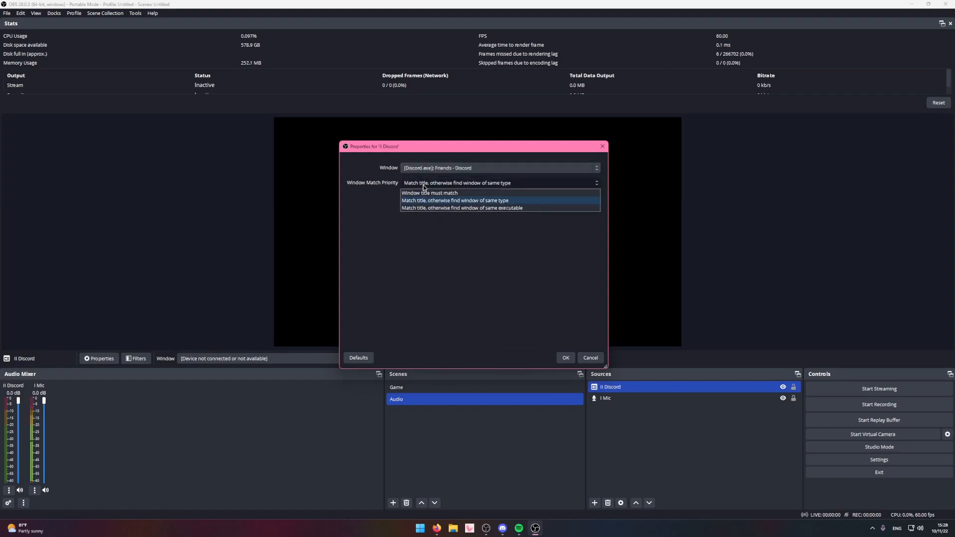
click(426, 208)
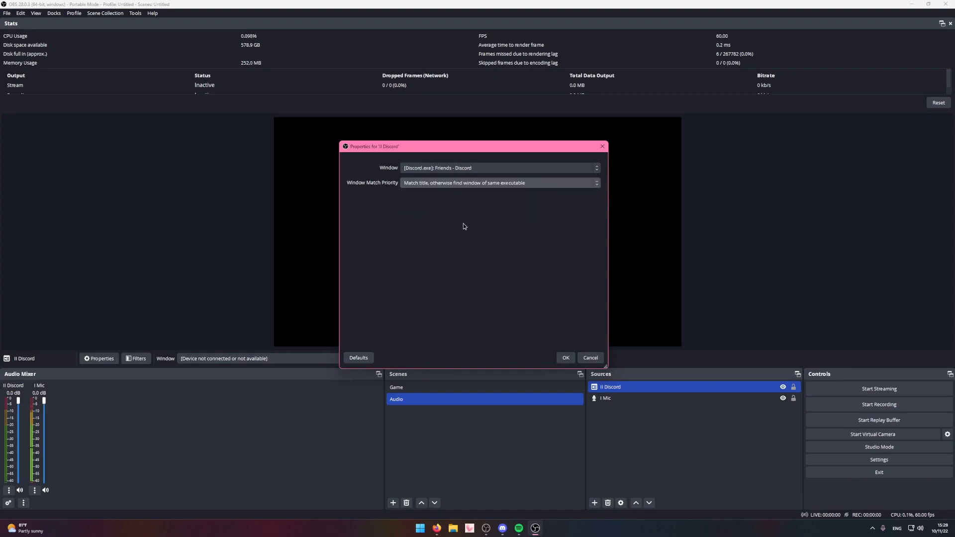
click(565, 358)
Move II Discord below I Mic in the source list and lock both sources.
drag(611, 387, 611, 398)
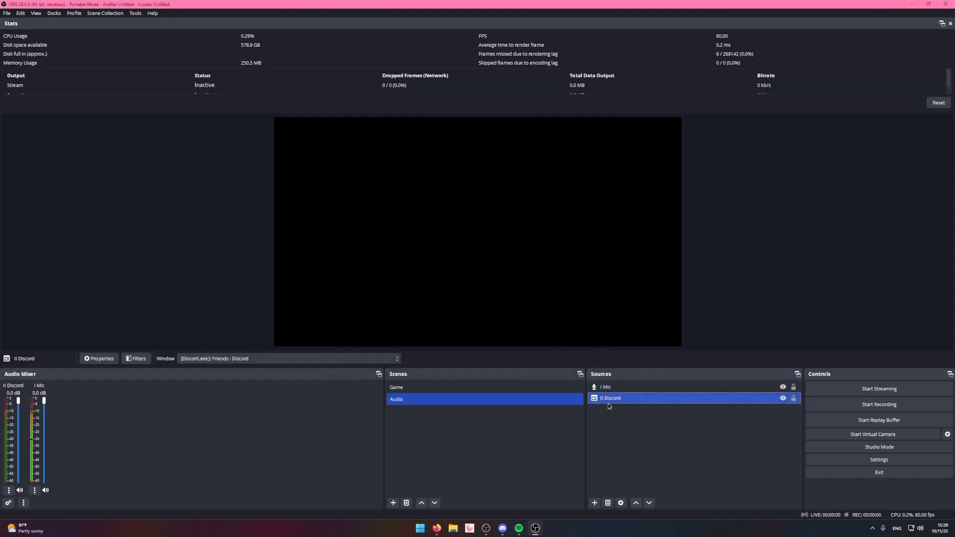
click(793, 387)
click(793, 399)
click(754, 441)
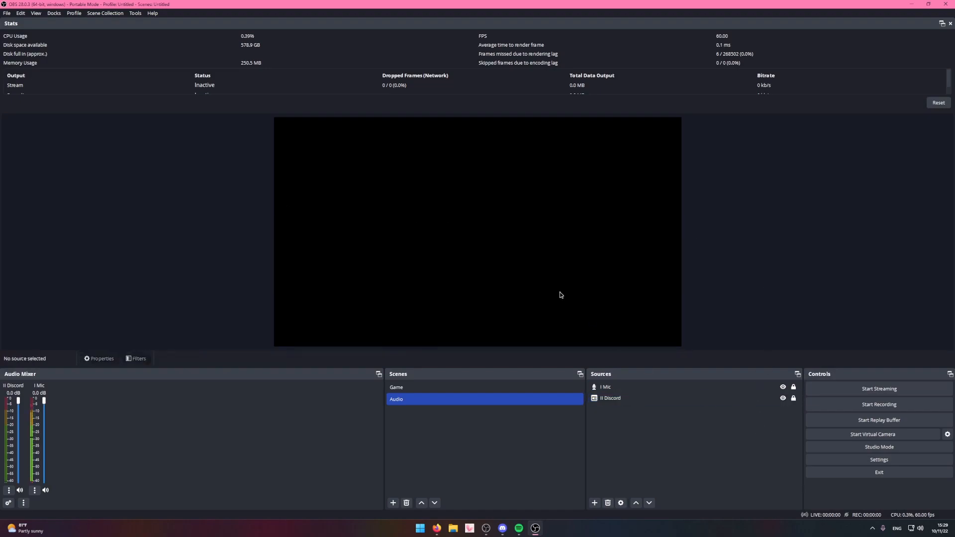
Add an Application Audio Capture named "III Spotify" for [Spotify.exe]: Spotify Premium, matching title, otherwise a window of same executable.
right_click(650, 445)
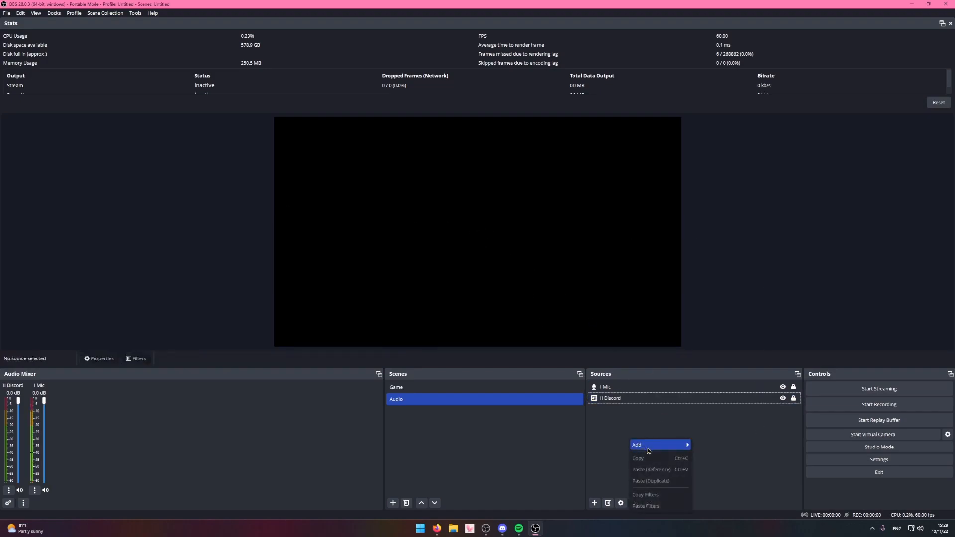
mouse_move(670, 449)
click(717, 360)
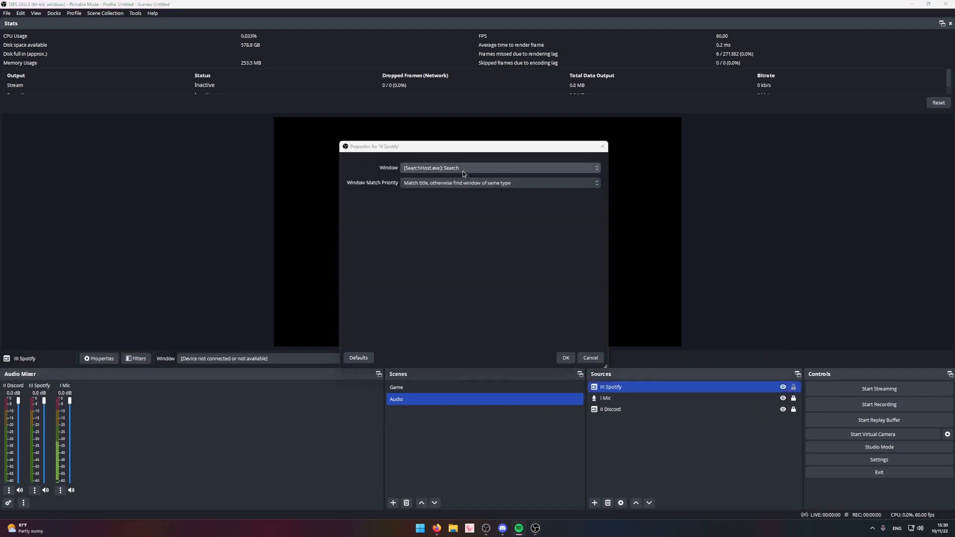
click(462, 171)
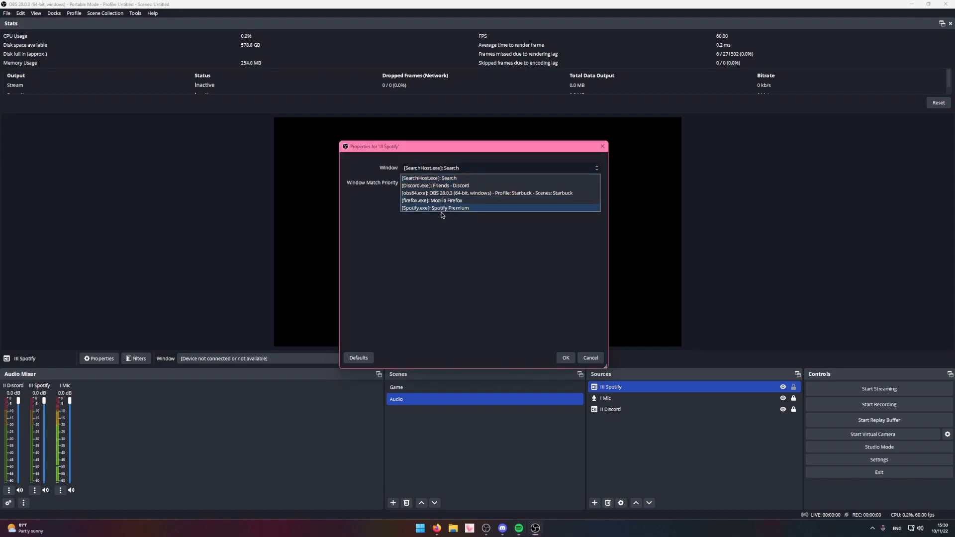
click(442, 209)
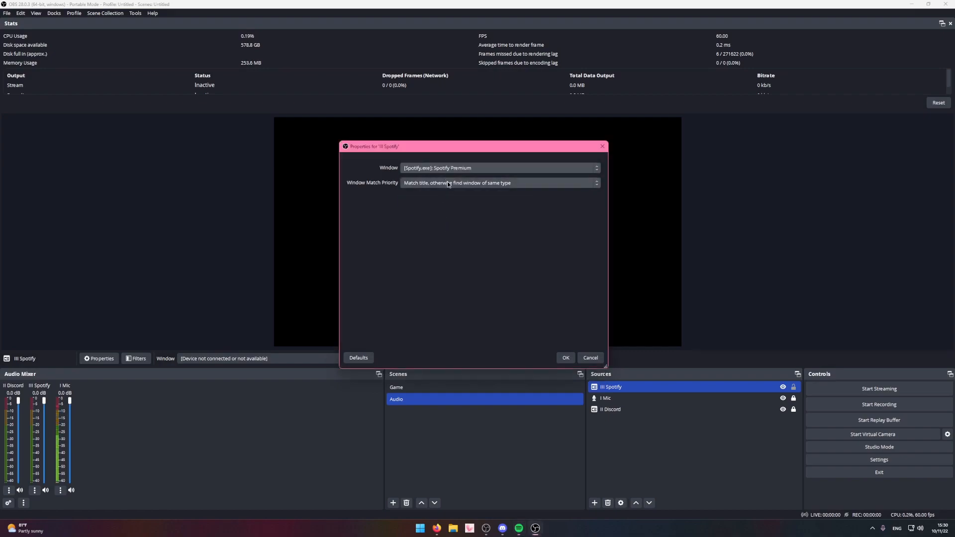
click(444, 183)
click(446, 209)
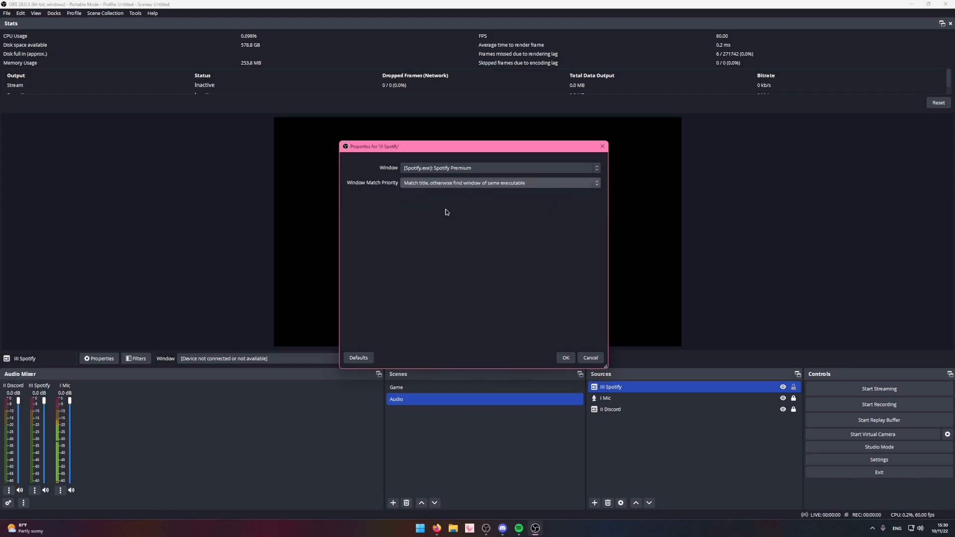
click(565, 357)
Add an Application Audio Capture (BETA) source named "IV Browser" to the Audio scene.
right_click(644, 451)
mouse_move(650, 450)
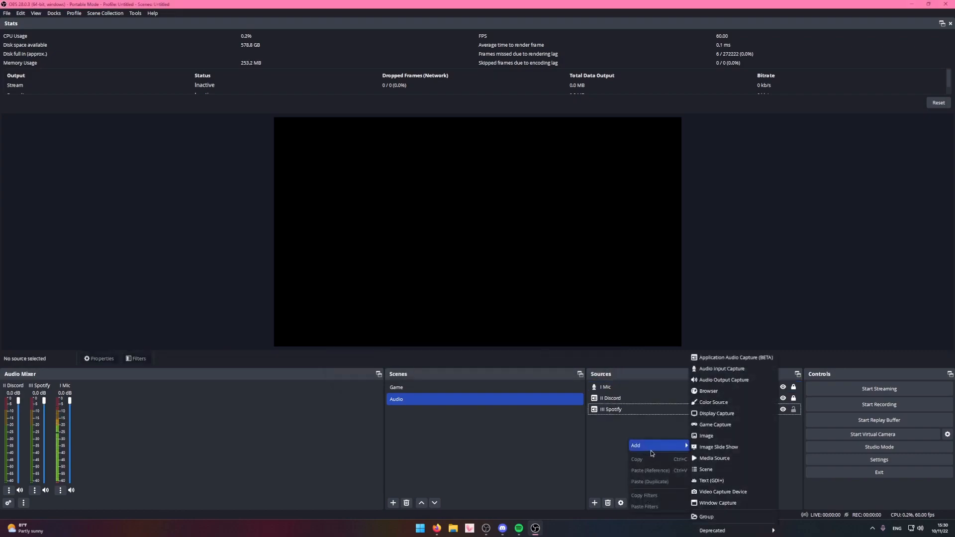
click(721, 359)
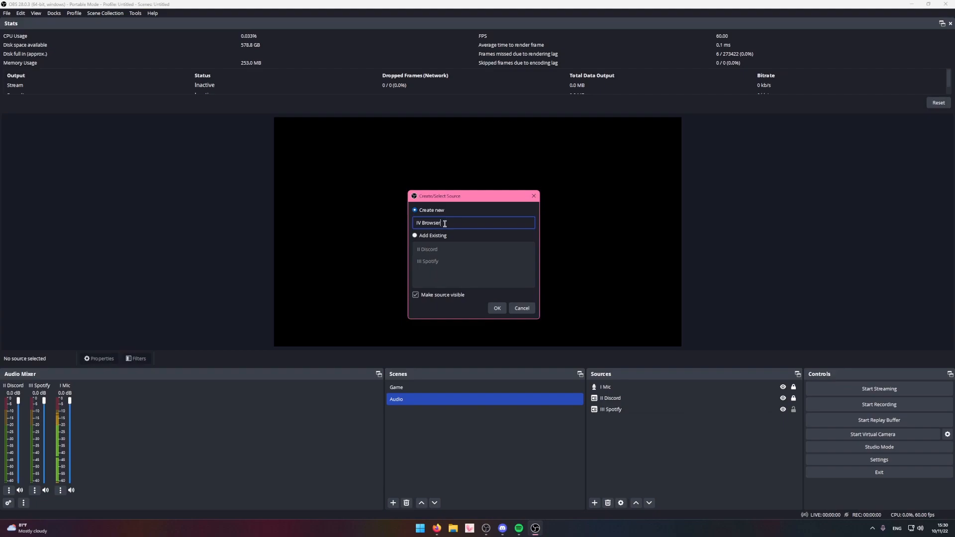
drag(445, 223, 405, 223)
click(478, 223)
double_click(449, 223)
click(450, 224)
double_click(425, 229)
click(467, 226)
click(497, 308)
Set IV Browser to capture [firefox.exe]: Mozilla Firefox, with match priority "Match title, otherwise find window of same executable".
click(433, 168)
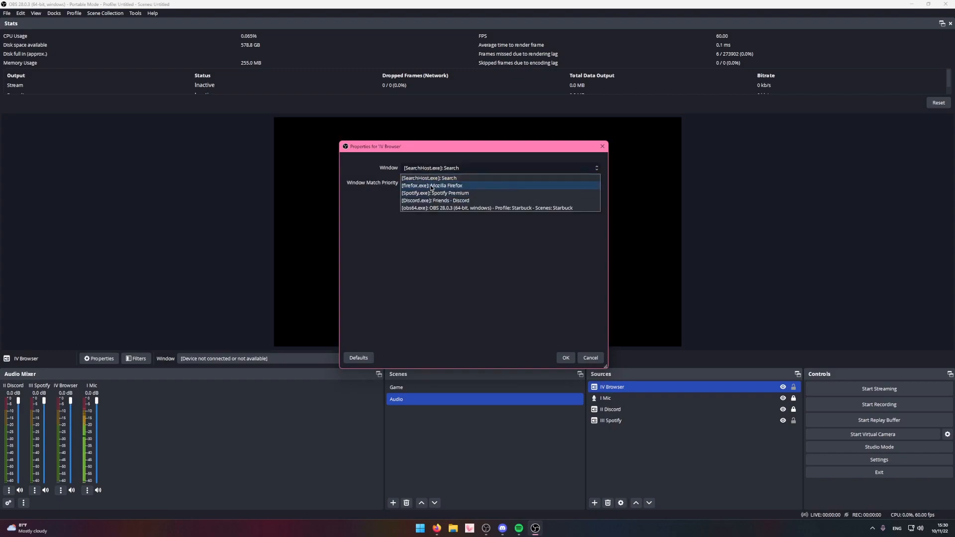
click(428, 185)
click(428, 183)
click(438, 211)
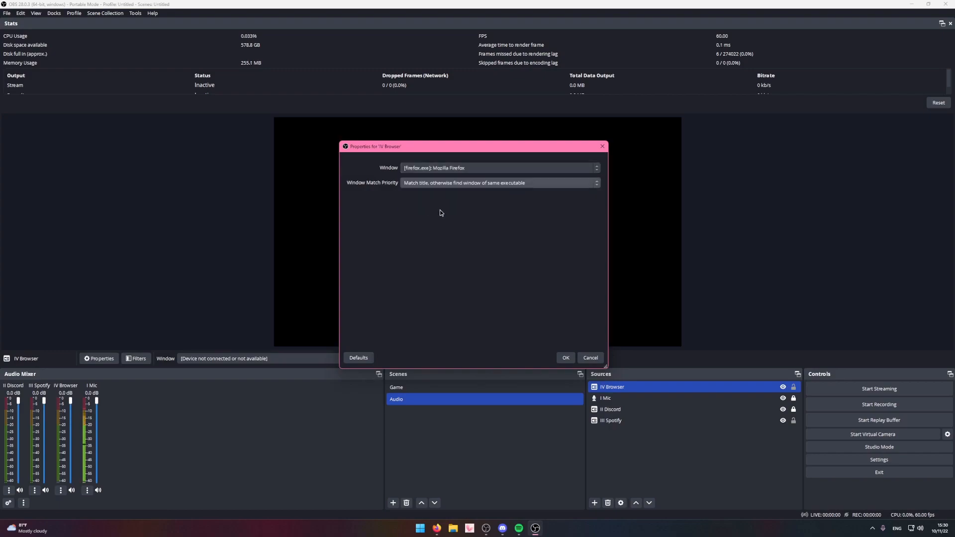
click(565, 358)
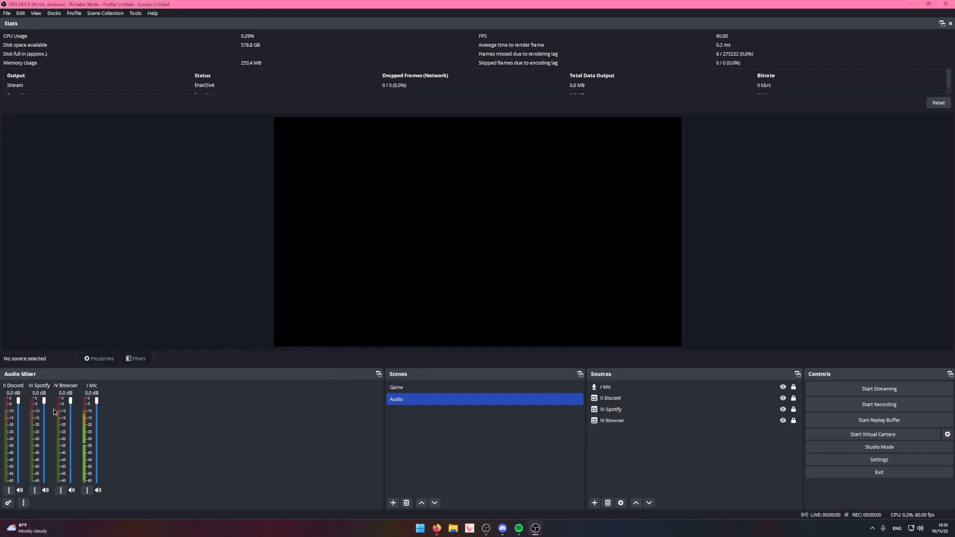
Turn the audio mixer's vertical layout off and back on to refresh the order of the audio sources.
right_click(178, 429)
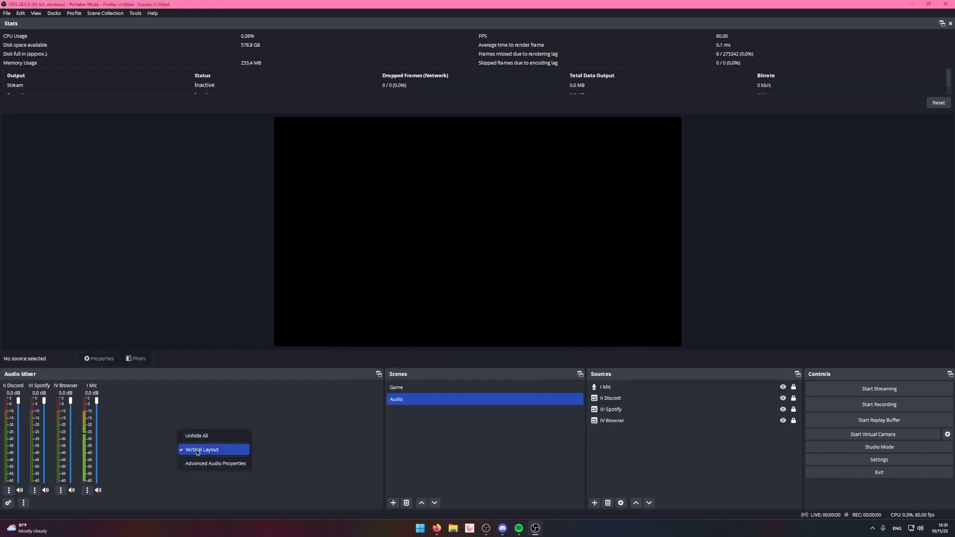
click(196, 448)
right_click(196, 495)
click(214, 512)
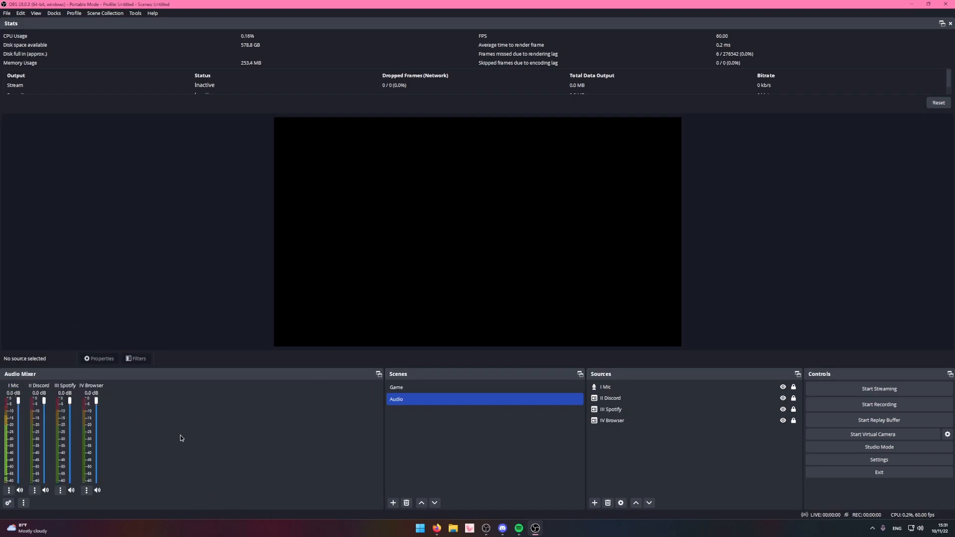
click(622, 456)
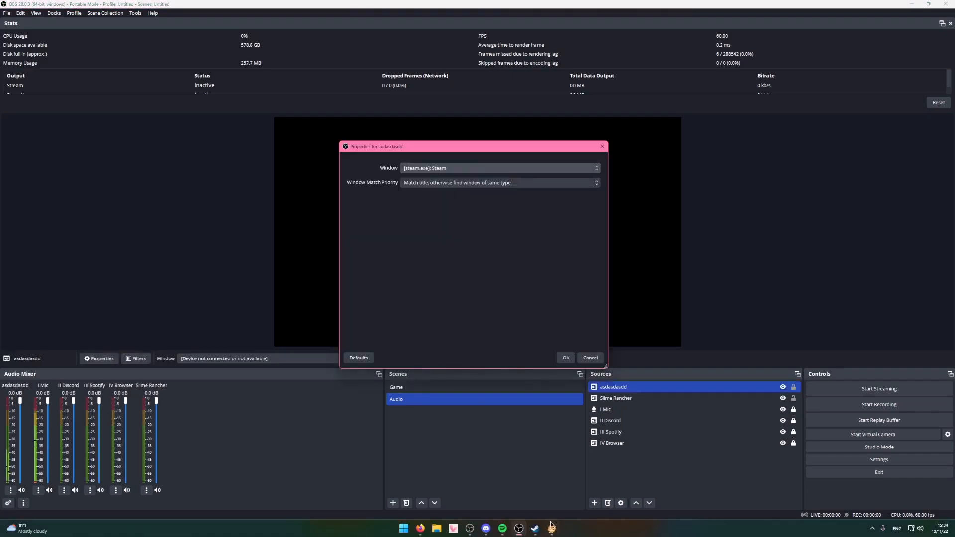
Keep [steam.exe]: Steam as the asdasdasdd source's window and set its match priority to "Match title, otherwise find window of same executable".
mouse_move(551, 528)
click(451, 168)
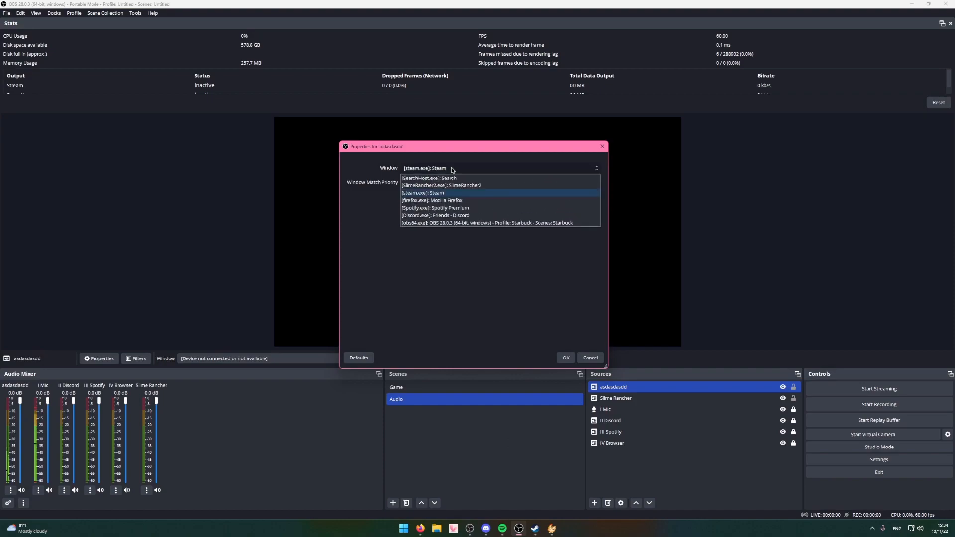
click(451, 168)
click(438, 183)
click(445, 207)
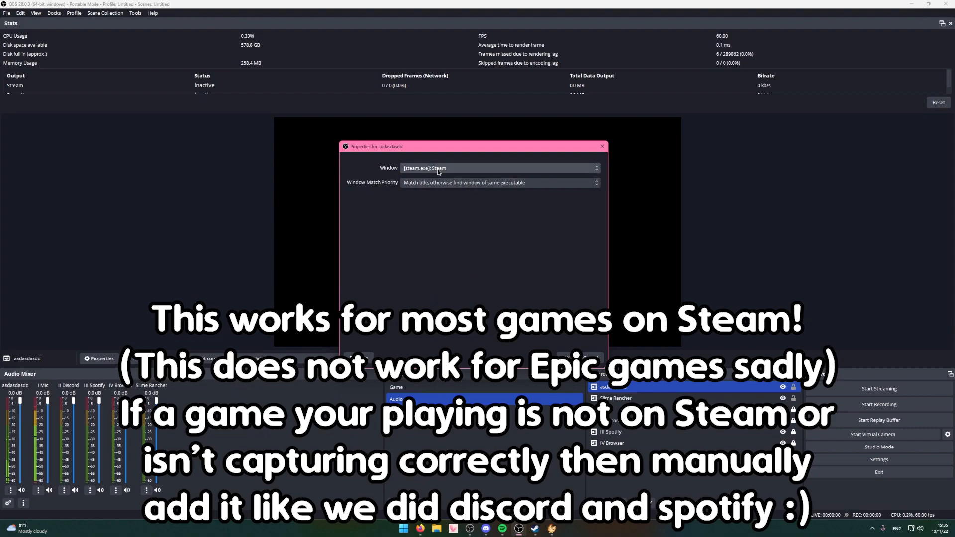
click(447, 183)
click(468, 209)
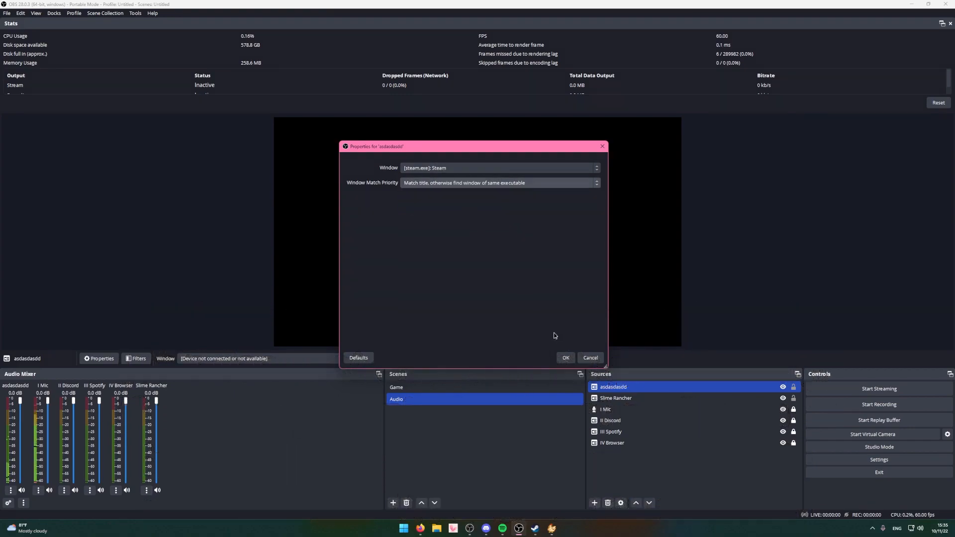
click(564, 357)
Rename the asdasdasdd audio source to "Steam Games".
right_click(624, 387)
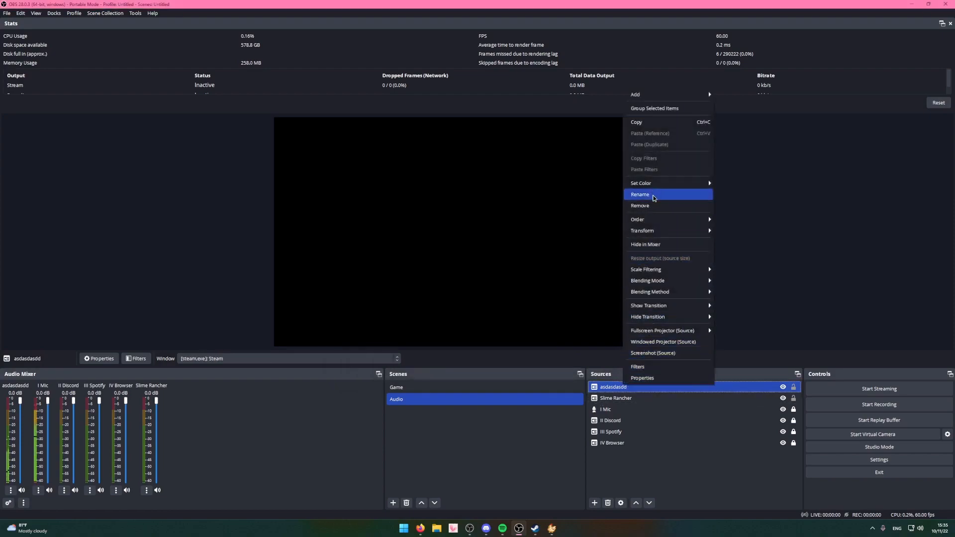
click(654, 198)
text(Steam Games)
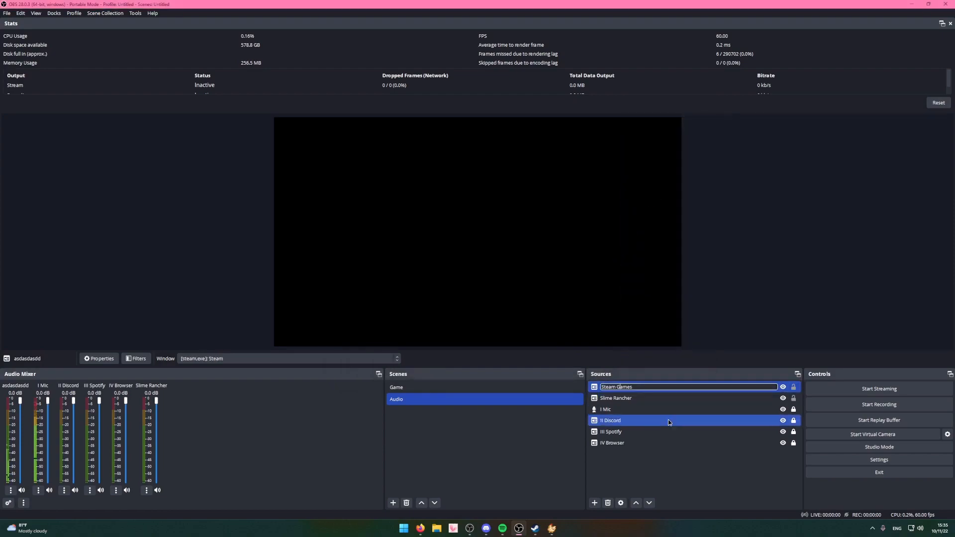
click(626, 471)
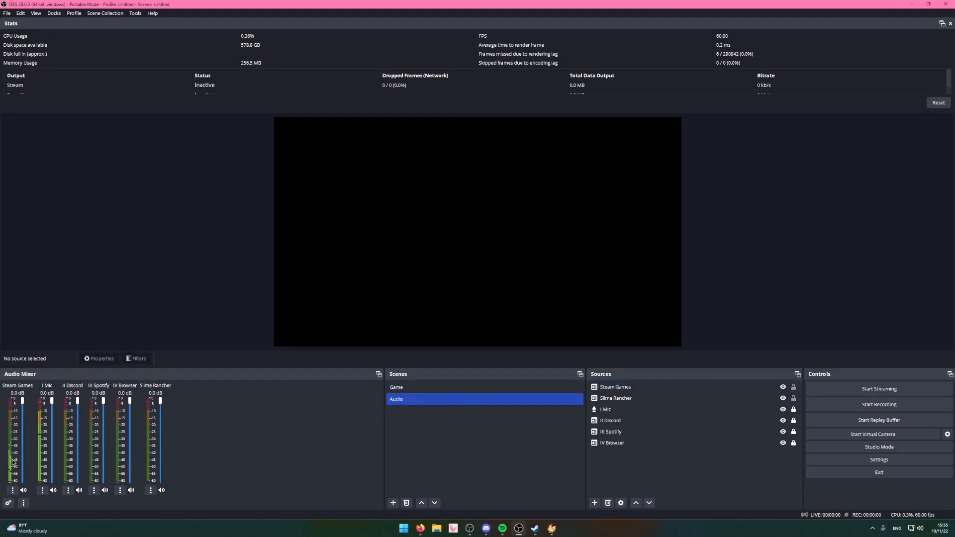
Review the window and match priority properties of the Slime Rancher and Steam Games audio sources.
click(621, 400)
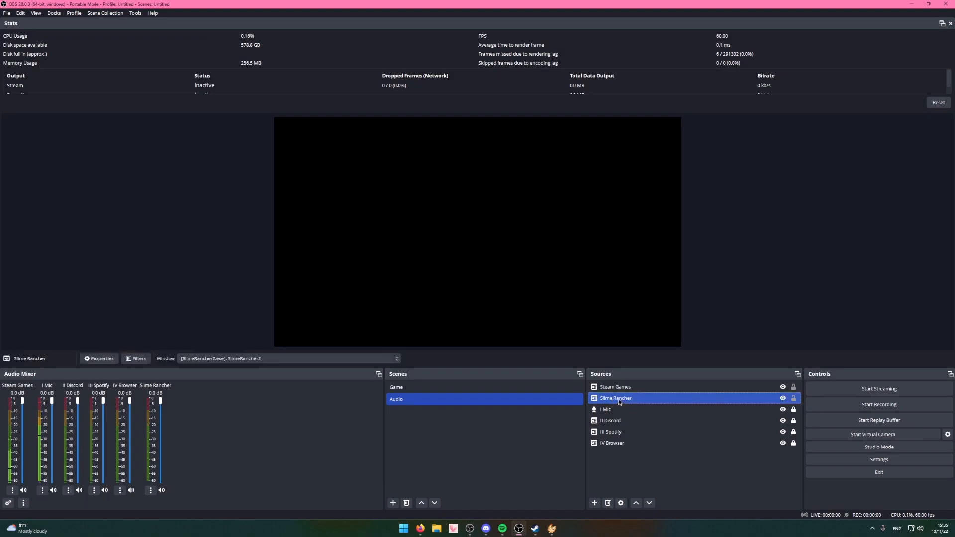
right_click(619, 401)
click(636, 387)
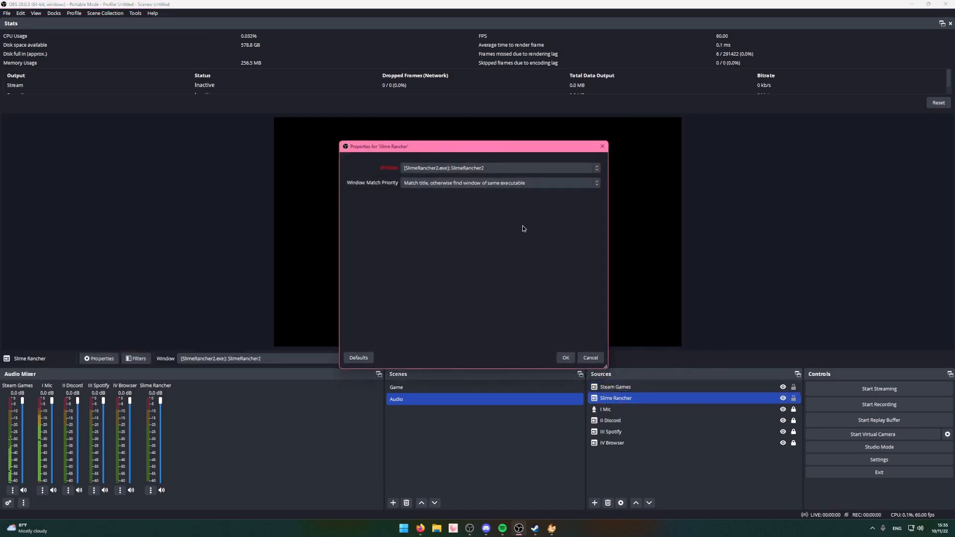
click(565, 358)
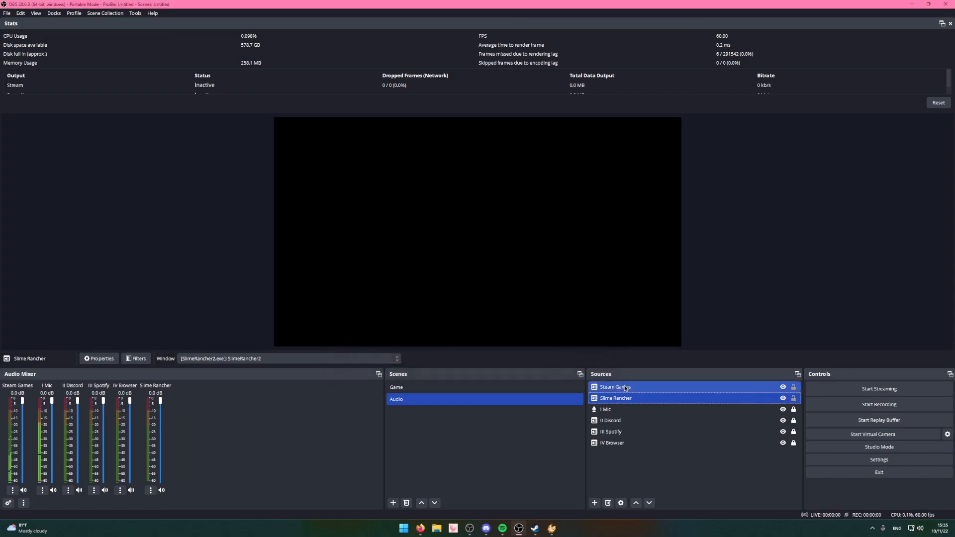
double_click(625, 388)
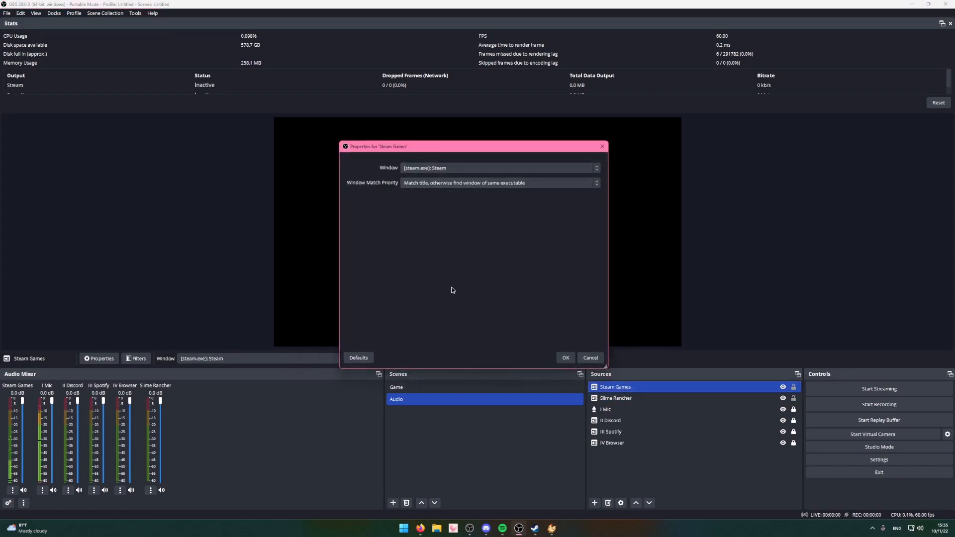
click(567, 358)
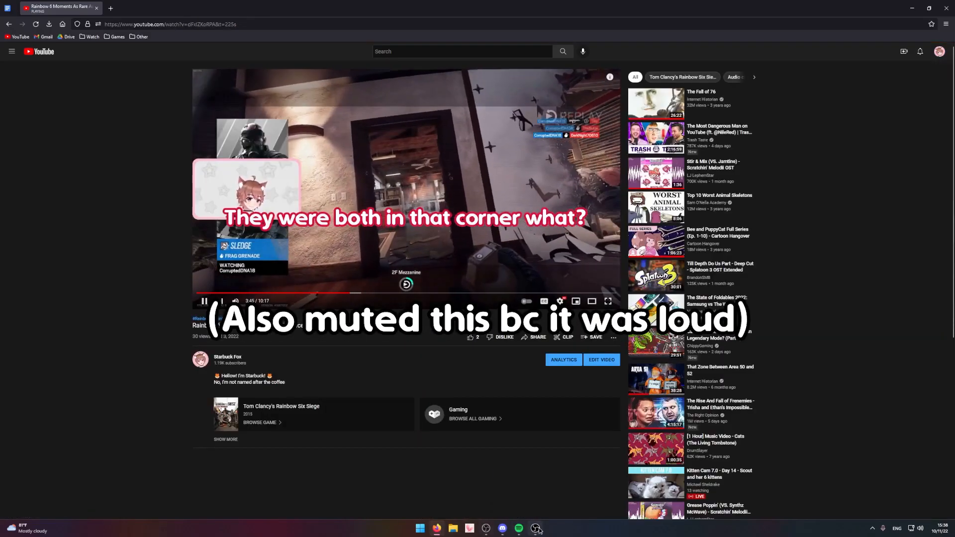
Switch back to OBS, add a scene named "Main Scene" and move it above the Game scene.
click(535, 528)
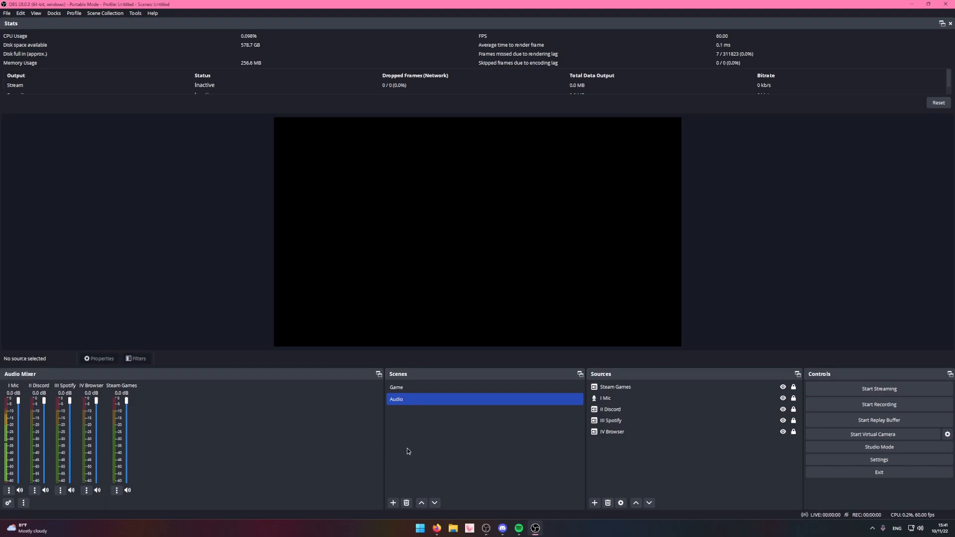
right_click(434, 460)
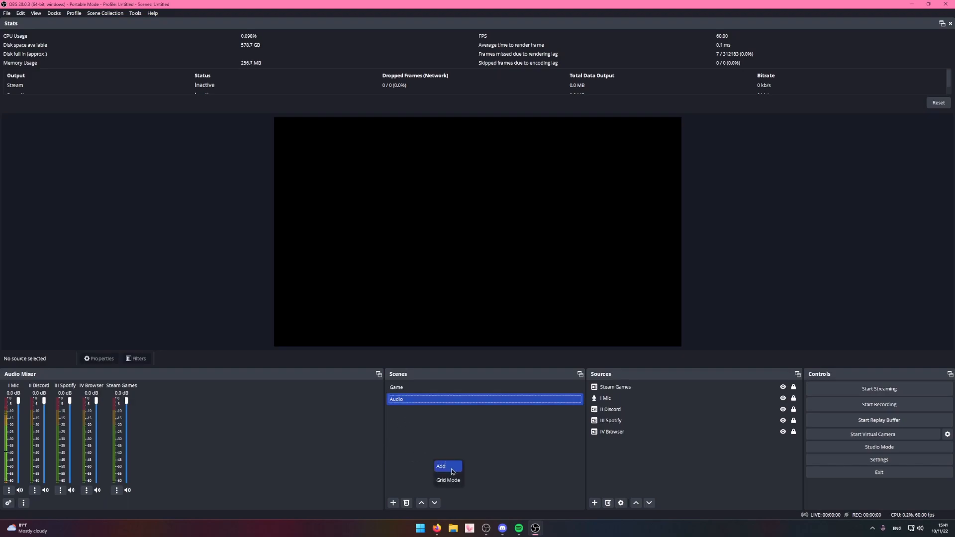
click(453, 468)
text(Main Scene)
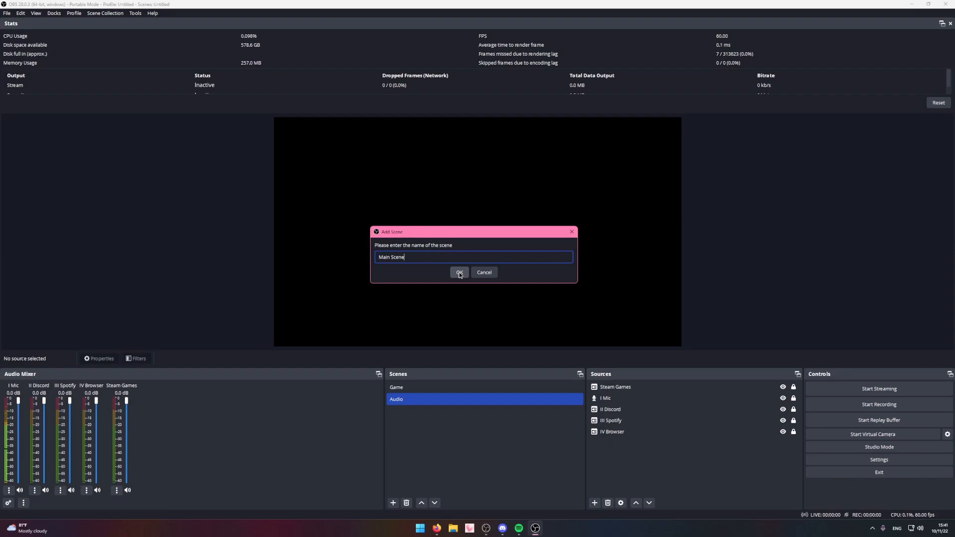
click(459, 272)
drag(452, 413, 421, 389)
Add the existing Game scene as a source in Main Scene and lock it.
right_click(618, 418)
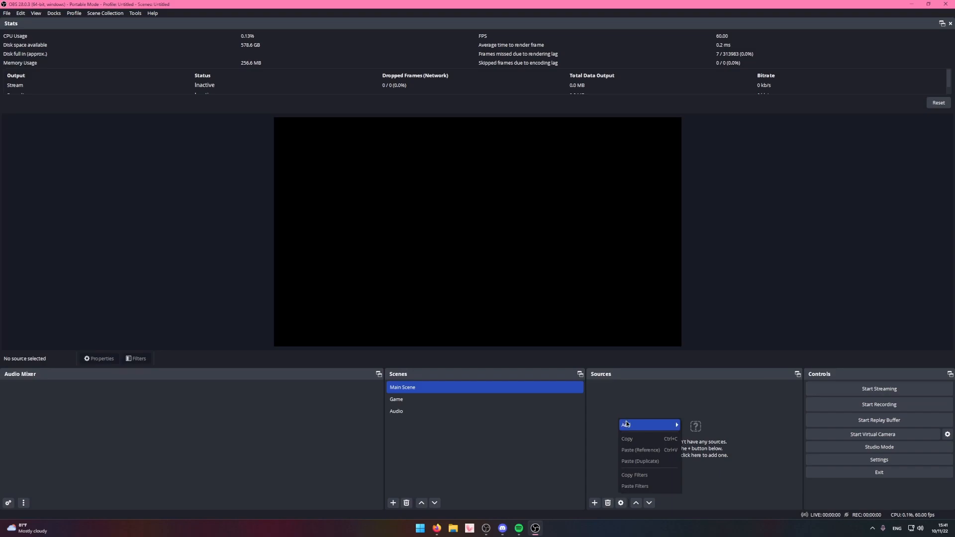
mouse_move(629, 425)
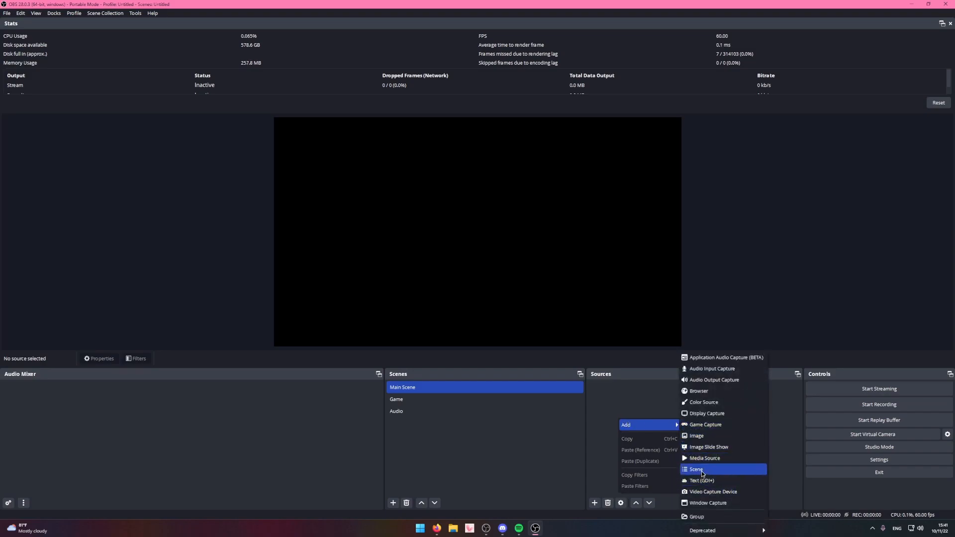
click(701, 470)
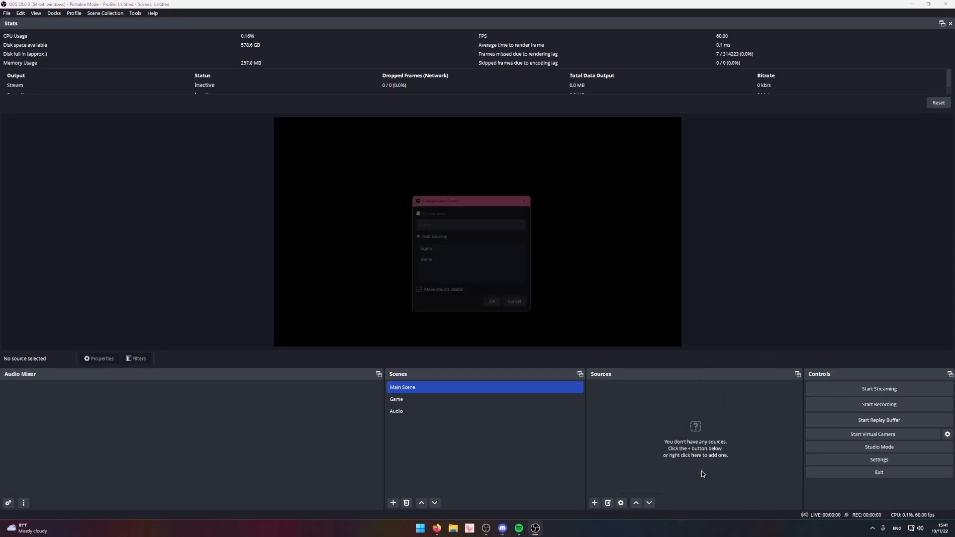
click(431, 262)
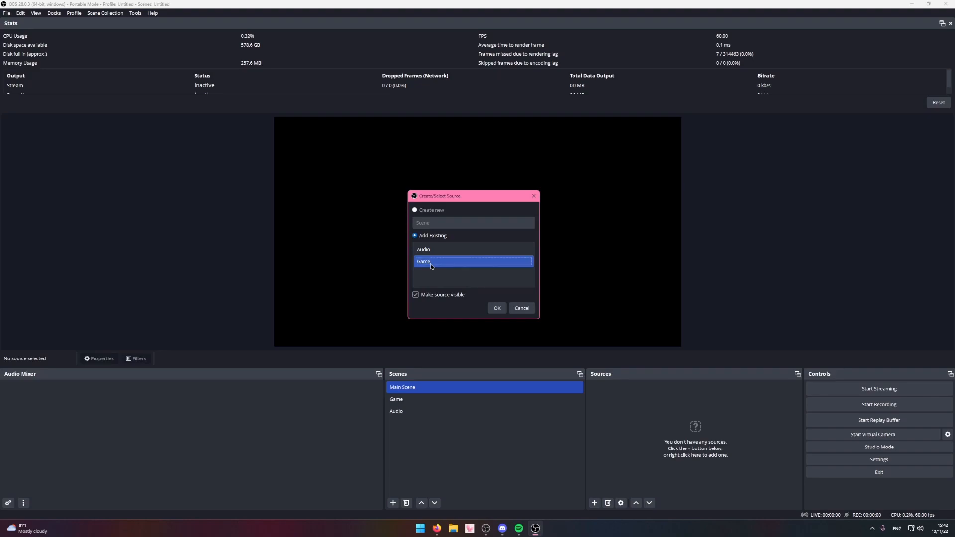
click(496, 308)
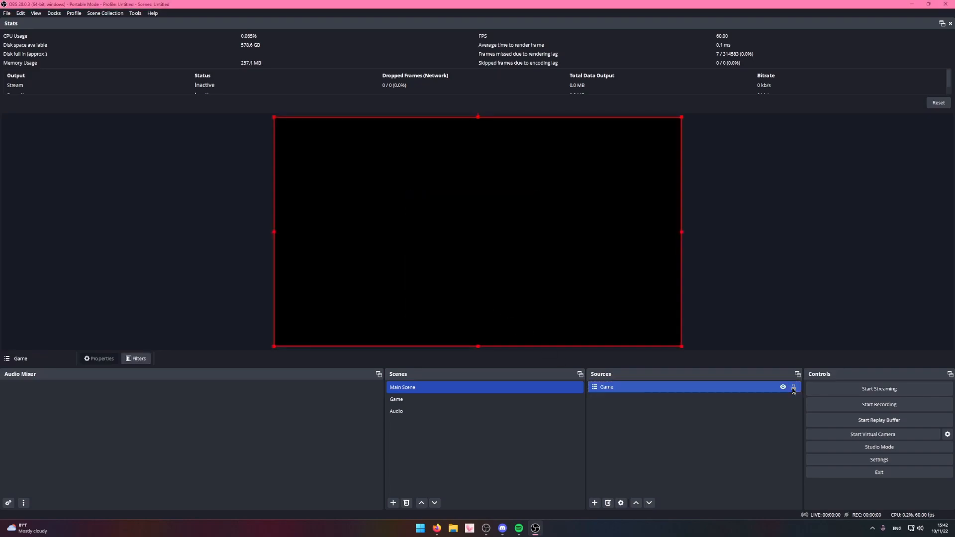
click(634, 427)
Open the choice of source types for adding another source to Main Scene.
right_click(634, 428)
mouse_move(654, 433)
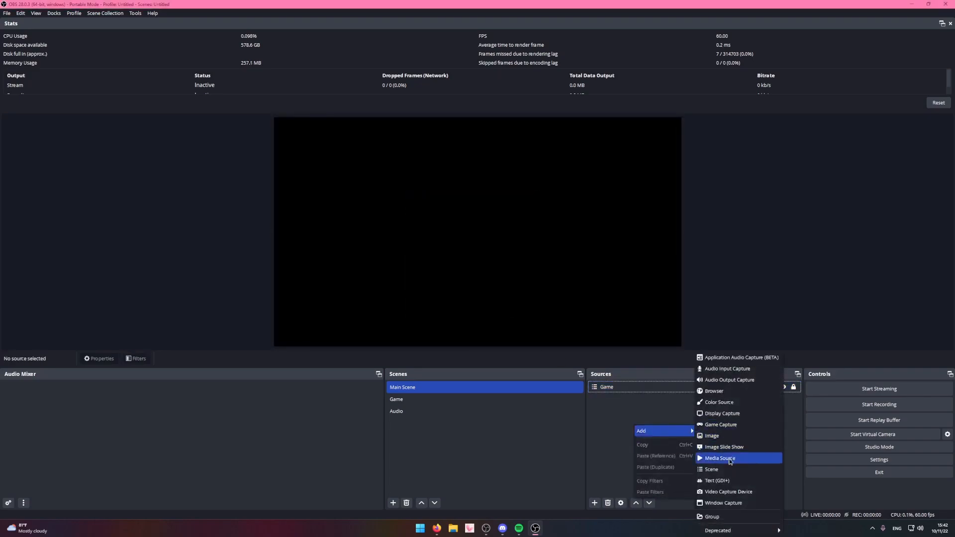
Add the existing Audio scene as a source in Main Scene and move it below the Game source.
click(716, 471)
click(427, 248)
click(494, 308)
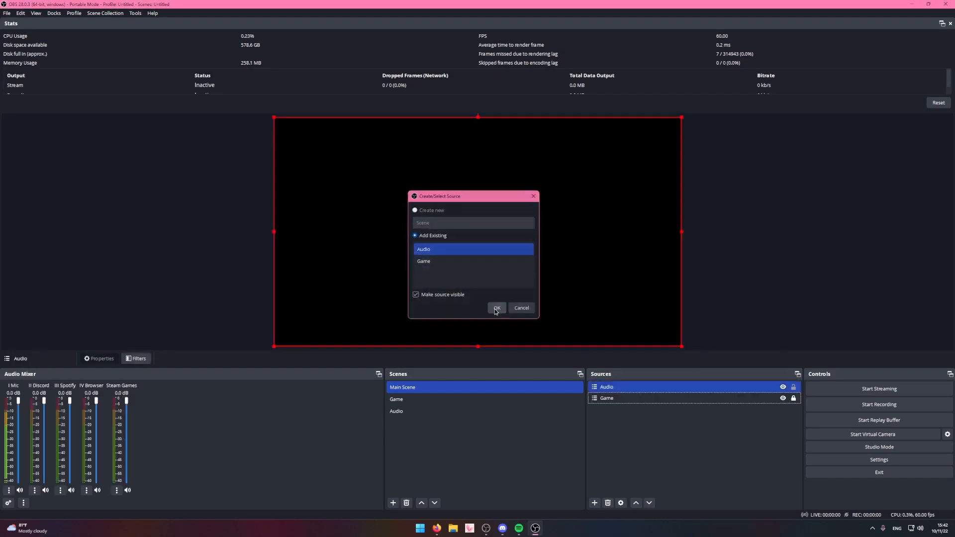
drag(749, 387, 744, 404)
click(693, 434)
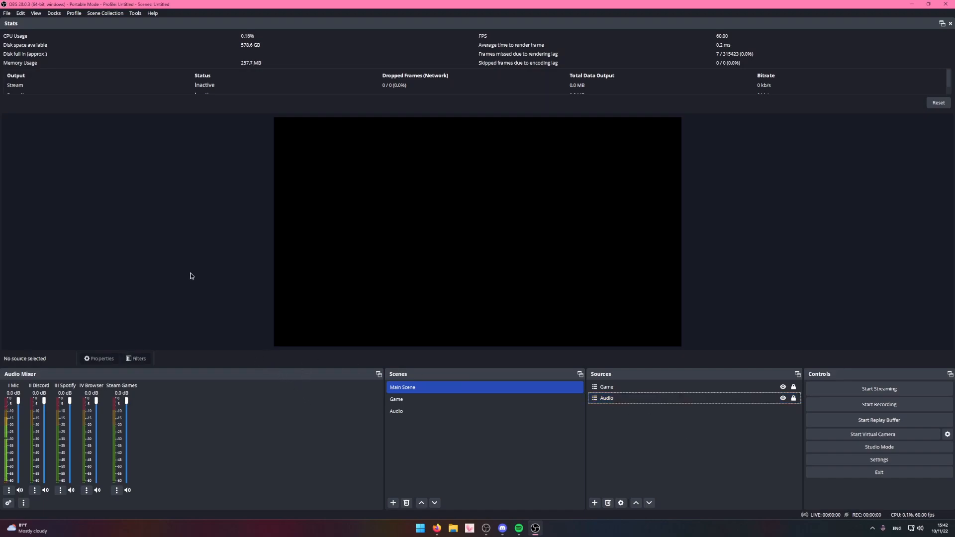
click(788, 246)
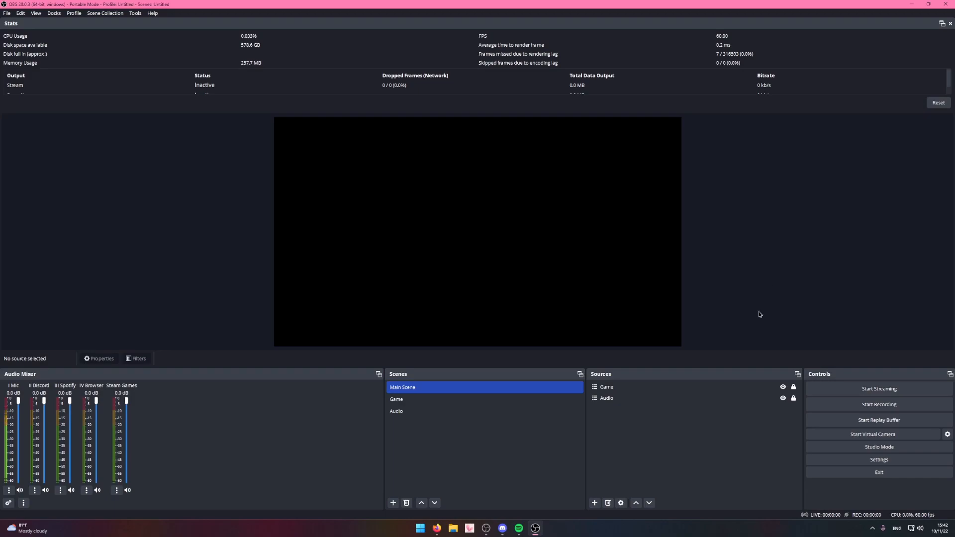
click(676, 432)
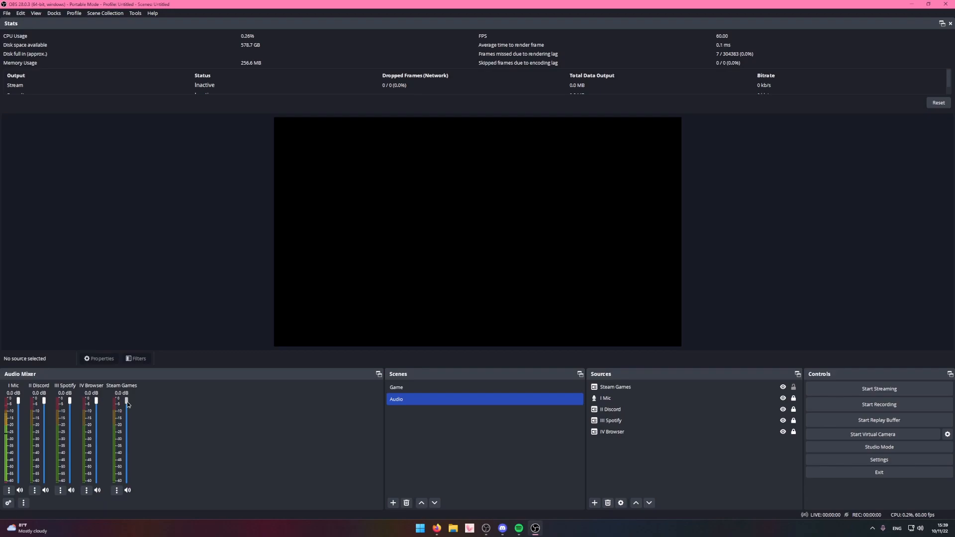
mouse_move(128, 401)
mouse_down()
mouse_move(128, 417)
mouse_move(133, 405)
mouse_up()
Switch to Windows Settings and open the additional sound settings from the system's Sound page.
mouse_move(436, 534)
click(420, 530)
click(555, 502)
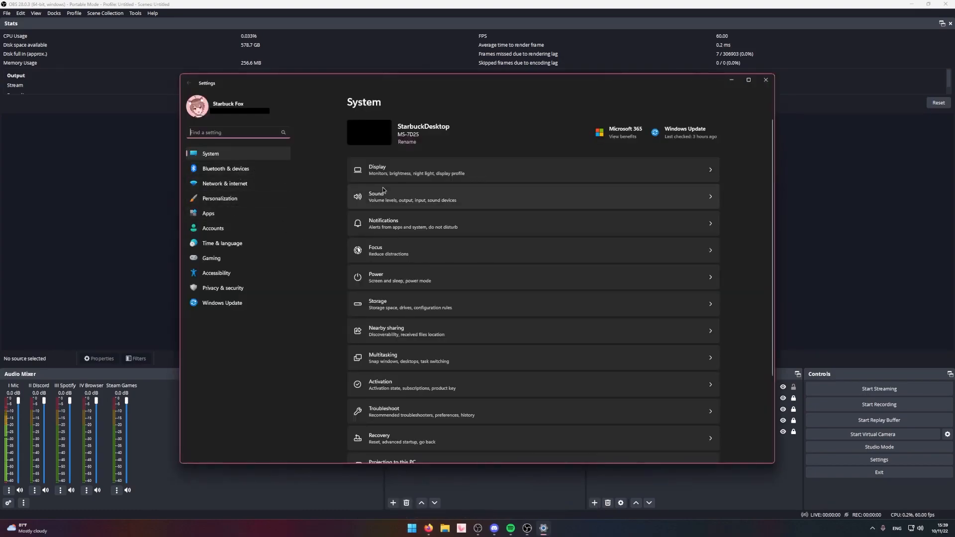
click(406, 197)
scroll(469, 395, down, 6)
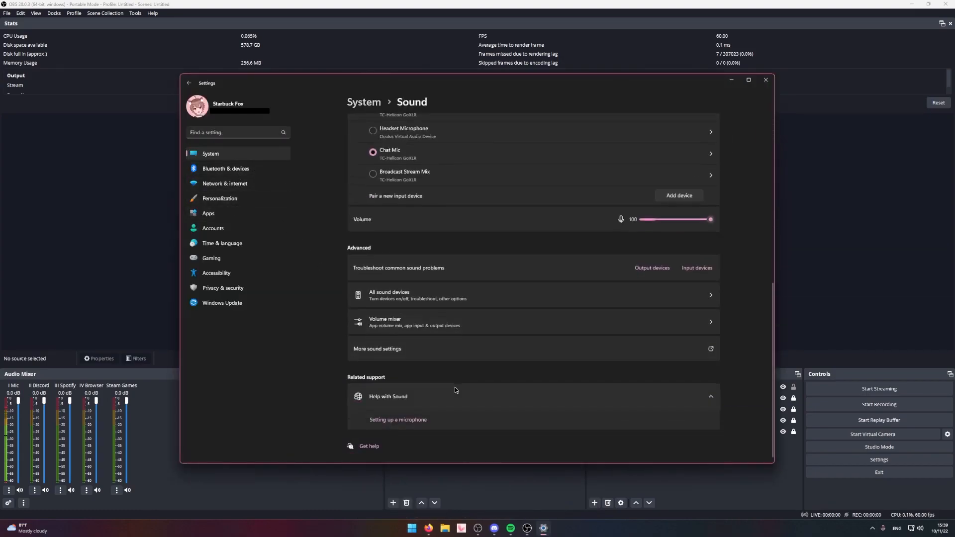
click(405, 356)
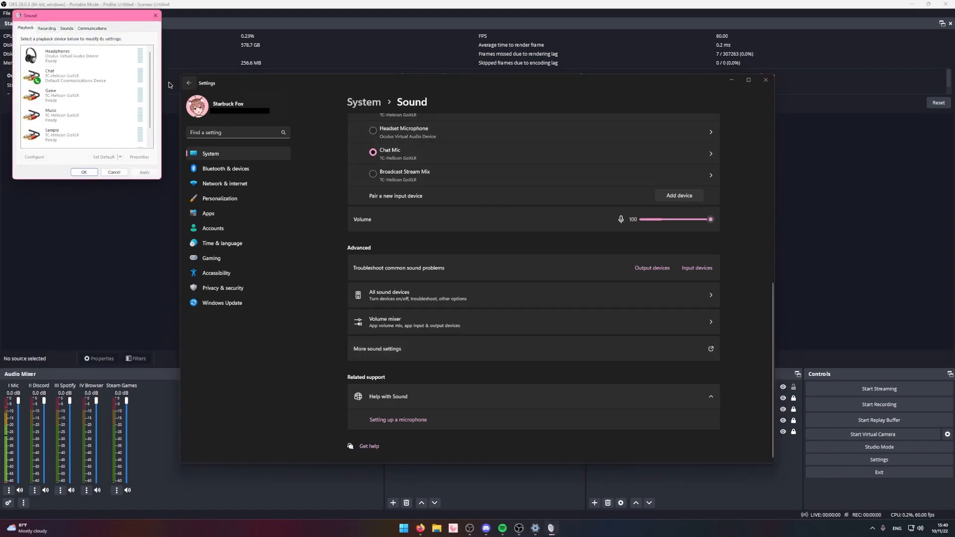
Examine the Chat Mic device and its options among the Windows recording devices.
scroll(75, 96, down, 1)
click(46, 30)
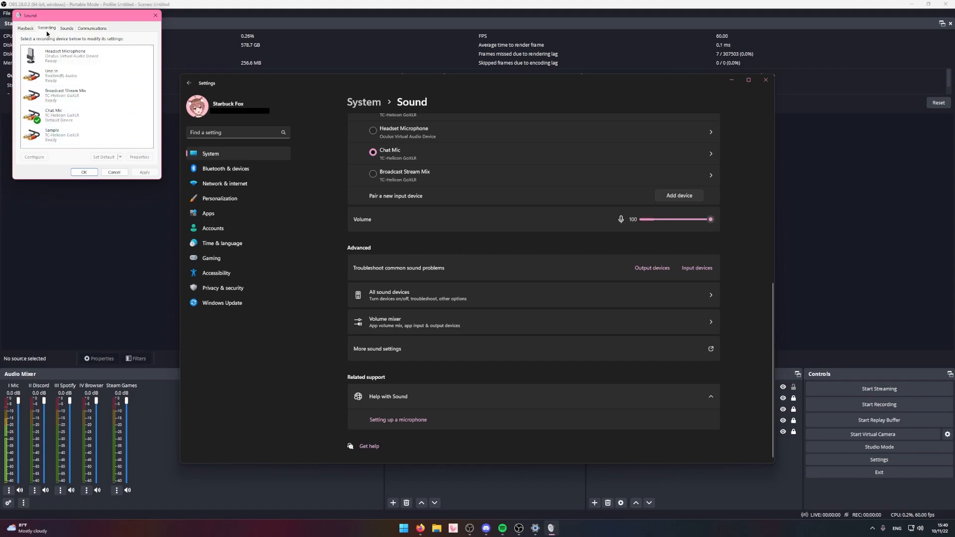
click(70, 116)
right_click(72, 114)
click(97, 149)
click(72, 57)
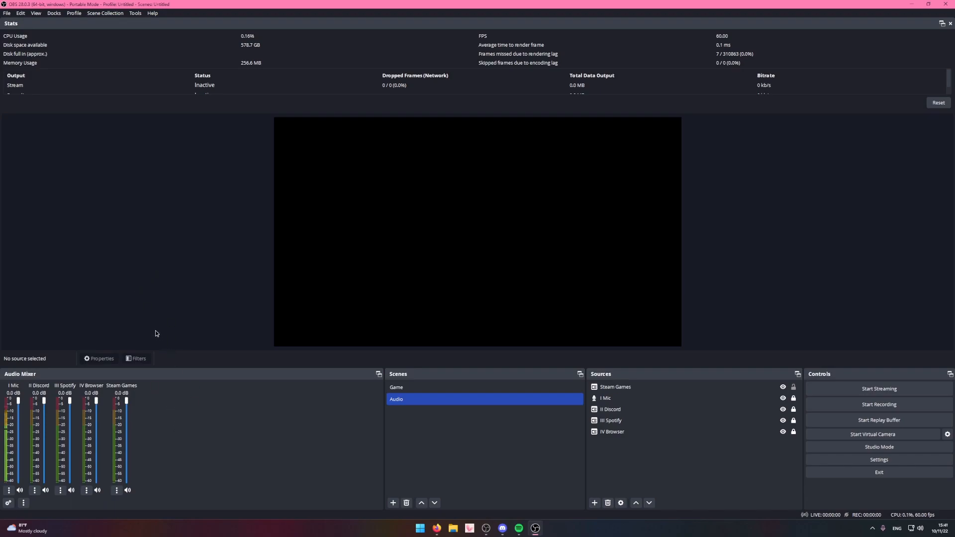
Open the audio track settings for output and enlarge the window to fit all six tracks.
click(882, 460)
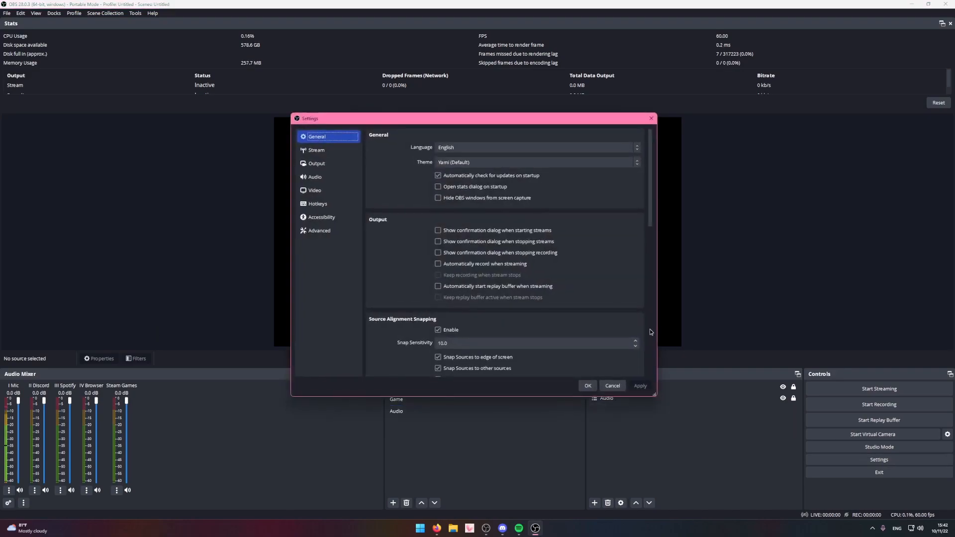
click(336, 167)
scroll(397, 321, down, 3)
scroll(400, 309, up, 3)
drag(441, 396, 443, 496)
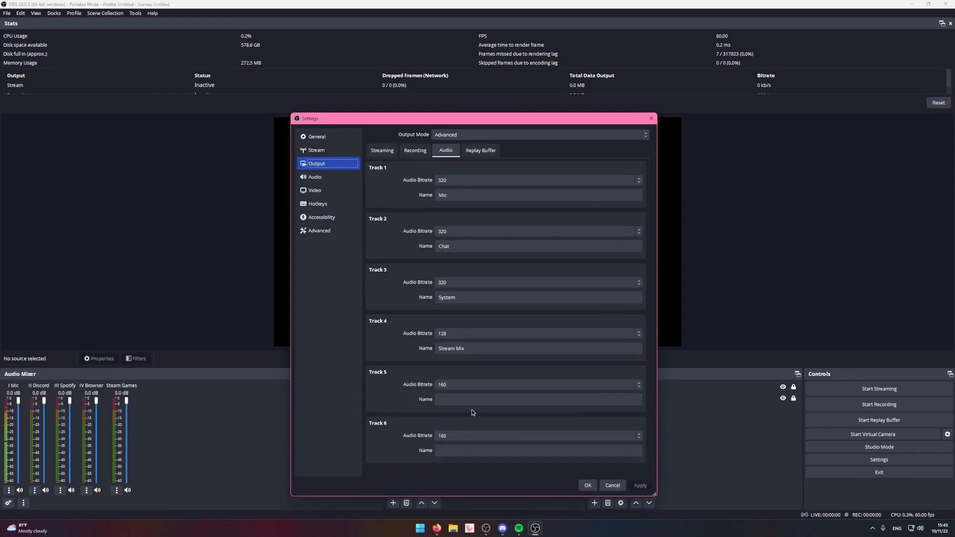
Capture a rectangular screenshot of the six audio track settings with Snipping Tool.
key(super)
text(snipping tool)
key(Return)
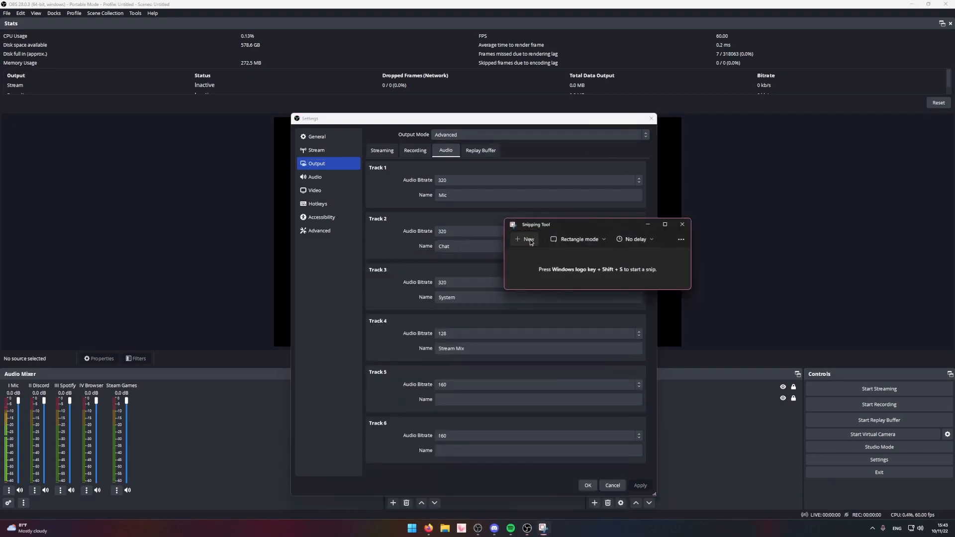
click(525, 239)
drag(367, 164, 644, 464)
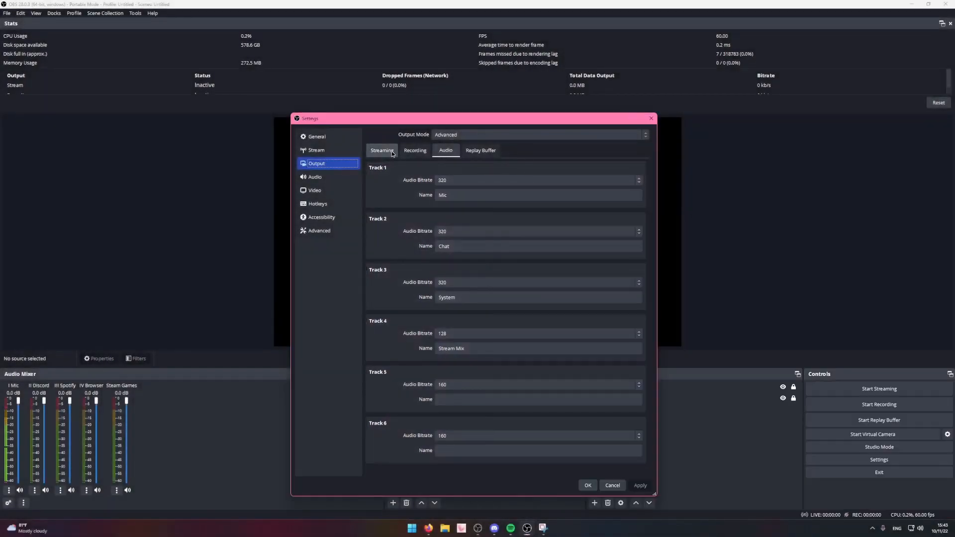
Set the streaming audio track to 4, review the recording tracks and save the output settings.
click(392, 154)
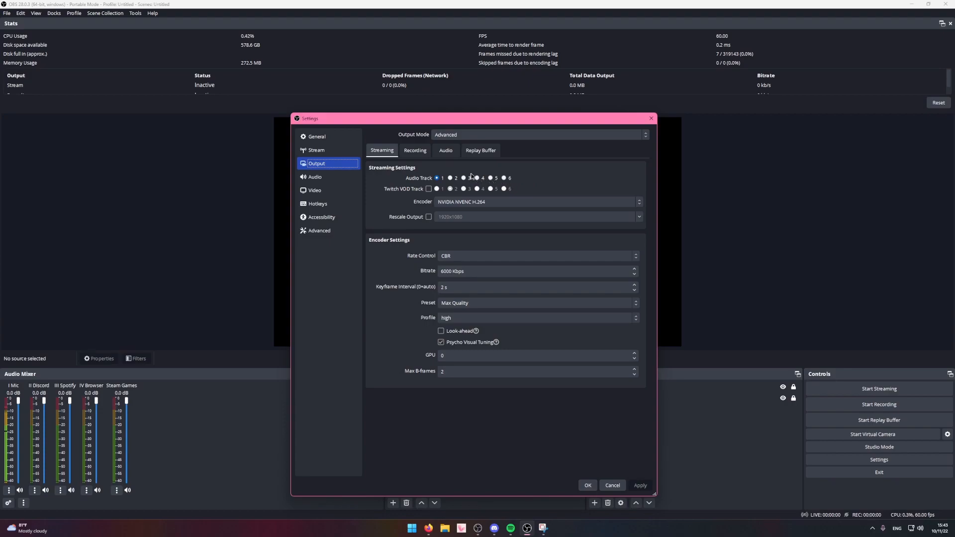
click(447, 155)
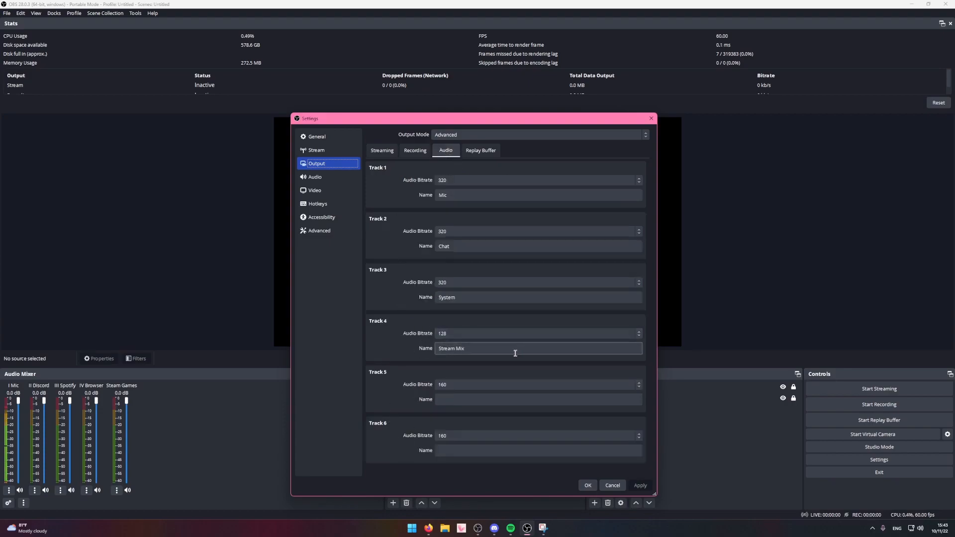
click(381, 150)
click(478, 179)
click(414, 150)
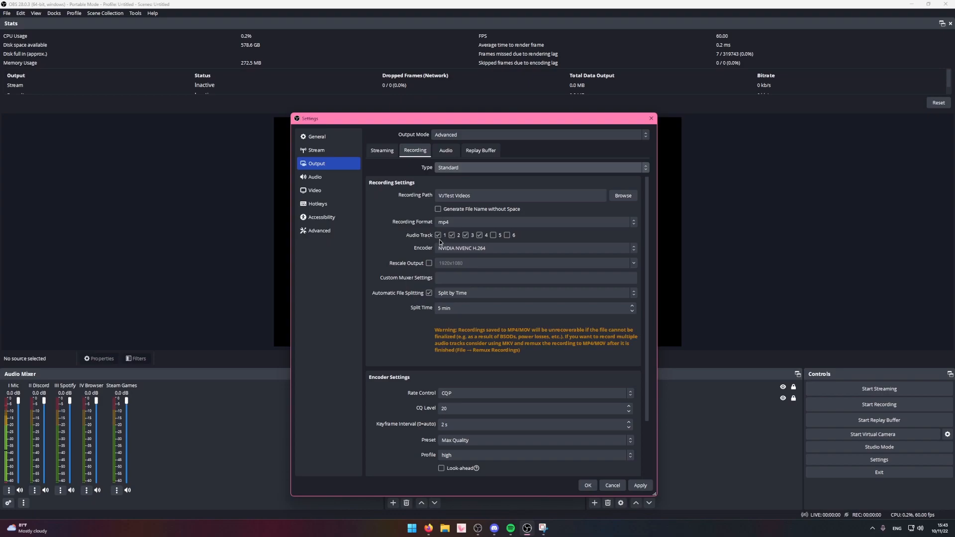
click(446, 150)
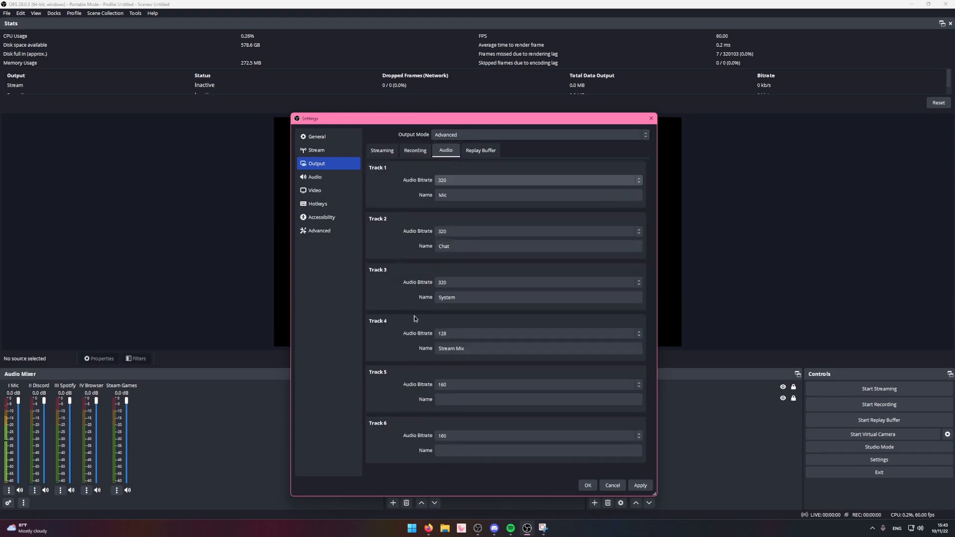
click(640, 485)
click(587, 485)
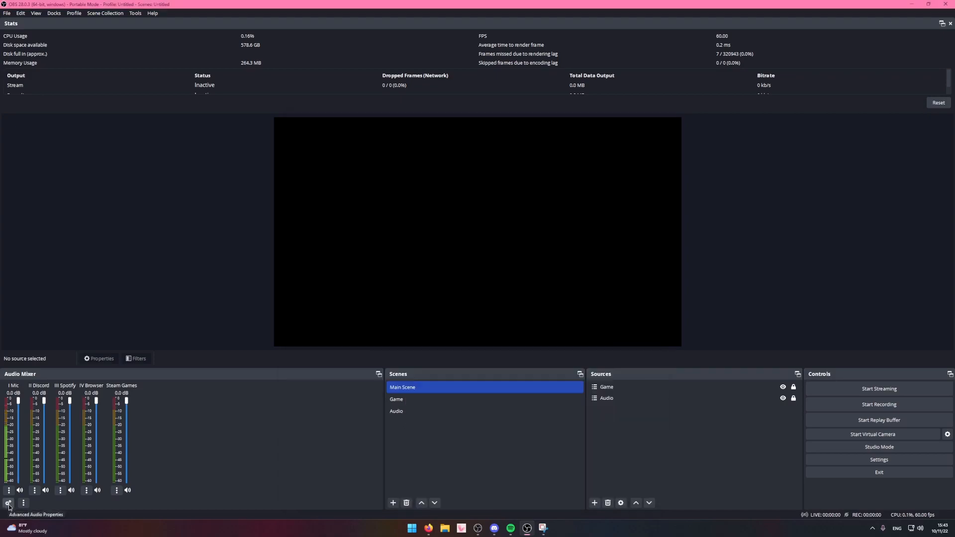
Open and enlarge the Advanced Audio Properties, with inactive sources included in the list.
right_click(222, 464)
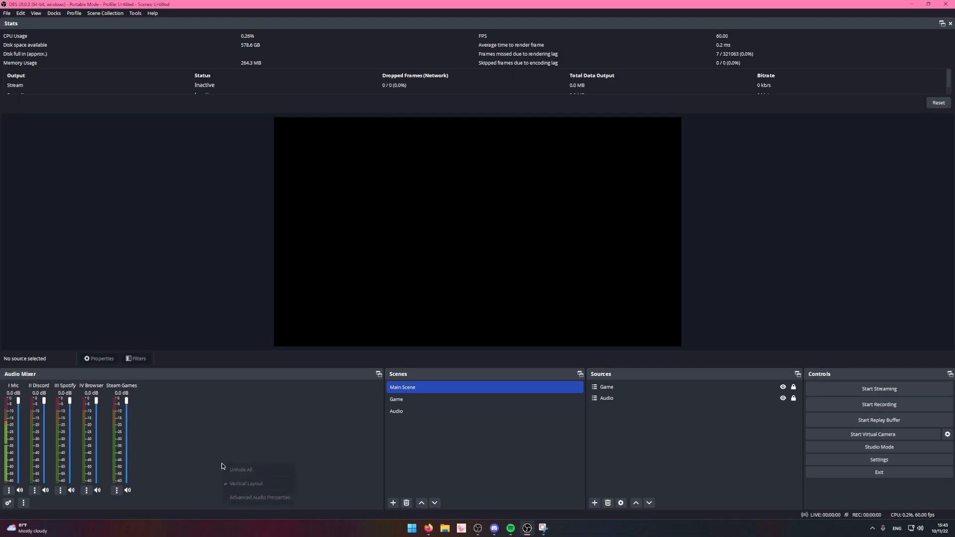
click(249, 499)
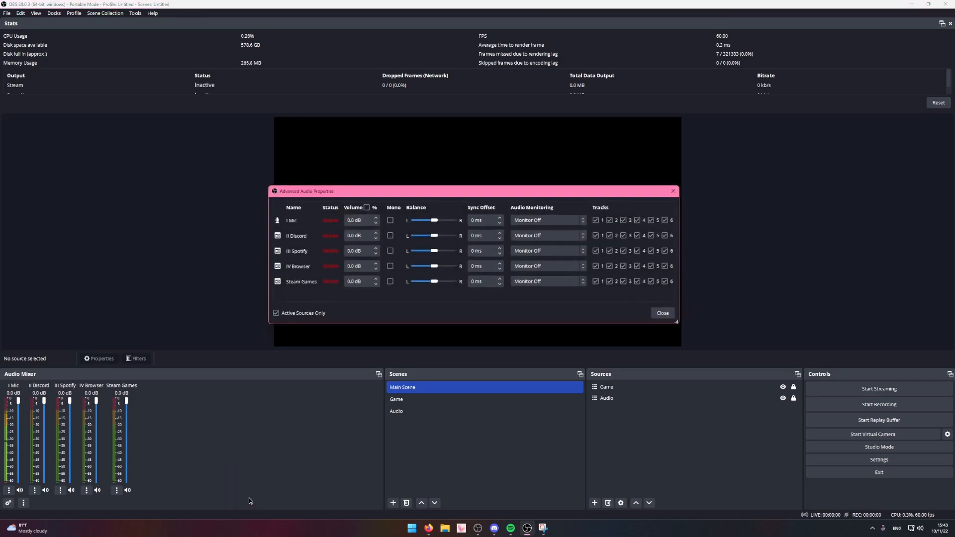
drag(288, 324, 303, 384)
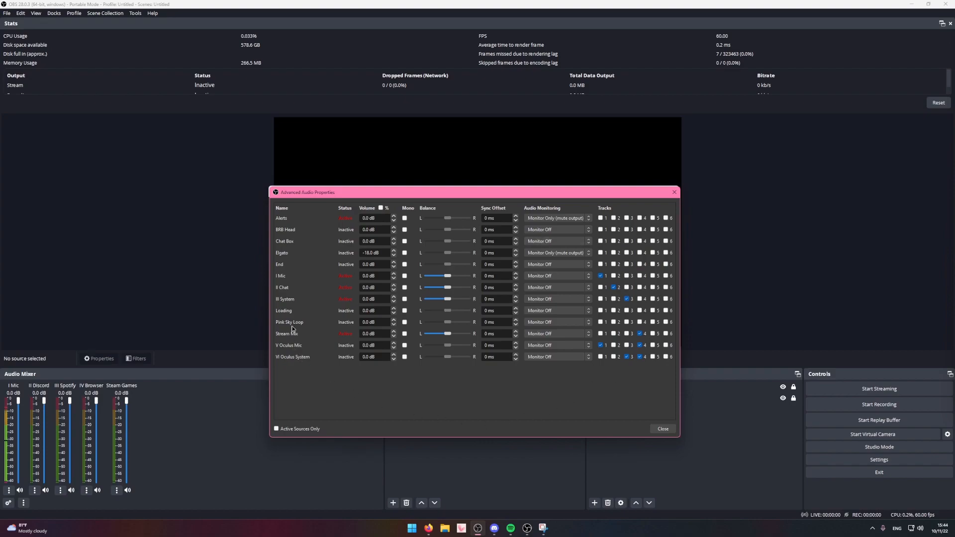
click(662, 429)
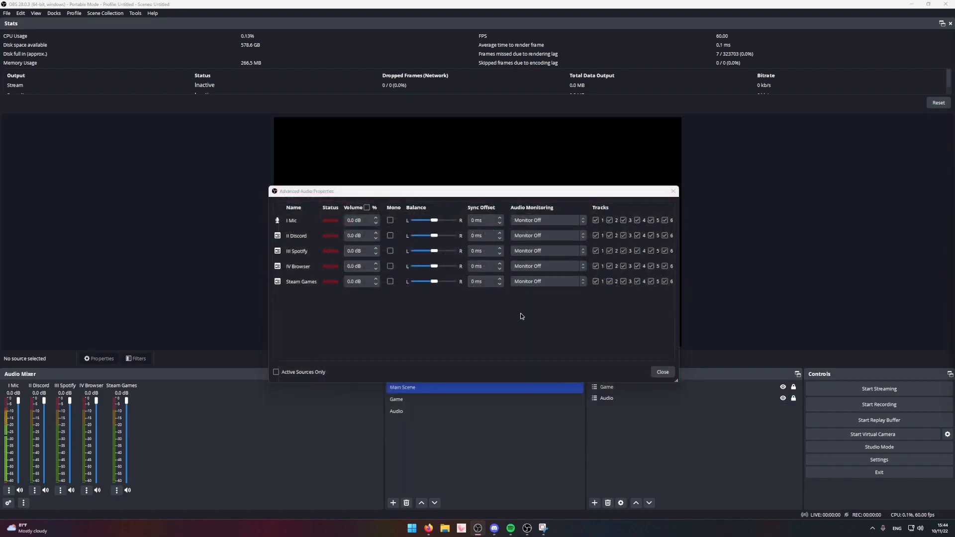
Remove all five audio sources from tracks 1 and 2.
click(595, 221)
click(595, 236)
click(595, 251)
click(595, 266)
click(595, 282)
click(609, 282)
click(609, 266)
click(610, 251)
click(609, 235)
click(609, 220)
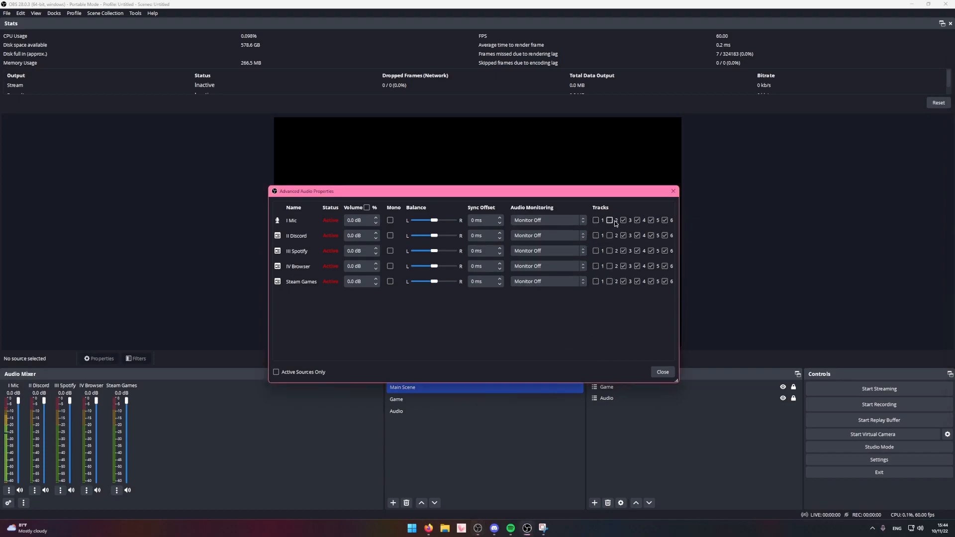
Remove all five audio sources from tracks 3 to 6.
click(623, 266)
click(623, 282)
click(637, 281)
click(637, 266)
click(637, 250)
click(637, 235)
click(651, 236)
click(651, 251)
click(651, 266)
click(651, 281)
click(665, 282)
click(665, 266)
click(665, 236)
click(665, 220)
click(623, 250)
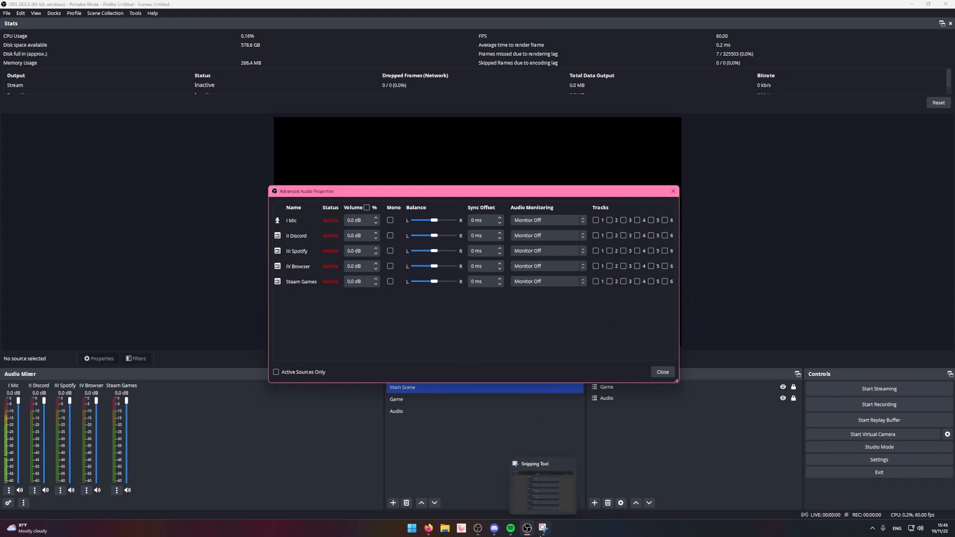
Following the track screenshot, assign I Mic to track 1, II Discord to track 2 and Steam Games to track 3.
click(542, 533)
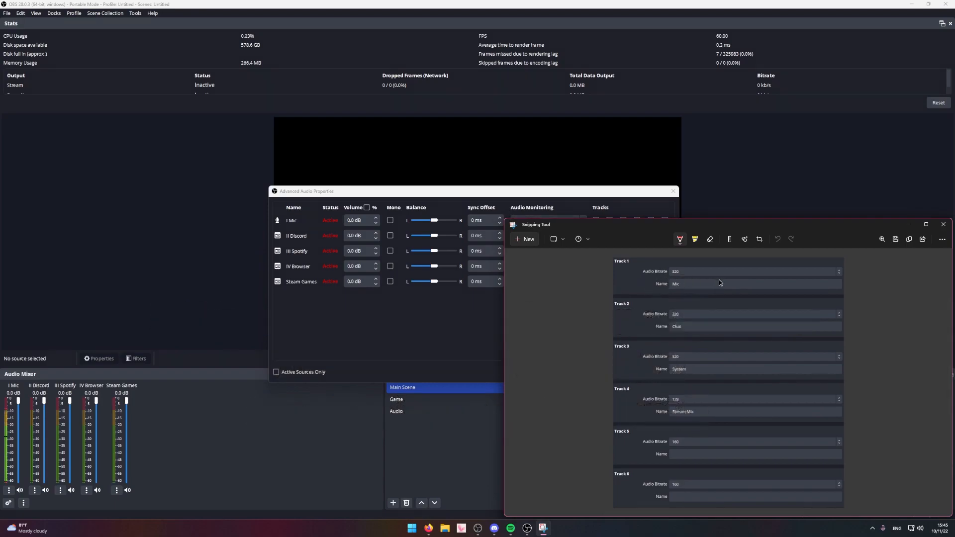
click(450, 308)
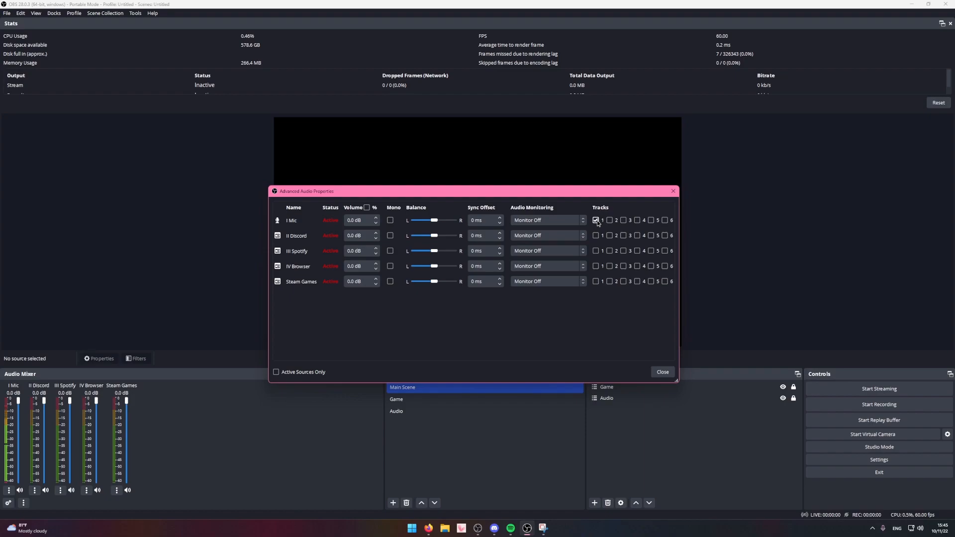
key(alt+Tab)
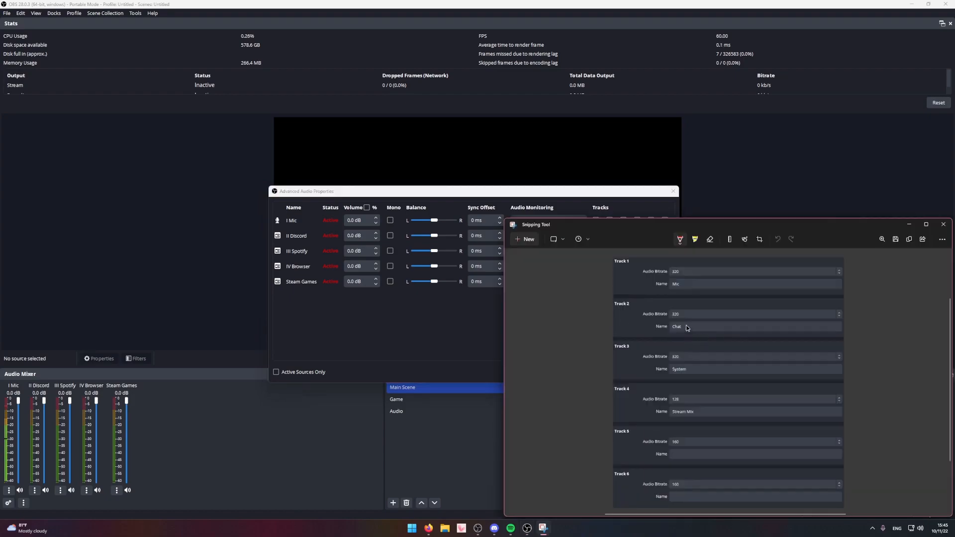
click(407, 304)
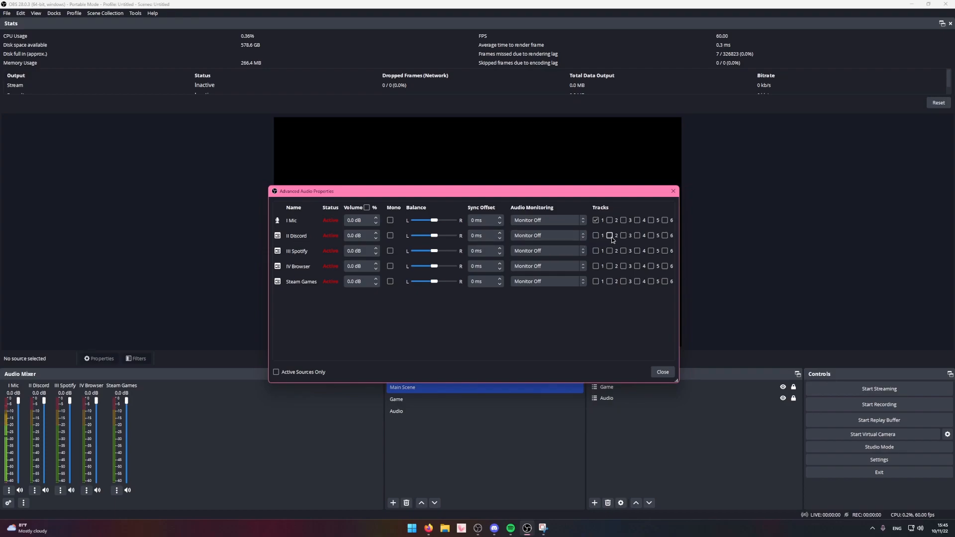
key(alt+Tab)
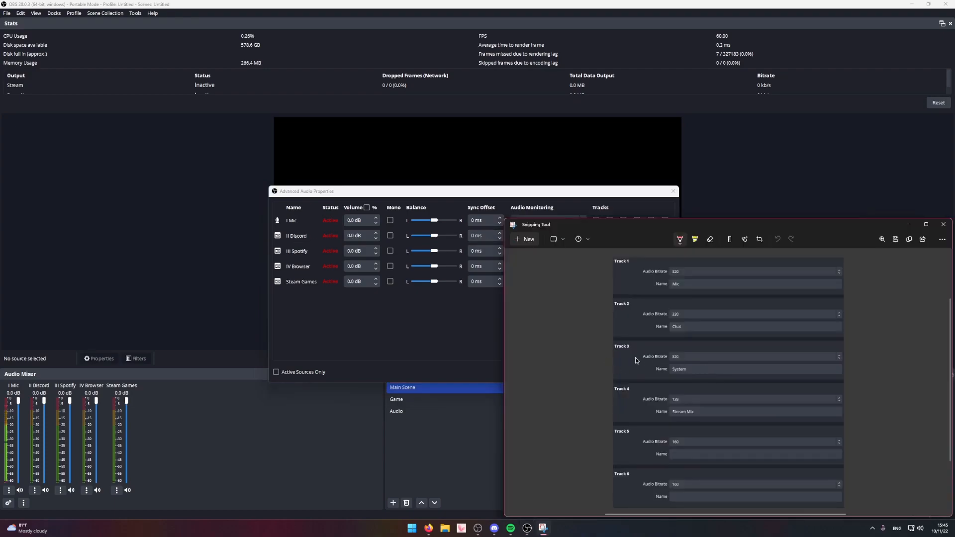
click(383, 333)
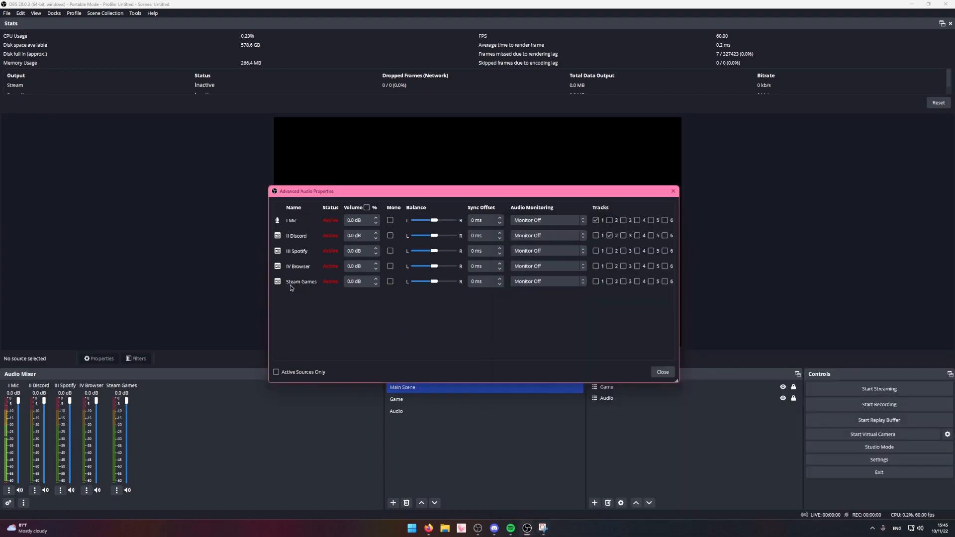
click(622, 281)
Check the Stream Mix track in the screenshot, and assign all five audio sources to track 4.
click(543, 528)
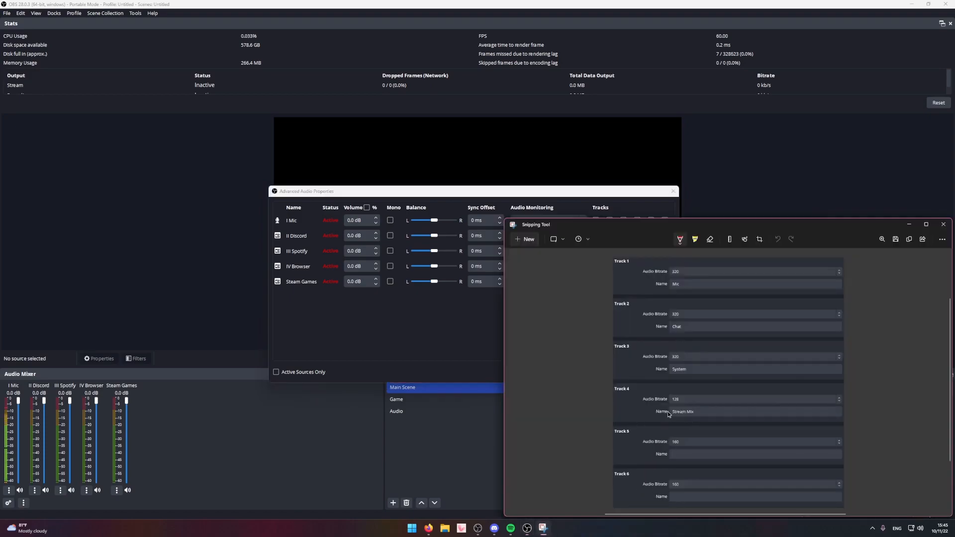
click(449, 321)
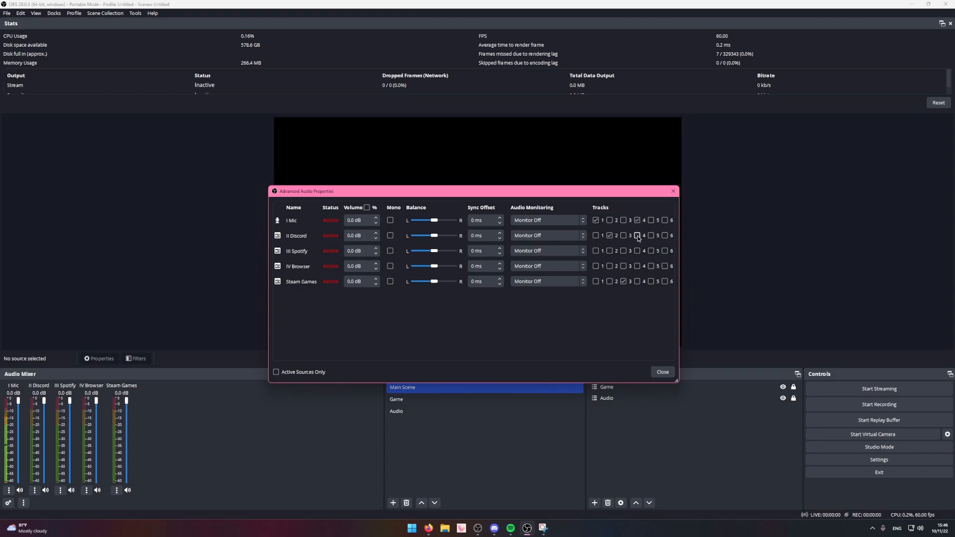
click(637, 281)
click(637, 251)
click(638, 267)
click(666, 374)
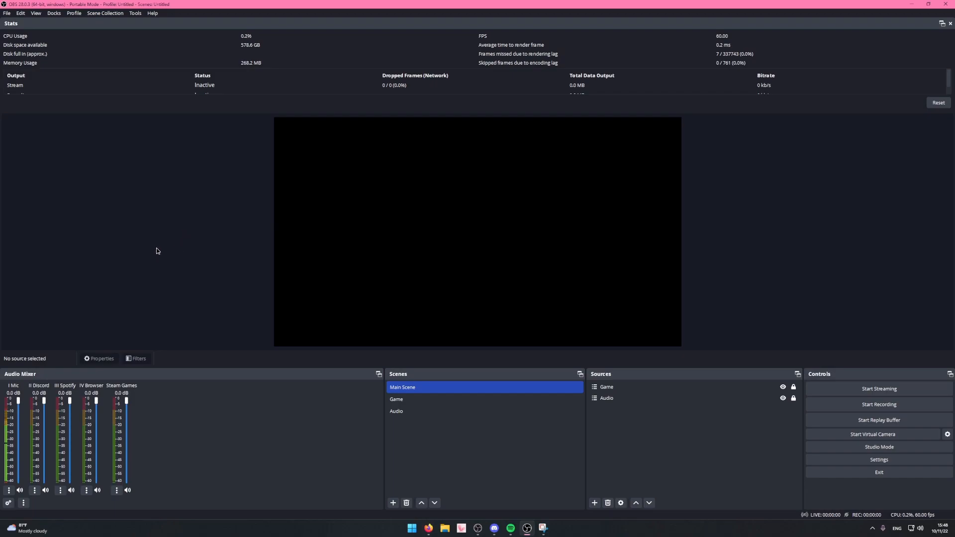
In the Game scene, add a new Video Capture Device source named Elgato.
click(403, 405)
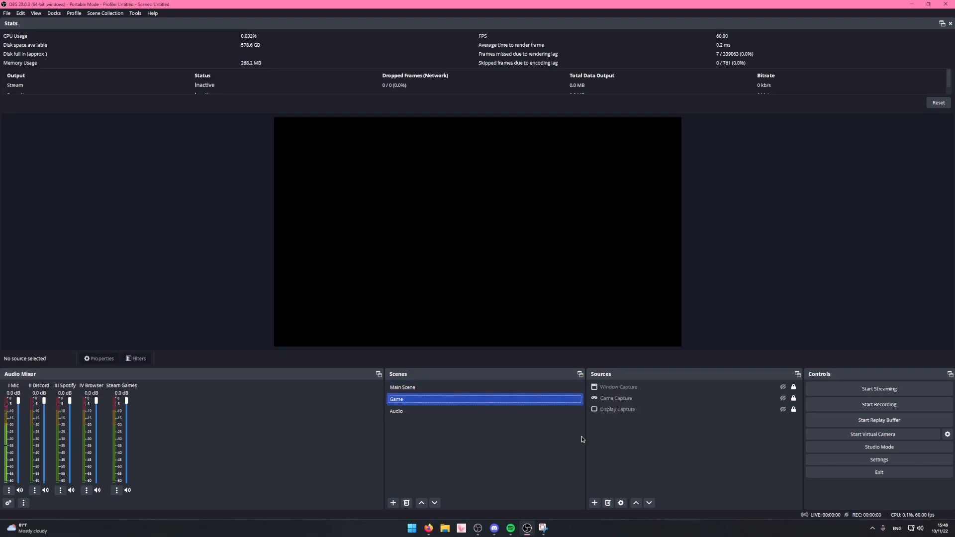
right_click(617, 453)
mouse_move(633, 464)
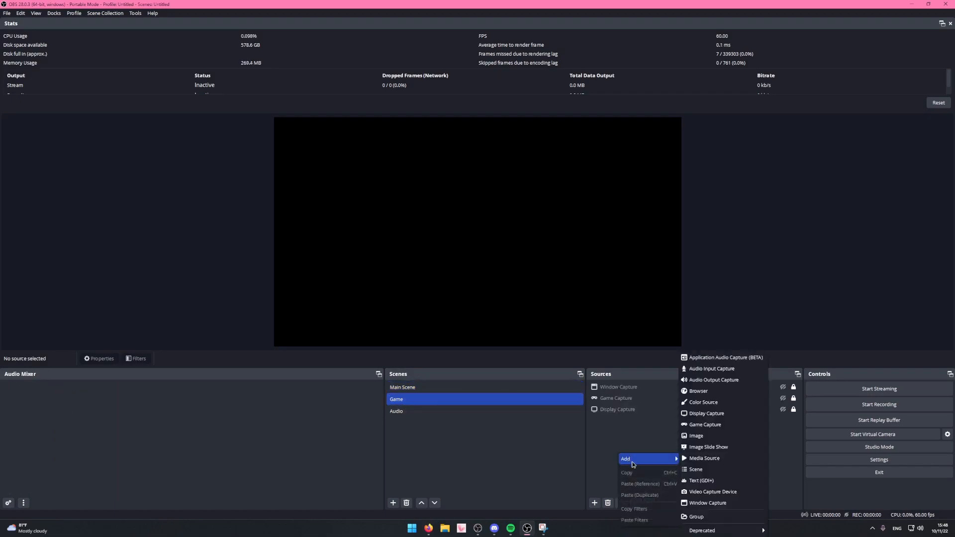
click(744, 492)
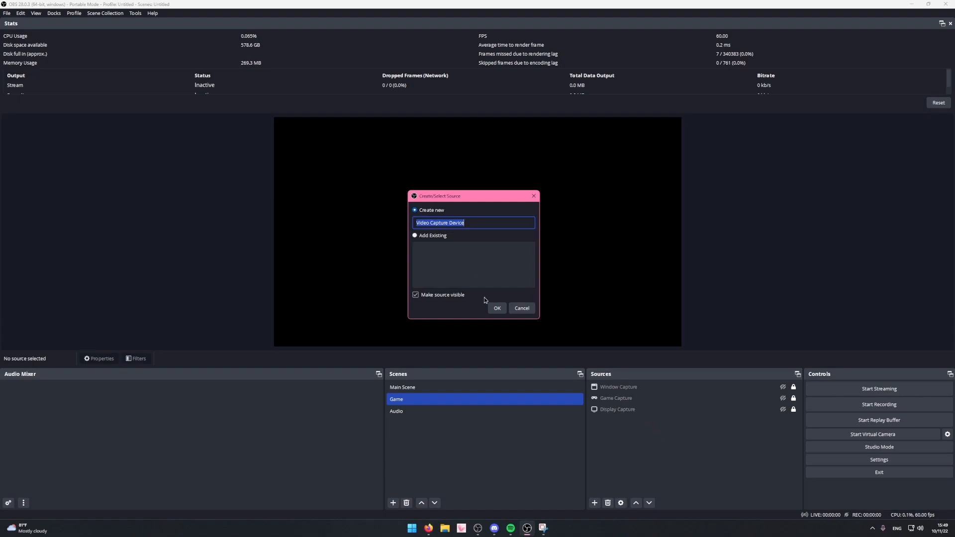
text(E)
click(496, 308)
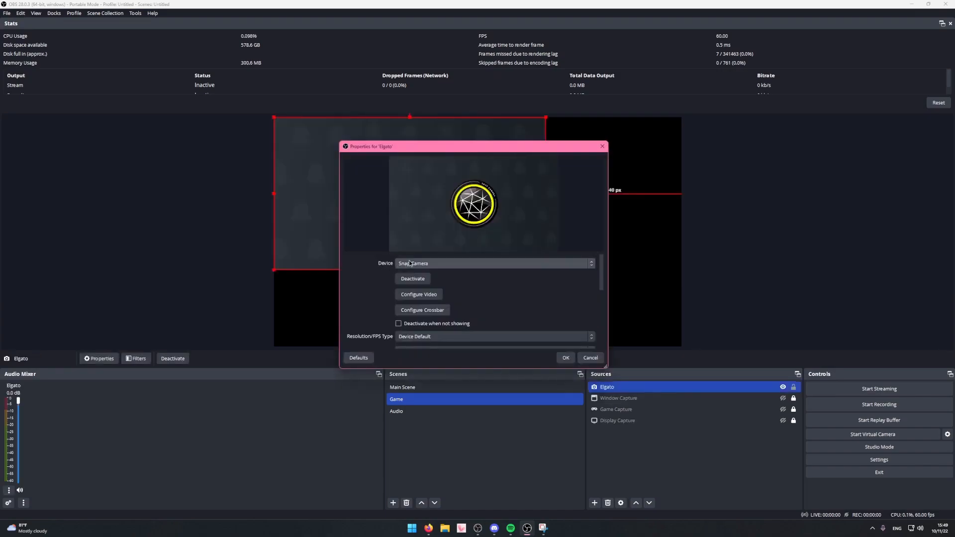
Set the Elgato source's device to Game Capture HD60 S and enable Deactivate when not showing.
click(409, 263)
click(412, 289)
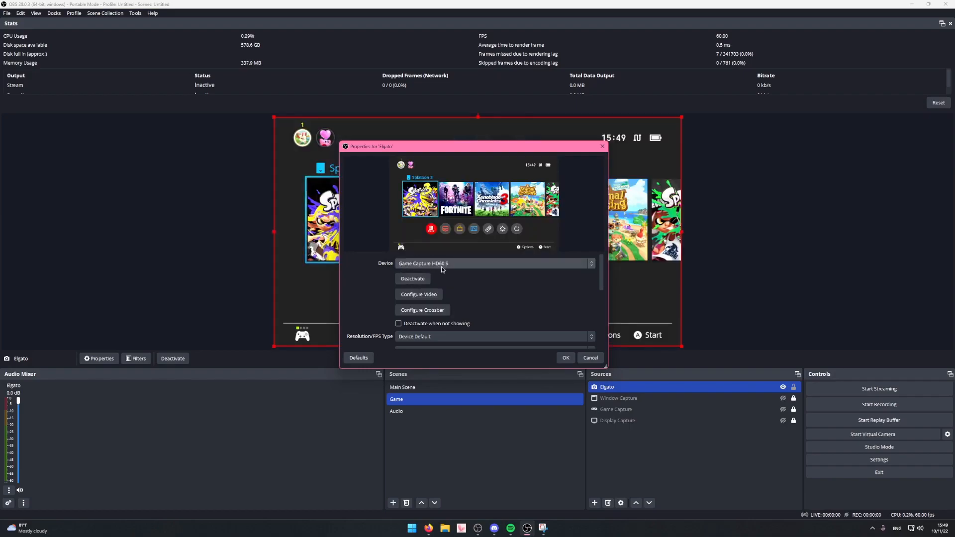
click(398, 323)
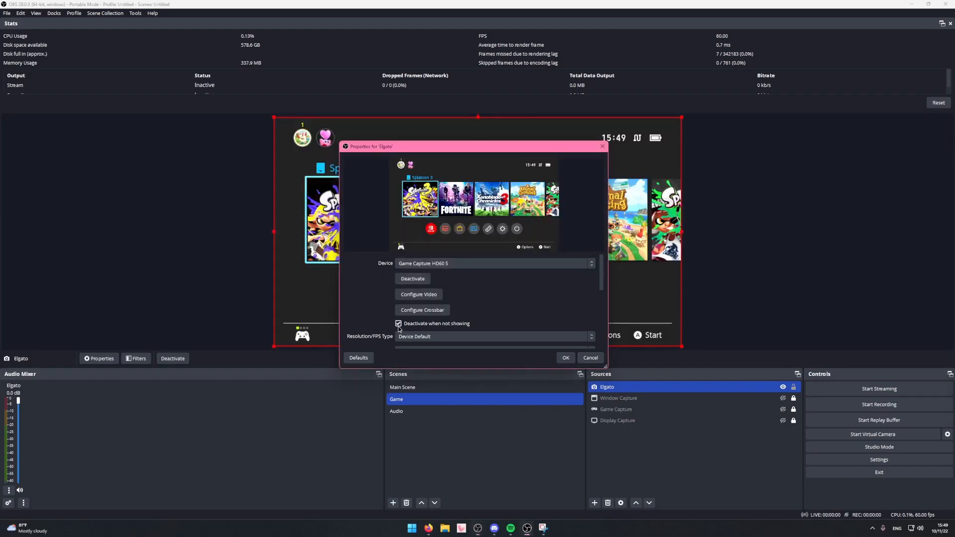
Set the Elgato source's color space to Rec. 709 and color range to Full, and accept the properties.
scroll(378, 322, down, 2)
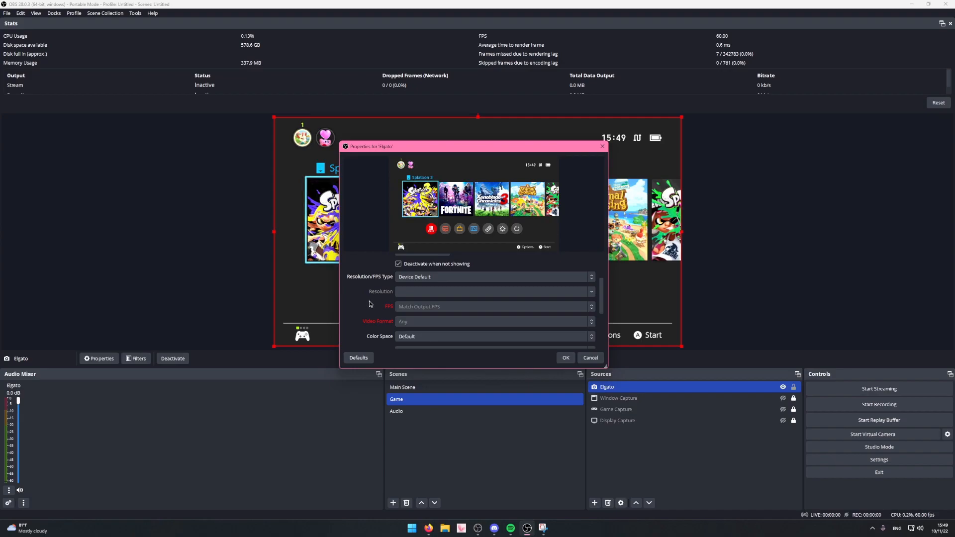
scroll(373, 308, down, 2)
click(415, 279)
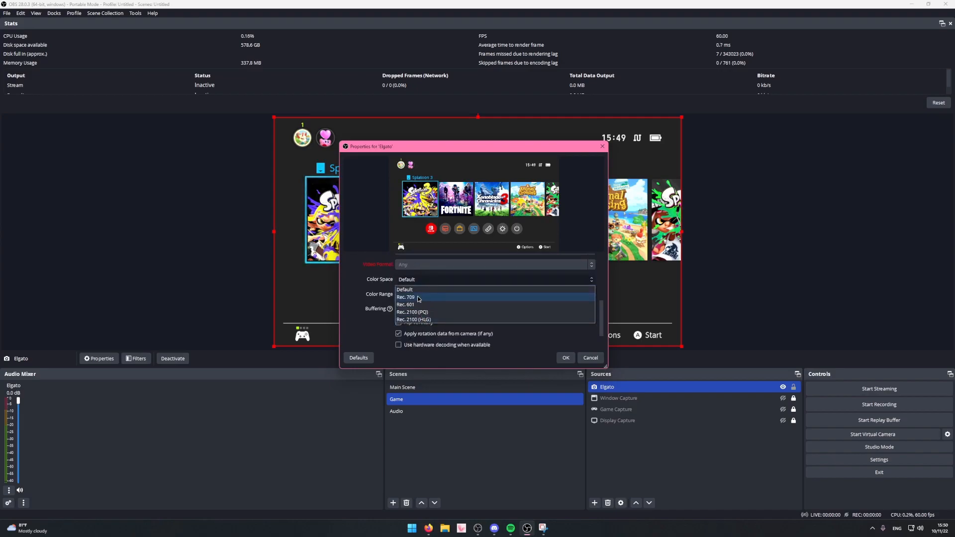
click(408, 297)
click(408, 298)
click(408, 322)
scroll(387, 278, down, 1)
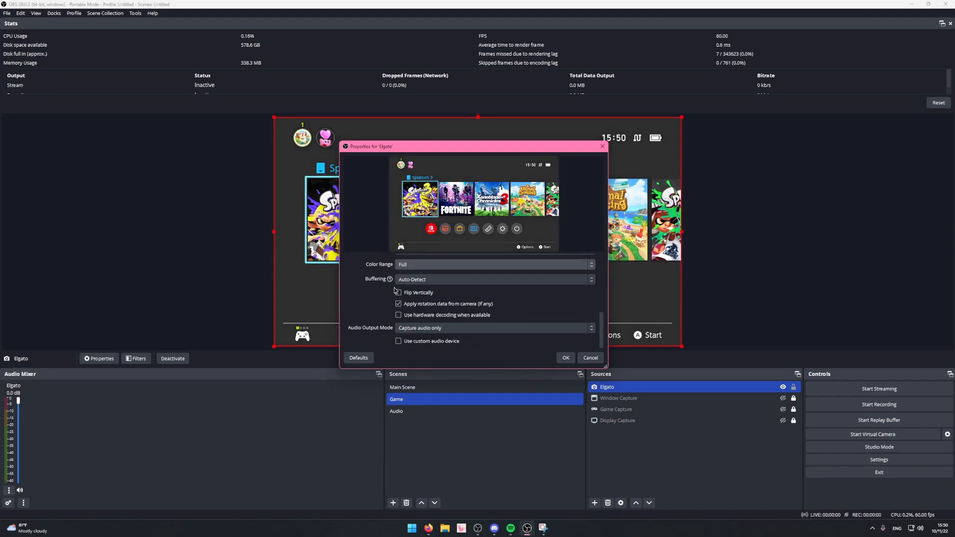
click(566, 358)
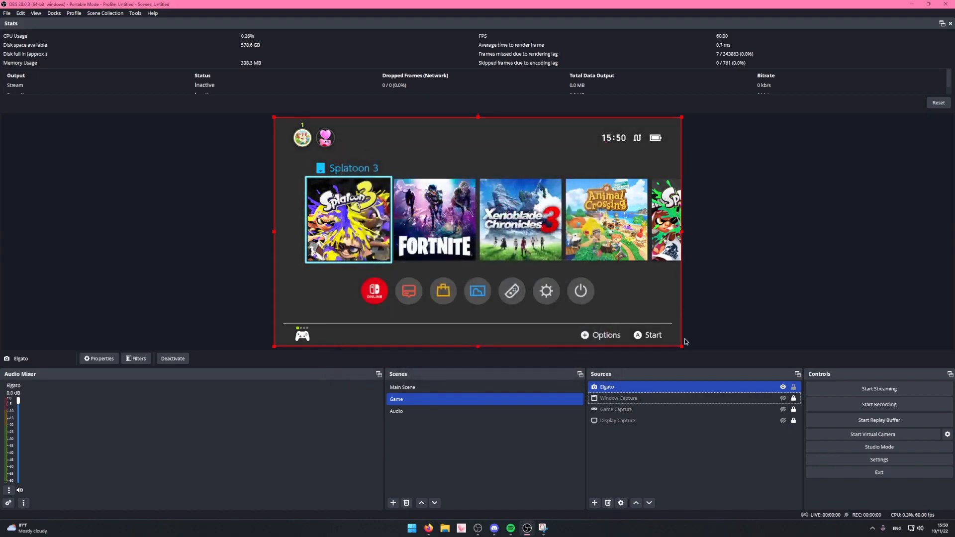
Shrink the Elgato source in the preview and use a transform to scale it back to the full canvas.
drag(681, 346, 545, 269)
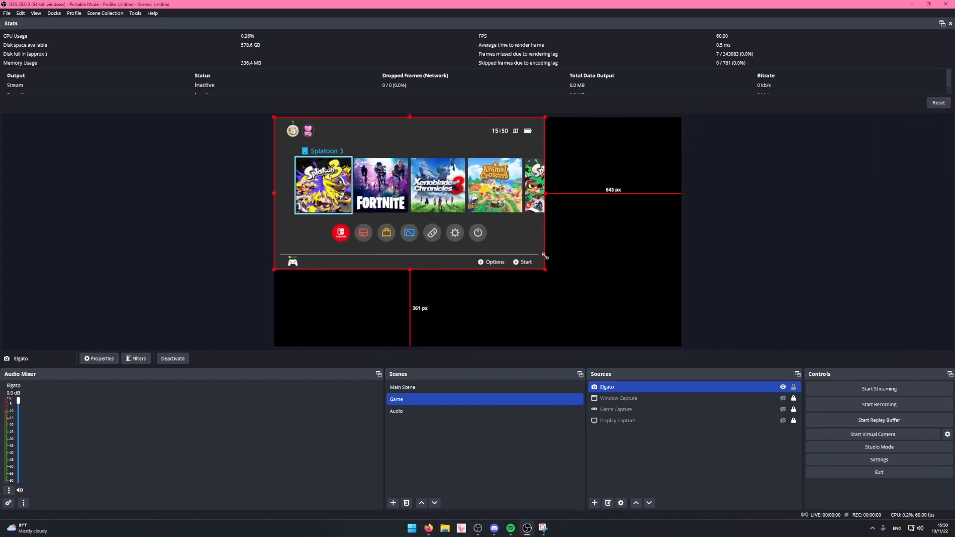
right_click(611, 390)
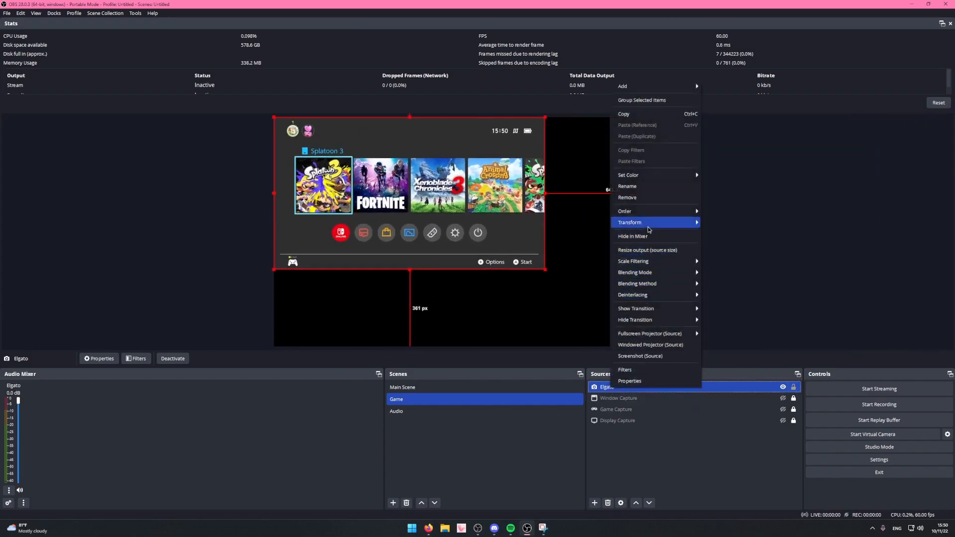
mouse_move(650, 224)
click(730, 335)
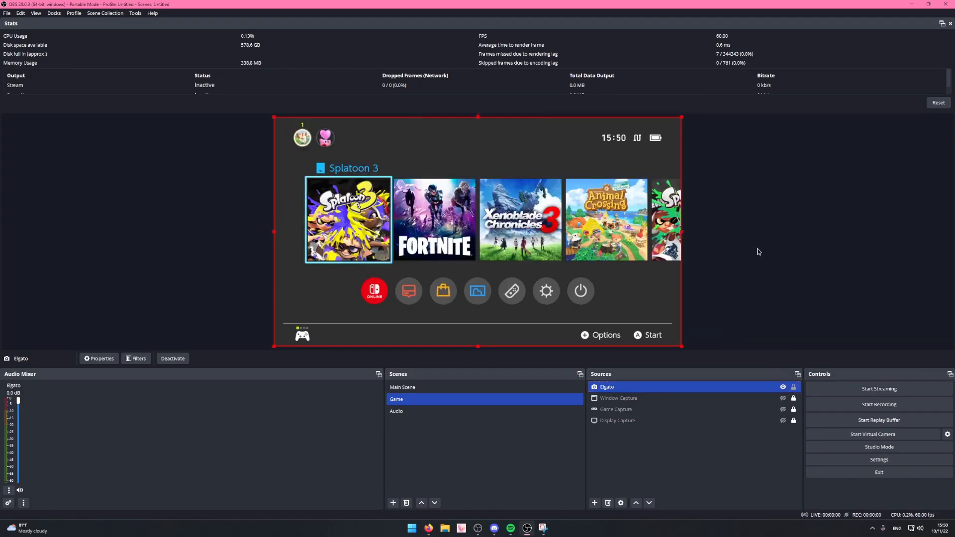
Lock the Elgato source and move it directly below Window Capture in the source order.
drag(740, 386, 737, 401)
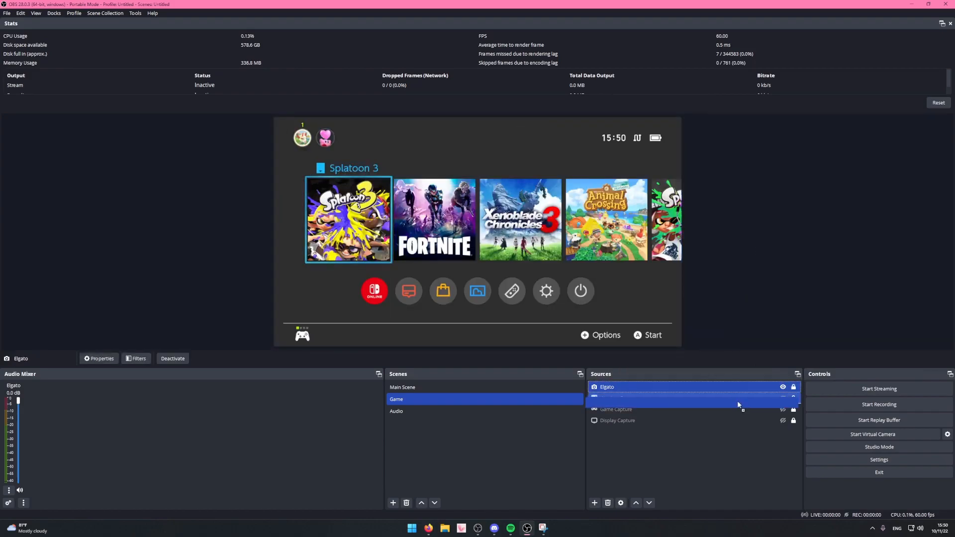
click(704, 458)
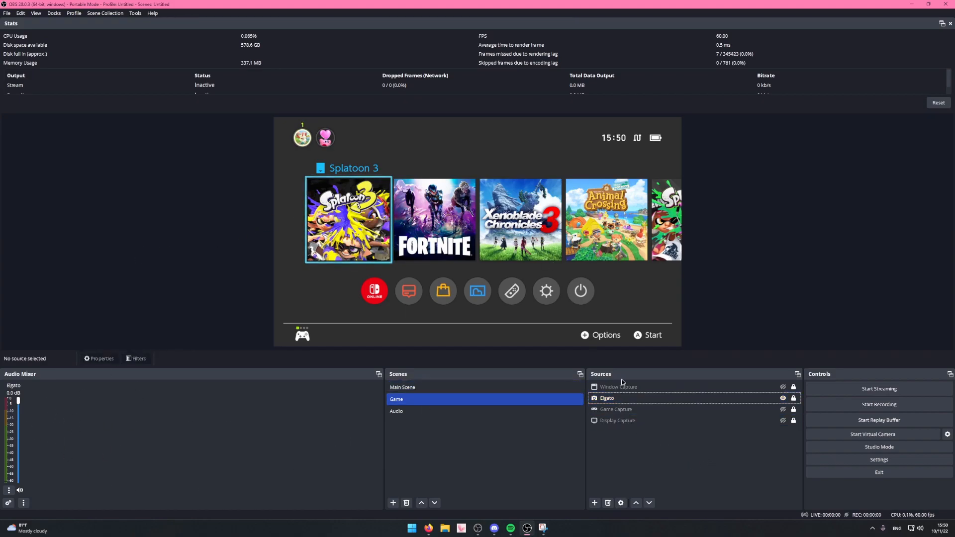
click(652, 402)
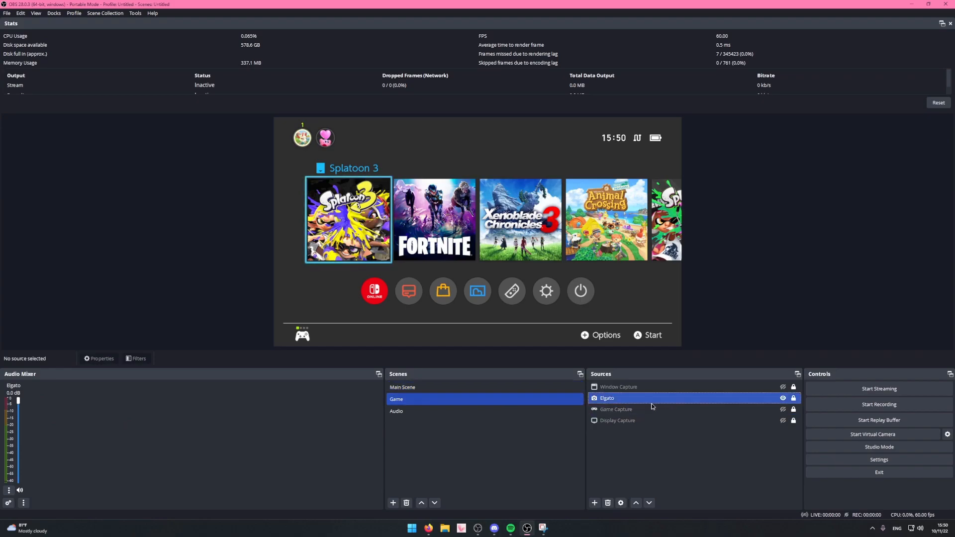
Return to Main Scene and remove Elgato from all six tracks in the Advanced Audio Properties.
click(440, 388)
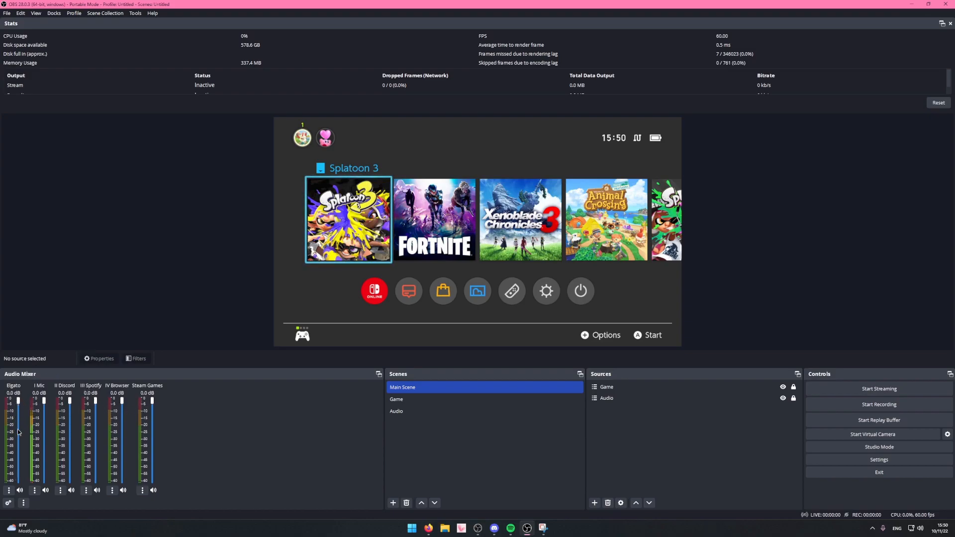
right_click(216, 507)
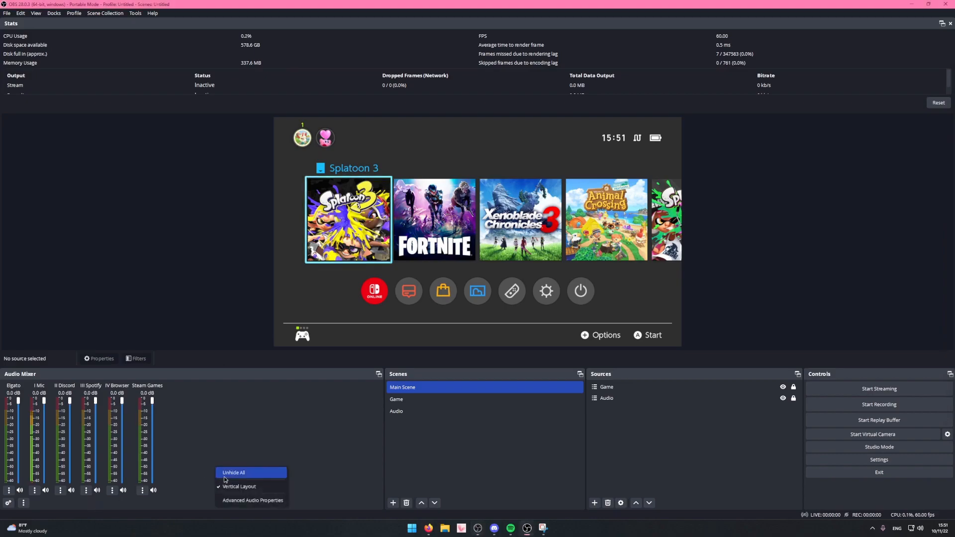
click(232, 502)
drag(348, 321, 348, 393)
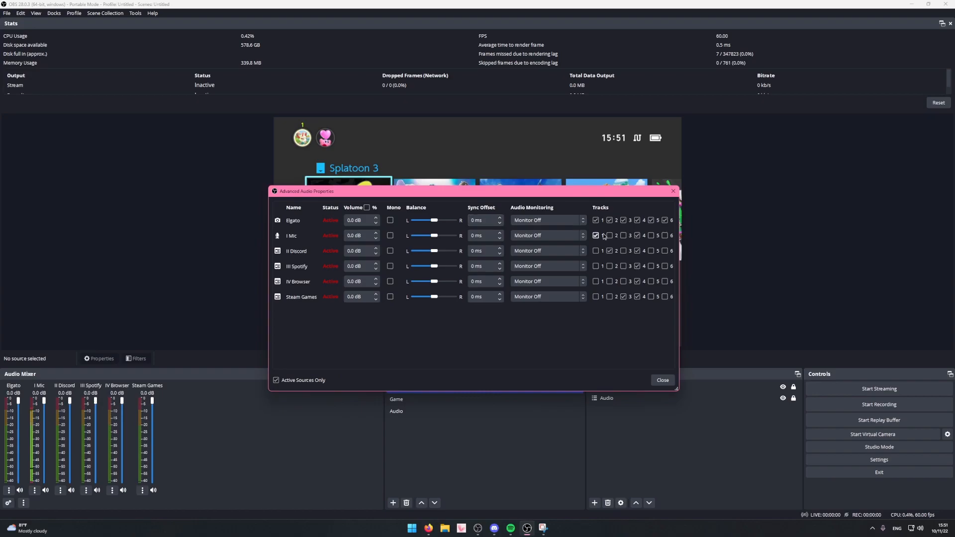
click(595, 221)
click(609, 220)
click(622, 221)
click(637, 220)
click(651, 220)
click(665, 220)
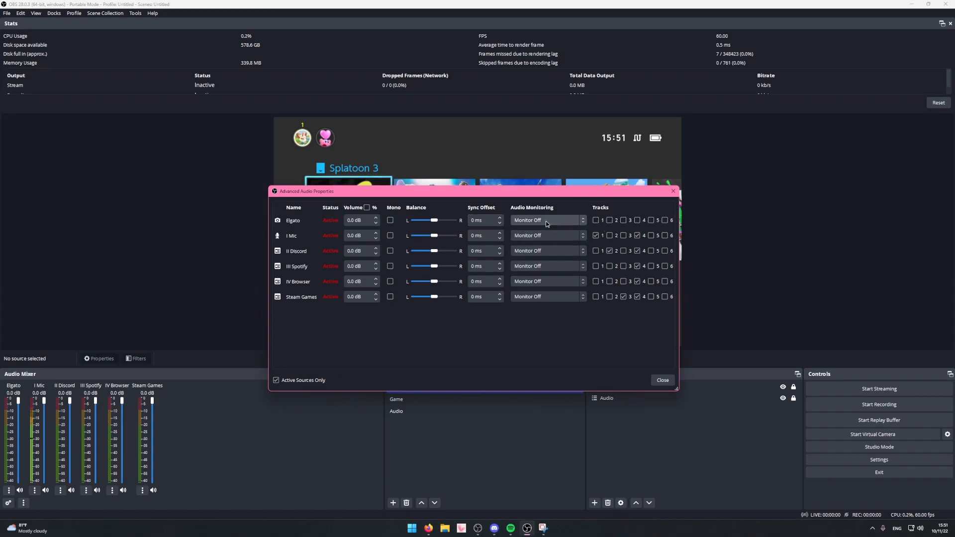
Set Elgato's audio monitoring to Monitor and Output and assign it to tracks 3 and 4.
click(546, 220)
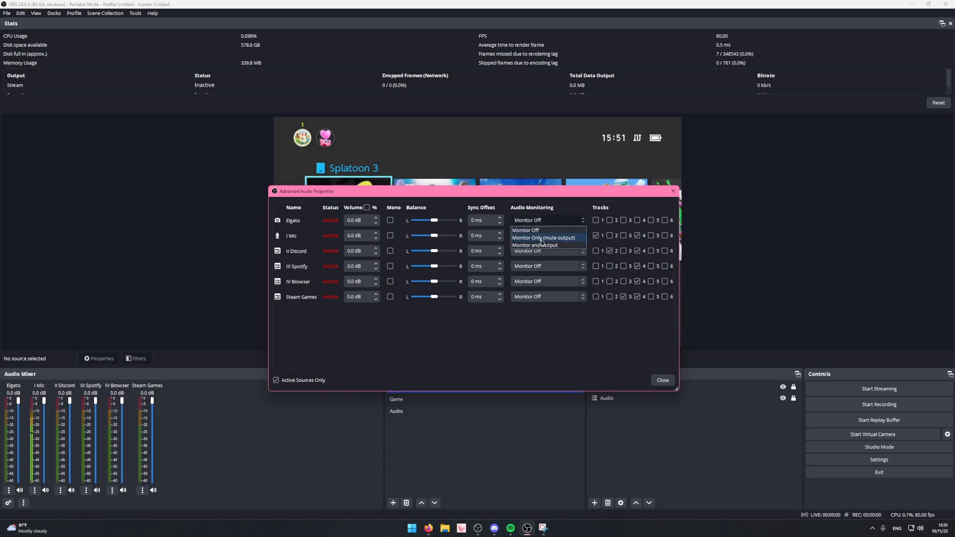
click(517, 230)
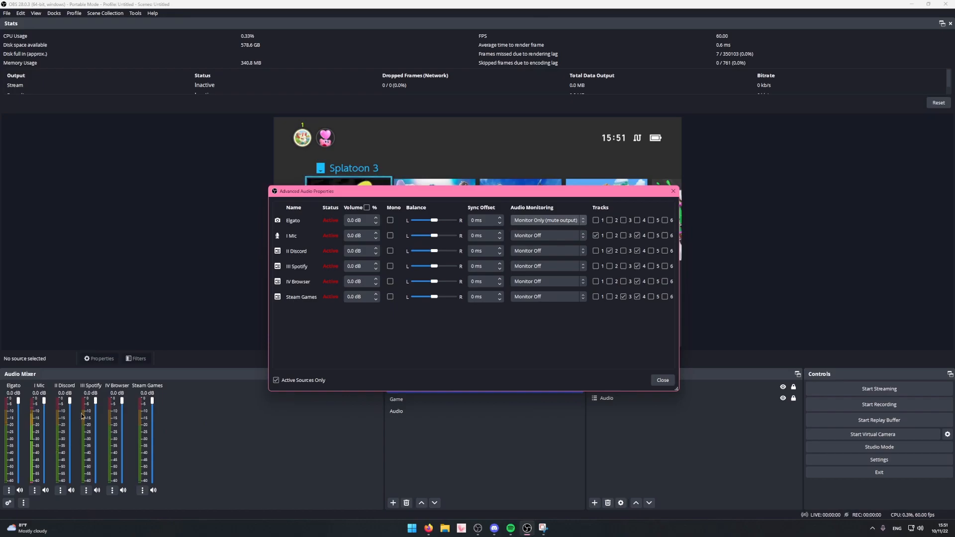
click(547, 221)
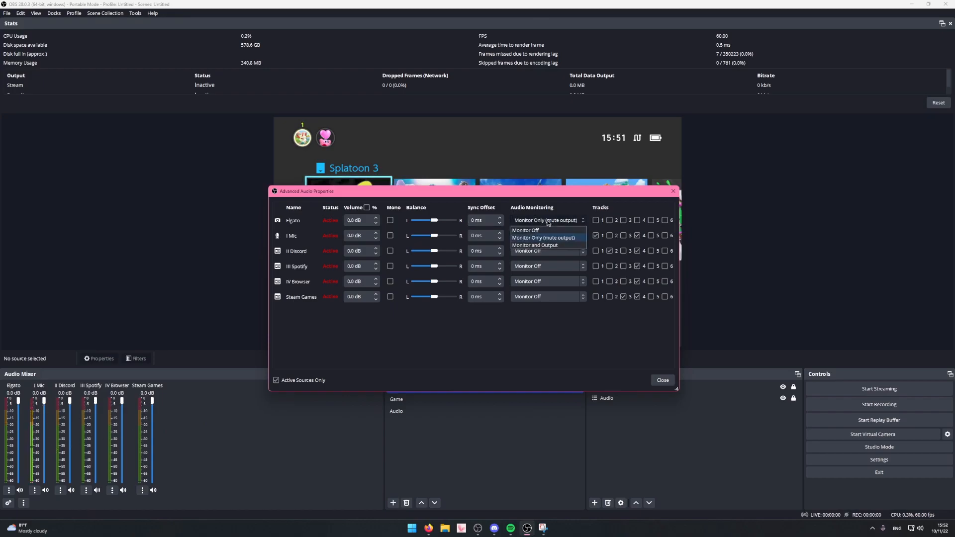
click(549, 246)
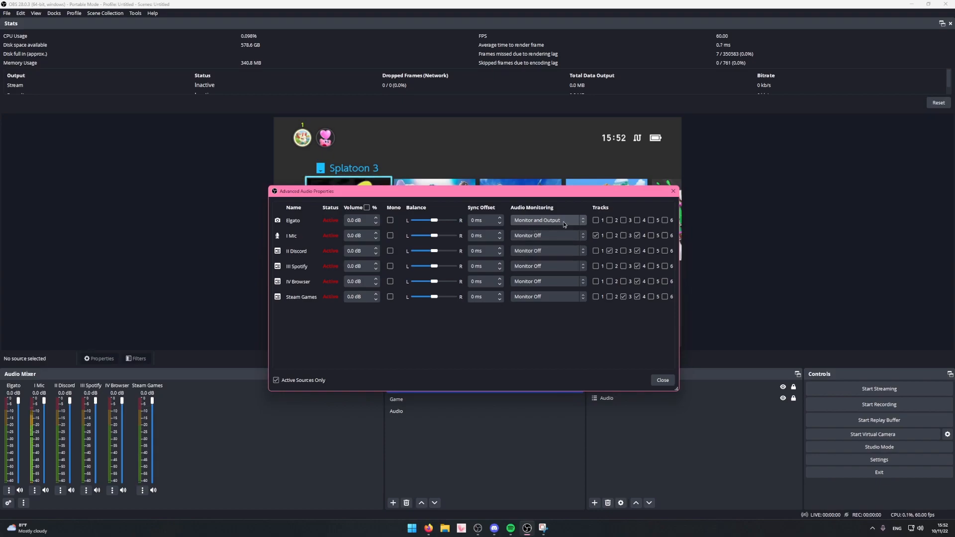
click(637, 220)
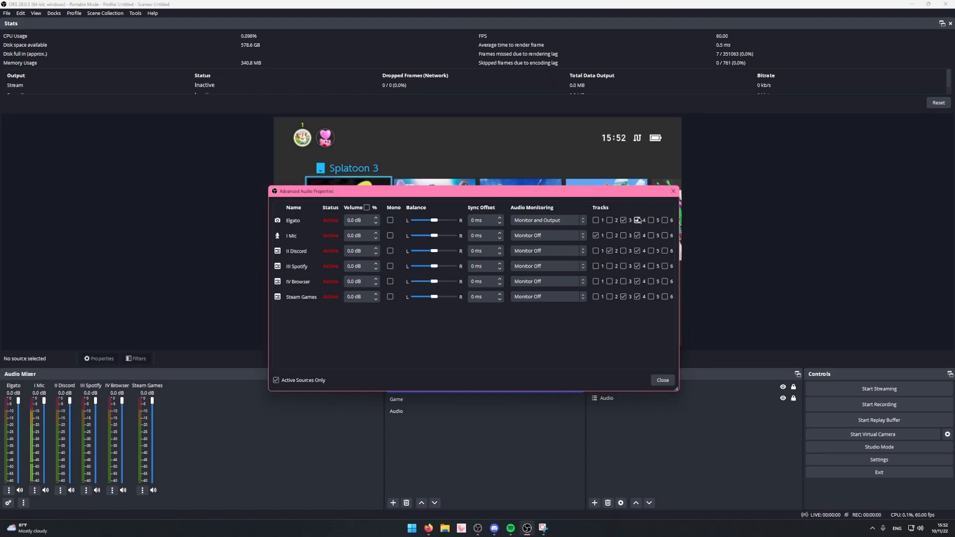
Switch Elgato's audio monitoring to Monitor Only (mute output) and remove it from tracks 3 and 4.
click(569, 225)
click(553, 235)
click(623, 220)
click(637, 221)
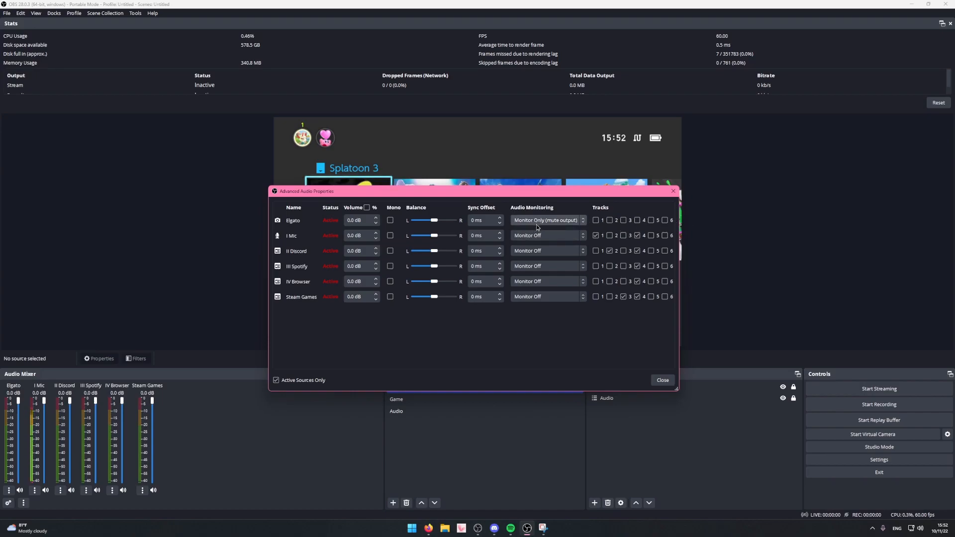
Lower Elgato's volume in the mixer and fine-tune it to -18.0 dB in the Advanced Audio Properties.
click(662, 381)
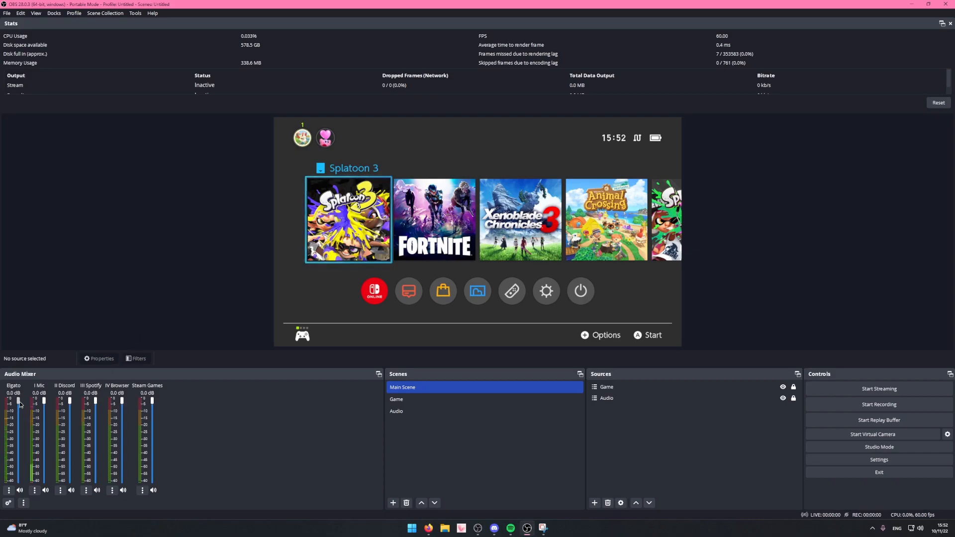
drag(20, 403, 20, 440)
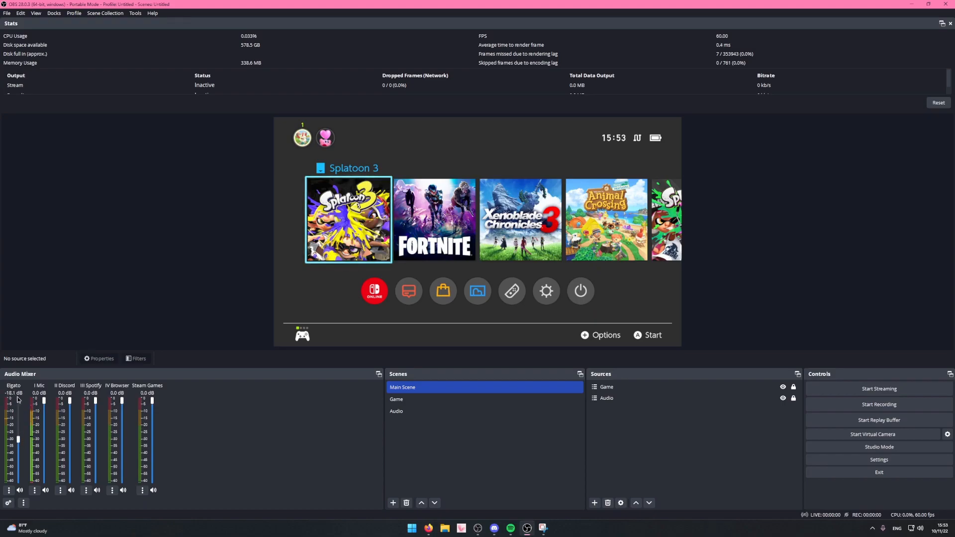
right_click(218, 446)
click(247, 484)
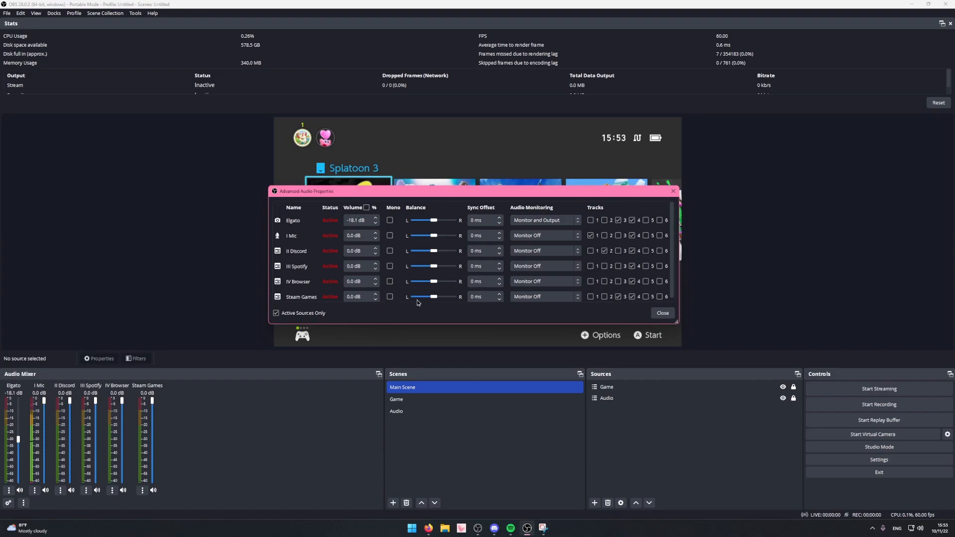
click(376, 220)
click(353, 221)
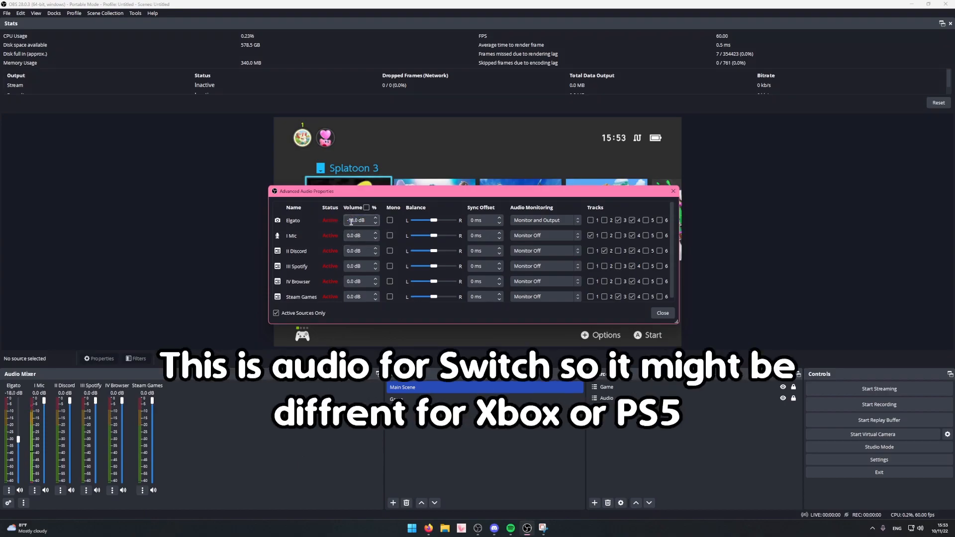
drag(356, 324, 357, 367)
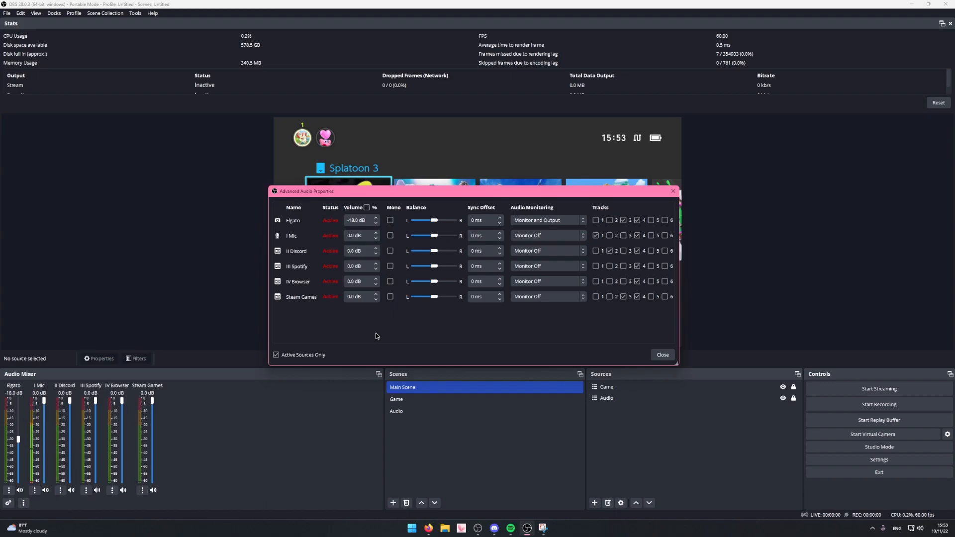
click(669, 357)
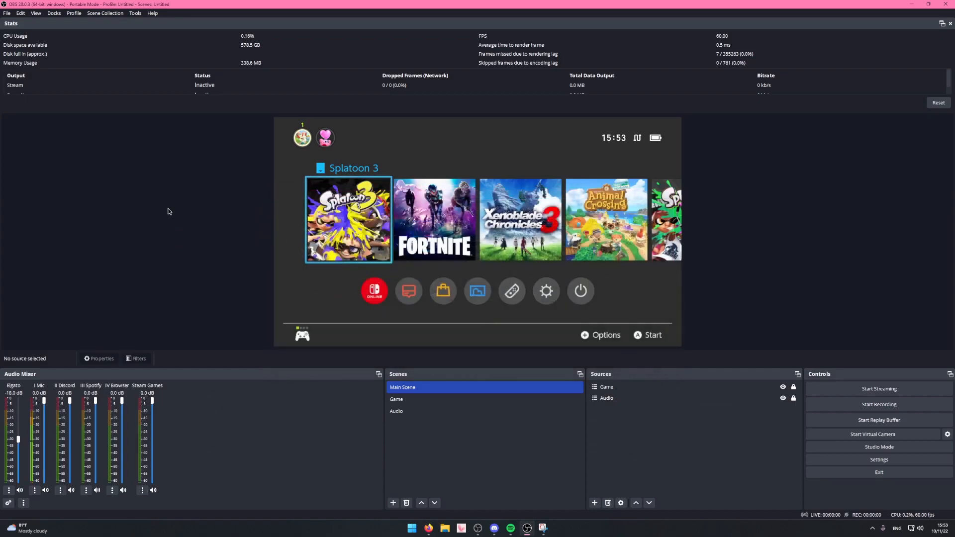
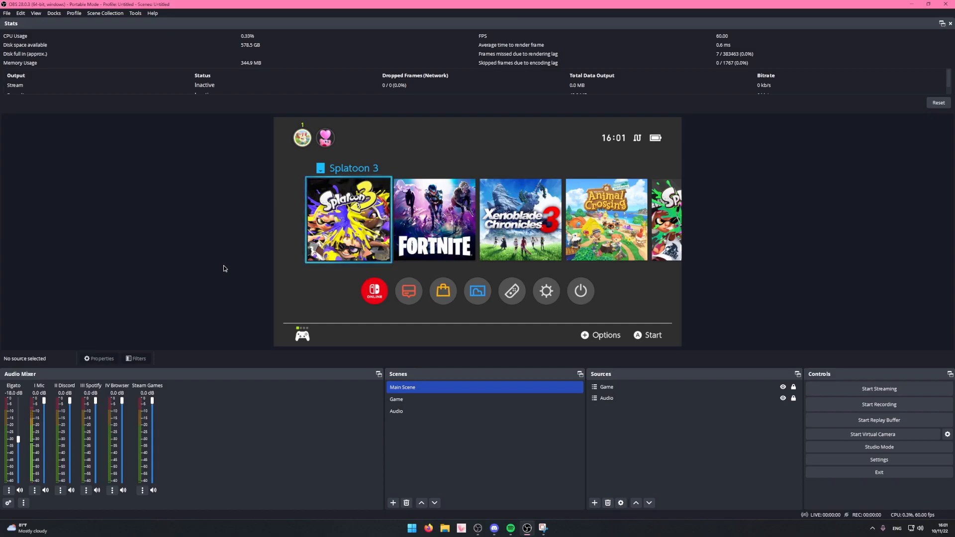
Switch to Firefox and open streamlabs.com.
key(alt+Tab)
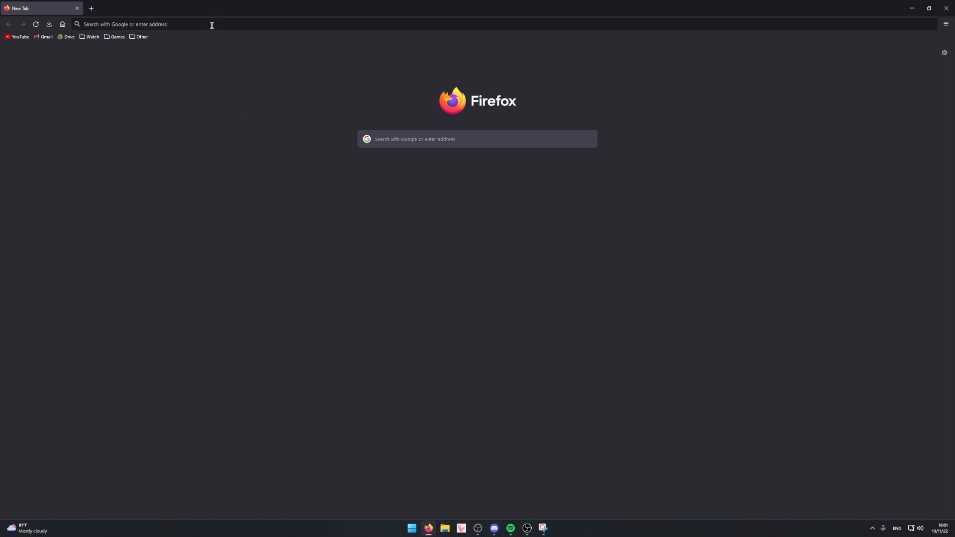
click(212, 26)
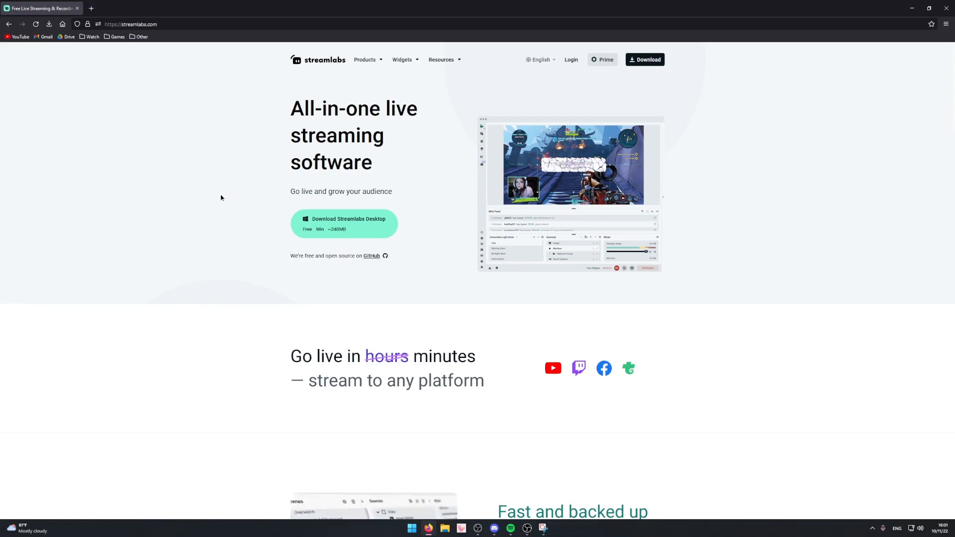
Log in to Streamlabs with the Google account, dismiss the Collab Cam promotion and open the Alert Box page.
click(571, 60)
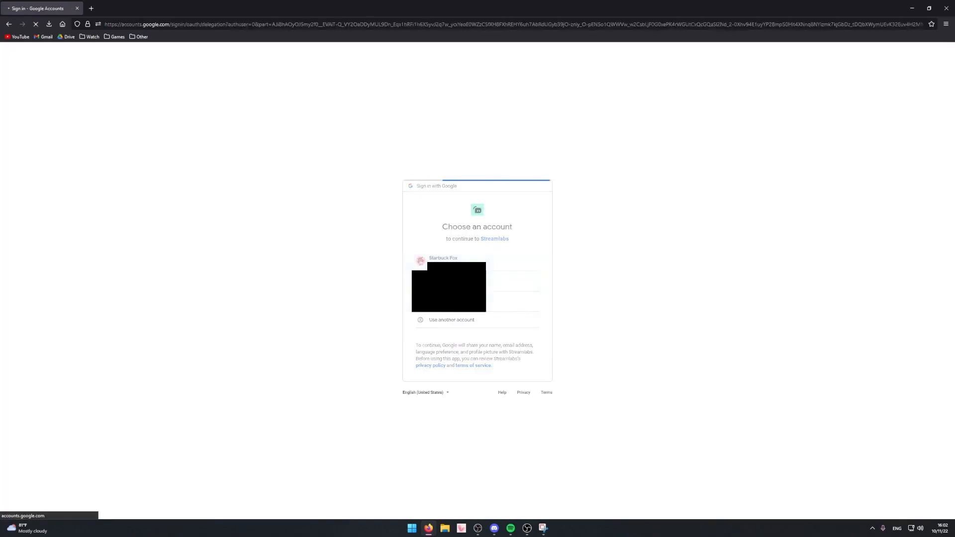
click(466, 288)
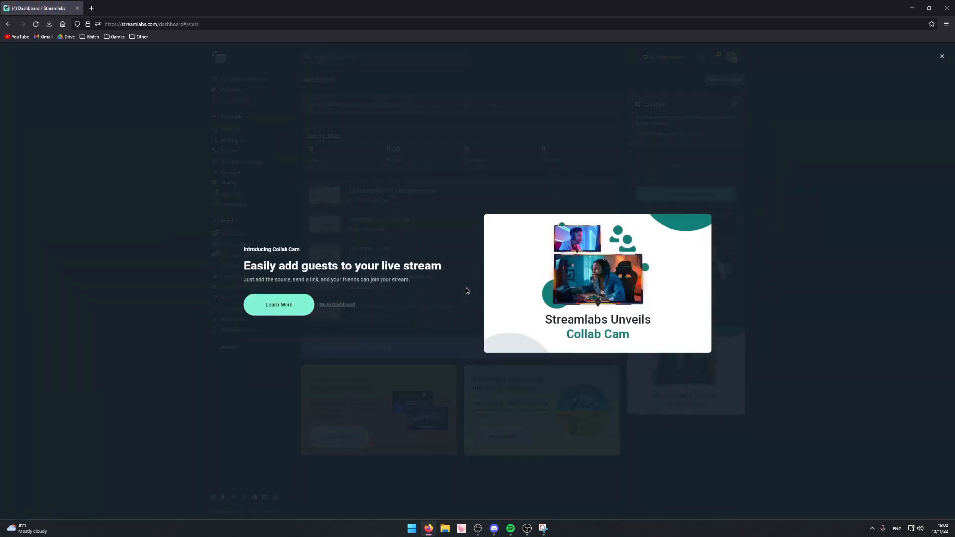
click(347, 309)
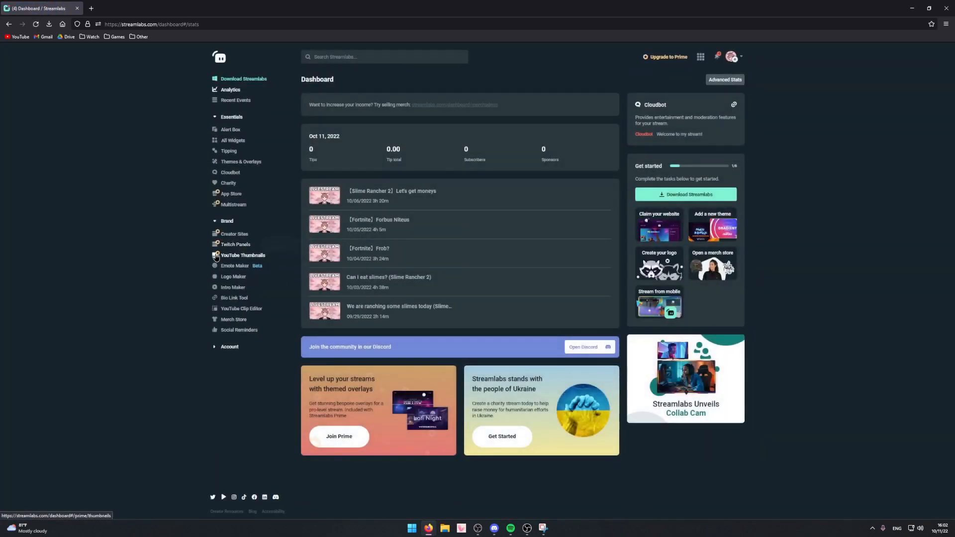
click(230, 130)
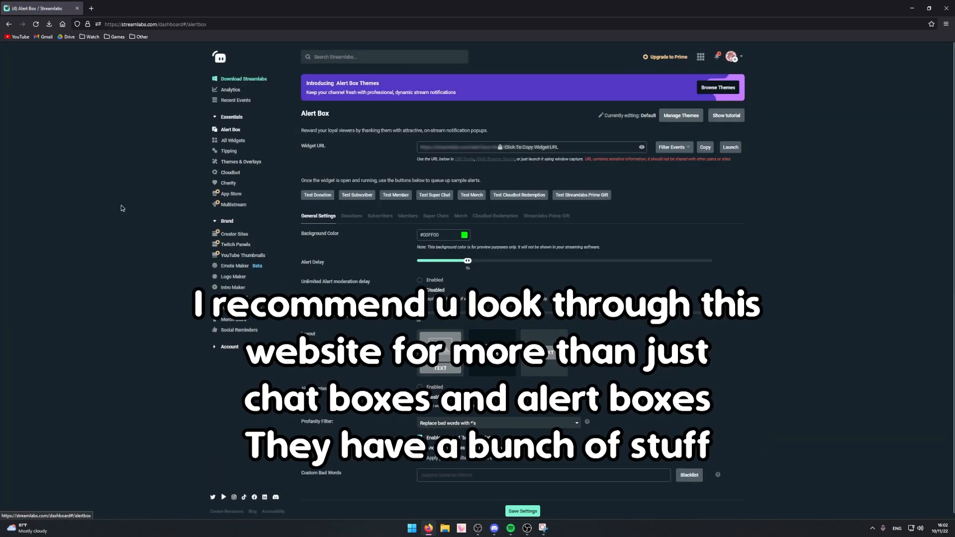
Review the Alert Box's general, Donations and Subscribers alert settings.
scroll(146, 290, down, 3)
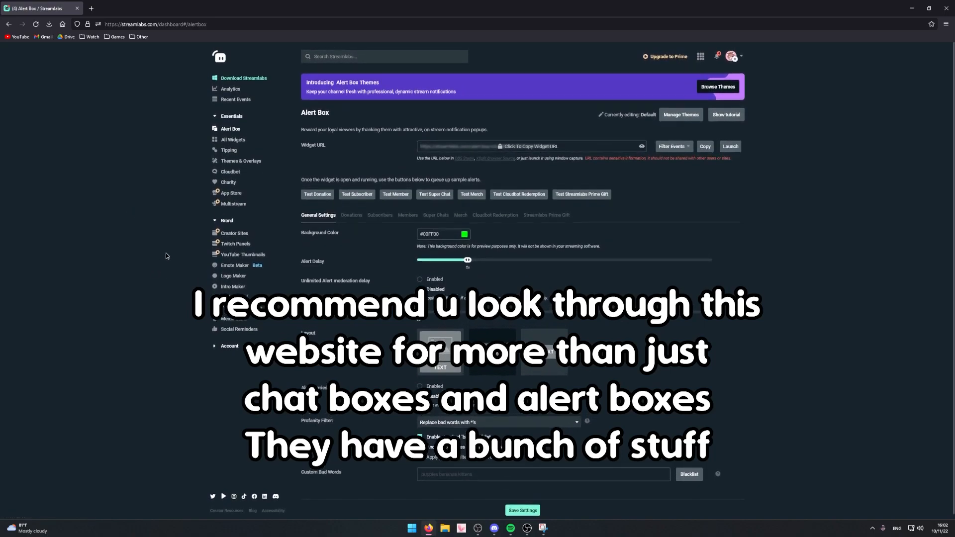
scroll(166, 255, up, 2)
click(352, 219)
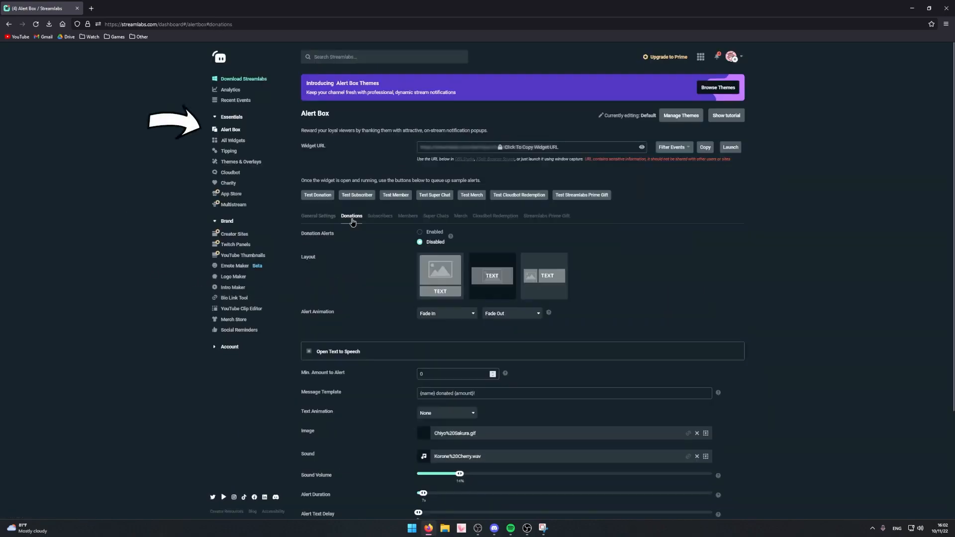
scroll(148, 260, down, 3)
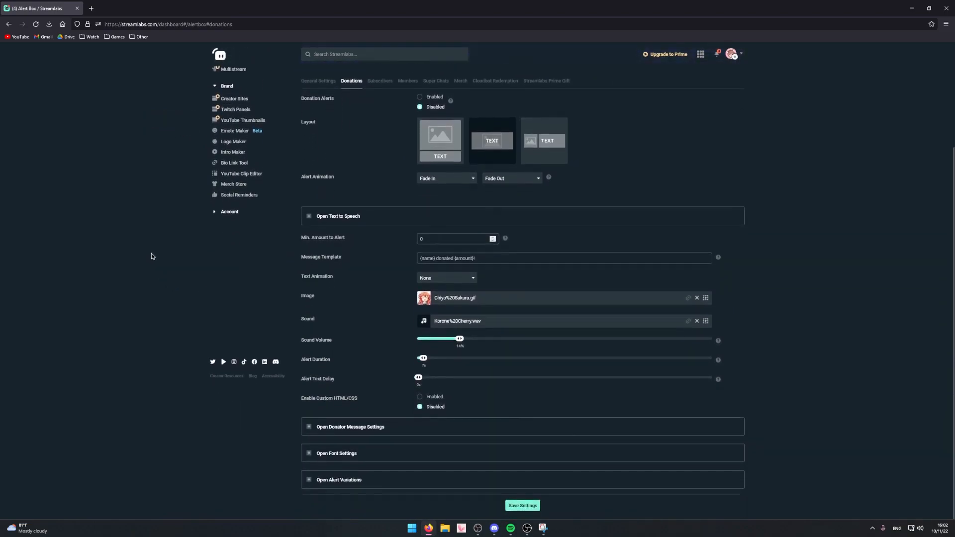
scroll(152, 228, up, 3)
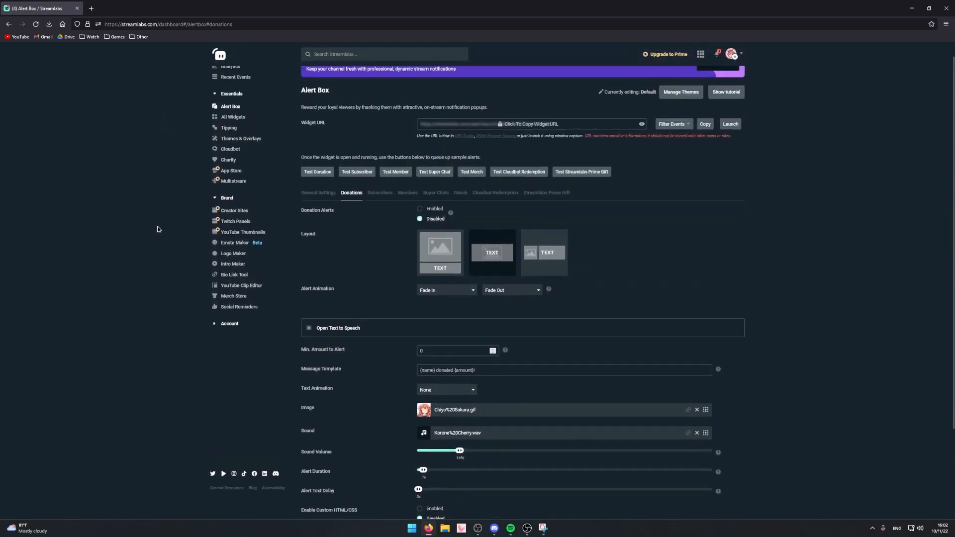
click(381, 217)
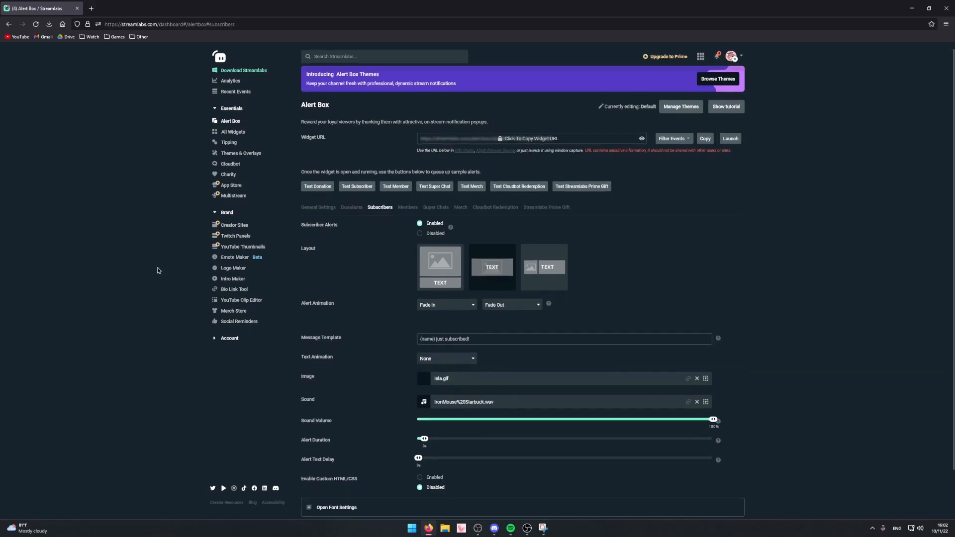
scroll(164, 230, down, 1)
scroll(164, 229, up, 1)
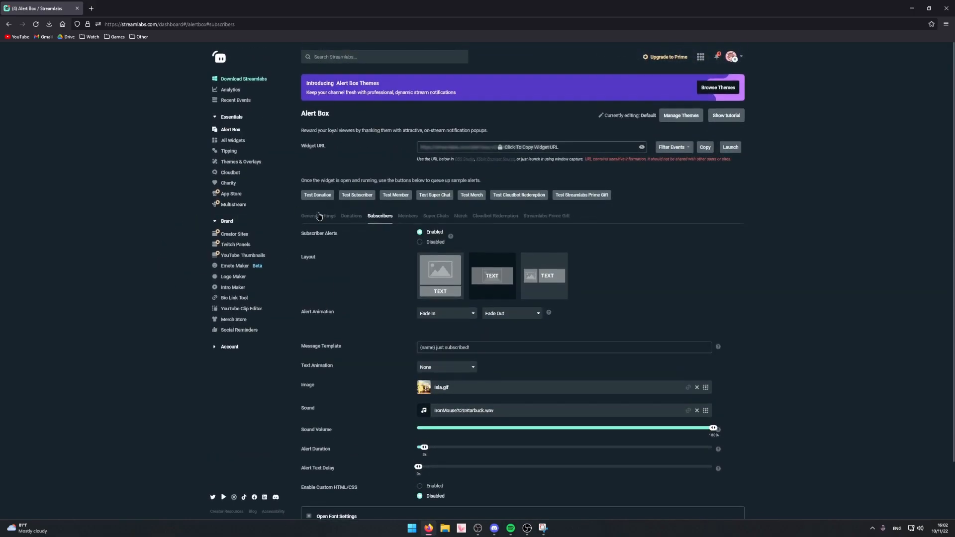
Review the alert settings for Members, Super Chats, Merch, Cloudbot Redemption and Streamlabs Prime Gift.
click(403, 216)
scroll(180, 266, down, 1)
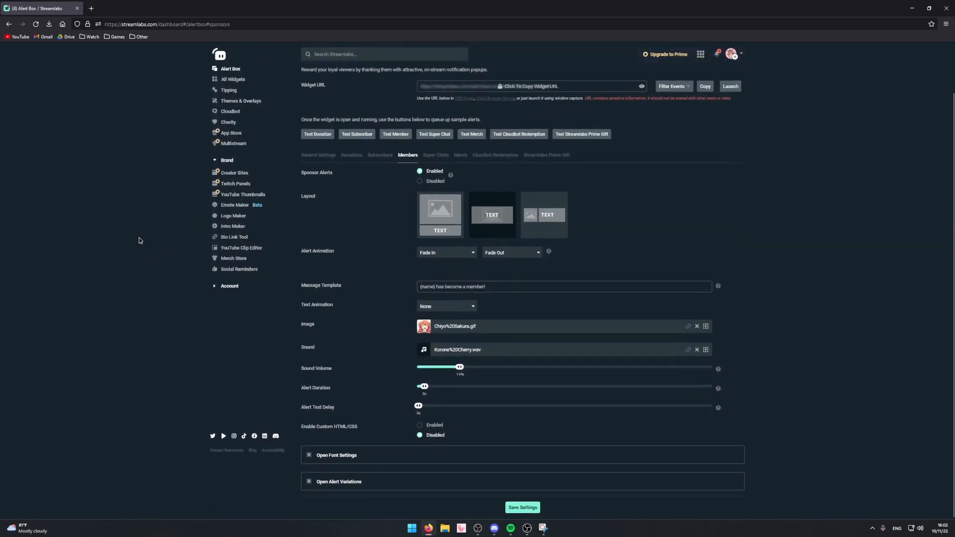
scroll(138, 237, up, 1)
click(432, 205)
scroll(232, 273, down, 3)
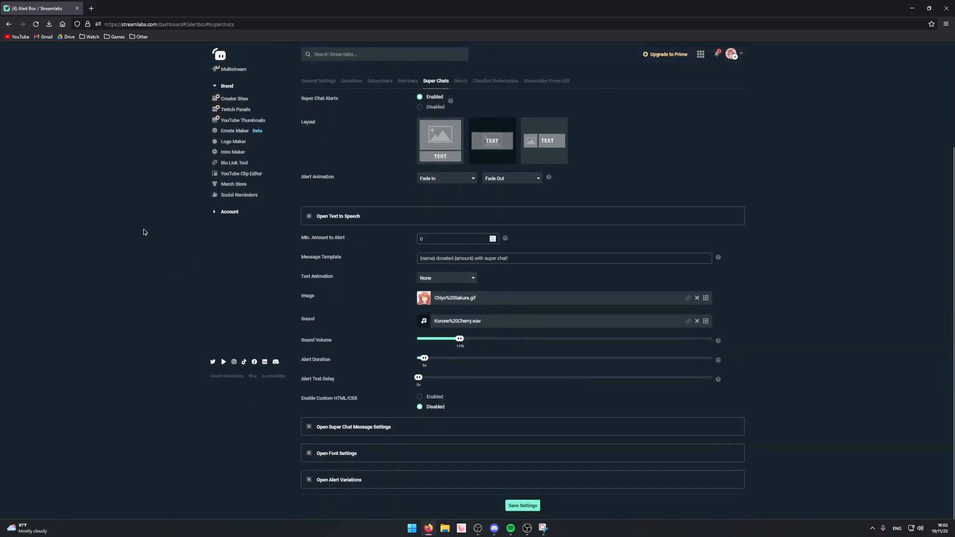
scroll(143, 229, up, 3)
click(461, 192)
scroll(149, 215, down, 2)
scroll(250, 180, up, 2)
click(494, 213)
scroll(115, 209, down, 2)
scroll(115, 209, up, 2)
click(537, 219)
Go back over the Subscribers alert settings and trigger a test subscriber alert.
click(381, 216)
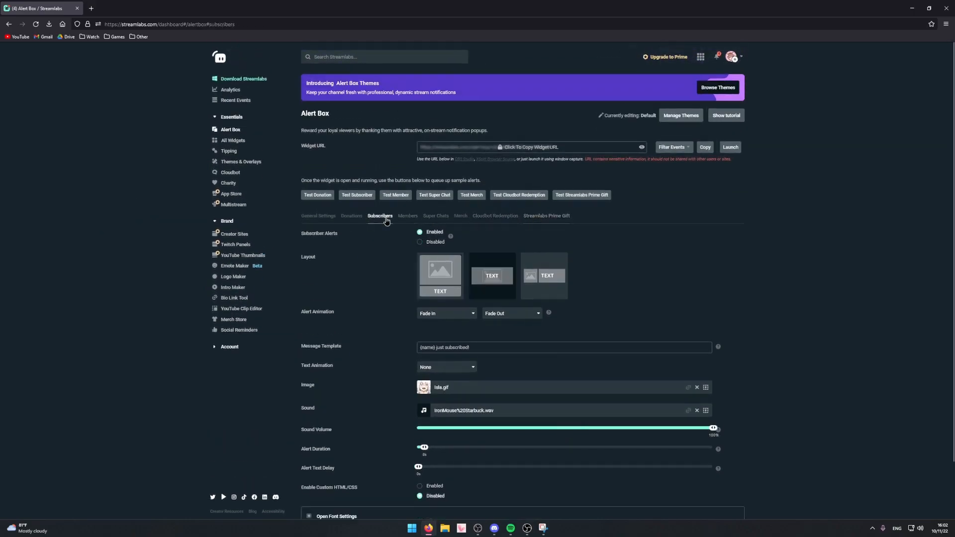
scroll(357, 235, down, 2)
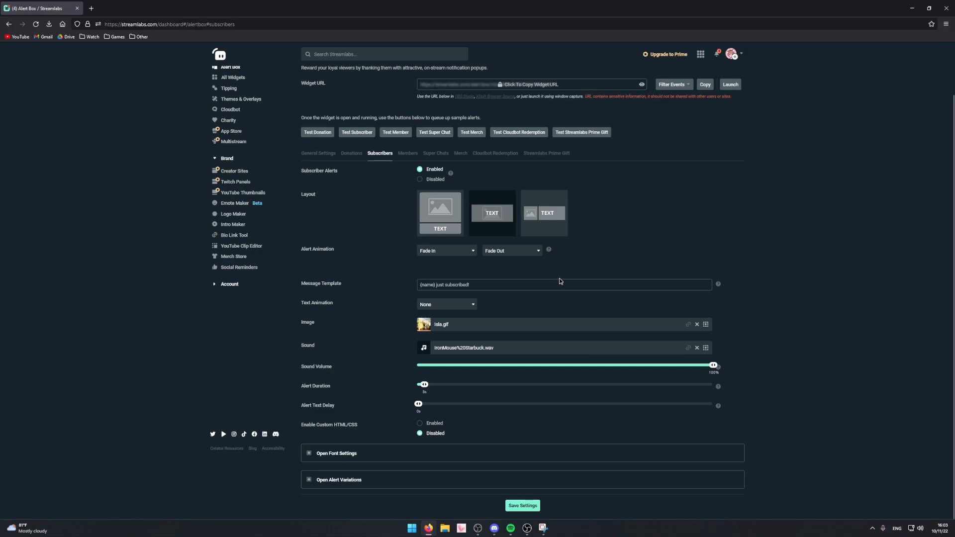
scroll(636, 170, up, 2)
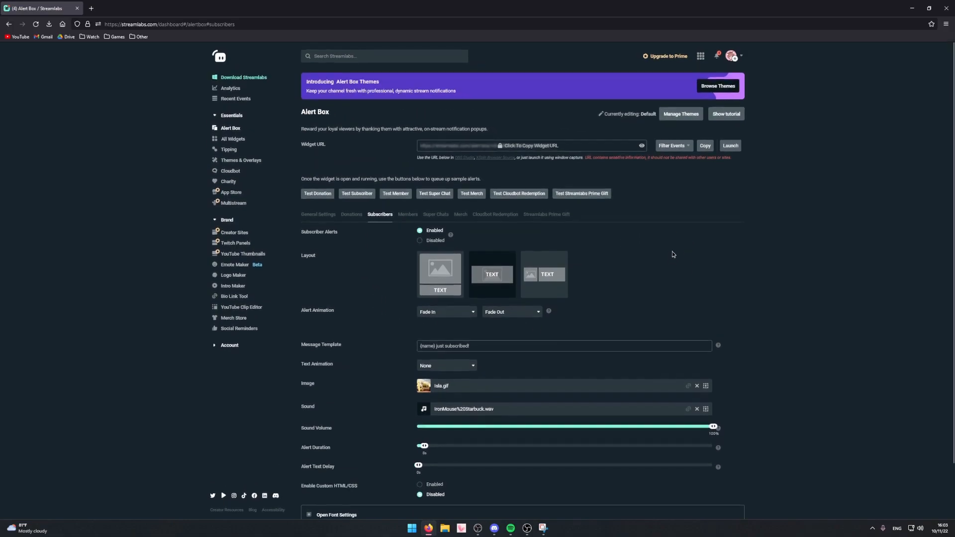
click(357, 195)
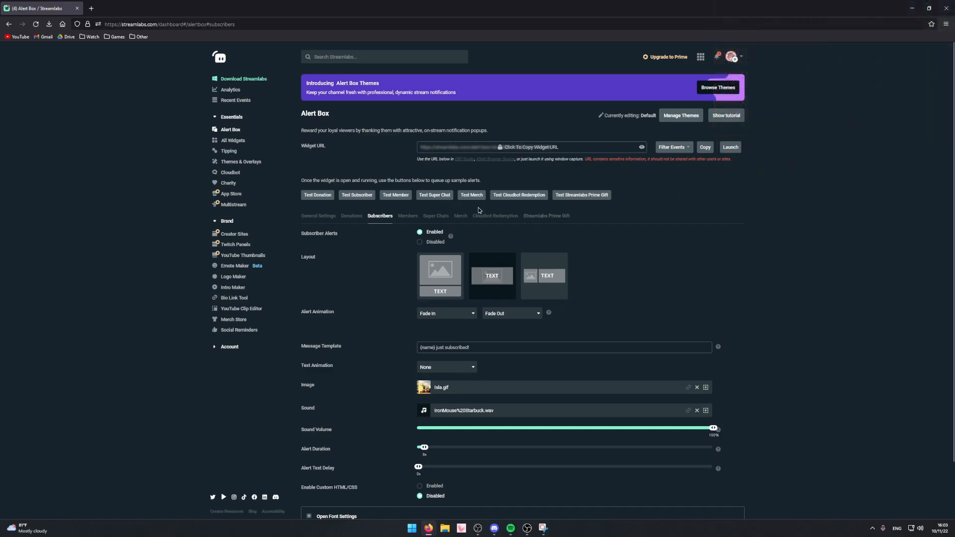
Trigger a test super chat alert and look through the Super Chats alert settings.
click(436, 217)
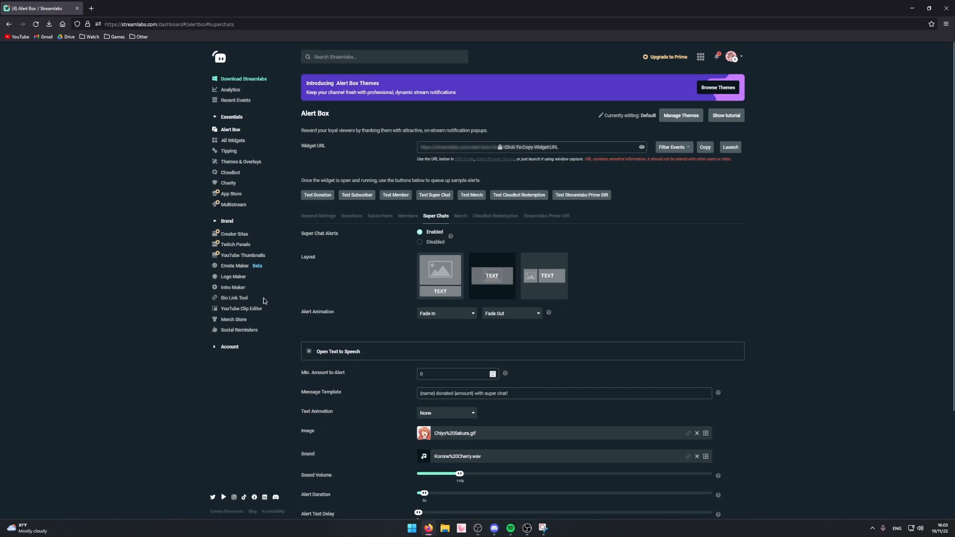
click(424, 195)
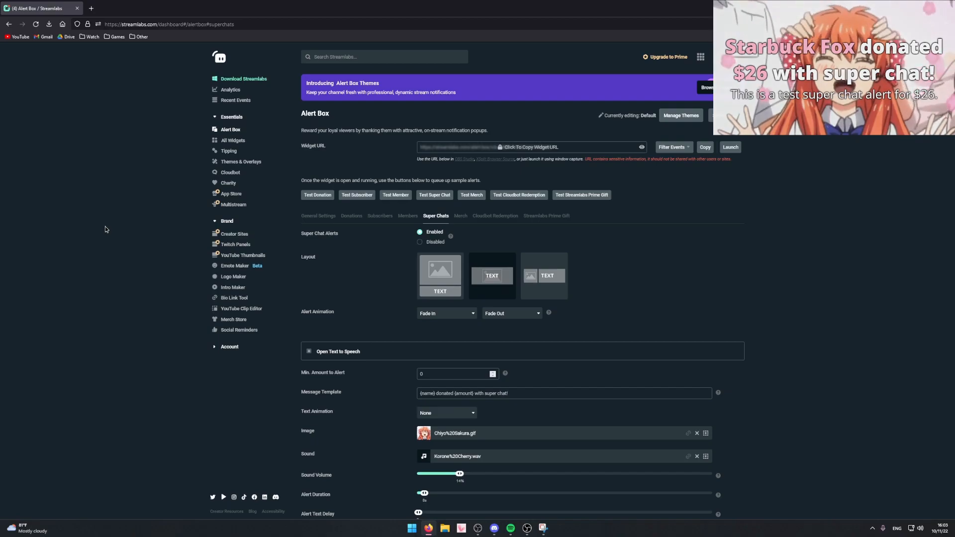
scroll(99, 234, down, 3)
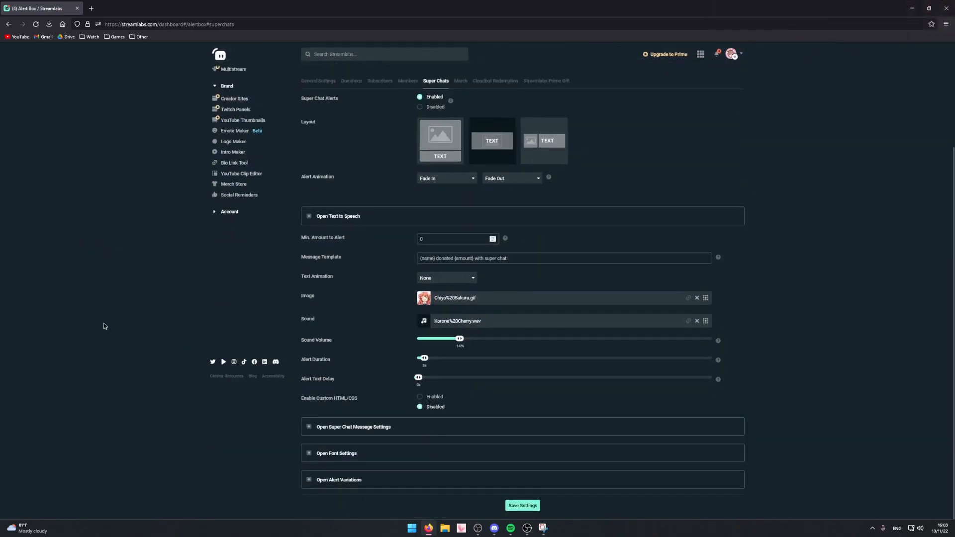
scroll(116, 328, up, 3)
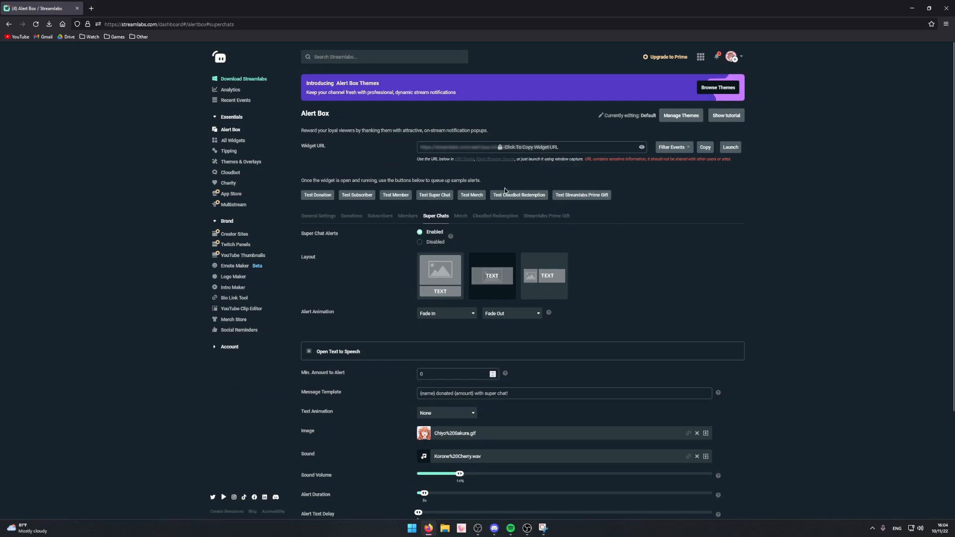
Copy the Alert Box widget URL, accepting the privacy notice, and switch to OBS.
click(517, 149)
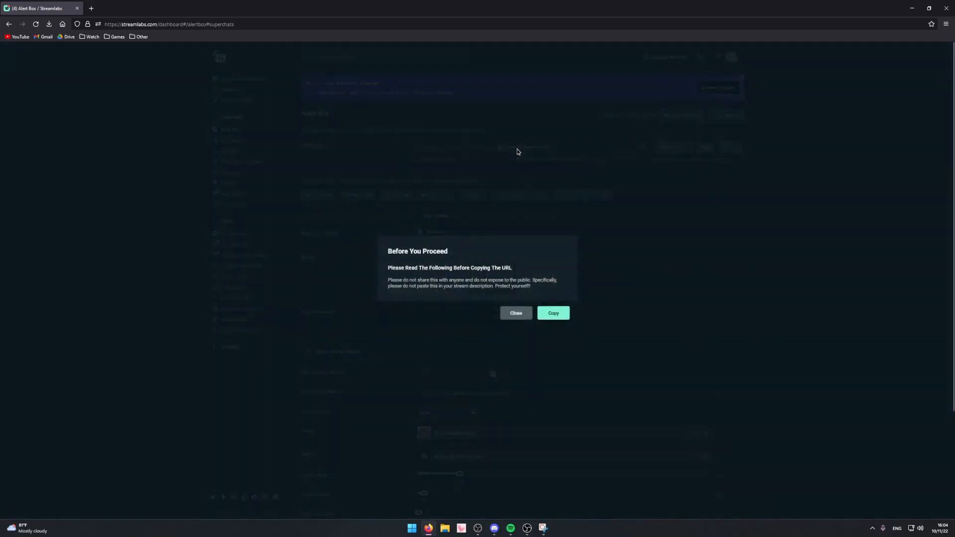
click(550, 313)
click(526, 528)
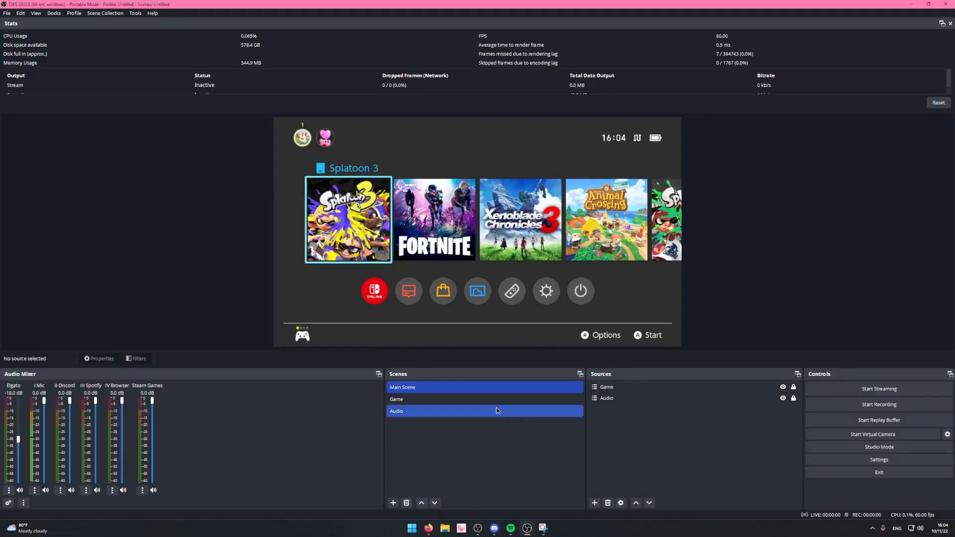
Add a new Browser source named Alerts to the Main Scene.
right_click(636, 442)
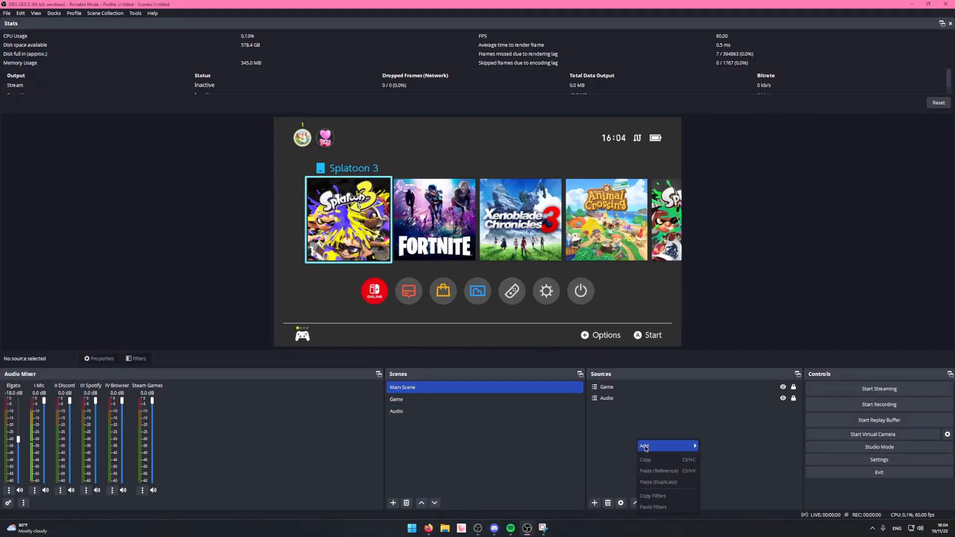
mouse_move(646, 445)
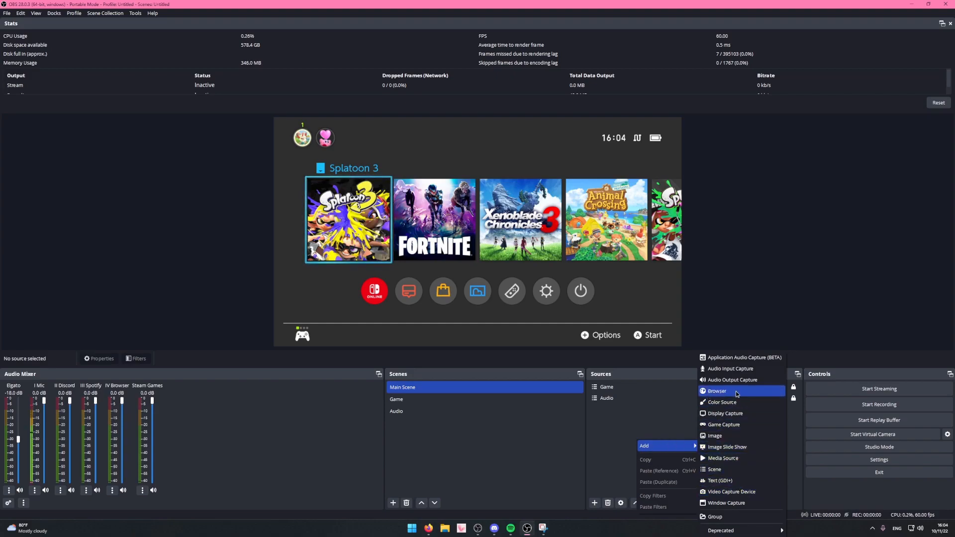
click(718, 392)
text(Alerts)
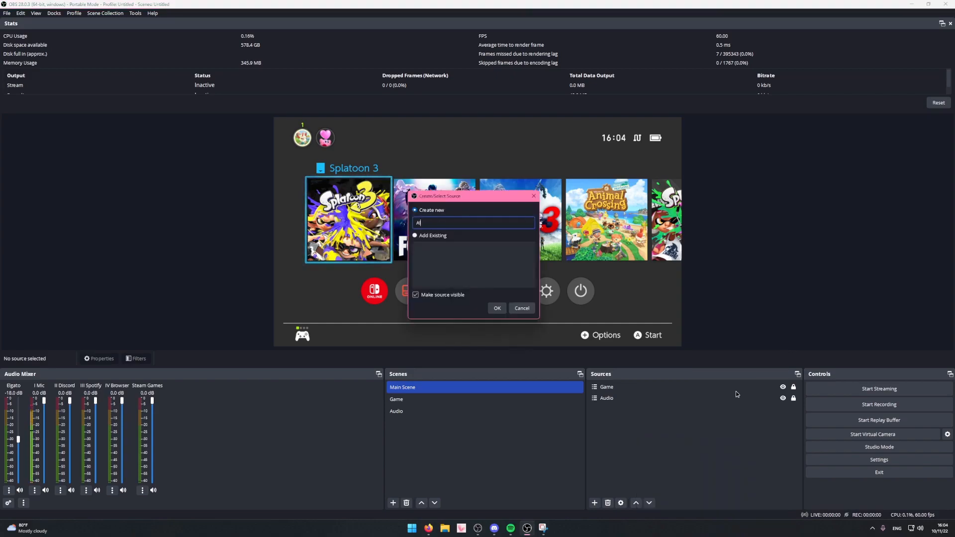
click(497, 309)
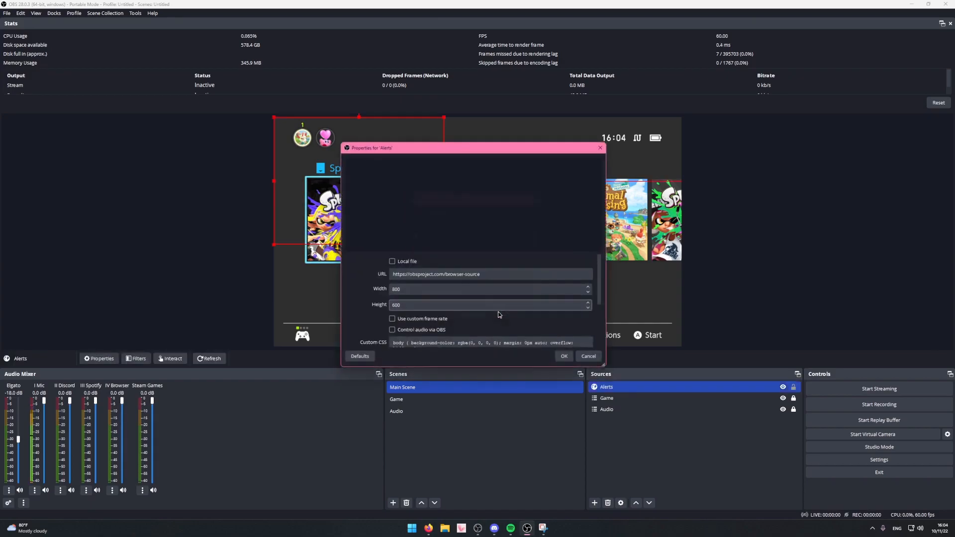
Paste the private widget URL into the Alerts source's URL field and enable Control audio via OBS.
drag(482, 275, 356, 277)
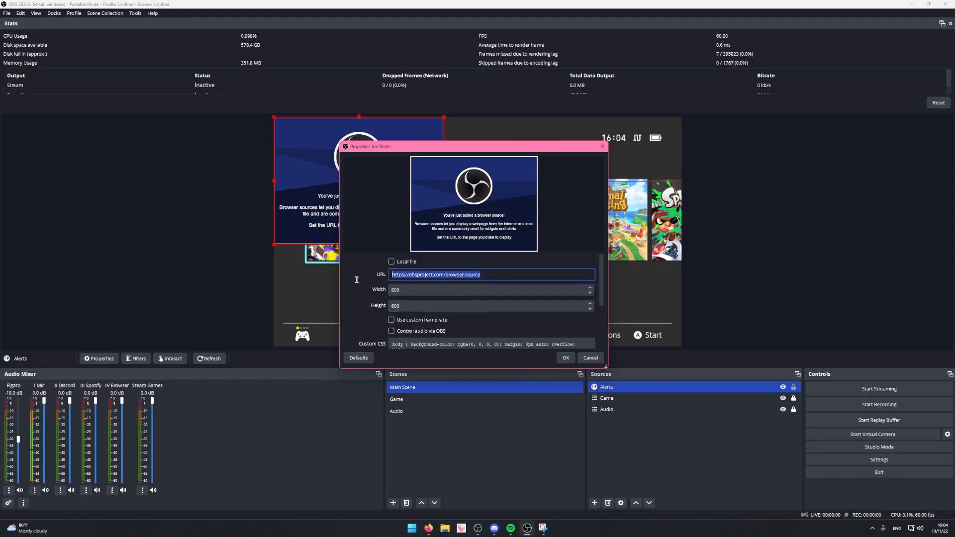
key(ctrl+v)
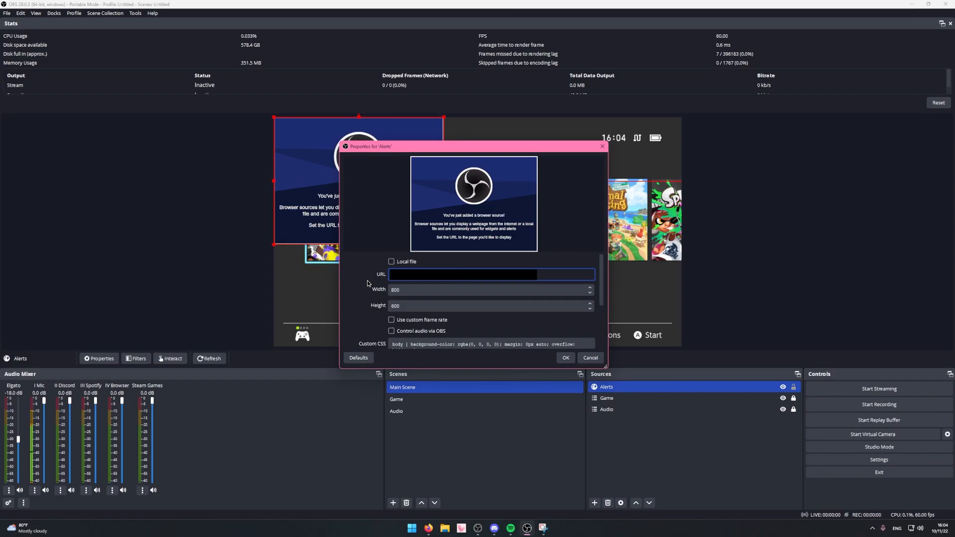
click(370, 288)
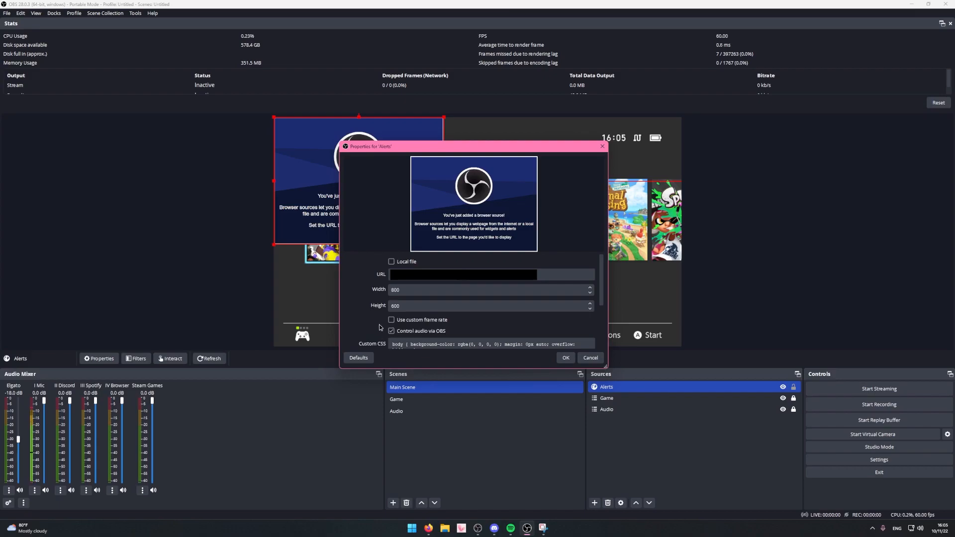
Clear the Alerts source's custom CSS, enable Shutdown source when not visible and apply the properties.
scroll(383, 330, down, 3)
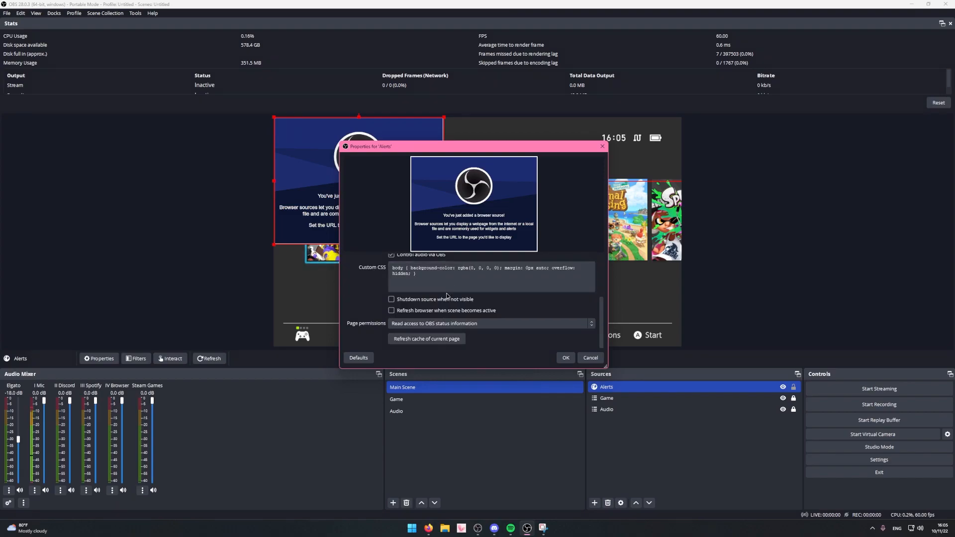
drag(430, 279, 315, 264)
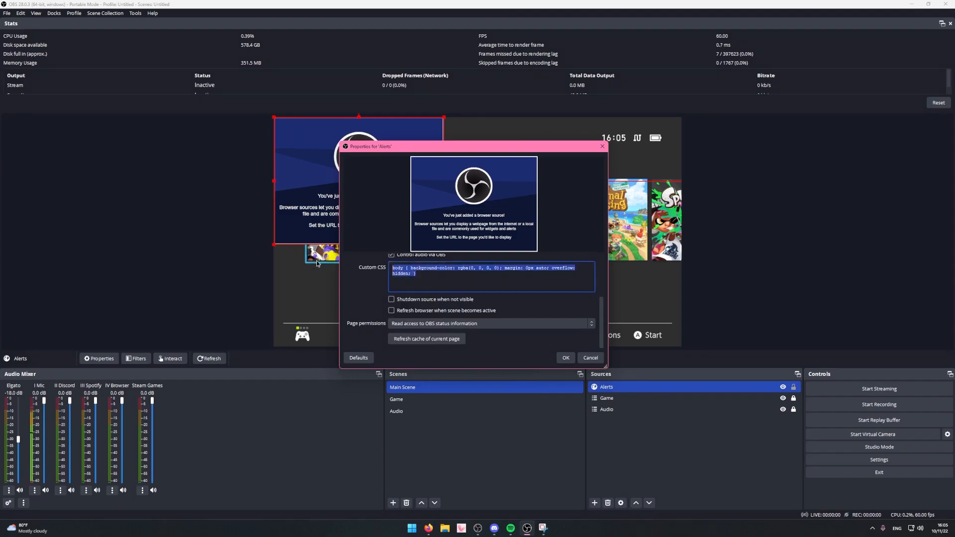
key(BackSpace)
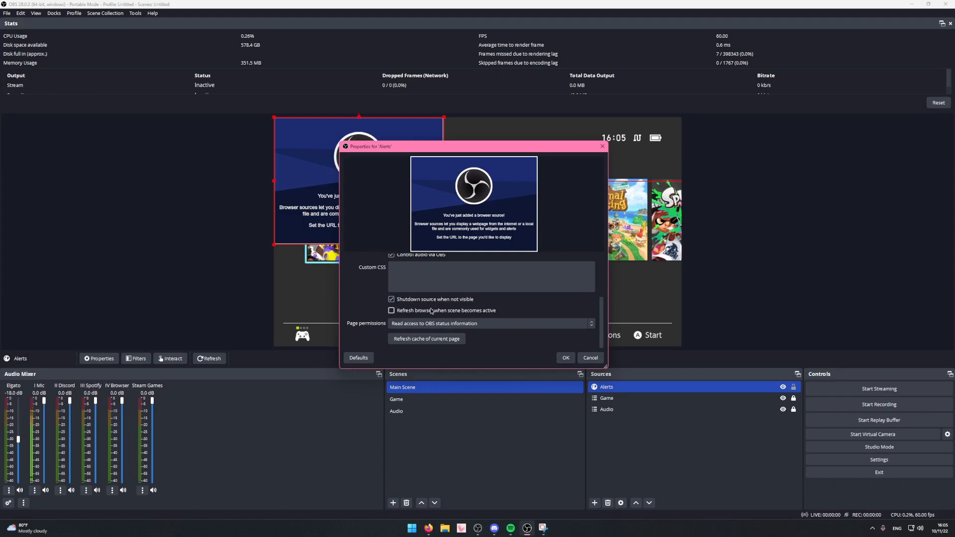
scroll(376, 311, up, 5)
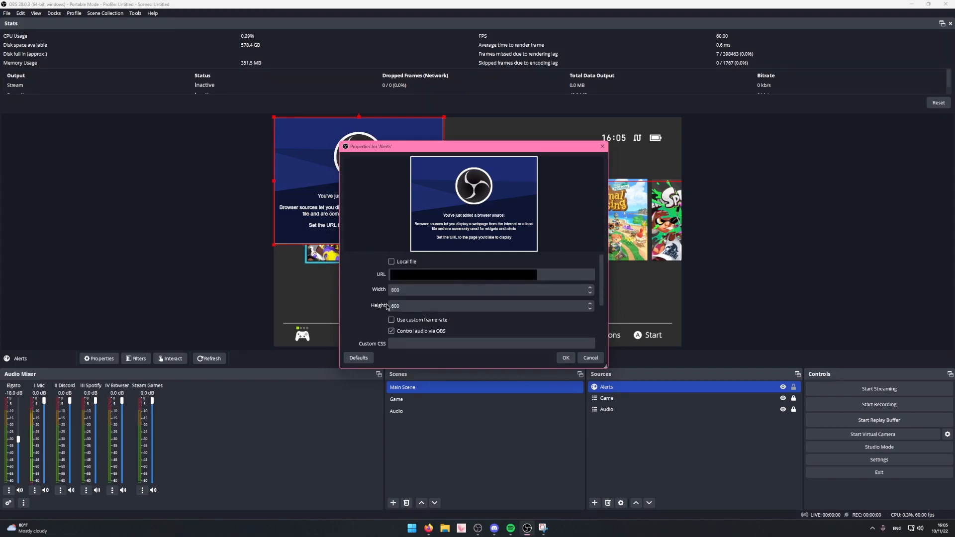
click(566, 357)
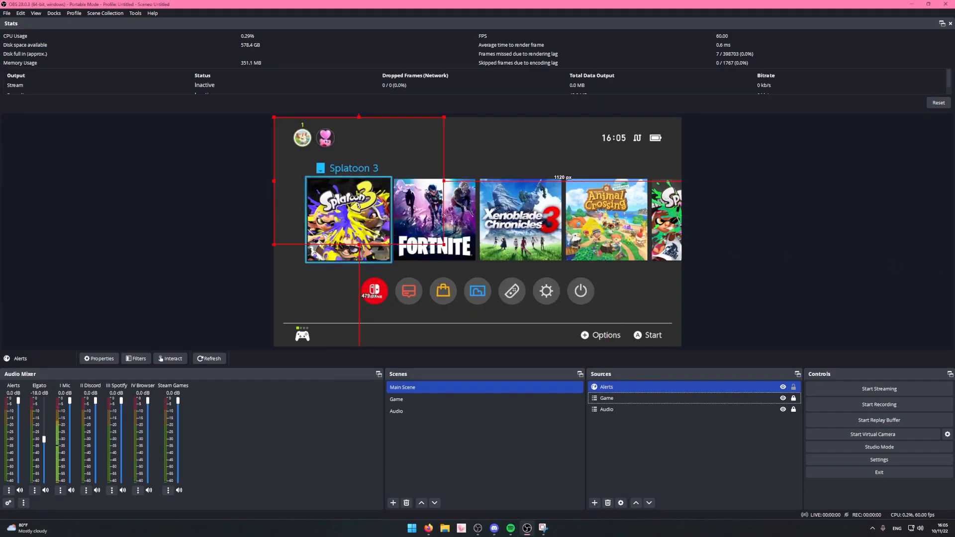
Arrange OBS and the Streamlabs Alert Box page side by side and send a test subscriber alert.
click(186, 276)
drag(478, 4, 686, 112)
drag(608, 10, 1, 158)
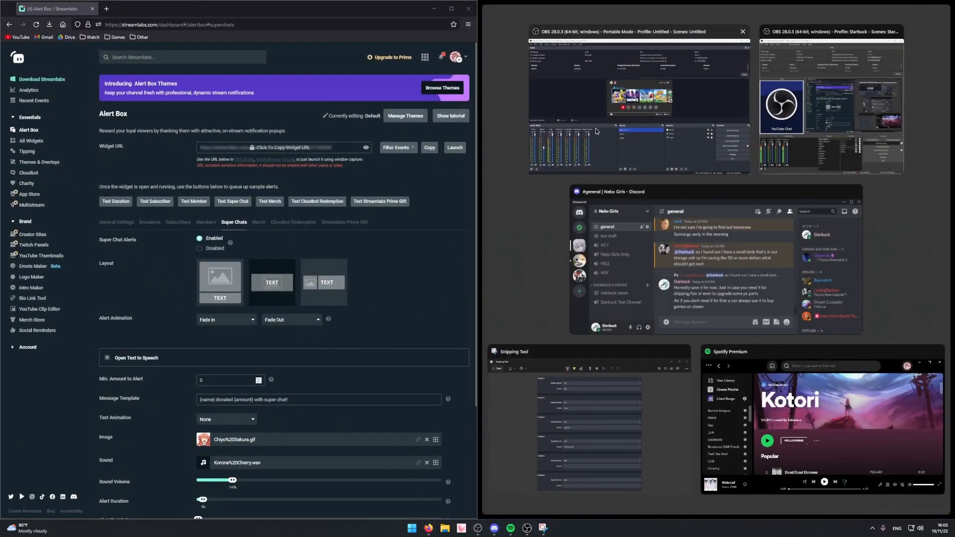
click(571, 118)
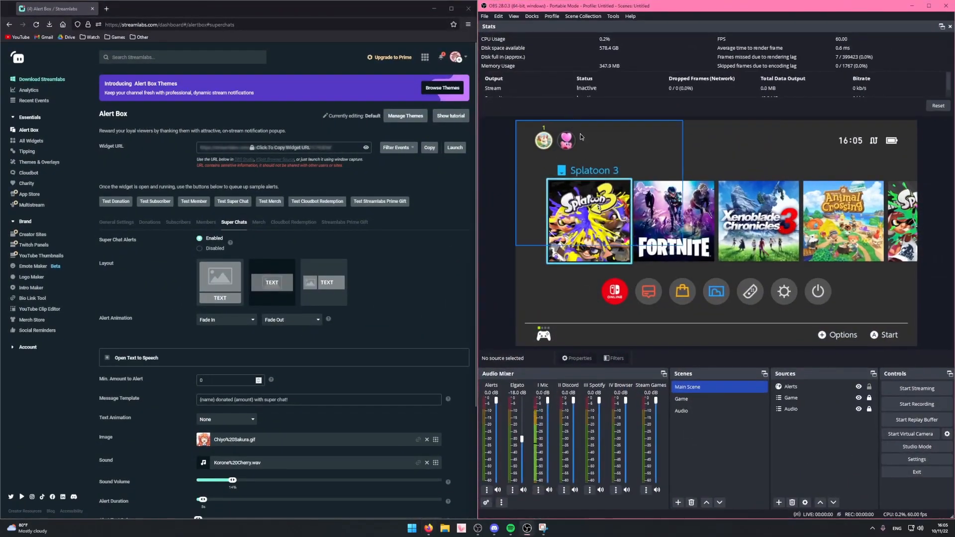
click(161, 205)
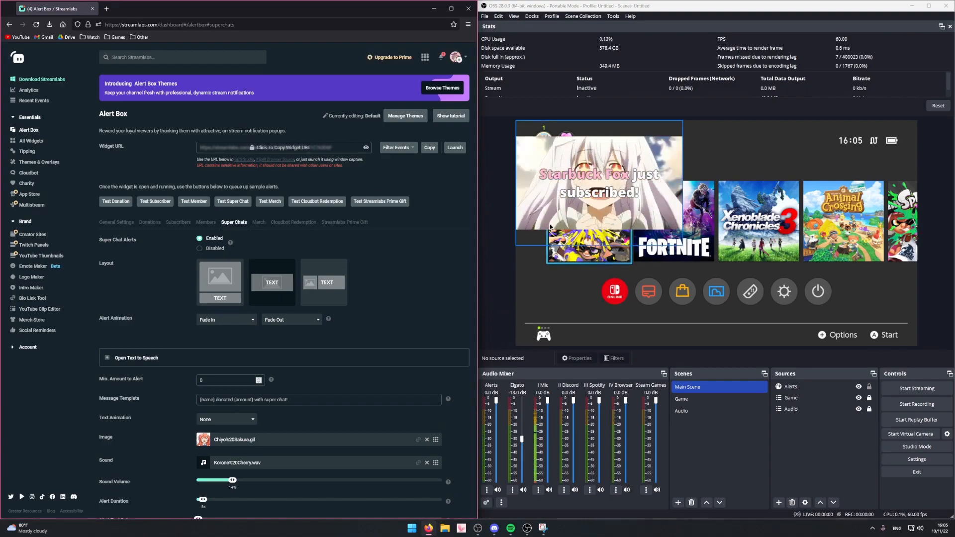
Scale down the Alerts source and fit it into the canvas's upper-left corner, using another test subscriber alert as reference.
click(584, 199)
click(584, 199)
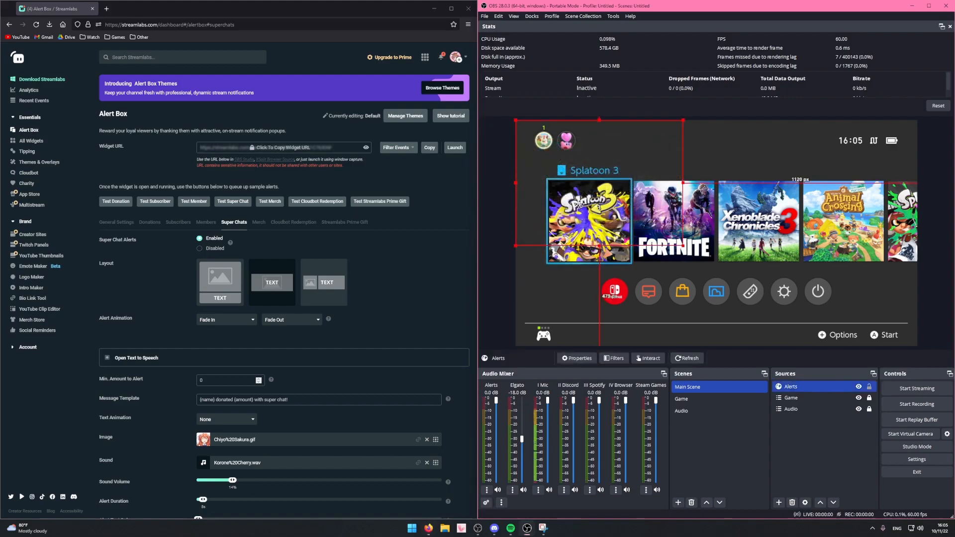
click(155, 201)
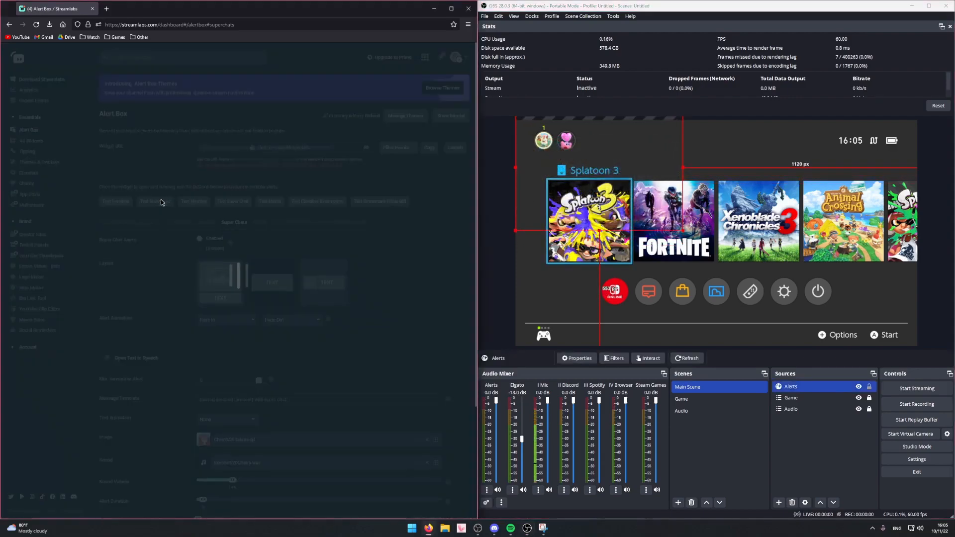
drag(584, 184, 584, 176)
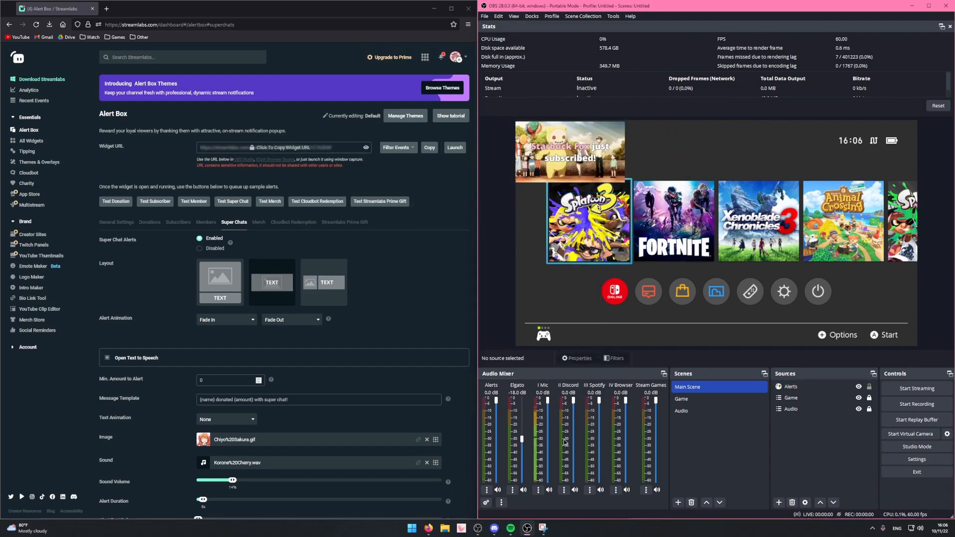
In Advanced Audio Properties, assign Alerts to track 4 only and set its audio monitoring to Monitor and Output.
click(486, 502)
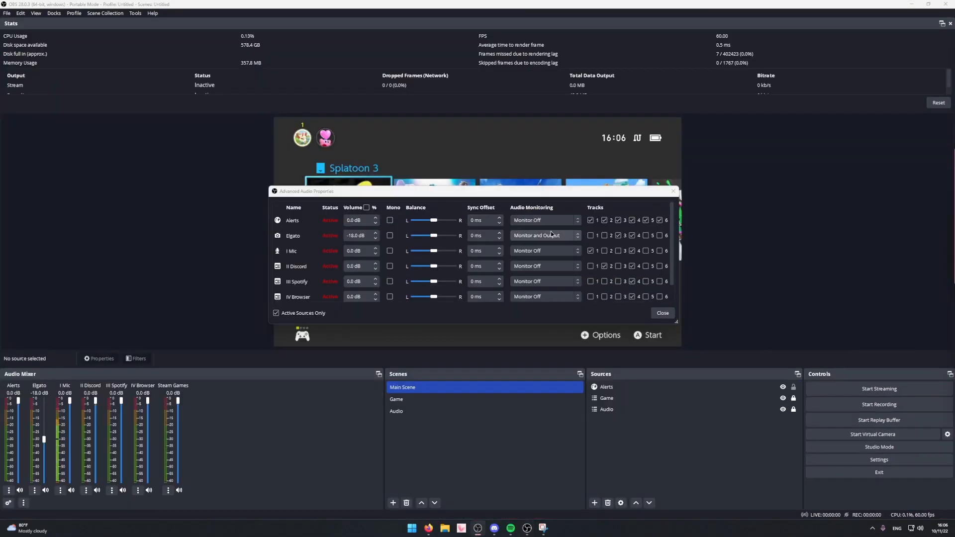
click(590, 220)
click(604, 220)
click(645, 220)
click(660, 220)
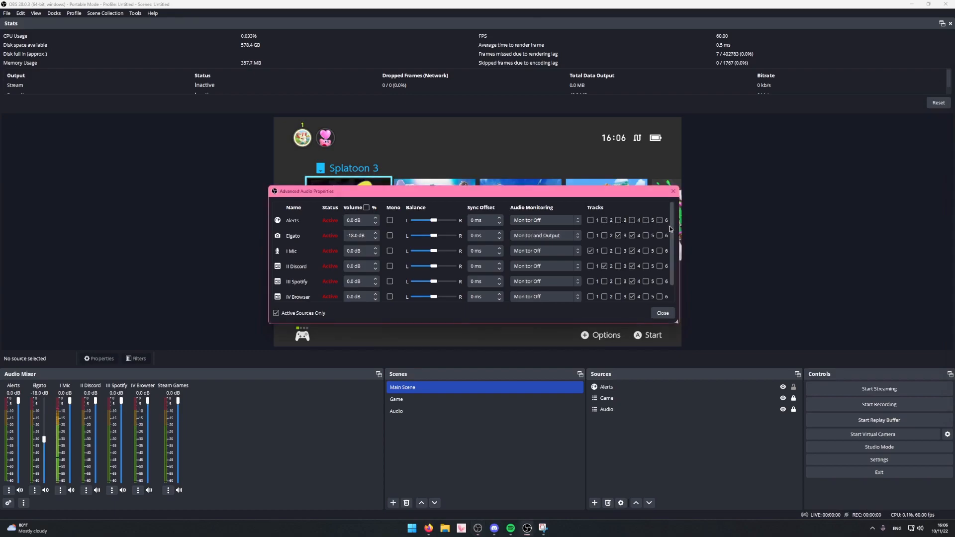
click(552, 222)
click(547, 238)
click(631, 220)
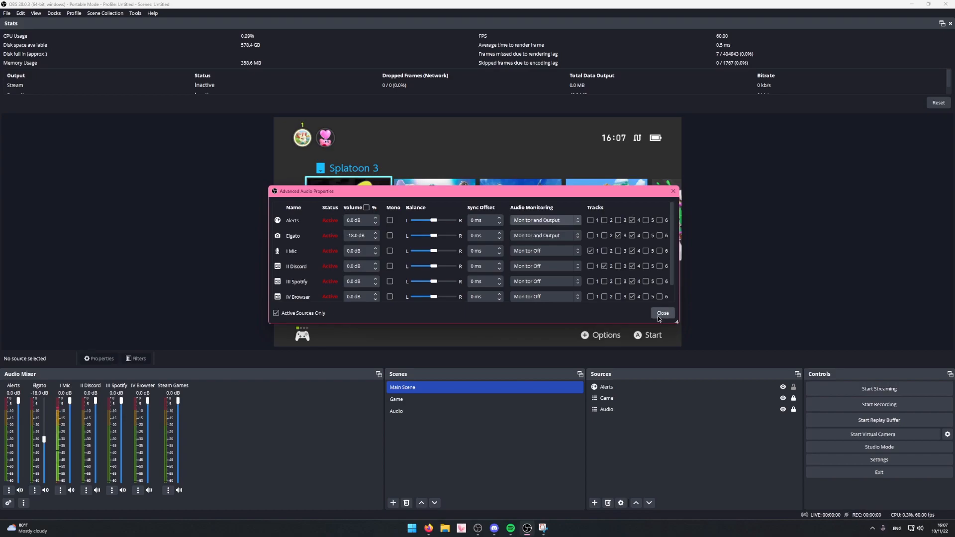
click(658, 314)
Place OBS beside the browser again and trigger test subscriber alerts to check the Alerts audio level in the mixer.
drag(659, 4, 952, 122)
click(155, 204)
click(155, 201)
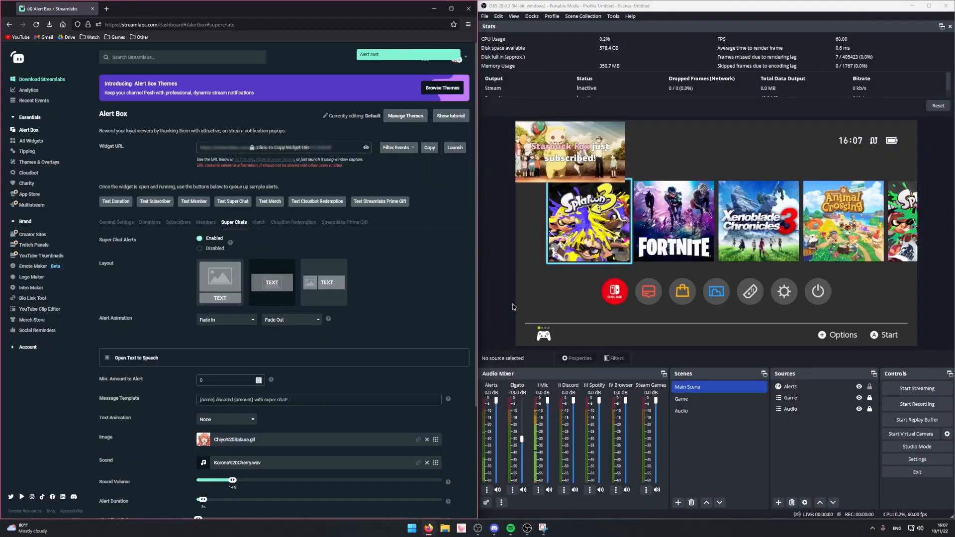
click(505, 338)
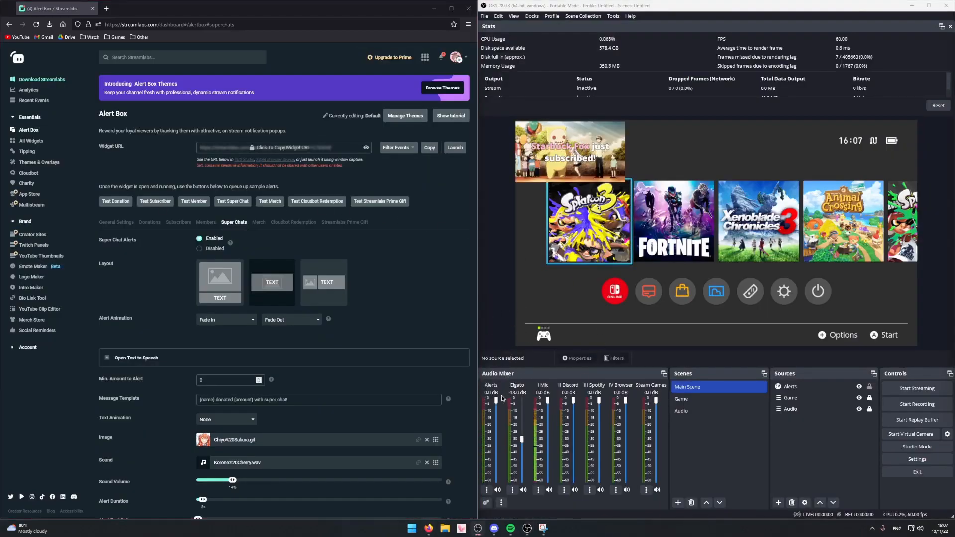
click(505, 414)
mouse_move(504, 414)
mouse_down()
mouse_move(506, 425)
mouse_move(504, 386)
mouse_move(504, 398)
mouse_up()
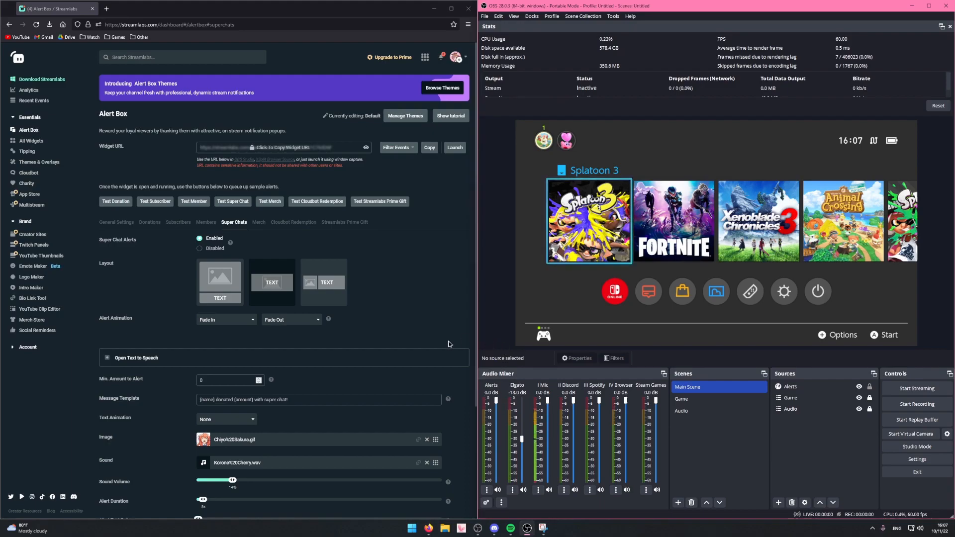
Examine the Super Chats alert's sound volume setting and send one more test alert from the Alert Box page.
scroll(388, 343, down, 3)
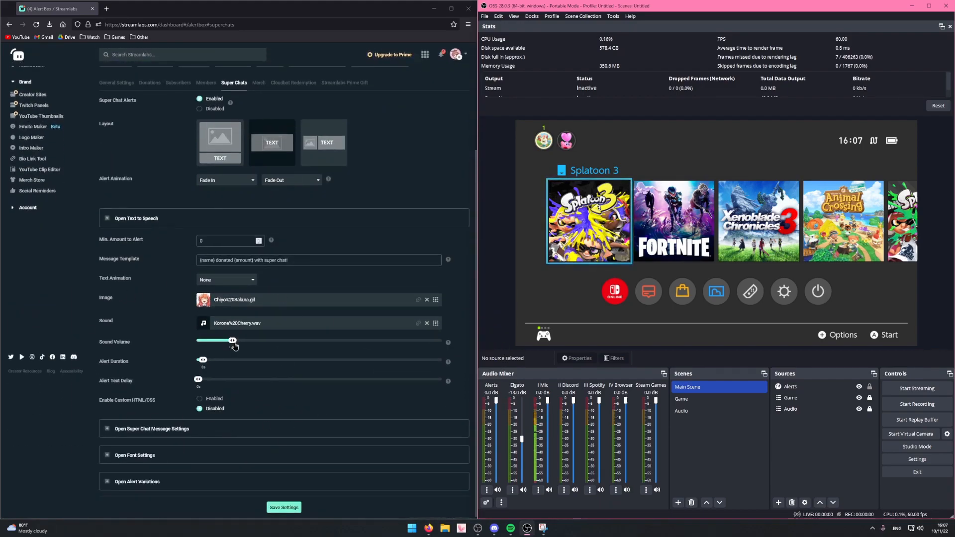
scroll(211, 419, down, 1)
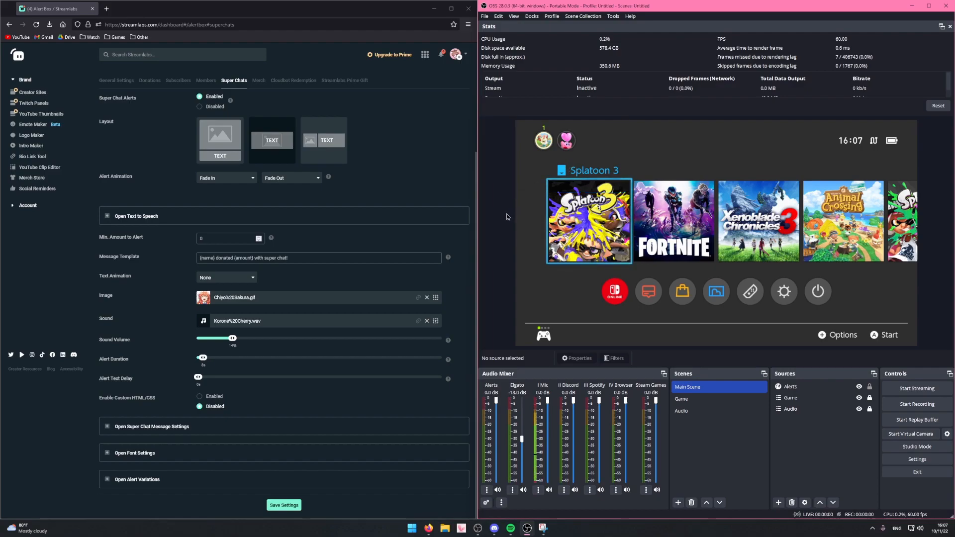
scroll(383, 237, up, 3)
click(262, 201)
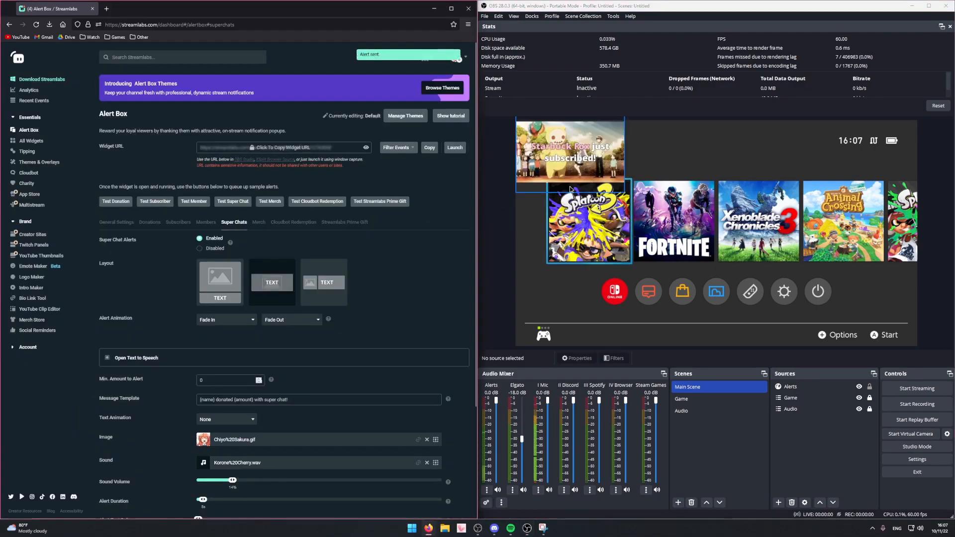
click(502, 218)
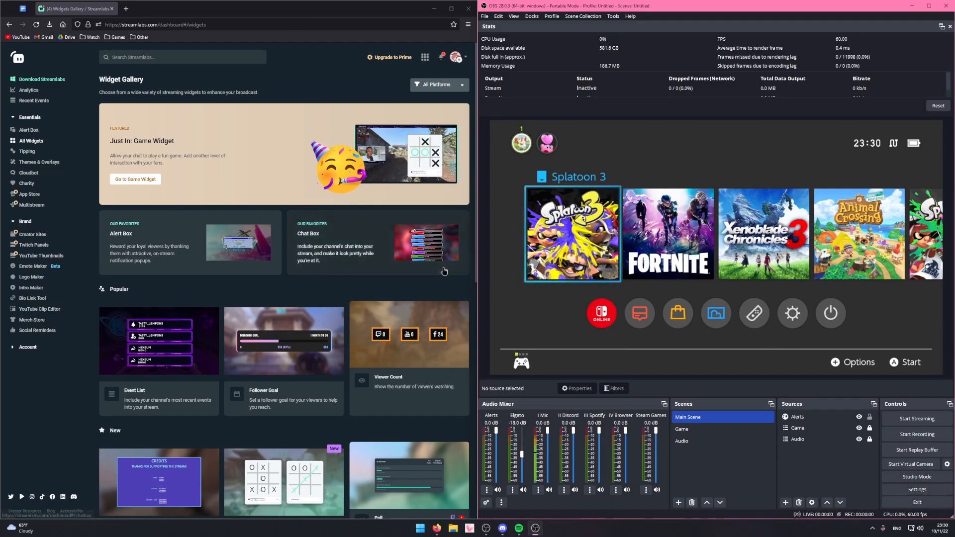
Browse the Streamlabs Widget Gallery and open the Chat Box widget.
mouse_move(458, 60)
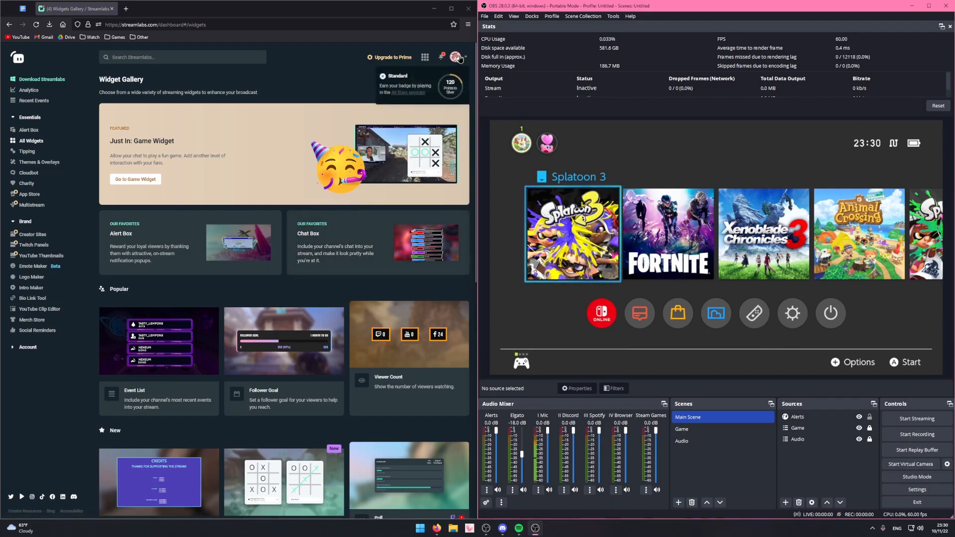
click(364, 71)
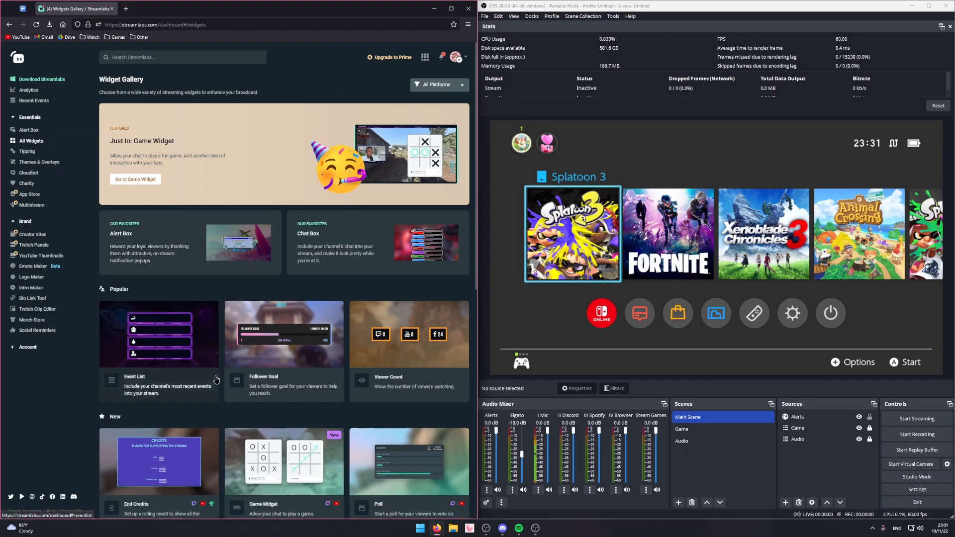
scroll(208, 357, down, 8)
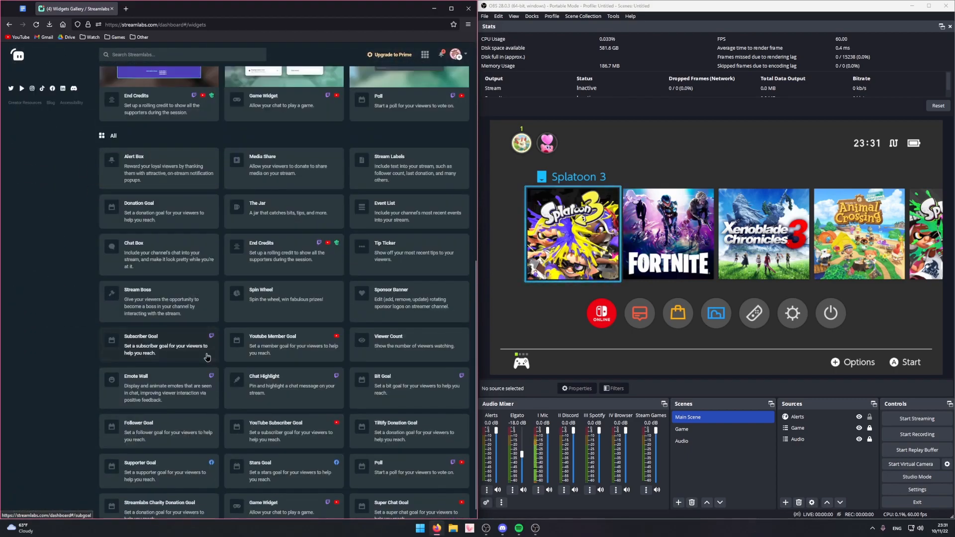
click(158, 254)
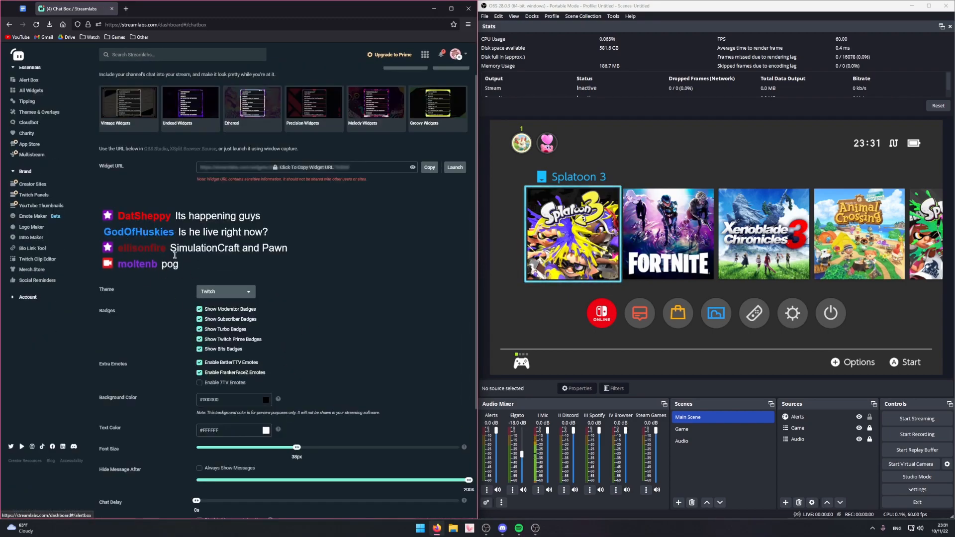
Review the Chat Box settings and copy its private widget URL, accepting the privacy notice.
scroll(196, 298, down, 3)
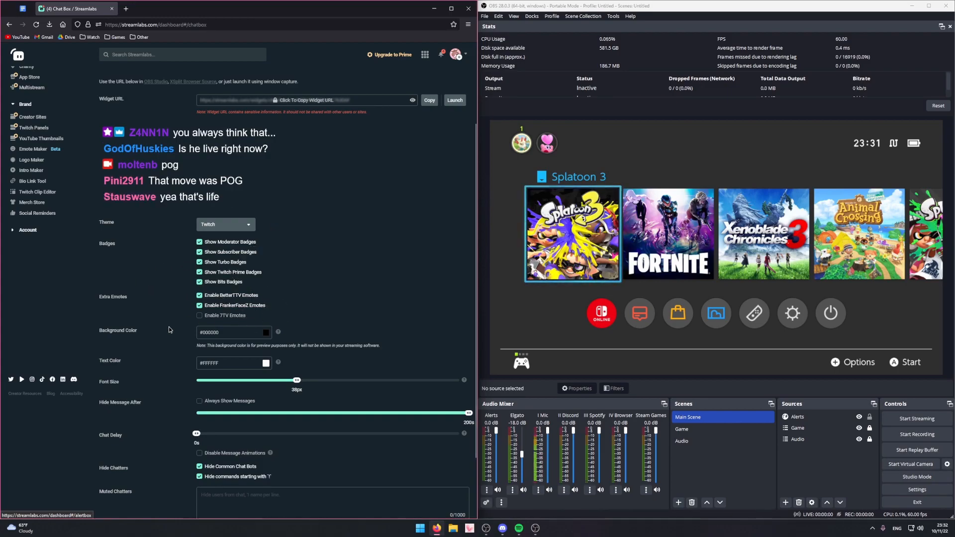
scroll(166, 340, down, 4)
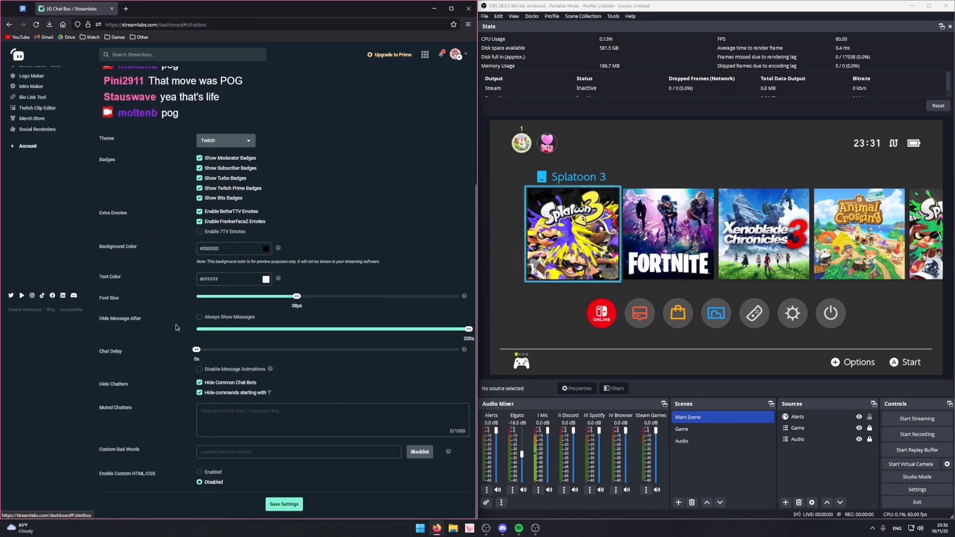
scroll(176, 303, up, 5)
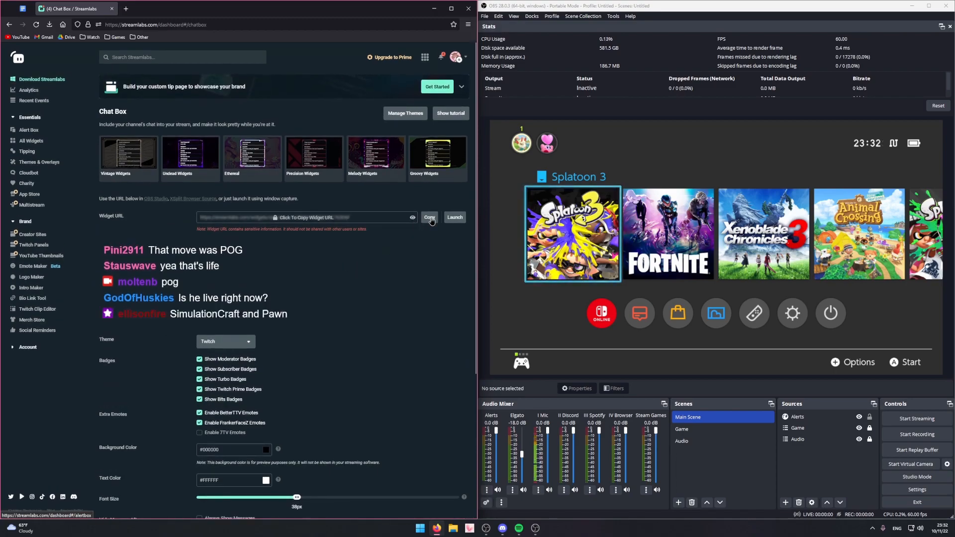
click(429, 218)
click(314, 314)
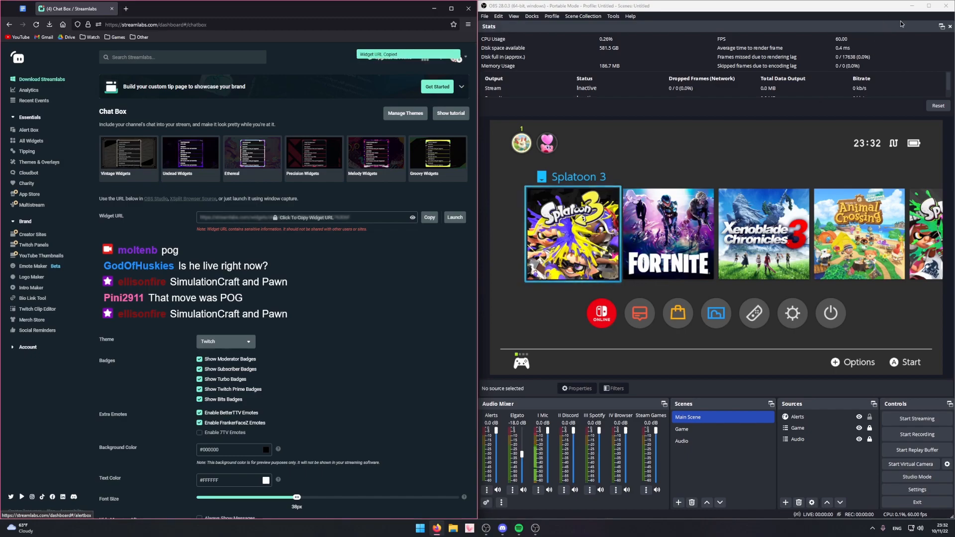
Maximize OBS and add a new Browser source named Twitch Chat to the Main Scene.
click(928, 6)
right_click(654, 471)
mouse_move(667, 403)
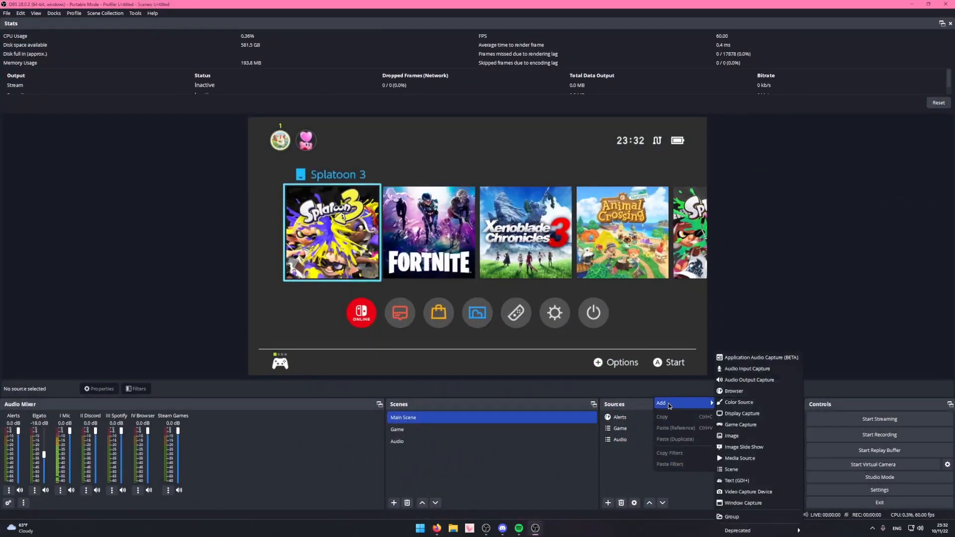
click(734, 391)
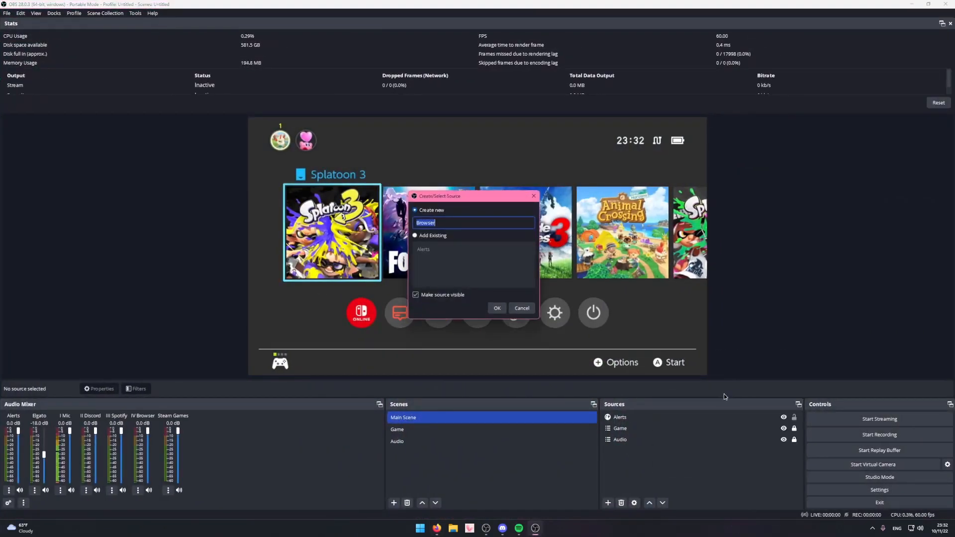
text(Twitch chat)
key(Return)
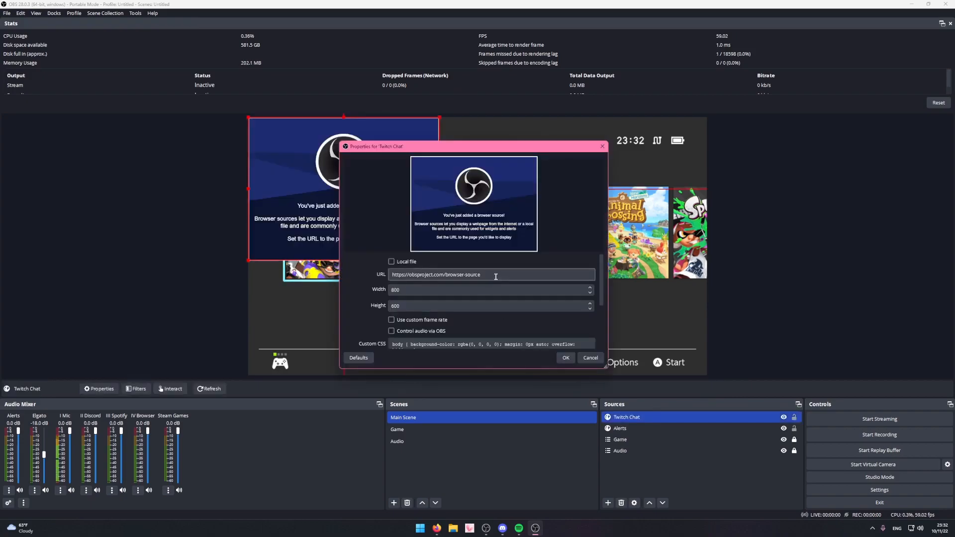
Paste the private Chat Box widget URL into the Twitch Chat source's URL field and apply the properties.
key(ctrl+v)
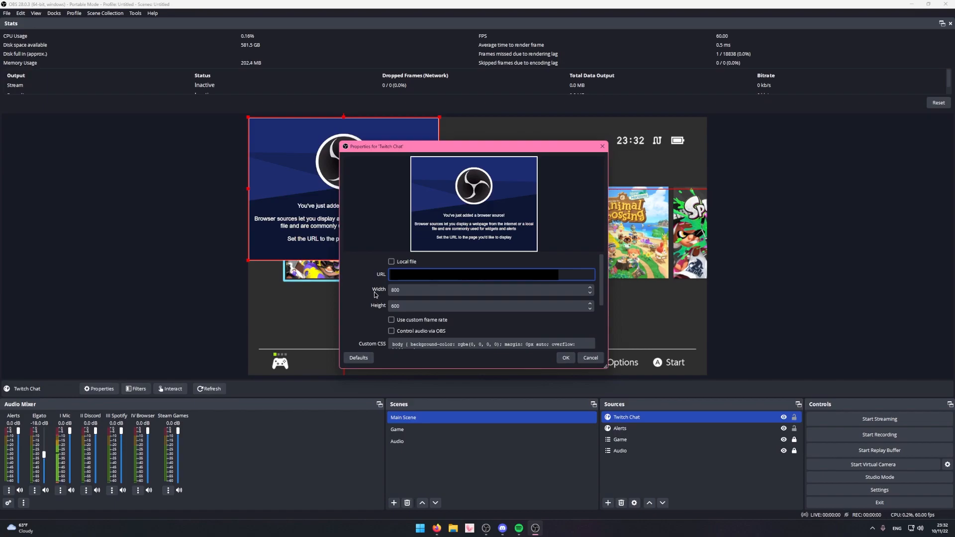
scroll(363, 292, down, 3)
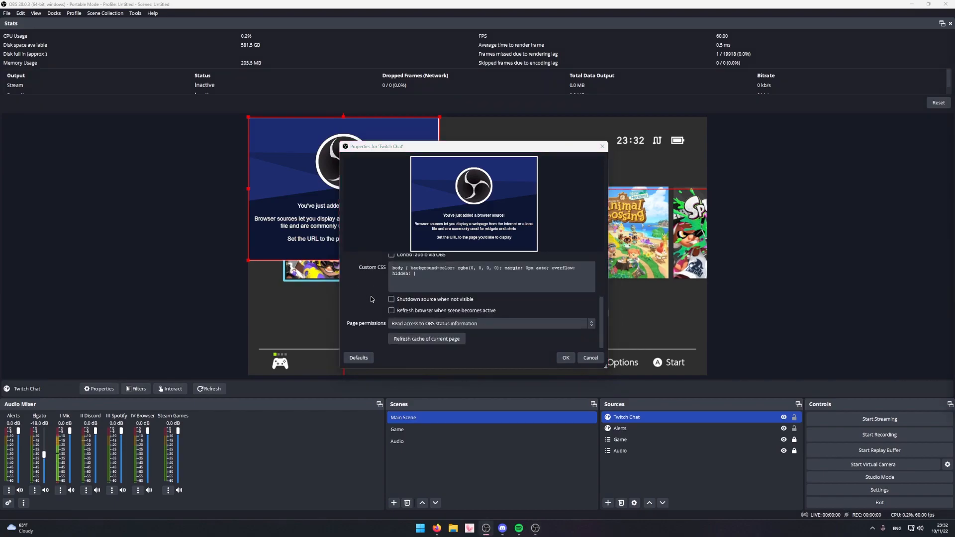
key(Return)
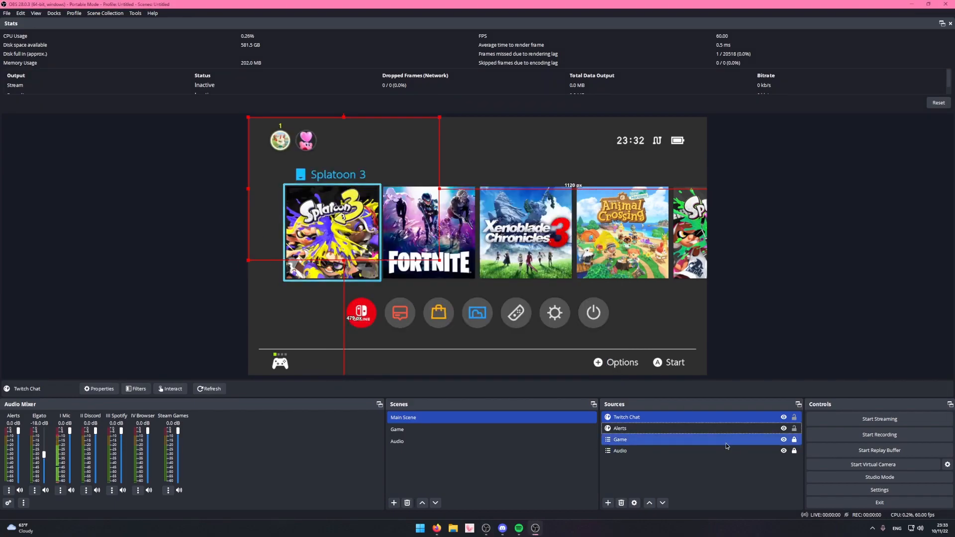
Fit the Twitch Chat source into the canvas's upper-right corner at about 480 × 360 px and lock it and Alerts.
click(129, 255)
drag(312, 237, 580, 237)
drag(516, 259, 592, 203)
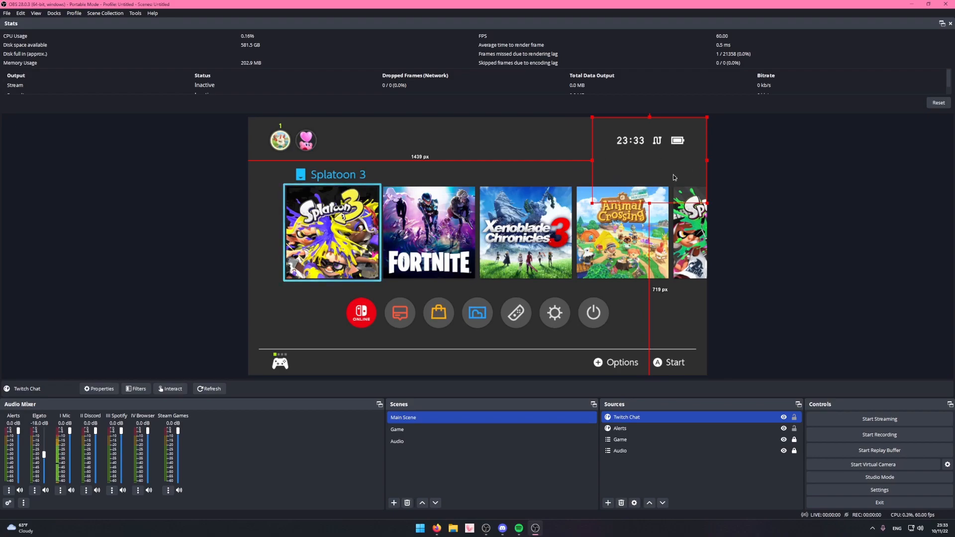
click(189, 311)
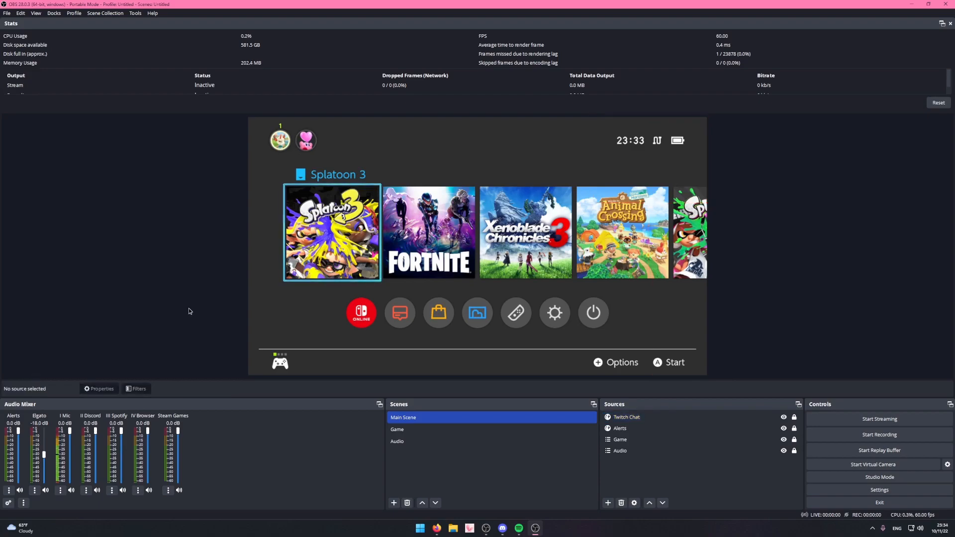
Add a new Browser source named YouTube Chat to the Main Scene.
right_click(634, 481)
mouse_move(651, 412)
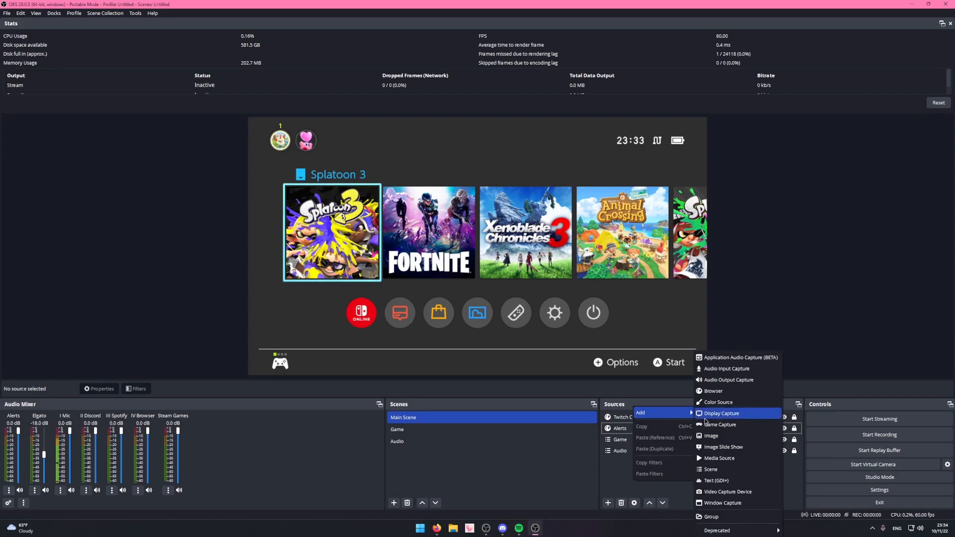
click(712, 392)
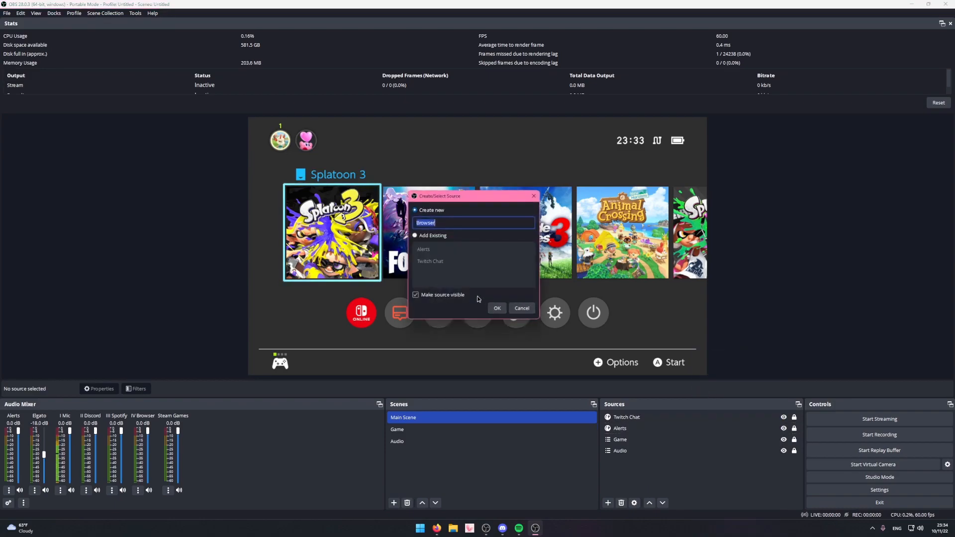
text(YouTube Chat)
key(Return)
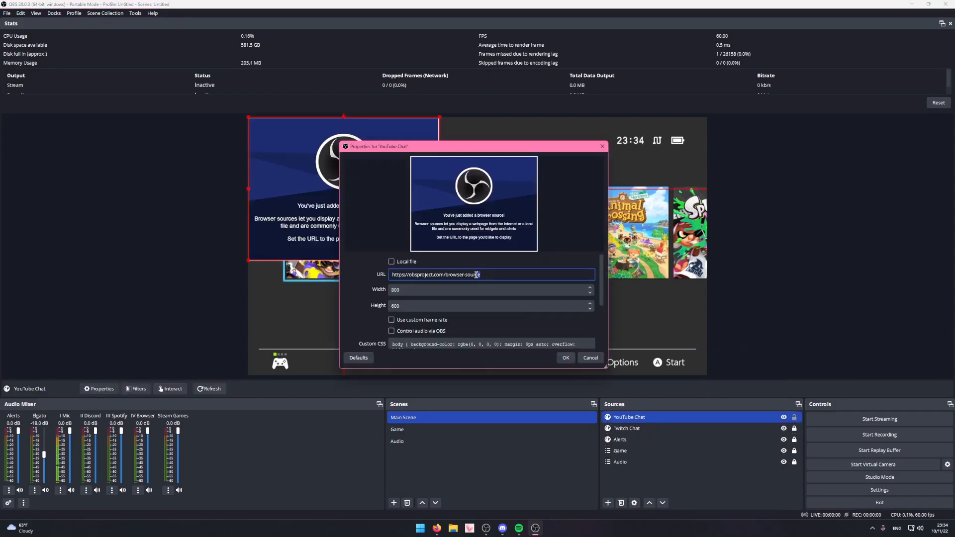
Switch to Firefox and copy all of the generated CSS from the Chat v2.0 Style Generator page at chatv2.septapus.com.
drag(481, 275, 379, 277)
scroll(390, 327, down, 1)
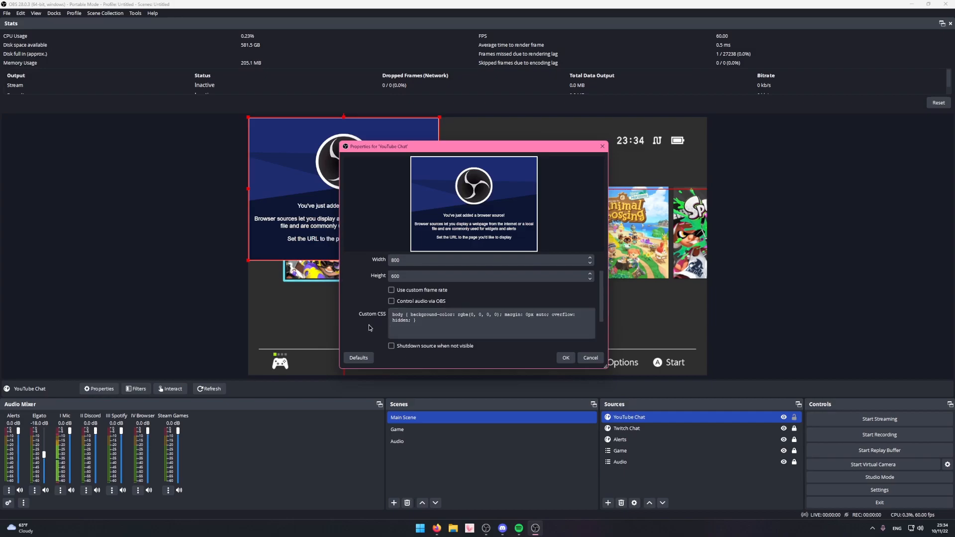
click(436, 528)
drag(351, 13, 544, 1)
scroll(348, 308, down, 5)
scroll(319, 323, up, 5)
scroll(219, 309, down, 3)
scroll(219, 308, up, 3)
scroll(219, 307, down, 3)
scroll(222, 308, up, 3)
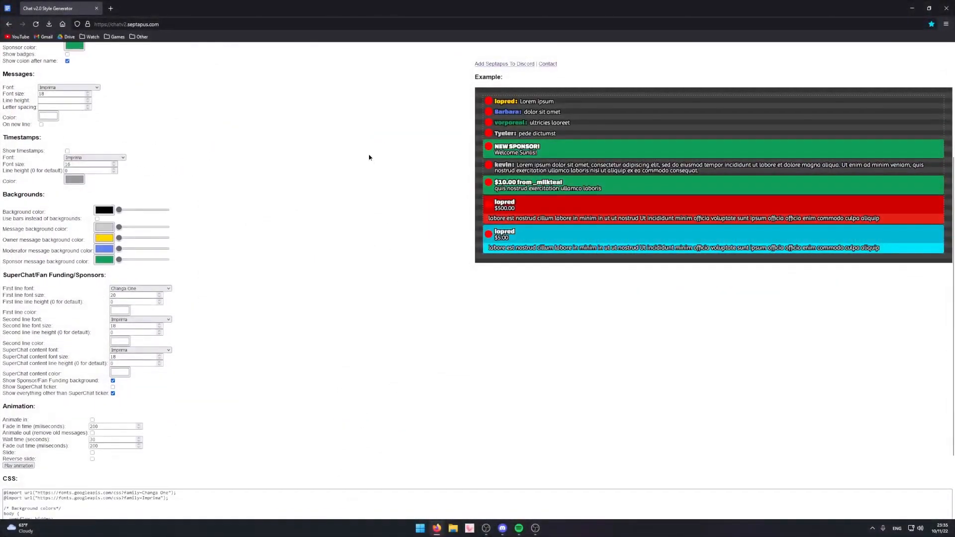
scroll(356, 273, down, 3)
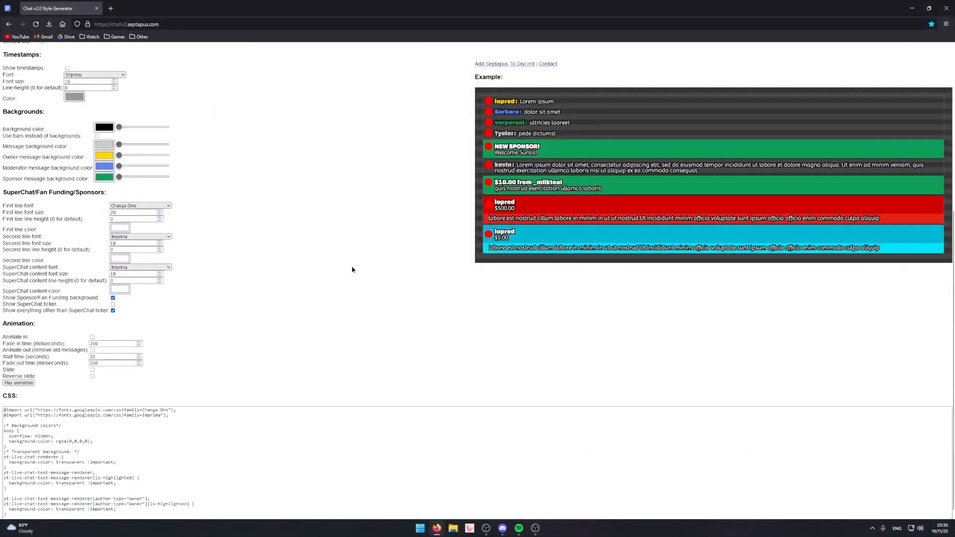
drag(3, 402, 323, 534)
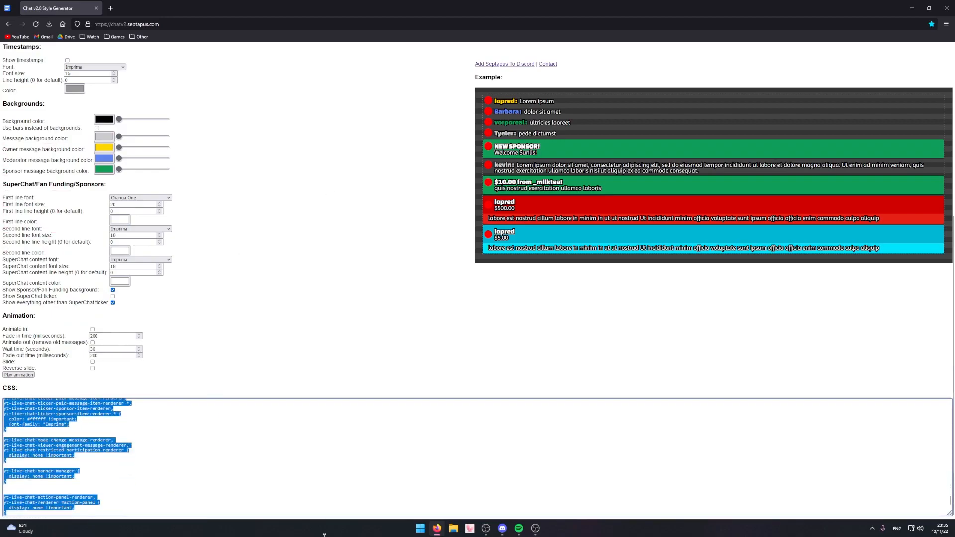
Return to OBS, replace the YouTube Chat source's Custom CSS with the copied style code, and accept the properties.
click(536, 529)
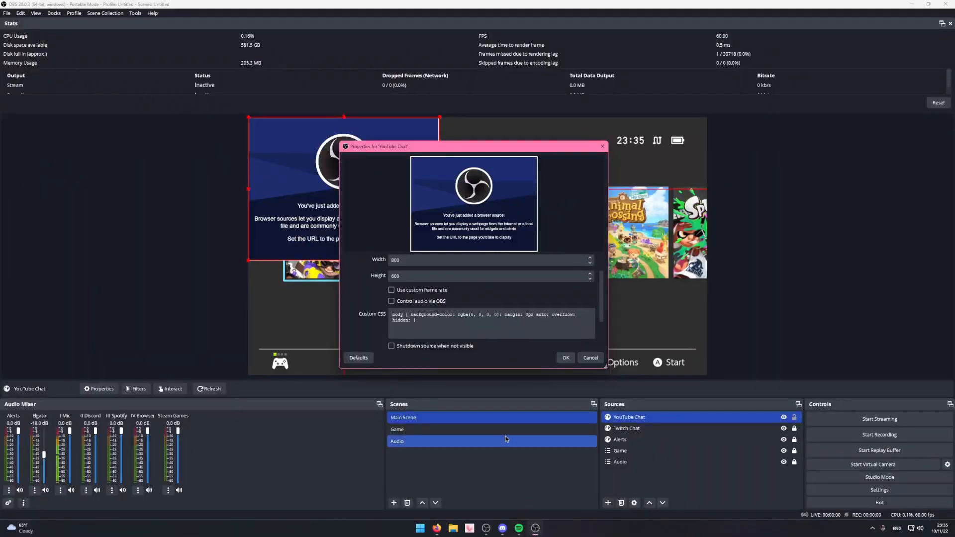
click(432, 327)
key(ctrl+a)
key(BackSpace)
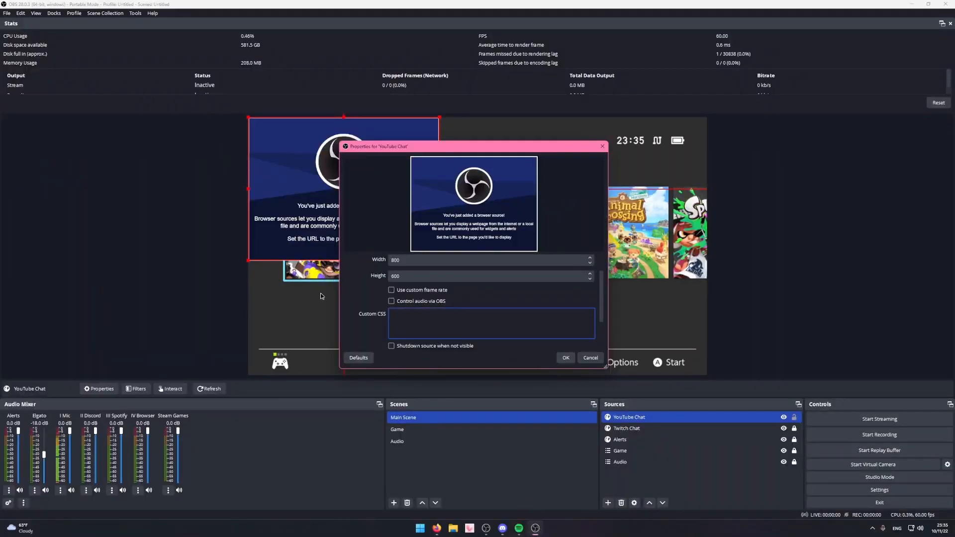
key(ctrl+v)
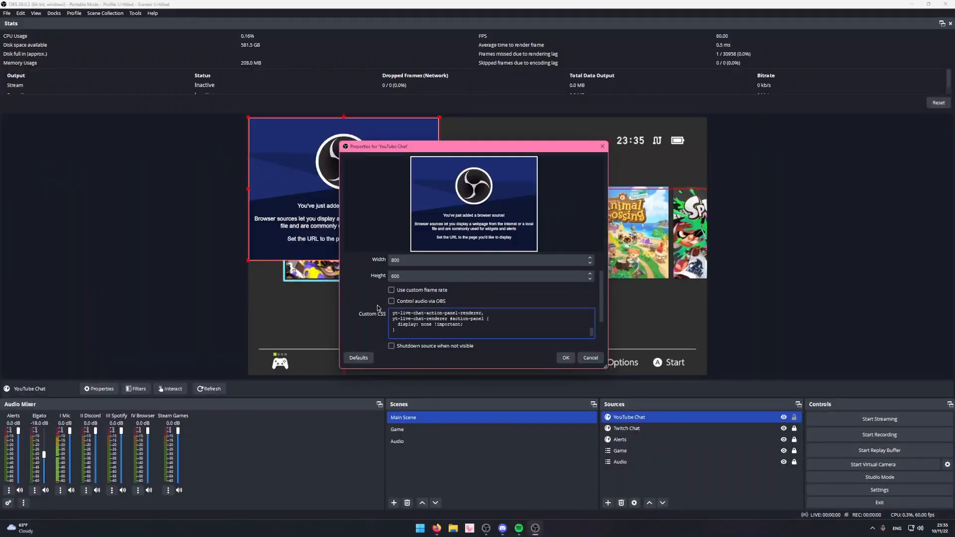
scroll(356, 284, down, 1)
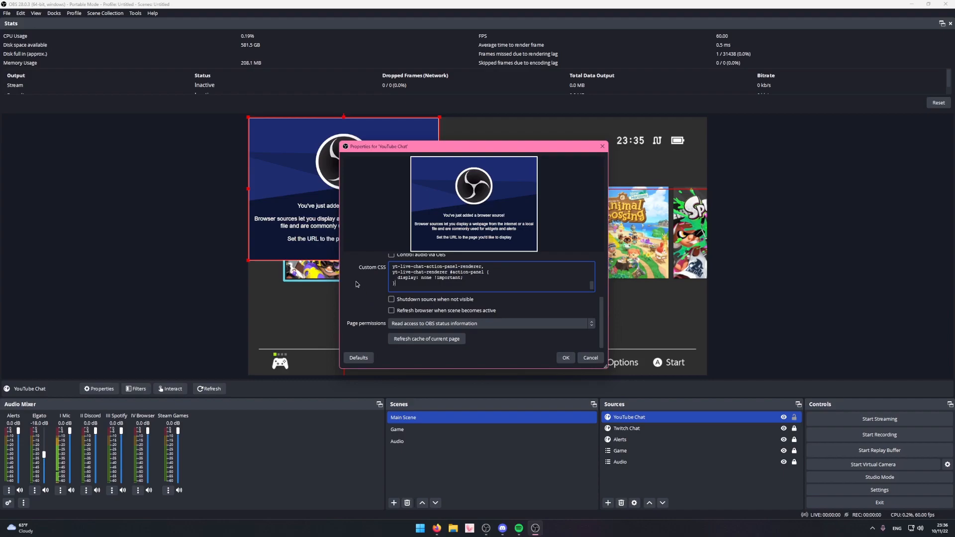
click(568, 359)
Shrink the YouTube Chat source into the canvas's lower-right corner, then hide and lock it.
drag(252, 120, 601, 294)
click(751, 371)
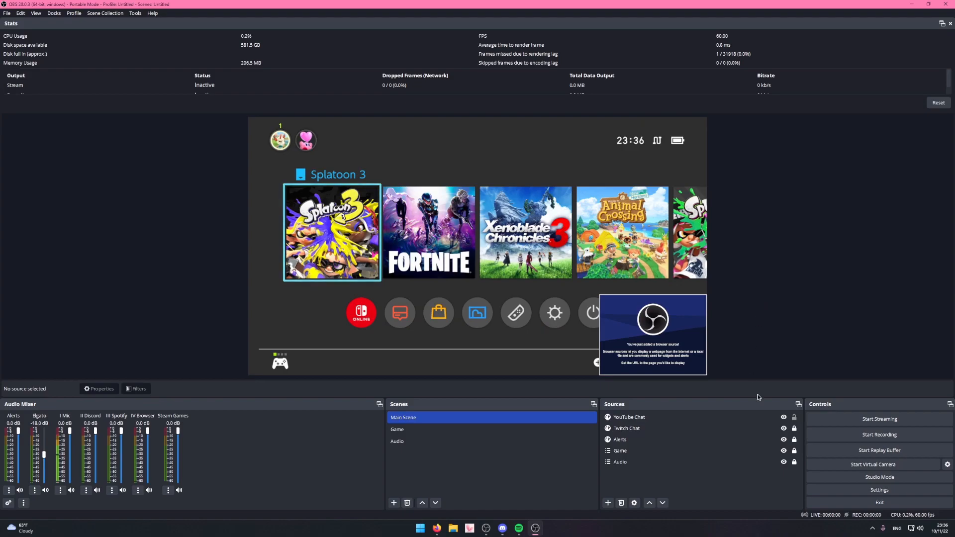
click(784, 418)
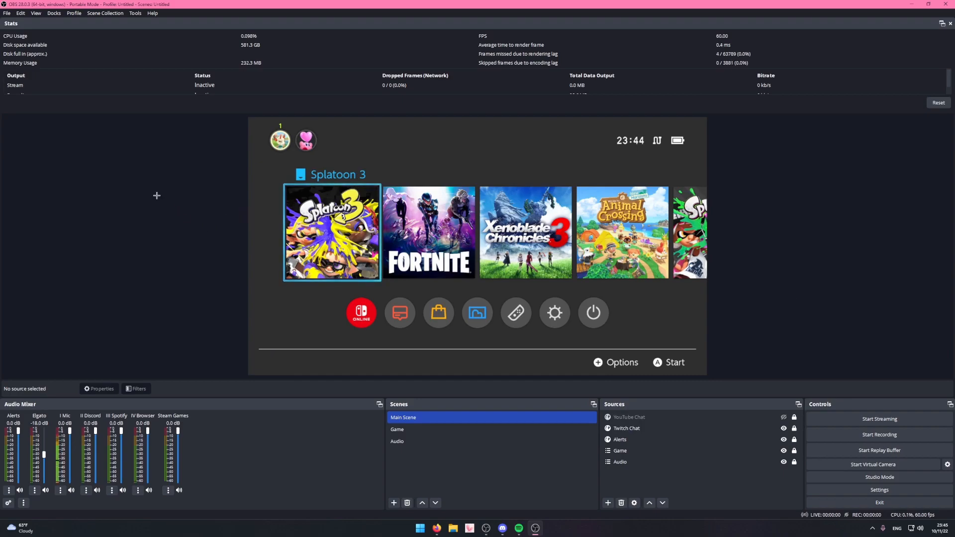
Connect the Twitch account in the Stream settings, submitting the authenticator token to complete the login.
click(843, 489)
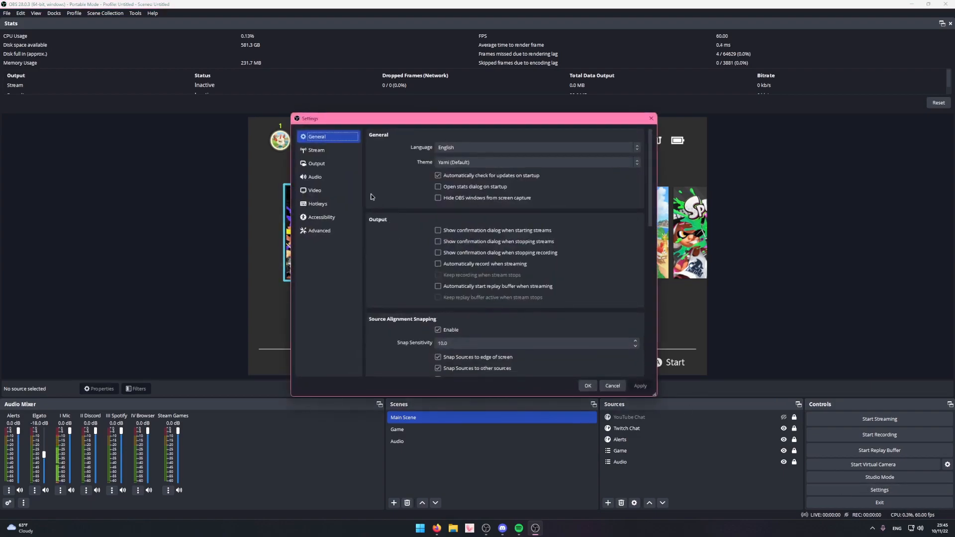
click(317, 150)
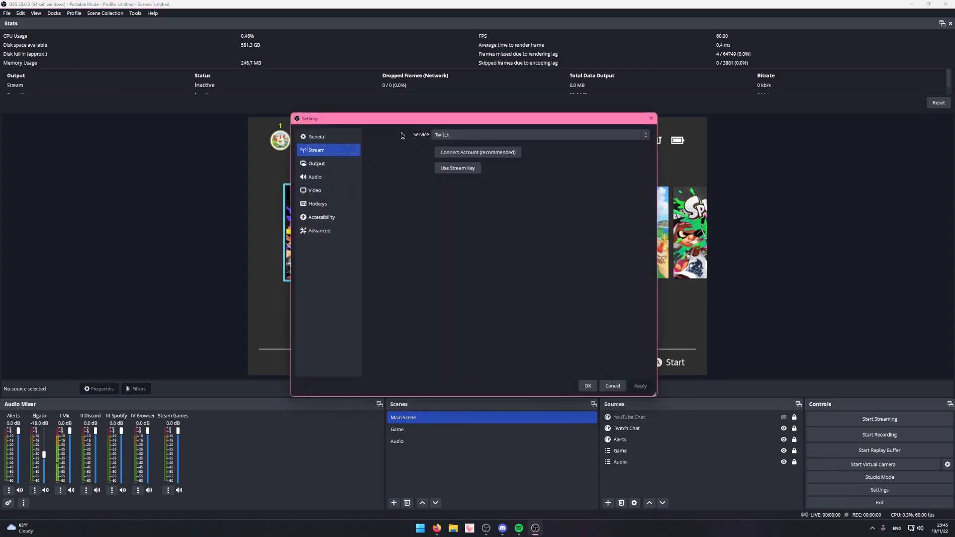
click(496, 156)
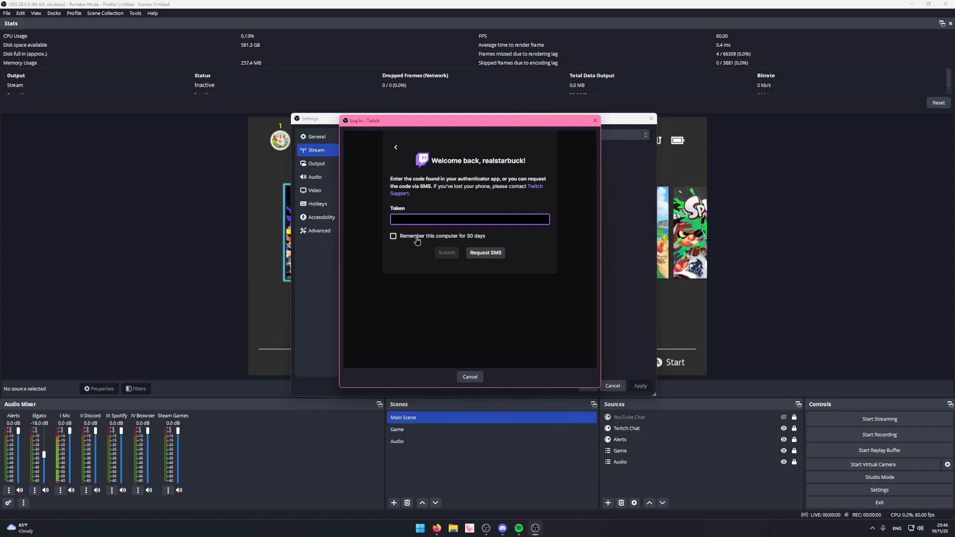
key(ctrl+v)
click(447, 252)
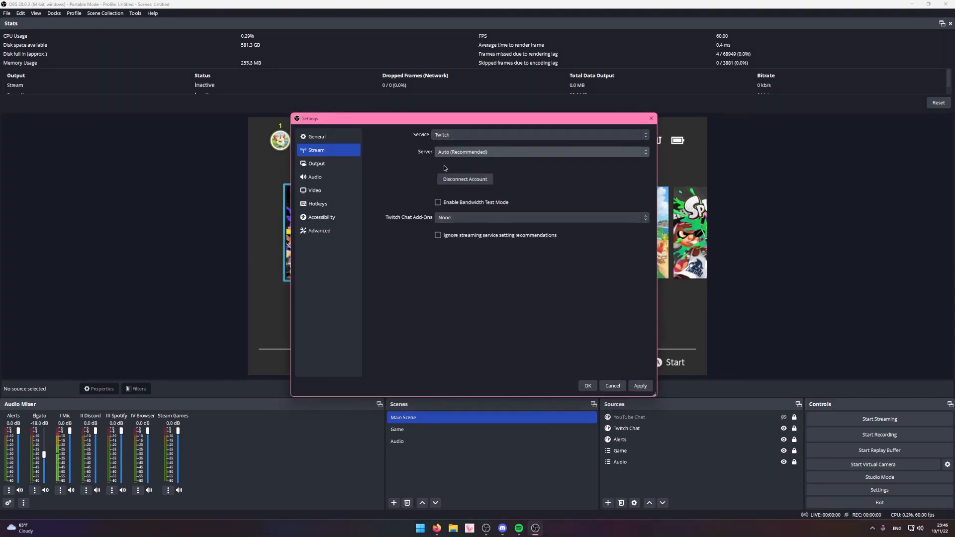
Set Twitch Chat Add-Ons to BetterTTV and FrankerFaceZ, apply the change and close the settings.
click(456, 220)
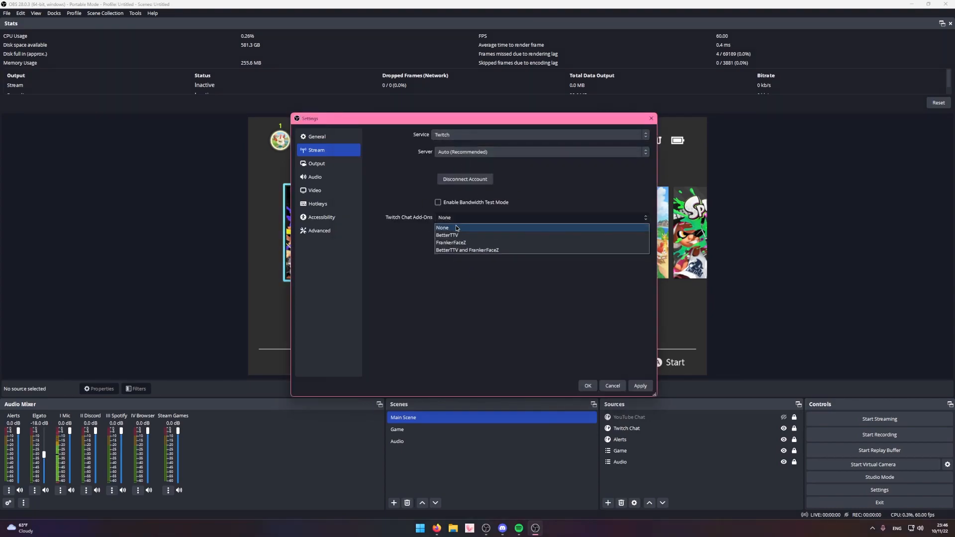
click(447, 250)
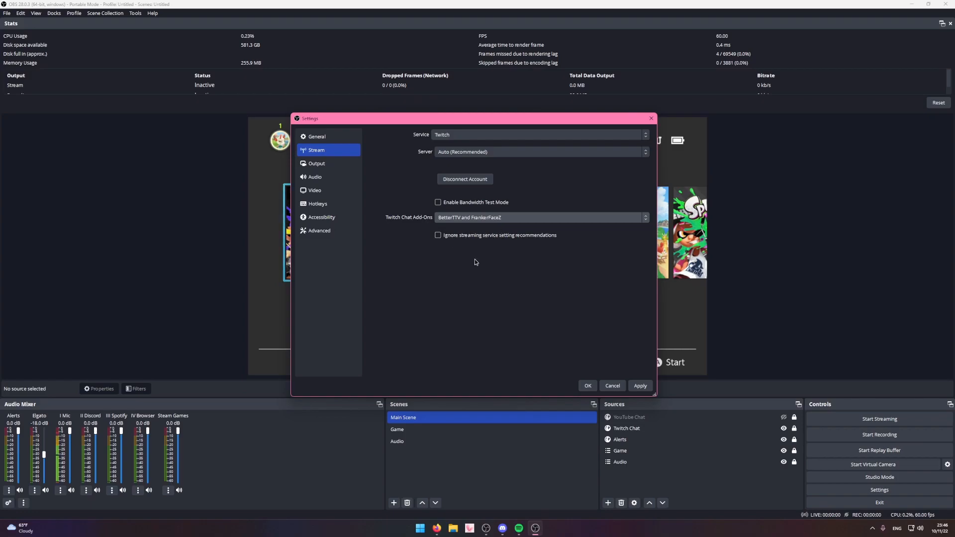
click(640, 385)
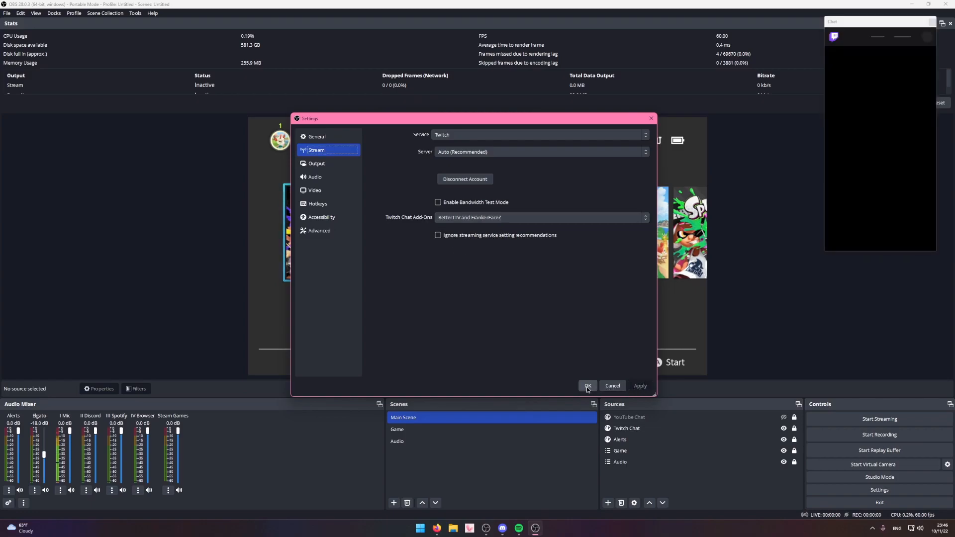
click(587, 386)
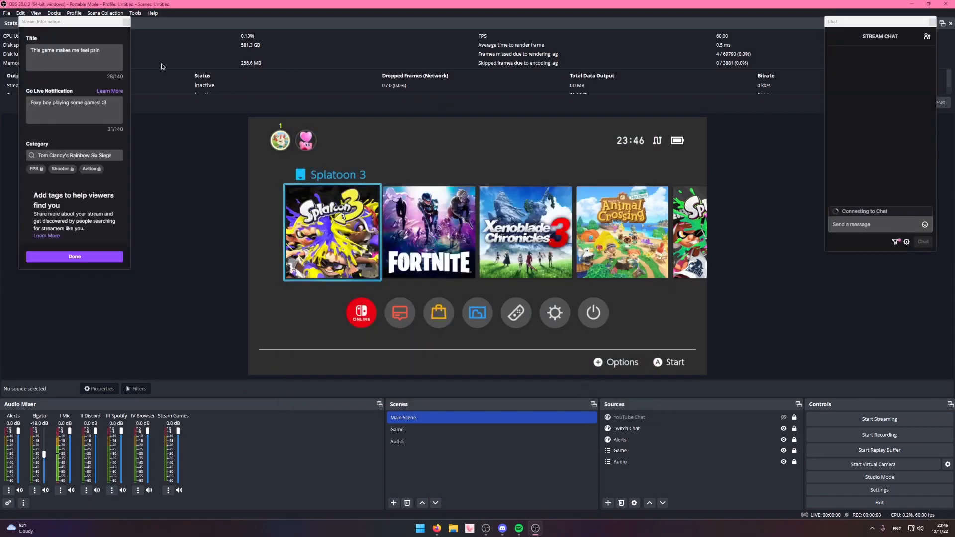
Dock the Chat and Stream Information panels together as tabs beside the preview, widened, with Chat as the first tab.
drag(50, 21, 595, 157)
drag(848, 23, 10, 165)
drag(76, 183, 187, 183)
drag(600, 160, 93, 201)
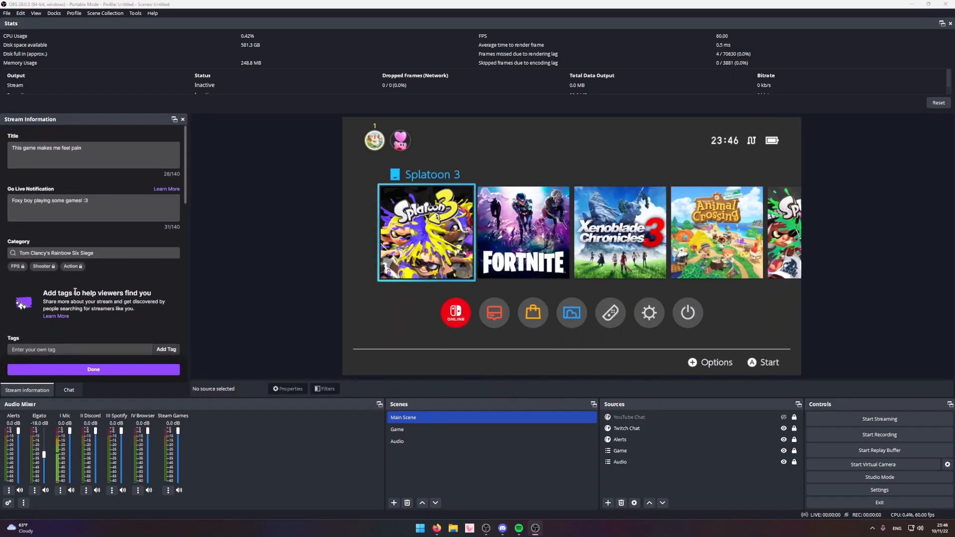
drag(67, 393, 32, 393)
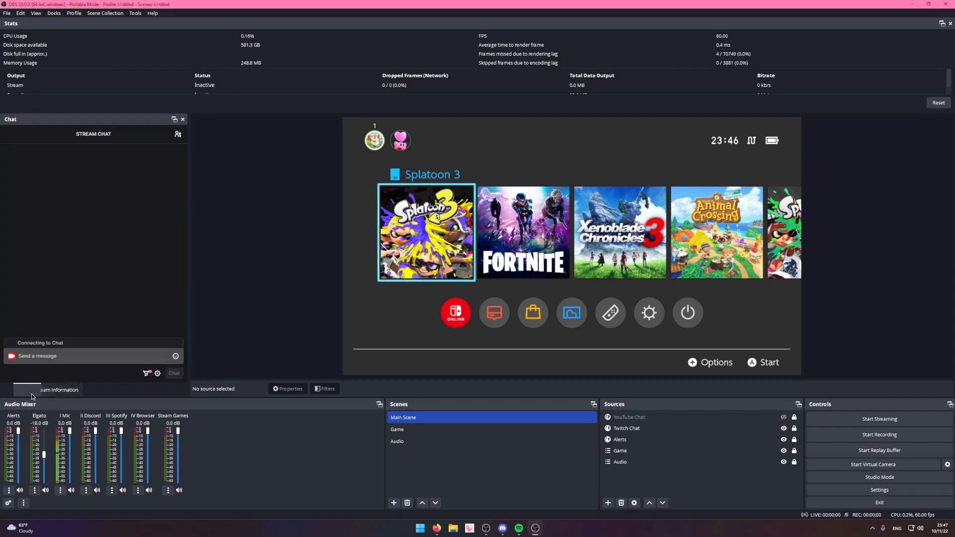
Look over the docked Stream Information and Chat panels in turn, ending on Chat.
click(61, 390)
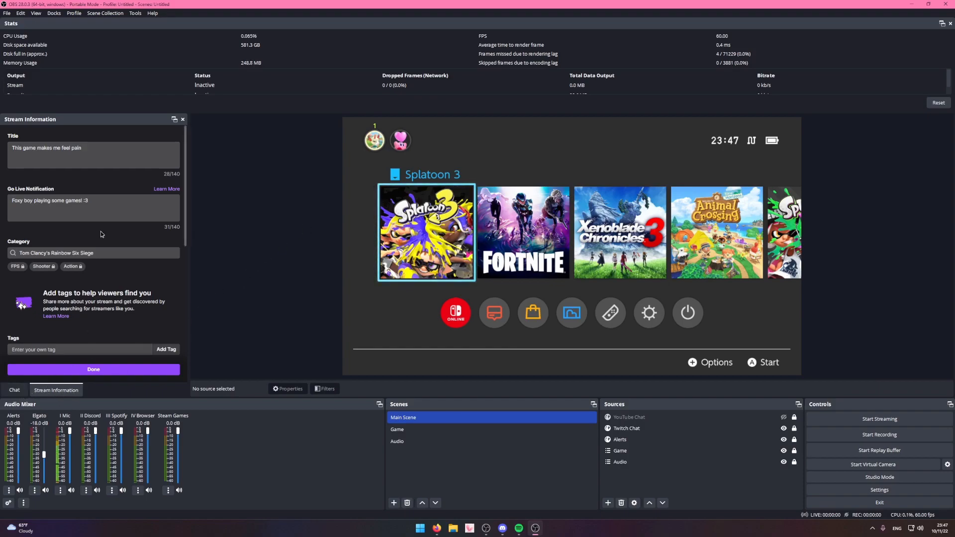
click(14, 389)
click(54, 390)
click(14, 389)
click(55, 390)
click(14, 389)
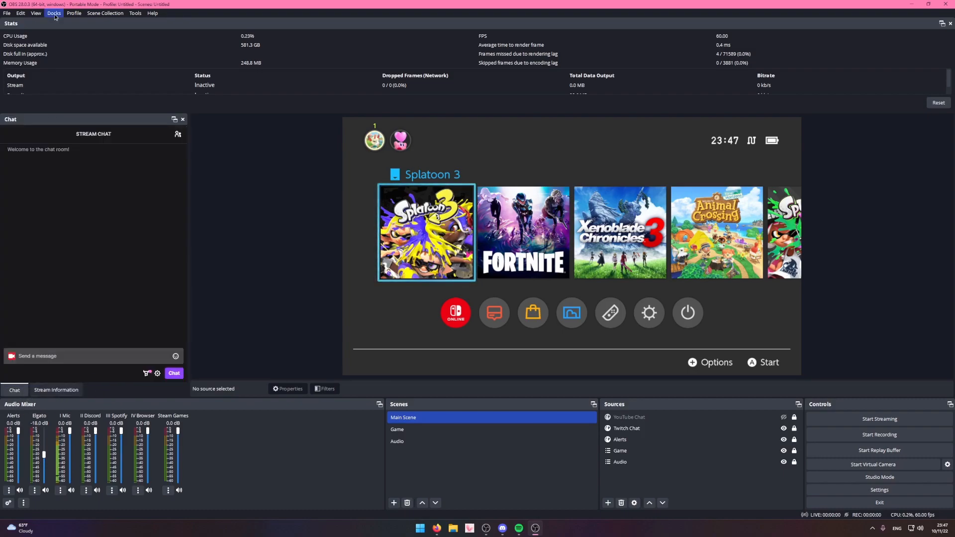
Show the Twitch Stats dock and enlarge its floating window.
click(53, 13)
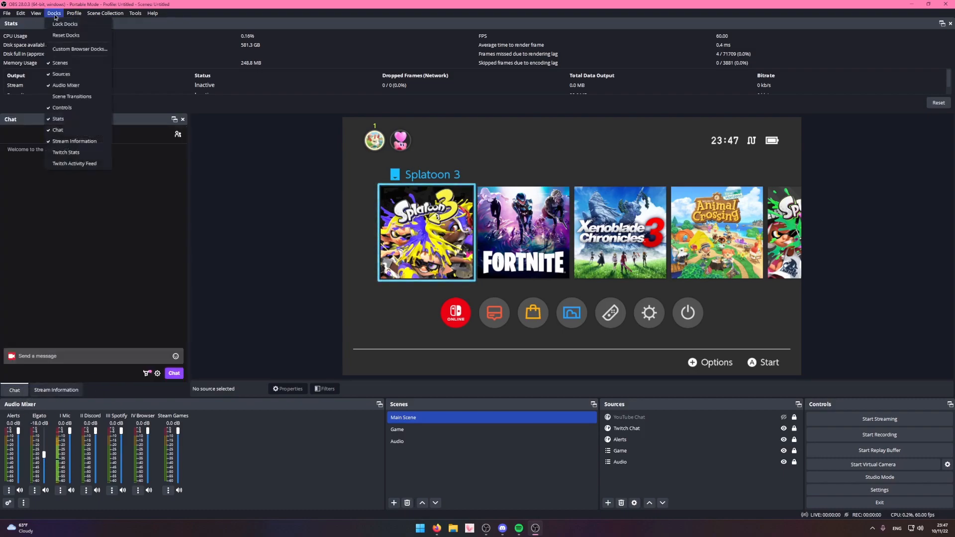
click(81, 156)
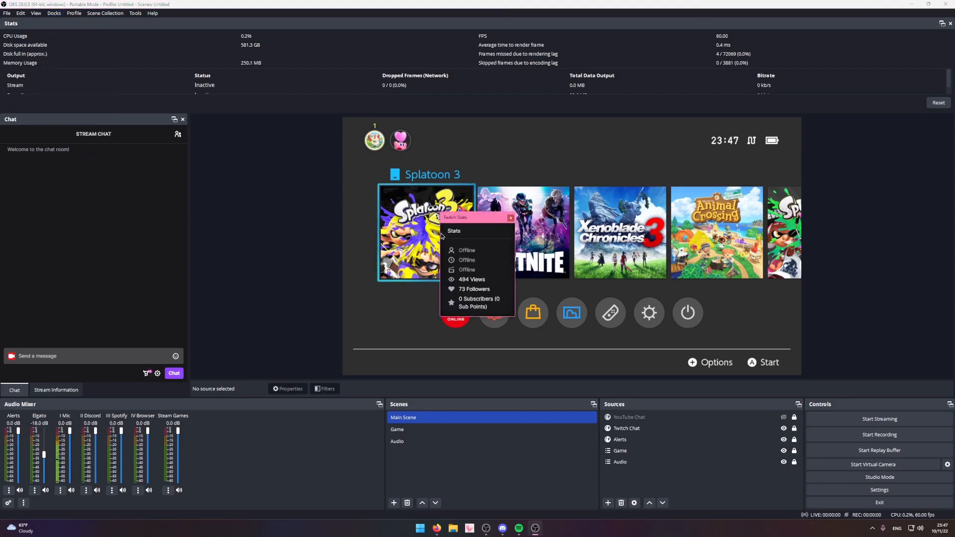
drag(439, 232, 346, 231)
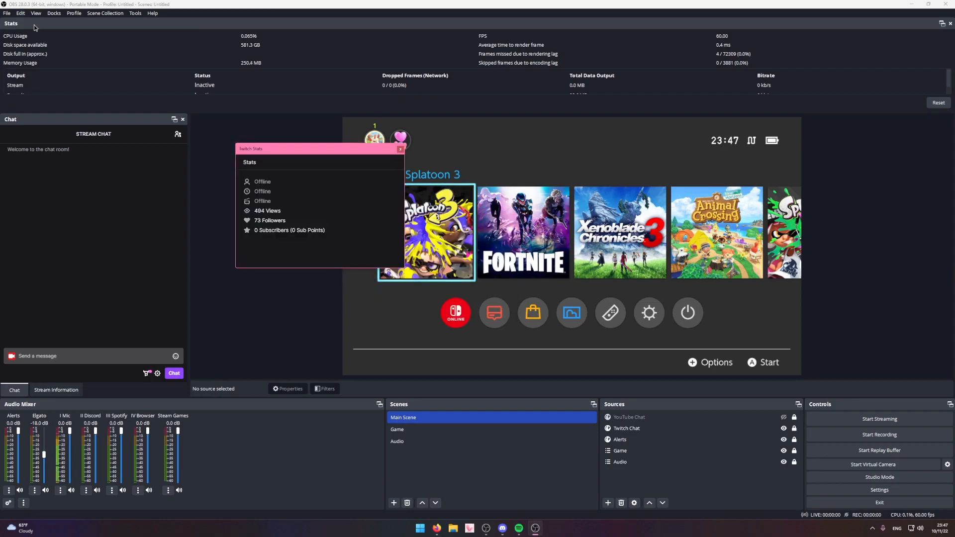
Show the Twitch Activity Feed dock, widen it, and dock it as the last tab after Chat and Stream Information.
click(54, 13)
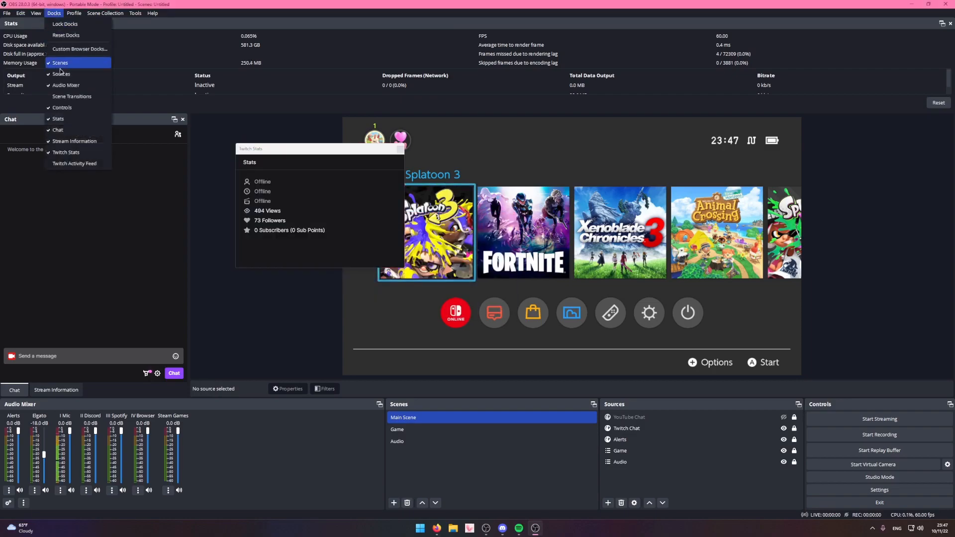
click(77, 165)
drag(90, 38, 506, 115)
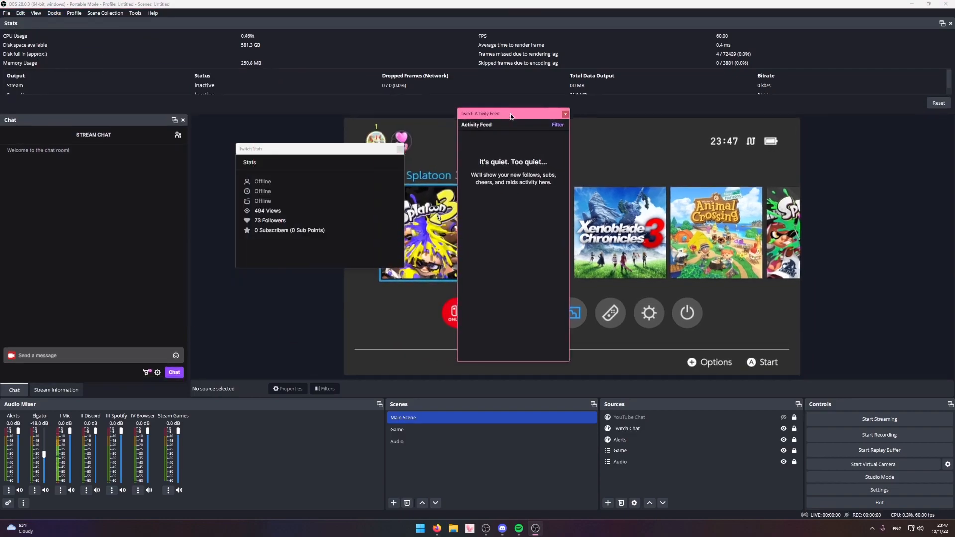
drag(563, 157, 673, 159)
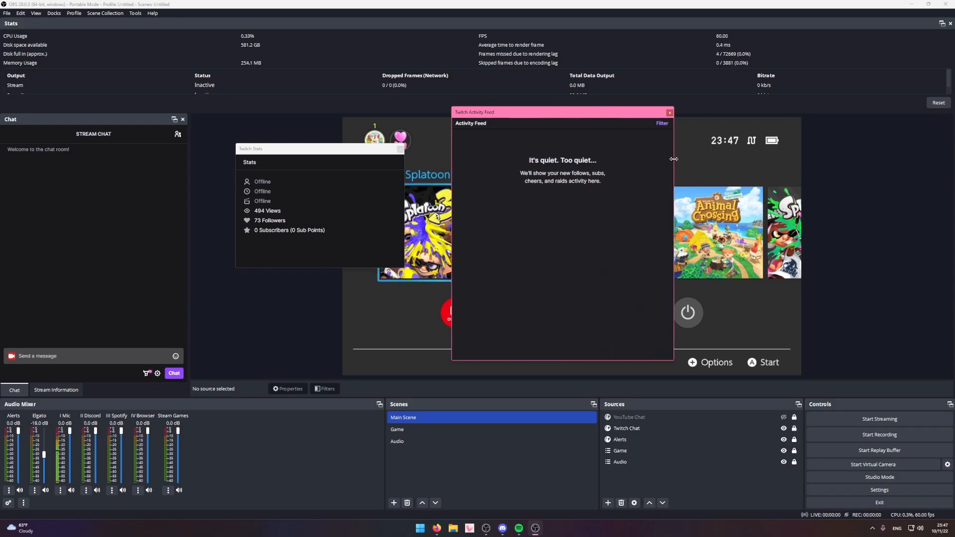
drag(564, 117, 118, 169)
drag(34, 393, 124, 394)
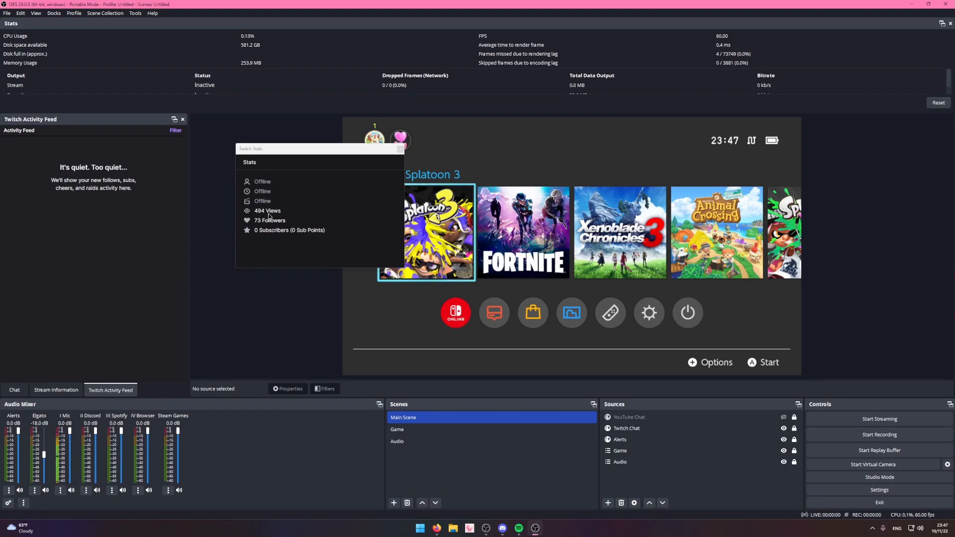
Hide the viewer count in Twitch Stats and dock the panel, slightly narrowed, beside the Stats dock.
mouse_move(248, 184)
click(271, 182)
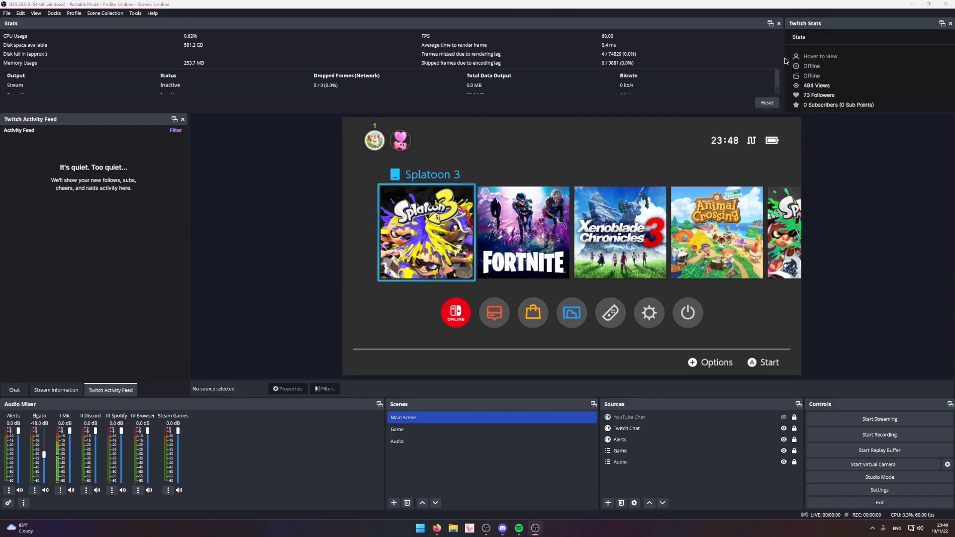
drag(784, 60, 807, 57)
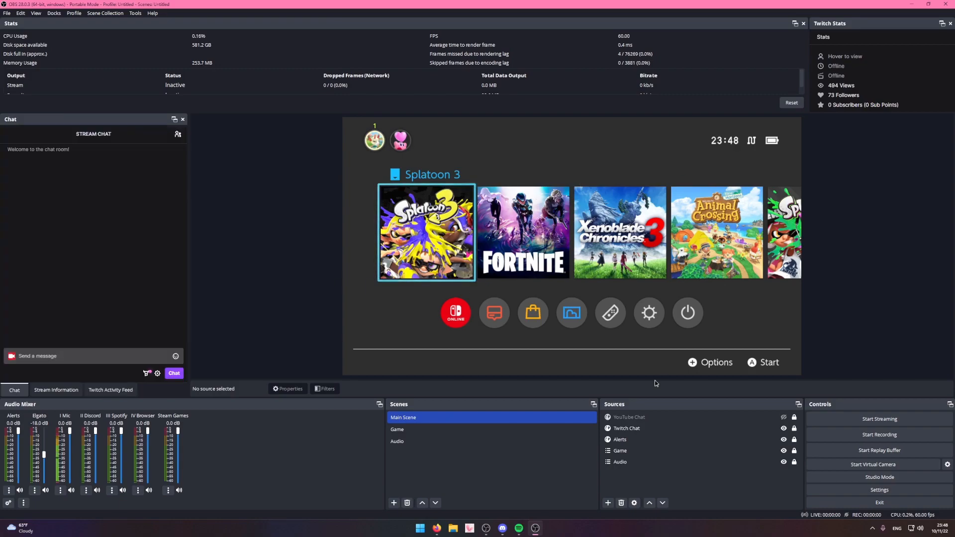
Send the test message "asdasdada" from the docked Twitch chat.
click(70, 362)
click(81, 359)
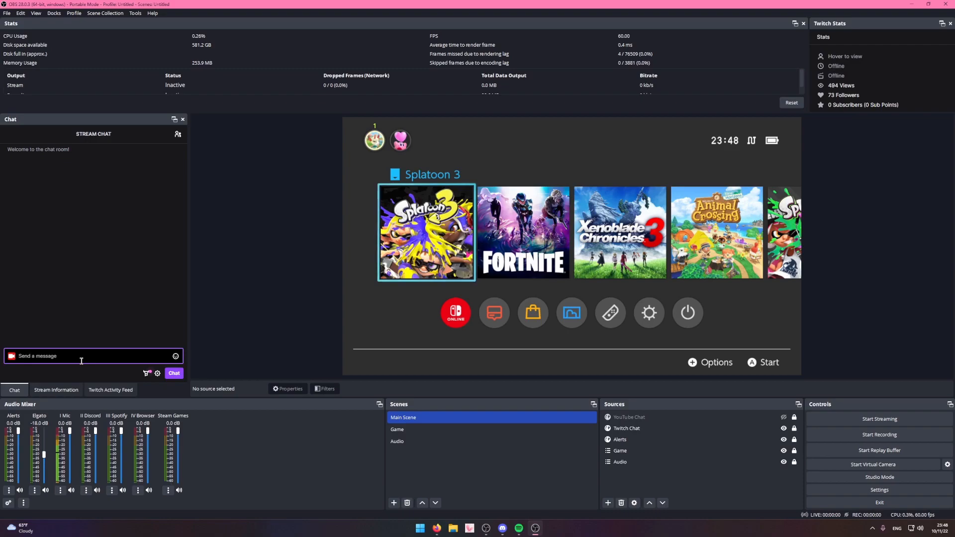
key(Return)
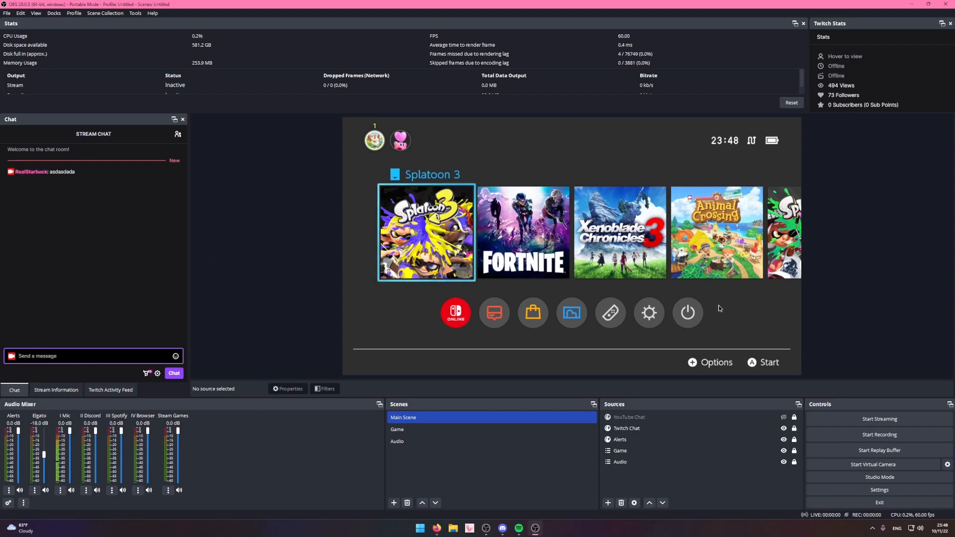
Unlock the Twitch Chat source, move it slightly down and to the left on the canvas, and deselect it.
click(752, 428)
drag(731, 164, 707, 176)
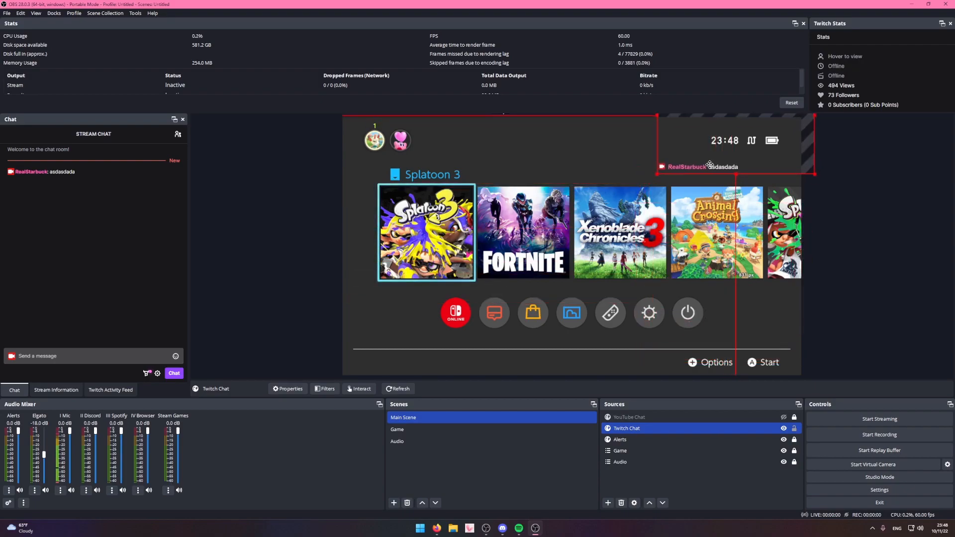
click(321, 326)
Send another random test message from the docked Twitch chat and reposition the Twitch Chat source beneath the clock on the canvas.
click(87, 357)
text(asda)
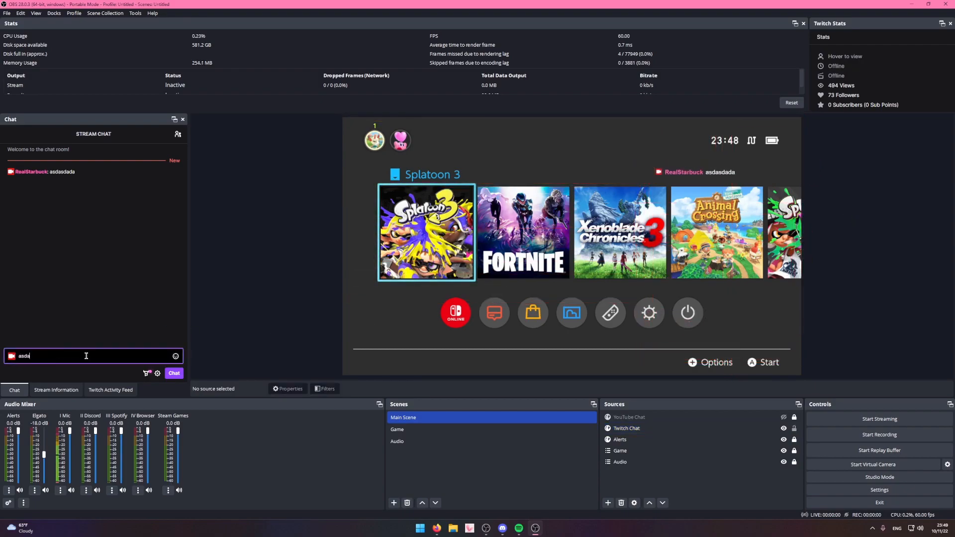
text(ddsa)
key(Return)
mouse_move(717, 163)
mouse_down()
mouse_move(609, 197)
mouse_move(641, 175)
mouse_move(716, 172)
mouse_up()
click(269, 279)
Open Stream Information, look over the title and go-live notification, and pick the category Tom Clancy's Rainbow Six Siege.
click(56, 389)
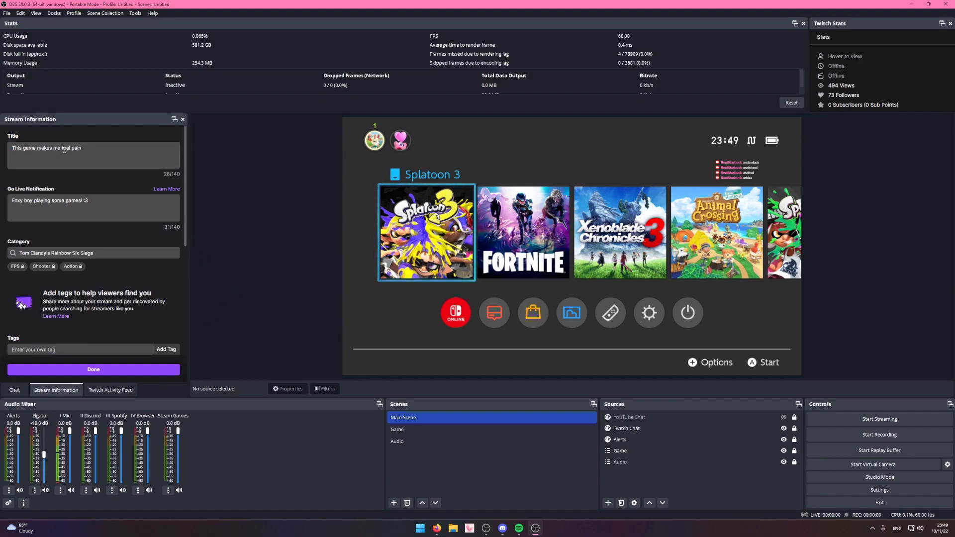
drag(104, 149, 7, 151)
click(123, 147)
drag(102, 213, 2, 207)
click(114, 253)
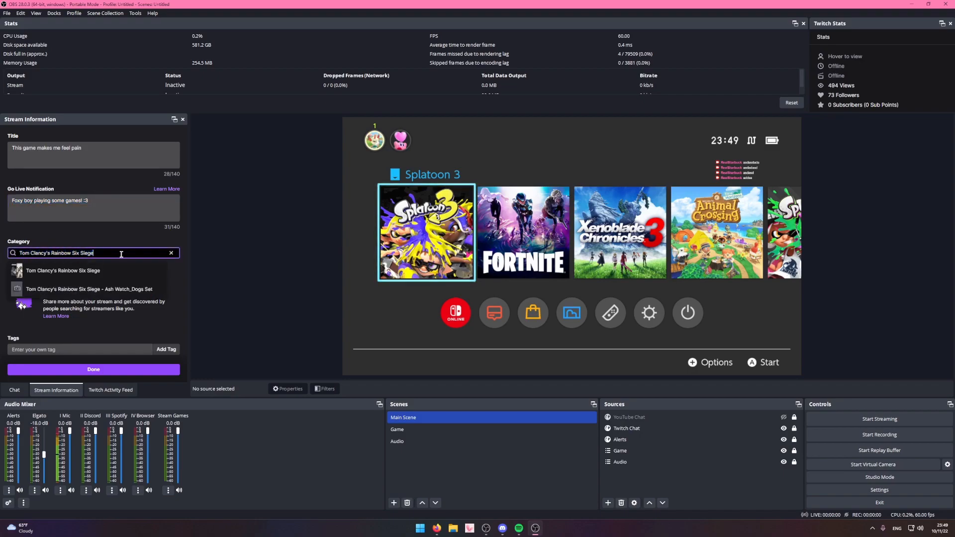
click(64, 270)
Review the tags, stream language, rerun option and recommended extension, and save the stream information.
scroll(68, 290, down, 5)
scroll(55, 237, up, 1)
scroll(64, 263, down, 1)
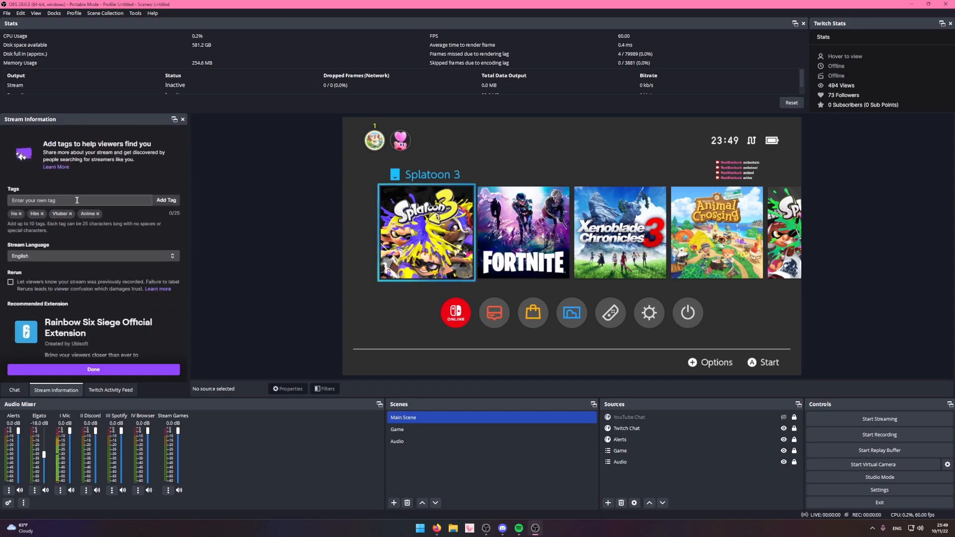
scroll(49, 309, down, 3)
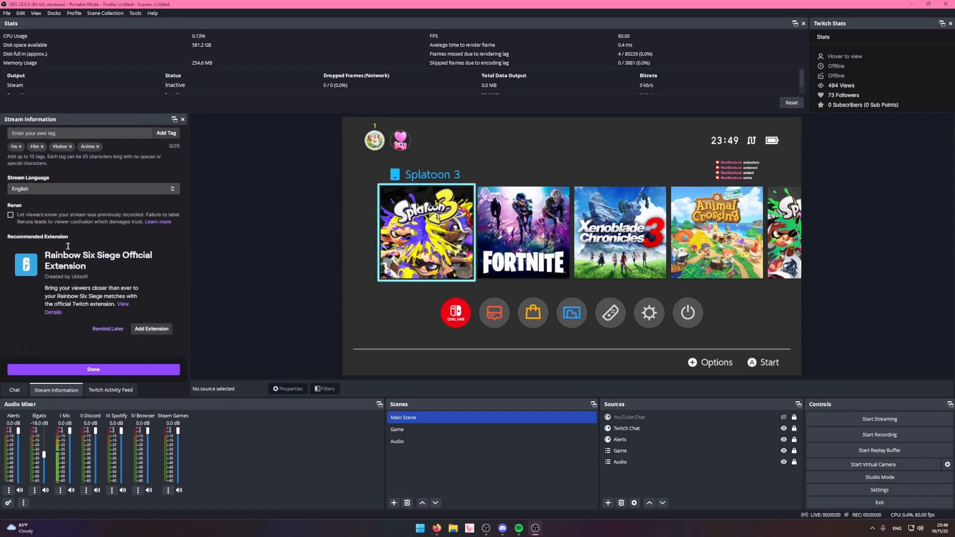
scroll(49, 331, up, 9)
scroll(106, 318, up, 2)
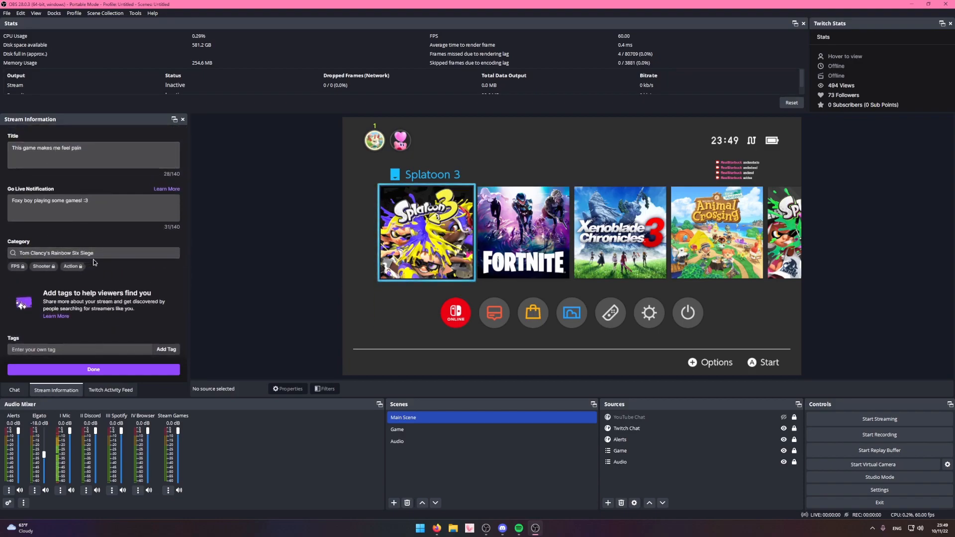
click(92, 370)
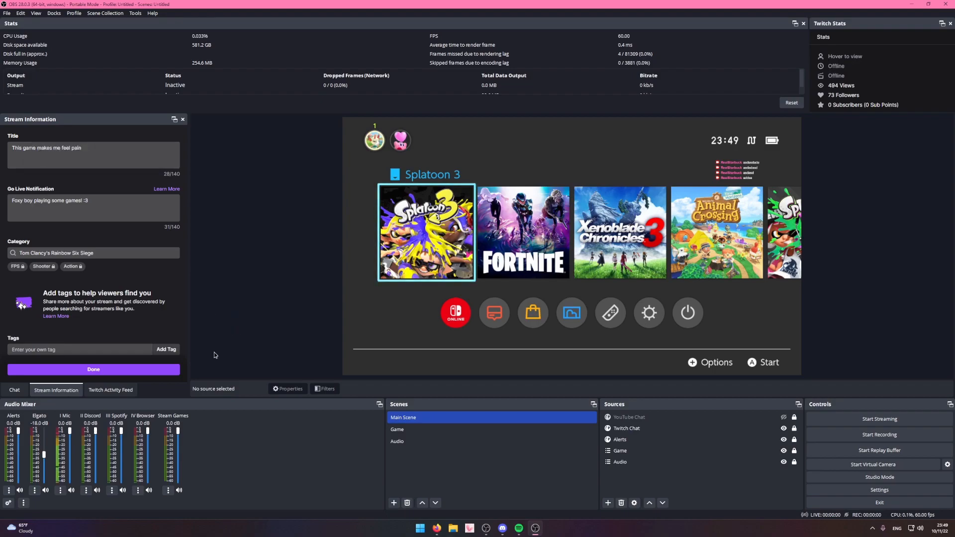
Look again at the category and title fields in Stream Information.
click(96, 254)
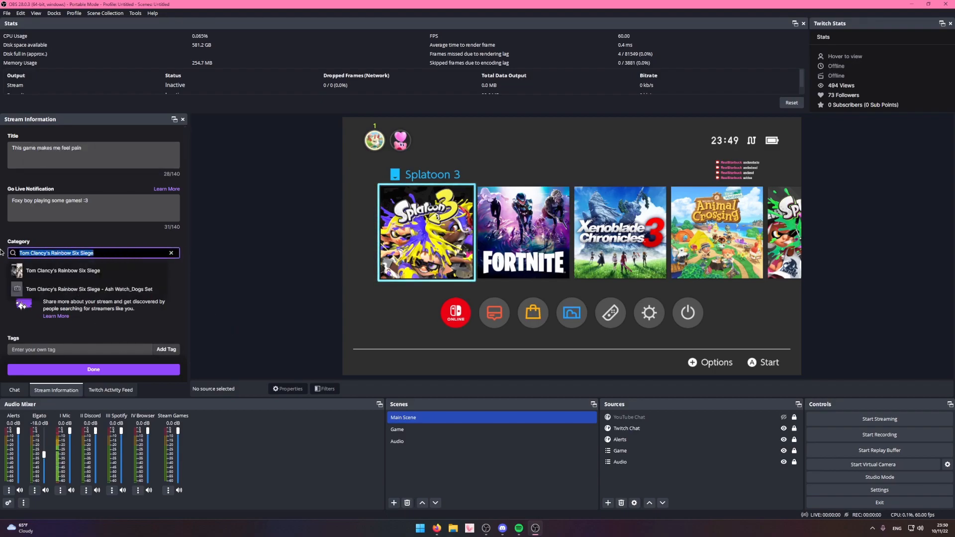
drag(113, 151, 133, 148)
click(242, 195)
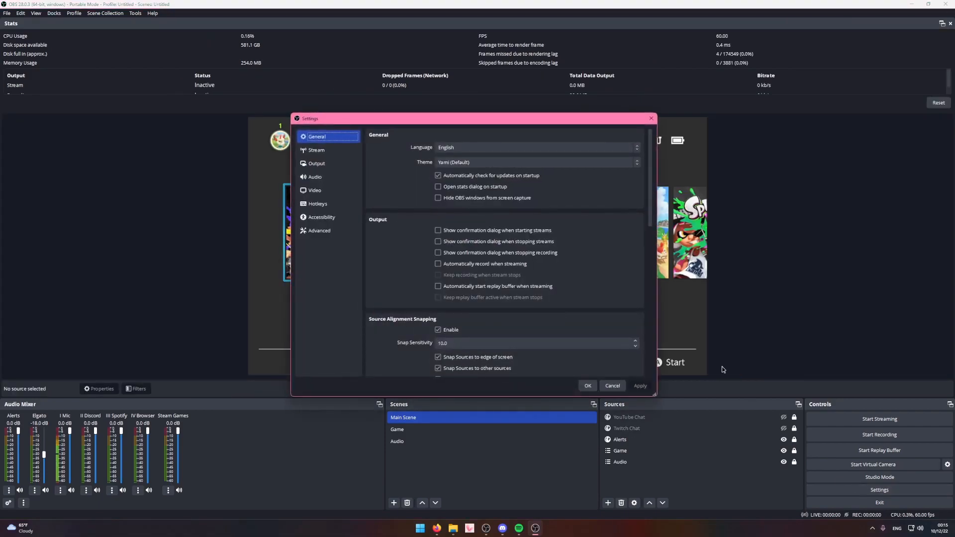
Connect the YouTube account as the streaming service by authorizing OBS Studio with Google in the browser, and confirm the settings in OBS.
click(331, 148)
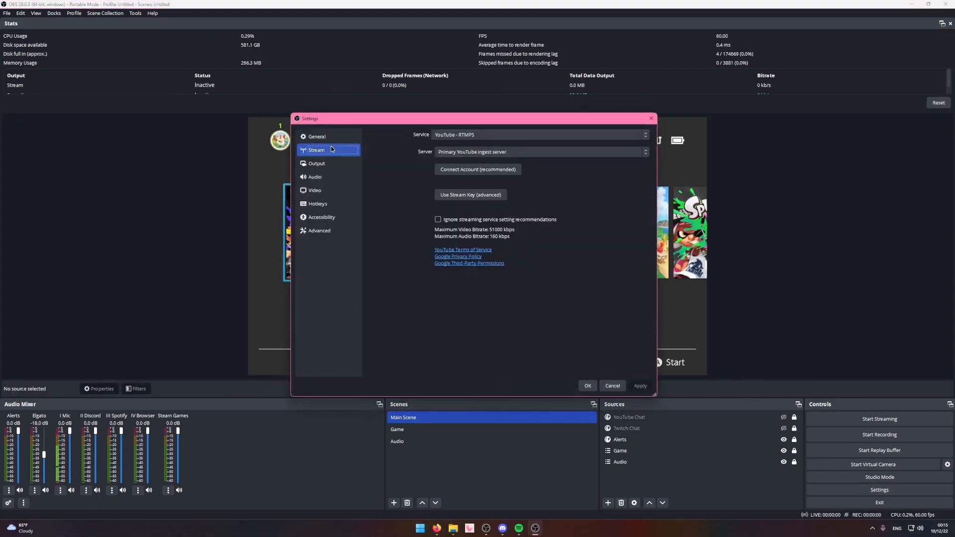
click(462, 170)
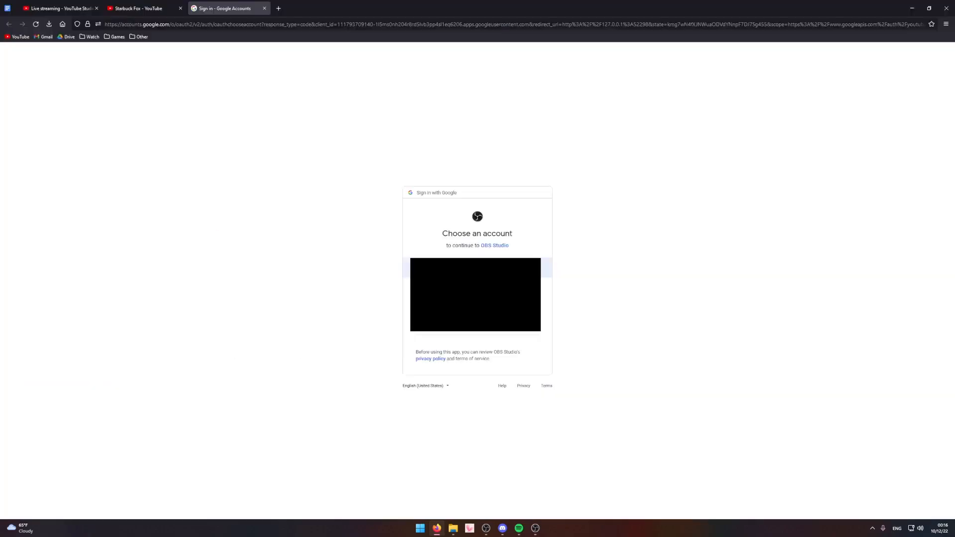
click(476, 268)
click(476, 289)
click(516, 373)
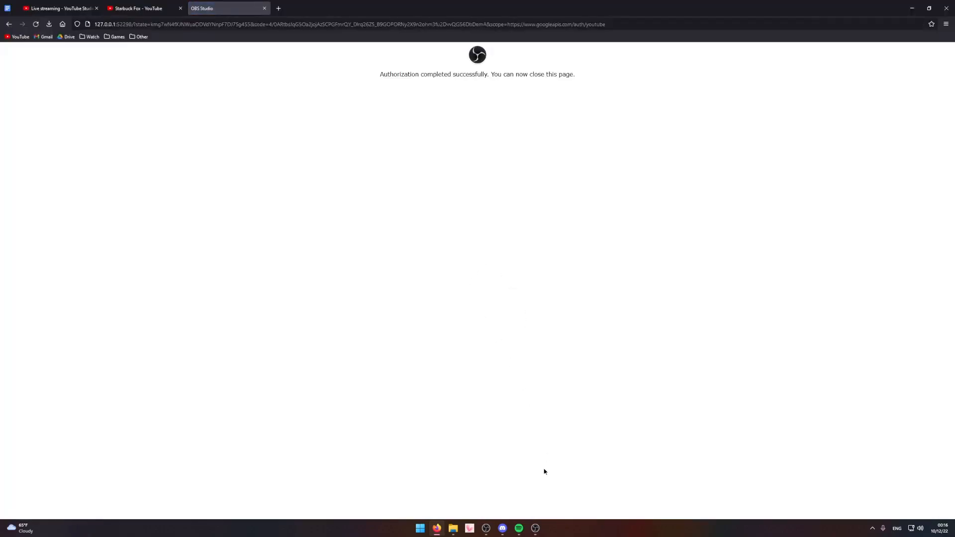
click(534, 535)
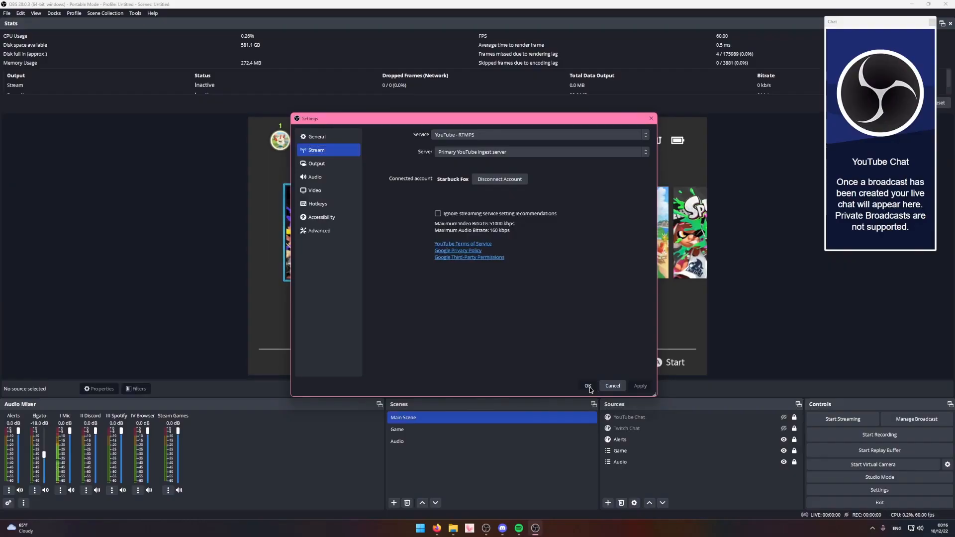
click(589, 387)
Dock the YouTube Chat panel beside the preview, beneath the Stats dock, and make it narrower.
drag(857, 22, 29, 174)
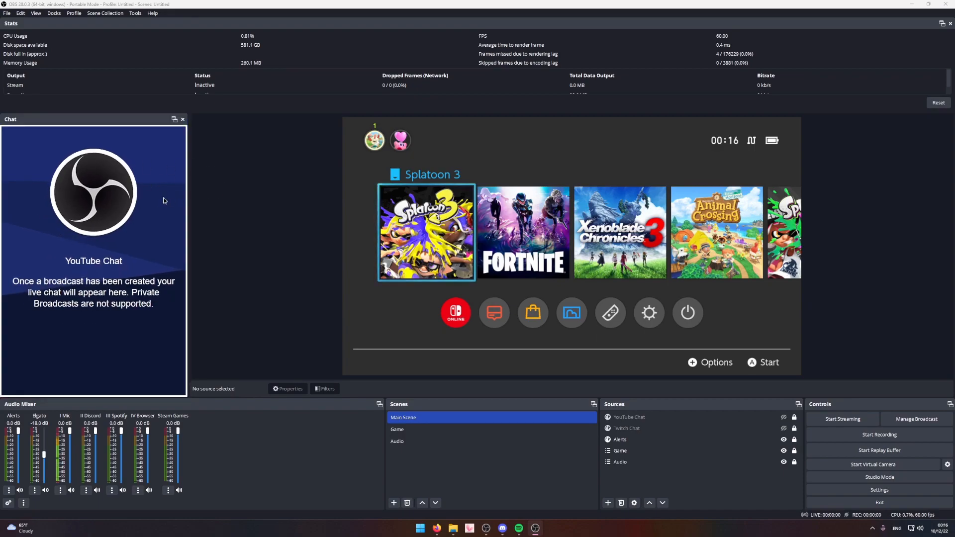
drag(188, 203, 152, 204)
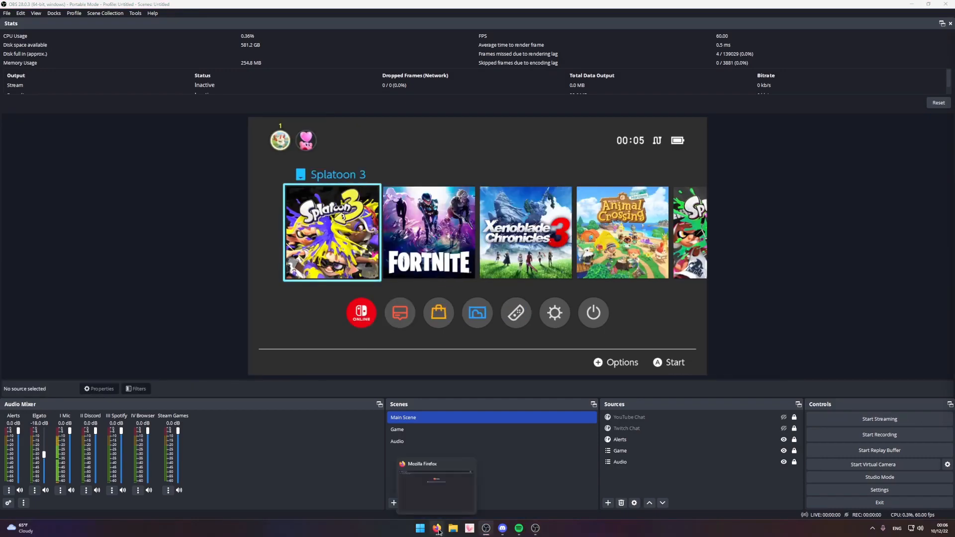
Switch to Firefox, open YouTube, and go to the live streaming page in YouTube Studio.
click(437, 529)
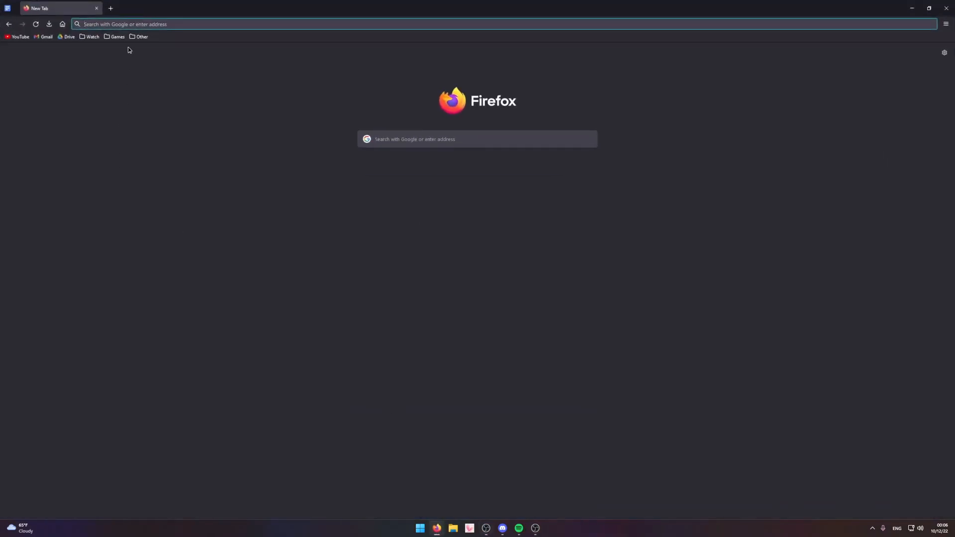
click(18, 36)
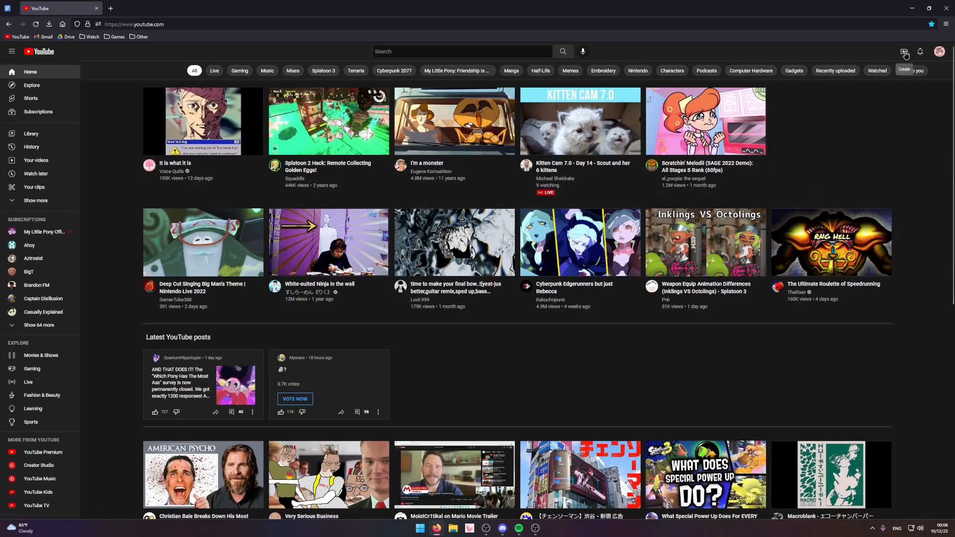
click(904, 53)
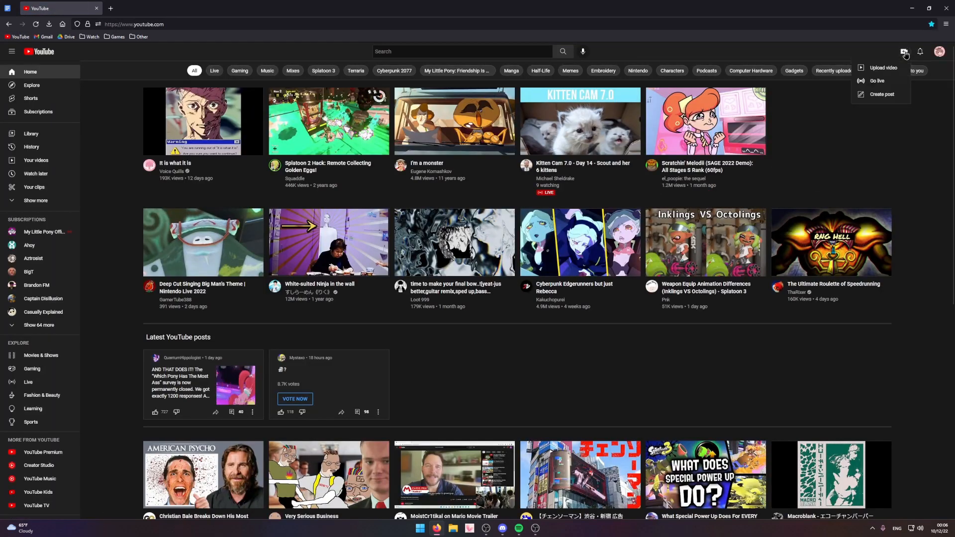
click(892, 81)
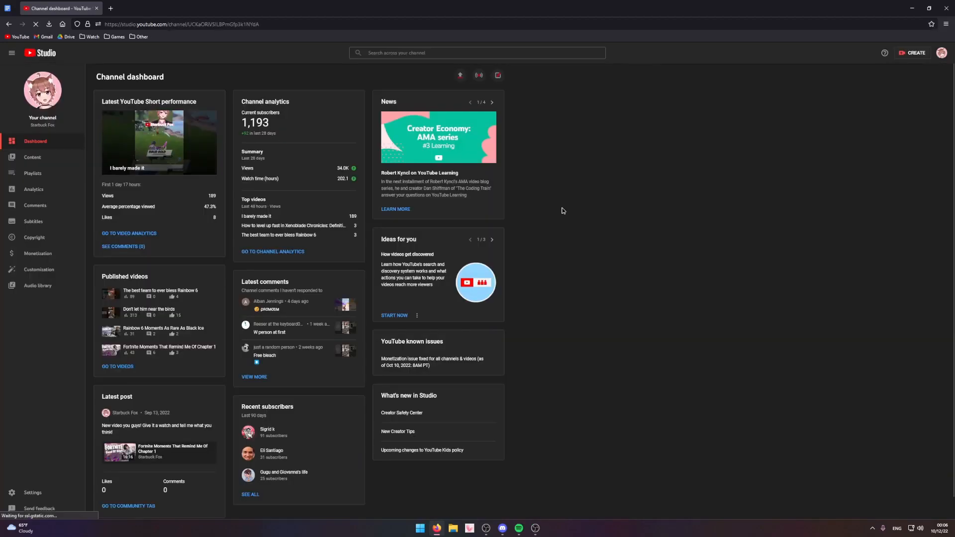
click(913, 56)
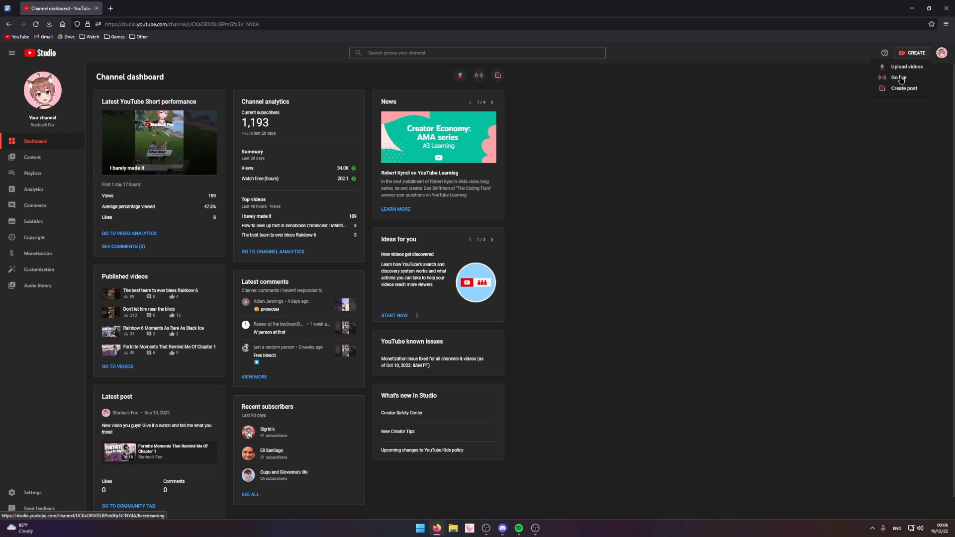
click(899, 78)
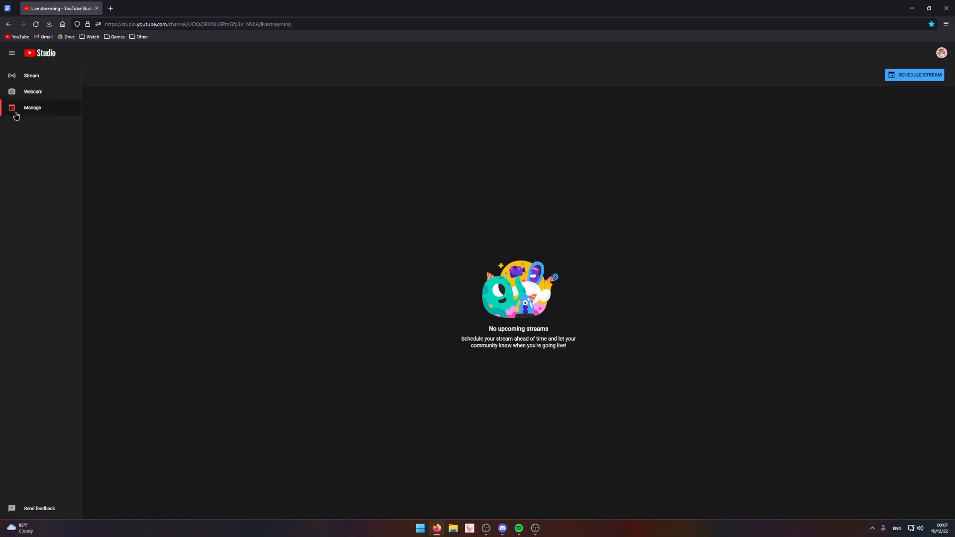
Start scheduling a new stream without reusing previous settings, and look over its description, category and audience details.
click(901, 80)
click(910, 90)
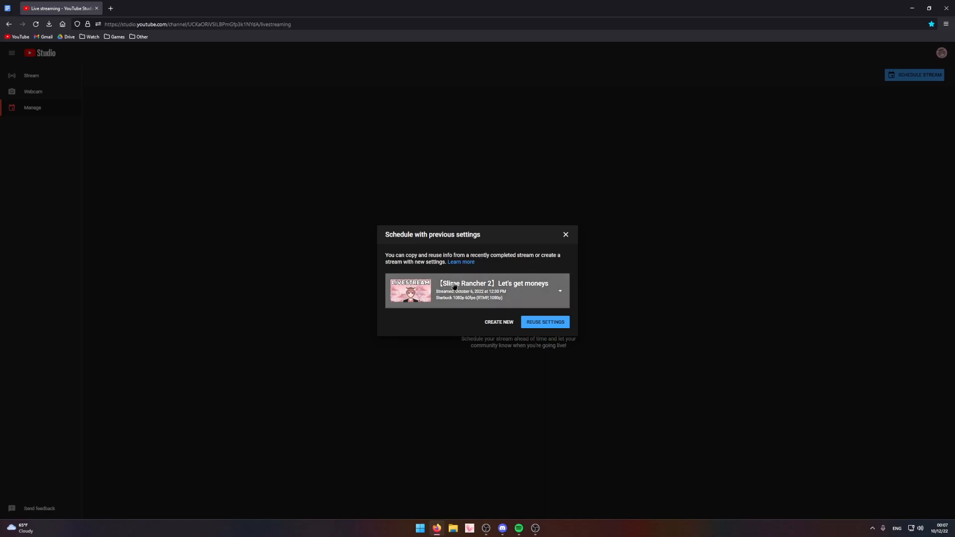
click(500, 324)
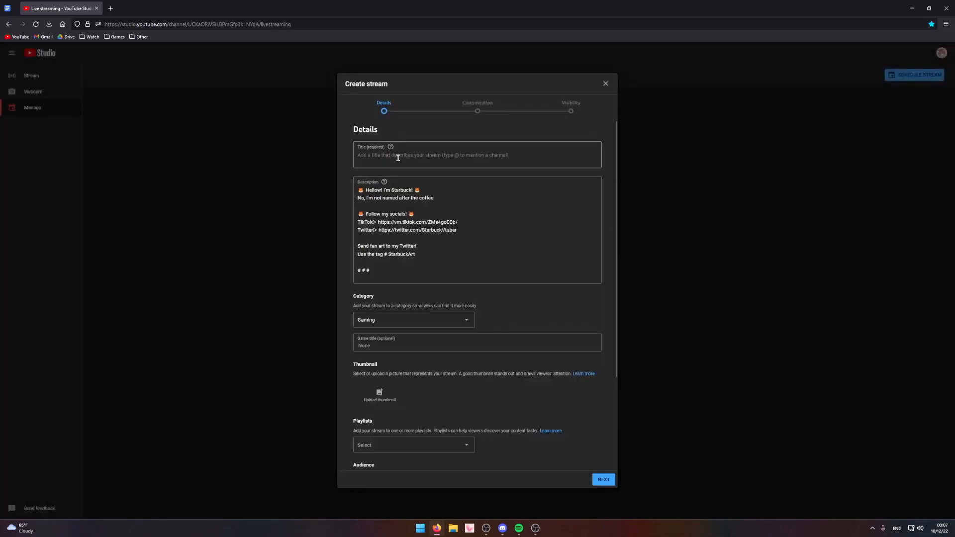
click(392, 198)
scroll(418, 311, down, 3)
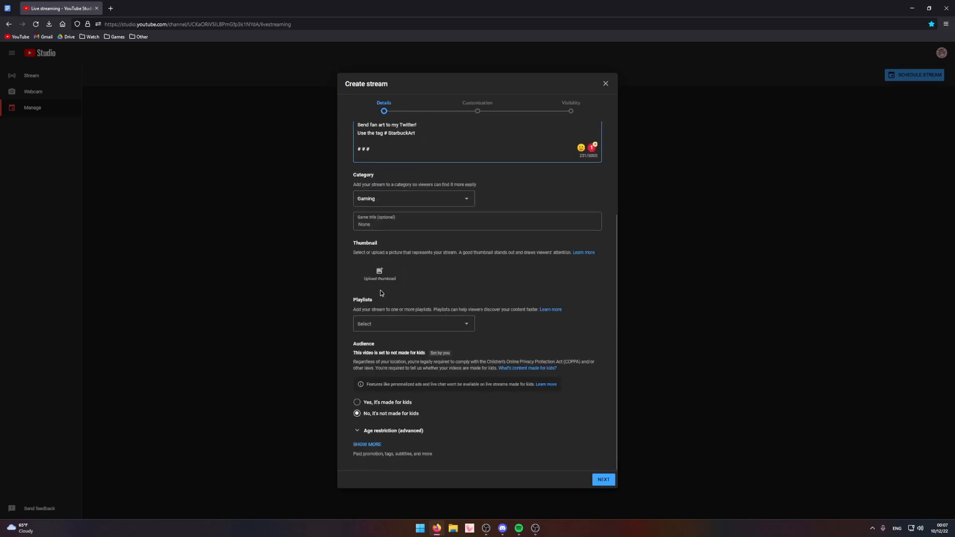
Switch to File Explorer, preview the image Livestream Thumbnail.png, and close it.
click(456, 530)
double_click(223, 381)
click(175, 377)
double_click(175, 378)
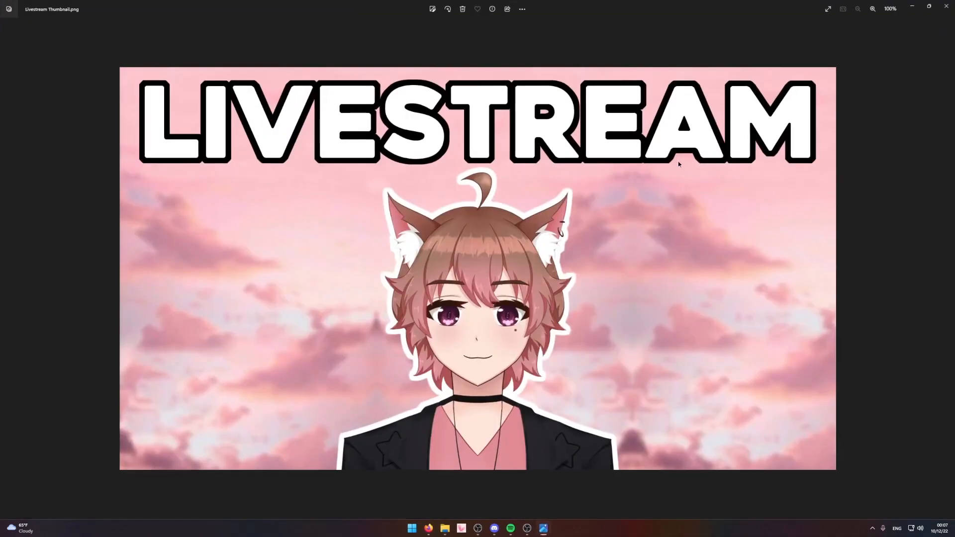
click(946, 6)
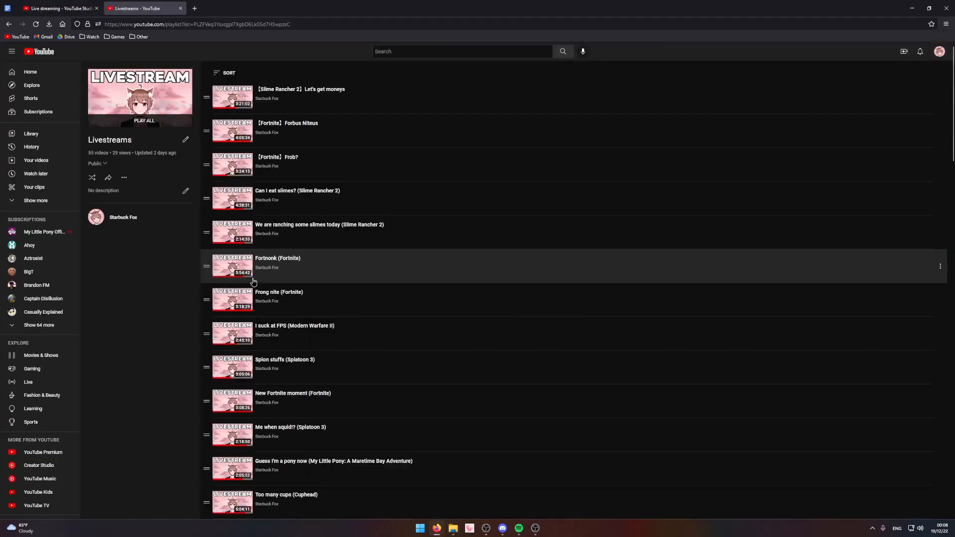
Examine the thumbnails and titles of past streams in the channel's Livestreams playlist.
scroll(253, 281, down, 15)
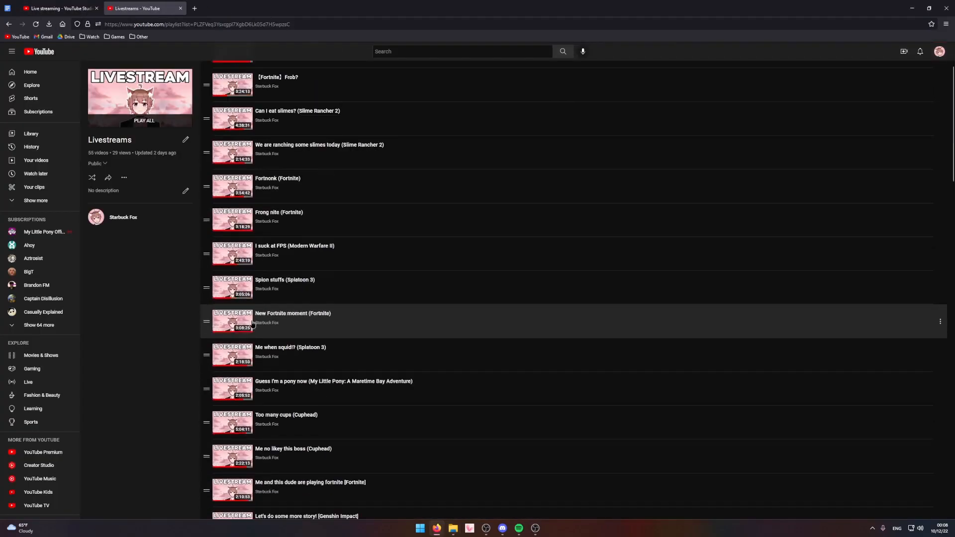
scroll(288, 348, down, 7)
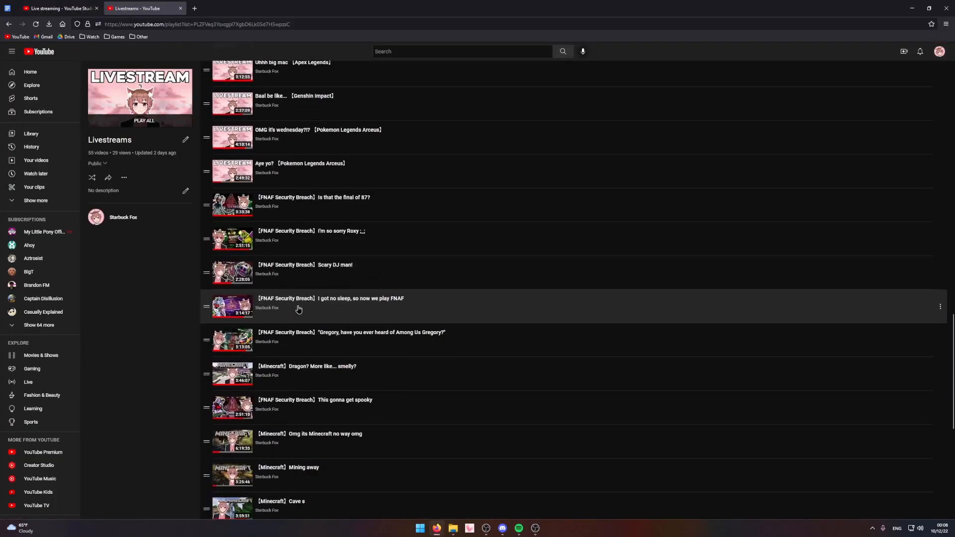
scroll(240, 287, up, 3)
scroll(240, 287, up, 5)
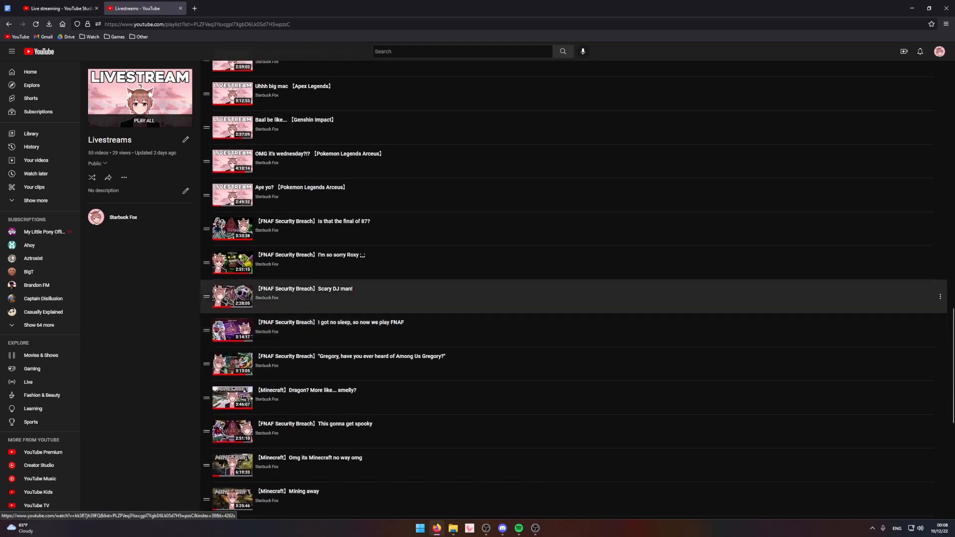
scroll(247, 329, up, 20)
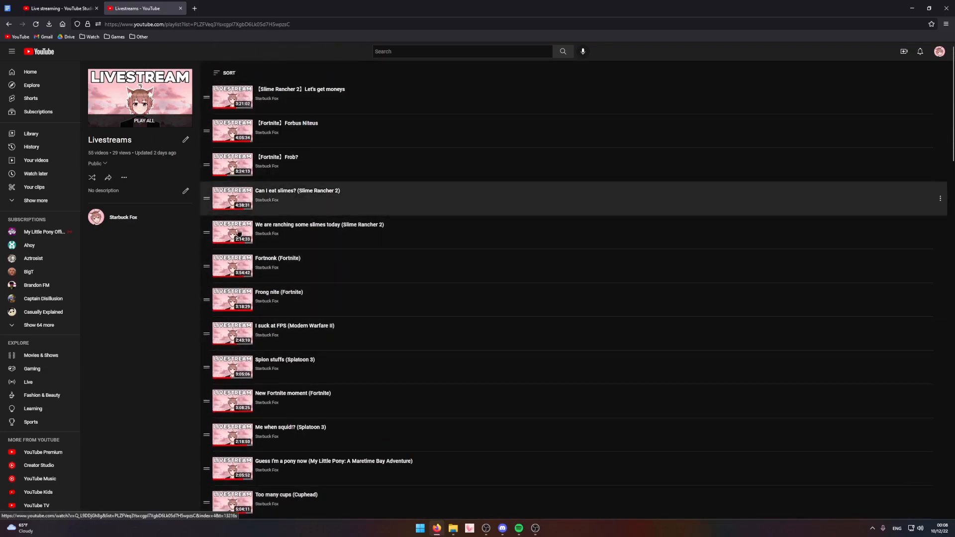
scroll(253, 239, down, 6)
scroll(267, 314, down, 12)
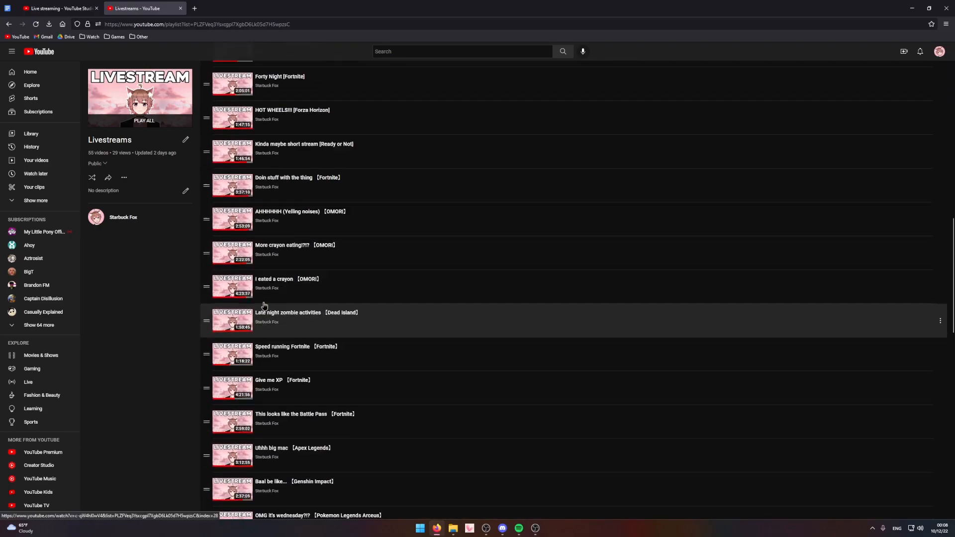
Return to the new stream's details, review the remaining options, and look at the Customization and Visibility settings.
key(ctrl+Tab)
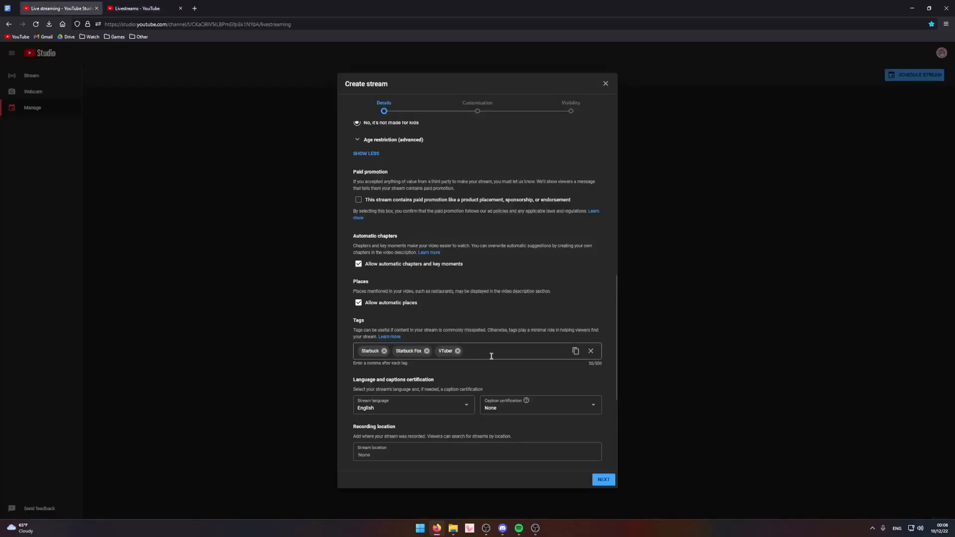
scroll(473, 392, down, 4)
scroll(473, 390, up, 15)
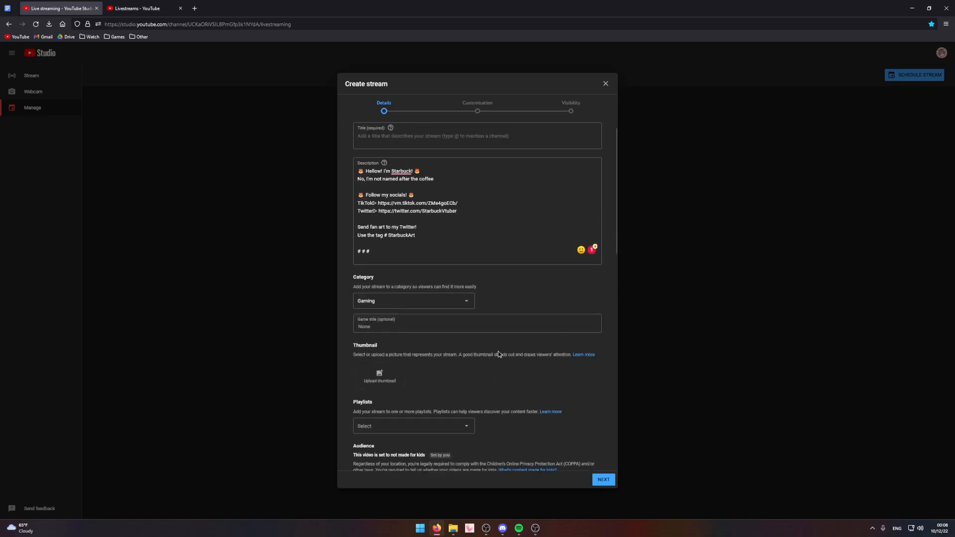
click(475, 107)
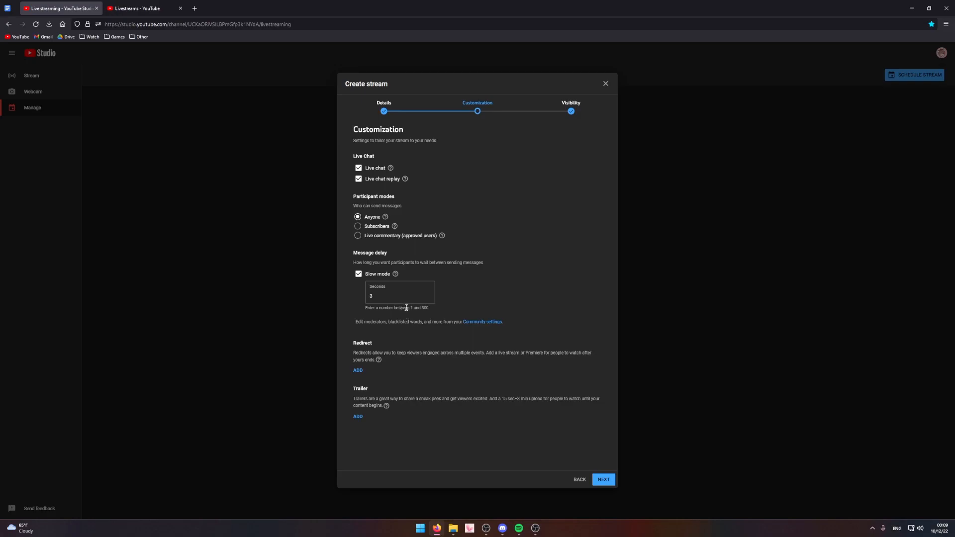
click(571, 105)
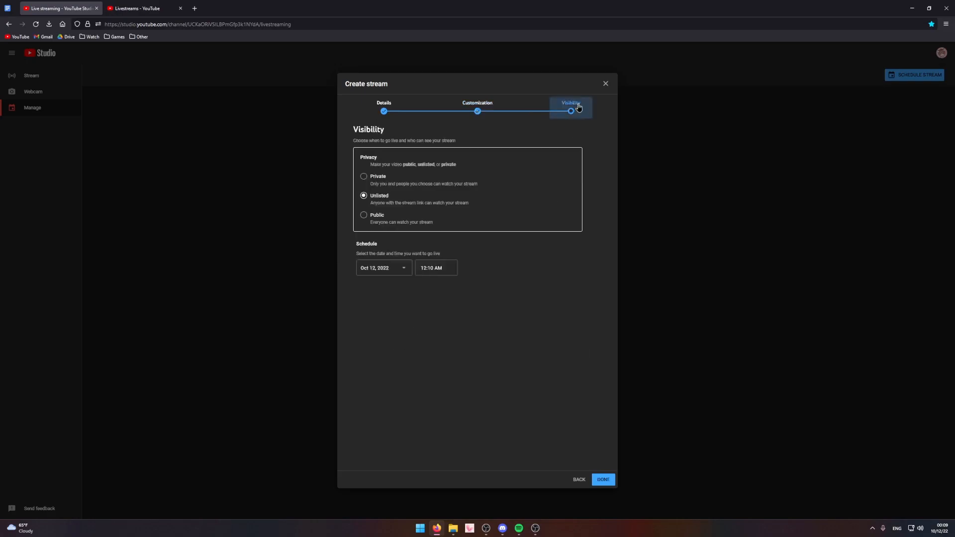
Set the new stream's privacy to Unlisted, keep its existing schedule, and finish creating it.
click(368, 219)
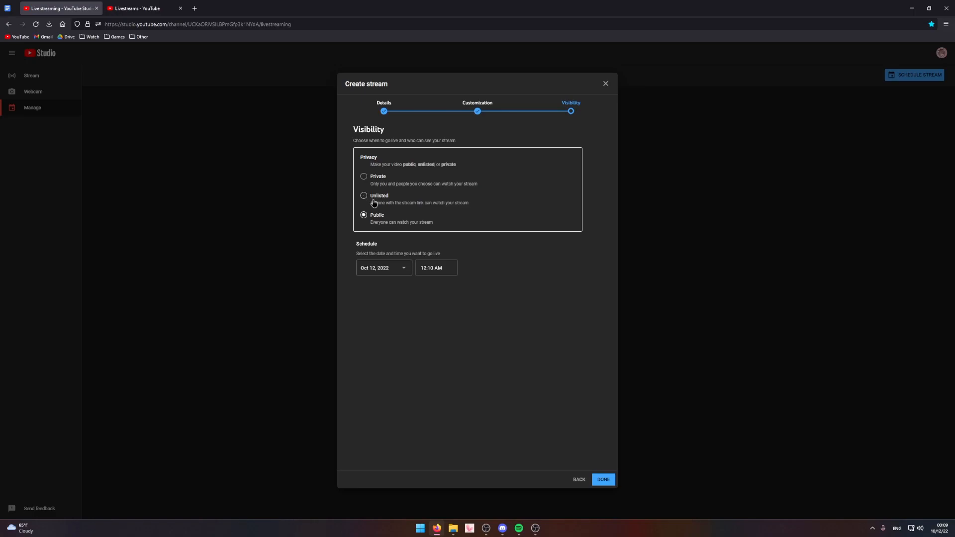
click(377, 201)
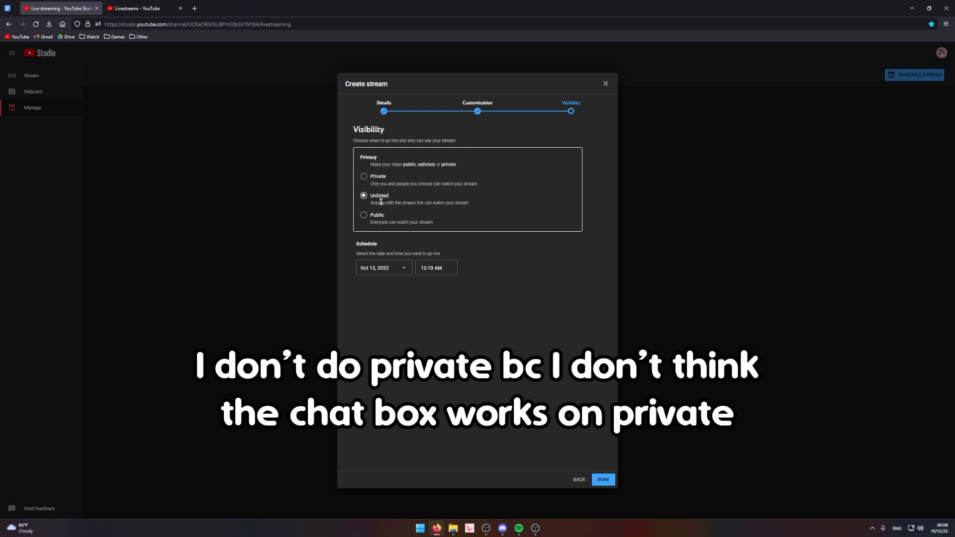
click(180, 8)
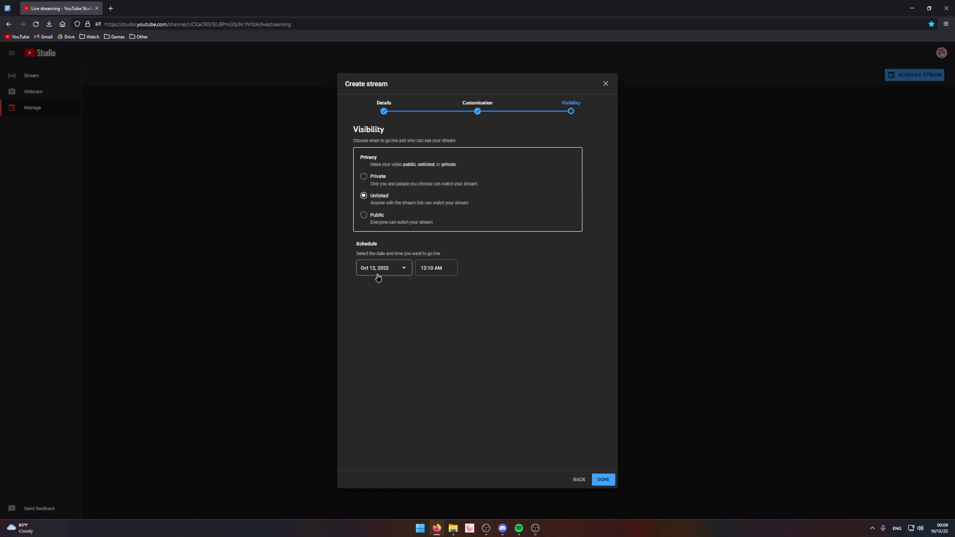
click(443, 268)
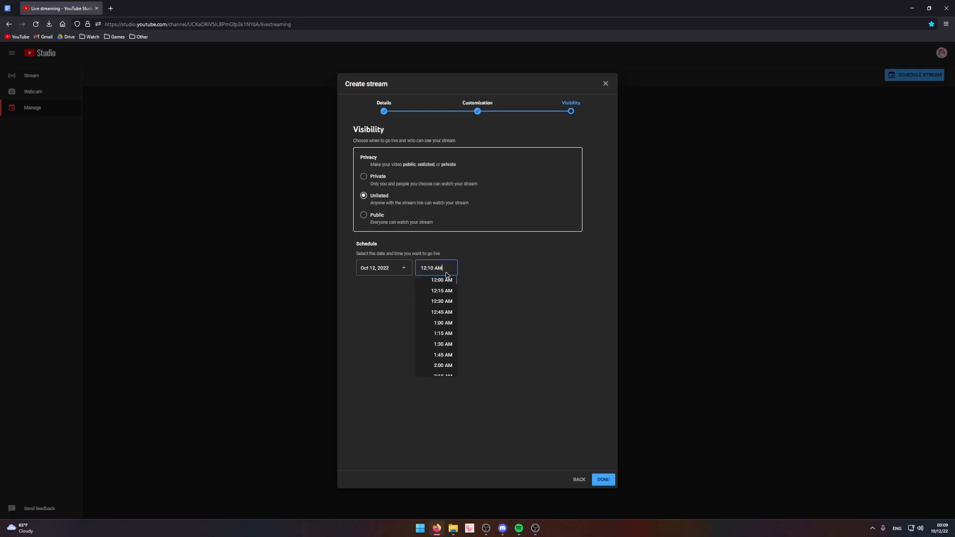
click(487, 316)
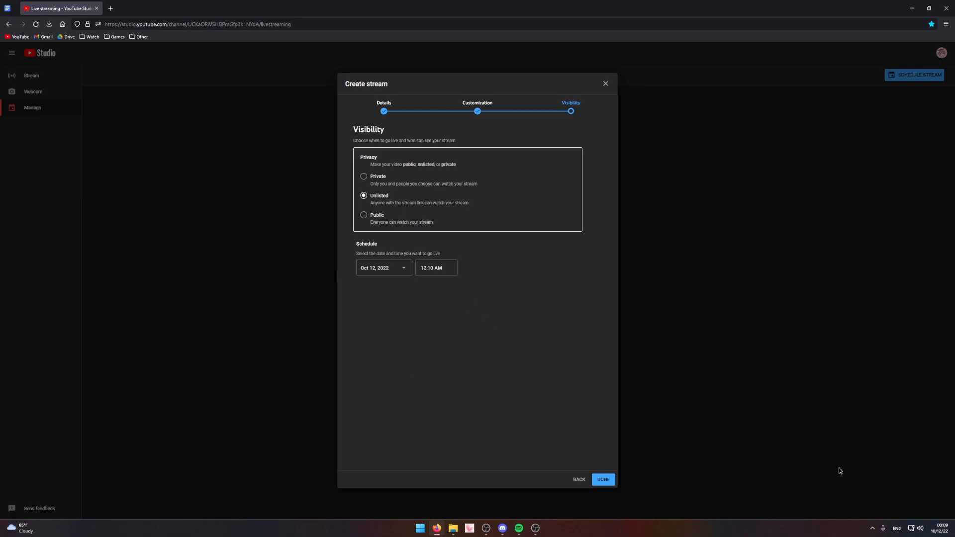
mouse_move(946, 531)
click(603, 480)
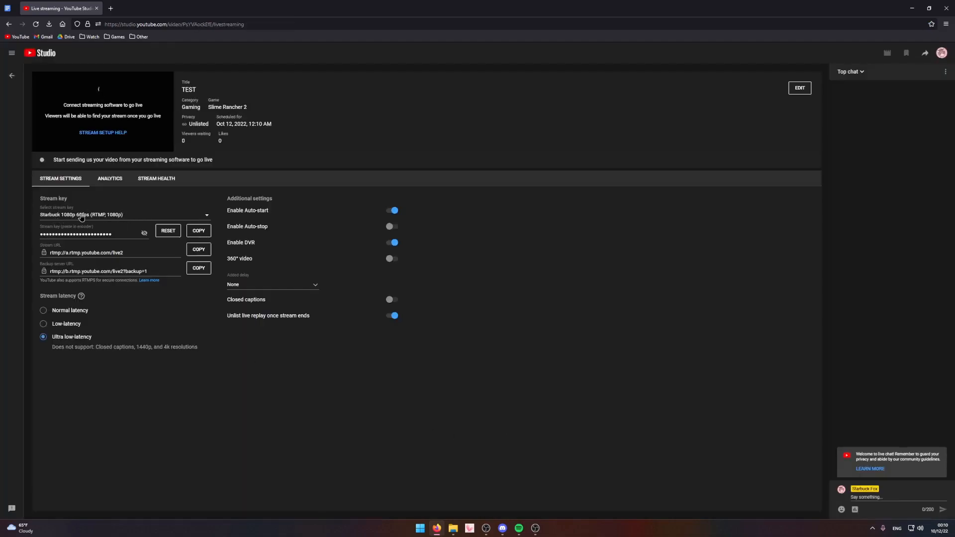
Review the name and description of the existing 1080p 60fps stream key, and close its details without saving.
click(116, 216)
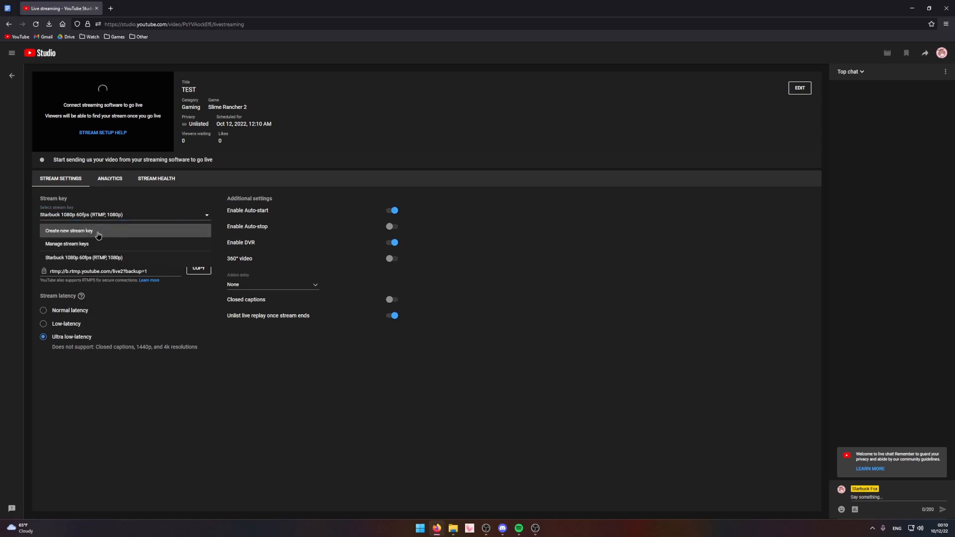
click(97, 232)
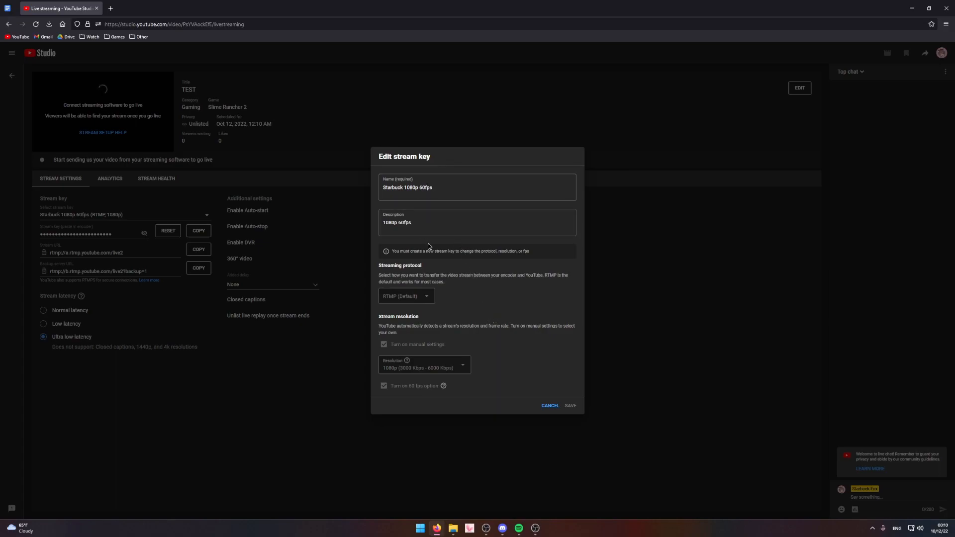
click(439, 190)
drag(439, 190, 370, 191)
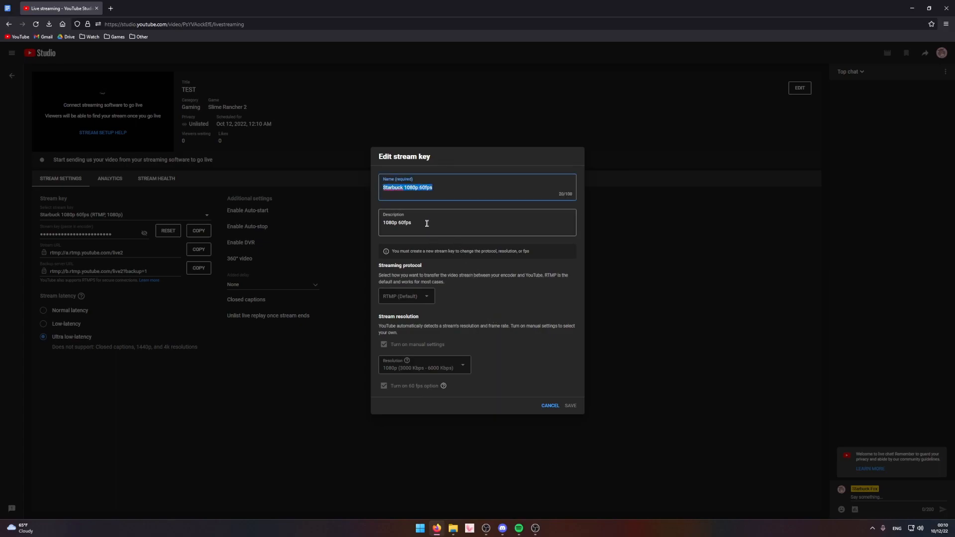
drag(427, 223, 349, 223)
click(471, 226)
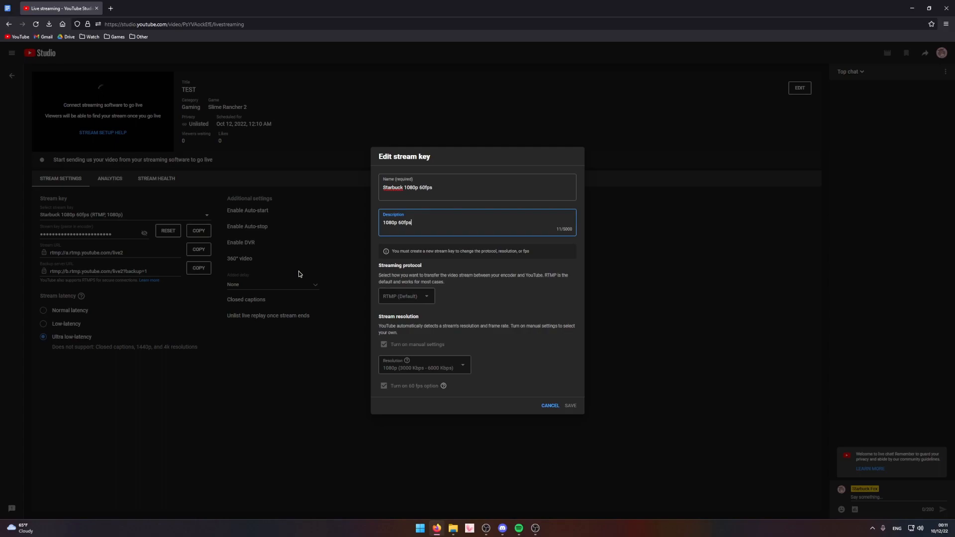
click(549, 407)
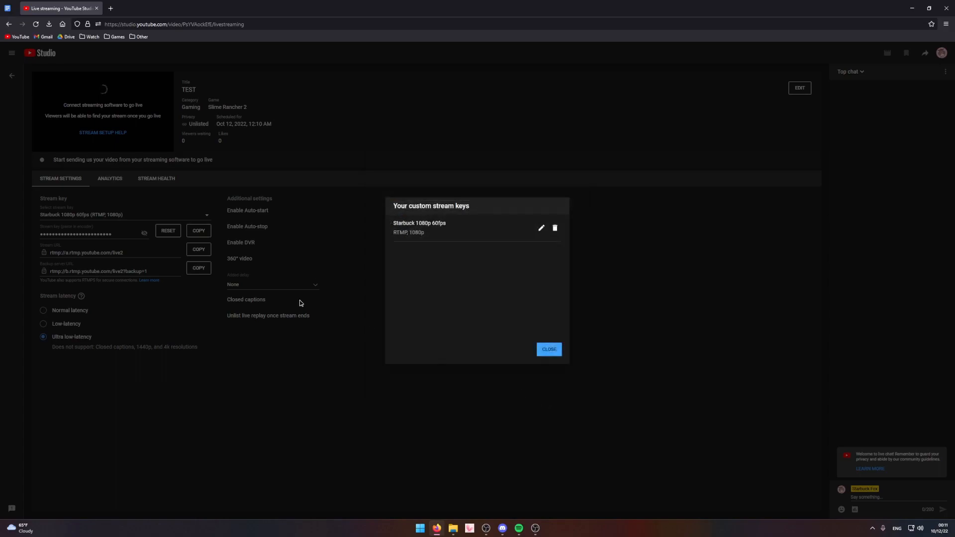
click(548, 348)
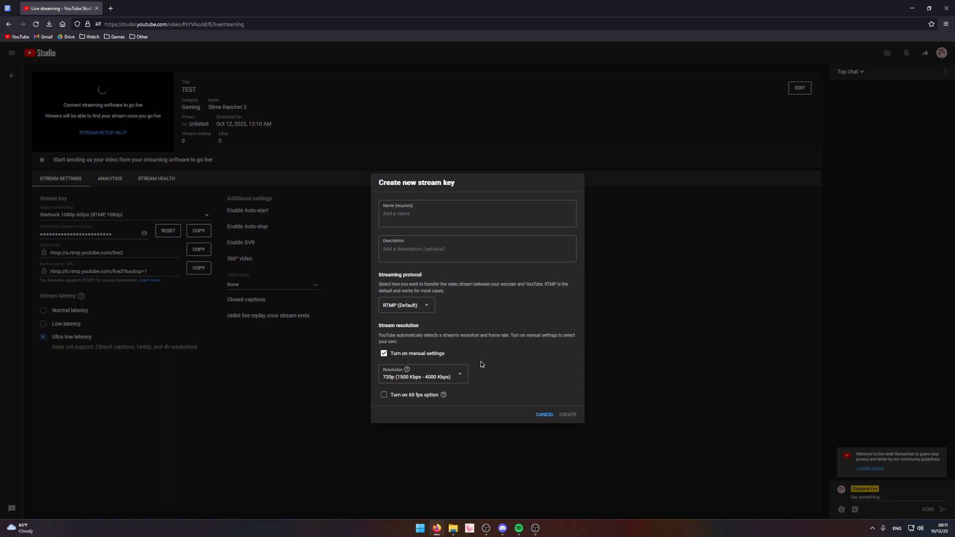
Try a new stream key's manual settings with 1080p (3000 Kbps - 6000 Kbps) resolution and the 60 fps option.
click(457, 377)
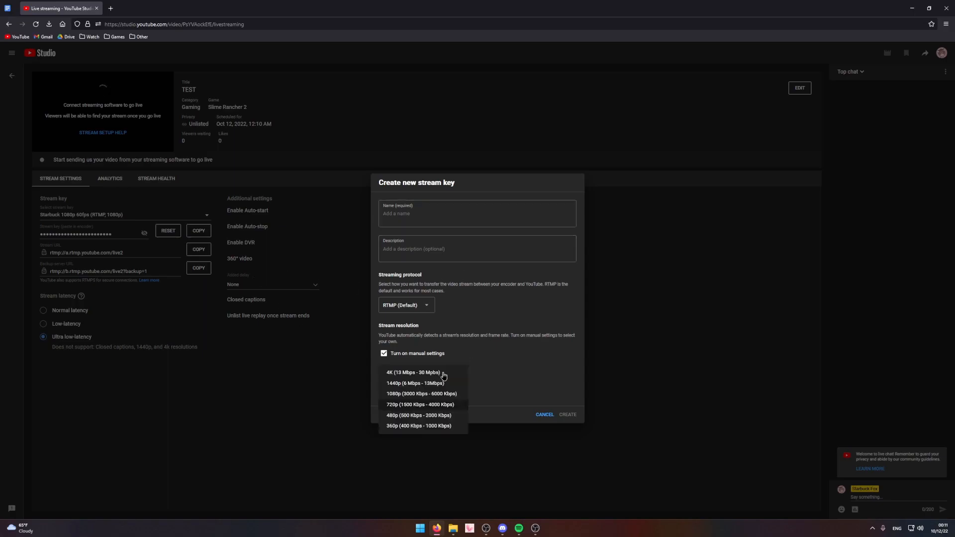
click(419, 397)
click(384, 396)
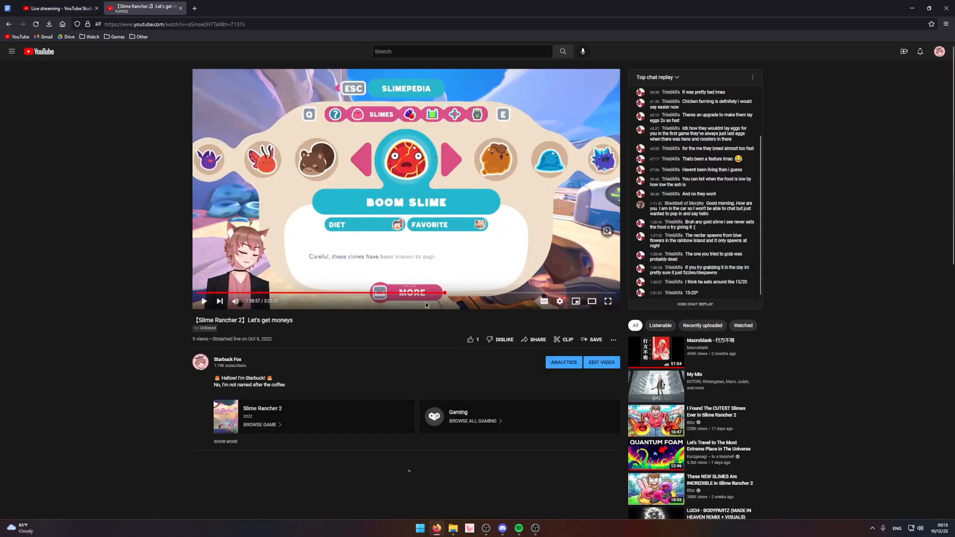
Seek back through the past Slime Rancher 2 stream replay, and turn off DVR for the TEST stream.
drag(446, 295, 421, 294)
click(70, 9)
click(144, 9)
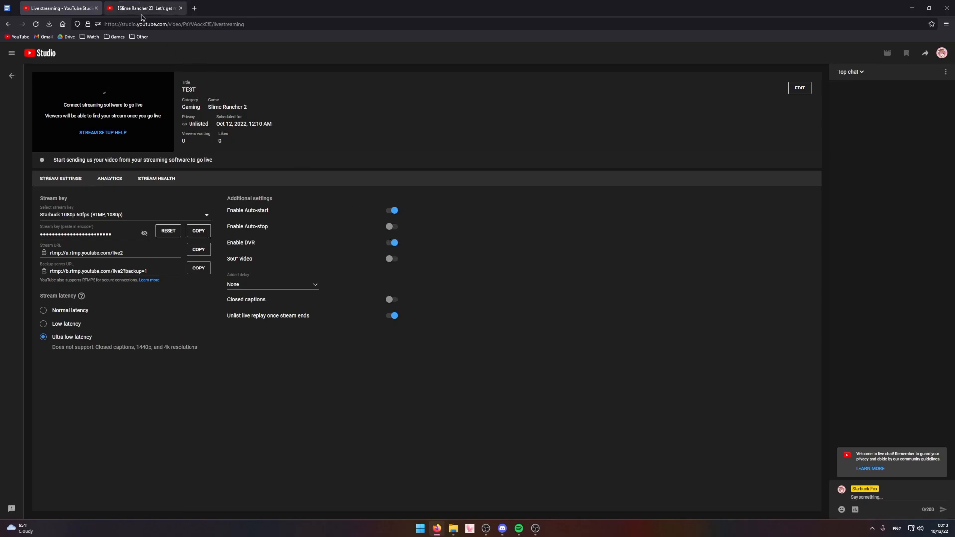
click(361, 296)
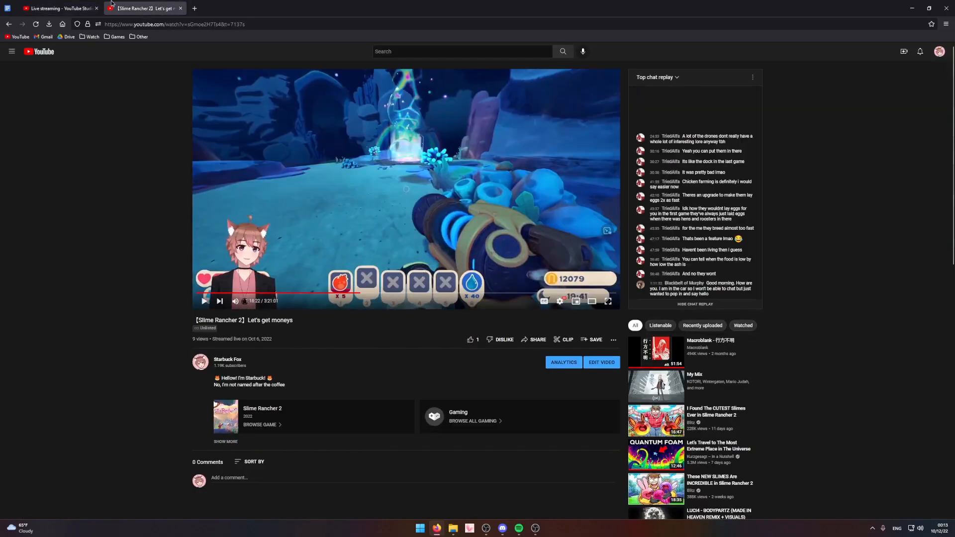
click(65, 8)
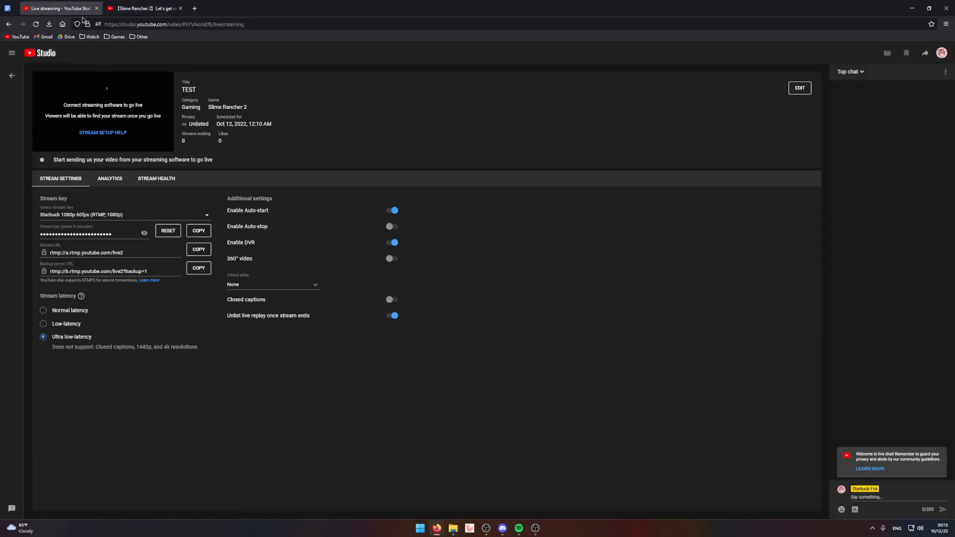
click(392, 243)
Check the past stream's Unlisted label and examine the uploads list on the channel's page.
click(142, 8)
double_click(204, 328)
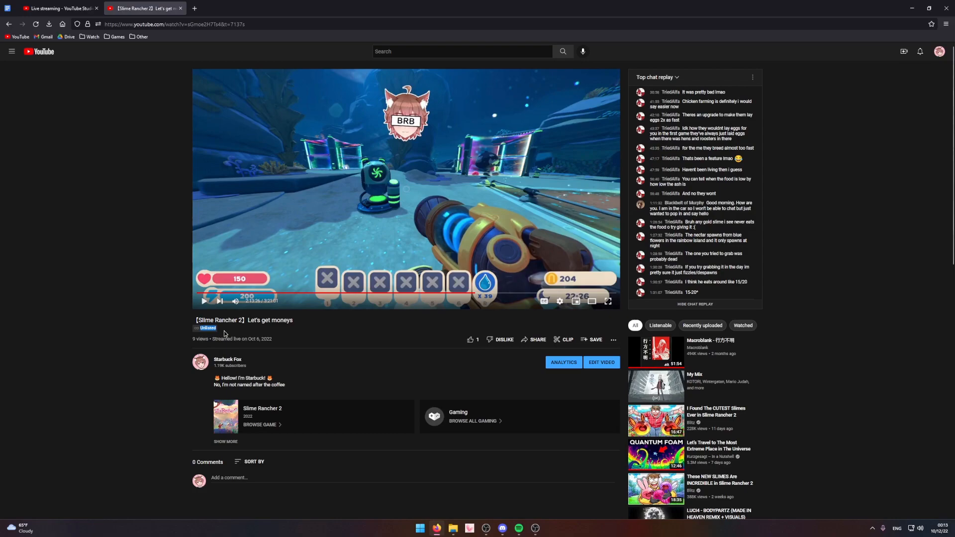
click(202, 363)
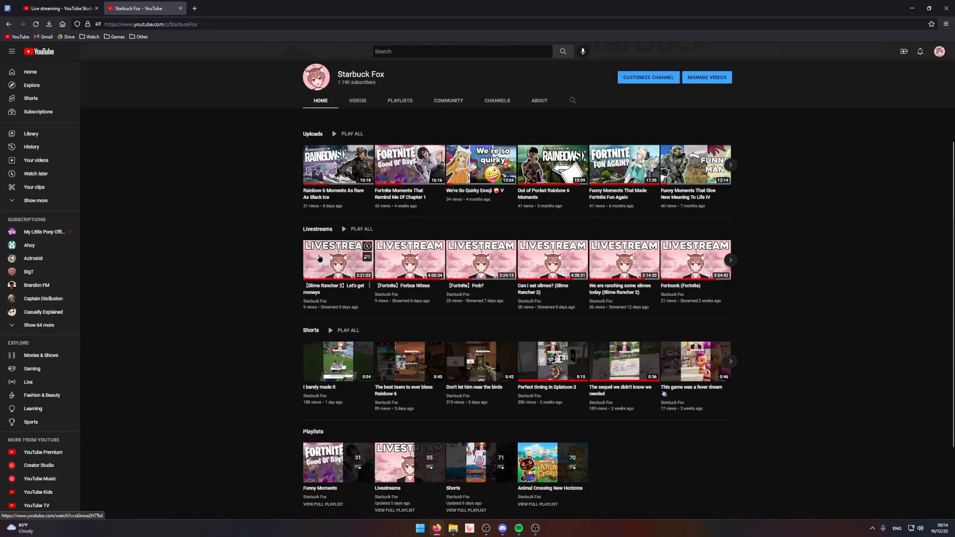
click(357, 100)
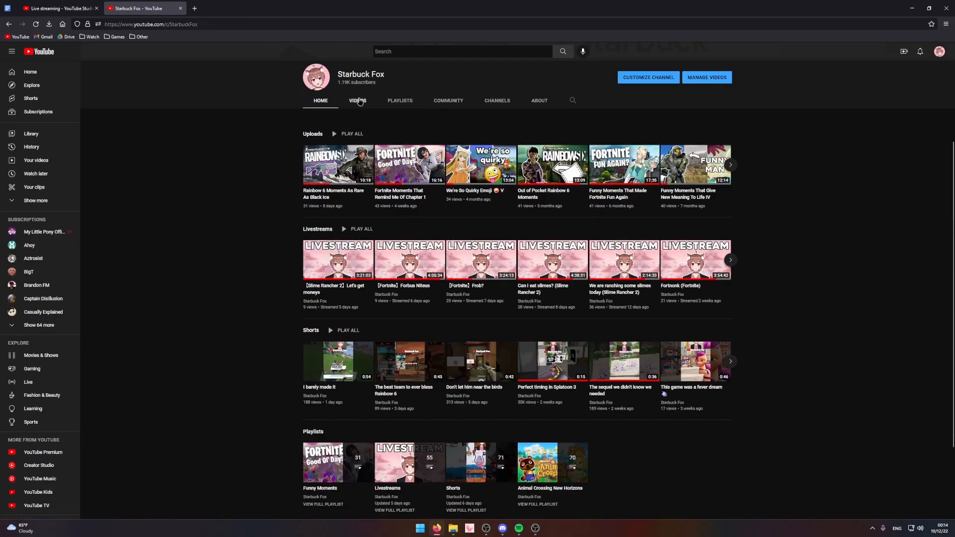
scroll(245, 367, down, 6)
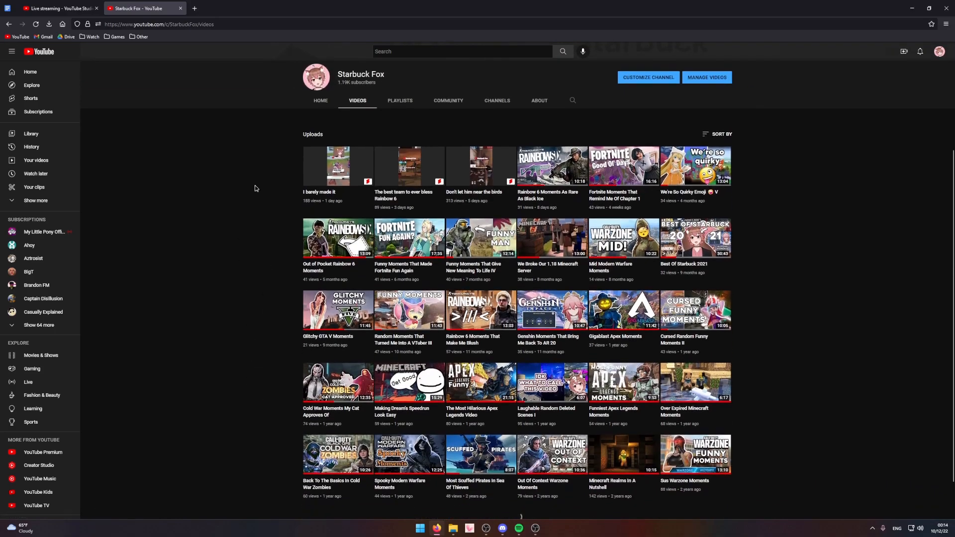
scroll(412, 427, up, 5)
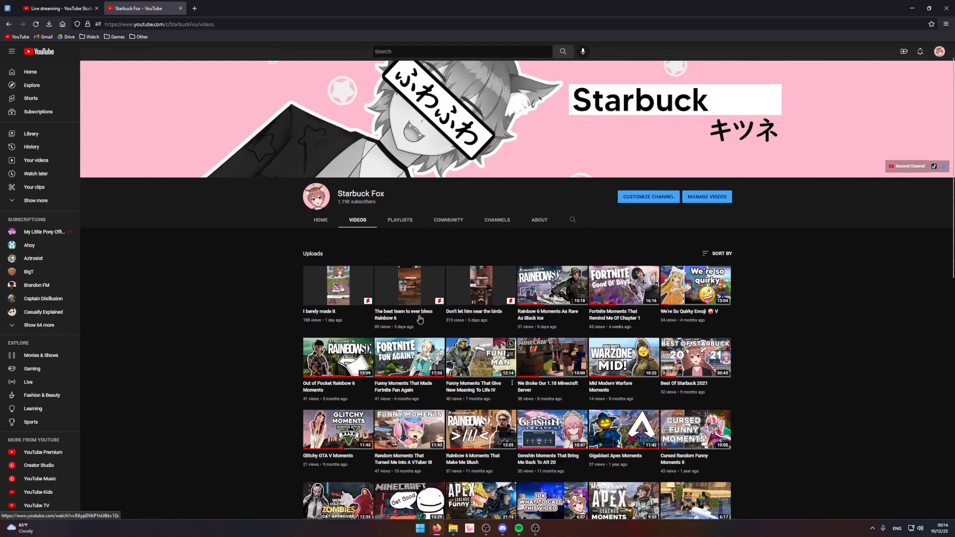
scroll(397, 412, down, 3)
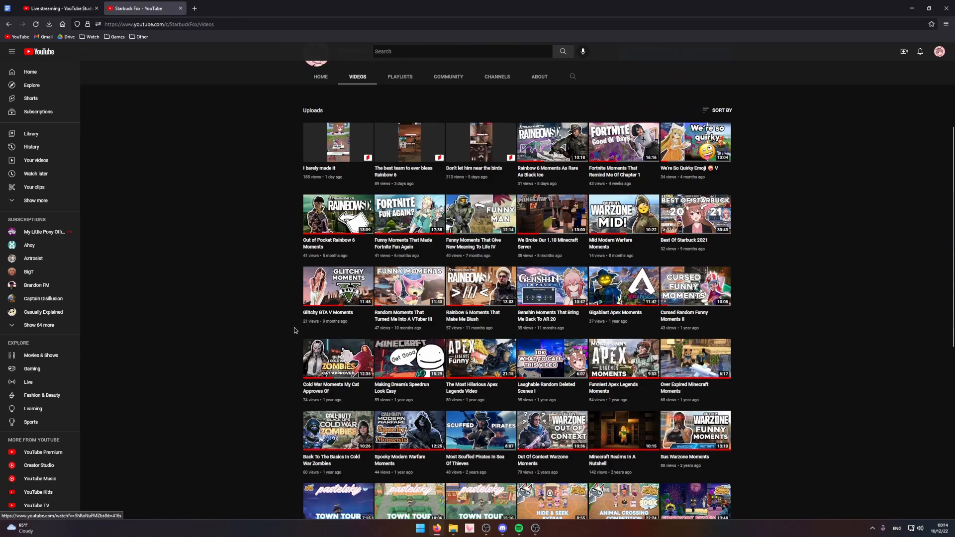
Pop out the TEST stream's live chat, copy the address of the chat window, and close it.
click(60, 8)
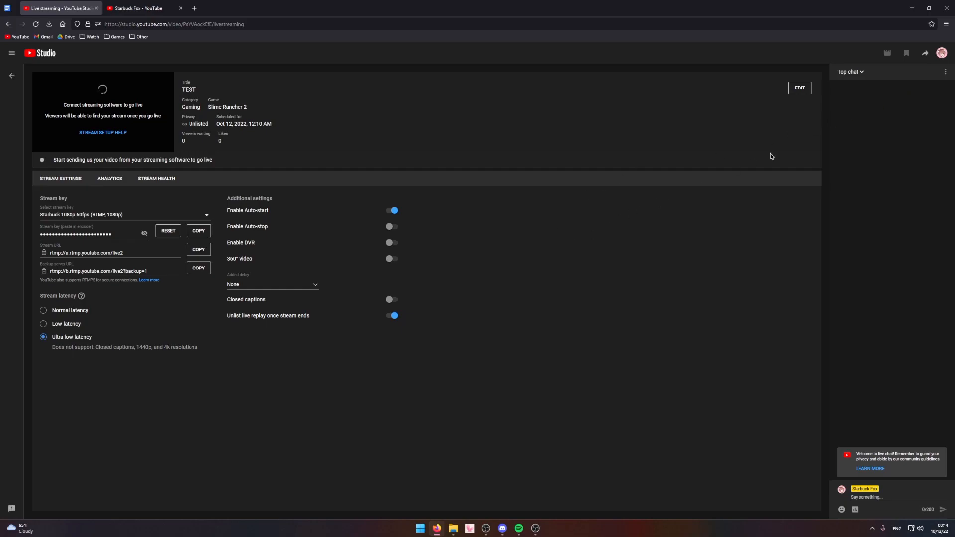
click(946, 73)
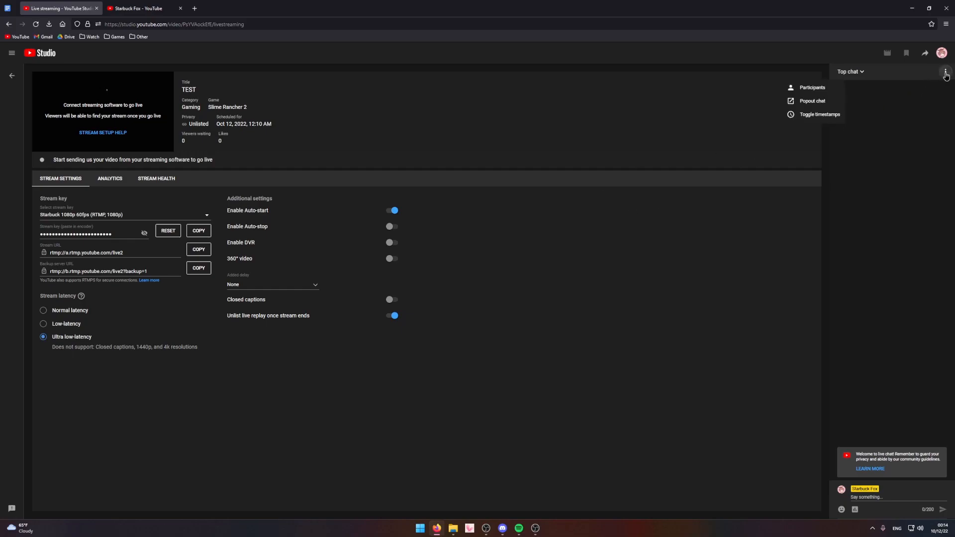
click(803, 102)
drag(368, 130, 490, 148)
click(473, 156)
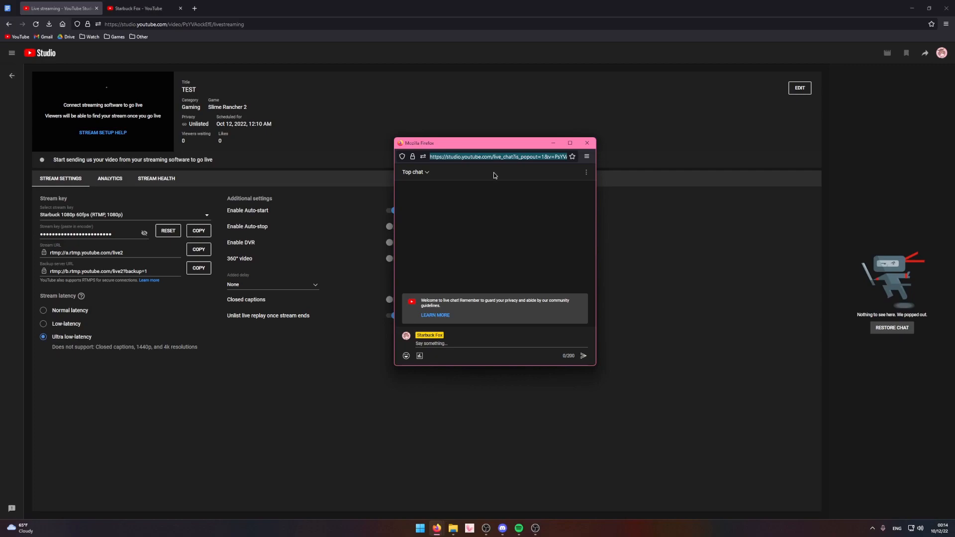
click(588, 143)
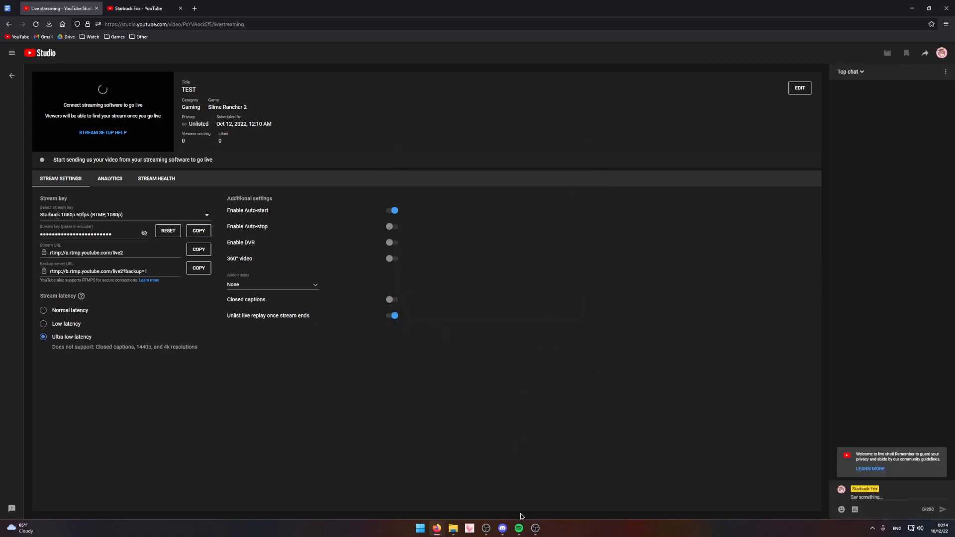
click(539, 531)
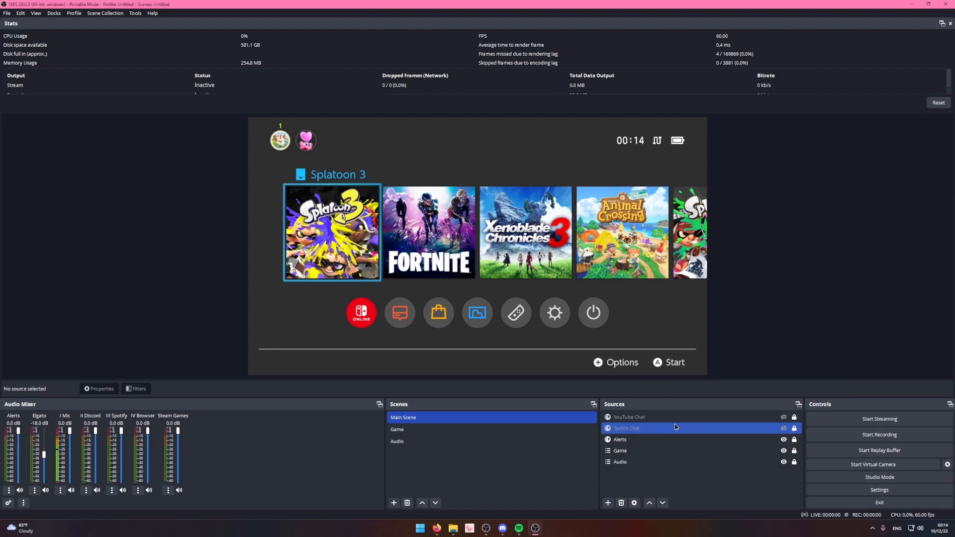
double_click(645, 417)
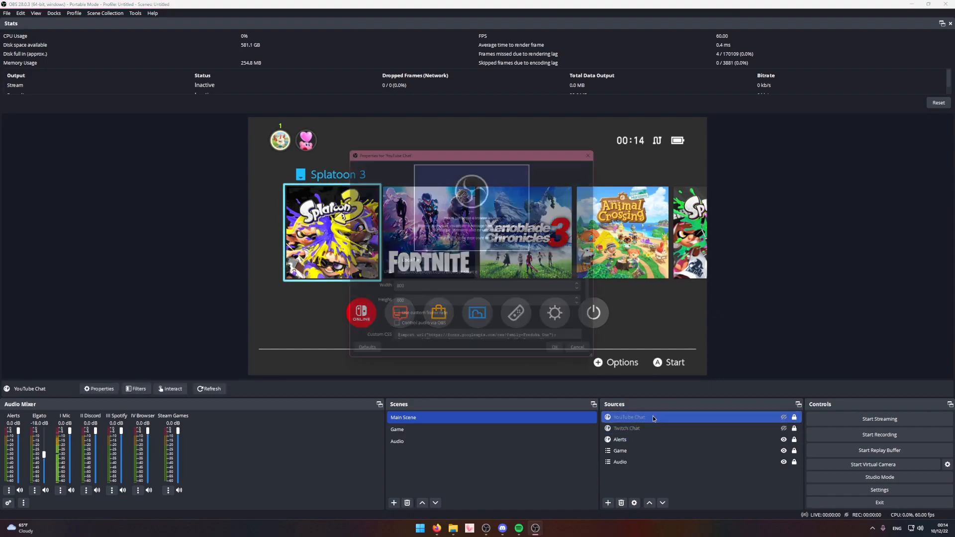
triple_click(463, 274)
text(https://studio.youtube.com/live_chat?is_popout=1&v=PsYVAockEfE)
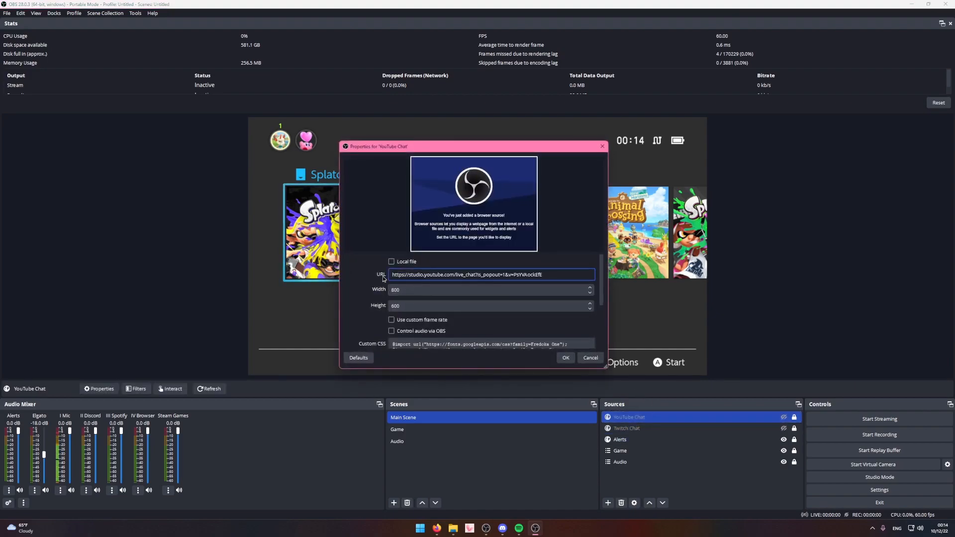
click(565, 357)
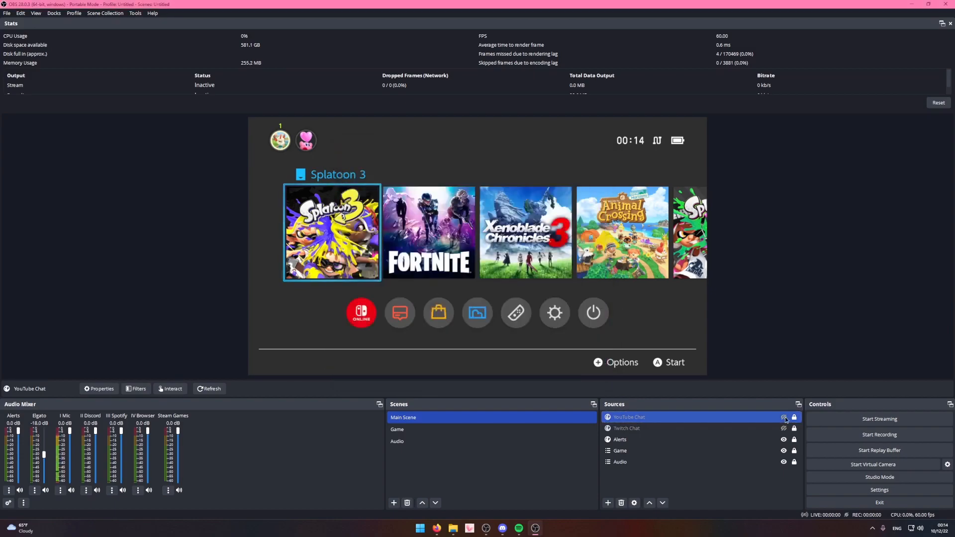
click(739, 353)
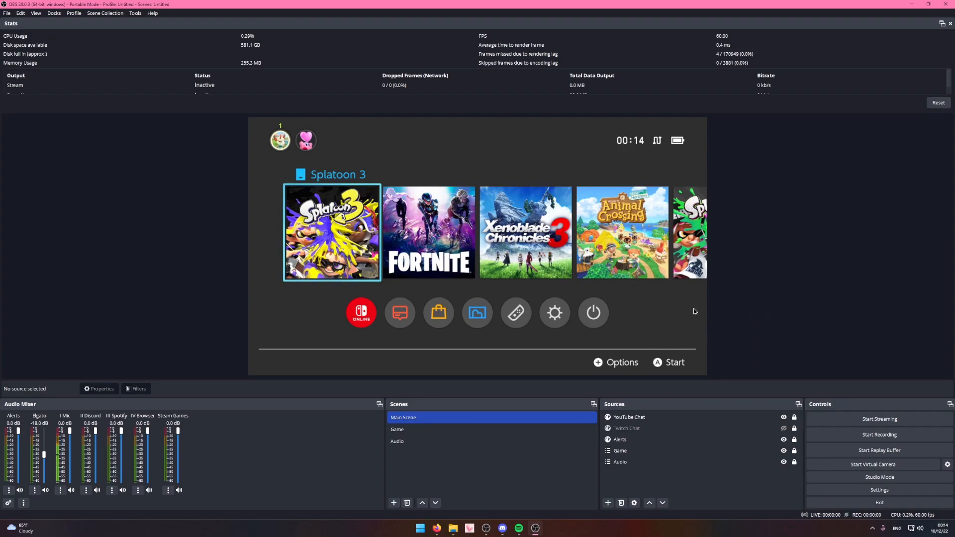
Clear the source selection and switch back to the TEST stream's page in YouTube Studio.
click(646, 419)
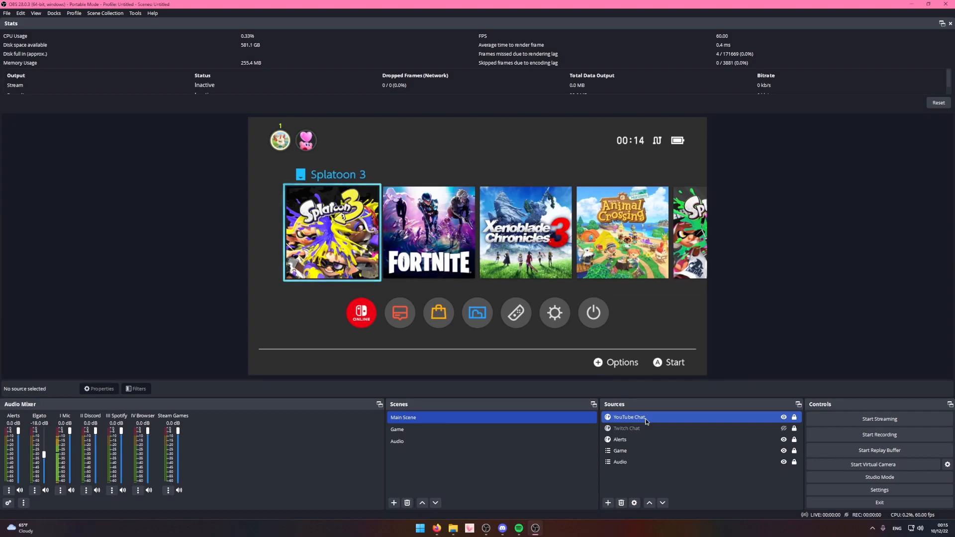
click(607, 451)
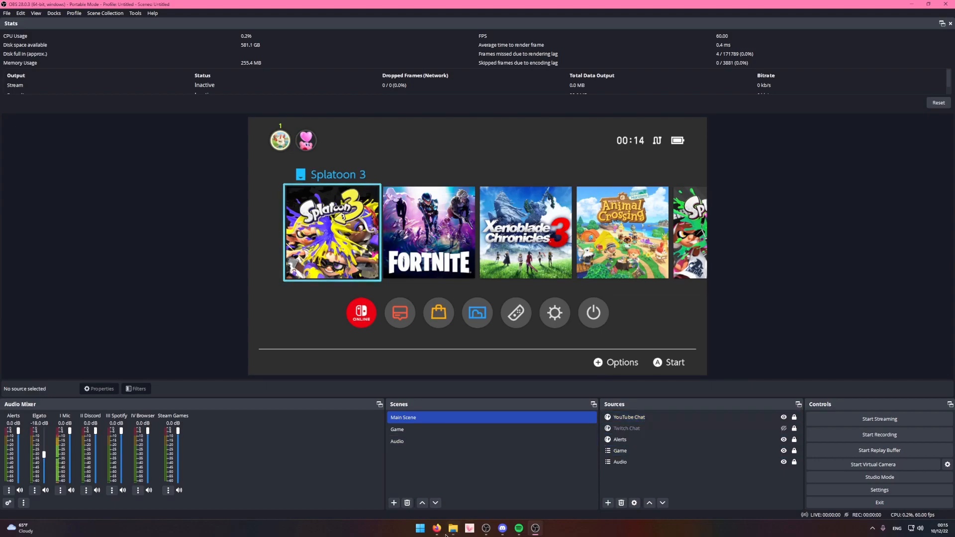
click(436, 528)
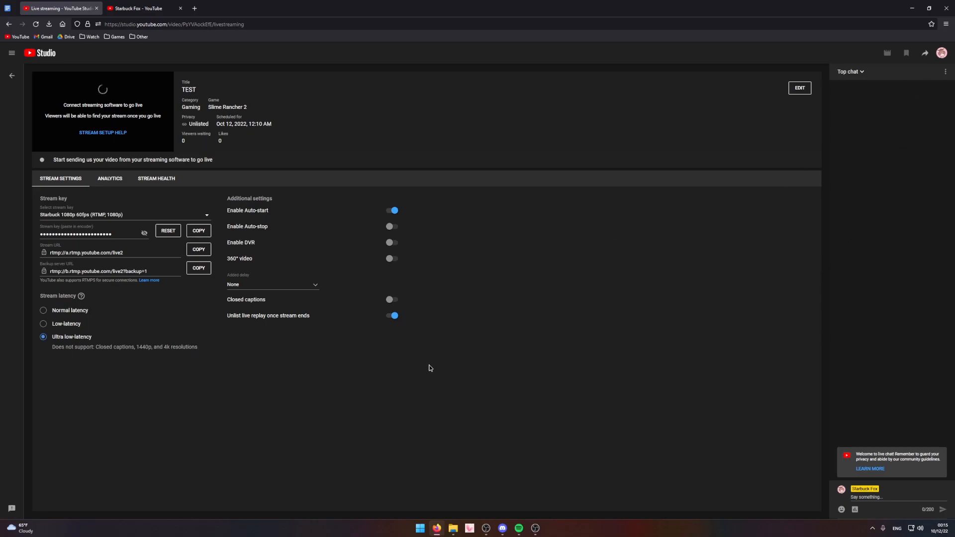
Place the browser window over OBS and send short test messages such as "adasd", "da" and "dadasdads" in the TEST stream's live chat.
click(535, 528)
click(437, 528)
drag(480, 7, 275, 83)
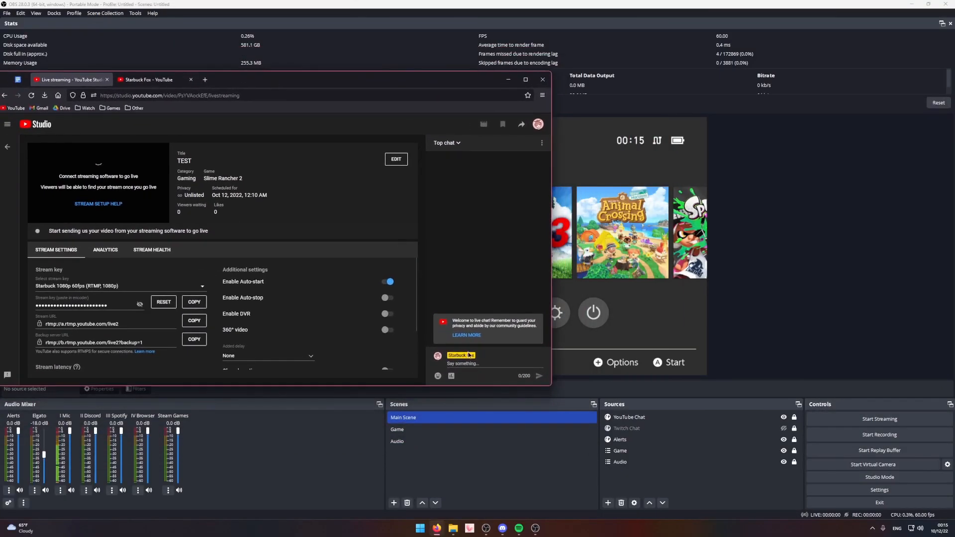
click(476, 363)
text(a)
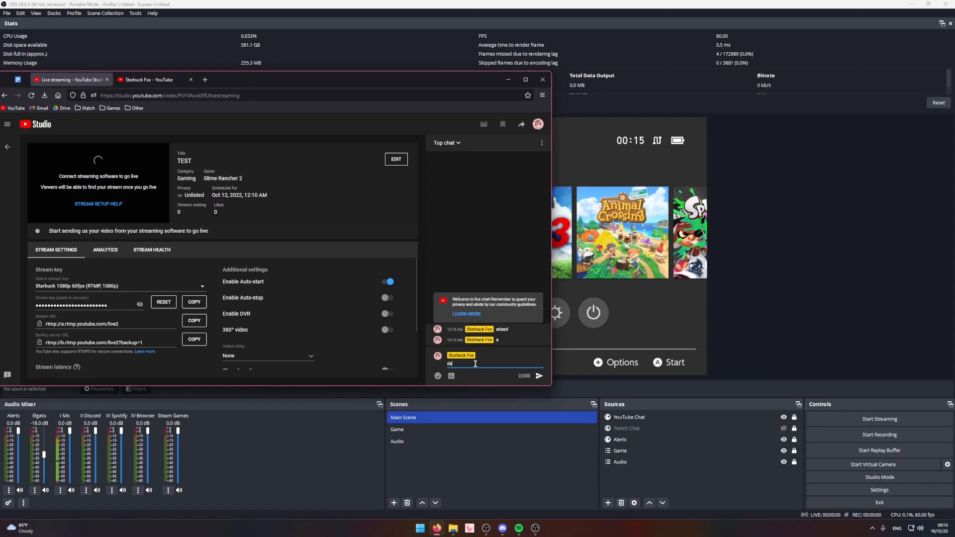
text(dasd a da d ad a dadasdad)
key(Return)
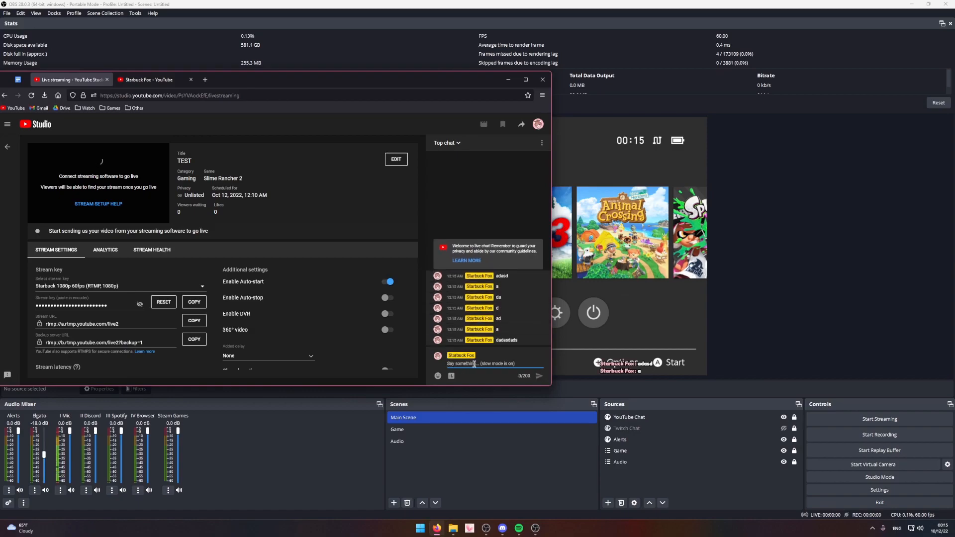
Return to OBS, enlarge the YouTube Chat source on the canvas from its upper-left corner, and clear the selection.
click(774, 333)
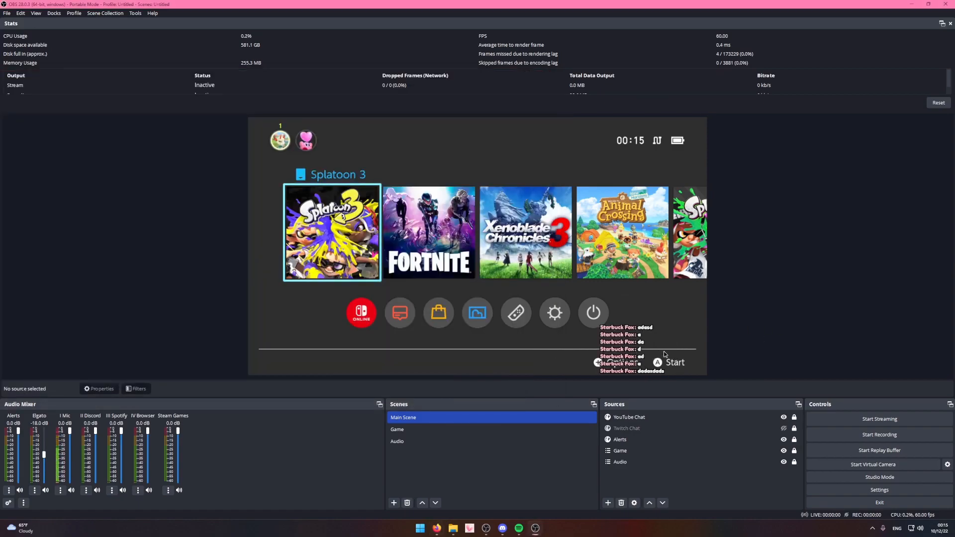
click(661, 426)
click(646, 416)
drag(598, 298, 542, 267)
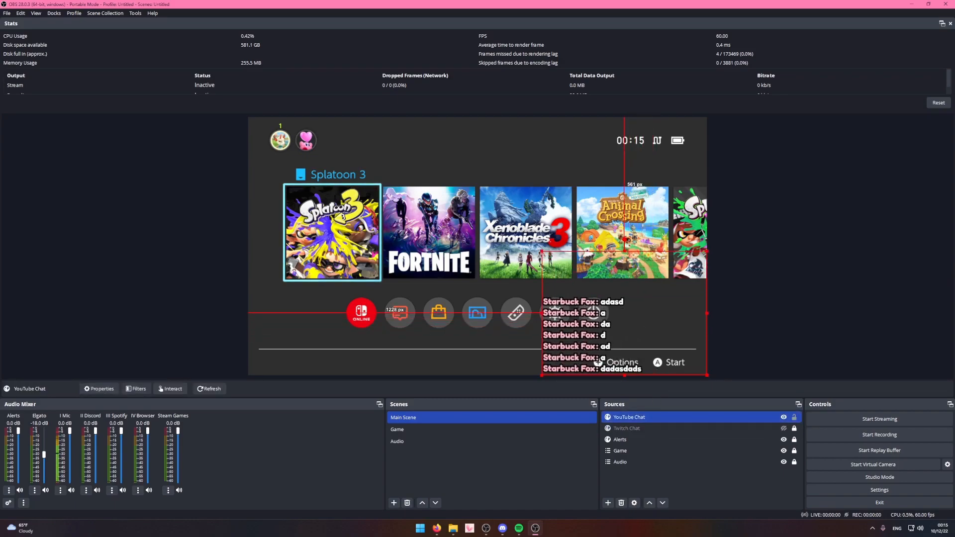
click(799, 327)
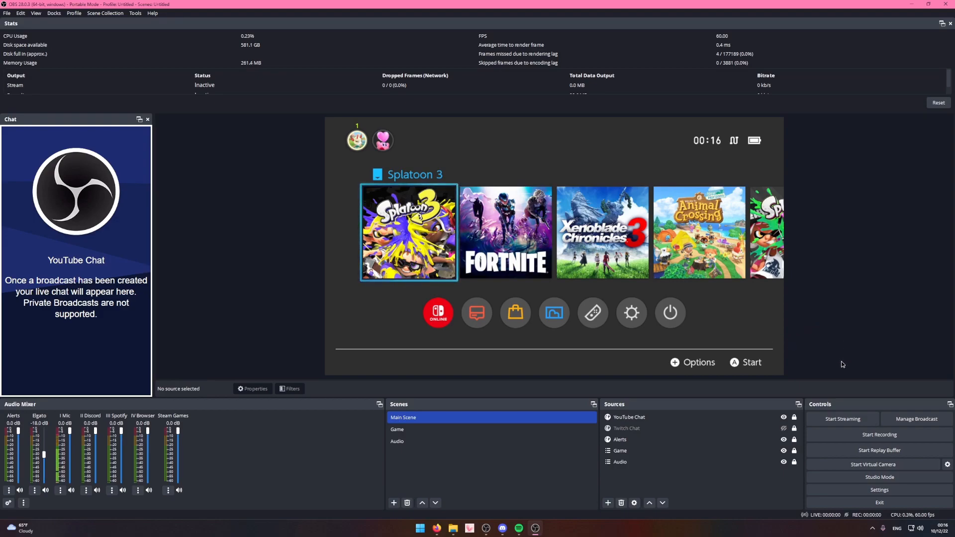
Open the YouTube broadcast setup and select the existing TEST broadcast without starting the stream.
click(905, 424)
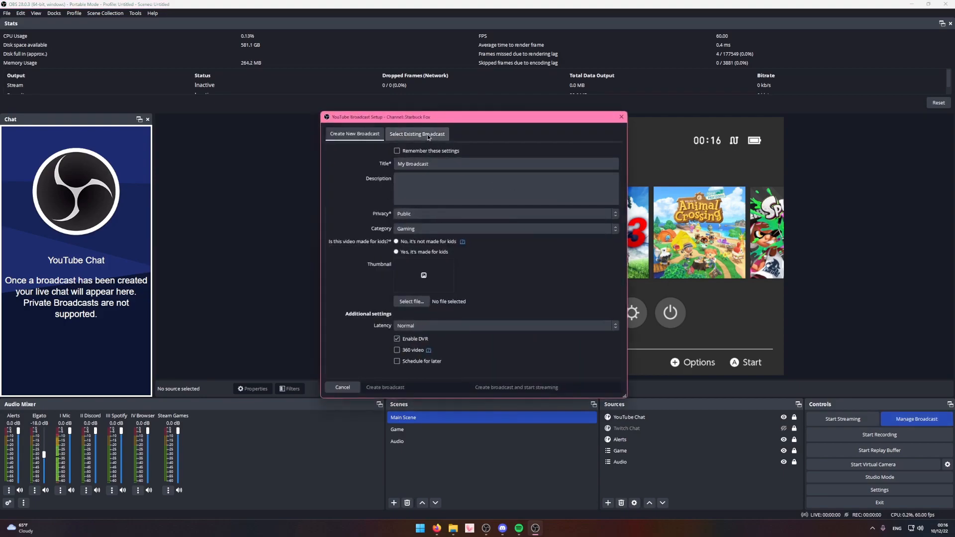
click(427, 135)
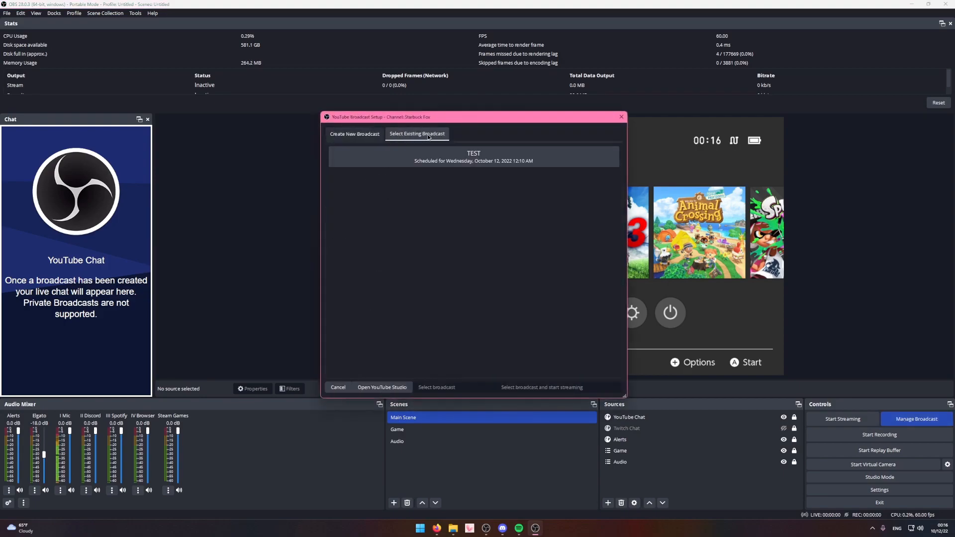
click(488, 163)
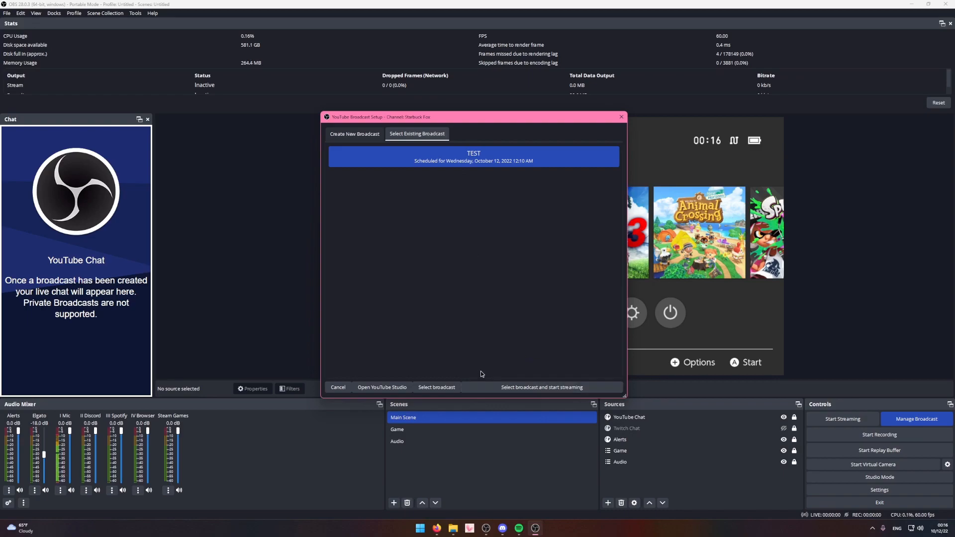
click(433, 387)
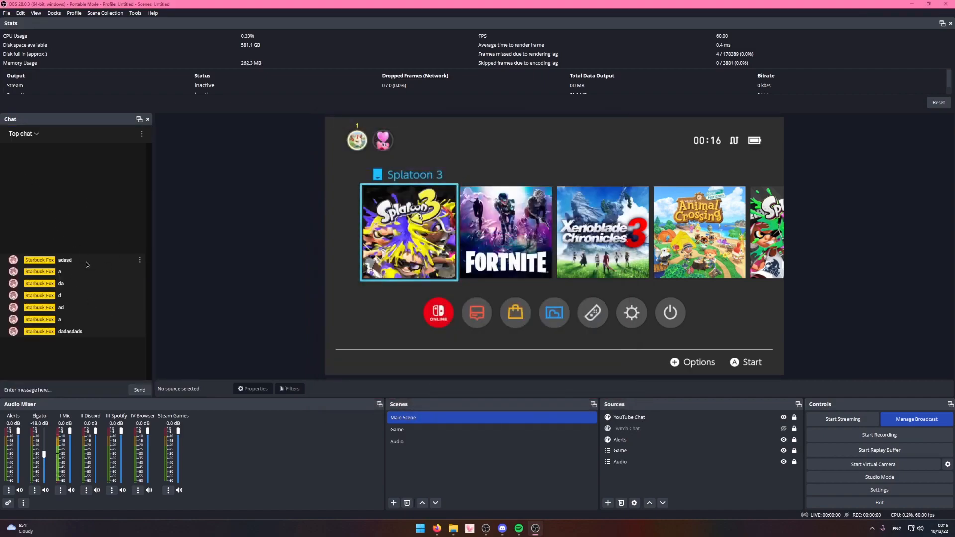
Bring up the TEST stream's page in the browser, return to OBS, start streaming, and show the options for stopping the stream.
click(437, 531)
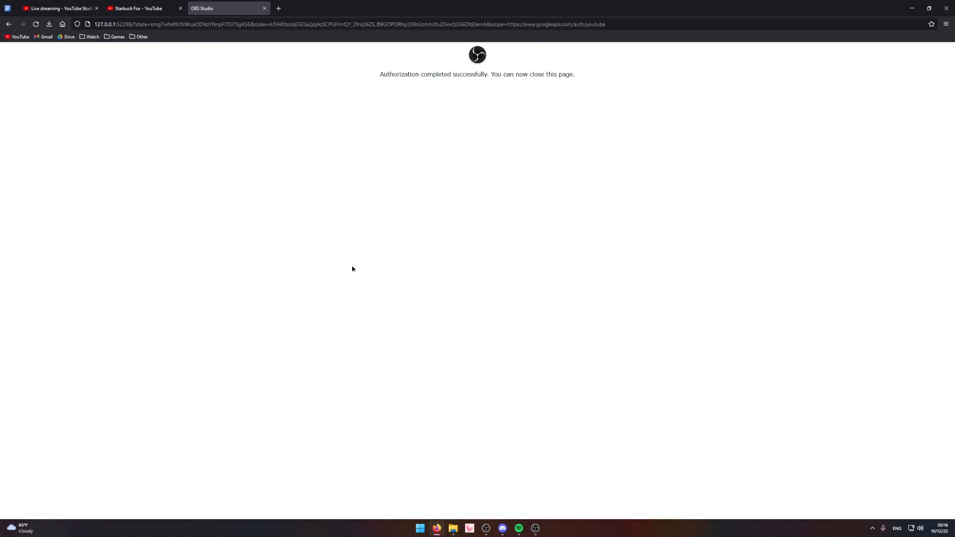
click(70, 8)
click(538, 528)
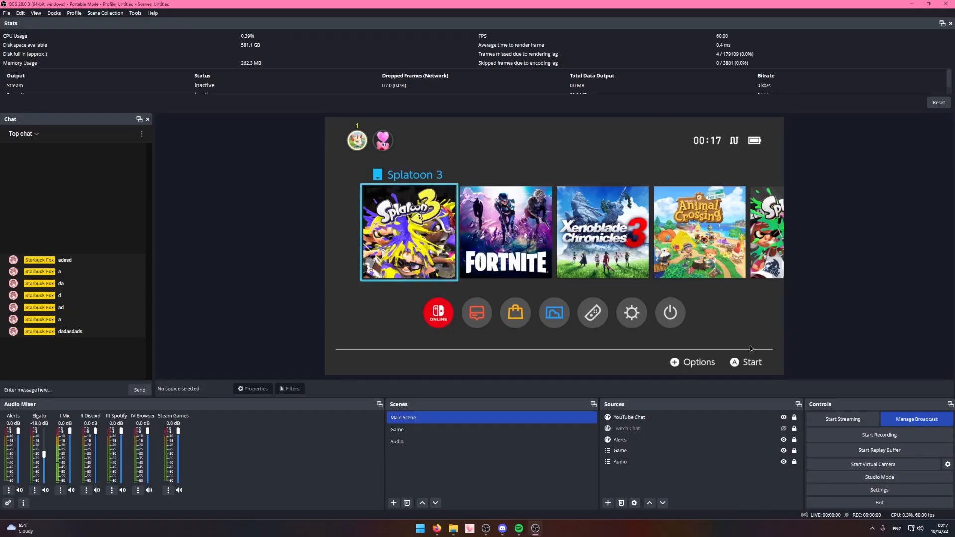
click(839, 420)
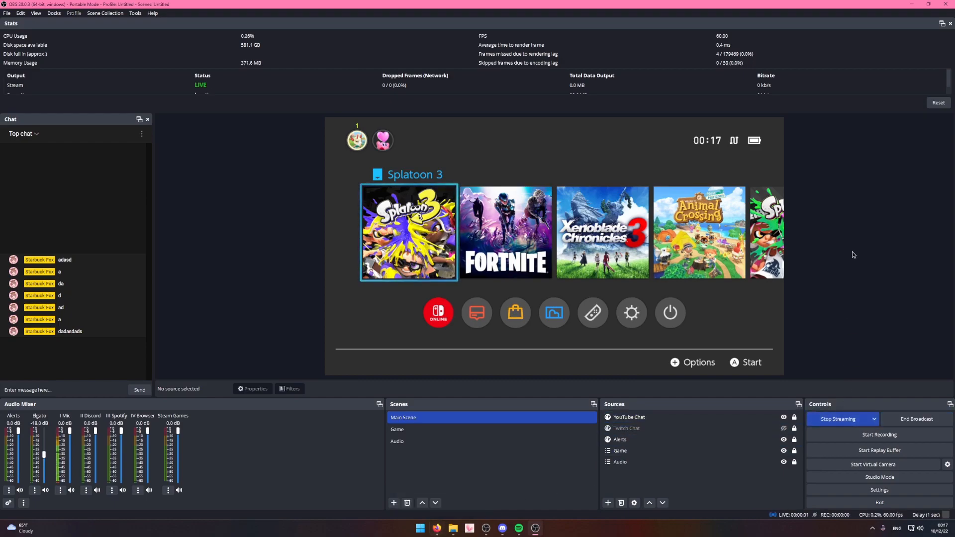
click(873, 419)
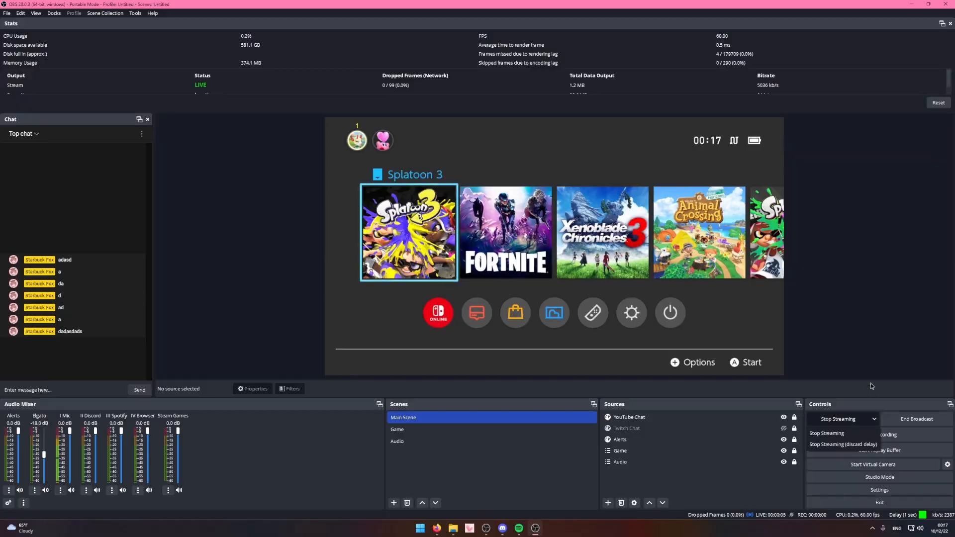
Switch to YouTube Studio, view the TEST live preview in full screen at a higher quality, and exit full screen.
key(alt+Tab)
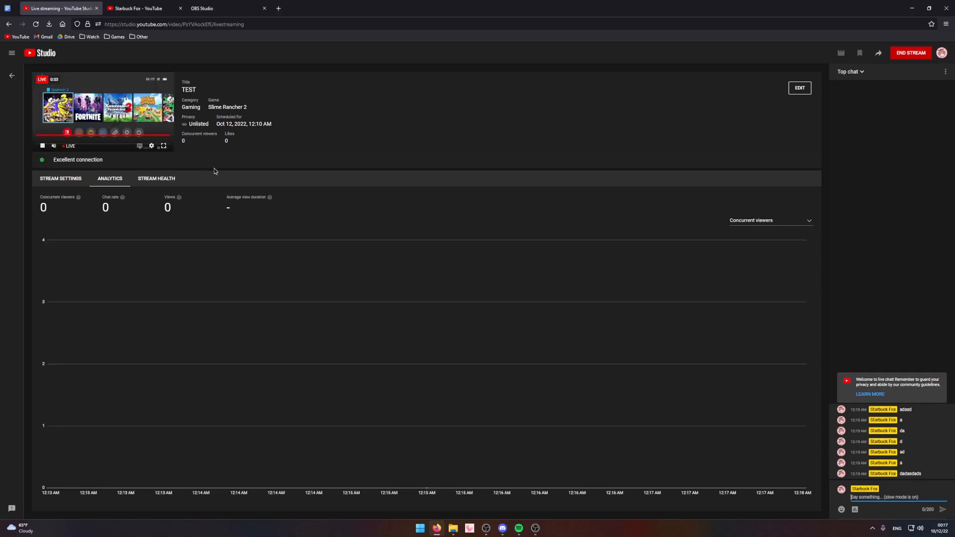
click(163, 147)
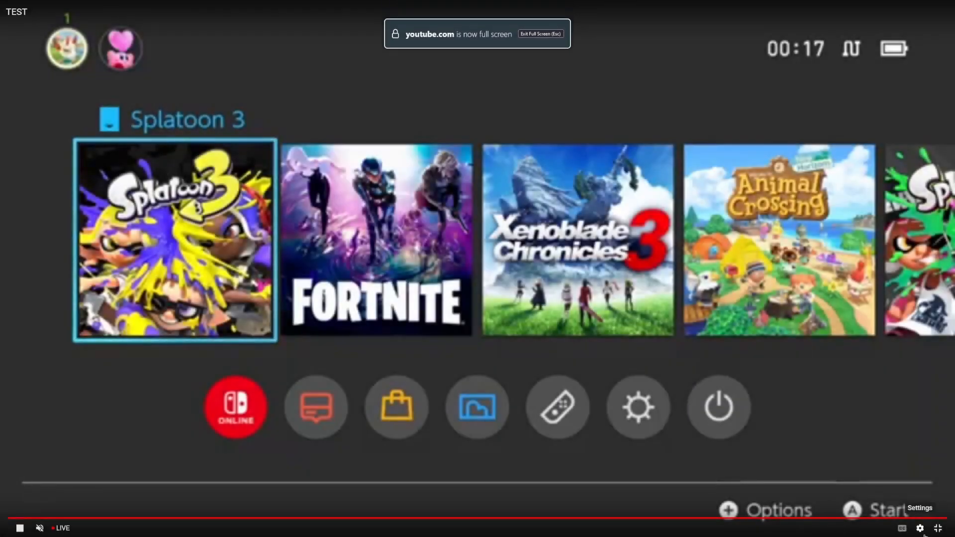
click(917, 529)
click(885, 507)
click(858, 409)
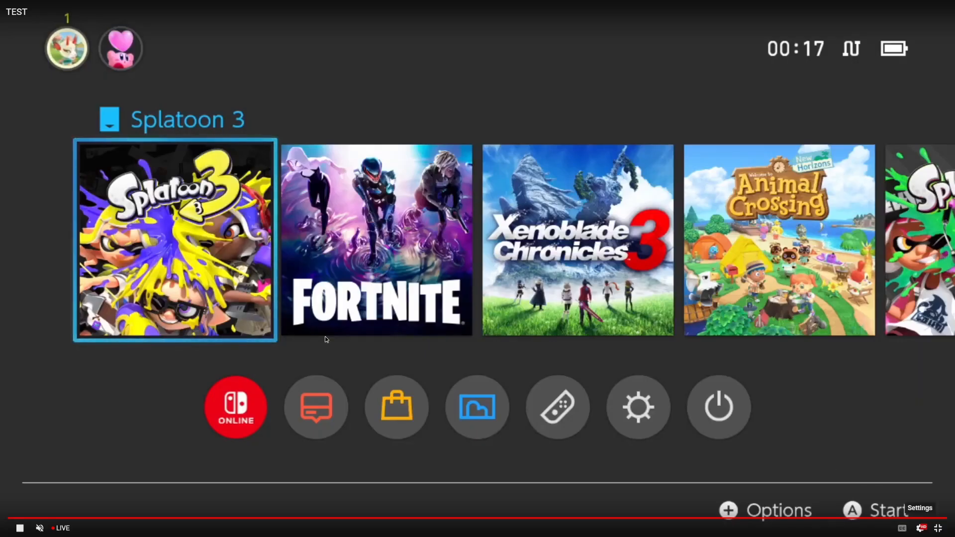
click(939, 528)
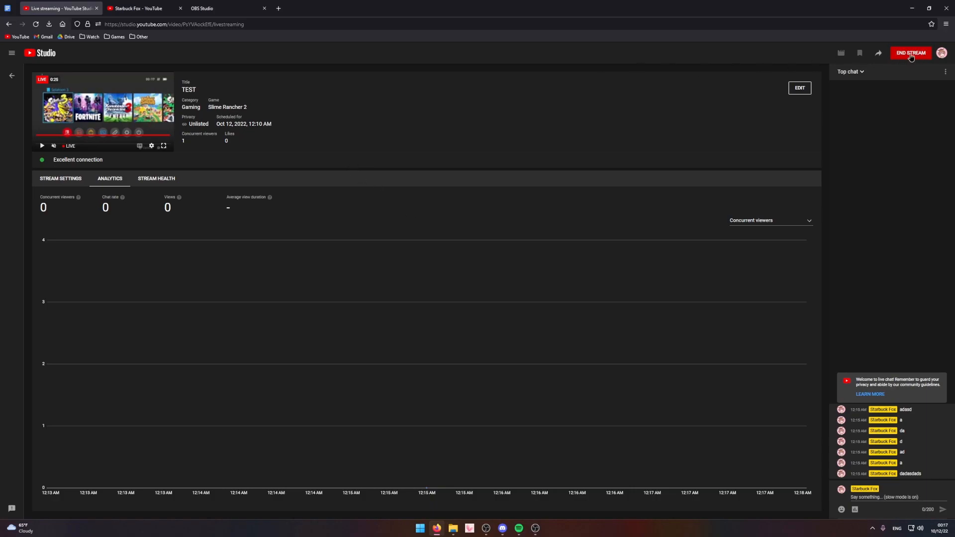
Return to OBS, end the YouTube broadcast, and switch back to the browser.
click(535, 528)
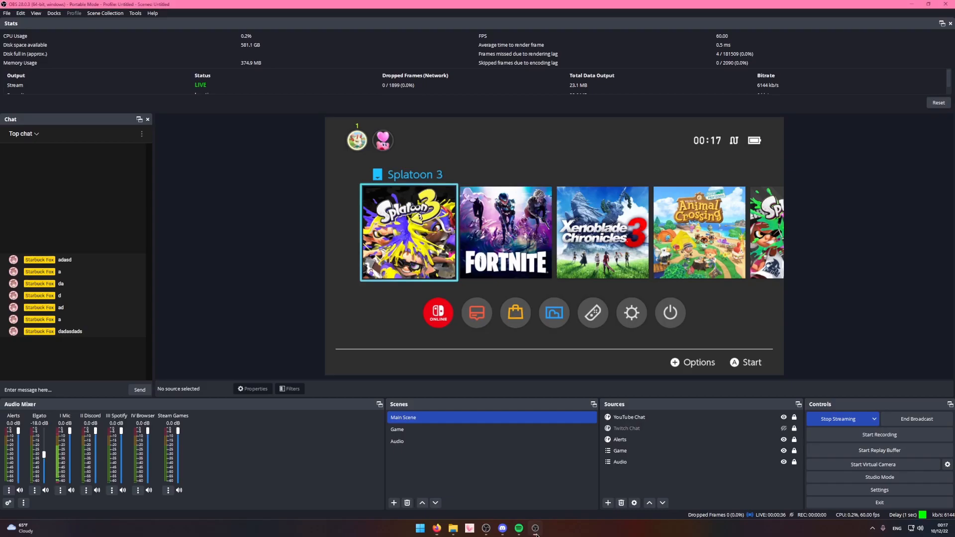
click(906, 420)
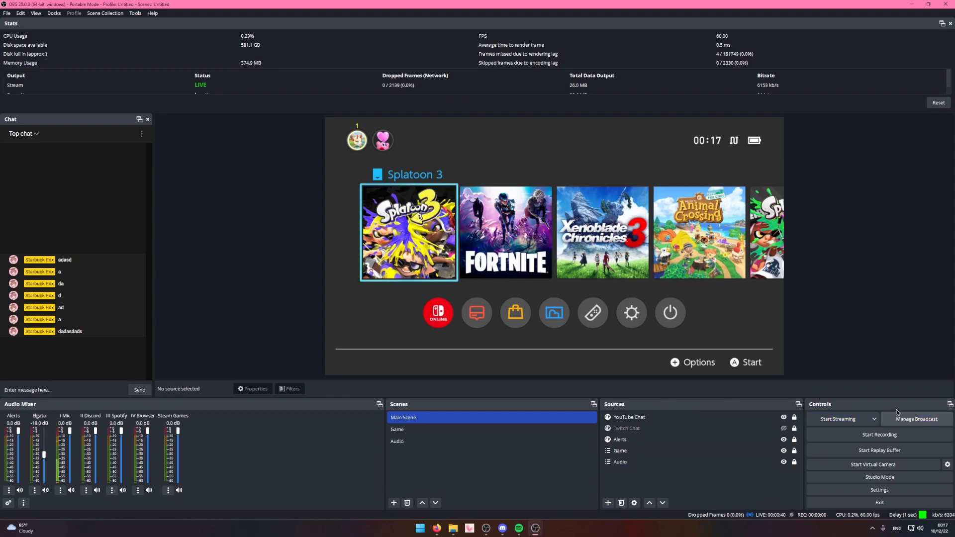
click(436, 528)
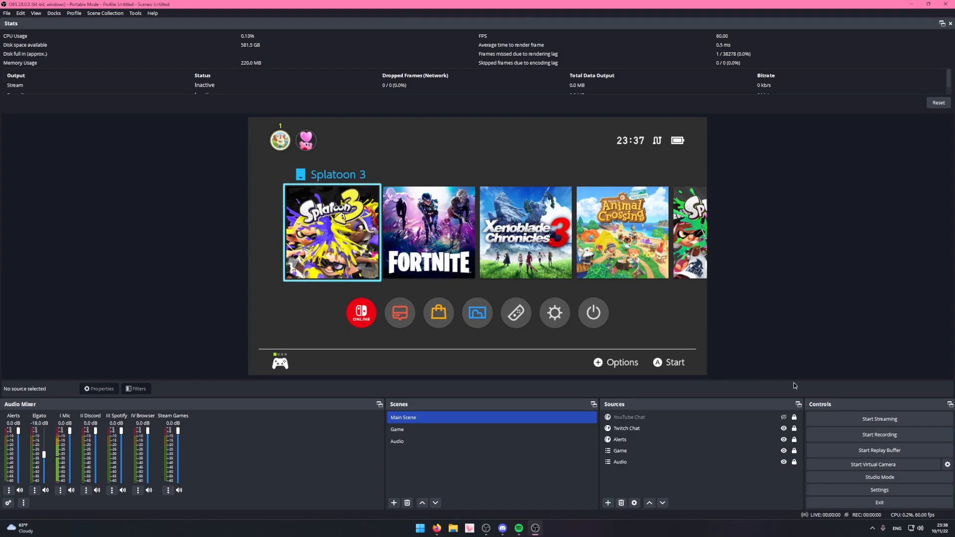
Review the names and bitrates of the audio tracks in the OBS output settings, then close the settings.
click(878, 490)
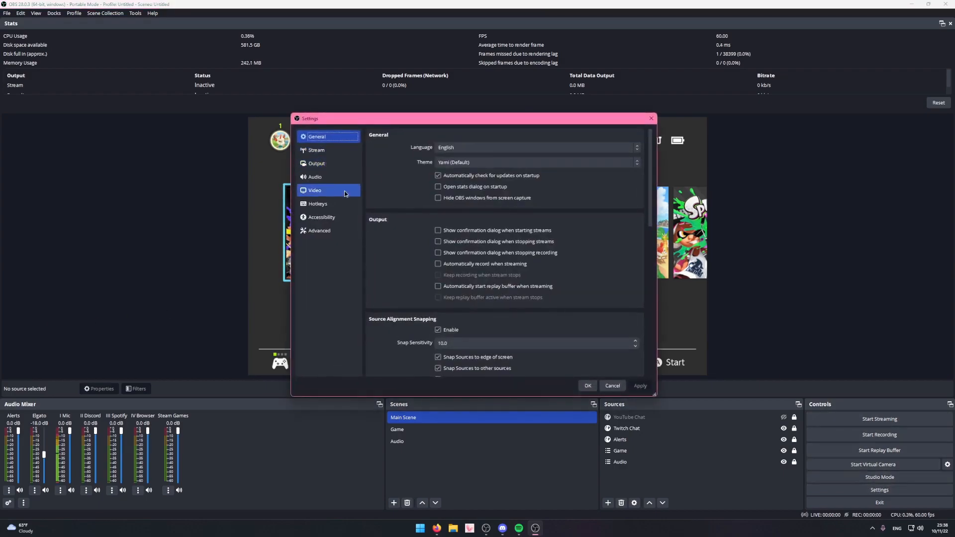
click(322, 160)
click(450, 151)
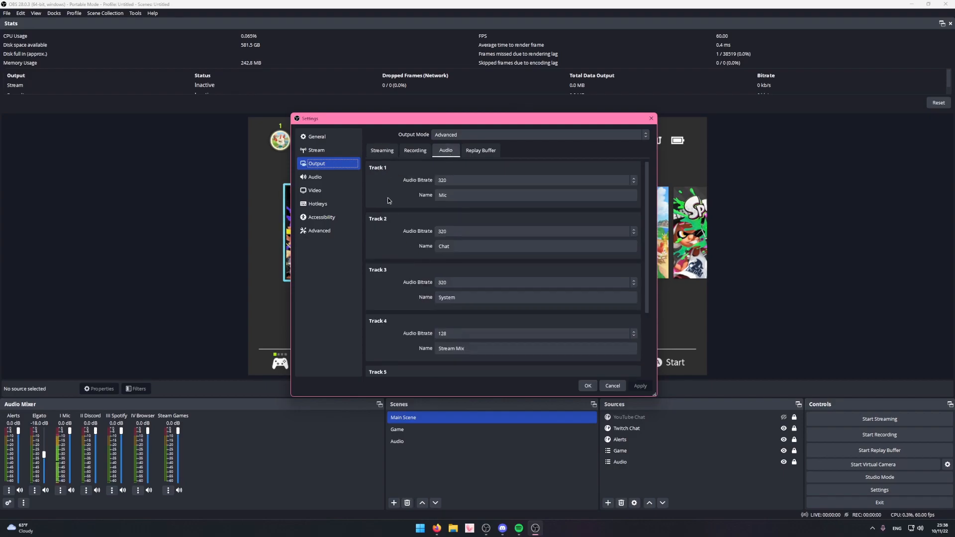
click(587, 386)
Review which tracks each audio source is assigned to in the Advanced Audio Properties, then close them.
right_click(262, 485)
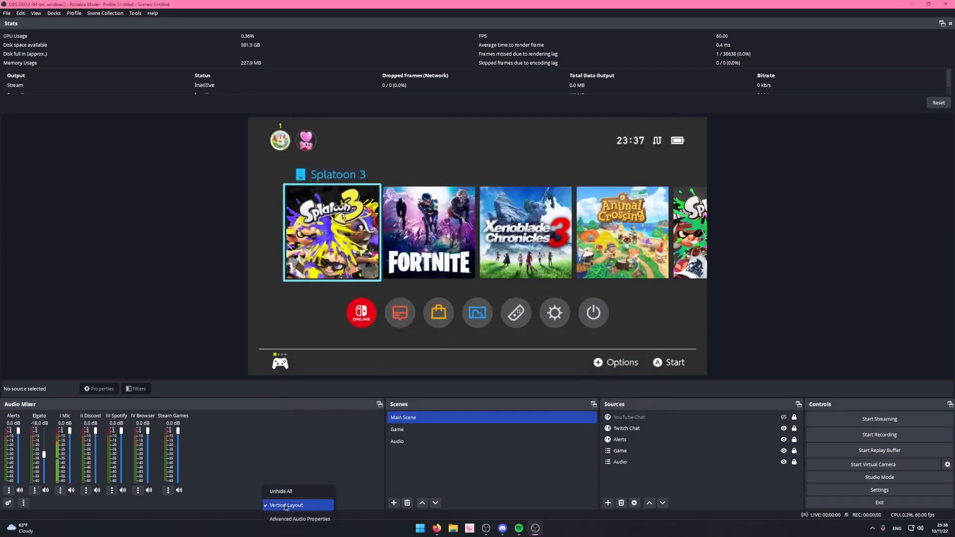
click(295, 520)
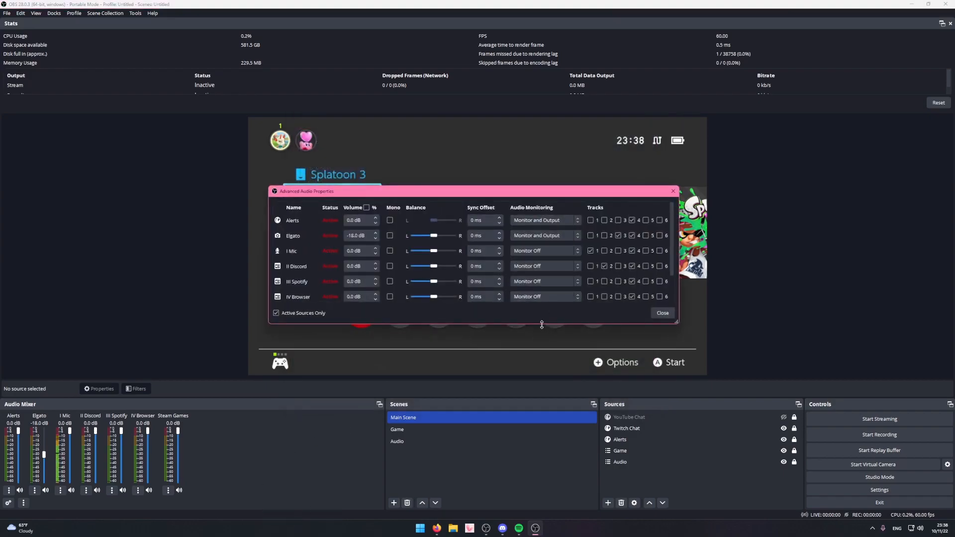
key(Escape)
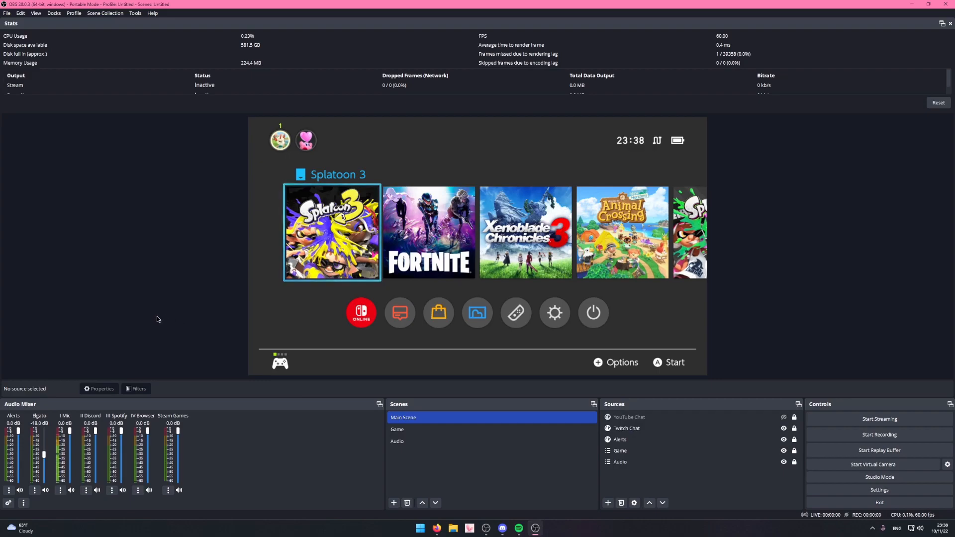
Start a test recording, play the YouTube video "Rainbow 6 Moments As Rare As Black Ice" in a window over OBS, and close its tab.
click(829, 436)
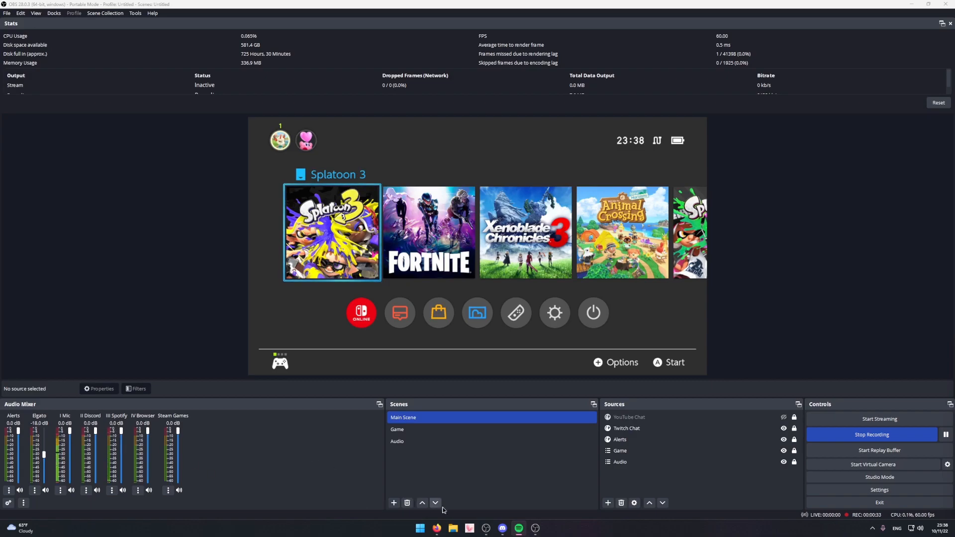
click(437, 528)
click(18, 36)
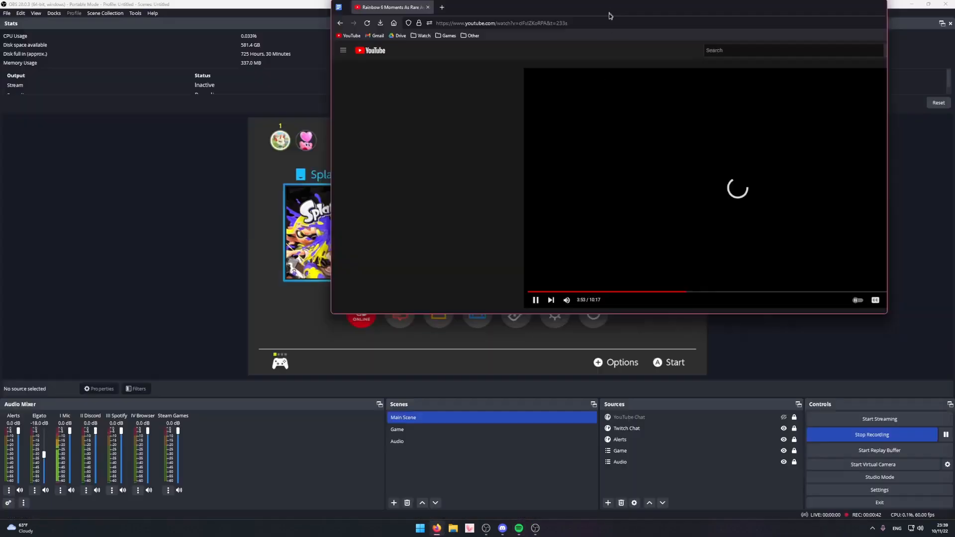
drag(610, 16, 550, 141)
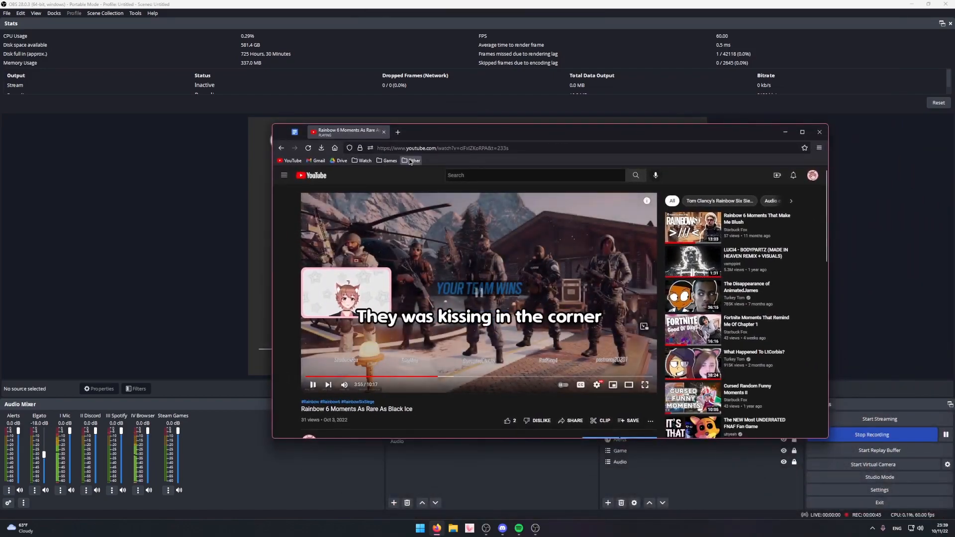
click(384, 132)
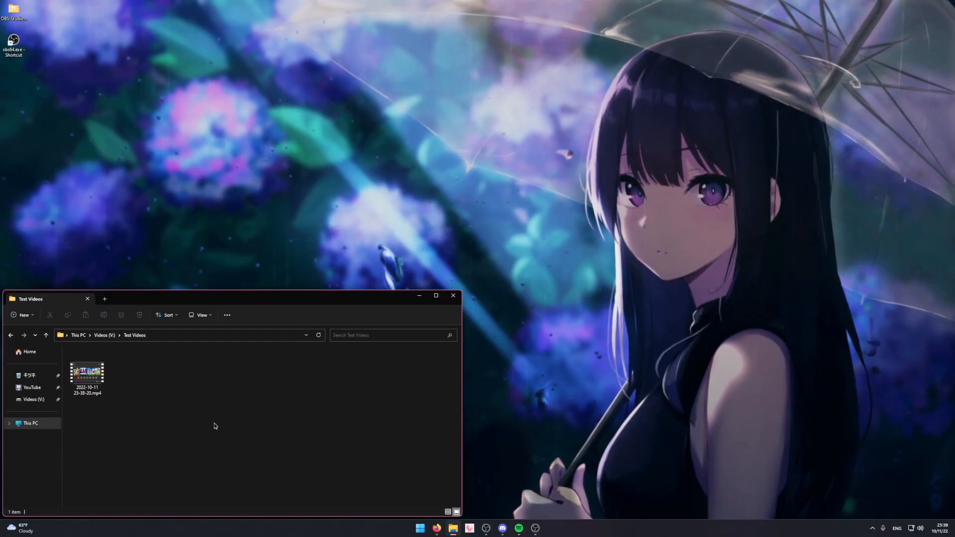
drag(141, 432, 117, 380)
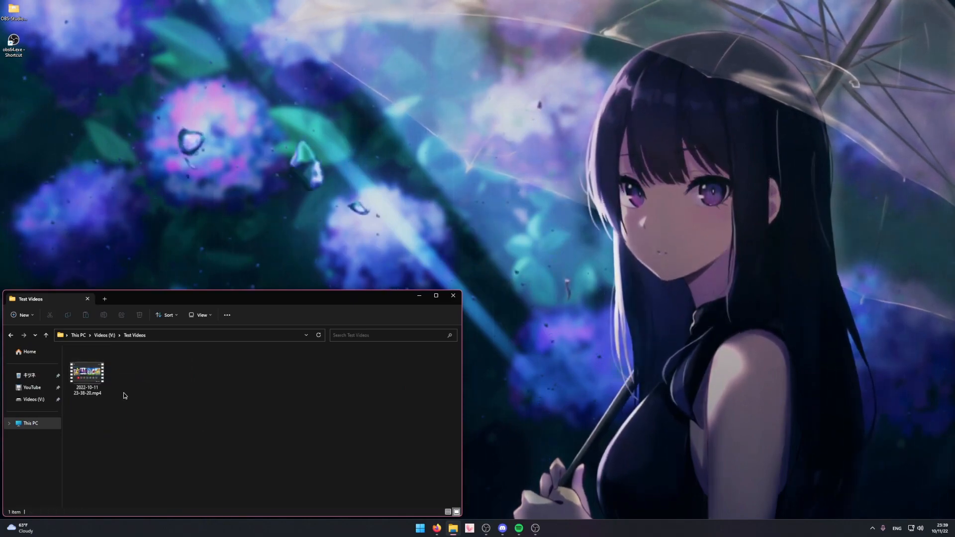
double_click(91, 382)
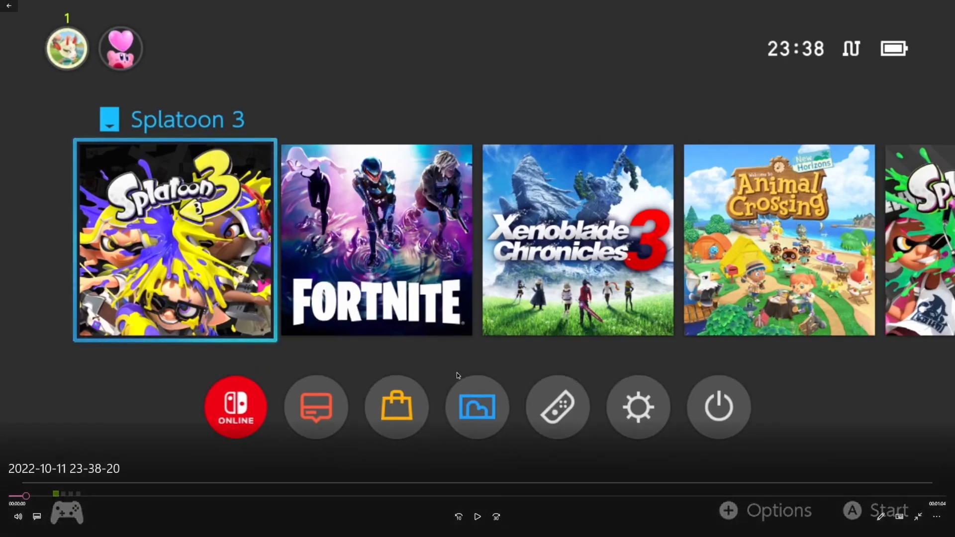
click(37, 517)
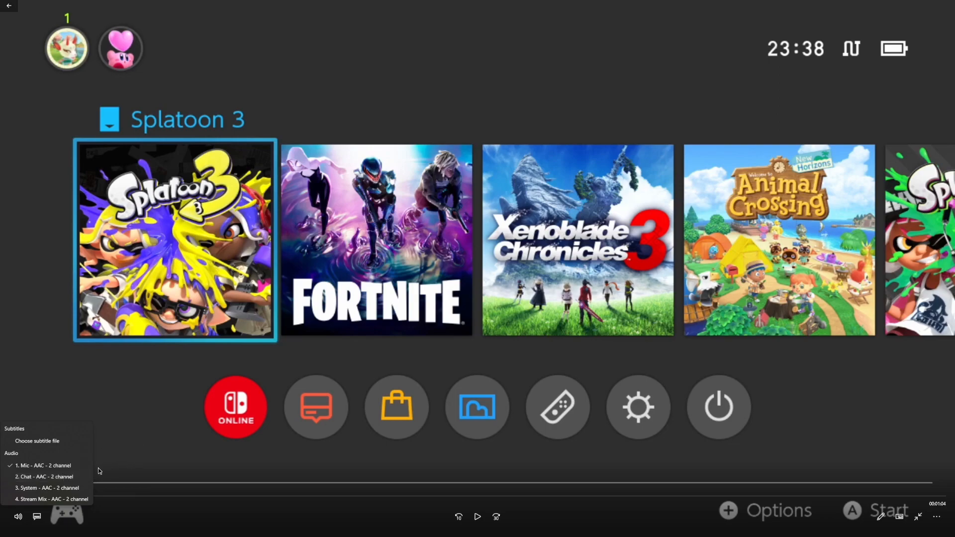
click(30, 468)
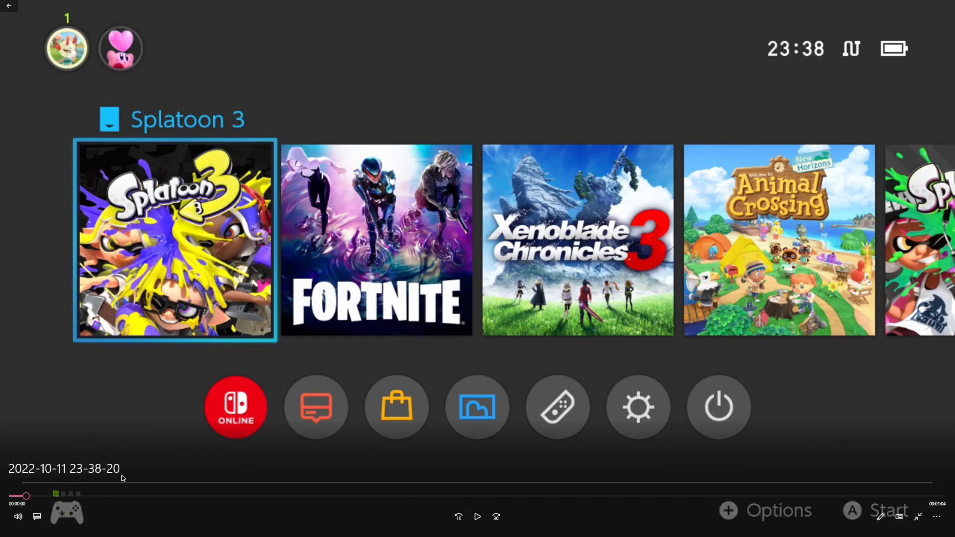
click(474, 517)
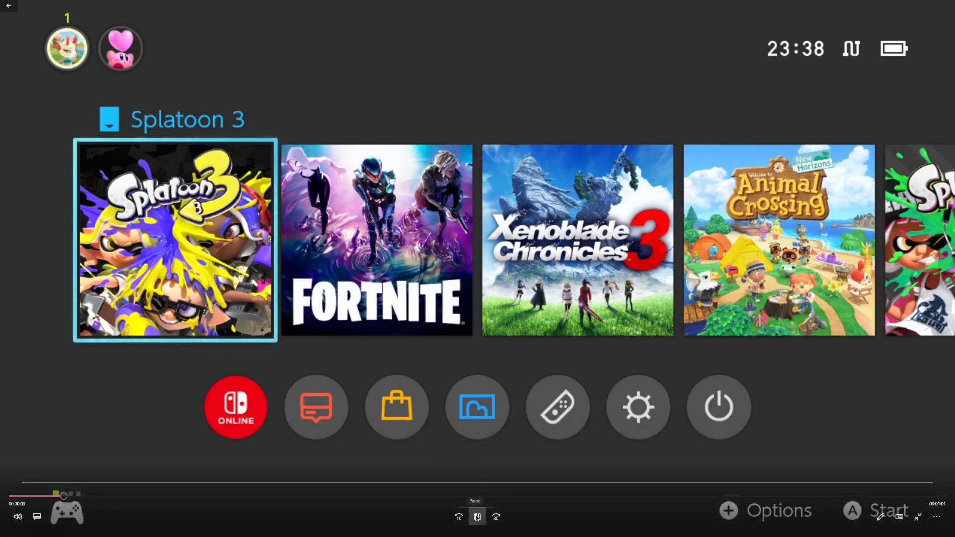
Switch the recording's playback to the 2. Chat audio track and play it up to about the 15-second mark.
click(477, 518)
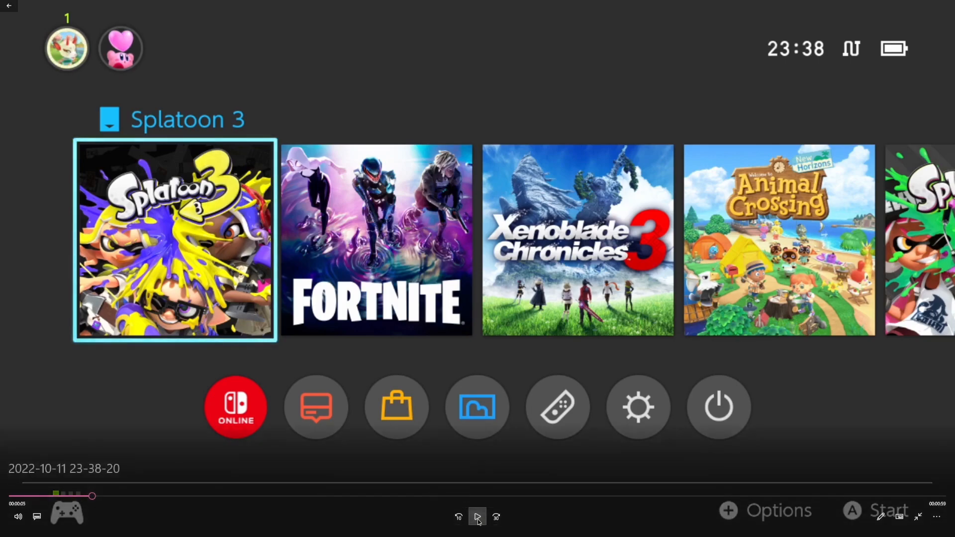
click(41, 521)
click(41, 479)
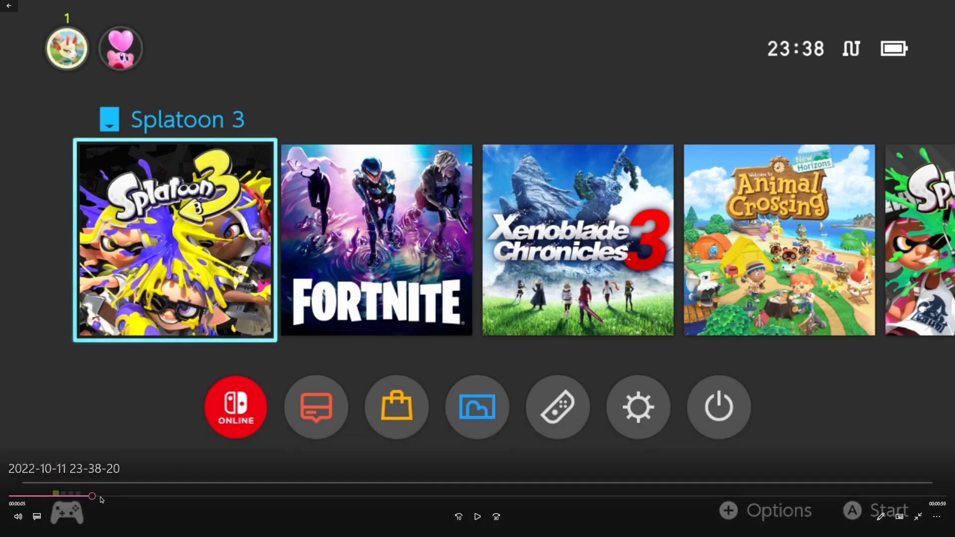
click(477, 517)
click(476, 520)
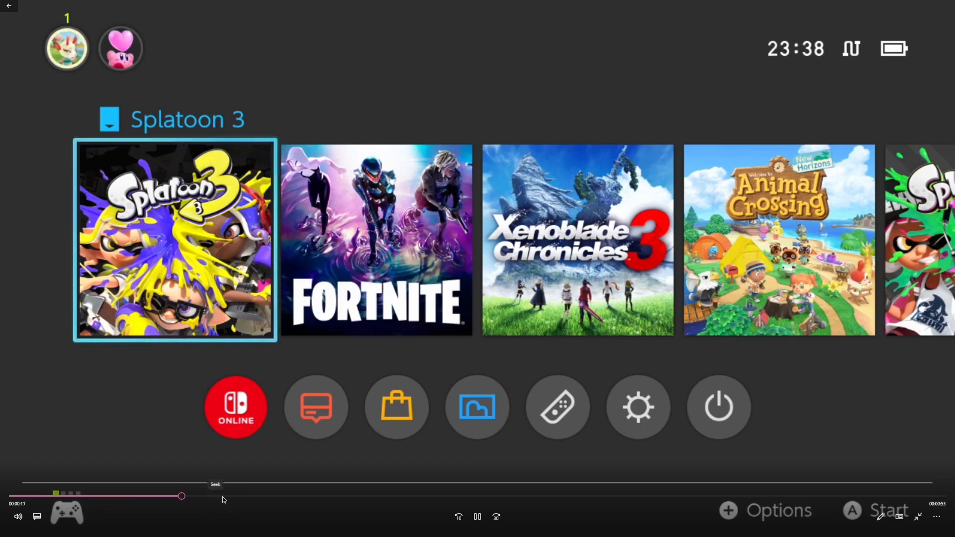
drag(239, 496, 209, 496)
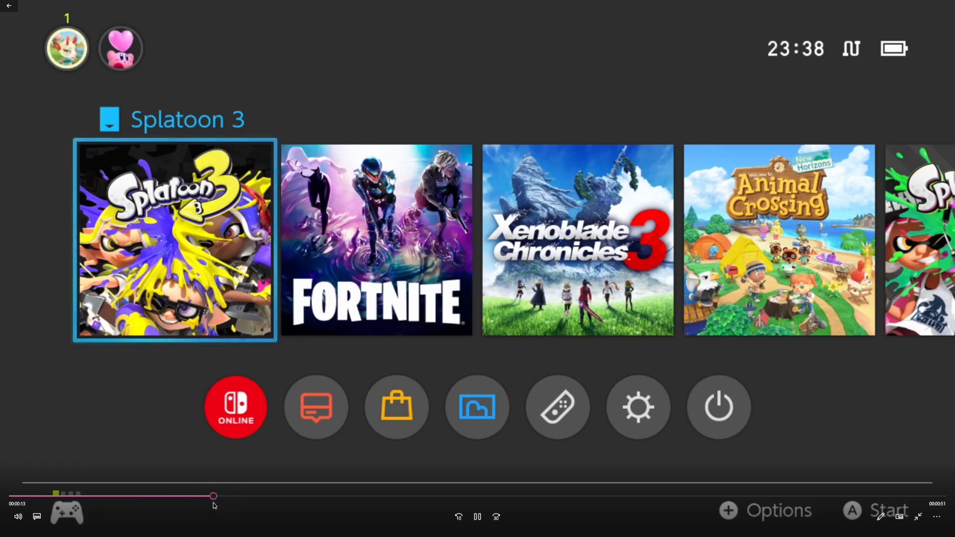
key(space)
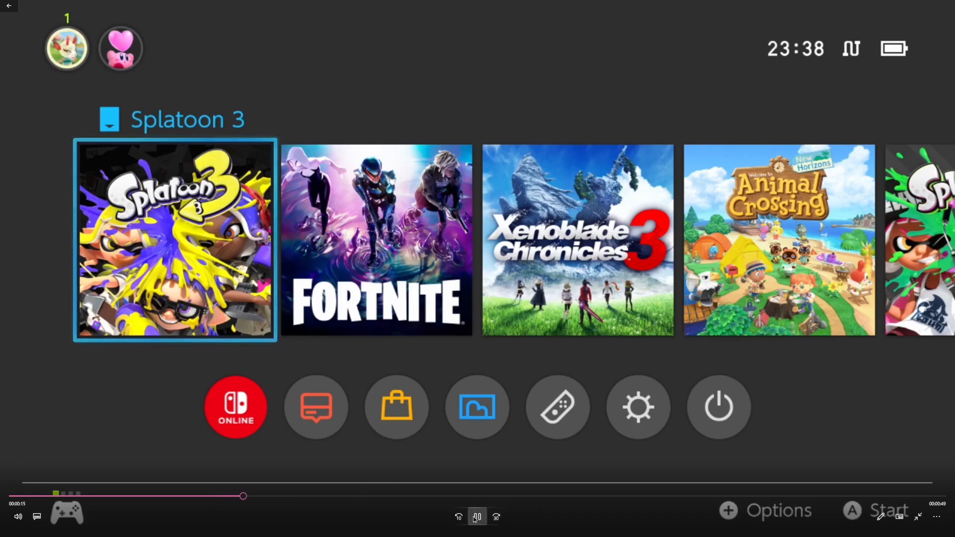
Switch the recording to the 3. System audio track and play a stretch near the end, up to about 58 seconds.
click(40, 514)
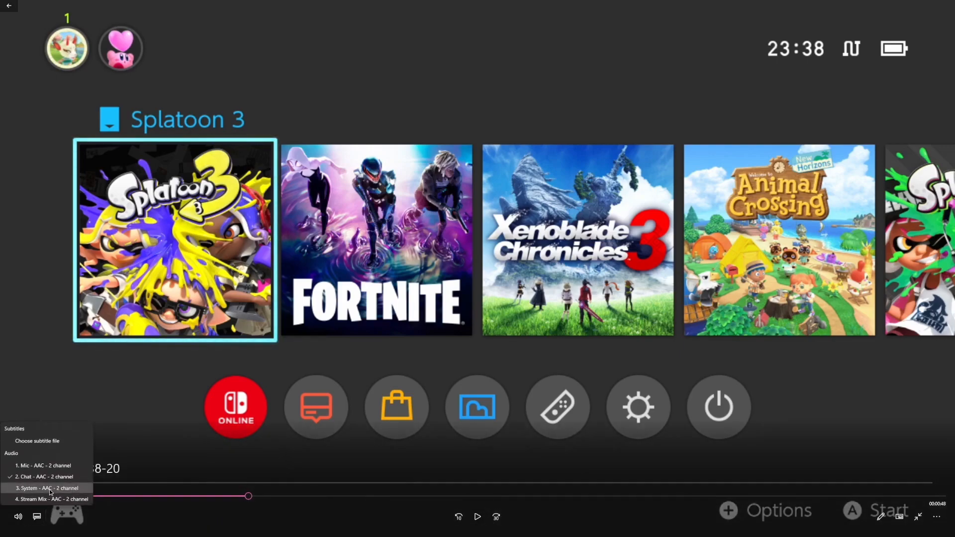
click(456, 488)
drag(719, 496, 769, 495)
click(476, 517)
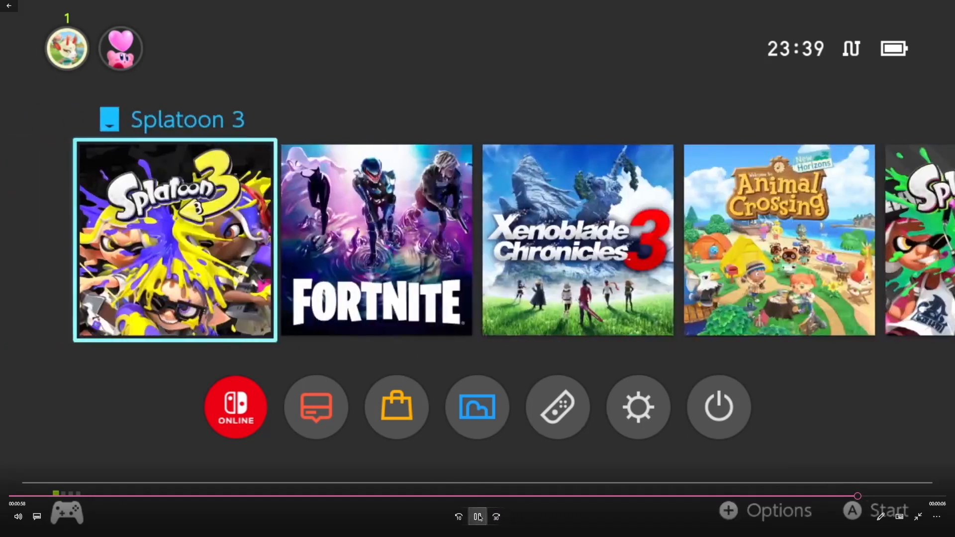
click(477, 517)
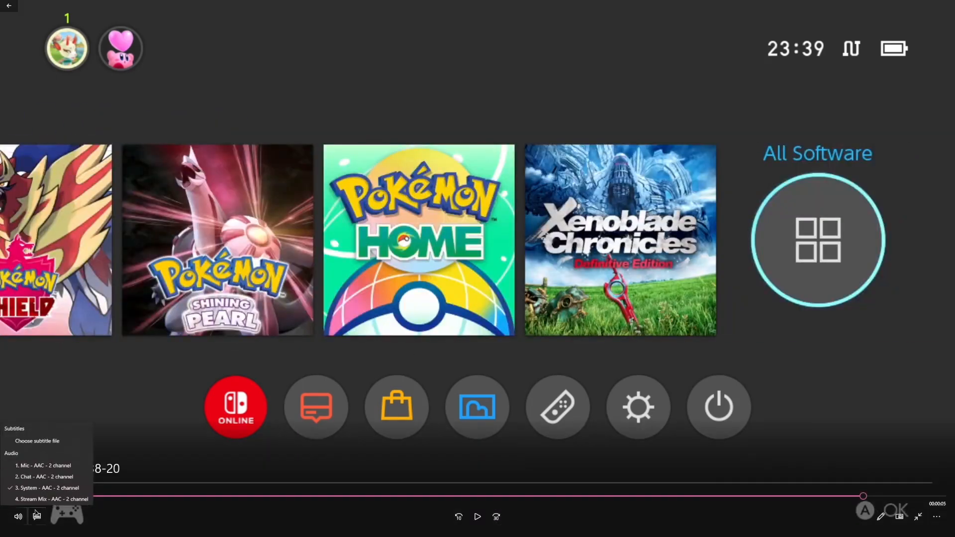
Switch the recording to the 4. Stream Mix audio track and sample it at the start, around 15 seconds, and near the end.
click(57, 496)
click(477, 517)
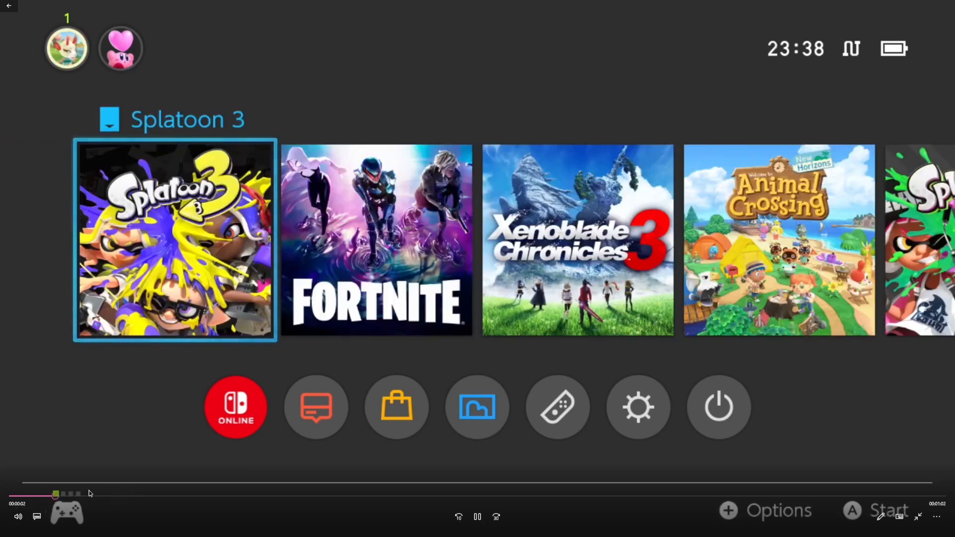
click(36, 517)
click(189, 470)
click(219, 496)
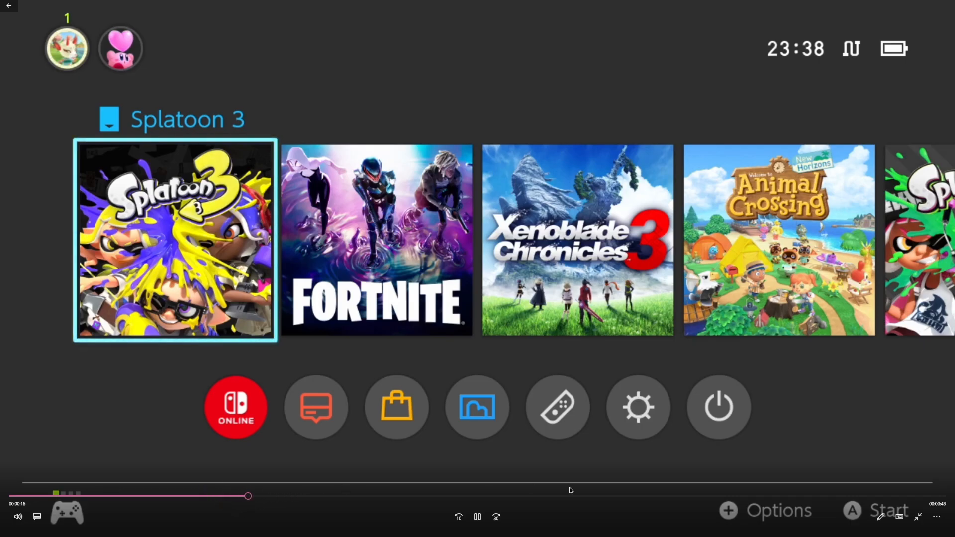
click(893, 496)
click(857, 497)
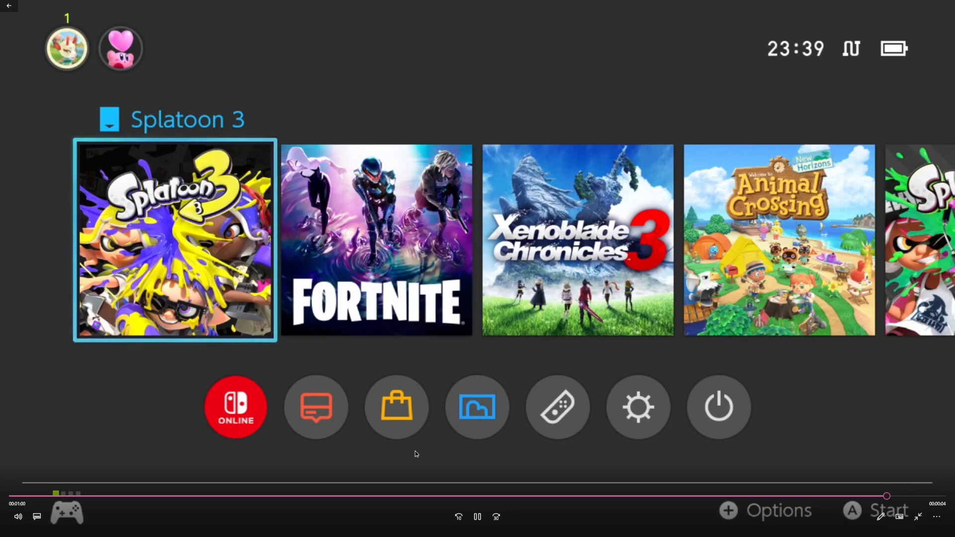
click(477, 517)
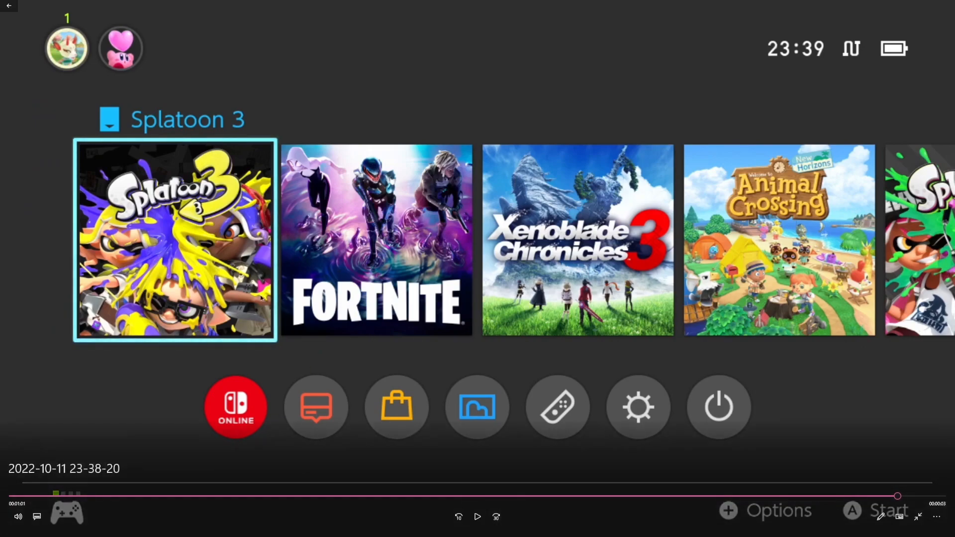
Reopen the recording in the player, choose the 4. Stream Mix audio track again, and close the player.
click(946, 3)
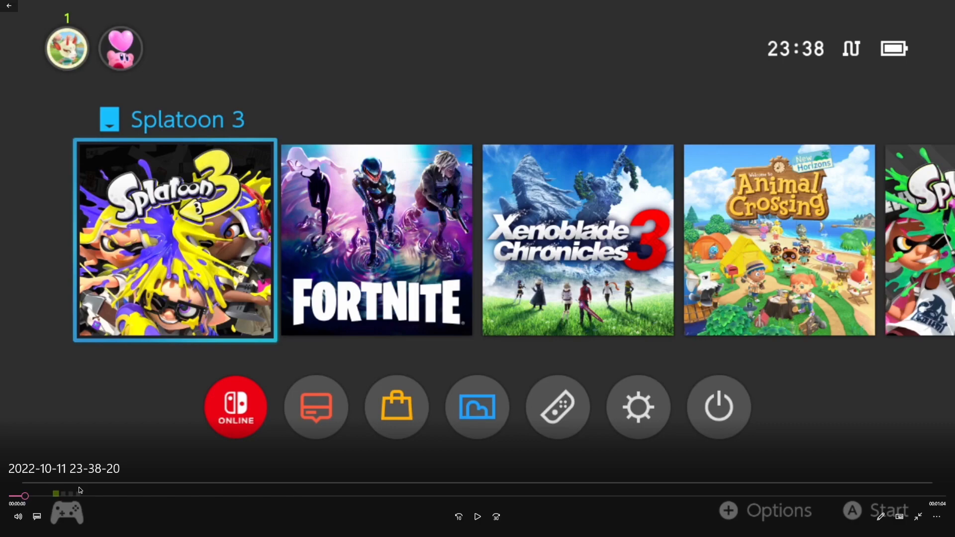
click(37, 516)
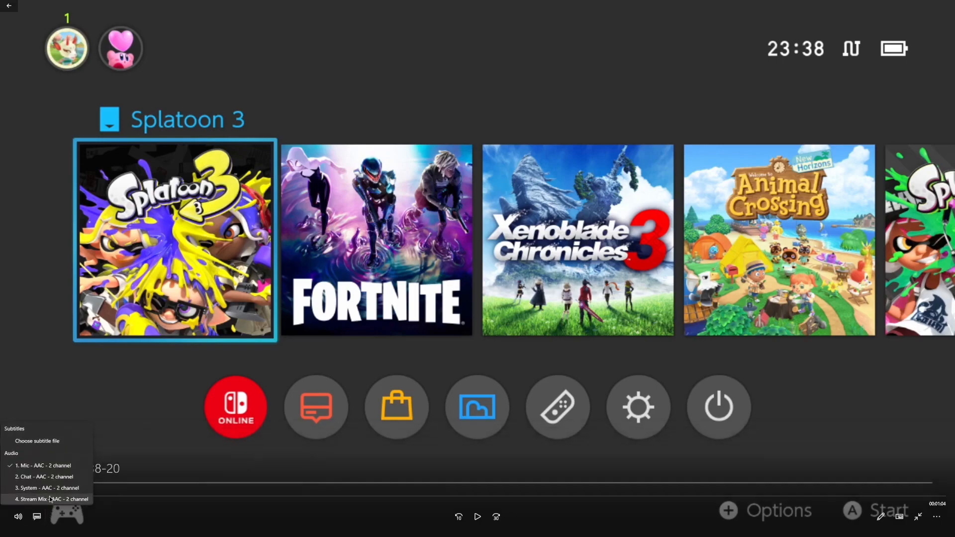
click(43, 499)
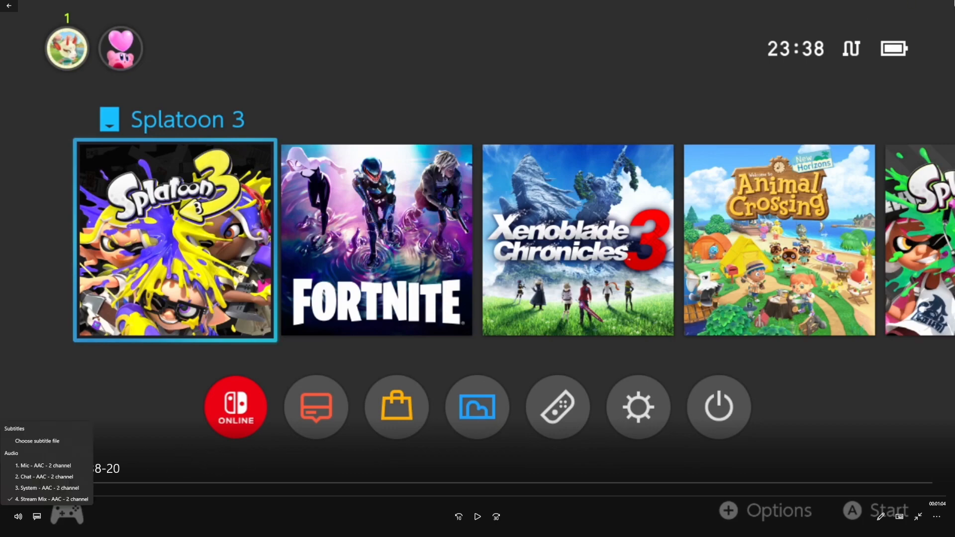
click(944, 5)
Launch Adobe Premiere Pro 2020 and create a new project located in the Test Videos folder on the Videos (V:) drive.
click(321, 429)
click(420, 528)
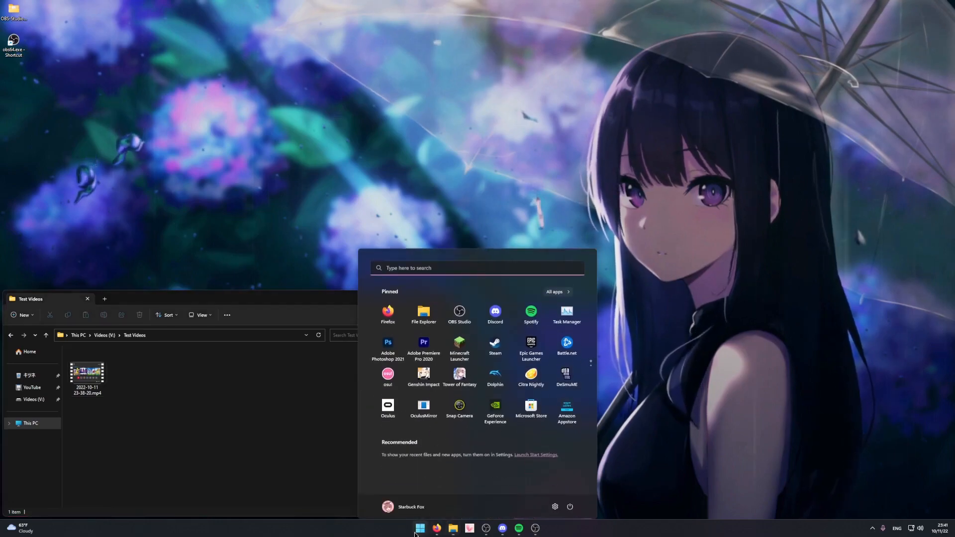
click(418, 347)
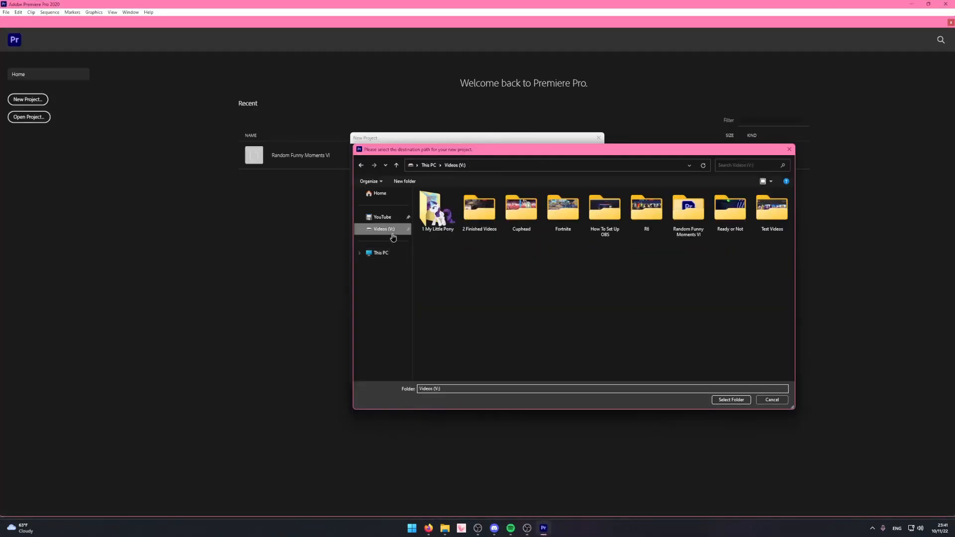
click(730, 211)
click(772, 211)
double_click(777, 221)
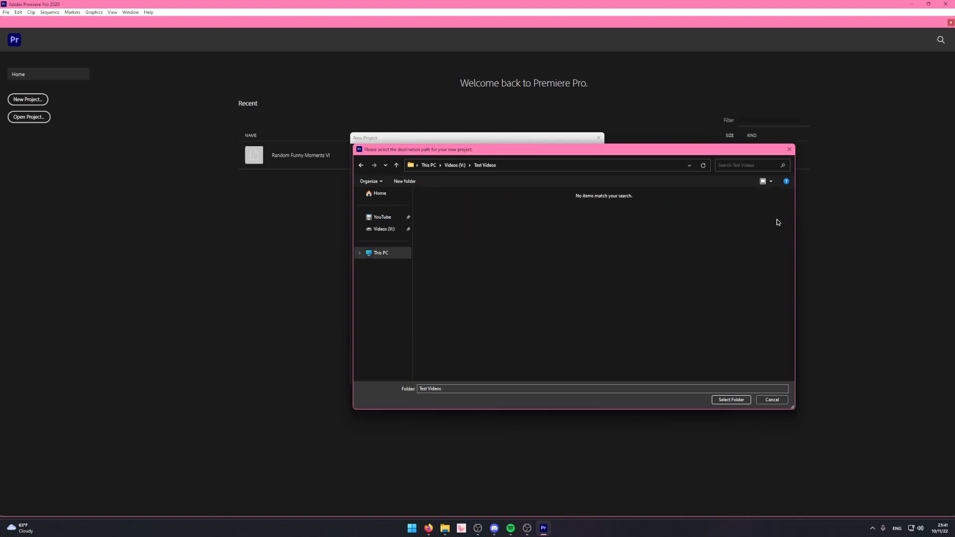
click(731, 399)
click(552, 375)
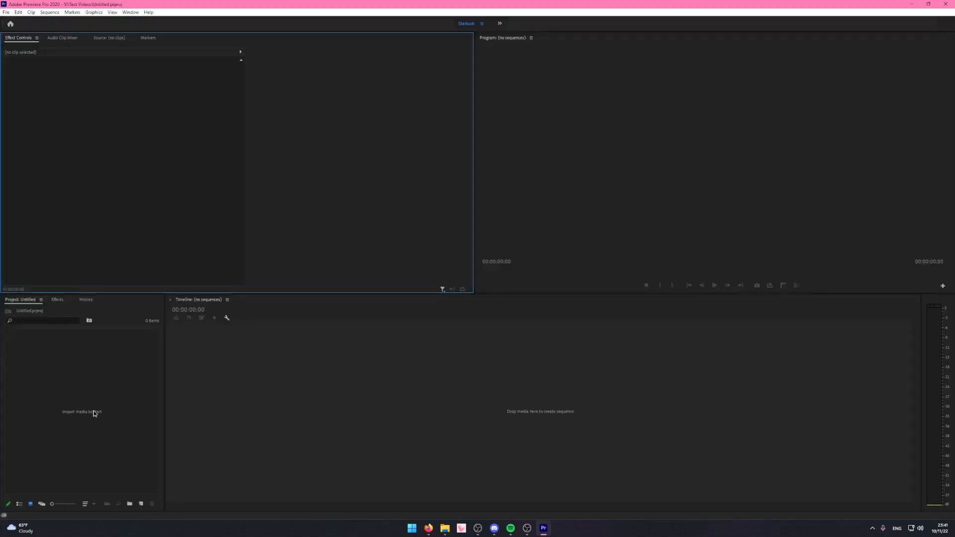
double_click(94, 412)
click(88, 87)
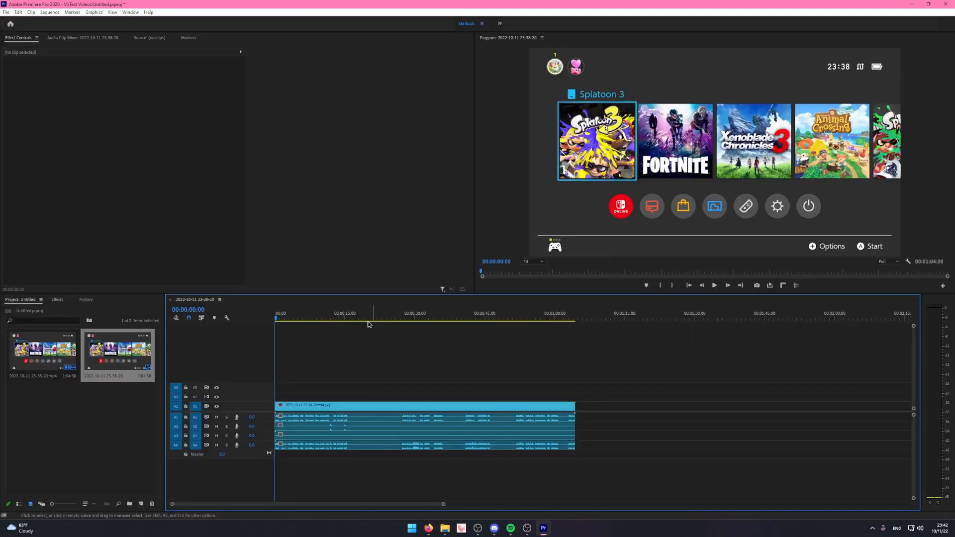
click(360, 318)
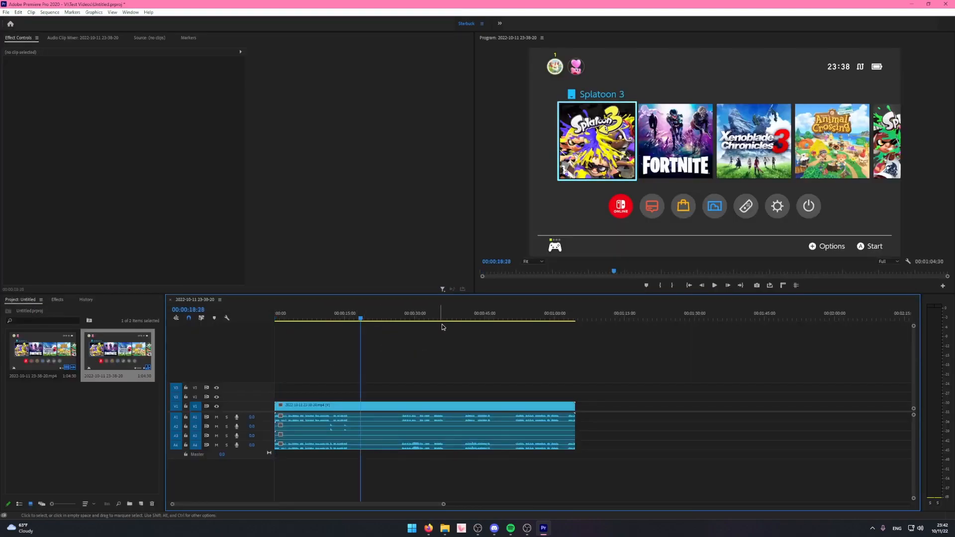
Label the clip's audio on tracks A1 to A4 red, orange, yellow and green respectively.
click(566, 416)
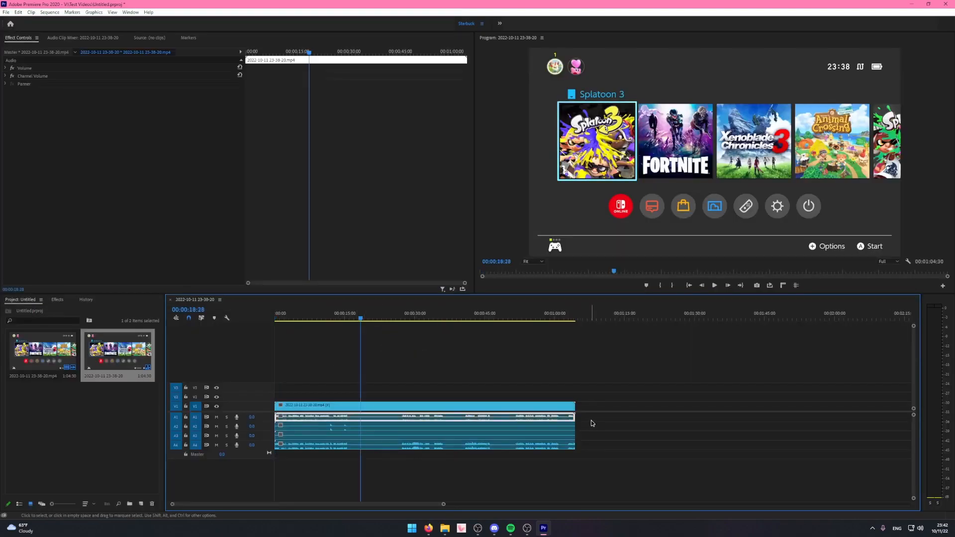
key(2)
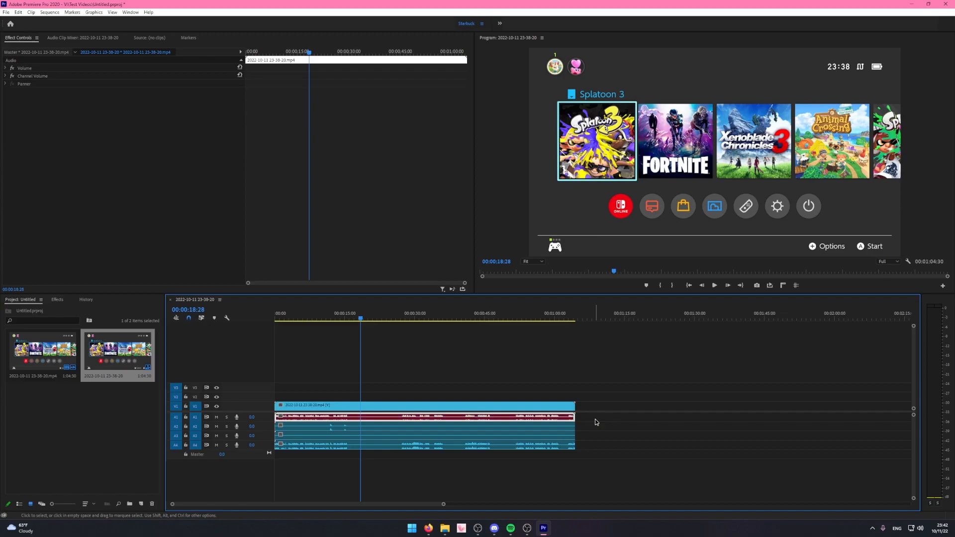
click(590, 425)
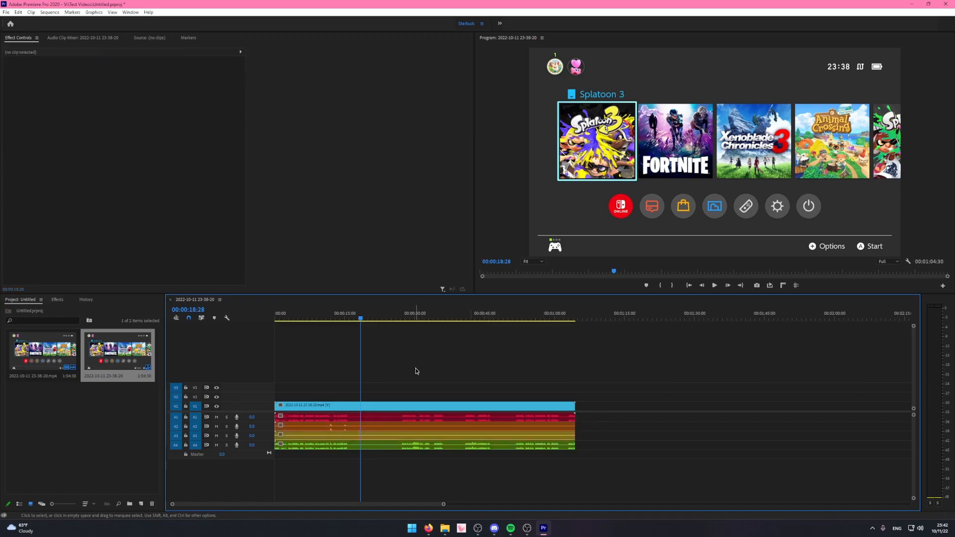
Expand the V1 video track so its clip shows a thumbnail, and leave the clip deselected.
double_click(259, 409)
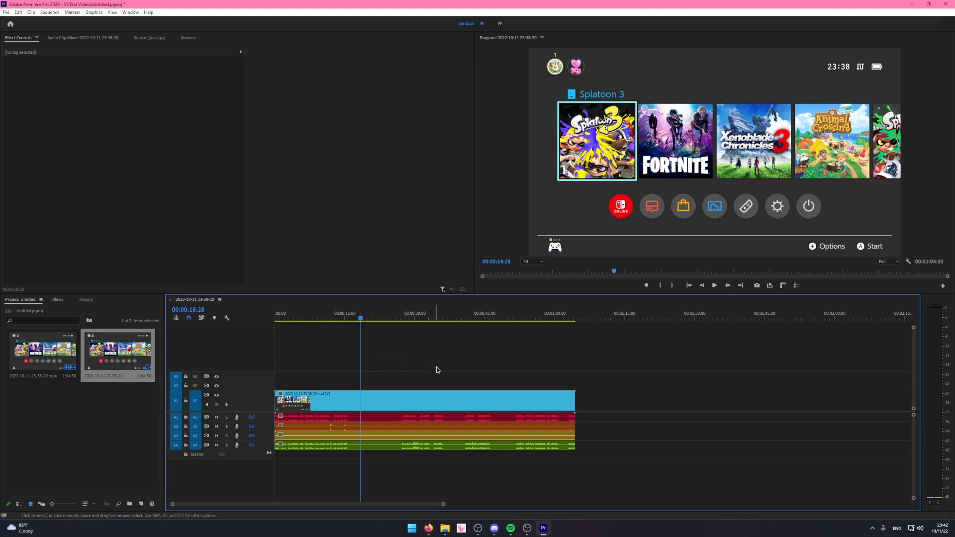
click(371, 402)
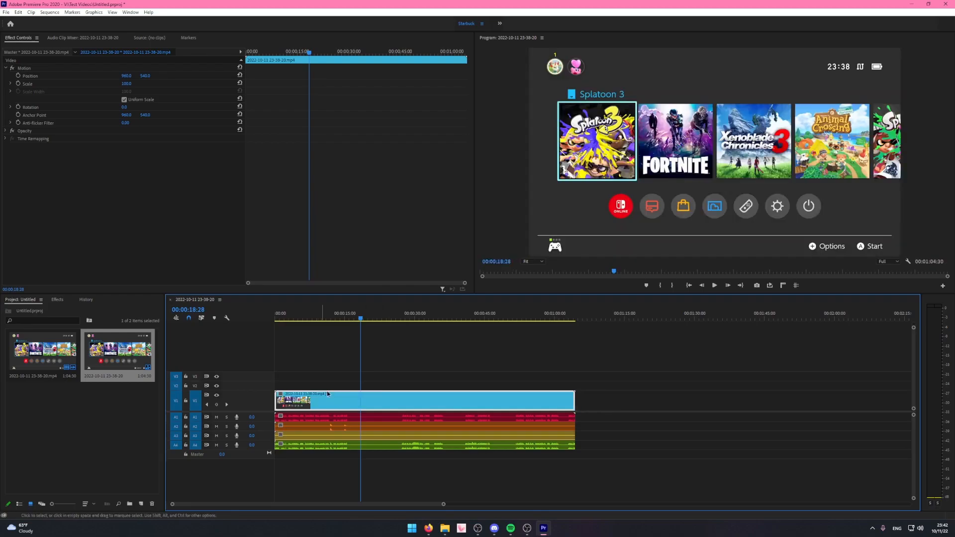
click(437, 356)
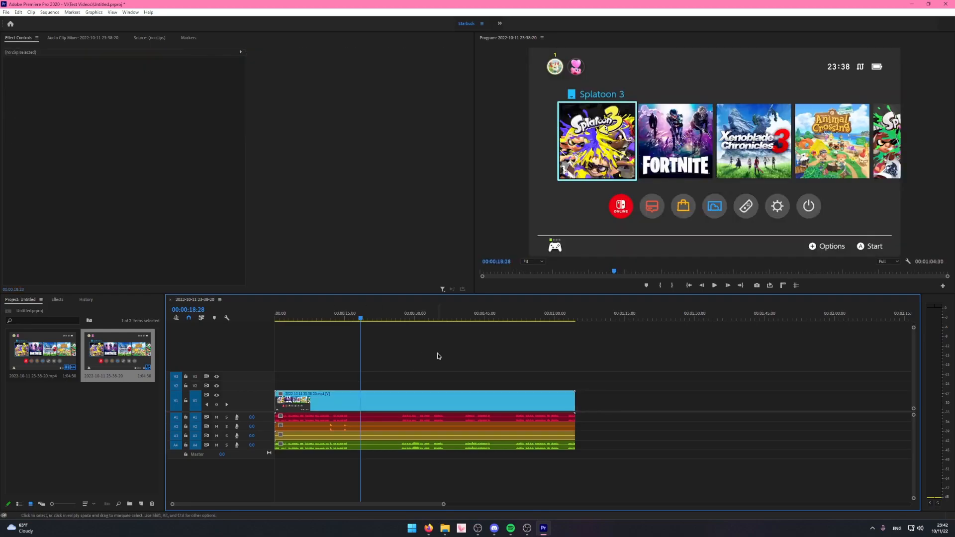
Expand audio track A1, solo it, and play it from about 4 seconds.
double_click(265, 422)
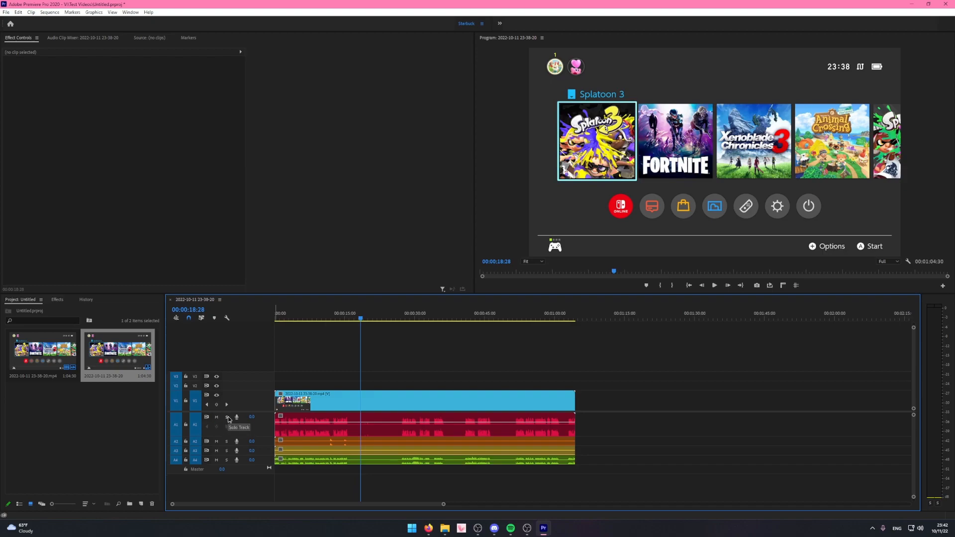
click(292, 316)
key(space)
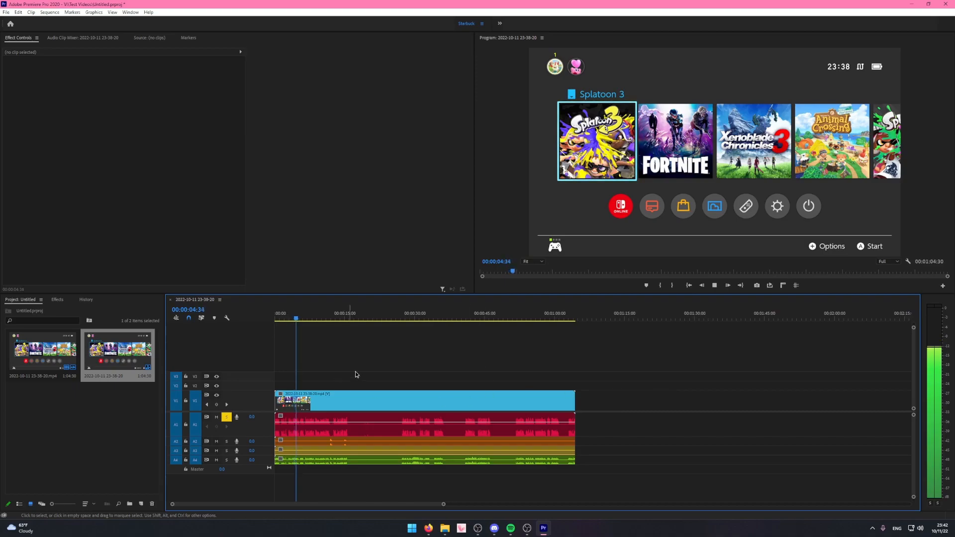
key(space)
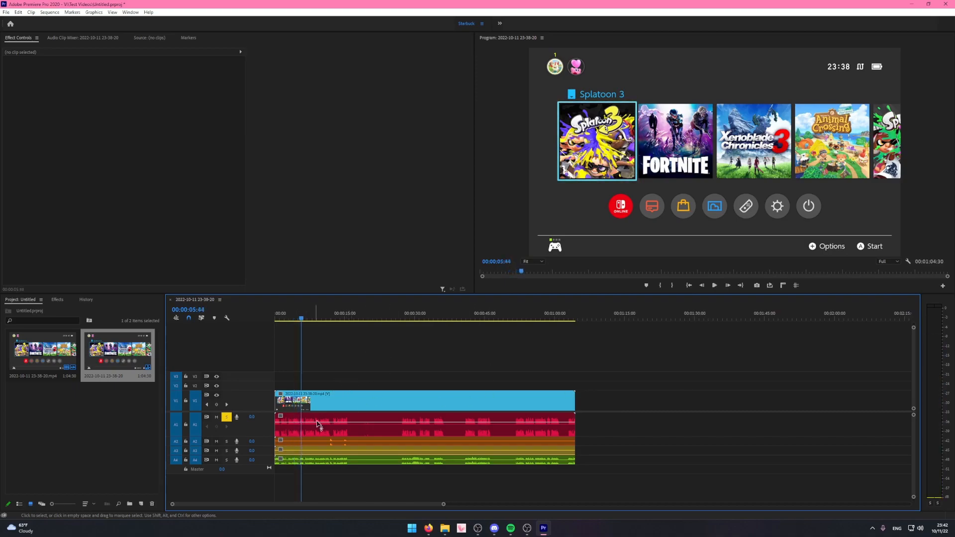
Expand and solo audio track A2 in place of A1, and play its two sounds between about 11 and 15 seconds.
double_click(260, 444)
click(320, 318)
drag(373, 349, 404, 335)
key(equal)
key(equal)
click(484, 319)
drag(526, 364, 570, 342)
key(space)
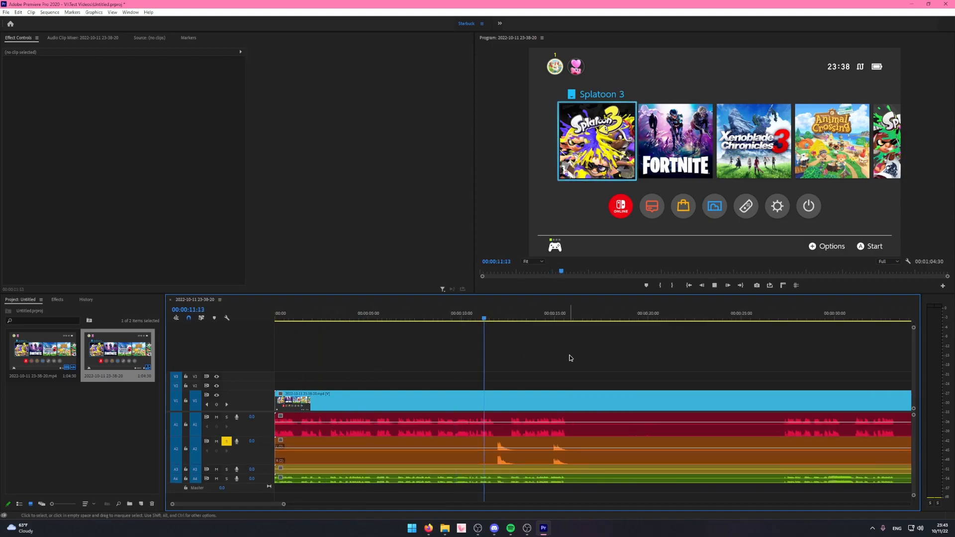
click(547, 313)
key(space)
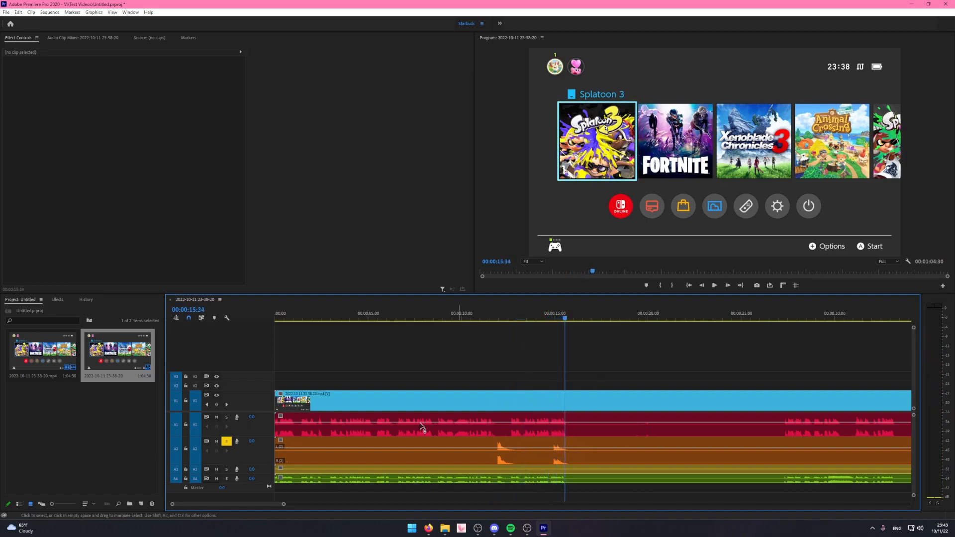
Collapse audio track A2, and expand and solo audio track A3 instead.
key(minus)
key(minus)
double_click(265, 466)
double_click(265, 467)
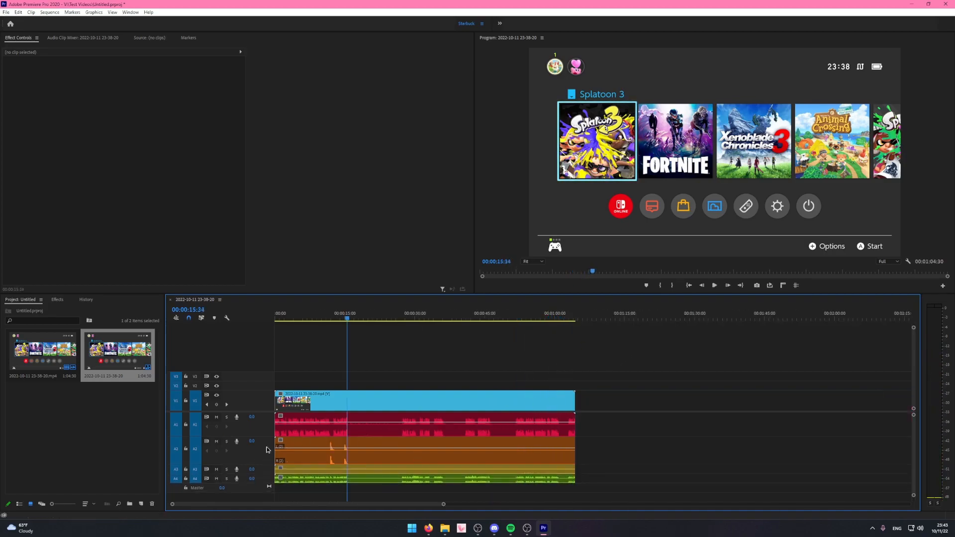
double_click(266, 450)
double_click(267, 456)
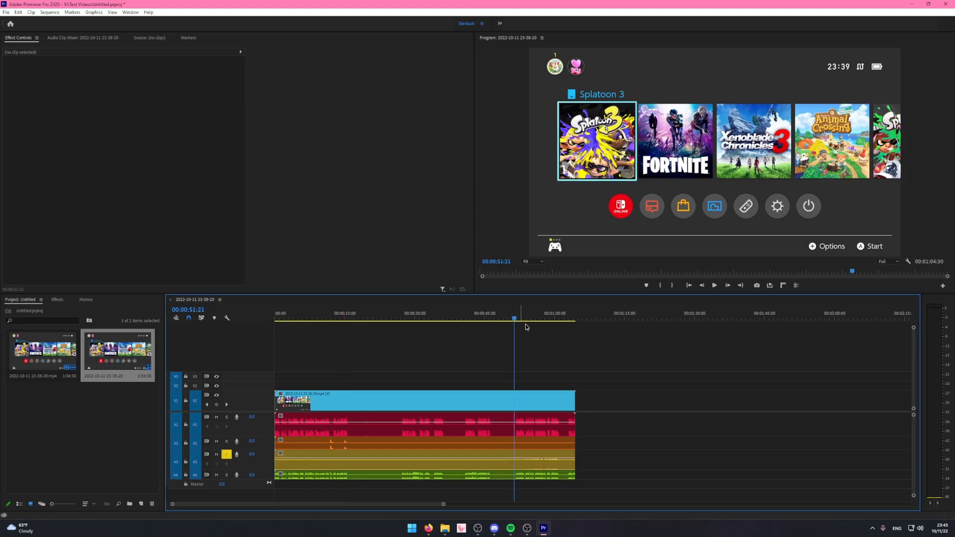
Play the soloed audio track A3 from about 53 seconds to about 59 seconds.
key(equal)
click(612, 319)
key(equal)
key(equal)
key(minus)
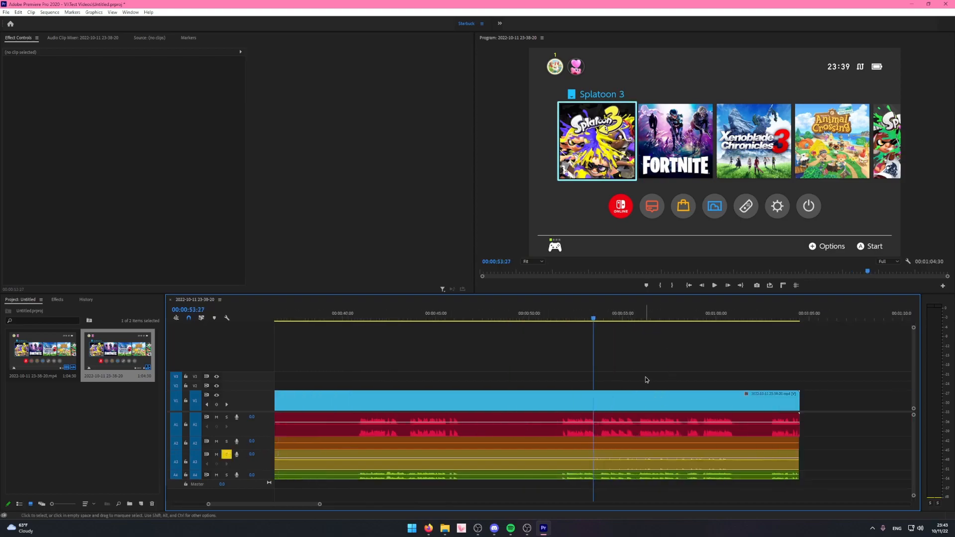
key(space)
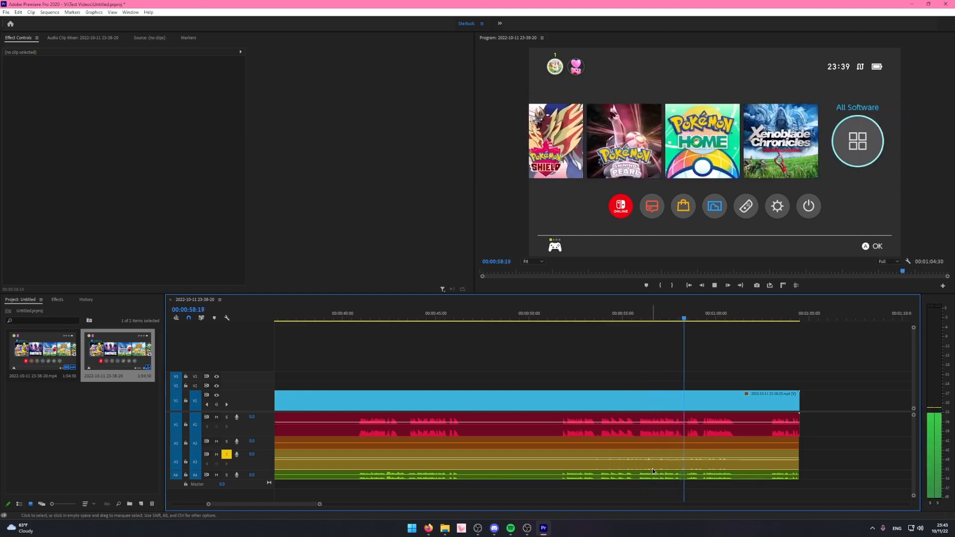
key(space)
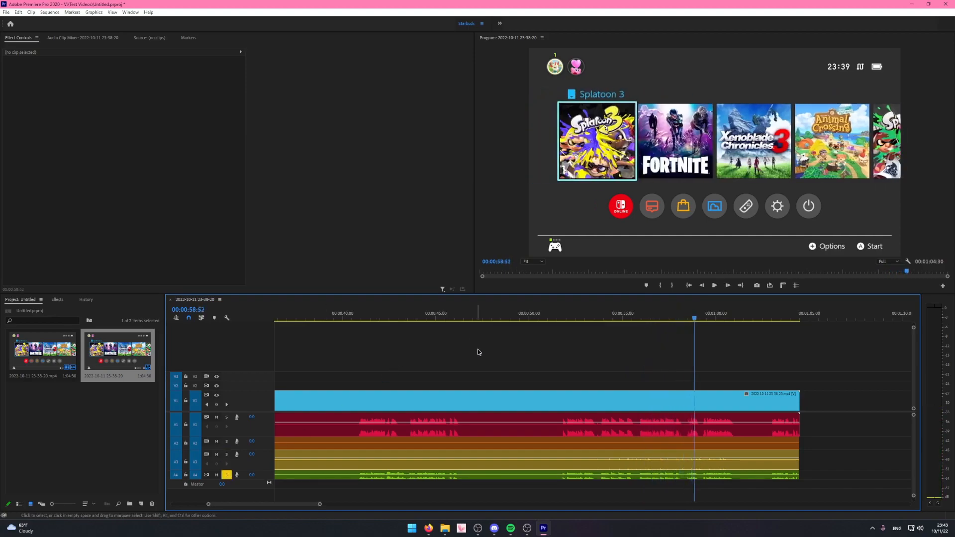
Solo audio track A4 in place of A3, and play it from about 11 seconds to about 15 seconds.
key(minus)
key(minus)
click(411, 317)
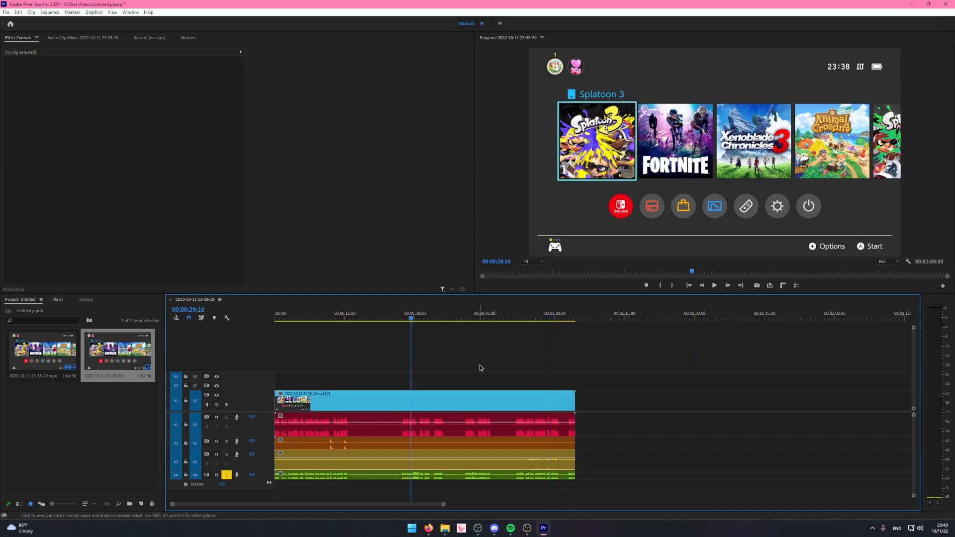
key(equal)
click(386, 317)
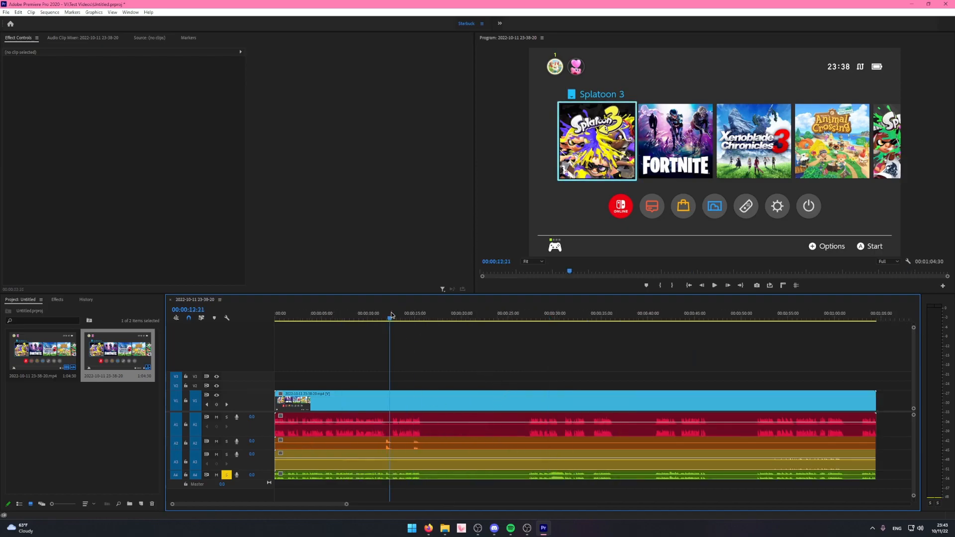
key(equal)
key(equal)
key(equal)
key(space)
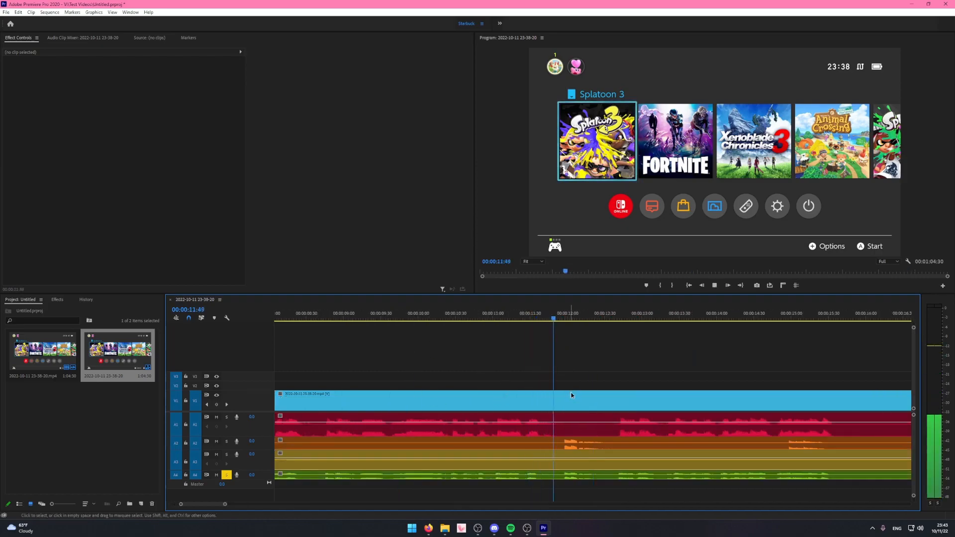
key(minus)
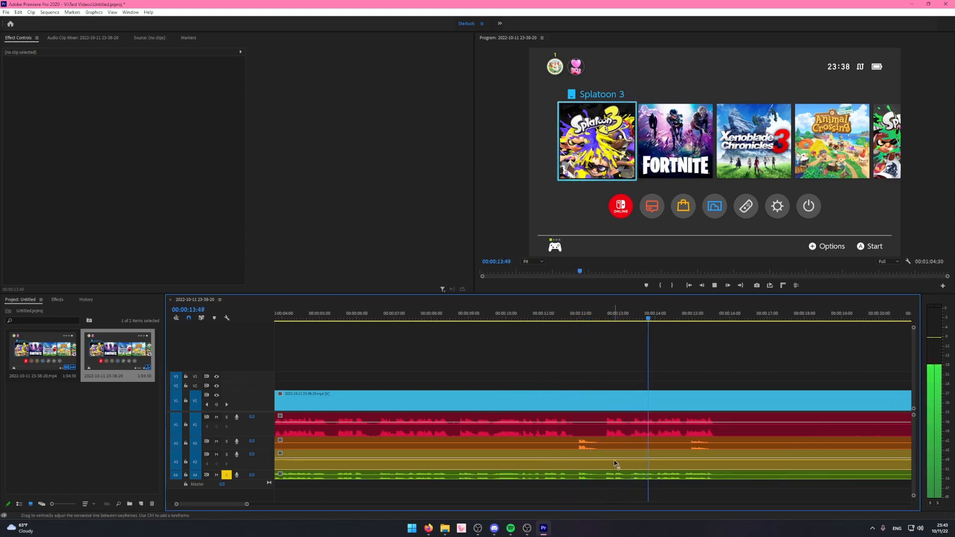
key(space)
Play the soloed audio track A4 from about 57 seconds to about 1 minute.
key(backslash)
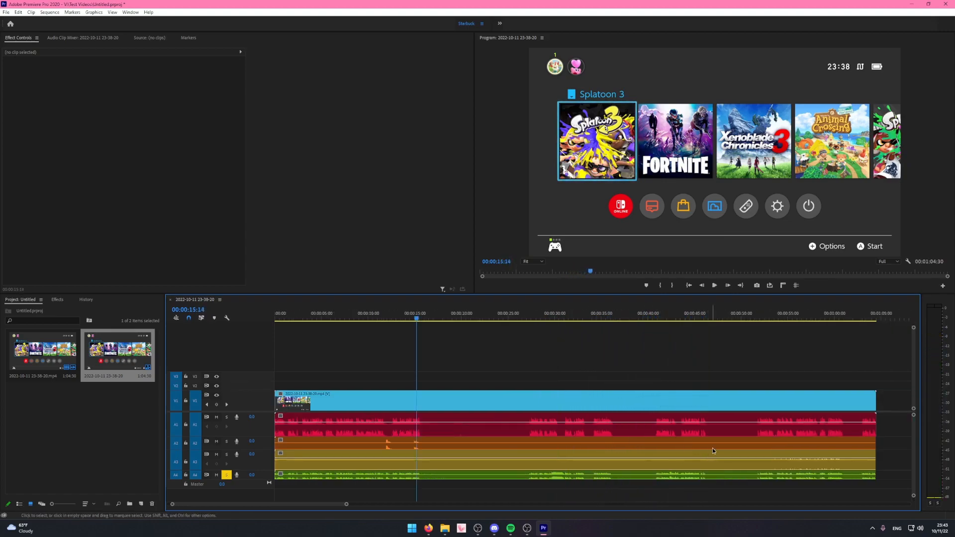
click(809, 317)
key(equal)
key(equal)
key(equal)
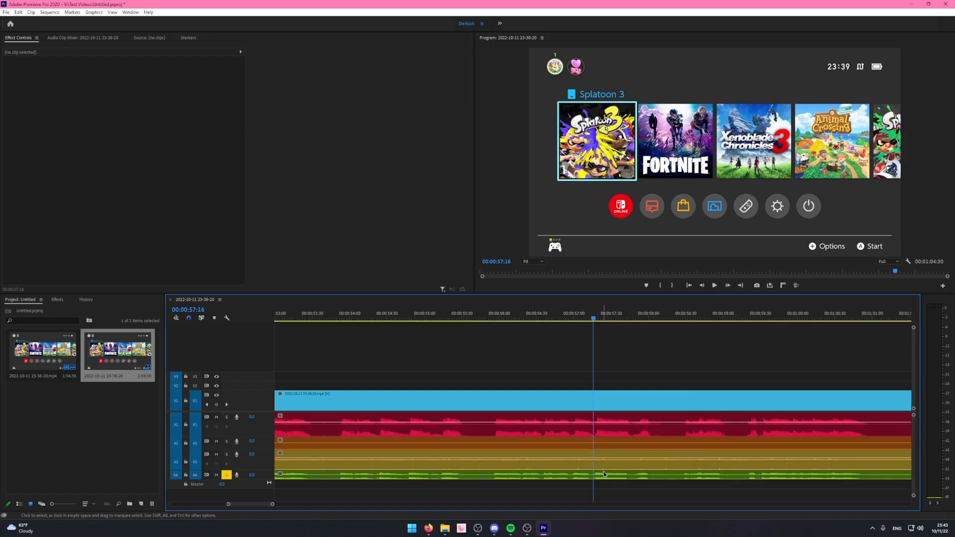
key(space)
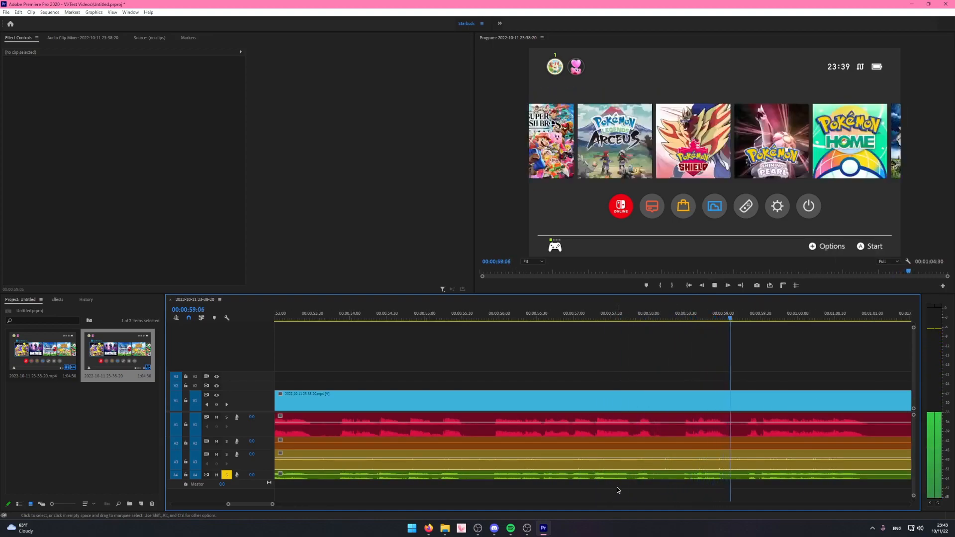
key(space)
key(minus)
key(minus)
key(minus)
key(minus)
key(minus)
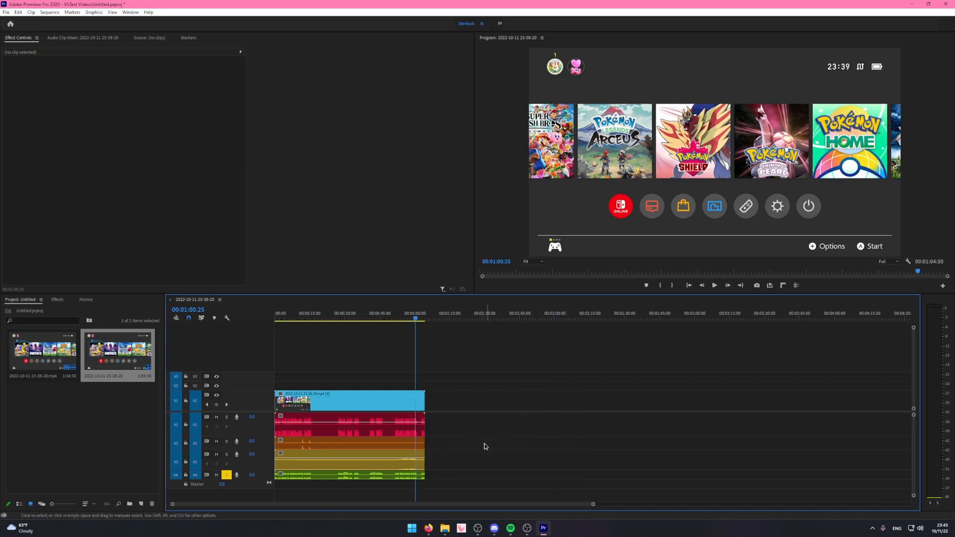
Clear the project item selection, turn off the solo on audio track A4, and reduce the heights of audio tracks A1 and A3.
click(106, 449)
click(557, 377)
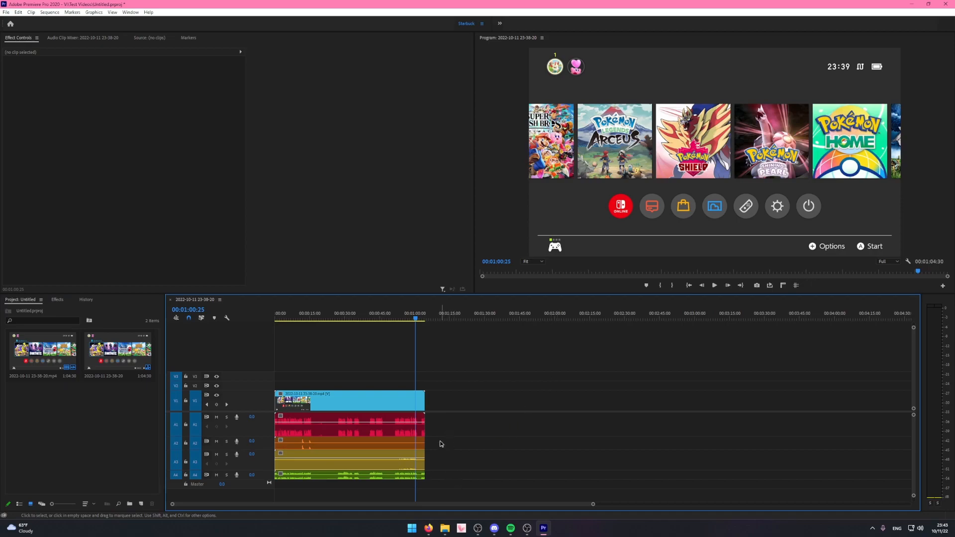
double_click(260, 460)
double_click(264, 426)
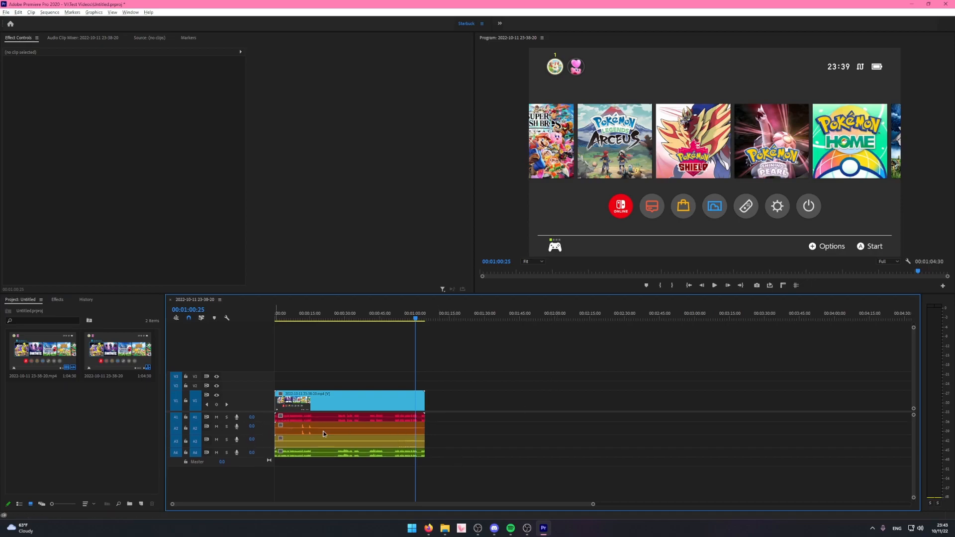
double_click(267, 426)
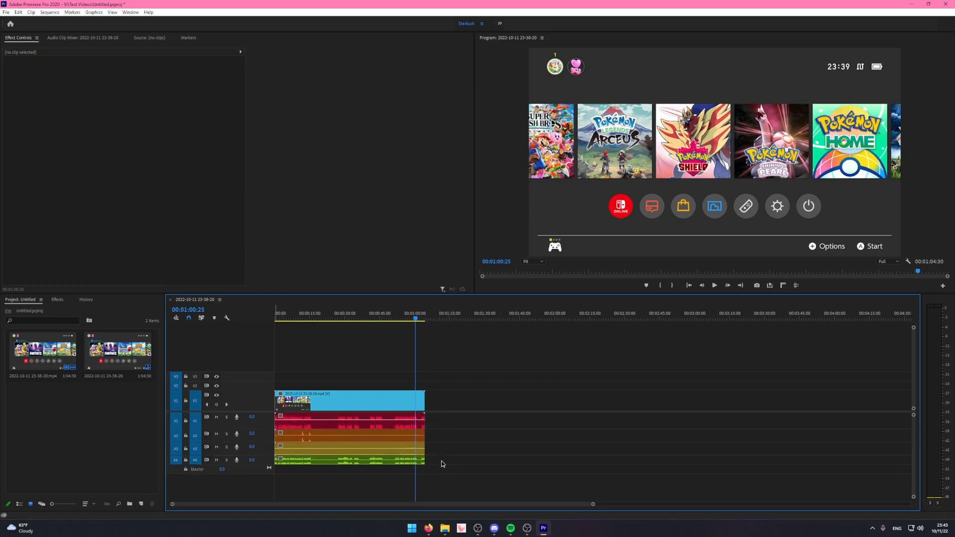
Delete the clip on audio track A4 and move the playhead to about 18 seconds.
mouse_move(413, 469)
mouse_down()
mouse_move(391, 458)
mouse_move(435, 473)
mouse_move(400, 462)
mouse_up()
key(Delete)
click(319, 314)
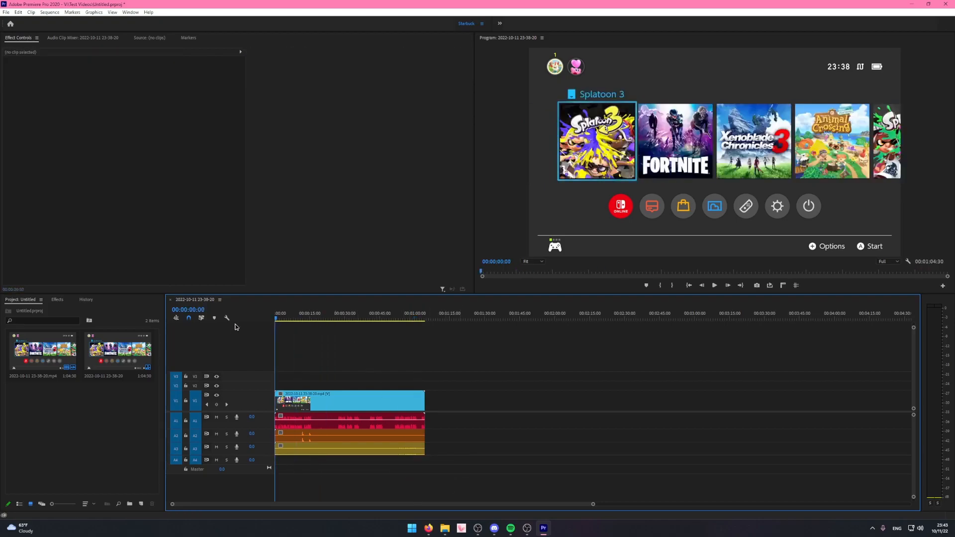
Select the audio clips on tracks A1, A2 and A3 in turn, and point out the emptied A4 track.
click(384, 419)
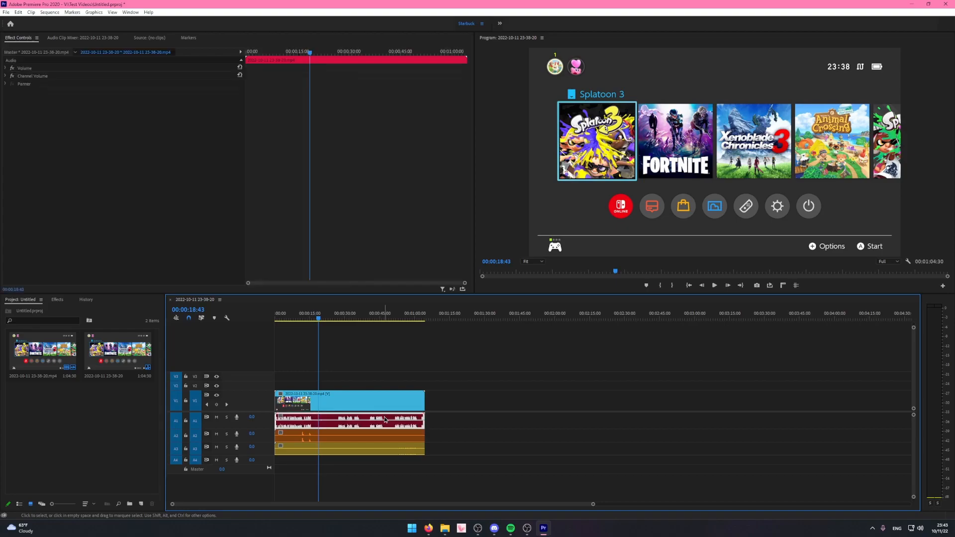
click(386, 434)
click(378, 450)
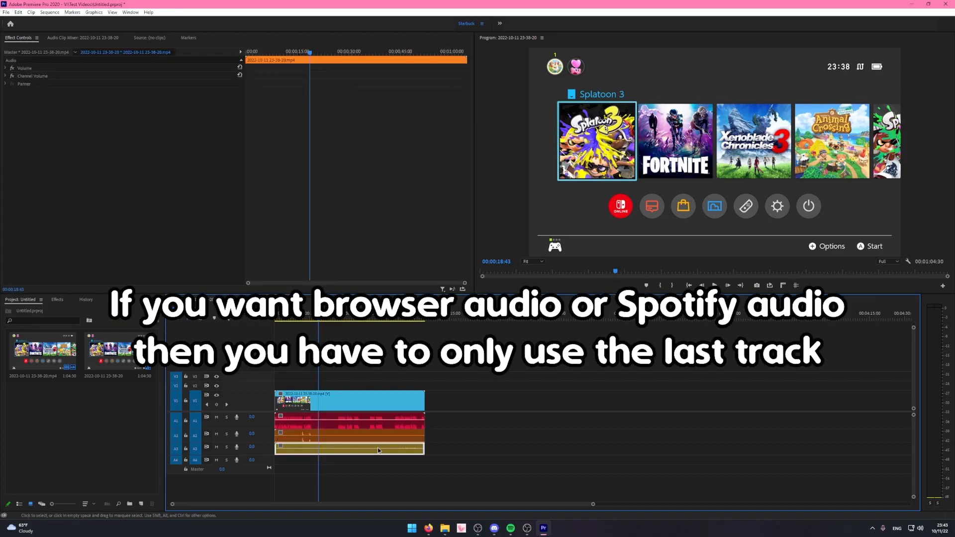
drag(277, 473, 490, 469)
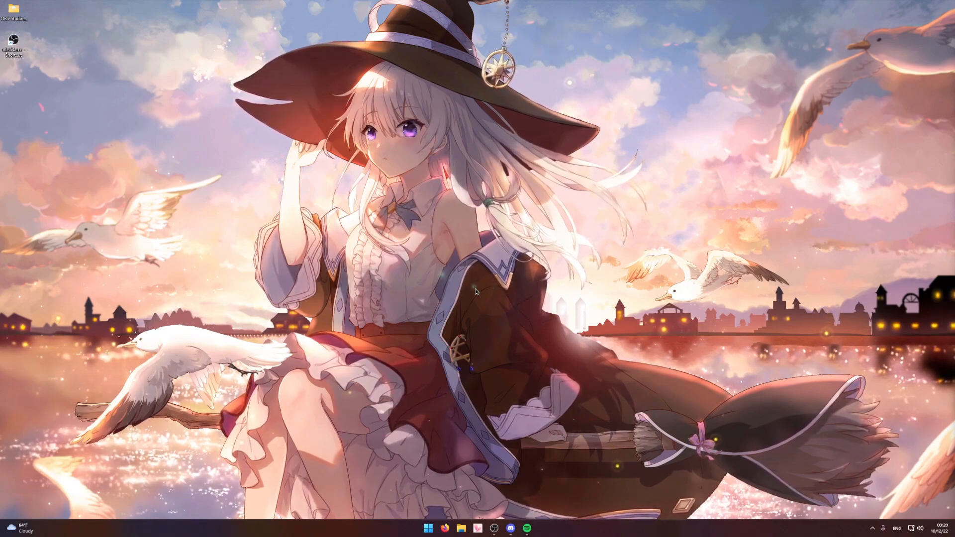
Switch to OBS by launching it from its desktop shortcut, and start the replay buffer.
drag(187, 154, 287, 198)
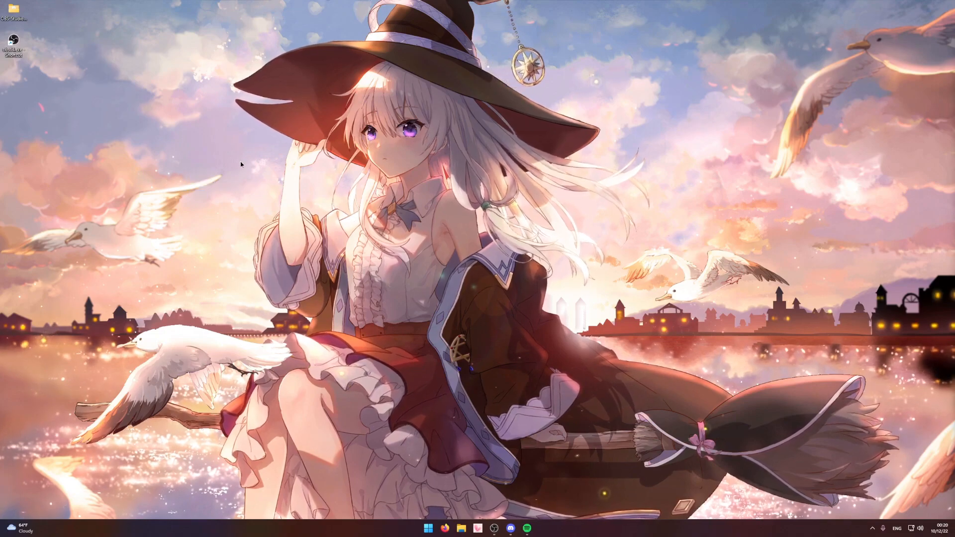
double_click(14, 45)
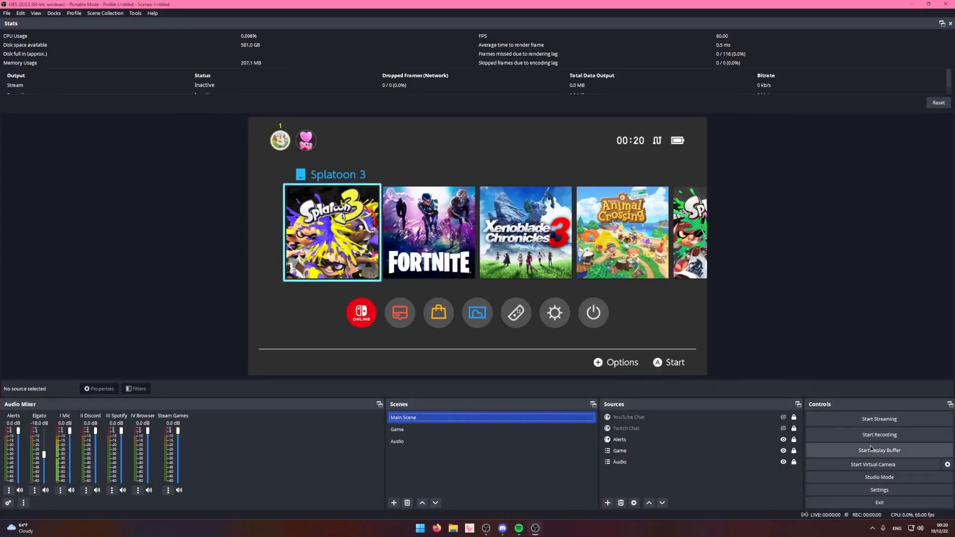
click(865, 455)
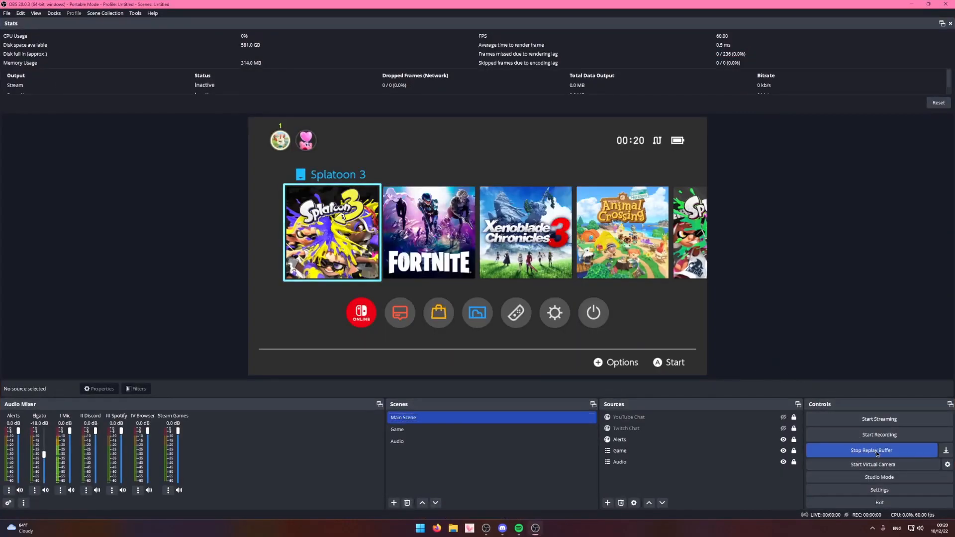
Examine the replay buffer output settings and the hotkey list in the OBS settings.
click(879, 490)
click(317, 164)
click(478, 151)
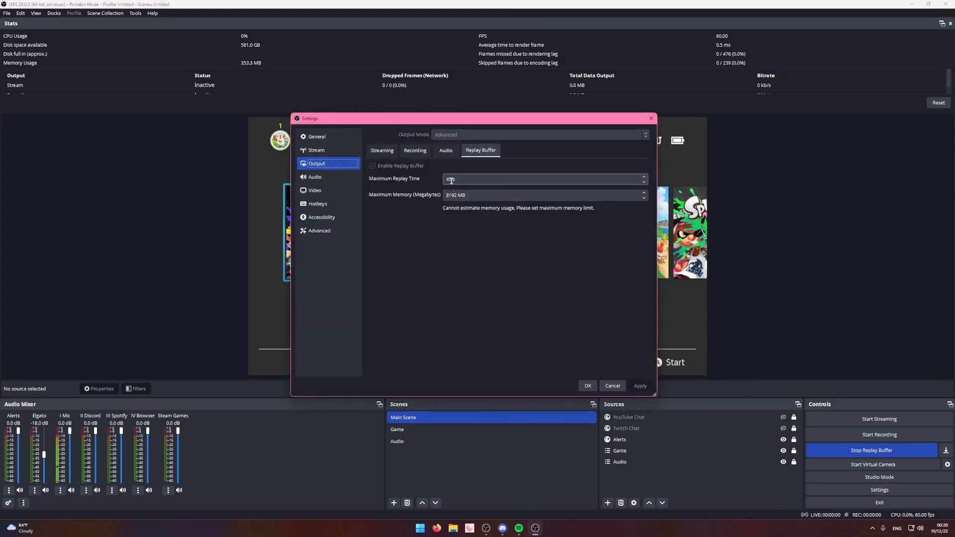
click(318, 203)
scroll(448, 288, down, 10)
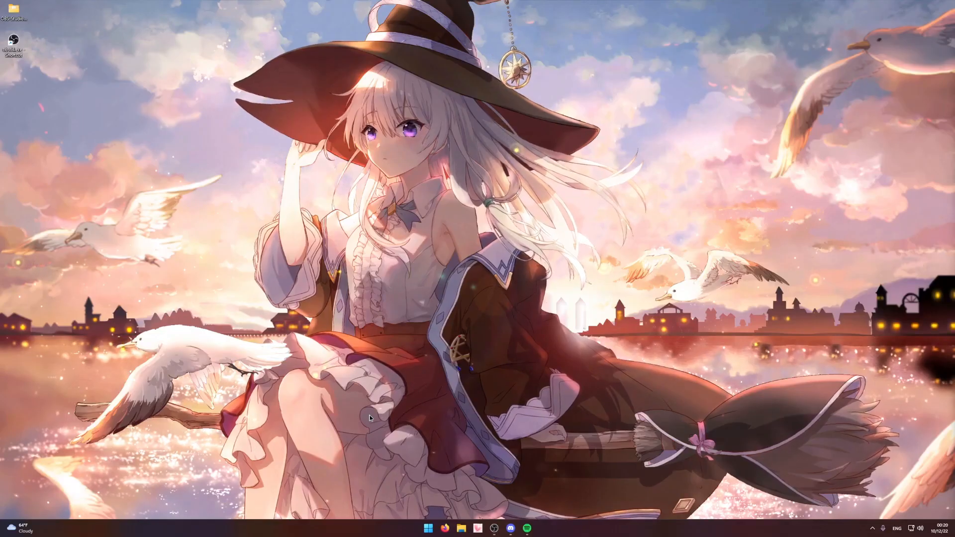
Search Windows for "task", open Task Scheduler, and adjust its task list pane with no task selected.
key(super)
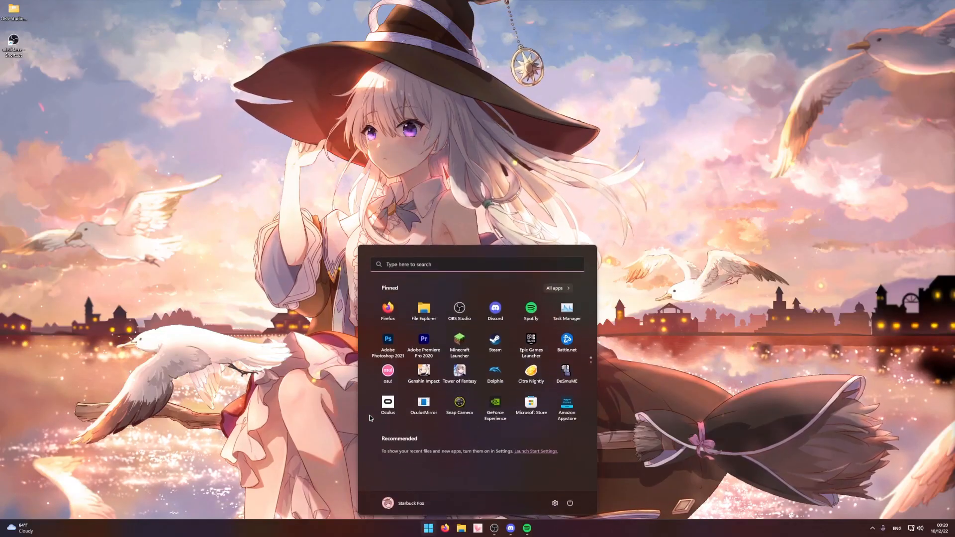
text(task)
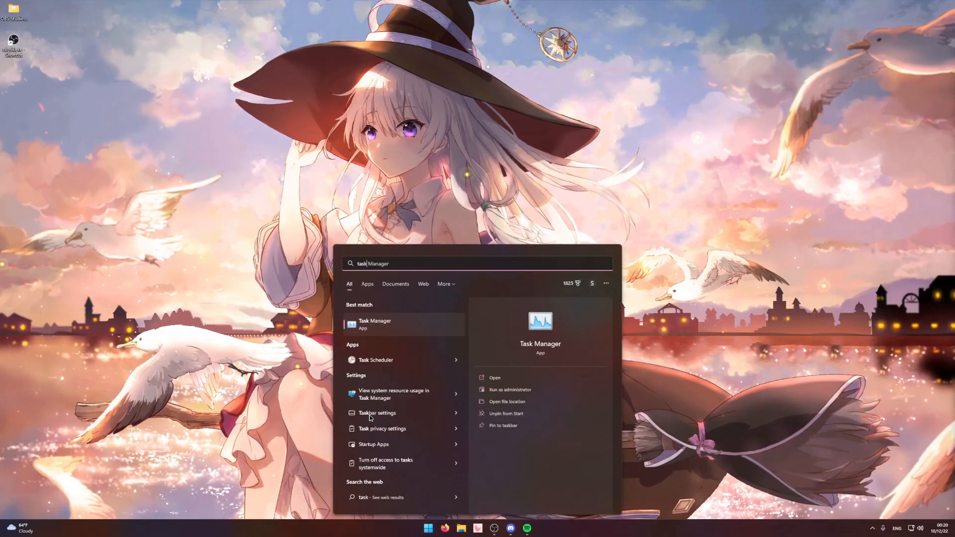
click(376, 360)
drag(437, 300, 434, 285)
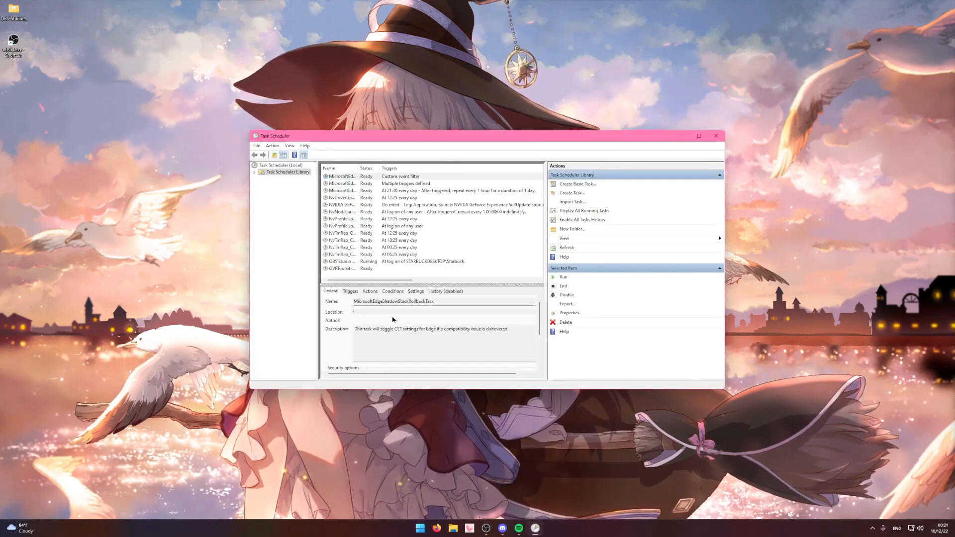
click(491, 236)
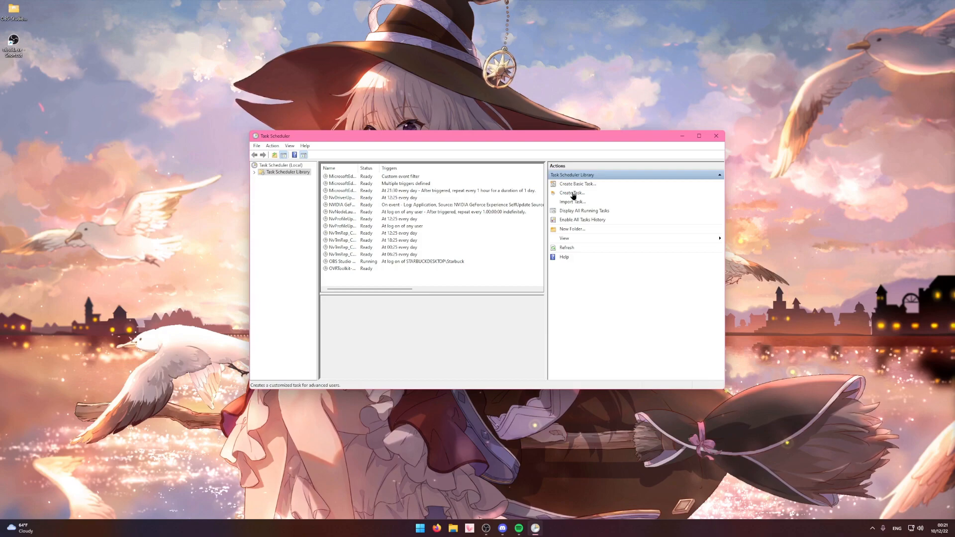
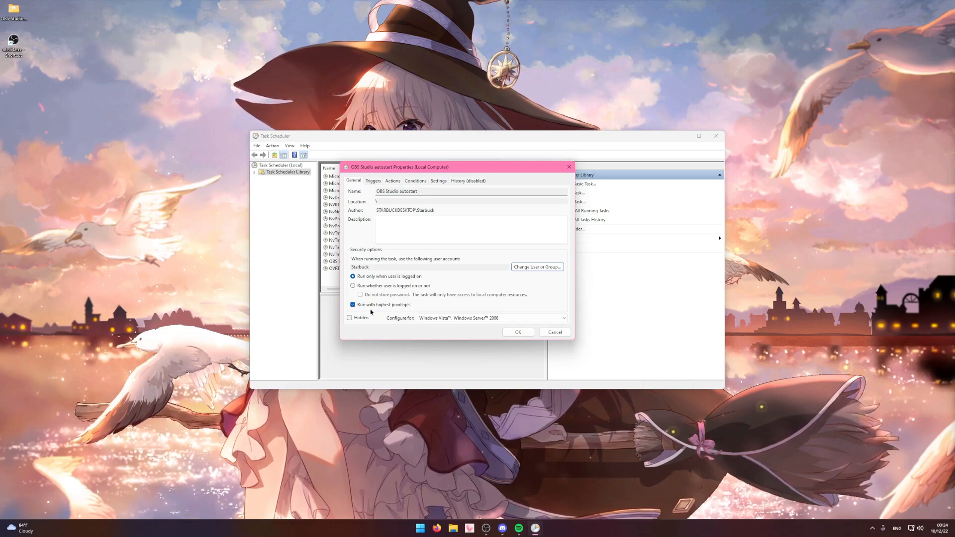
Review the OBS Studio autostart task's log-on trigger for a specific user, look at the user picker, and accept the trigger.
click(372, 181)
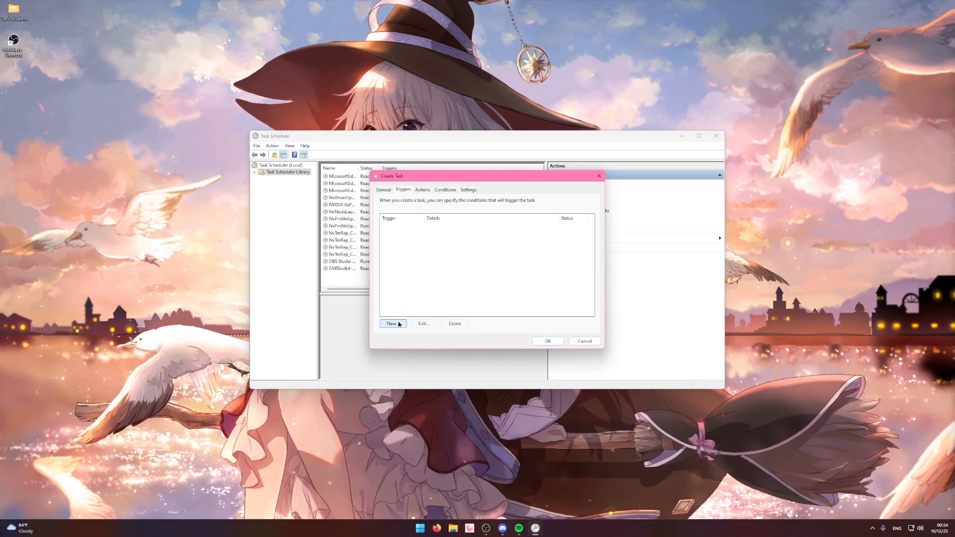
click(393, 324)
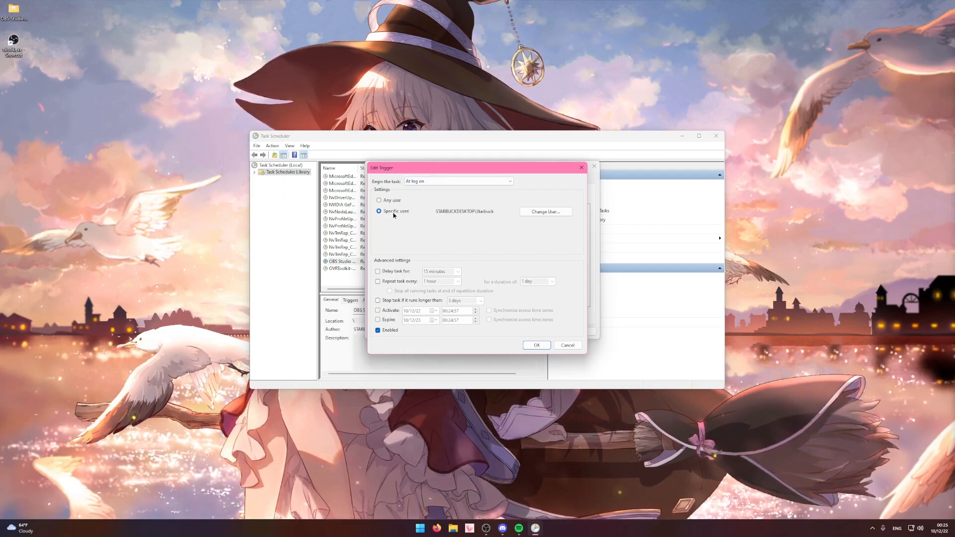
click(541, 212)
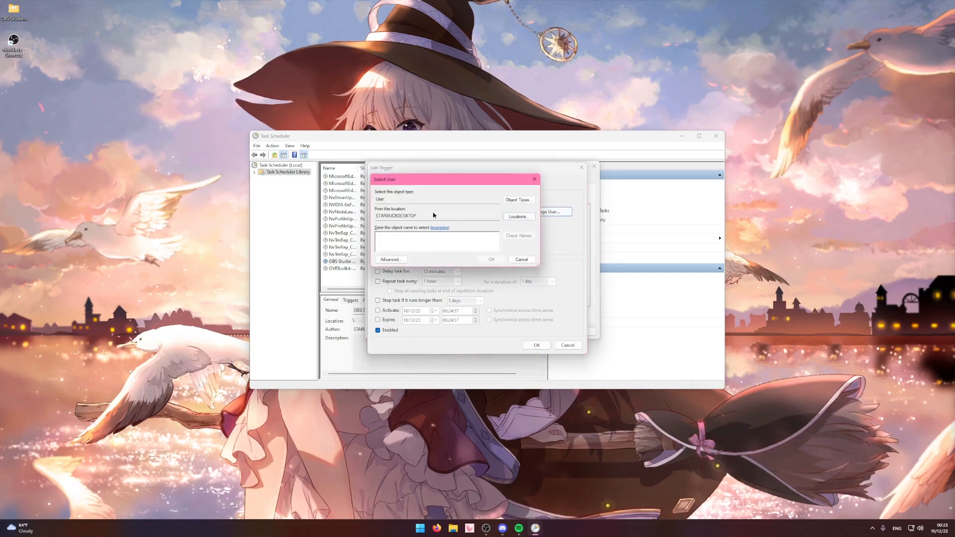
key(Escape)
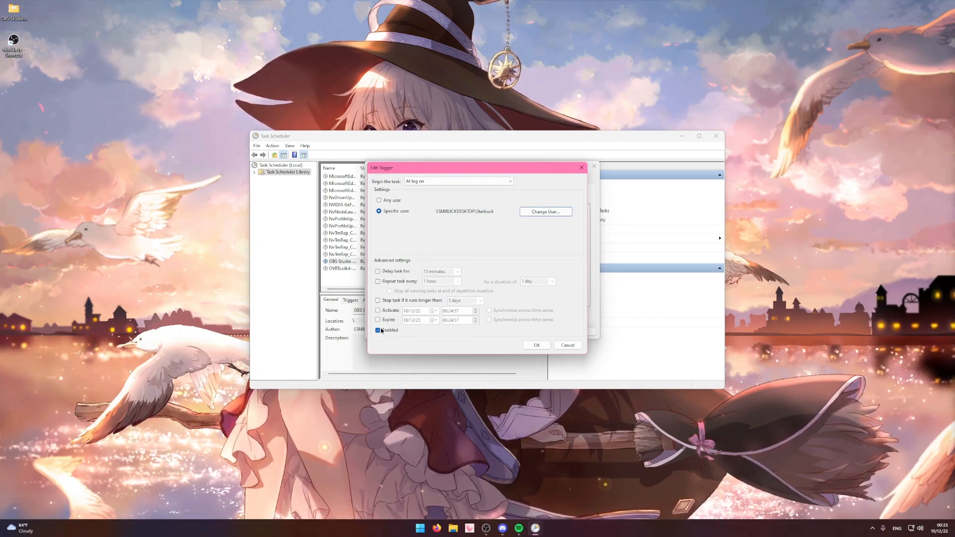
click(537, 345)
Open the OBS Studio autostart task's action for editing, and review its action type options and program path.
click(419, 182)
click(417, 216)
click(418, 313)
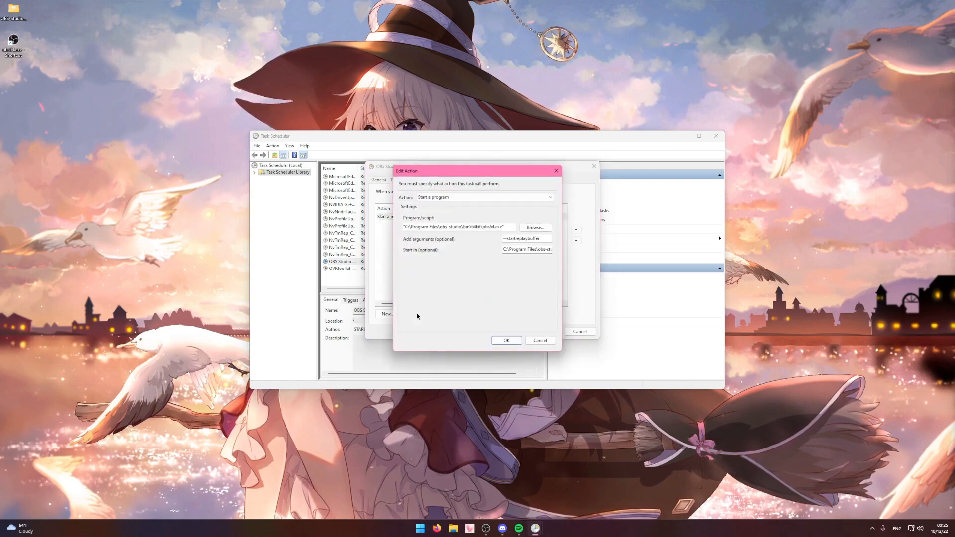
click(437, 199)
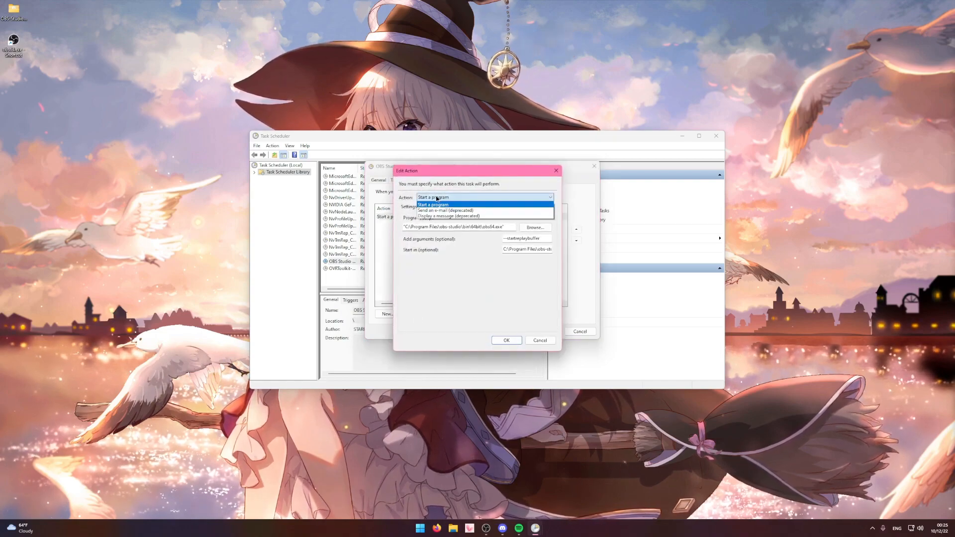
click(505, 226)
drag(474, 226, 394, 229)
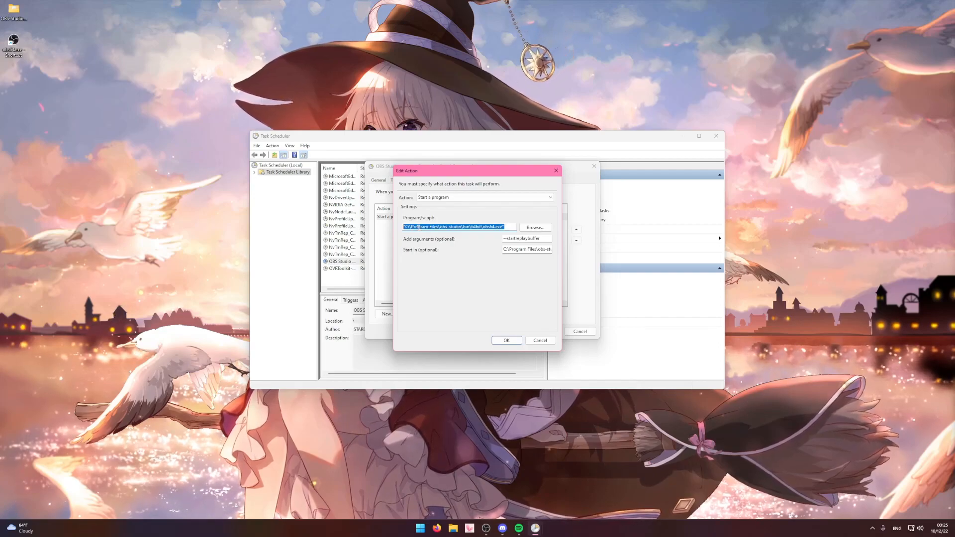
Switch to File Explorer and locate obs64.exe in C:\Program Files\obs-studio\bin\64bit.
click(455, 529)
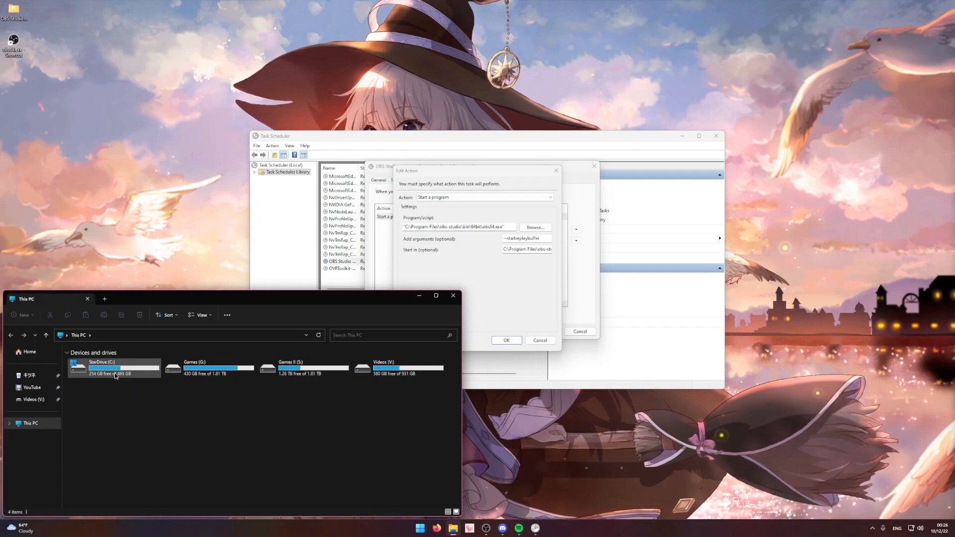
double_click(109, 373)
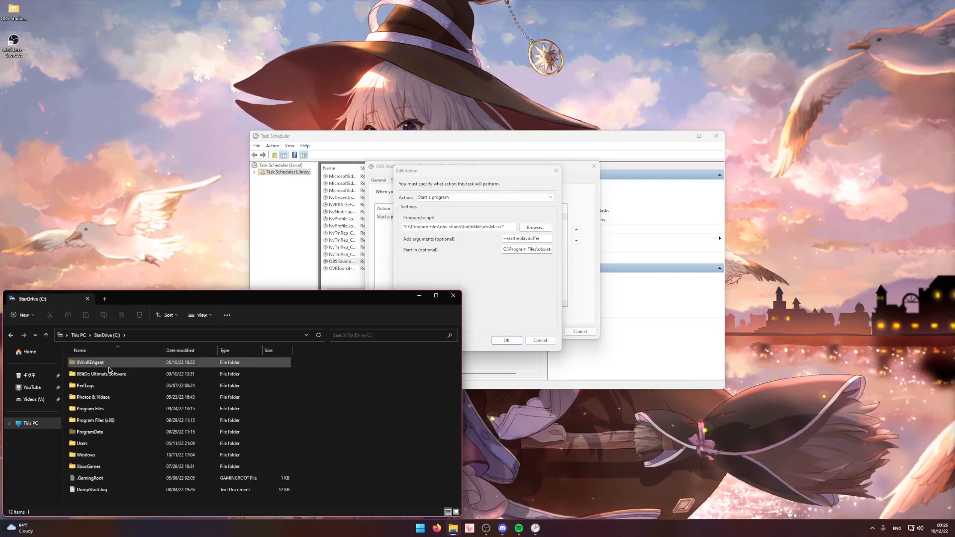
double_click(112, 408)
scroll(113, 435, down, 3)
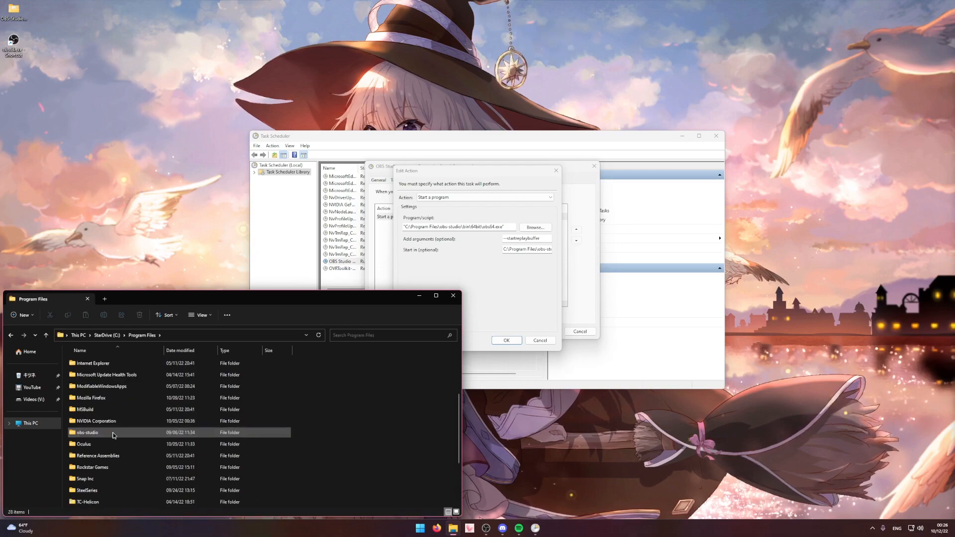
double_click(113, 433)
click(93, 366)
double_click(93, 367)
double_click(93, 367)
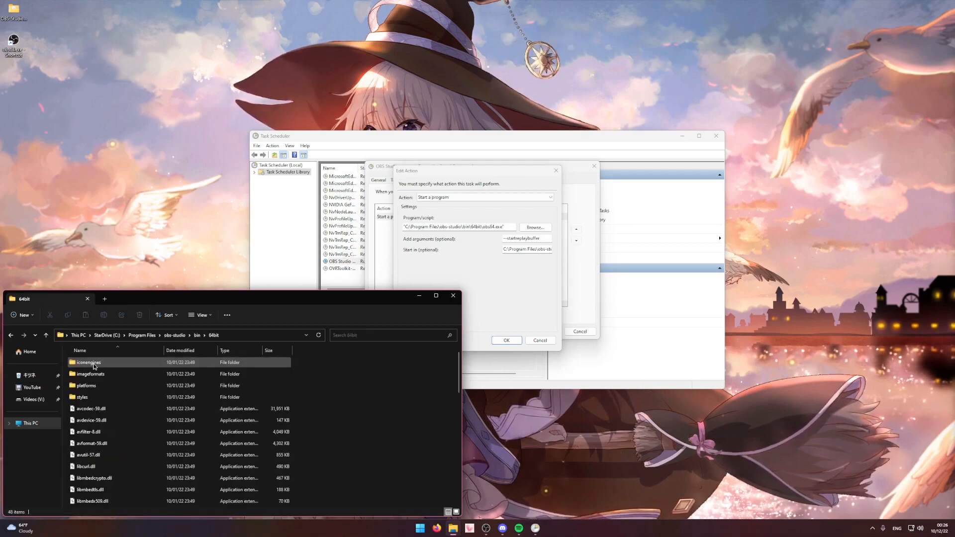
scroll(99, 378, down, 10)
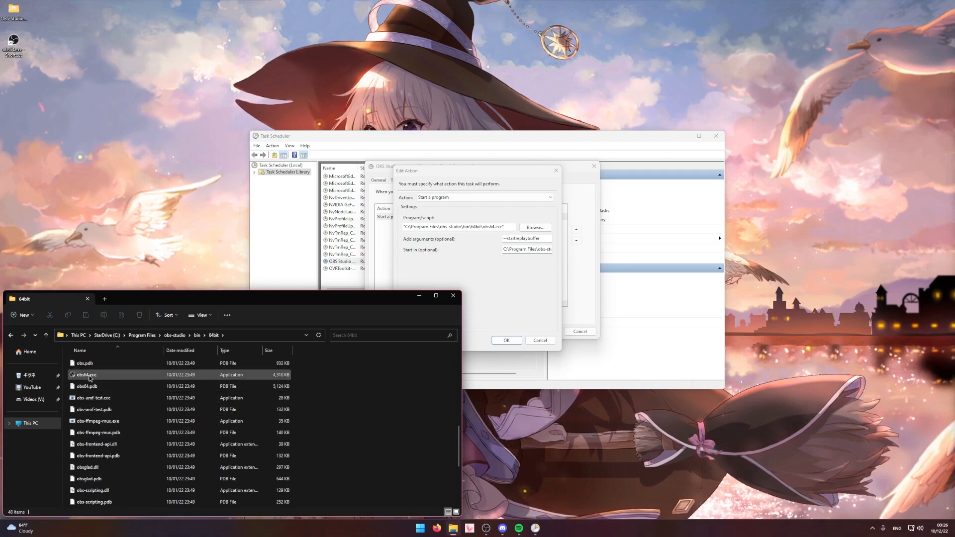
click(90, 378)
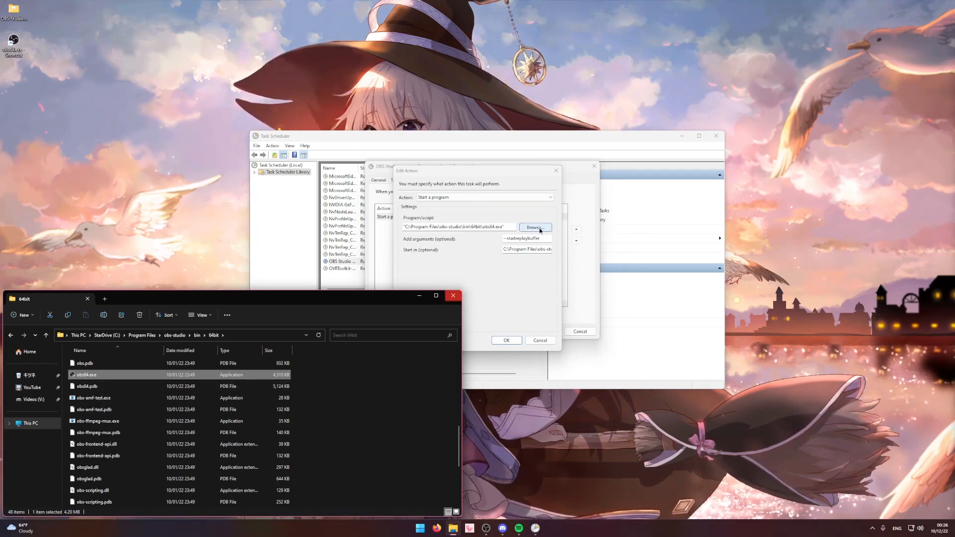
Check the replay buffer argument in the action's optional arguments.
drag(543, 239, 431, 246)
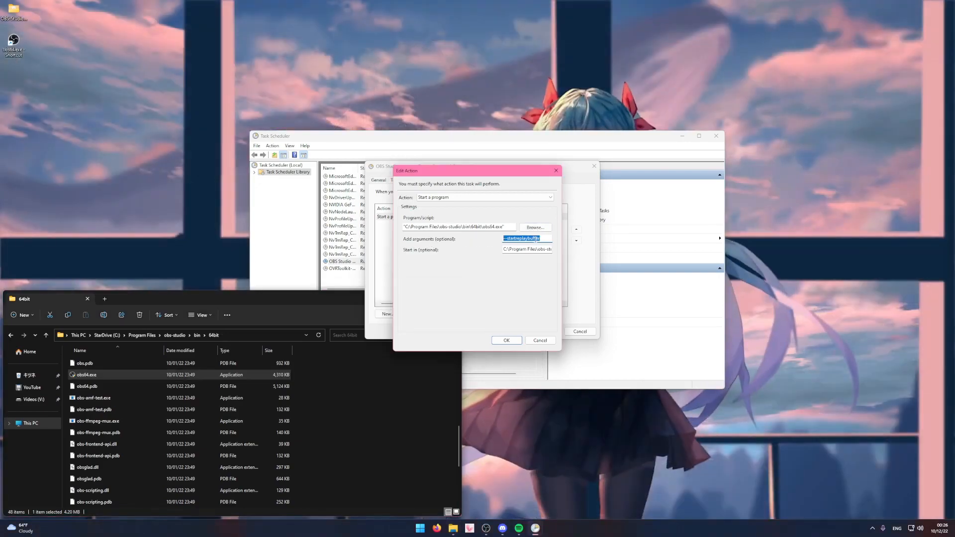
drag(543, 238, 503, 244)
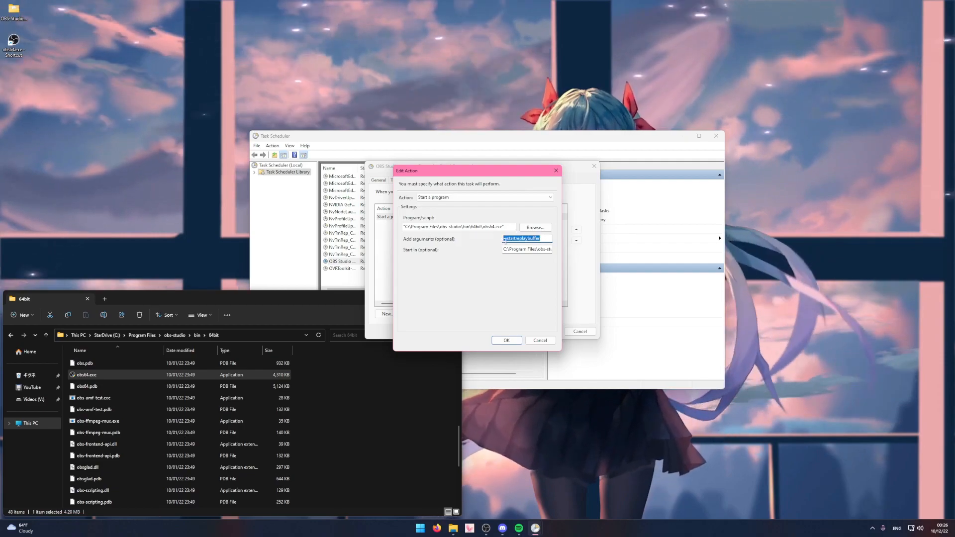
click(509, 241)
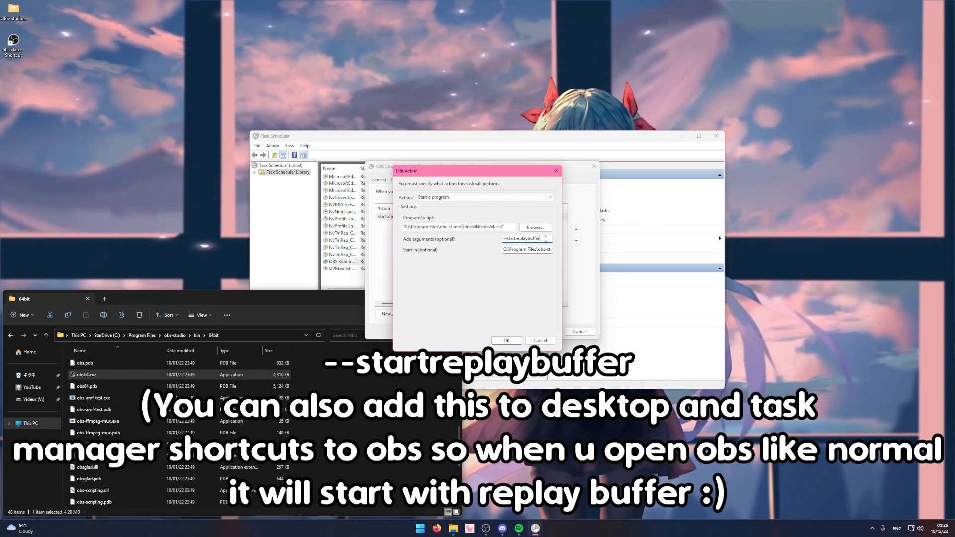
Compare the action's Start in folder with the folder portion of the program path, and accept the action.
drag(503, 249, 517, 252)
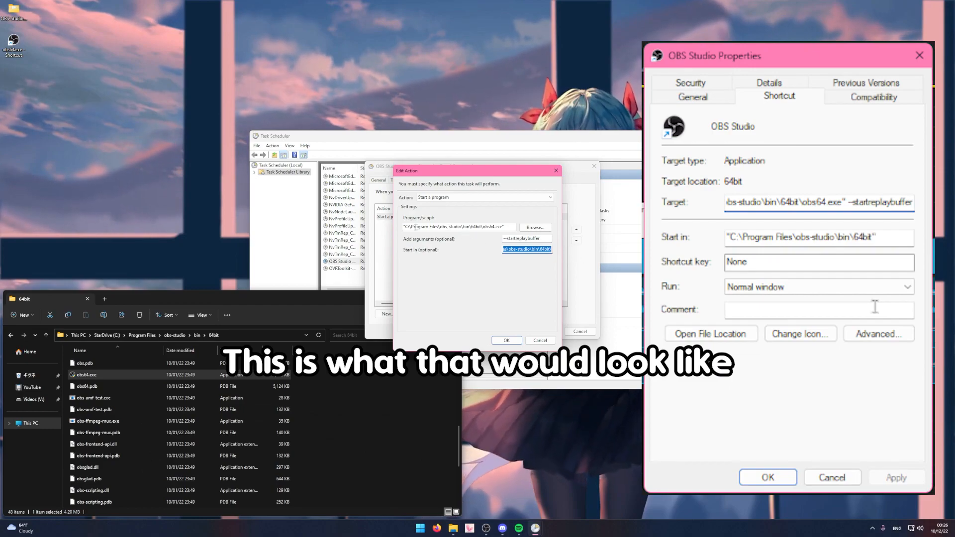
click(538, 249)
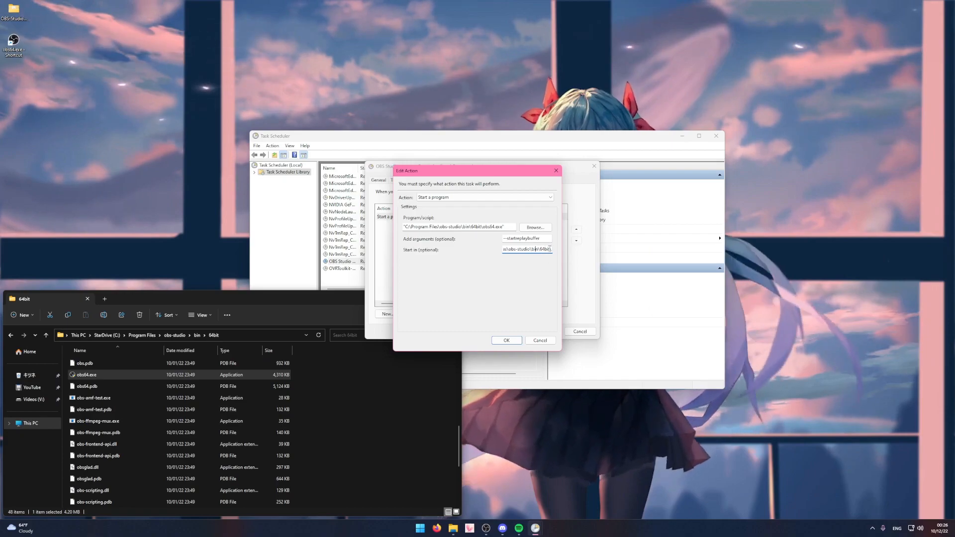
double_click(532, 249)
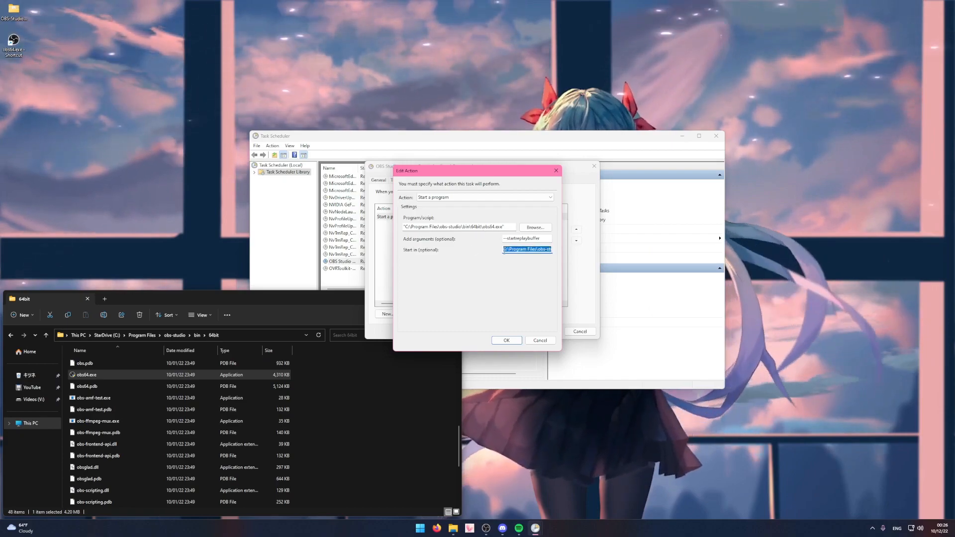
drag(532, 249, 607, 255)
drag(483, 226, 405, 228)
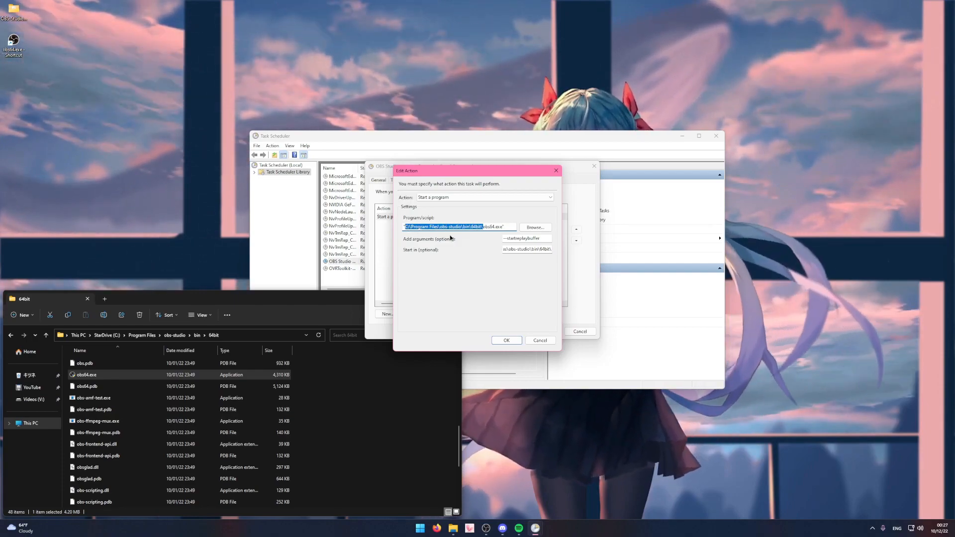
click(506, 340)
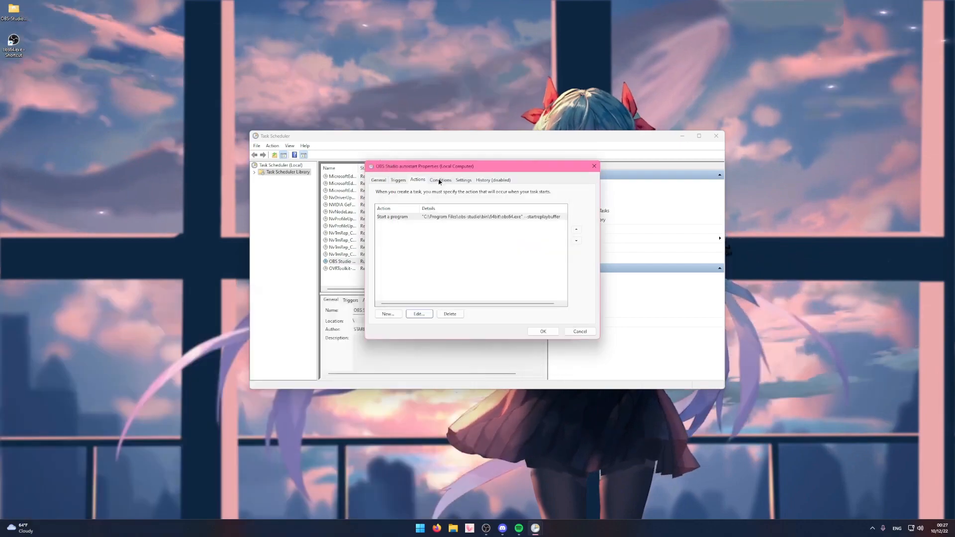
Review the autostart task's conditions and additional settings, and accept the task properties.
click(440, 180)
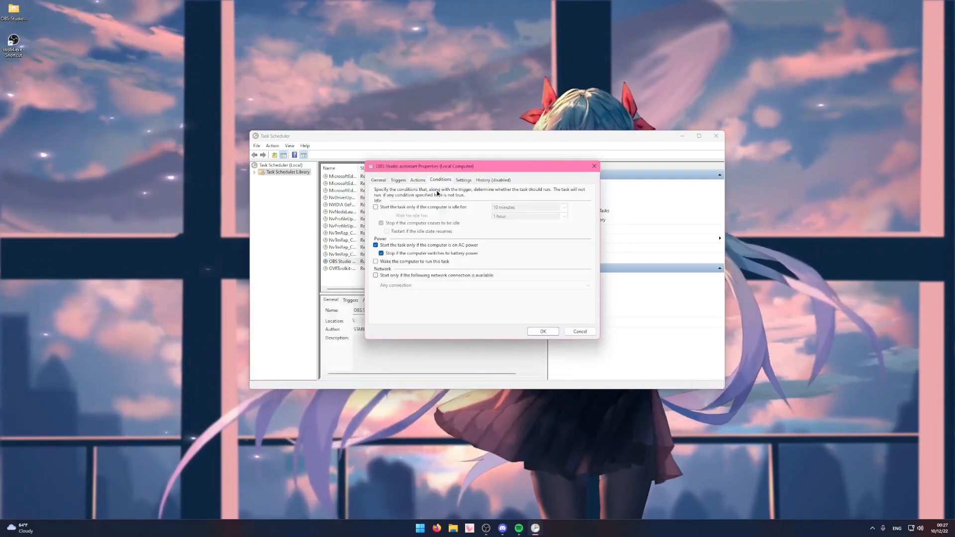
click(464, 181)
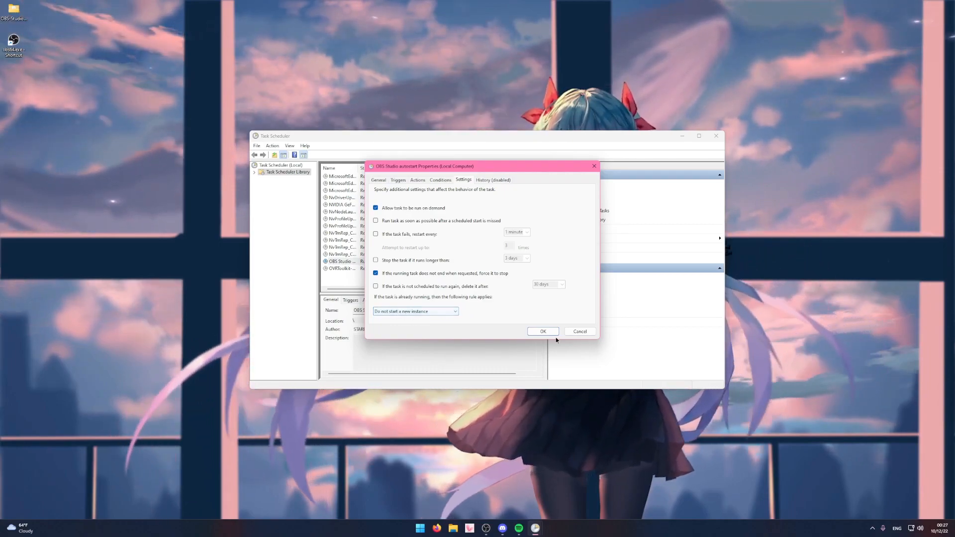
click(543, 331)
Look through the OBS Studio autostart task's triggers, actions, conditions, settings and history summaries, and deselect the task.
click(354, 263)
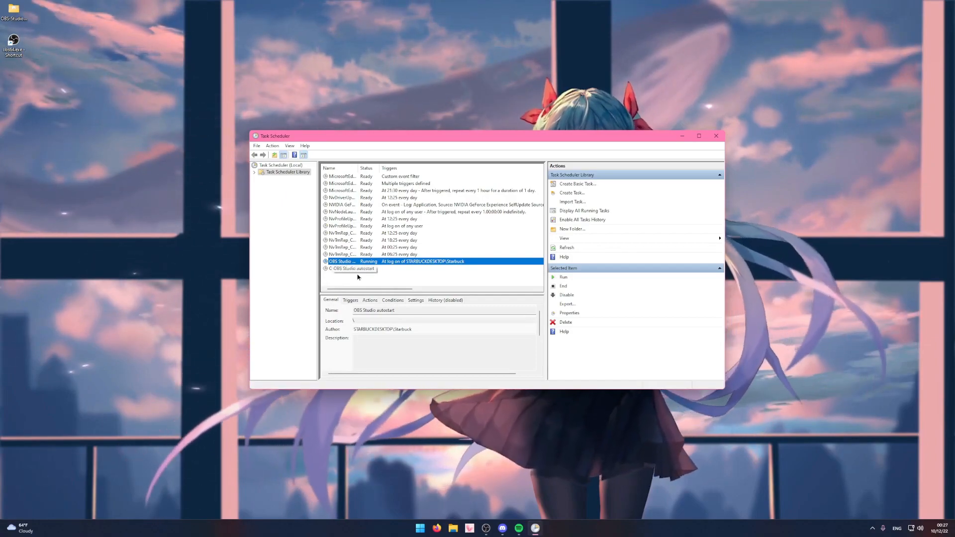
click(350, 300)
click(370, 300)
click(392, 300)
click(415, 300)
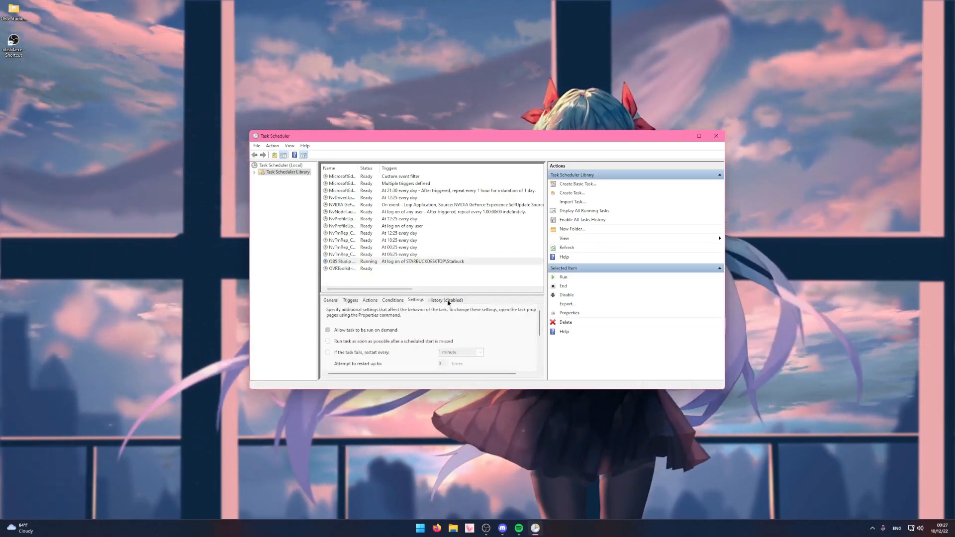
click(447, 300)
click(367, 278)
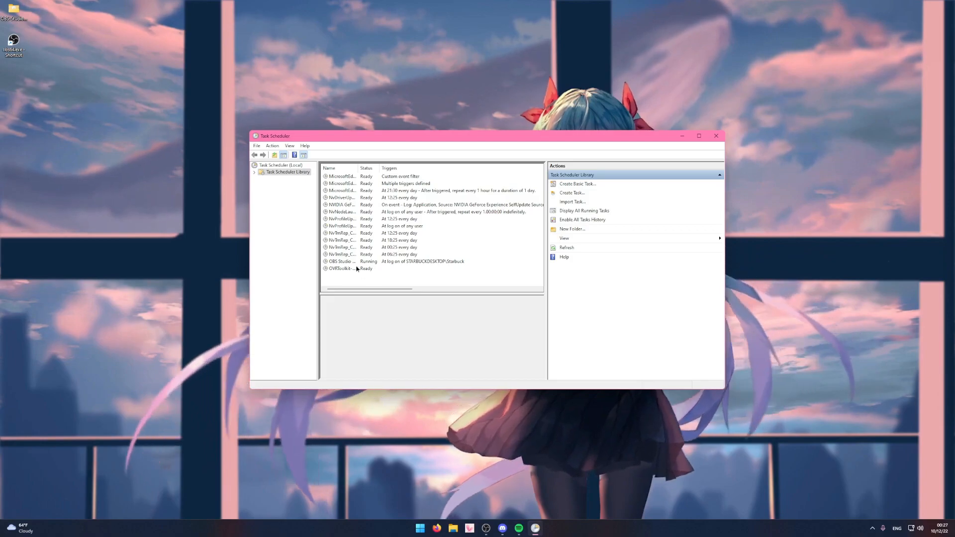
Disable the OBS Studio autostart task and enable it again, and close Task Scheduler.
click(356, 261)
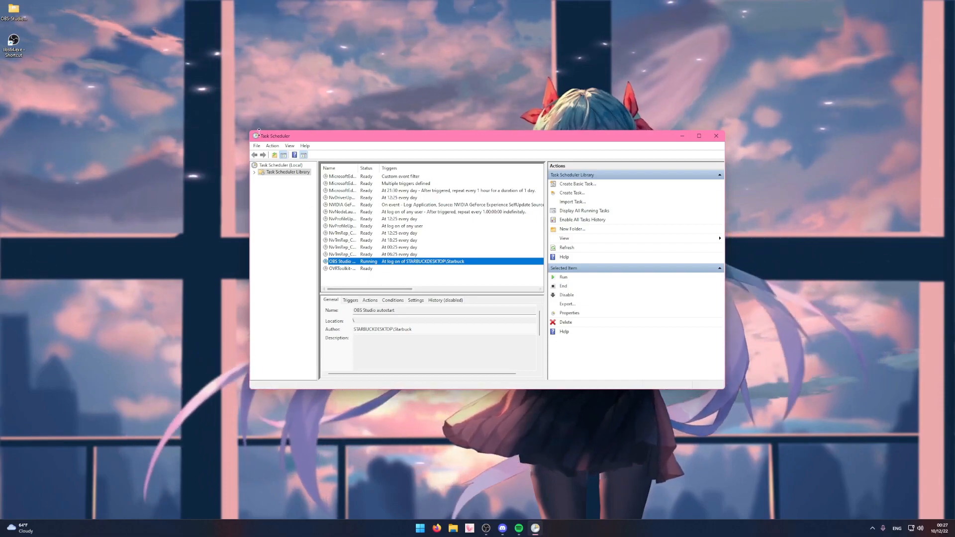
click(566, 295)
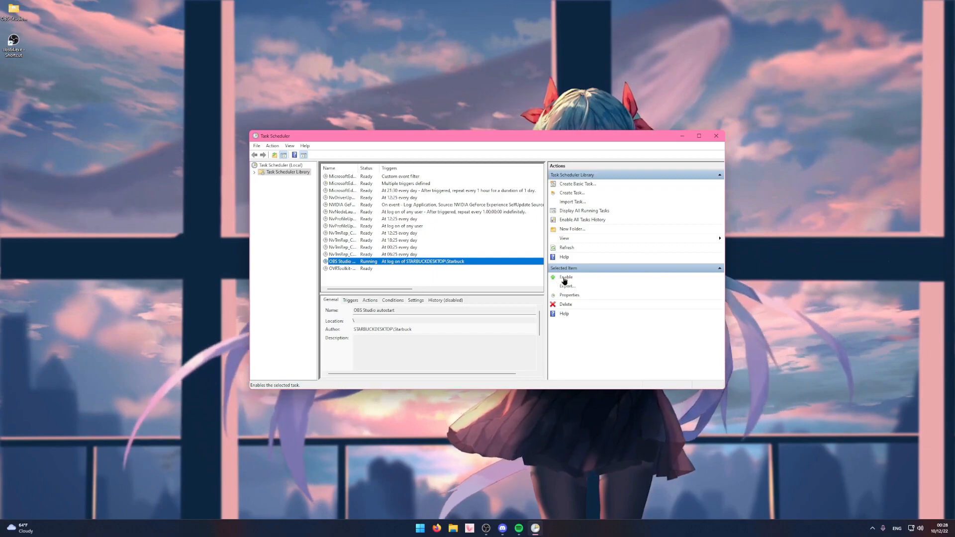
click(564, 281)
click(467, 279)
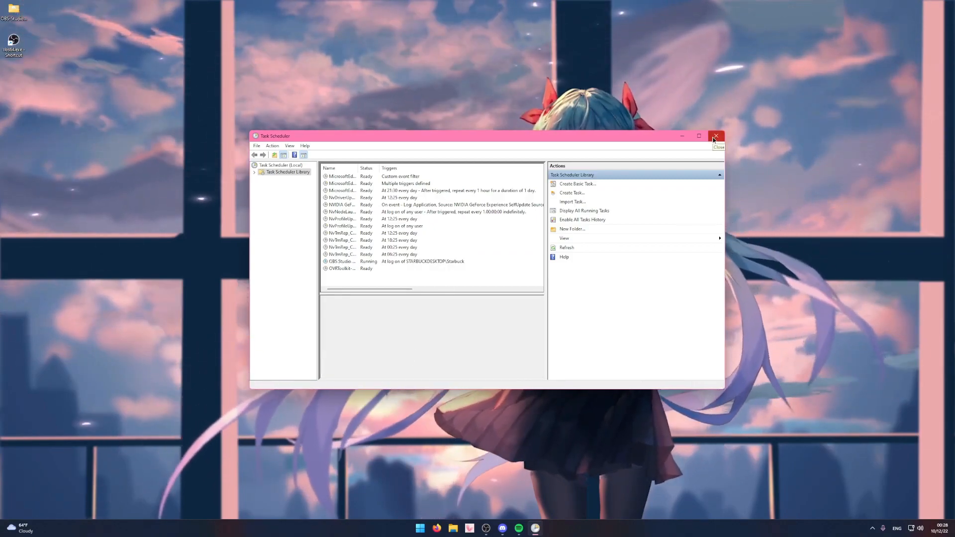
click(715, 137)
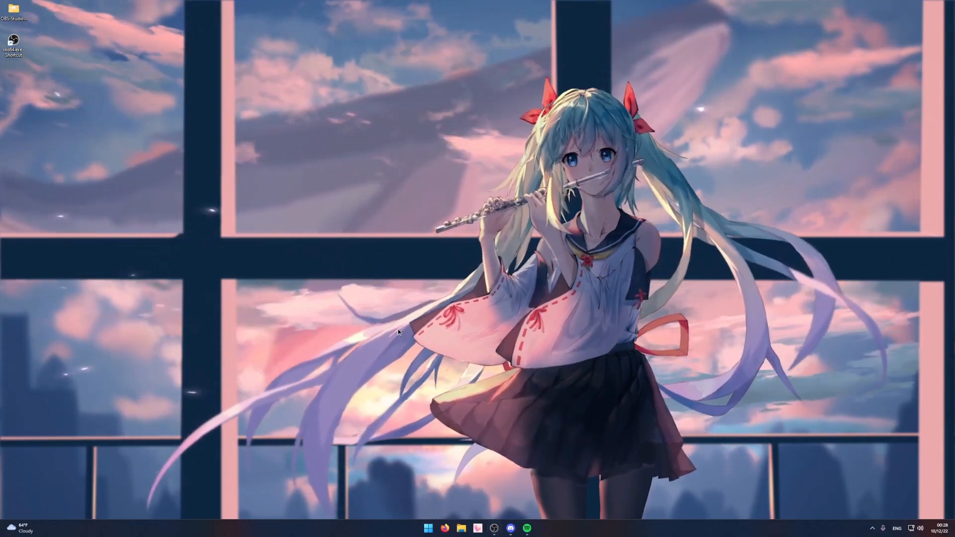